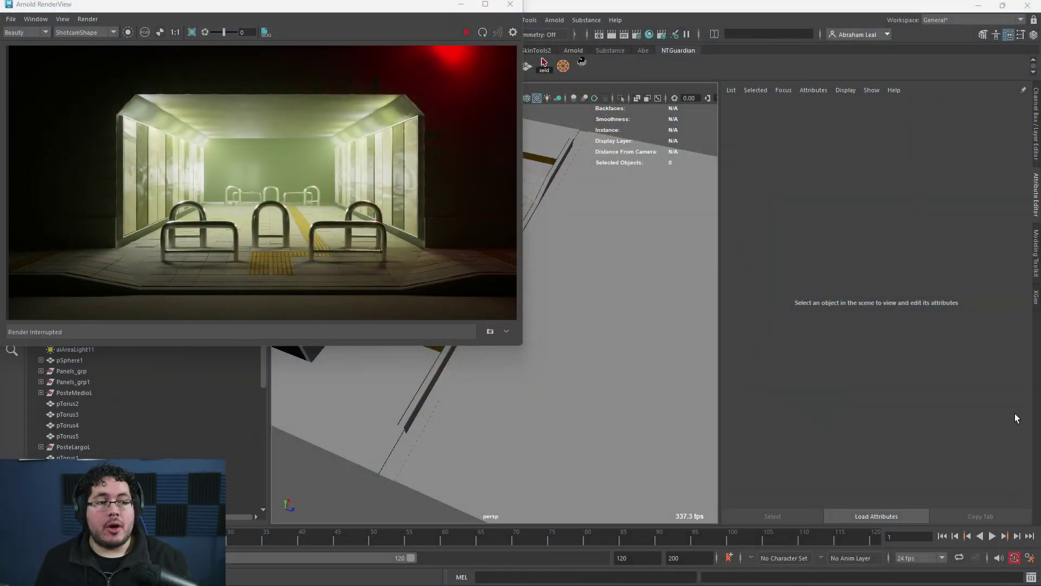
# Enlarge the Arnold render of the tunnel and examine its floor, railings, lit panels and street
pyautogui.click(486, 5)
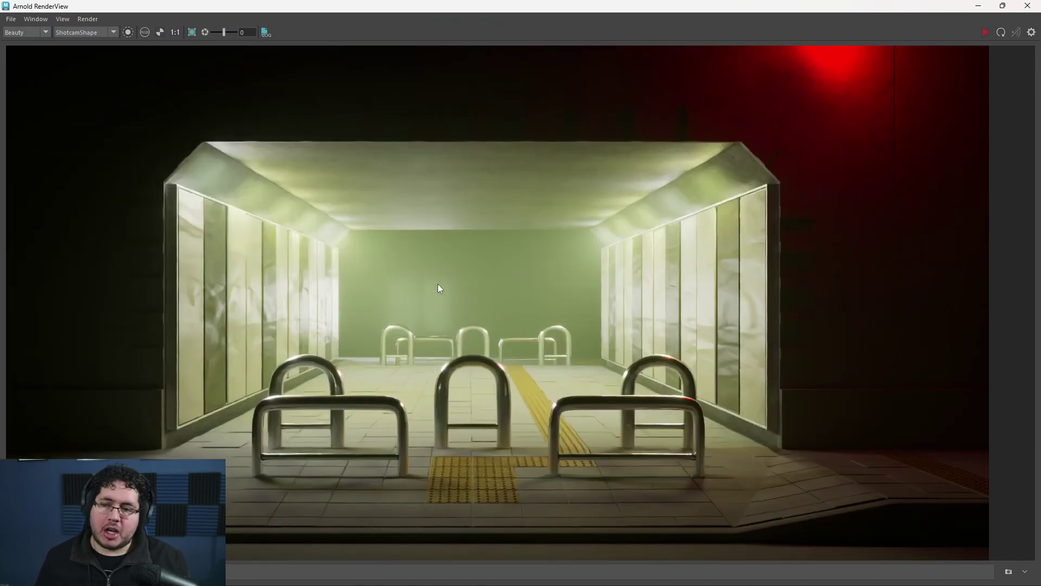
pyautogui.scroll(-2, 458, 305)
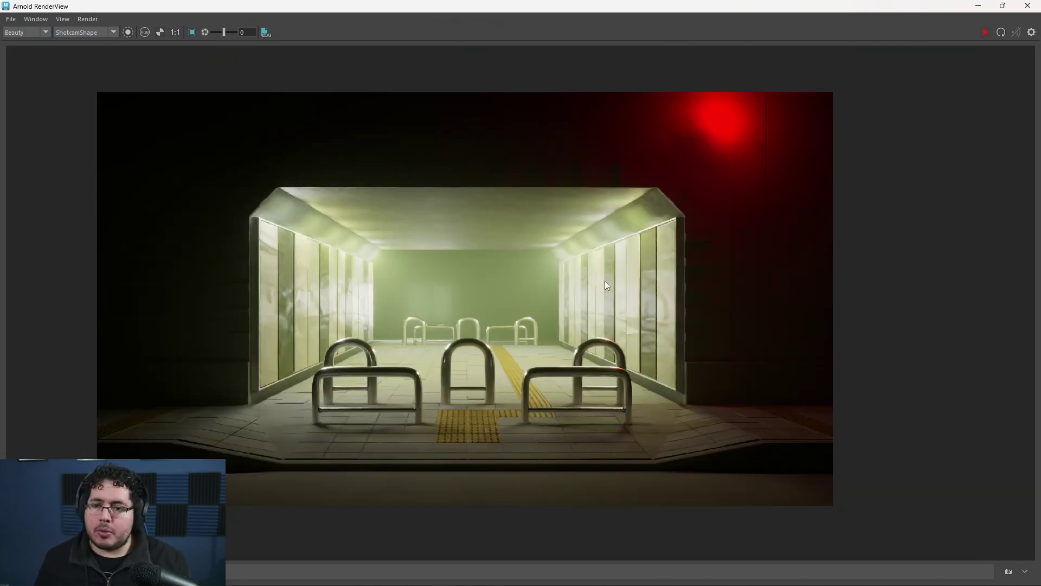
pyautogui.moveTo(565, 346); pyautogui.dragTo(580, 328, button='middle')
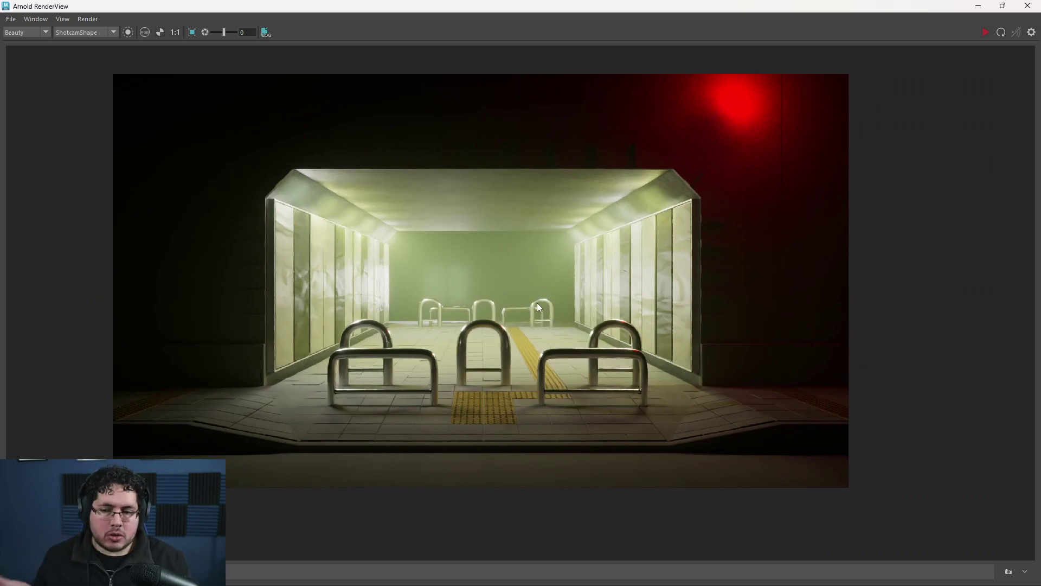
pyautogui.scroll(4, 535, 295)
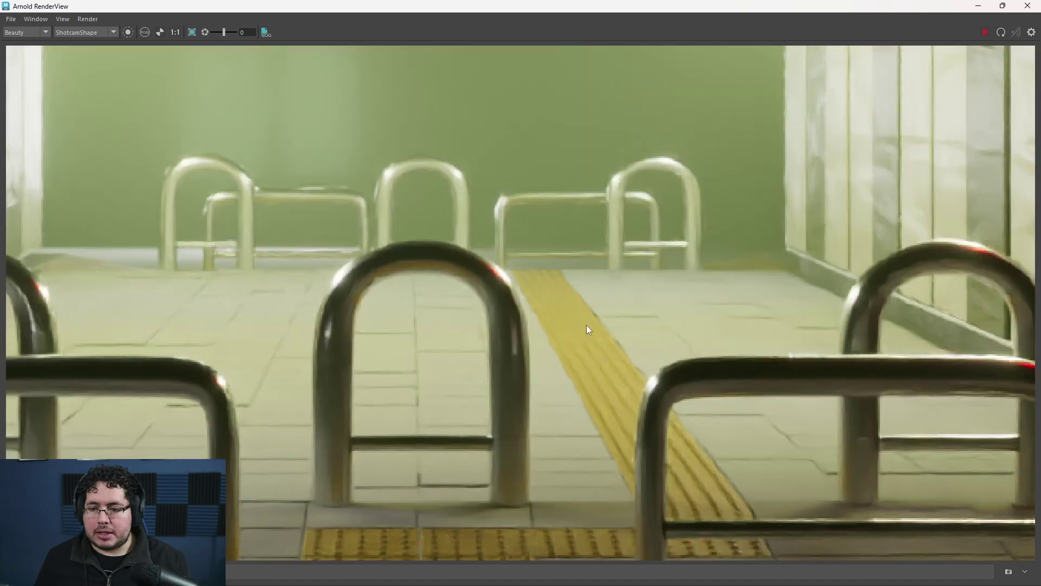
pyautogui.scroll(-3, 589, 329)
pyautogui.scroll(-4, 590, 307)
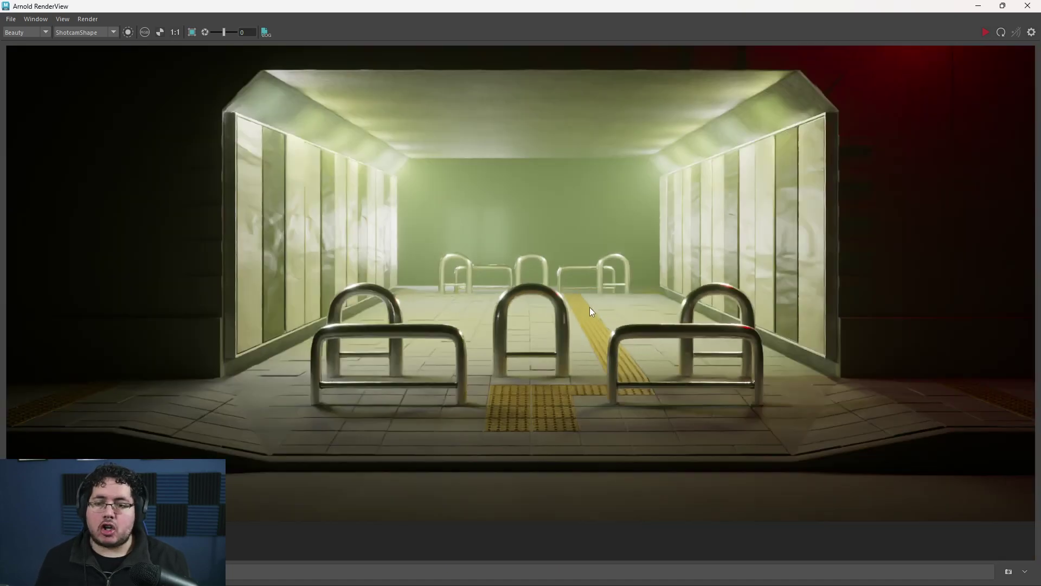
pyautogui.scroll(3, 526, 353)
pyautogui.scroll(-2, 526, 352)
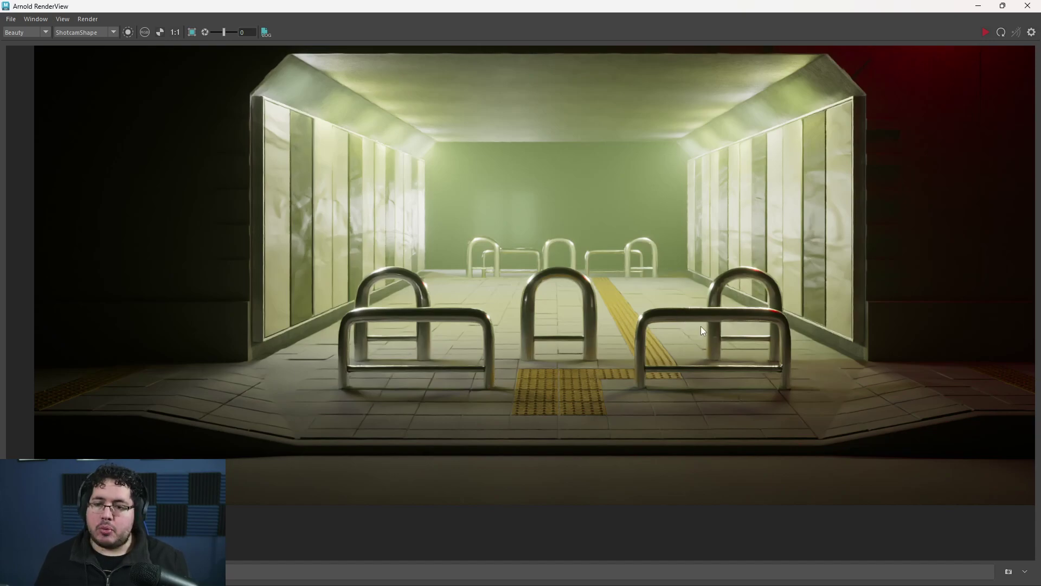
pyautogui.scroll(-2, 701, 329)
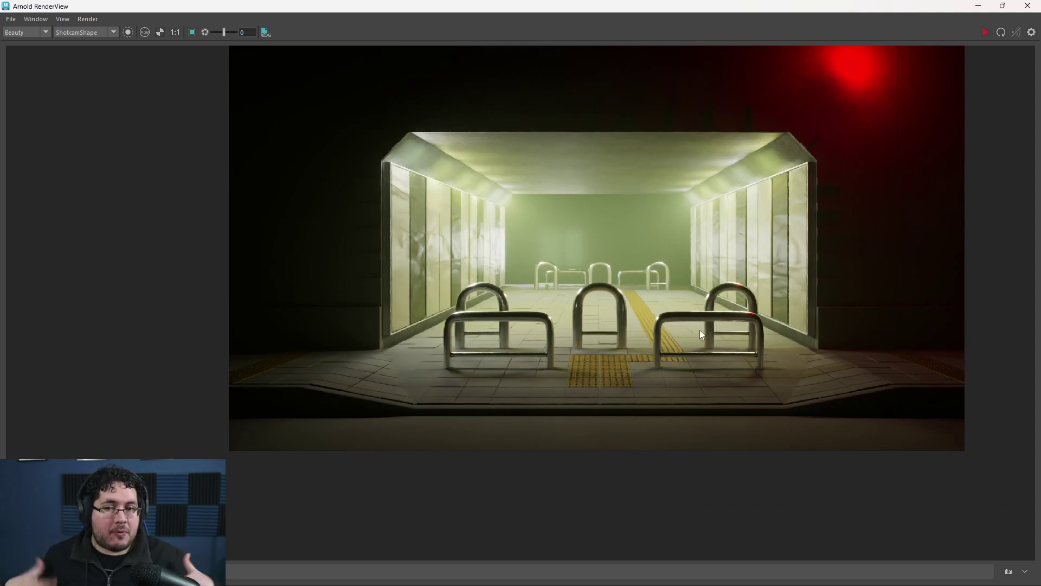
pyautogui.scroll(-1, 724, 323)
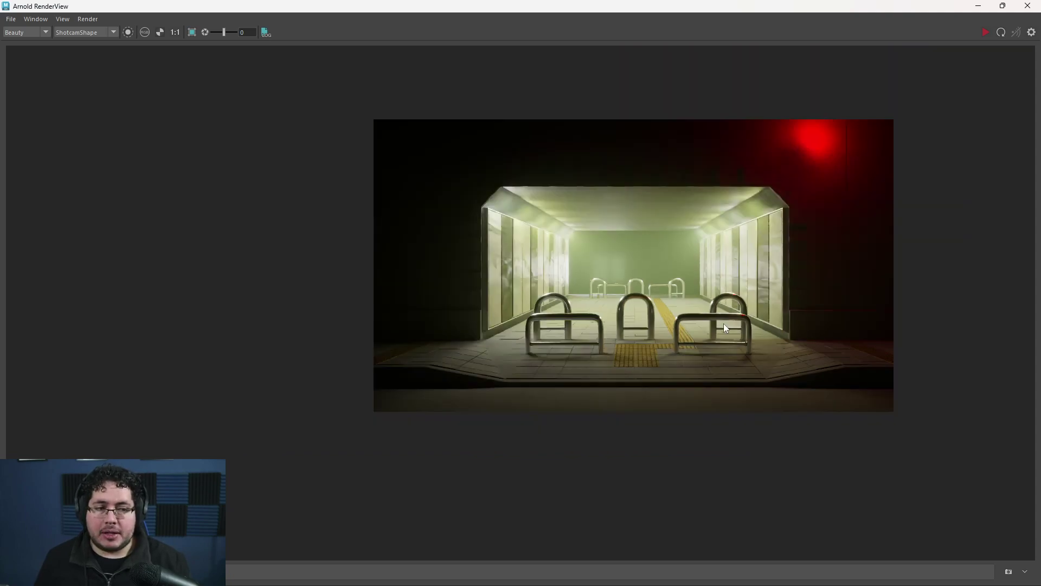
pyautogui.scroll(2, 747, 331)
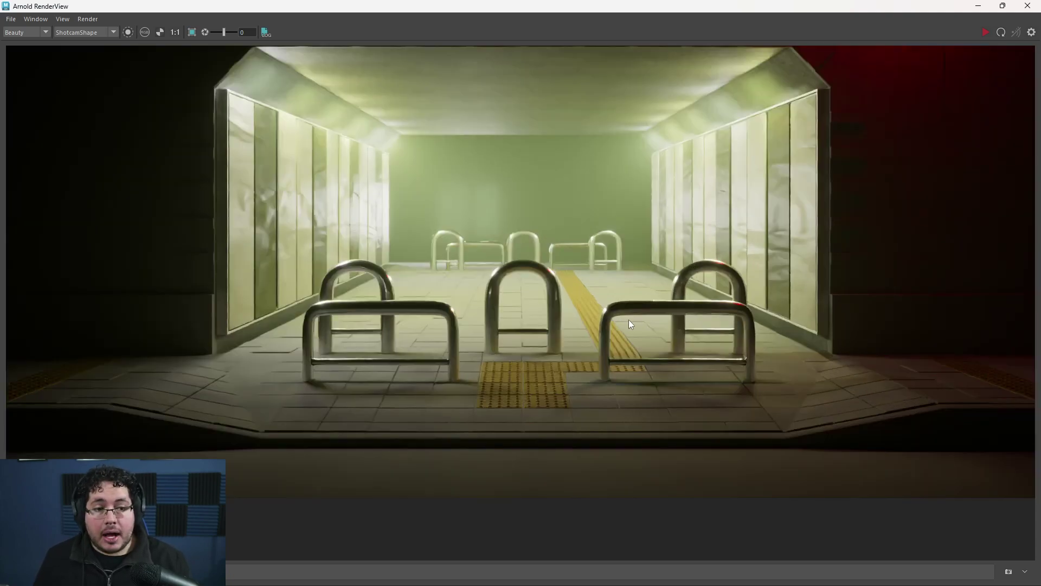
pyautogui.scroll(-1, 652, 321)
pyautogui.moveTo(653, 323); pyautogui.dragTo(624, 373, button='middle')
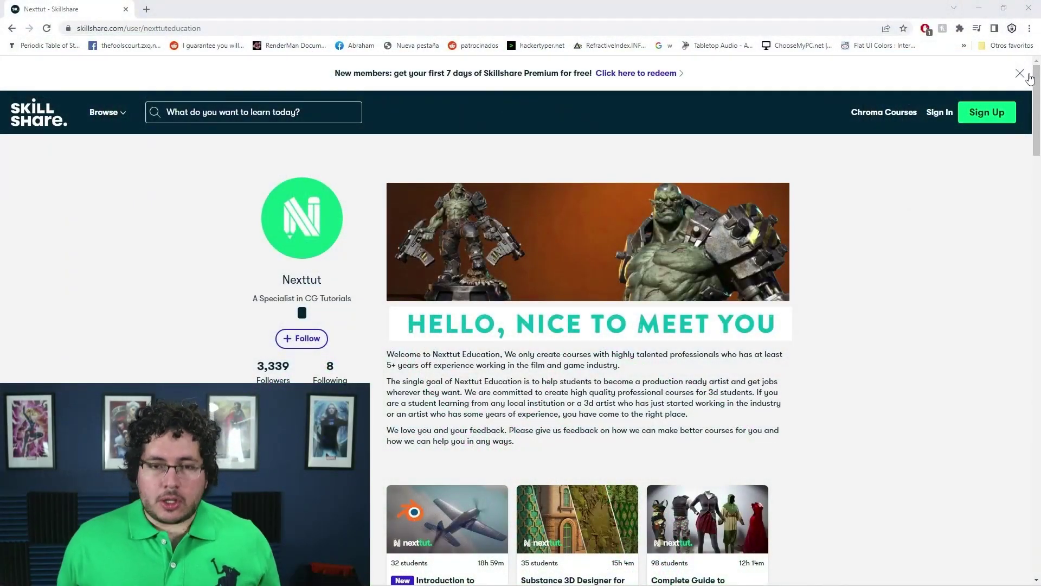
# Dismiss the Skillshare Premium offer and browse the course list on the Nexttut profile page
pyautogui.click(1029, 77)
pyautogui.scroll(-2, 521, 325)
pyautogui.scroll(-3, 521, 325)
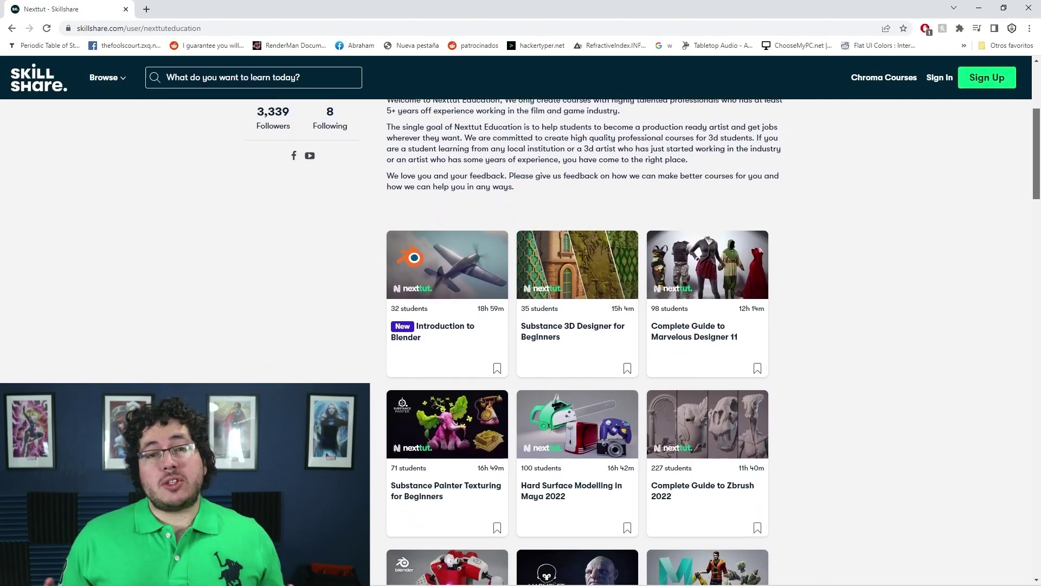
pyautogui.scroll(-1, 520, 325)
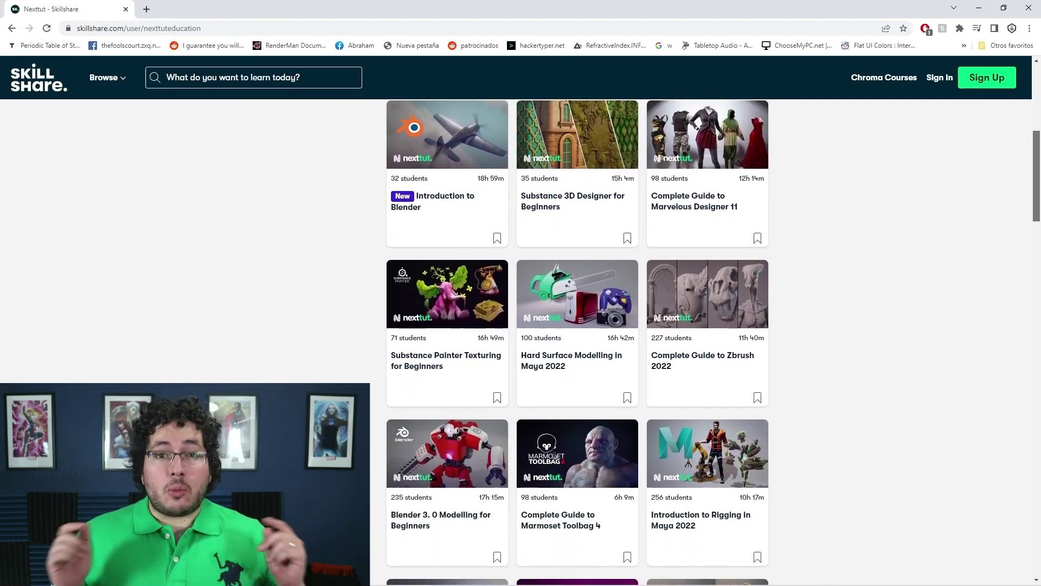
pyautogui.moveTo(1039, 164); pyautogui.dragTo(1011, 311)
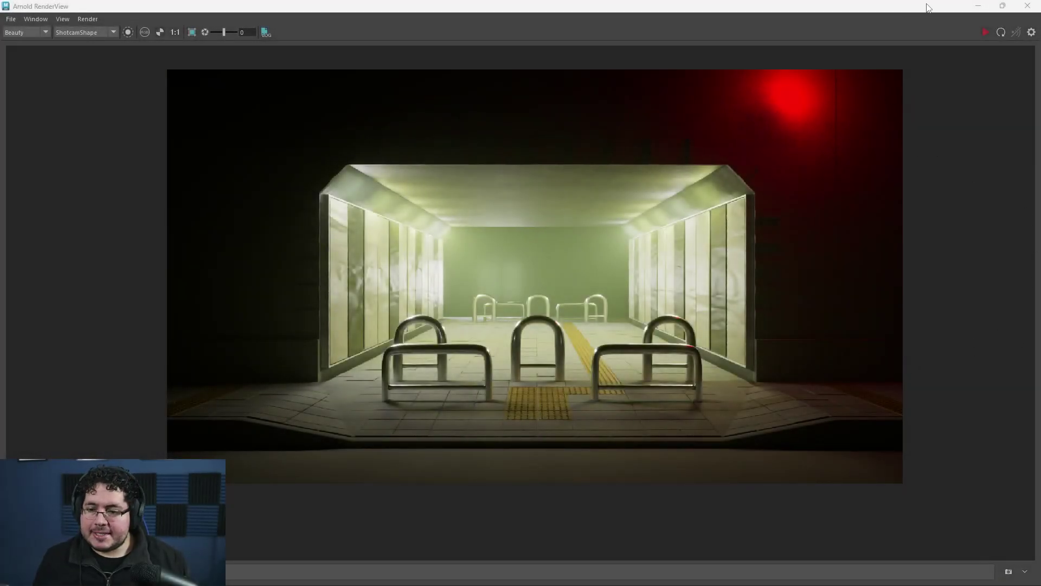
# Put the render away, view the Slick Asphalt material page on Adobe Substance 3D Assets in Chrome, and return to Maya
pyautogui.click(977, 6)
pyautogui.hotkey('alt', 'Tab')
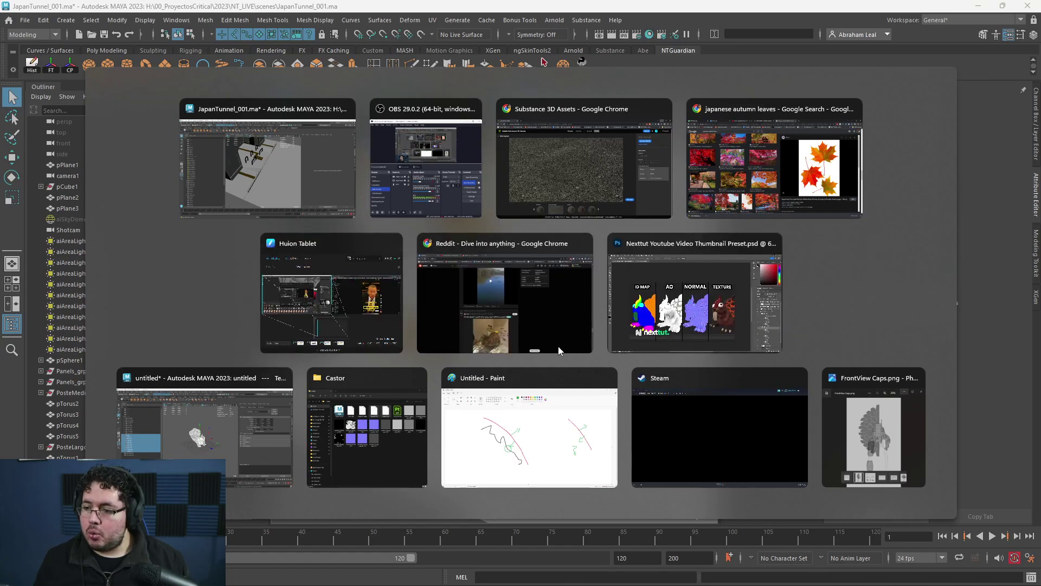
pyautogui.click(620, 160)
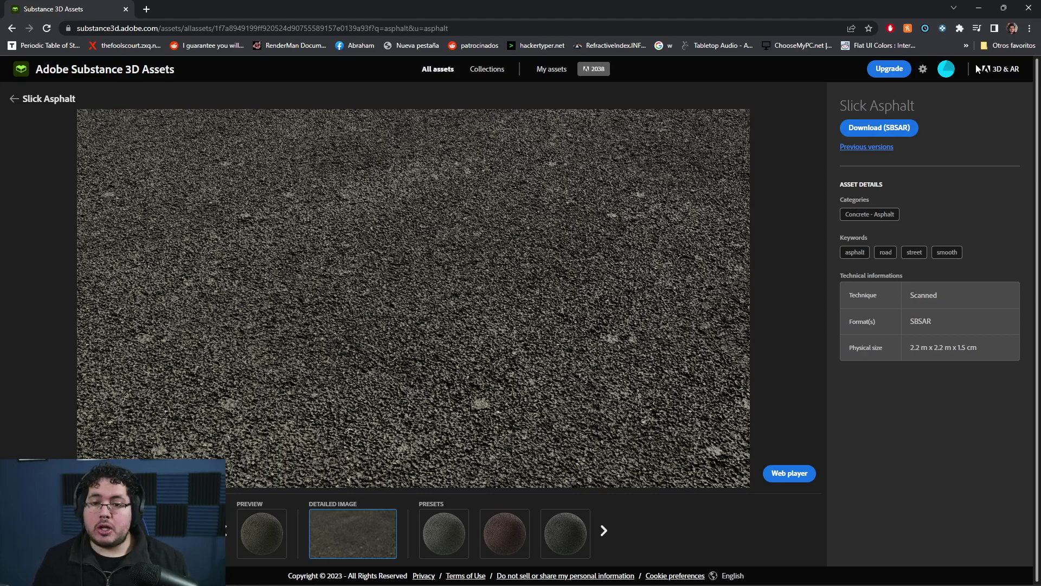
pyautogui.click(979, 8)
# Delete the hidden strip of faces from the street plane pPlane2 beneath the sidewalk
pyautogui.click(666, 277)
pyautogui.keyDown('alt'); pyautogui.moveTo(665, 278); pyautogui.dragTo(605, 314); pyautogui.keyUp('alt')
pyautogui.keyDown('alt'); pyautogui.moveTo(606, 315); pyautogui.dragTo(612, 369, button='right'); pyautogui.keyUp('alt')
pyautogui.keyDown('alt'); pyautogui.moveTo(613, 369); pyautogui.dragTo(632, 356, button='middle'); pyautogui.keyUp('alt')
pyautogui.keyDown('alt'); pyautogui.moveTo(632, 356); pyautogui.dragTo(583, 305); pyautogui.keyUp('alt')
pyautogui.keyDown('alt'); pyautogui.moveTo(584, 304); pyautogui.dragTo(508, 266, button='right'); pyautogui.keyUp('alt')
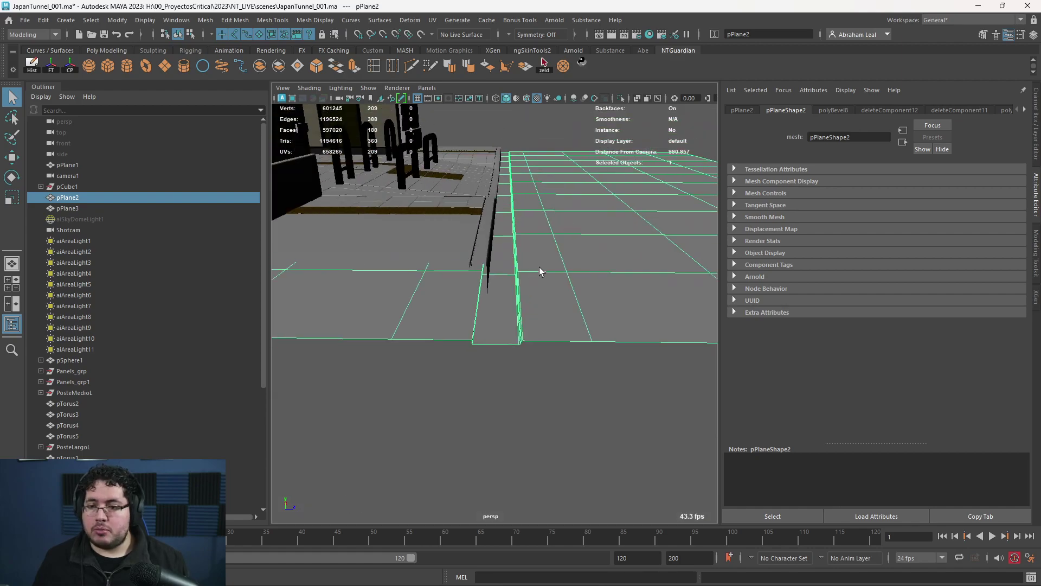
pyautogui.keyDown('alt'); pyautogui.moveTo(582, 284); pyautogui.dragTo(539, 300, button='right'); pyautogui.keyUp('alt')
pyautogui.keyDown('alt'); pyautogui.moveTo(540, 300); pyautogui.dragTo(537, 319); pyautogui.keyUp('alt')
pyautogui.keyDown('alt'); pyautogui.moveTo(537, 319); pyautogui.dragTo(574, 356, button='right'); pyautogui.keyUp('alt')
pyautogui.keyDown('alt'); pyautogui.moveTo(575, 356); pyautogui.dragTo(562, 337); pyautogui.keyUp('alt')
pyautogui.keyDown('alt'); pyautogui.moveTo(562, 336); pyautogui.dragTo(493, 254, button='right'); pyautogui.keyUp('alt')
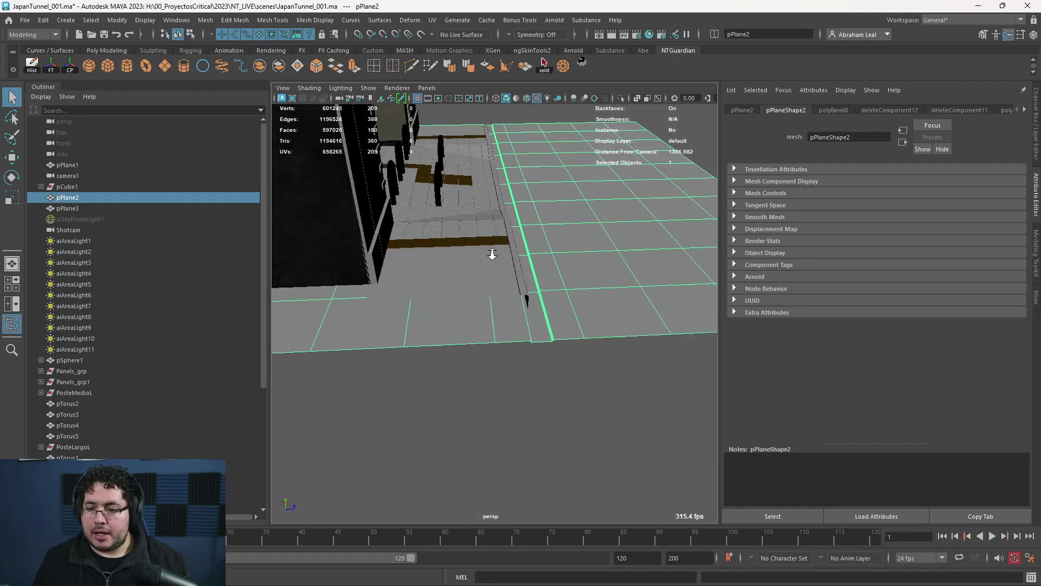
pyautogui.keyDown('alt'); pyautogui.moveTo(493, 255); pyautogui.dragTo(517, 249); pyautogui.keyUp('alt')
pyautogui.rightClick(517, 249)
pyautogui.click(570, 233)
pyautogui.rightClick(479, 274)
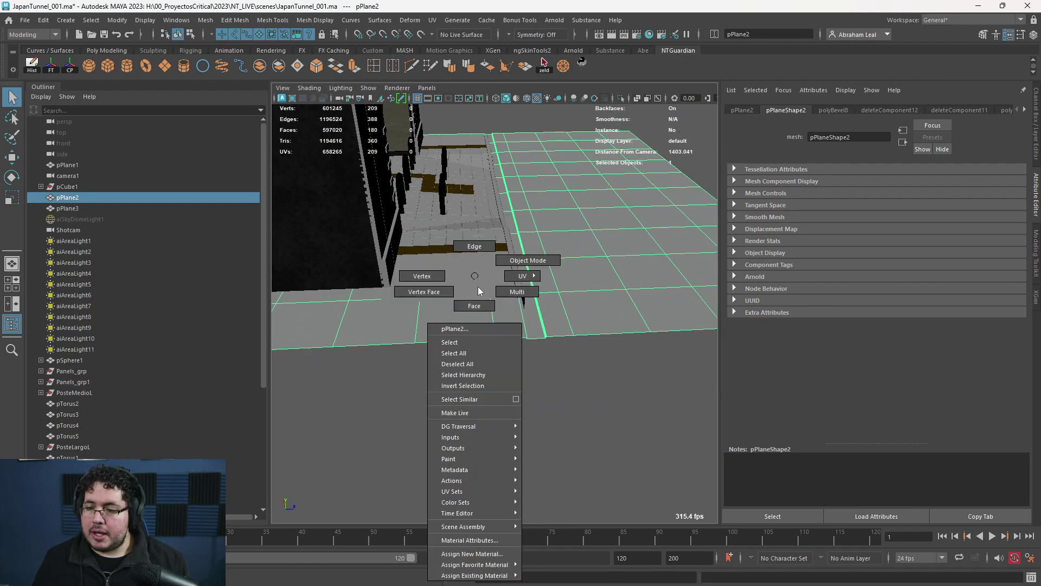
pyautogui.click(482, 302)
pyautogui.click(469, 329)
pyautogui.keyDown('alt'); pyautogui.moveTo(470, 329); pyautogui.dragTo(479, 220); pyautogui.keyUp('alt')
pyautogui.keyDown('shift'); pyautogui.doubleClick(471, 187); pyautogui.keyUp('shift')
pyautogui.press('Delete')
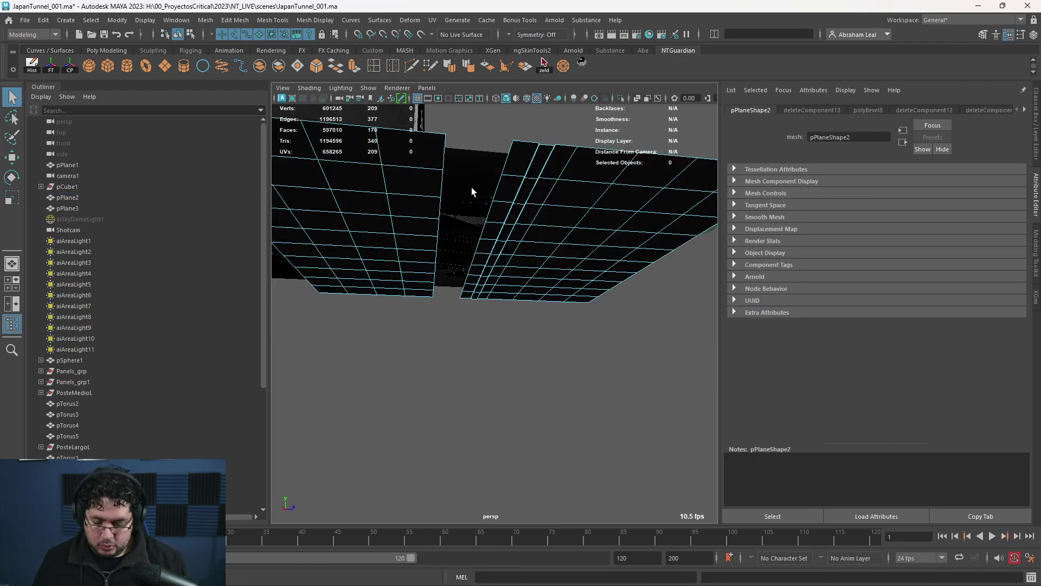
# Delete the detached group of faces left under the building and return the street plane to object mode
pyautogui.doubleClick(409, 181)
pyautogui.press('Delete')
pyautogui.keyDown('alt'); pyautogui.moveTo(524, 185); pyautogui.dragTo(526, 272); pyautogui.keyUp('alt')
pyautogui.keyDown('alt'); pyautogui.moveTo(472, 402); pyautogui.dragTo(530, 344); pyautogui.keyUp('alt')
pyautogui.moveTo(529, 289); pyautogui.dragTo(570, 261, button='right')
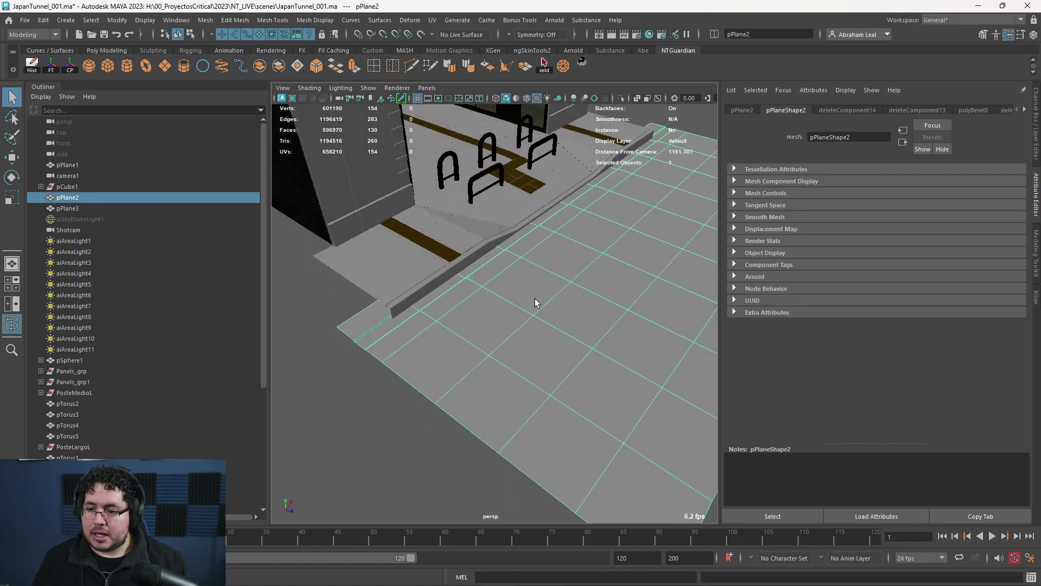
# Apply a planar UV projection to the street plane from the Y axis, fitted to the bounding box
pyautogui.keyDown('alt'); pyautogui.moveTo(593, 301); pyautogui.dragTo(575, 300, button='middle'); pyautogui.keyUp('alt')
pyautogui.keyDown('alt'); pyautogui.moveTo(575, 299); pyautogui.dragTo(485, 112, button='right'); pyautogui.keyUp('alt')
pyautogui.click(433, 20)
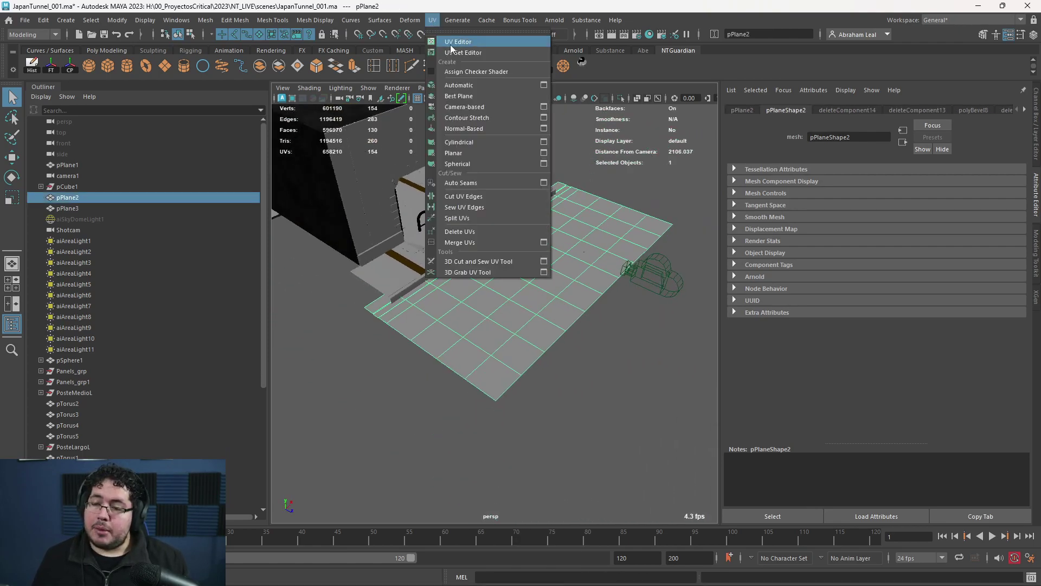
pyautogui.click(540, 152)
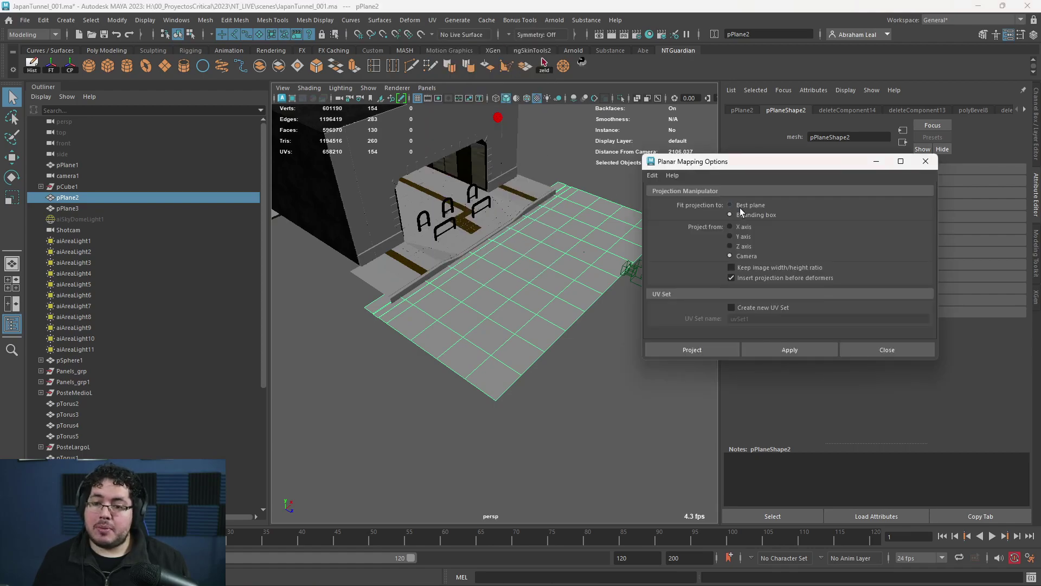
pyautogui.click(732, 237)
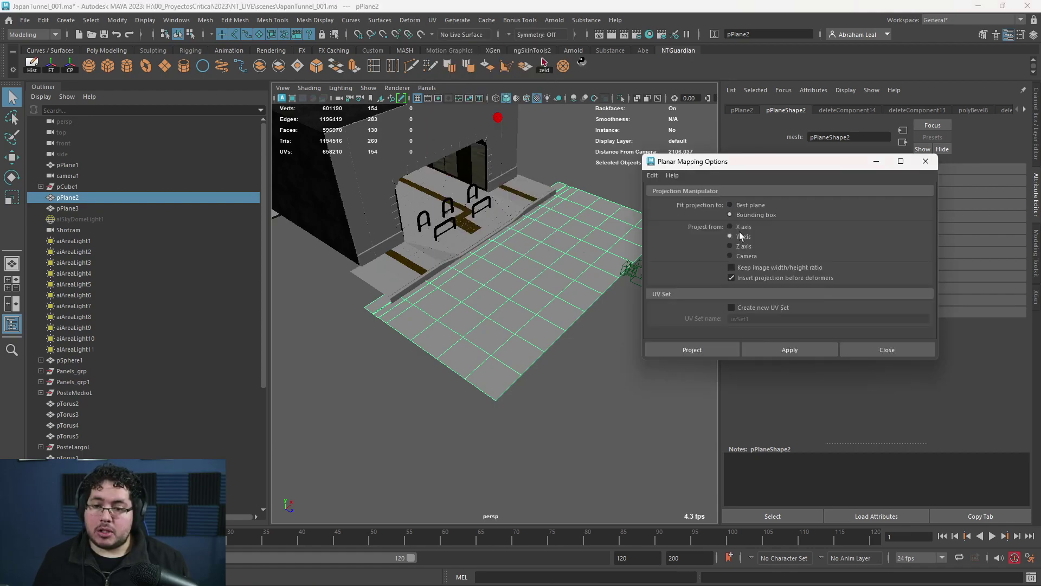
pyautogui.click(763, 348)
# Reselect the street plane and set it to unsmoothed display
pyautogui.scroll(-5, 553, 263)
pyautogui.press('F8')
pyautogui.press('q')
pyautogui.click(553, 263)
pyautogui.scroll(7, 535, 288)
pyautogui.keyDown('alt'); pyautogui.moveTo(561, 269); pyautogui.dragTo(510, 235); pyautogui.keyUp('alt')
pyautogui.click(474, 274)
pyautogui.keyDown('alt'); pyautogui.moveTo(474, 275); pyautogui.dragTo(530, 282); pyautogui.keyUp('alt')
pyautogui.keyDown('alt'); pyautogui.moveTo(530, 281); pyautogui.dragTo(509, 297, button='middle'); pyautogui.keyUp('alt')
pyautogui.scroll(3, 523, 311)
pyautogui.scroll(-3, 511, 295)
pyautogui.scroll(2, 508, 297)
pyautogui.press('1')
pyautogui.keyDown('alt'); pyautogui.moveTo(530, 270); pyautogui.dragTo(483, 274, button='right'); pyautogui.keyUp('alt')
pyautogui.click(483, 275)
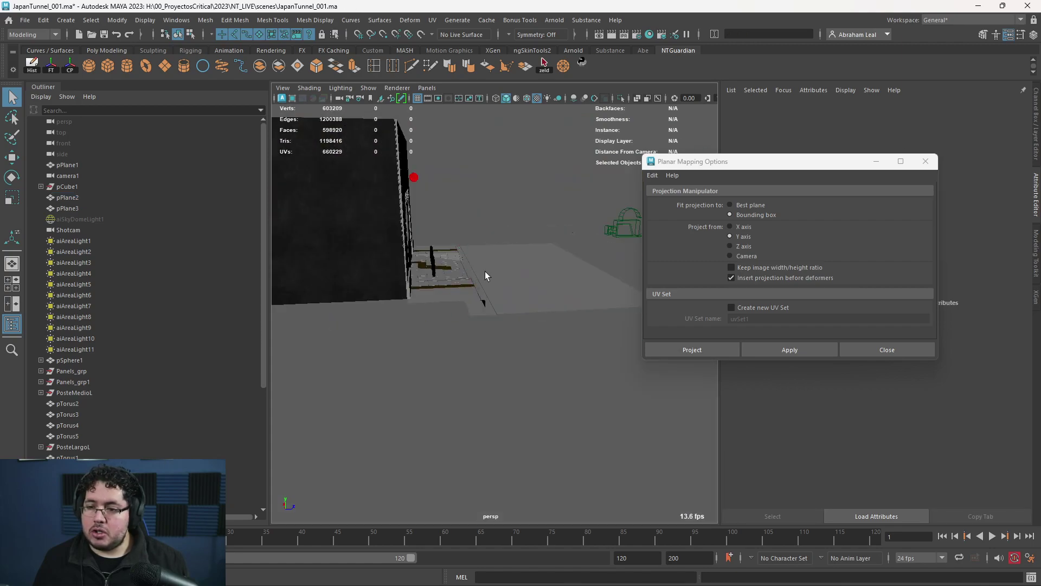
pyautogui.click(514, 259)
pyautogui.press('1')
# Unfold the street plane's UV shell in the UV Editor and lay it out within the 0 to 1 space
pyautogui.click(432, 20)
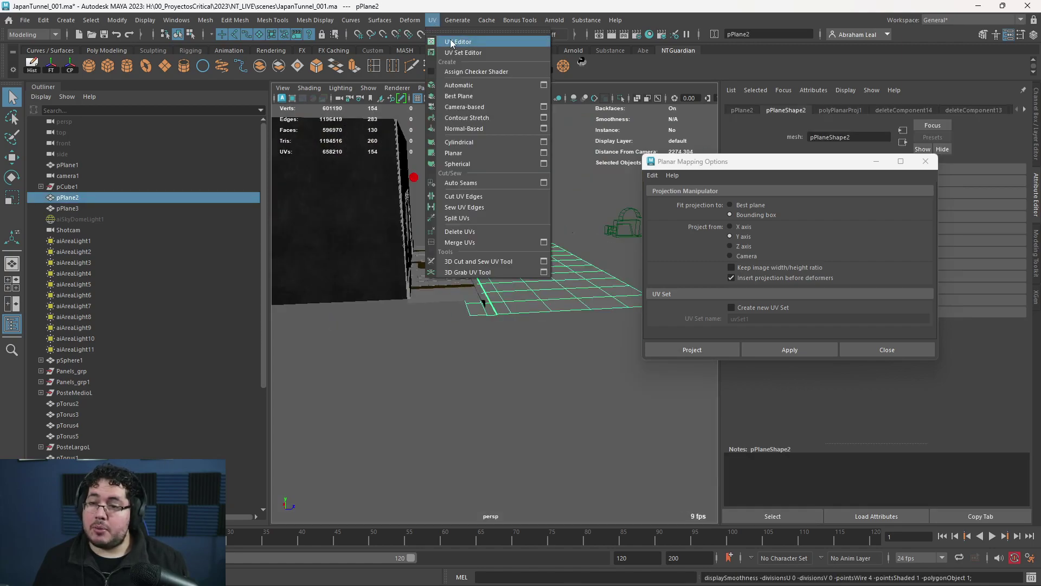
pyautogui.click(461, 39)
pyautogui.rightClick(453, 185)
pyautogui.moveTo(438, 172); pyautogui.dragTo(406, 169, button='right')
pyautogui.moveTo(292, 105); pyautogui.dragTo(631, 454)
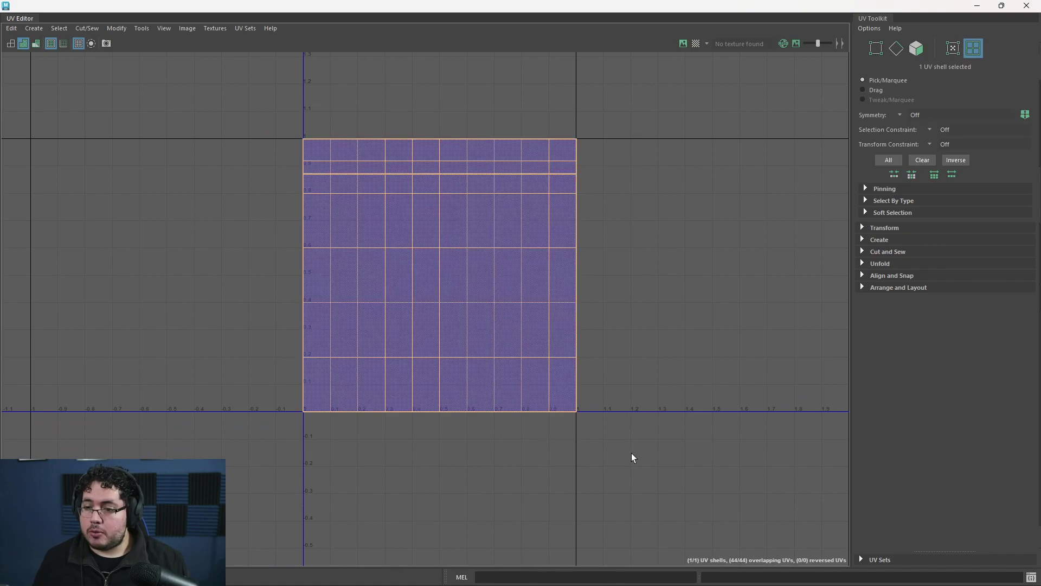
pyautogui.hotkey('ctrl', 'u')
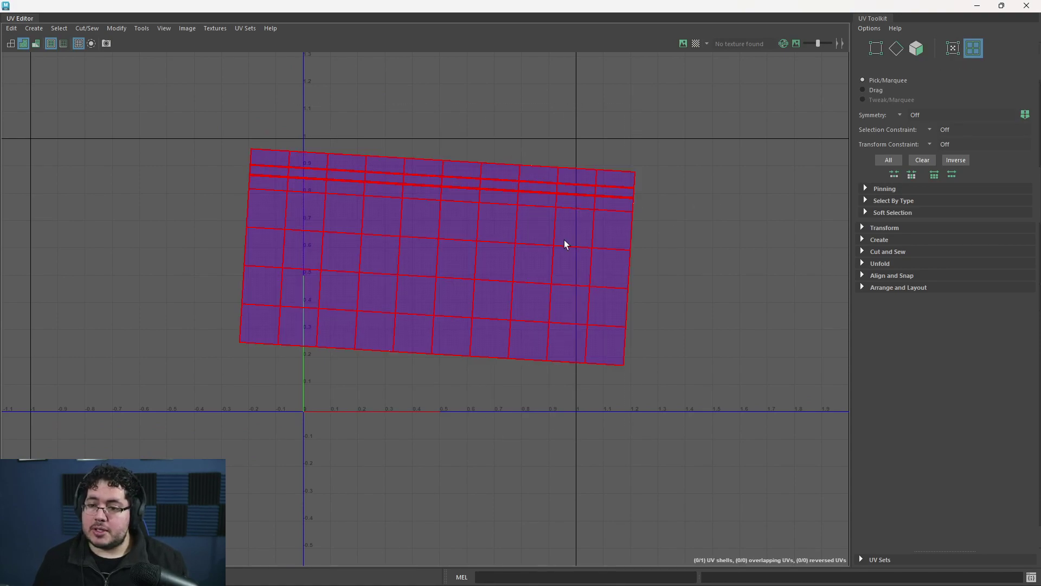
pyautogui.hotkey('ctrl', 'l')
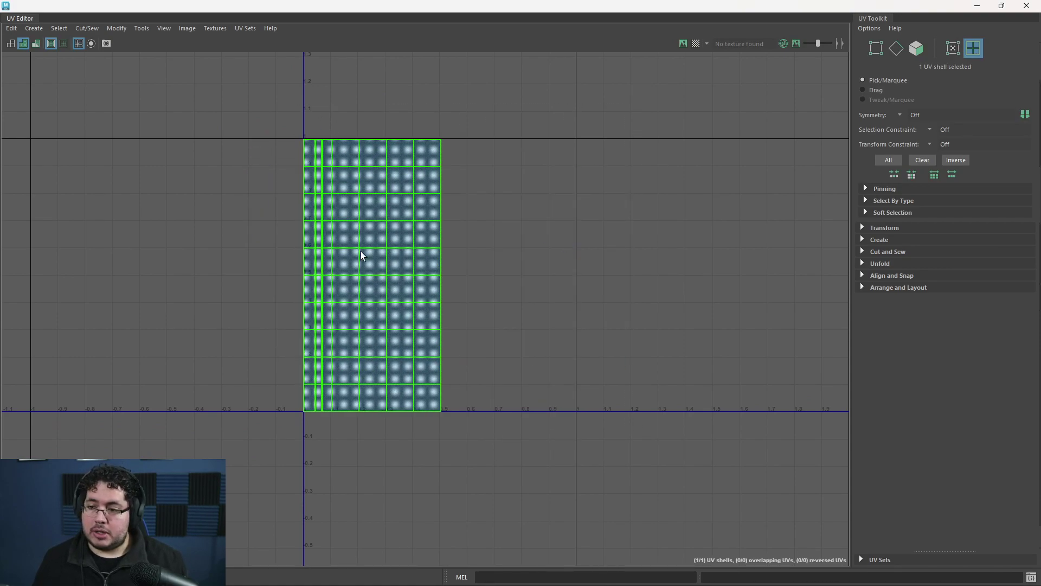
pyautogui.scroll(10, 304, 320)
pyautogui.scroll(5, 313, 318)
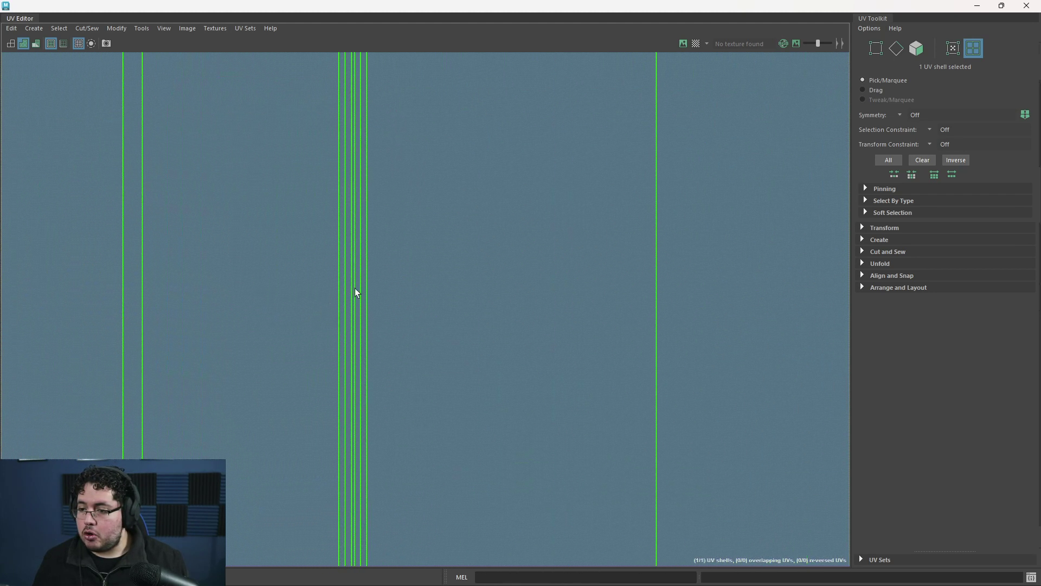
pyautogui.scroll(-10, 354, 288)
pyautogui.click(221, 279)
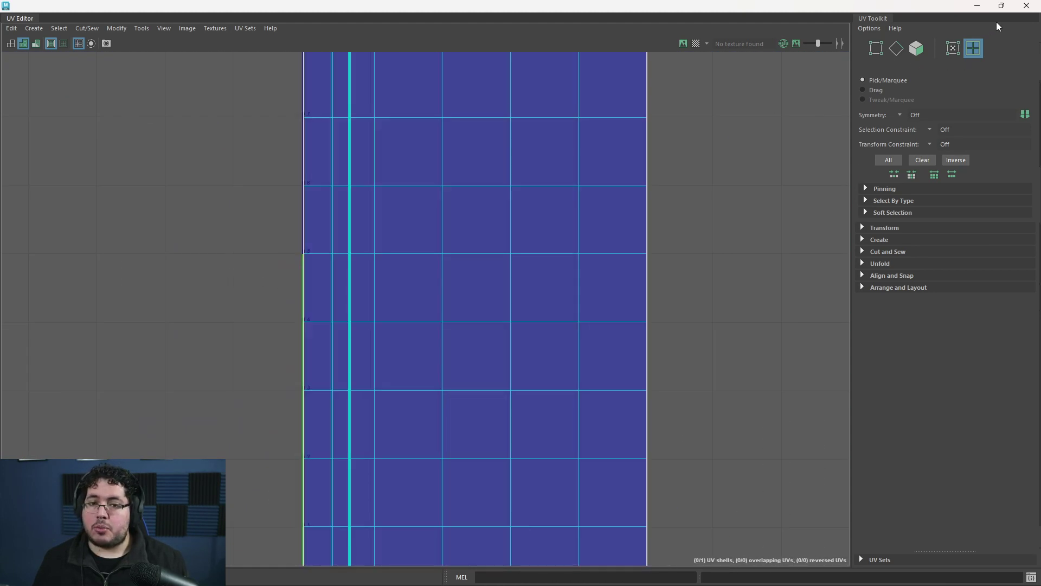
pyautogui.scroll(-4, 716, 213)
pyautogui.keyDown('alt'); pyautogui.moveTo(698, 252); pyautogui.dragTo(594, 290, button='middle'); pyautogui.keyUp('alt')
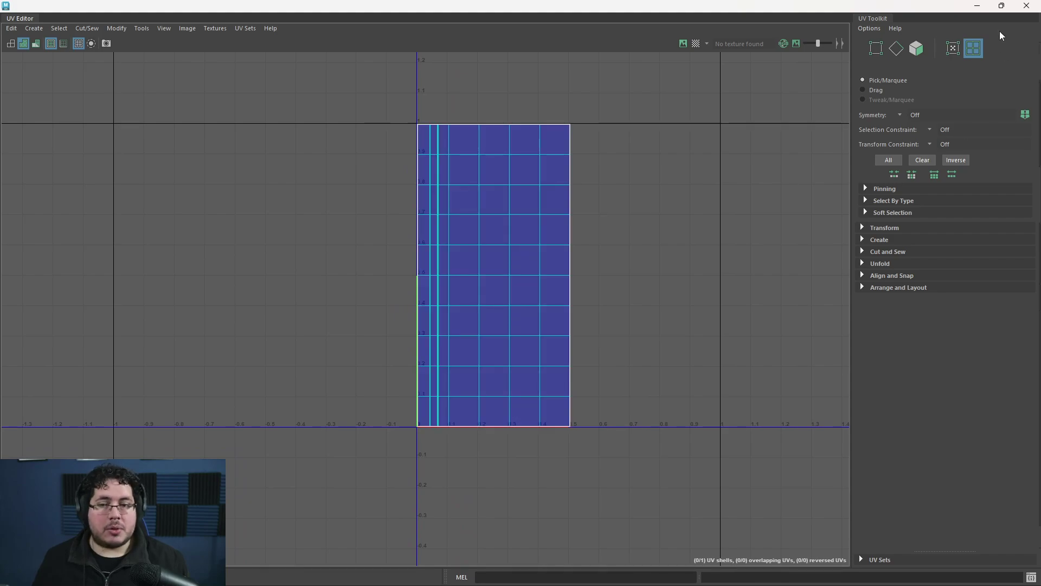
# Close the UV Editor and Planar Mapping Options, and leave the street plane deselected in object mode
pyautogui.click(1025, 5)
pyautogui.moveTo(572, 245); pyautogui.dragTo(587, 210, button='right')
pyautogui.click(588, 209)
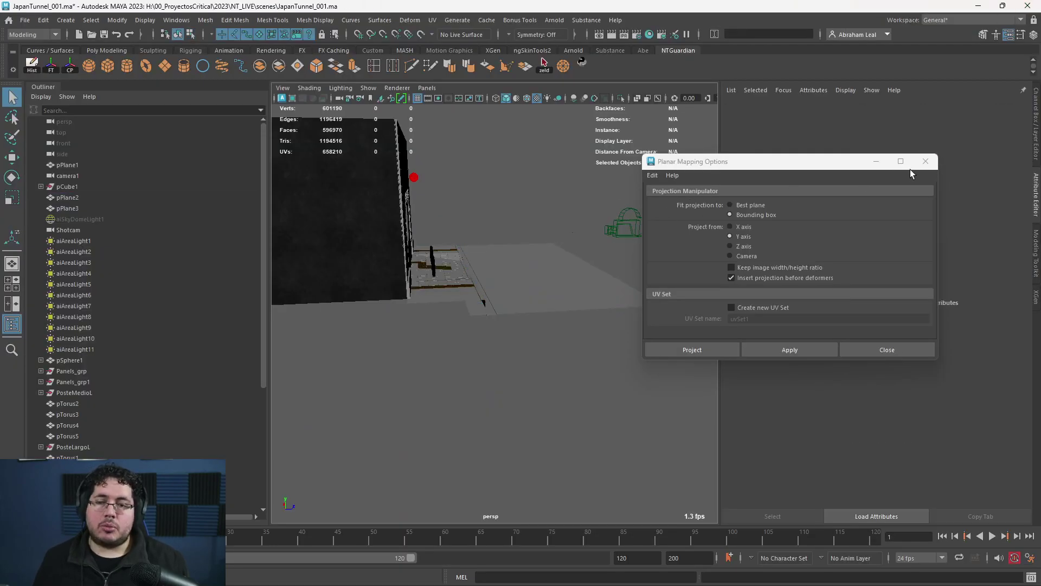
pyautogui.click(925, 161)
pyautogui.keyDown('alt'); pyautogui.moveTo(531, 208); pyautogui.dragTo(621, 71); pyautogui.keyUp('alt')
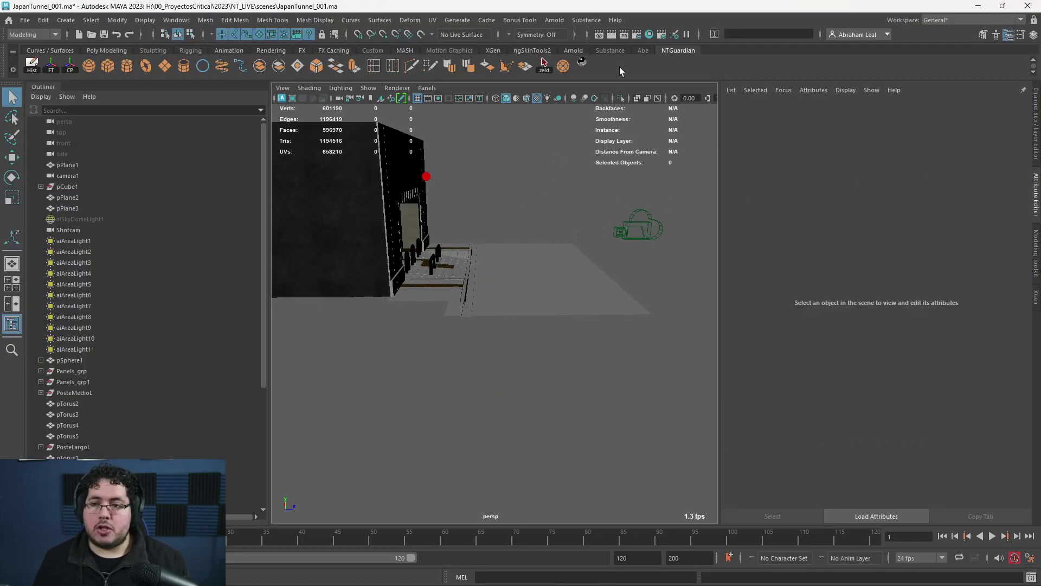
# Open the Hypershade maximized and create a substanceNode of the Texture type in the graph
pyautogui.click(649, 35)
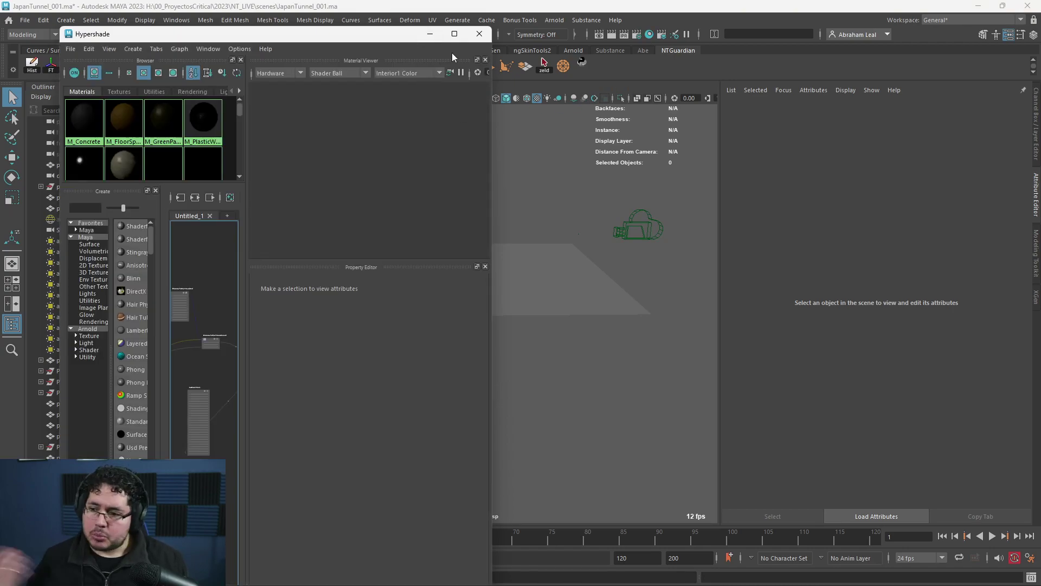
pyautogui.click(455, 34)
pyautogui.press('Tab')
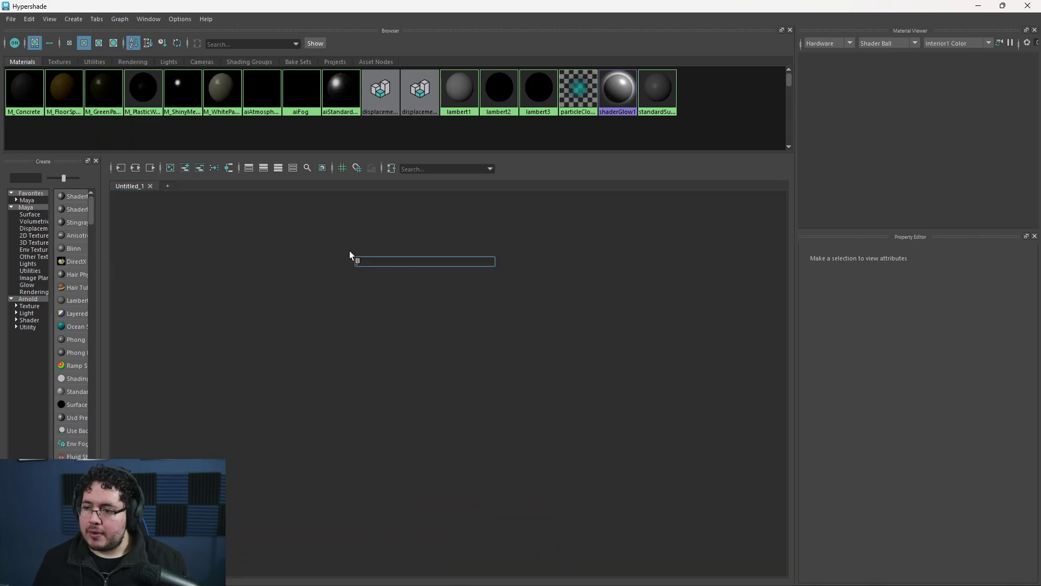
pyautogui.write('subs')
pyautogui.press('Down')
pyautogui.press('Down')
pyautogui.press('Down')
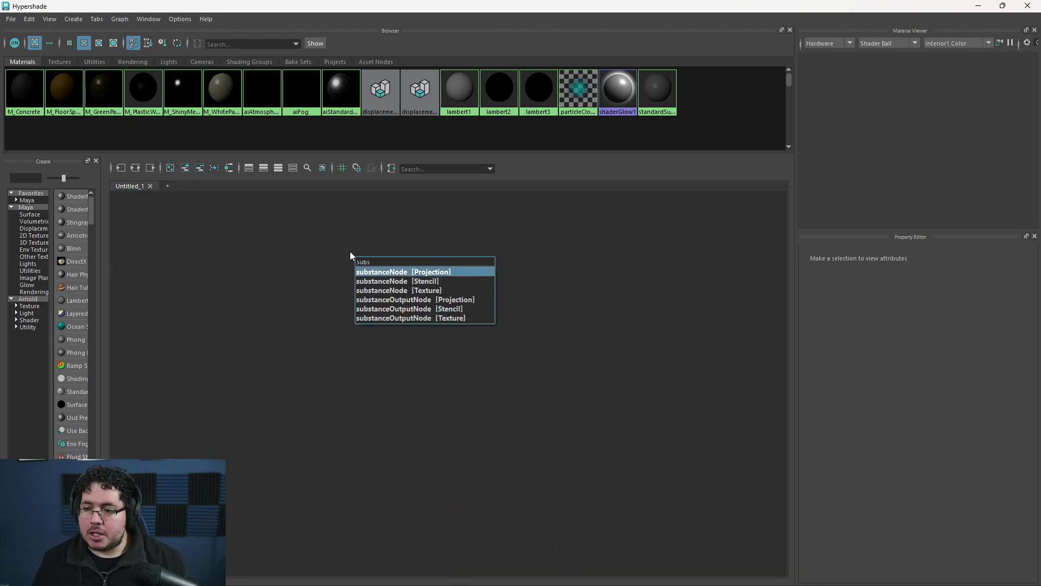
pyautogui.press('Return')
pyautogui.press('f')
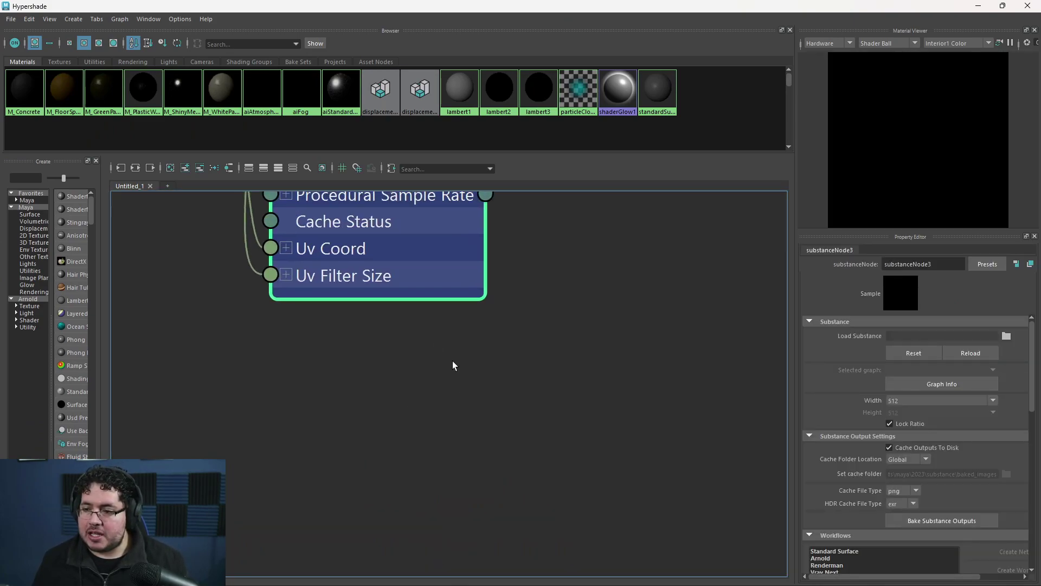
# Load slick_asphalt.sbsar from the project's substance folder into the new substance node
pyautogui.click(1007, 336)
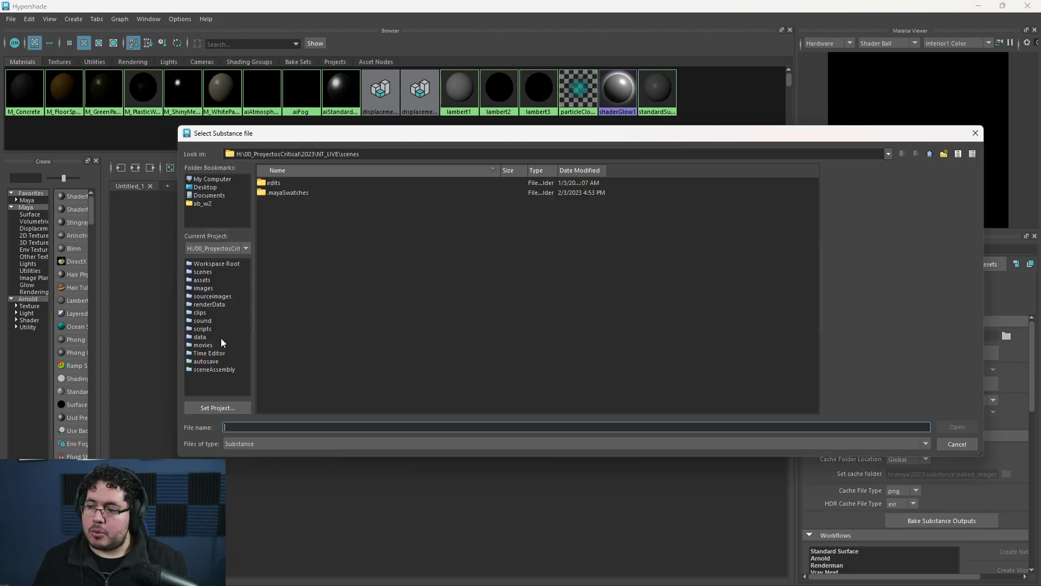
pyautogui.click(203, 329)
pyautogui.click(928, 155)
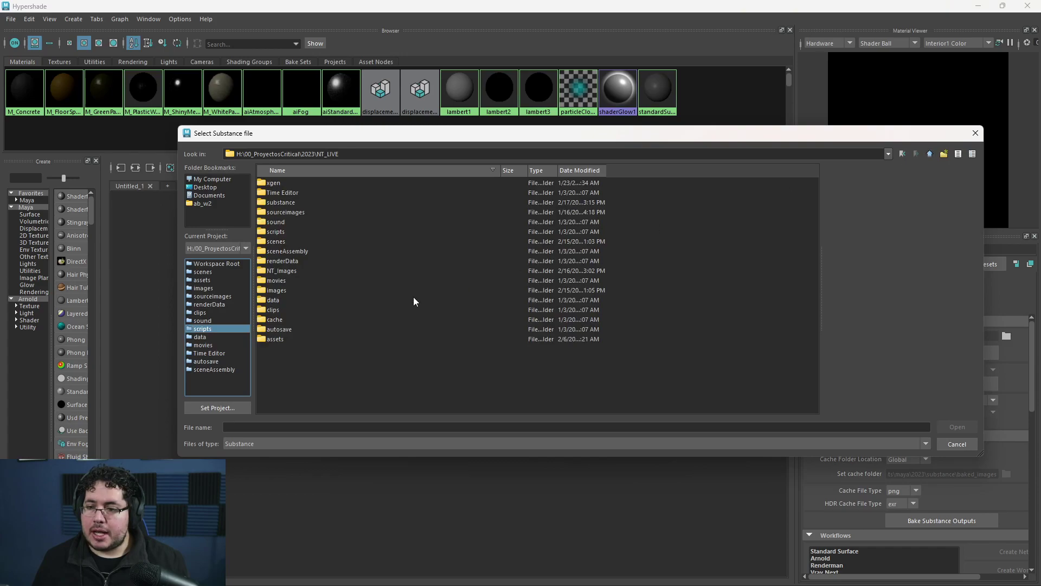
pyautogui.doubleClick(280, 204)
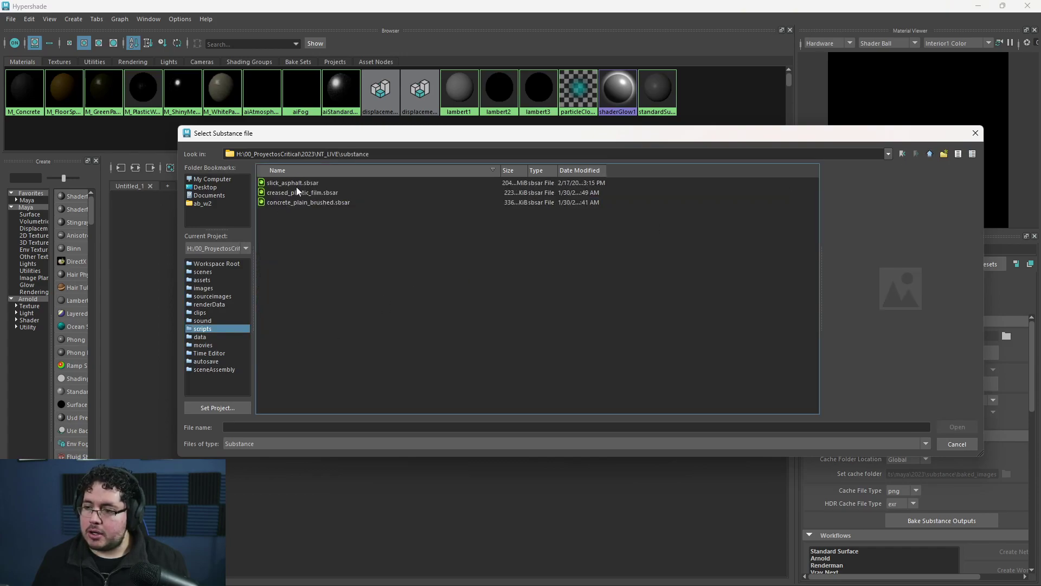
pyautogui.click(317, 184)
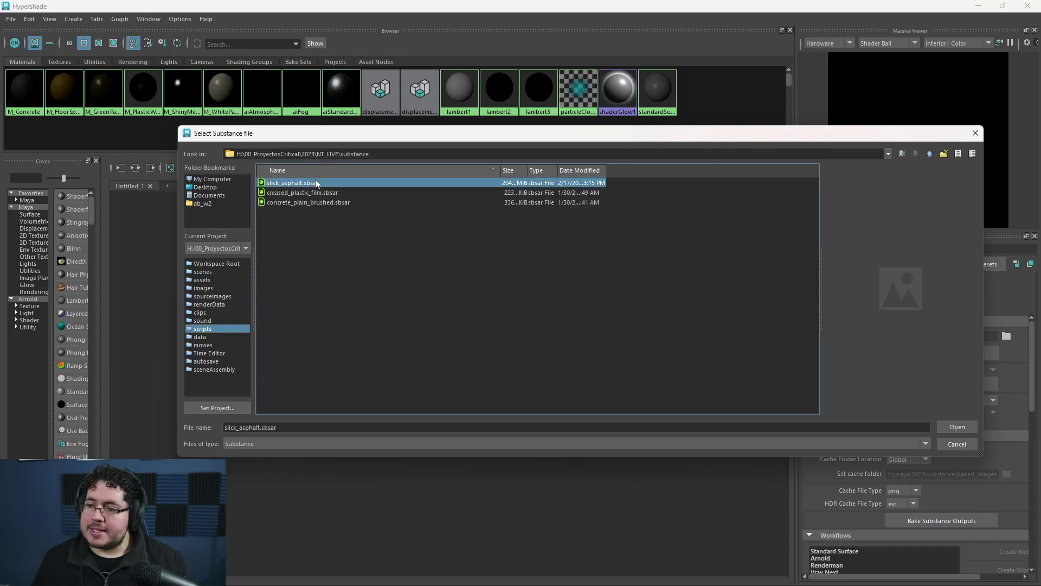
pyautogui.click(950, 427)
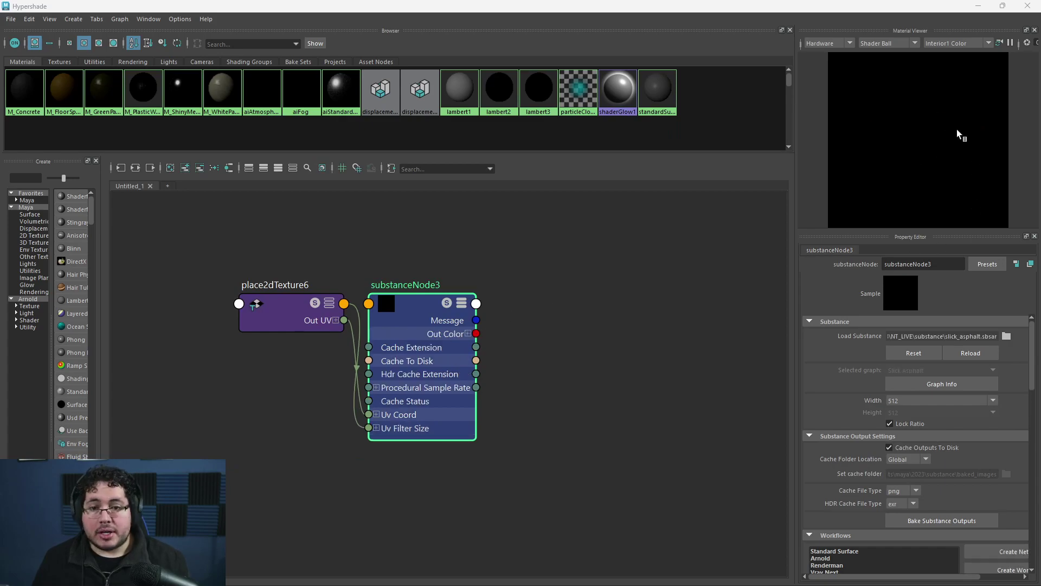
# Generate the shading network for the substance node using the Arnold workflow
pyautogui.keyDown('alt'); pyautogui.moveTo(474, 331); pyautogui.dragTo(470, 281, button='middle'); pyautogui.keyUp('alt')
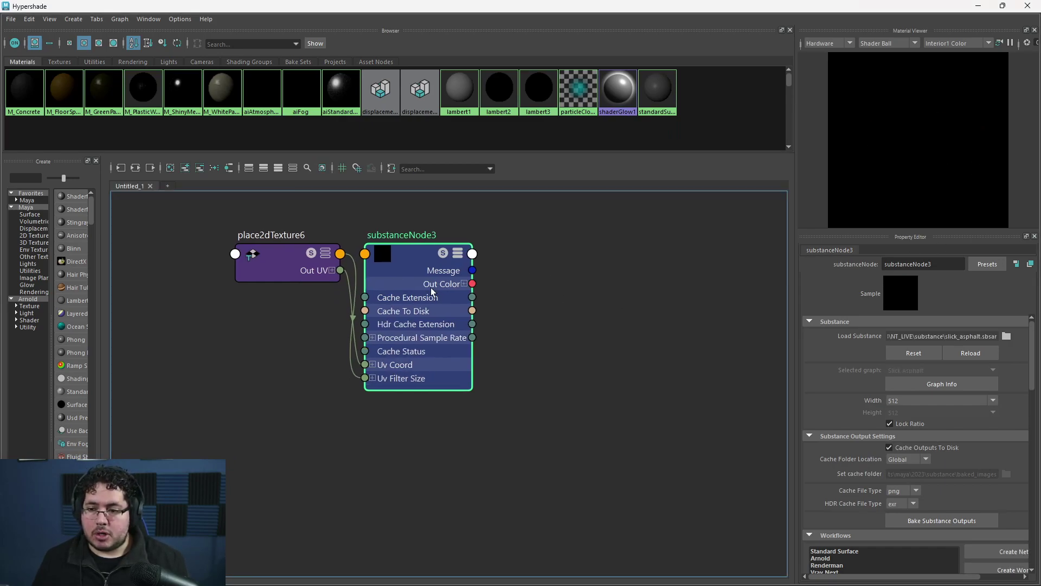
pyautogui.moveTo(431, 289); pyautogui.dragTo(453, 275)
pyautogui.scroll(-3, 852, 486)
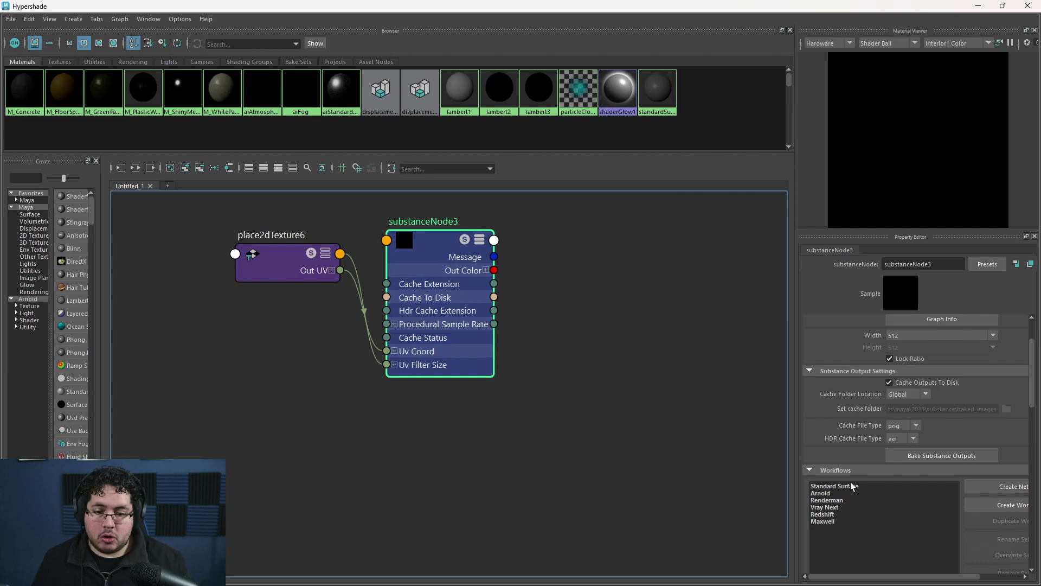
pyautogui.click(827, 493)
pyautogui.click(981, 505)
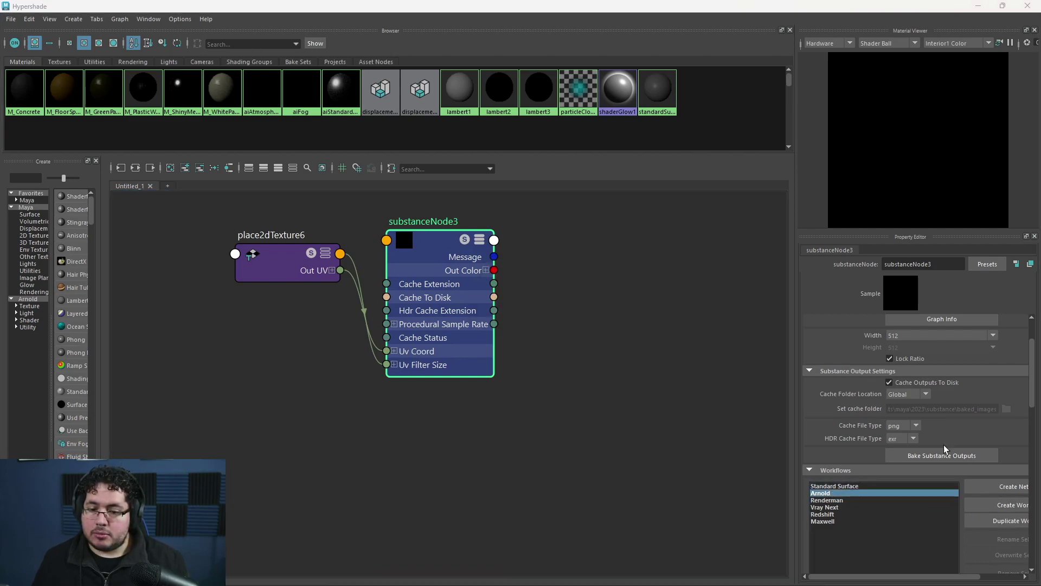
pyautogui.click(1000, 486)
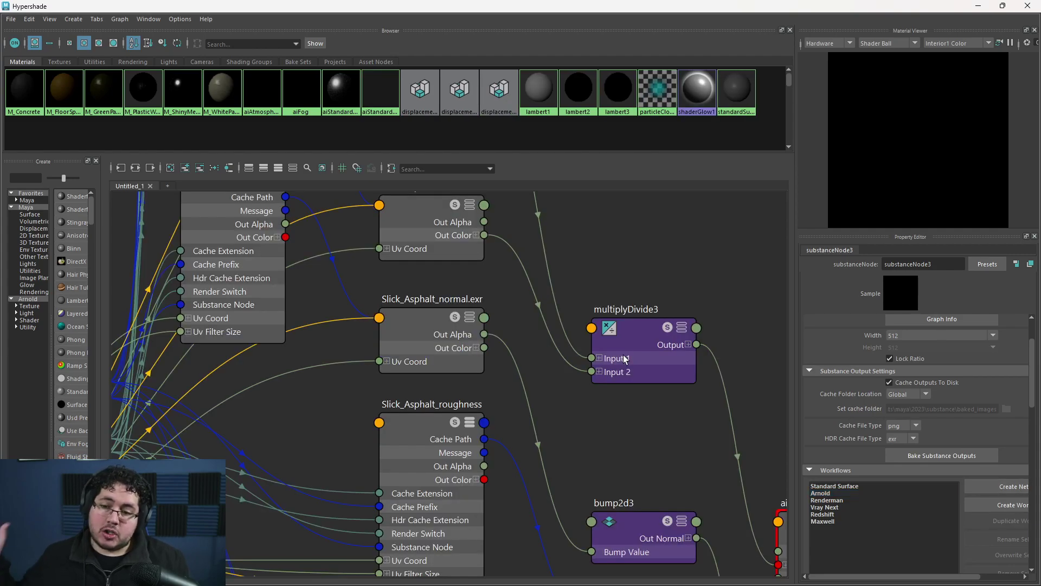
# Examine the generated asphalt network, from the texture maps and surface shader to the displacement branch and placement node
pyautogui.scroll(-5, 625, 359)
pyautogui.scroll(10, 695, 401)
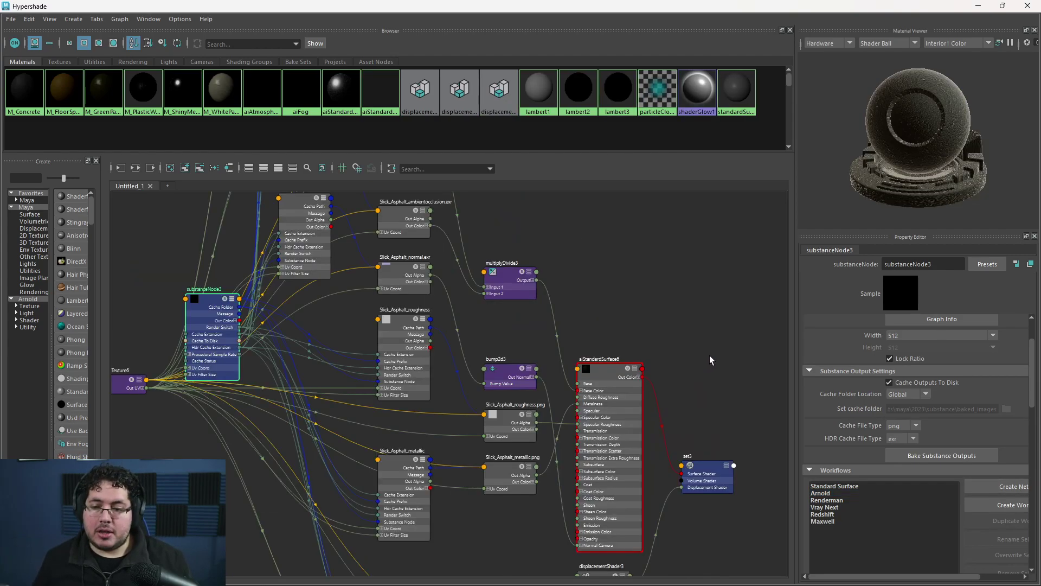
pyautogui.scroll(-8, 575, 414)
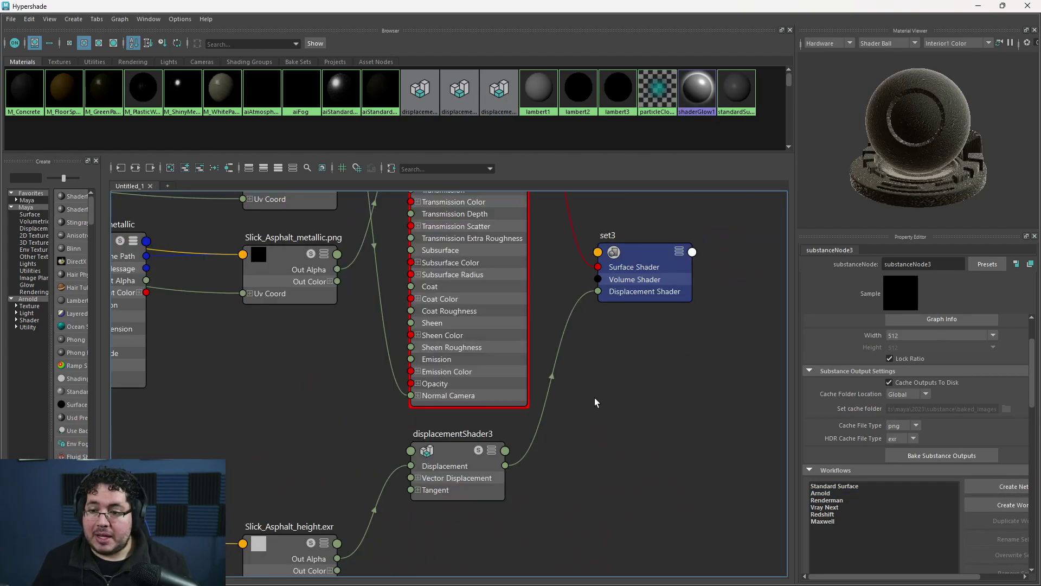
pyautogui.scroll(2, 392, 421)
pyautogui.keyDown('alt'); pyautogui.moveTo(392, 421); pyautogui.dragTo(549, 365, button='middle'); pyautogui.keyUp('alt')
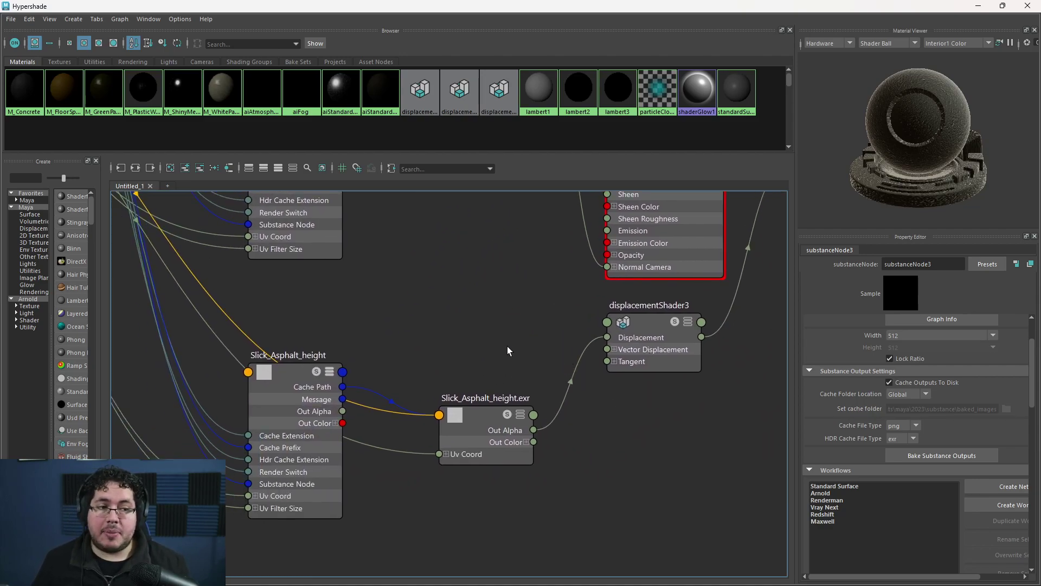
pyautogui.scroll(-3, 474, 351)
pyautogui.keyDown('alt'); pyautogui.moveTo(449, 345); pyautogui.dragTo(570, 453, button='middle'); pyautogui.keyUp('alt')
pyautogui.scroll(-3, 549, 378)
pyautogui.scroll(6, 520, 377)
pyautogui.scroll(-5, 570, 453)
pyautogui.keyDown('alt'); pyautogui.moveTo(334, 351); pyautogui.dragTo(425, 438, button='middle'); pyautogui.keyUp('alt')
pyautogui.scroll(2, 410, 368)
pyautogui.scroll(2, 421, 432)
# Rearrange the graph by moving the substance node below the texture placement node and shifting the placement node aside
pyautogui.moveTo(494, 280); pyautogui.dragTo(490, 412)
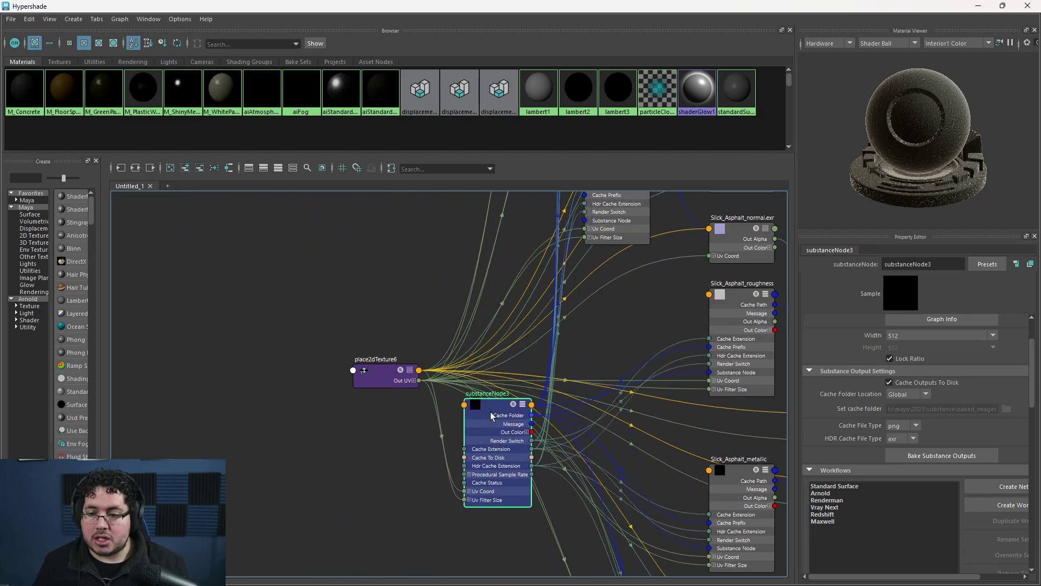
pyautogui.keyDown('alt'); pyautogui.moveTo(360, 388); pyautogui.dragTo(377, 338, button='middle'); pyautogui.keyUp('alt')
pyautogui.moveTo(392, 322); pyautogui.dragTo(343, 326)
# Rename the network's aiStandardSurface shader as M_Asphalt and minimize the Hypershade
pyautogui.keyDown('alt'); pyautogui.moveTo(781, 369); pyautogui.dragTo(282, 373, button='middle'); pyautogui.keyUp('alt')
pyautogui.click(537, 331)
pyautogui.doubleClick(931, 264)
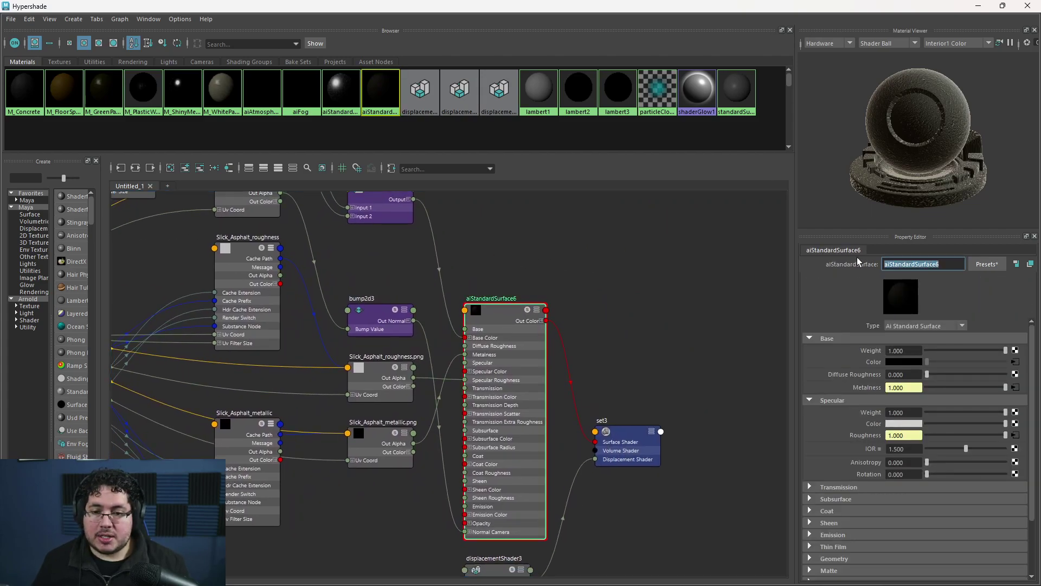
pyautogui.write('M_As')
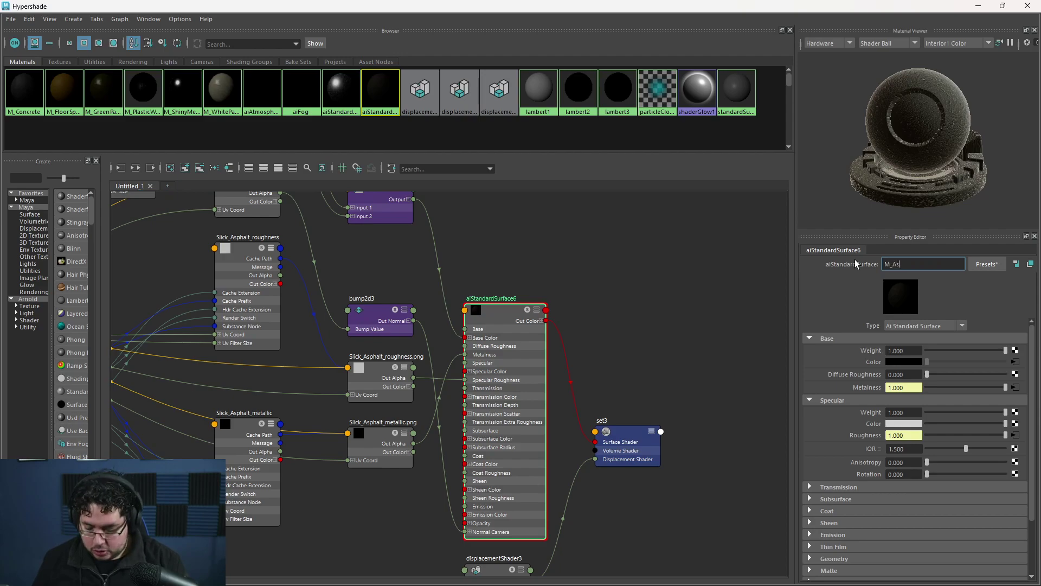
pyautogui.write('phalt')
pyautogui.press('Return')
pyautogui.click(978, 6)
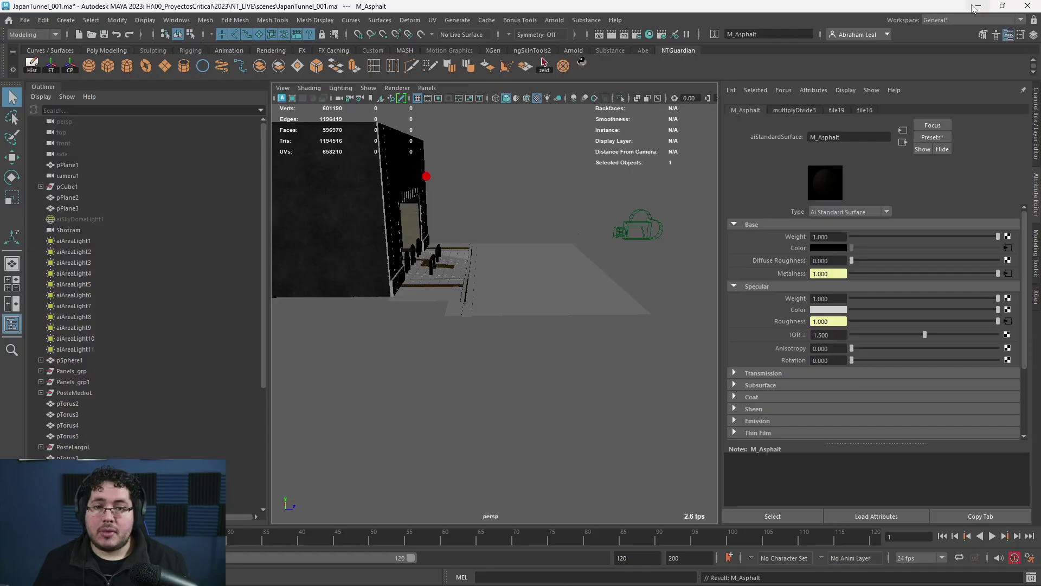
# Assign the existing M_Asphalt material to the street plane and widen the viewport to inspect the asphalt up close
pyautogui.click(552, 260)
pyautogui.rightClick(552, 260)
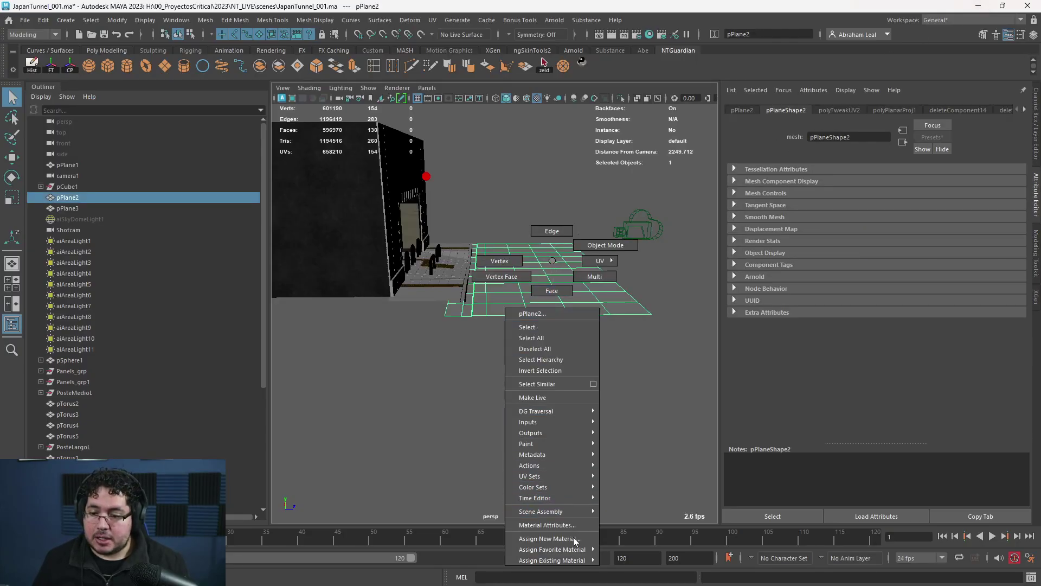
pyautogui.moveTo(578, 561)
pyautogui.click(642, 421)
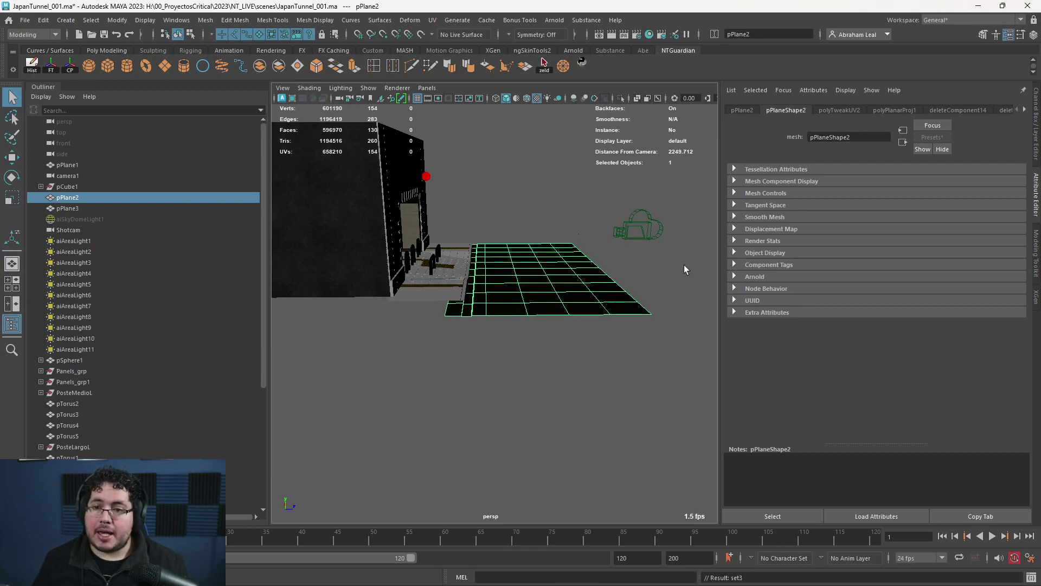
pyautogui.moveTo(720, 250); pyautogui.dragTo(781, 247)
pyautogui.keyDown('alt'); pyautogui.moveTo(728, 228); pyautogui.dragTo(669, 279); pyautogui.keyUp('alt')
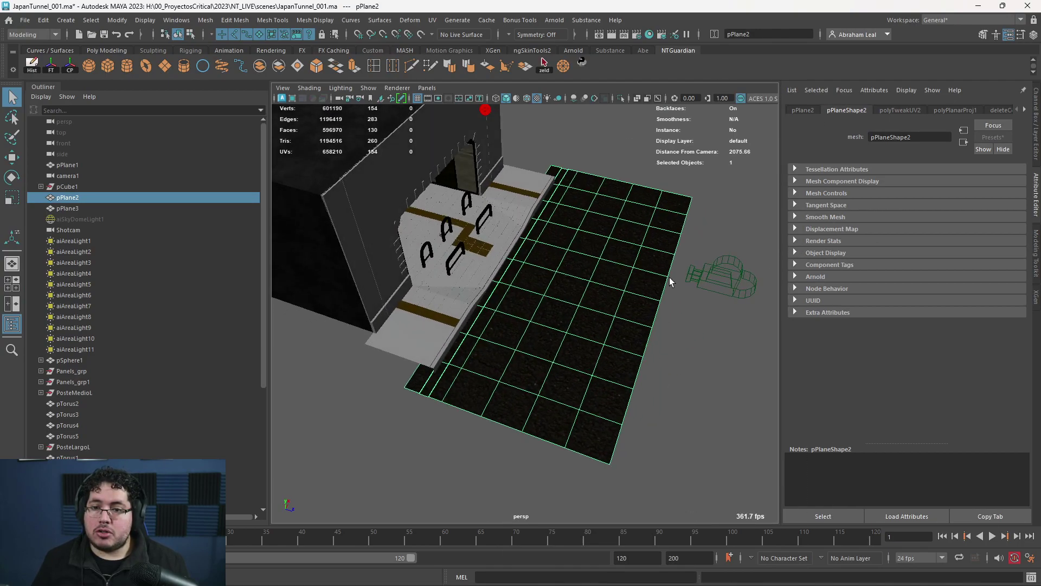
pyautogui.scroll(4, 645, 295)
pyautogui.click(701, 295)
pyautogui.keyDown('alt'); pyautogui.moveTo(483, 250); pyautogui.dragTo(454, 301); pyautogui.keyUp('alt')
pyautogui.scroll(3, 655, 386)
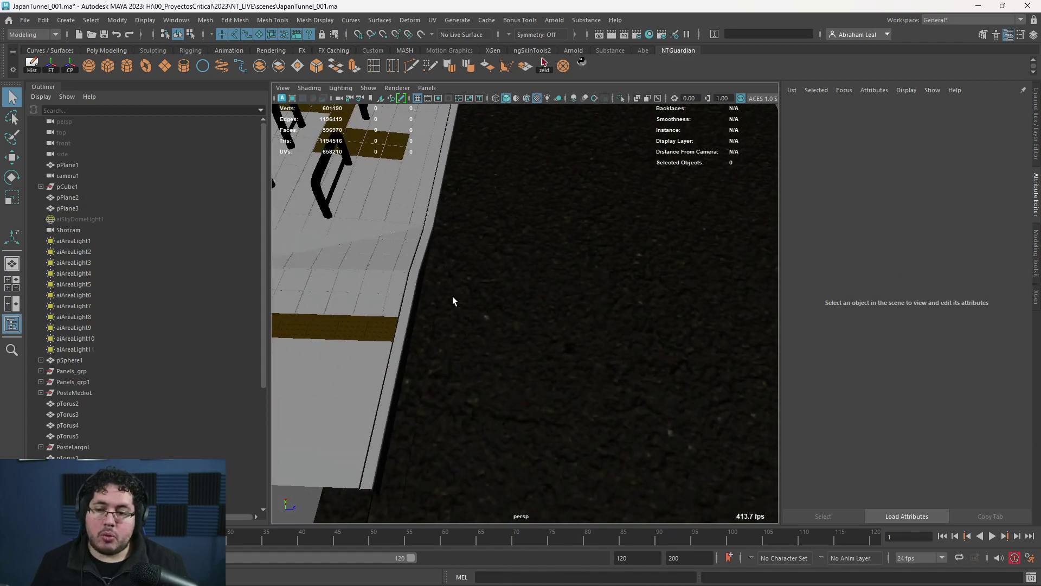
# Set the Repeat UV of the asphalt's place2dTexture node to 10 by 10 in the Hypershade, and minimize it
pyautogui.hotkey('alt', 'Tab')
pyautogui.keyDown('alt'); pyautogui.moveTo(378, 519); pyautogui.dragTo(676, 530, button='middle'); pyautogui.keyUp('alt')
pyautogui.click(373, 353)
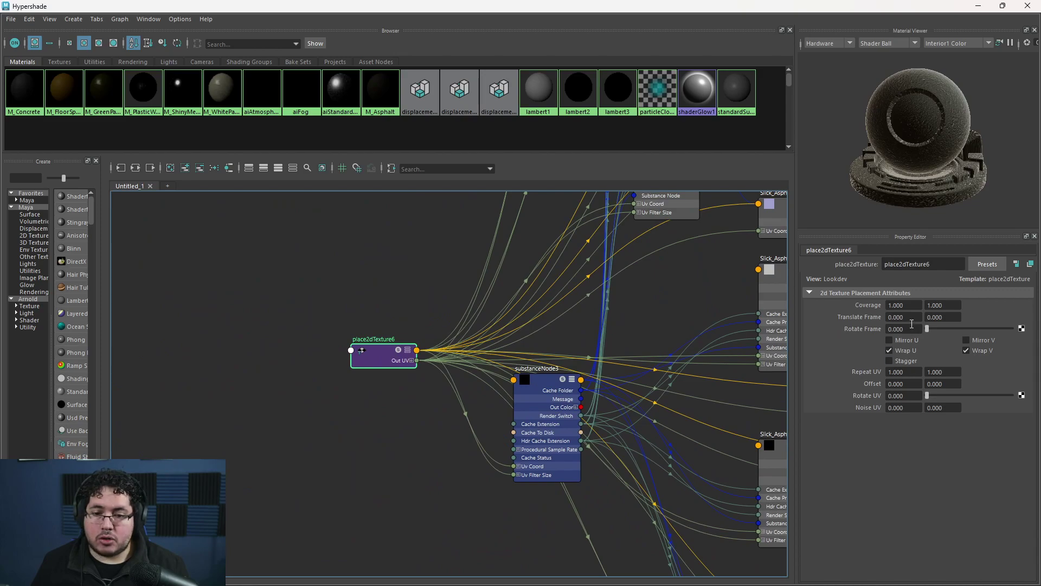
pyautogui.moveTo(912, 372); pyautogui.dragTo(874, 371)
pyautogui.write('10')
pyautogui.press('Tab')
pyautogui.write('10')
pyautogui.press('Return')
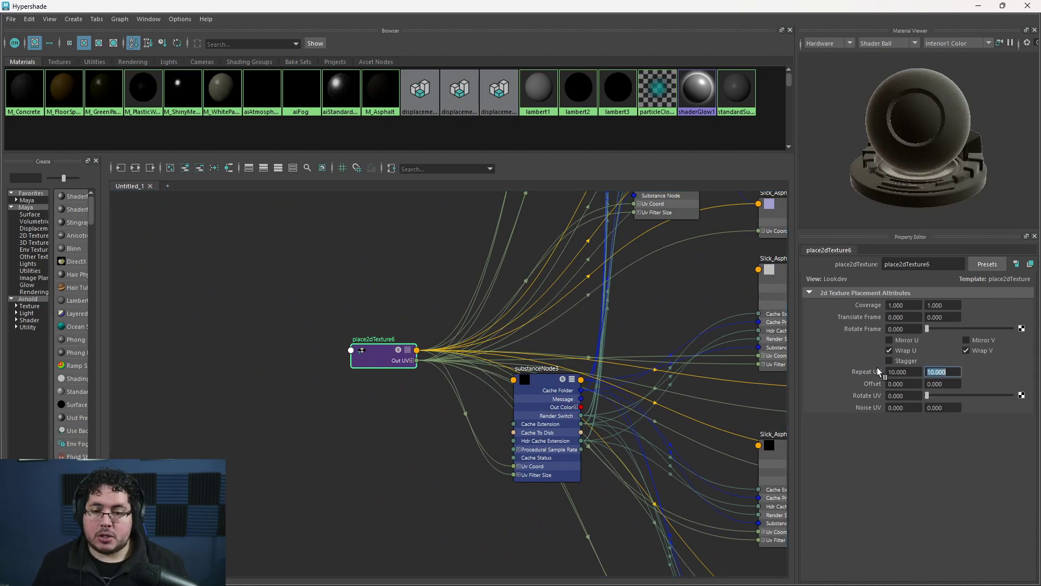
pyautogui.click(979, 6)
# Deselect everything, save the scene, and start a ShotcamShape render in the Arnold RenderView
pyautogui.keyDown('alt'); pyautogui.moveTo(590, 373); pyautogui.dragTo(739, 430, button='middle'); pyautogui.keyUp('alt')
pyautogui.keyDown('alt'); pyautogui.moveTo(534, 360); pyautogui.dragTo(568, 366, button='right'); pyautogui.keyUp('alt')
pyautogui.scroll(-10, 568, 367)
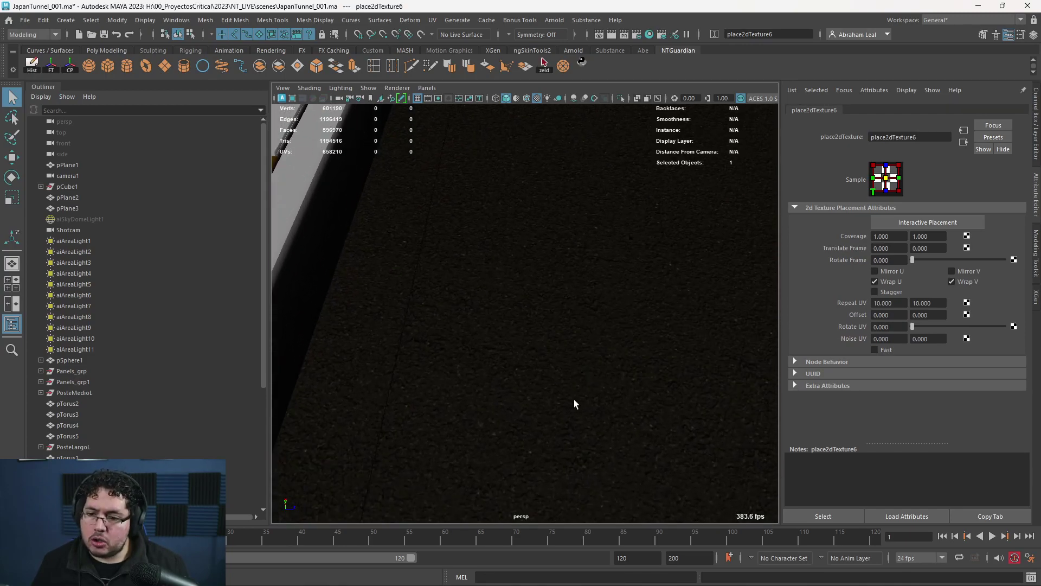
pyautogui.click(388, 493)
pyautogui.hotkey('ctrl', 's')
pyautogui.hotkey('alt', 'Tab')
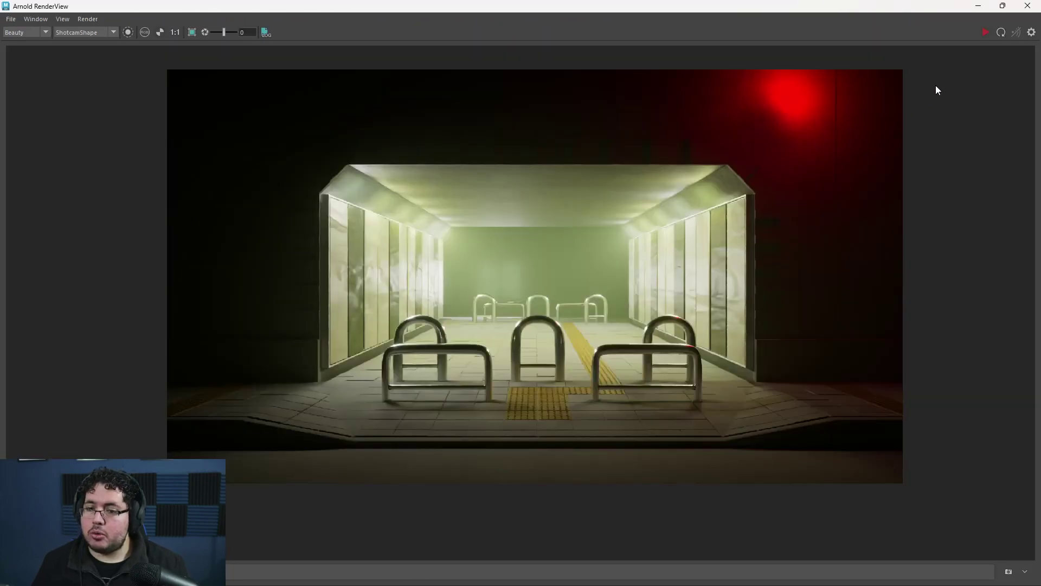
pyautogui.click(985, 33)
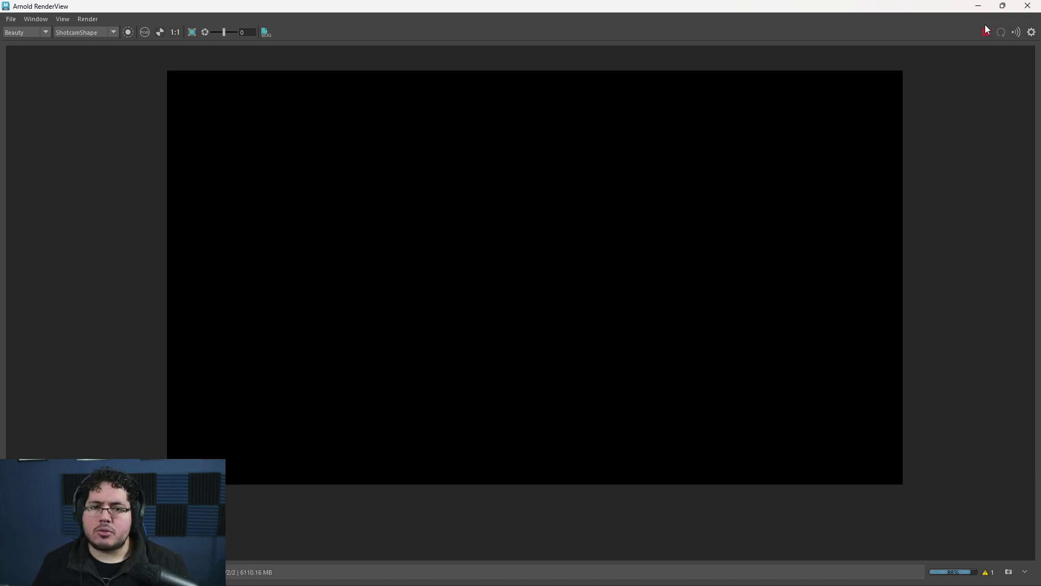
# Minimize the render window and look through the Shotcam camera in the viewport
pyautogui.click(979, 6)
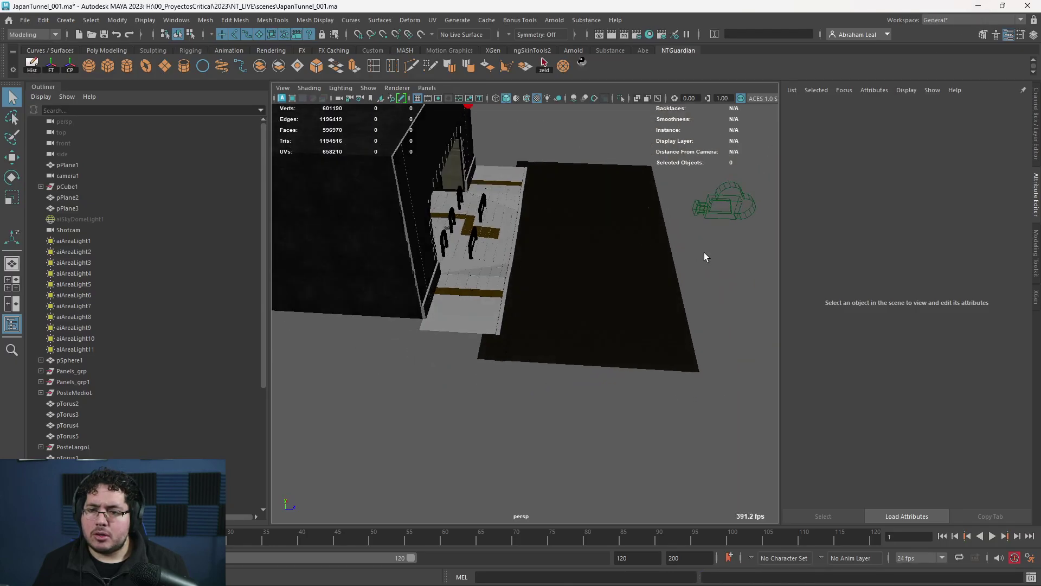
pyautogui.click(708, 216)
pyautogui.click(428, 88)
pyautogui.click(450, 131)
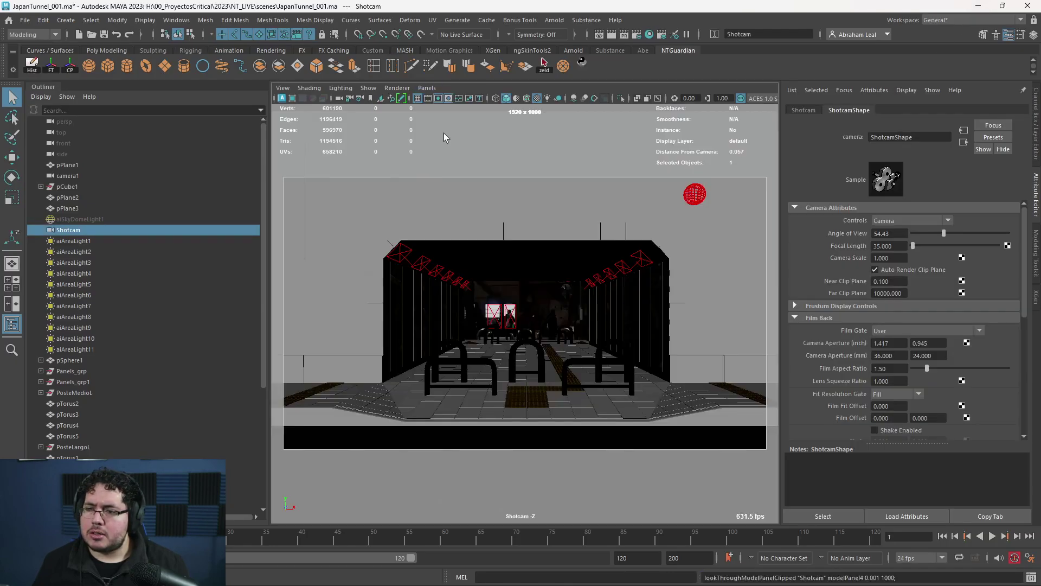
# Close the Arnold RenderView and reopen it to restart the render
pyautogui.hotkey('alt', 'Tab')
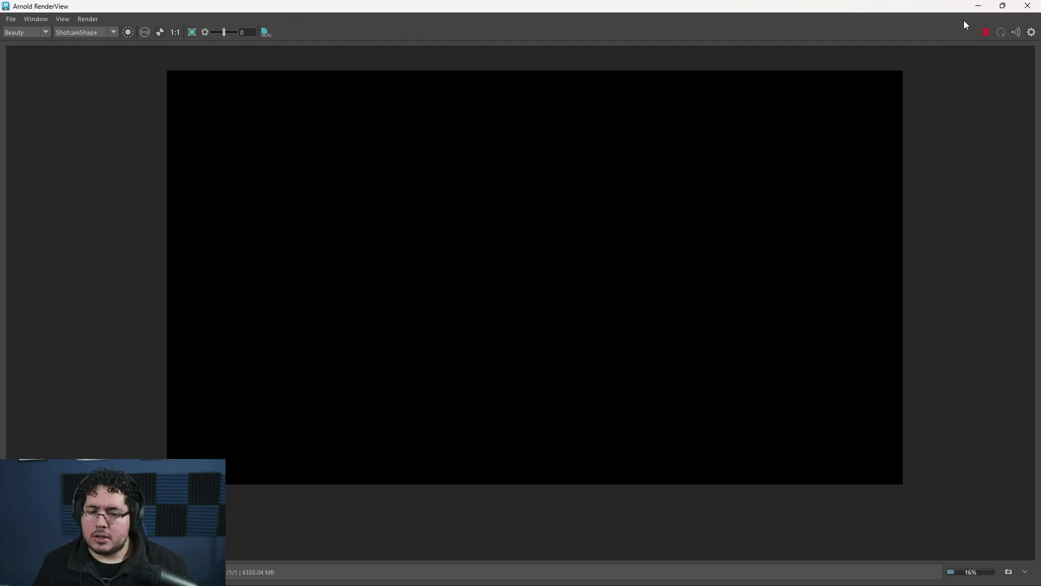
pyautogui.click(1027, 6)
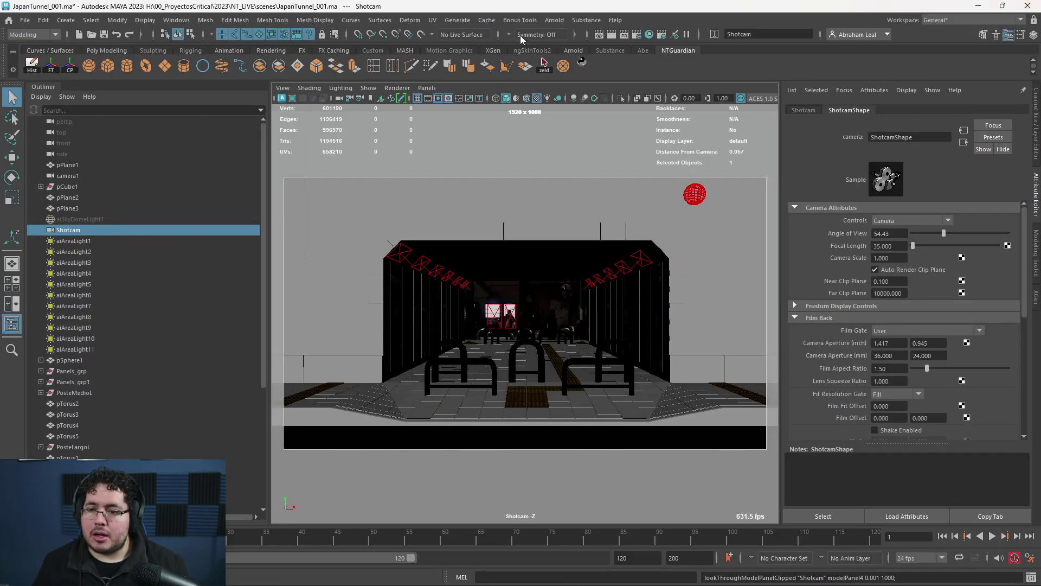
pyautogui.click(555, 20)
pyautogui.click(571, 39)
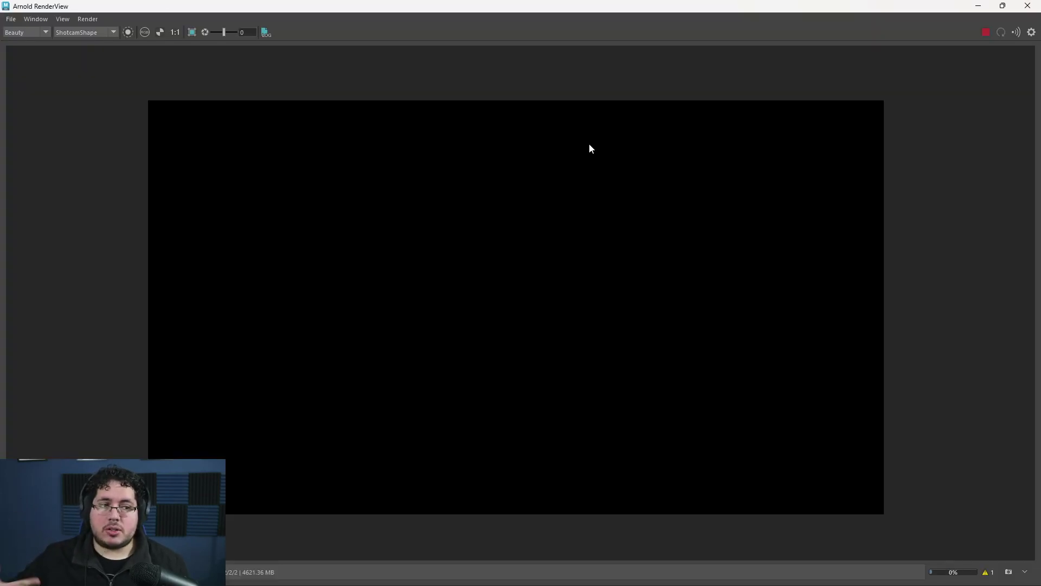
pyautogui.click(69, 18)
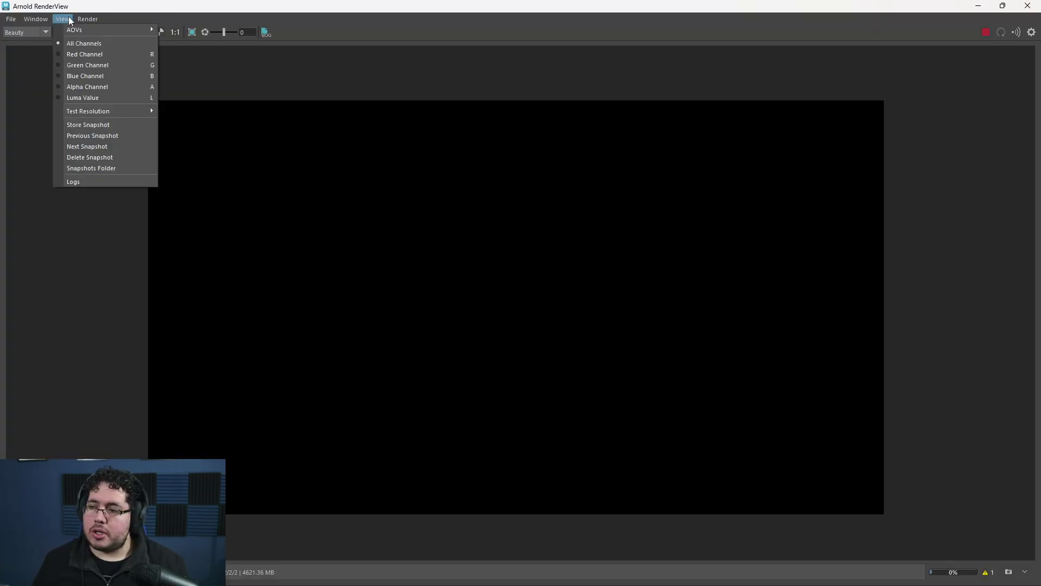
pyautogui.moveTo(30, 21)
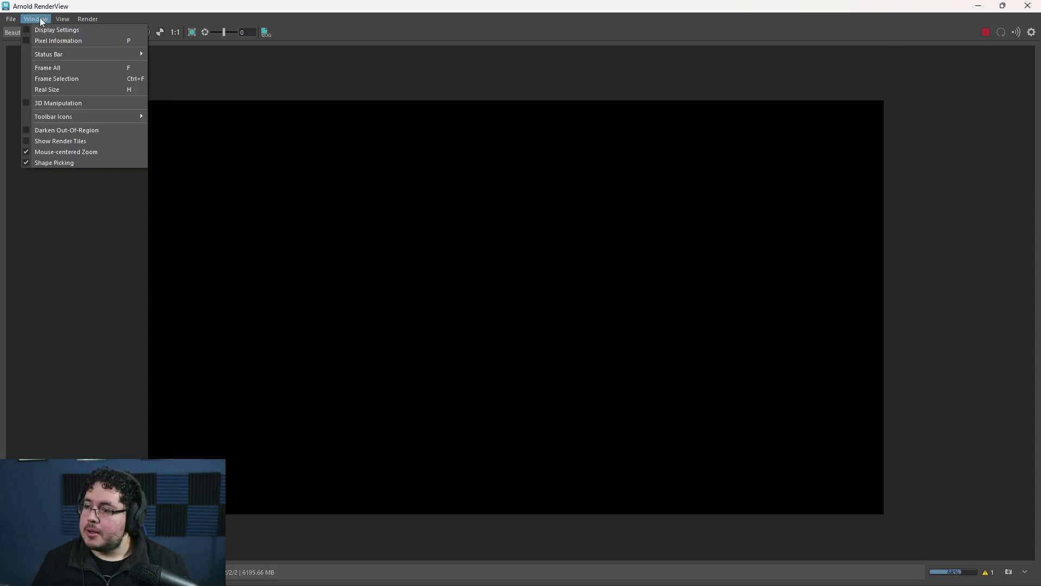
pyautogui.moveTo(95, 23)
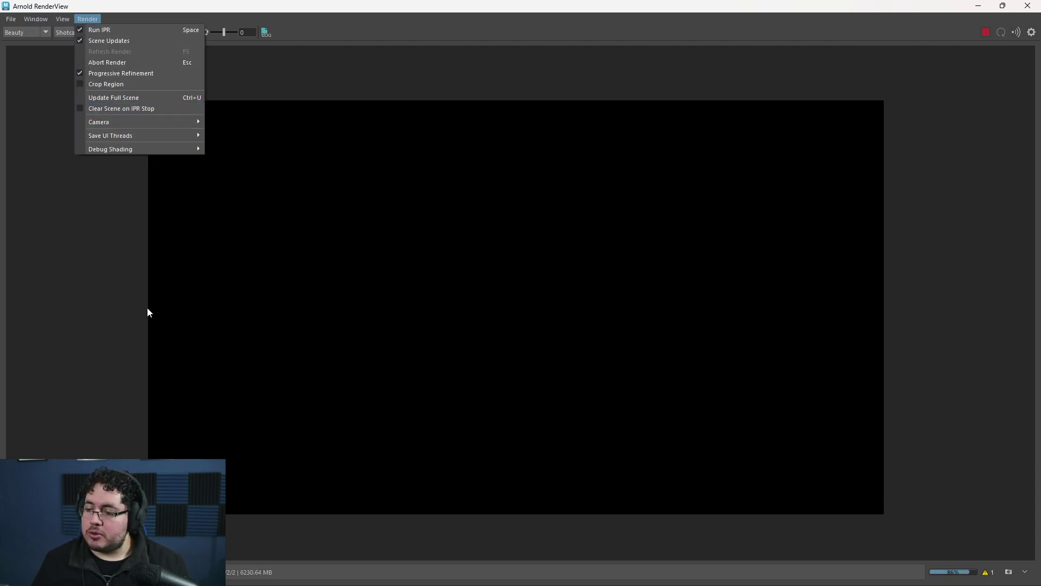
pyautogui.click(118, 320)
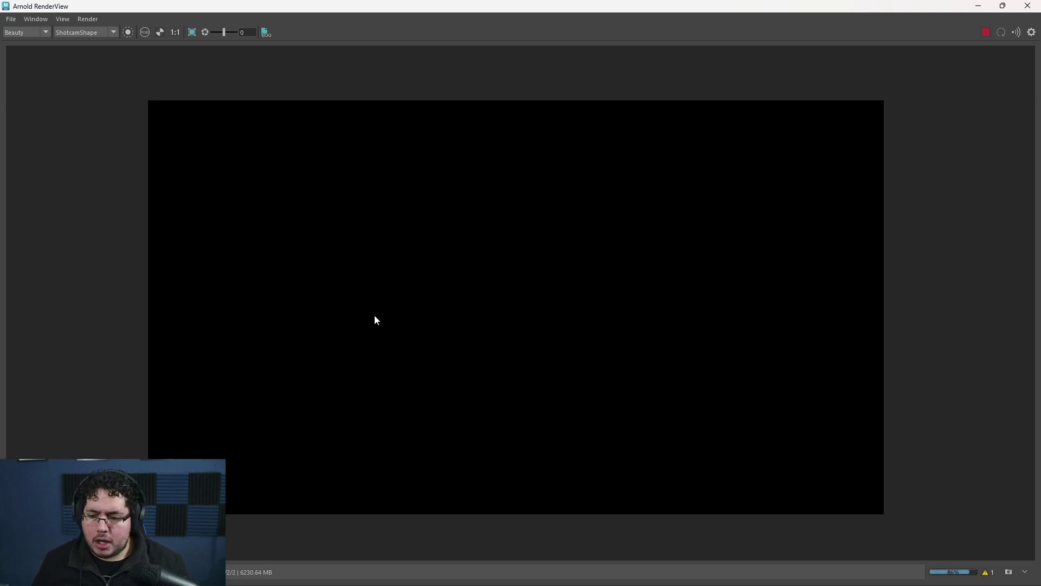
pyautogui.click(159, 32)
pyautogui.click(159, 33)
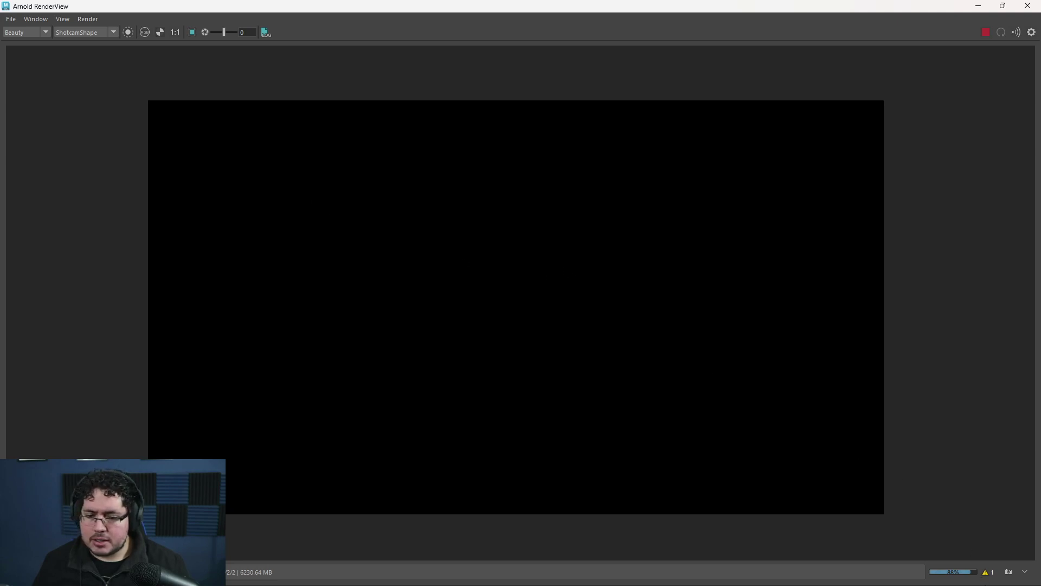
# Read the full warning about pPlaneShape2 in the Arnold render log, and minimize the render window
pyautogui.click(987, 574)
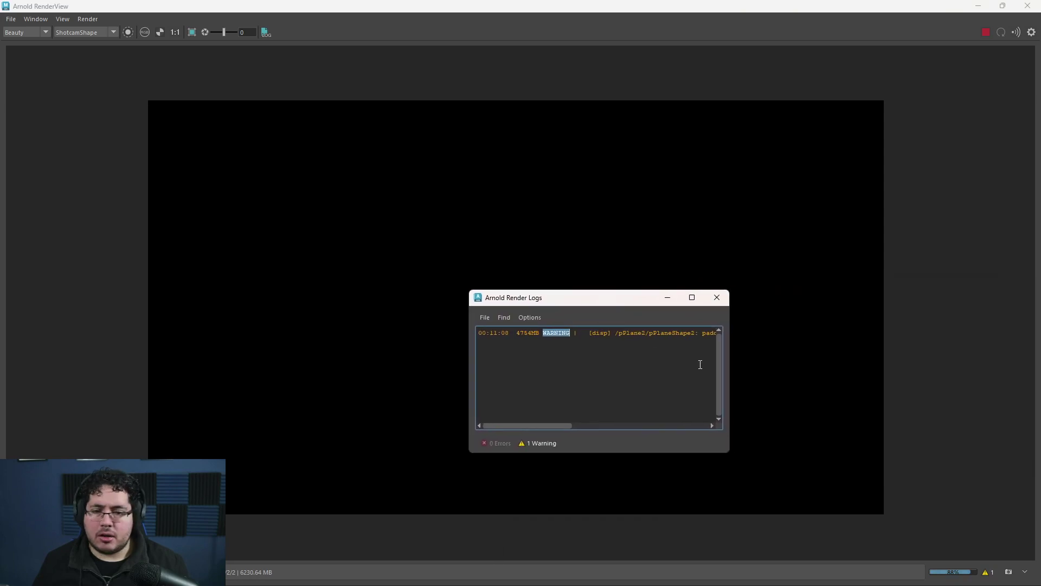
pyautogui.moveTo(730, 371); pyautogui.dragTo(1036, 372)
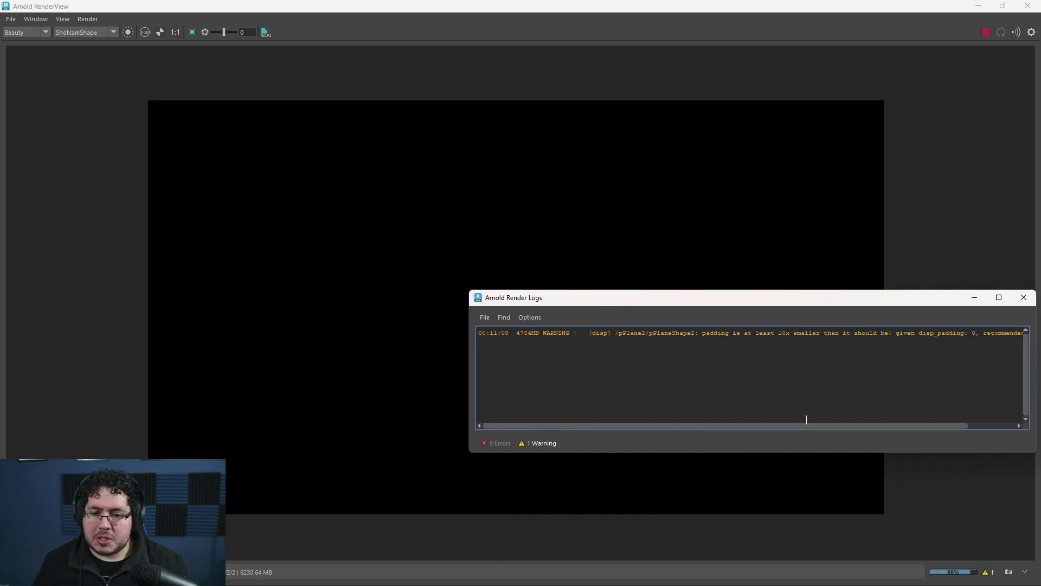
pyautogui.click(1024, 297)
pyautogui.click(978, 6)
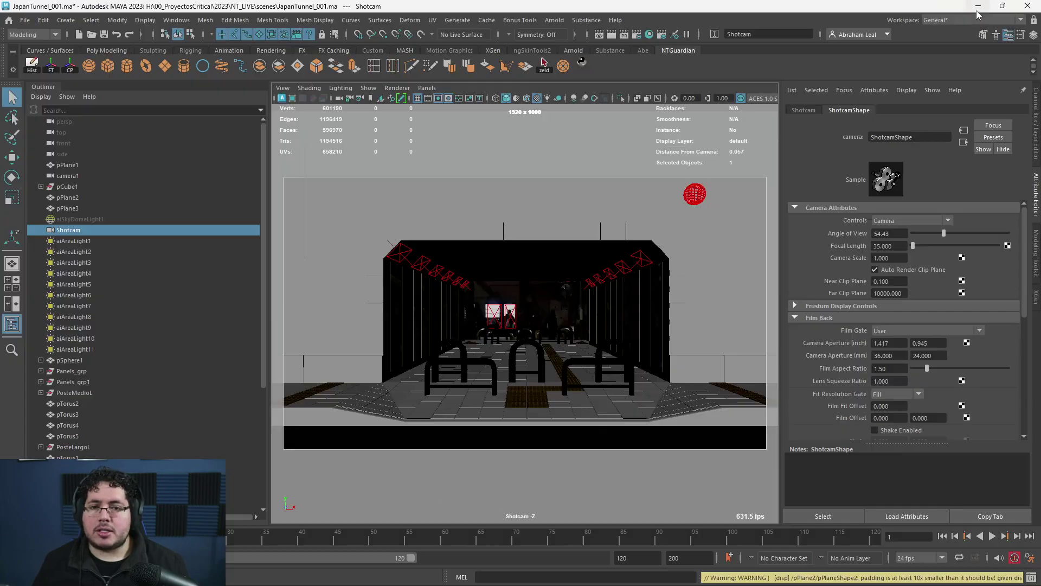
# Disconnect displacementShader3 from the Displacement Shader input of the asphalt's shading group set3 in the Hypershade, and minimize it
pyautogui.click(649, 34)
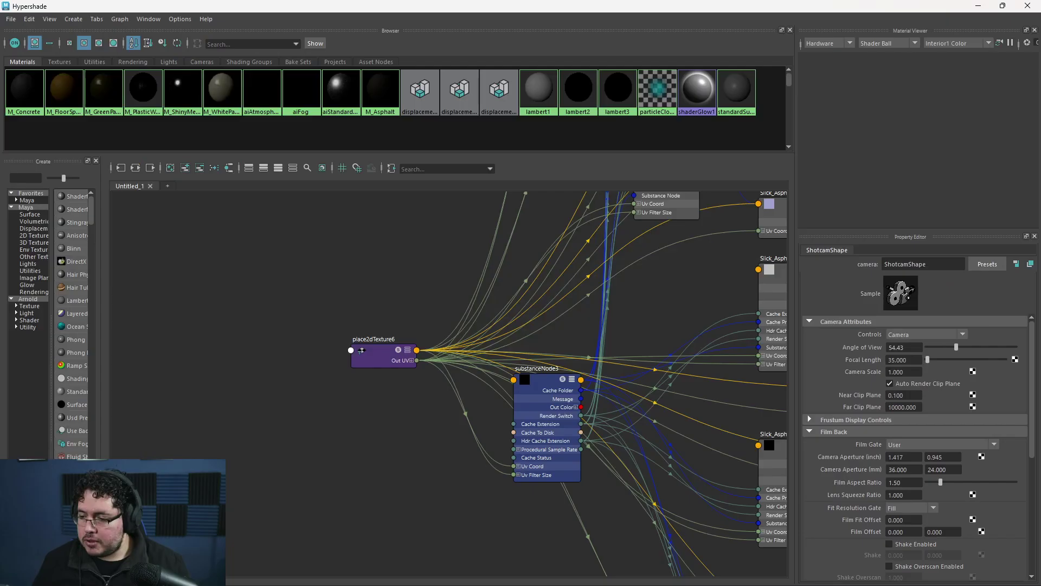
pyautogui.keyDown('alt'); pyautogui.moveTo(641, 463); pyautogui.dragTo(390, 309, button='middle'); pyautogui.keyUp('alt')
pyautogui.keyDown('alt'); pyautogui.moveTo(769, 501); pyautogui.dragTo(526, 434, button='middle'); pyautogui.keyUp('alt')
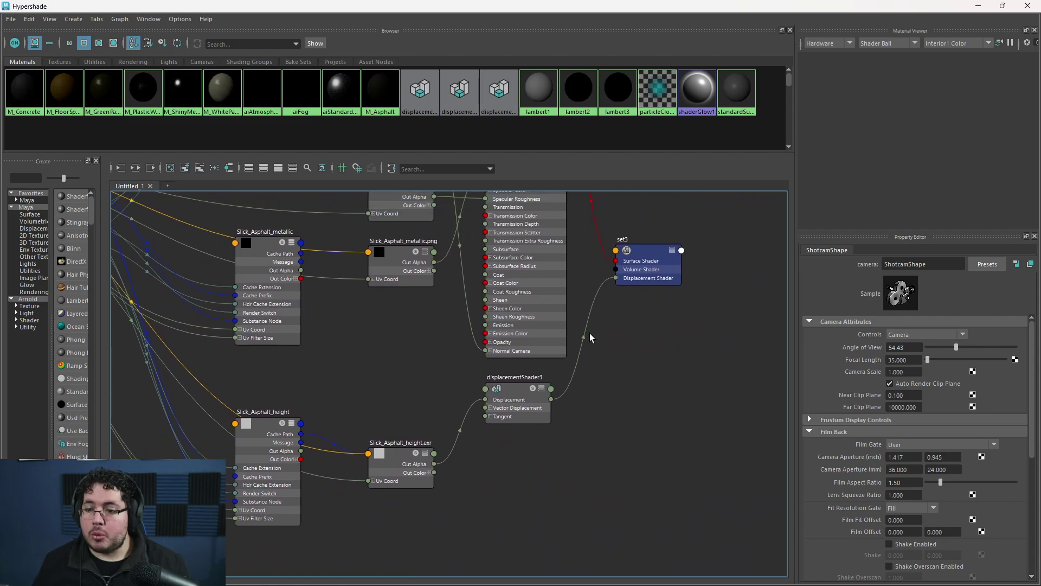
pyautogui.hotkey('alt', 'Tab')
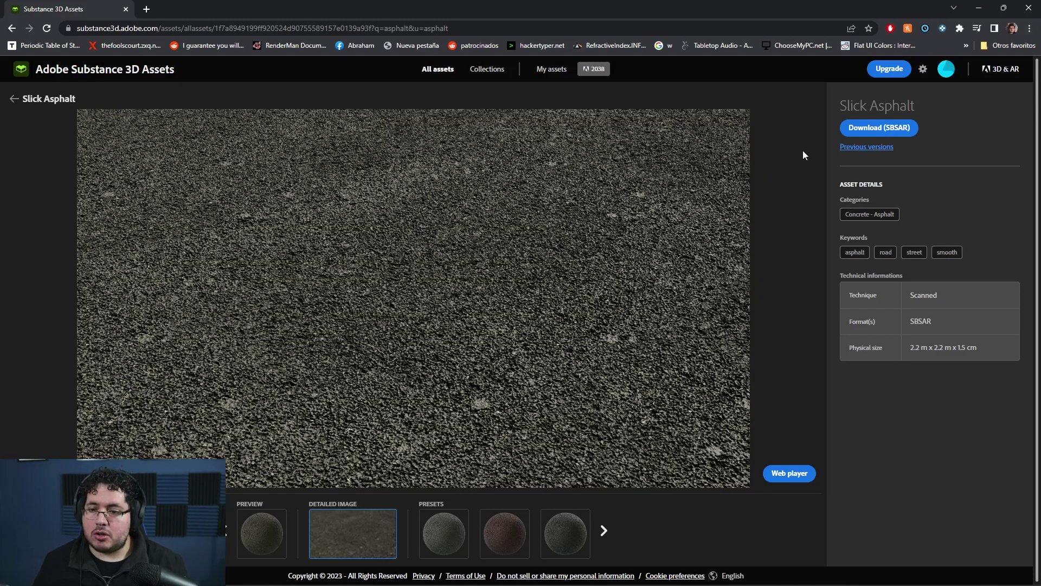
pyautogui.hotkey('alt', 'Tab')
pyautogui.click(977, 8)
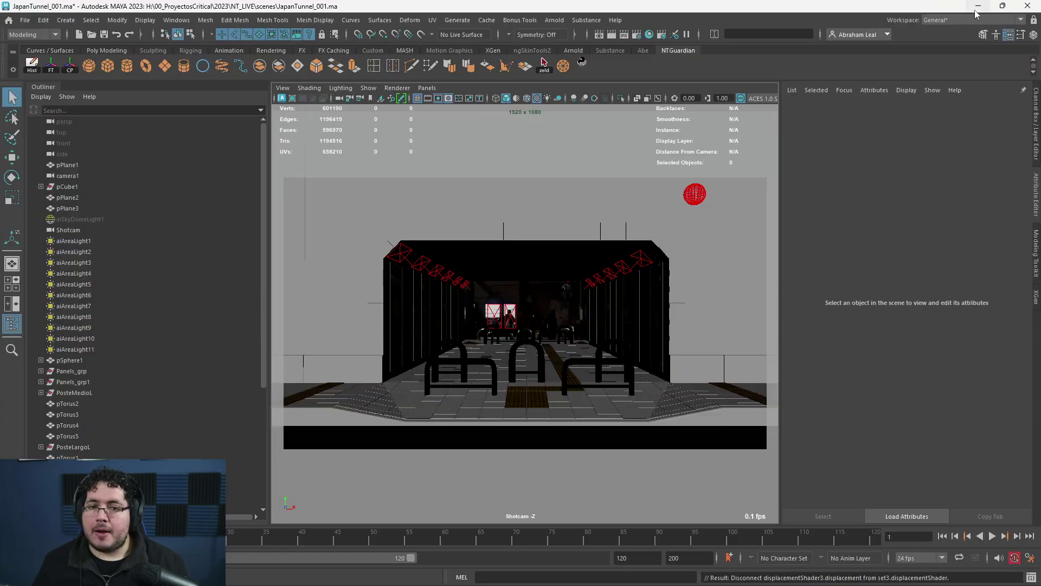
# Restart the Arnold render, examine the asphalt street in front of the sidewalk up close, and minimize the render window
pyautogui.hotkey('alt', 'Tab')
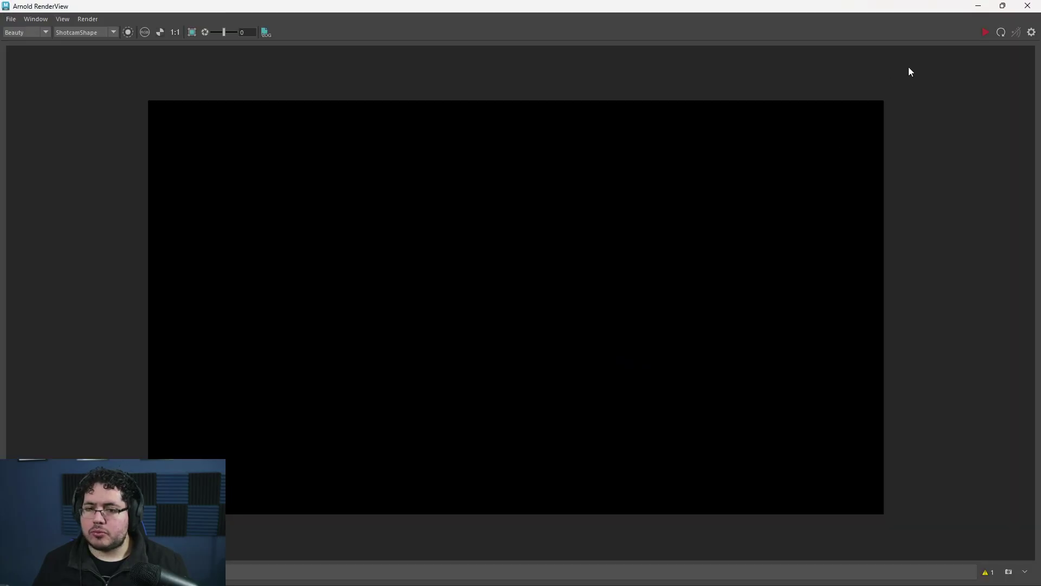
pyautogui.click(986, 33)
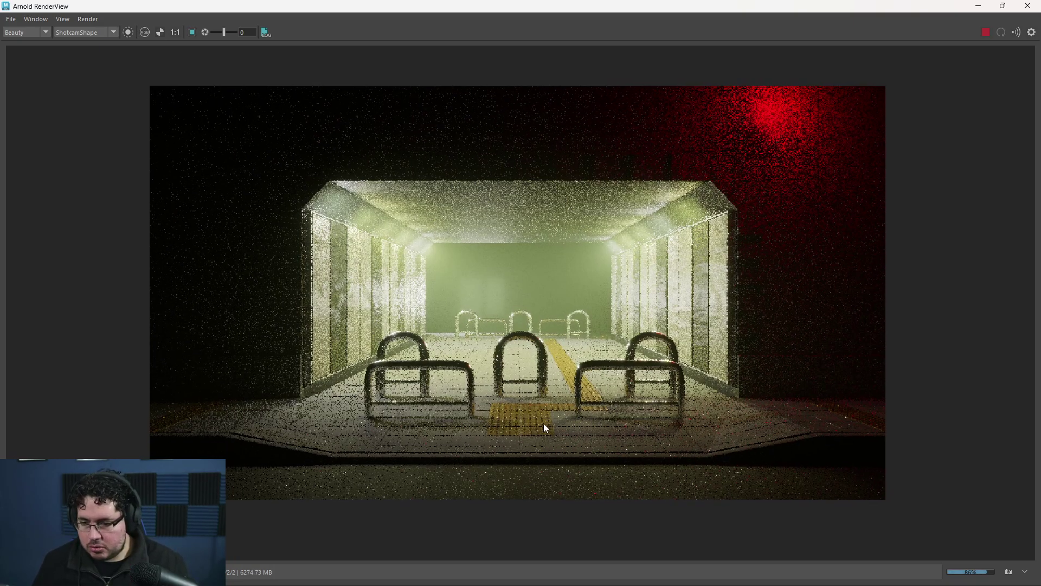
pyautogui.scroll(4, 526, 437)
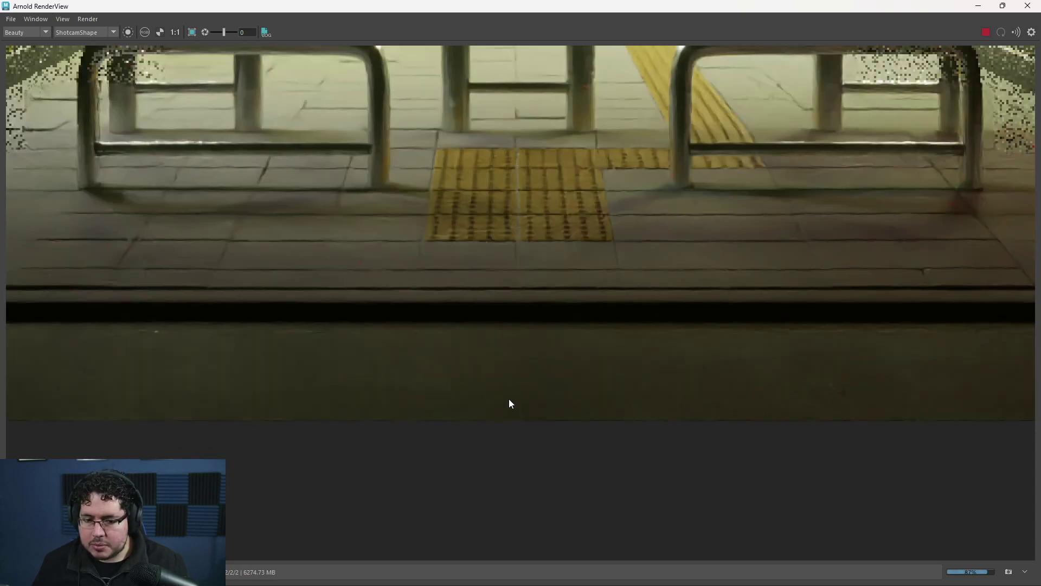
pyautogui.scroll(-4, 510, 402)
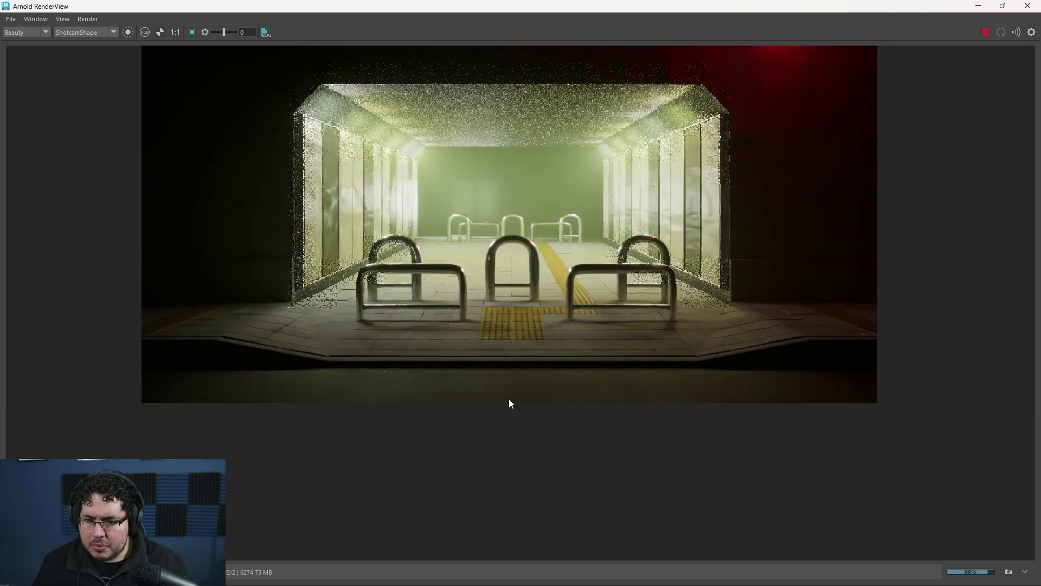
pyautogui.scroll(3, 409, 400)
pyautogui.scroll(2, 409, 400)
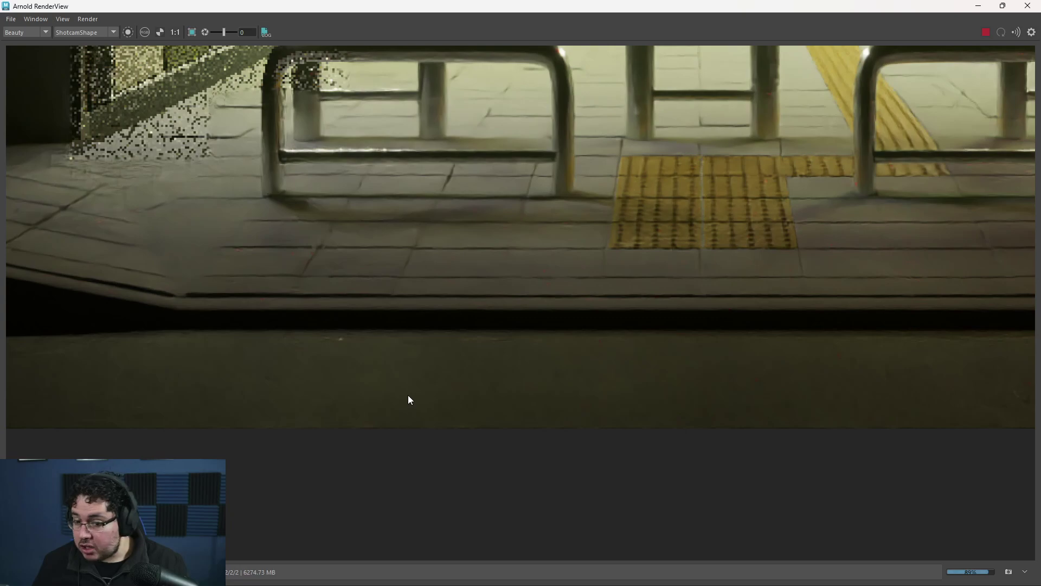
pyautogui.scroll(2, 409, 400)
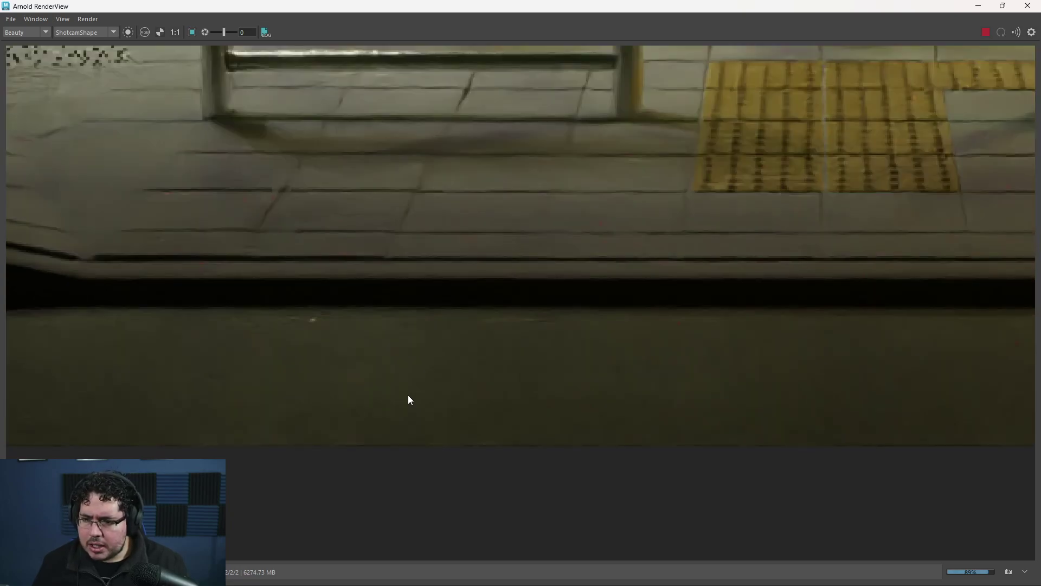
pyautogui.scroll(-3, 409, 400)
pyautogui.scroll(2, 595, 386)
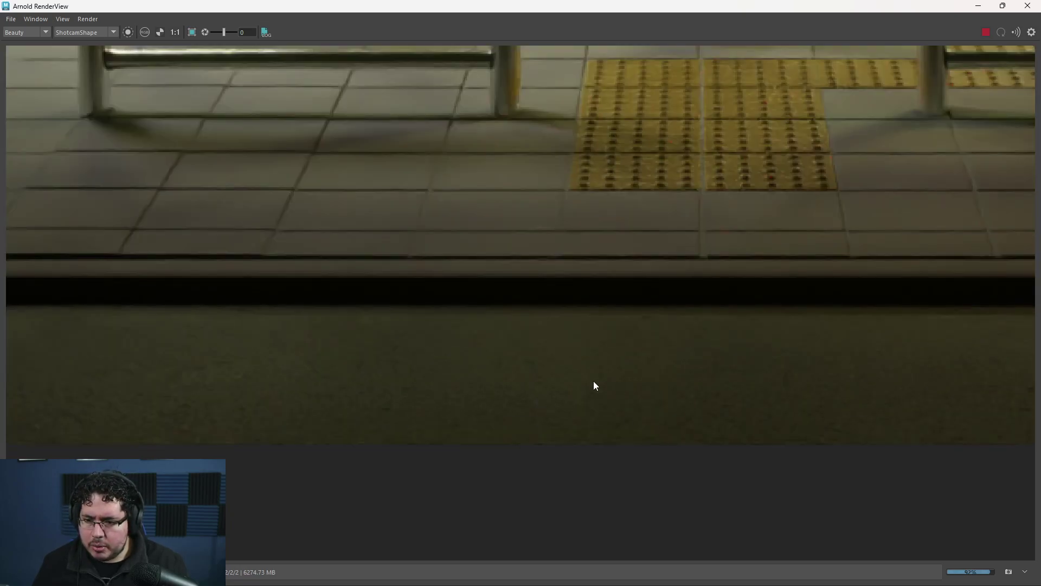
pyautogui.scroll(-5, 450, 437)
pyautogui.scroll(3, 681, 431)
pyautogui.scroll(2, 680, 431)
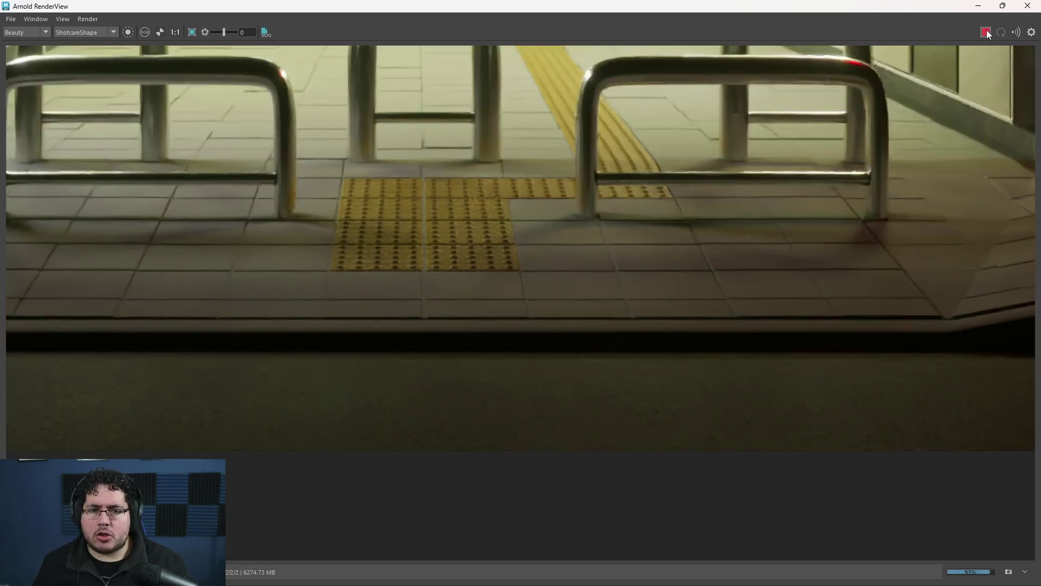
pyautogui.click(979, 6)
# Turn off smooth preview on the street plane pPlane2 and set its Arnold subdivision to catclark with 5 iterations
pyautogui.click(599, 441)
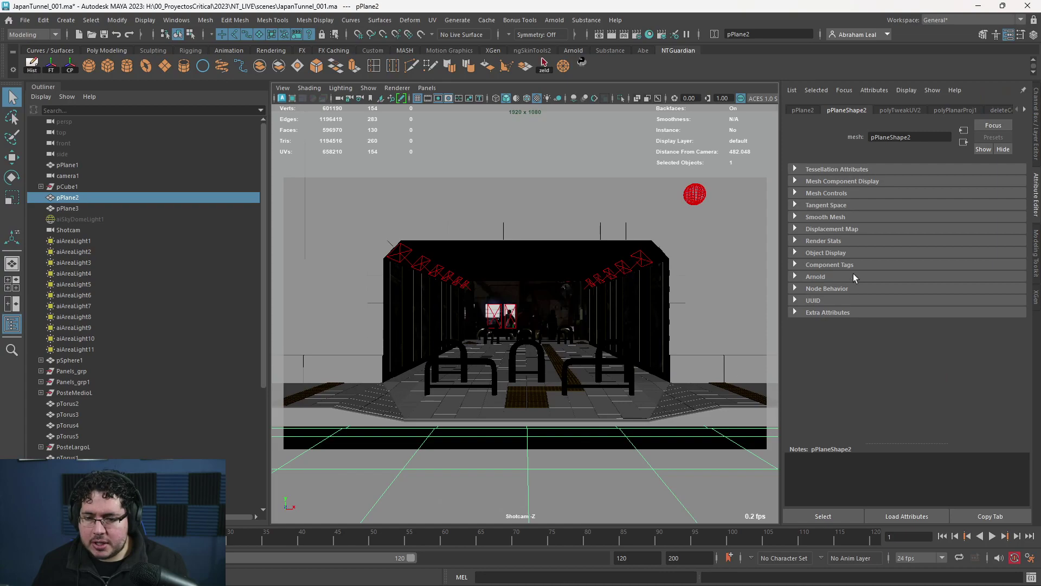
pyautogui.press('1')
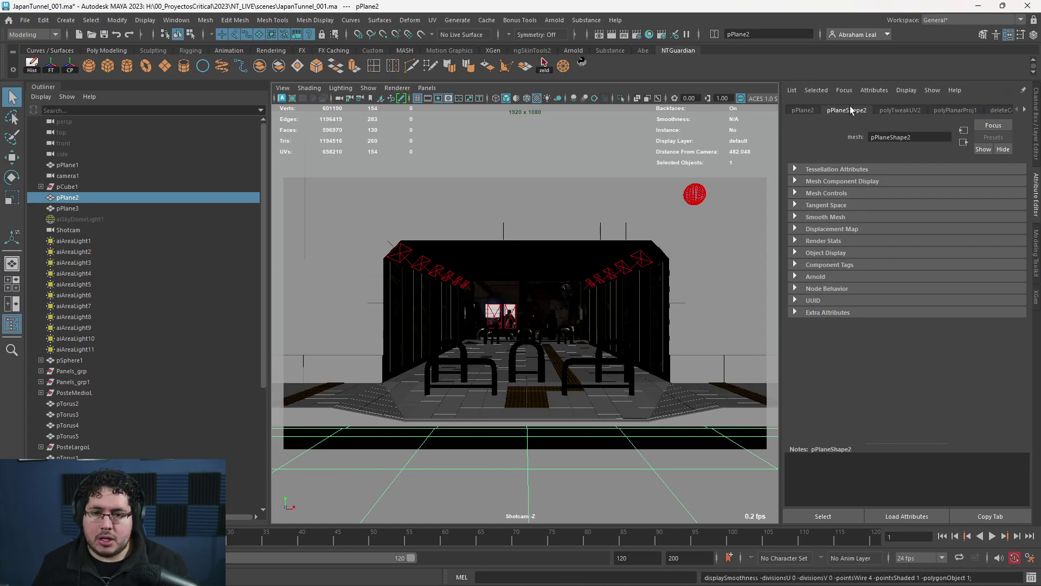
pyautogui.click(795, 277)
pyautogui.scroll(-6, 861, 337)
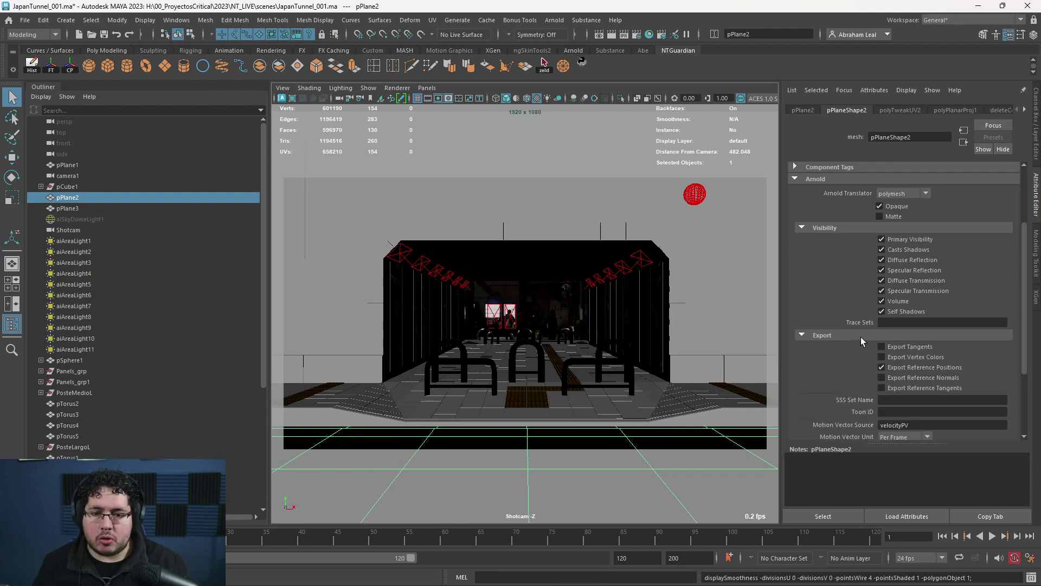
pyautogui.click(802, 368)
pyautogui.click(898, 381)
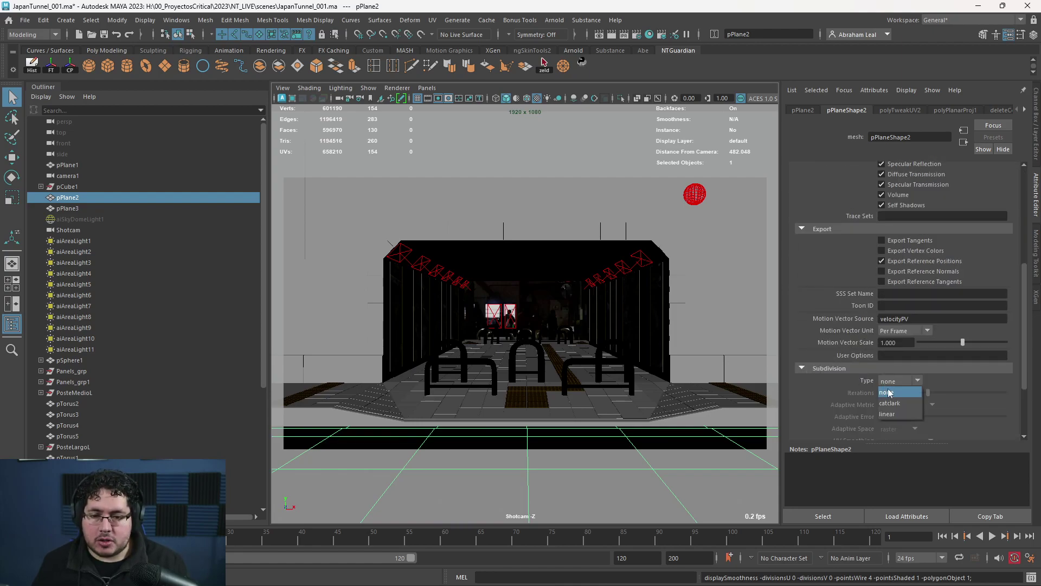
pyautogui.click(896, 403)
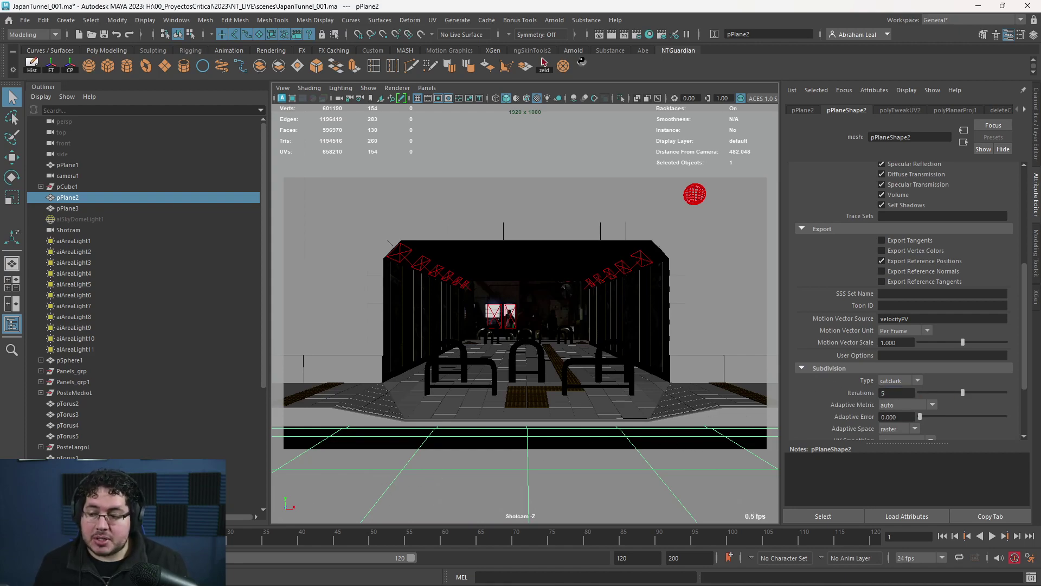
# Connect displacementShader3's Displacement output to set3's Displacement Shader input in the Hypershade, and minimize it
pyautogui.hotkey('alt', 'Tab')
pyautogui.click(551, 389)
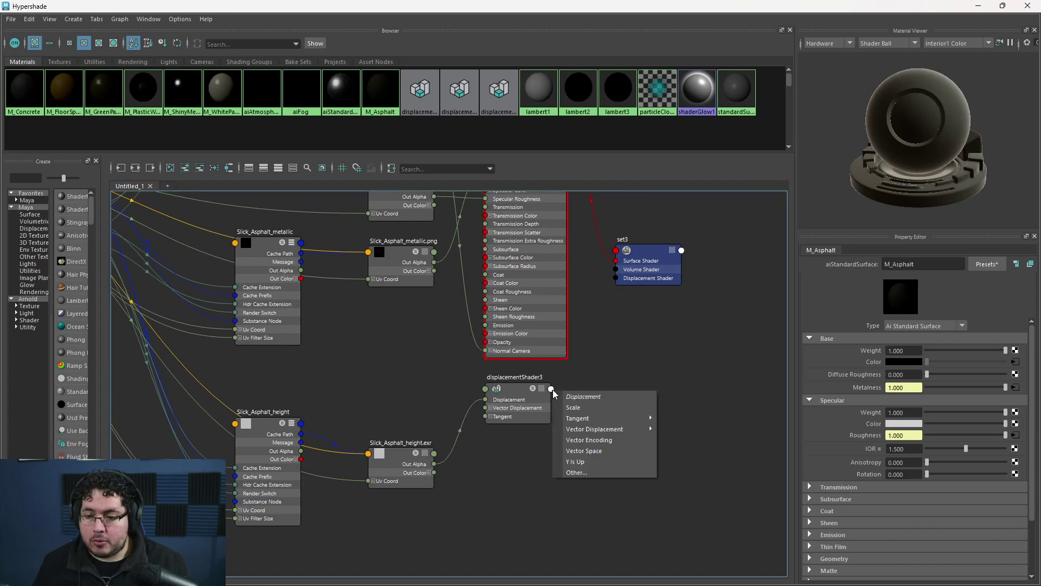
pyautogui.click(551, 388)
pyautogui.click(584, 396)
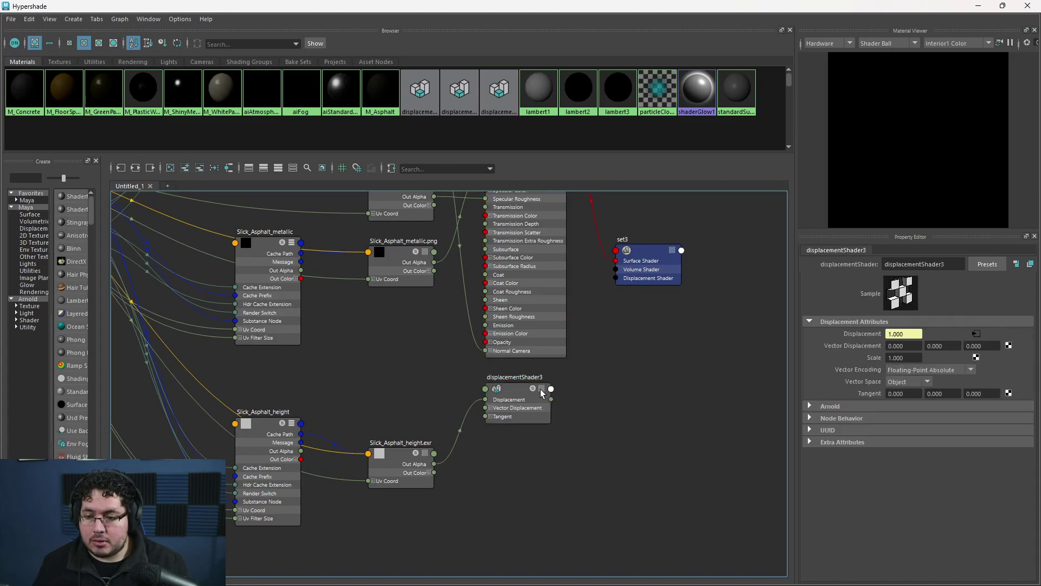
pyautogui.click(617, 278)
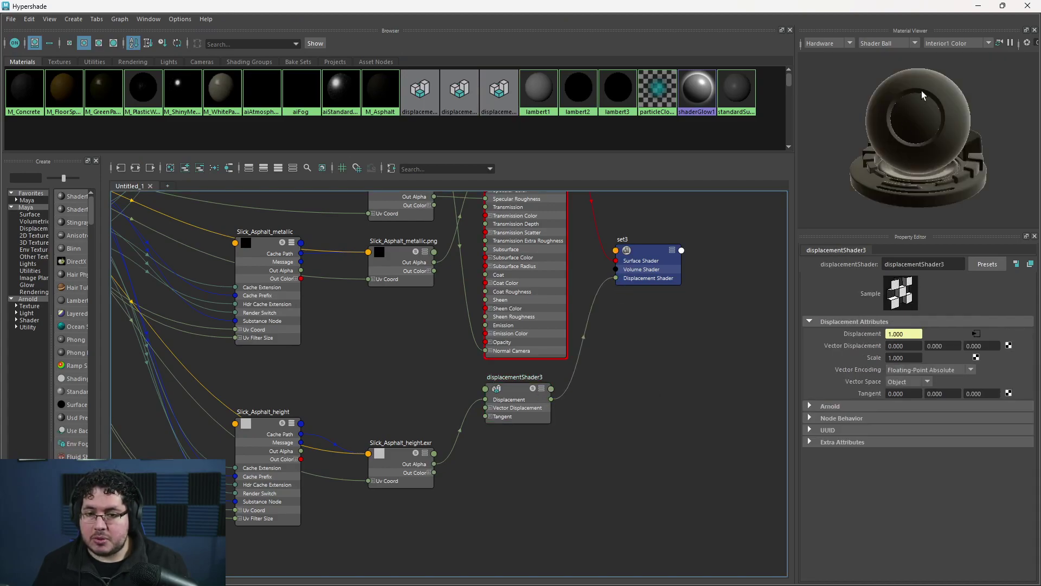
pyautogui.click(979, 7)
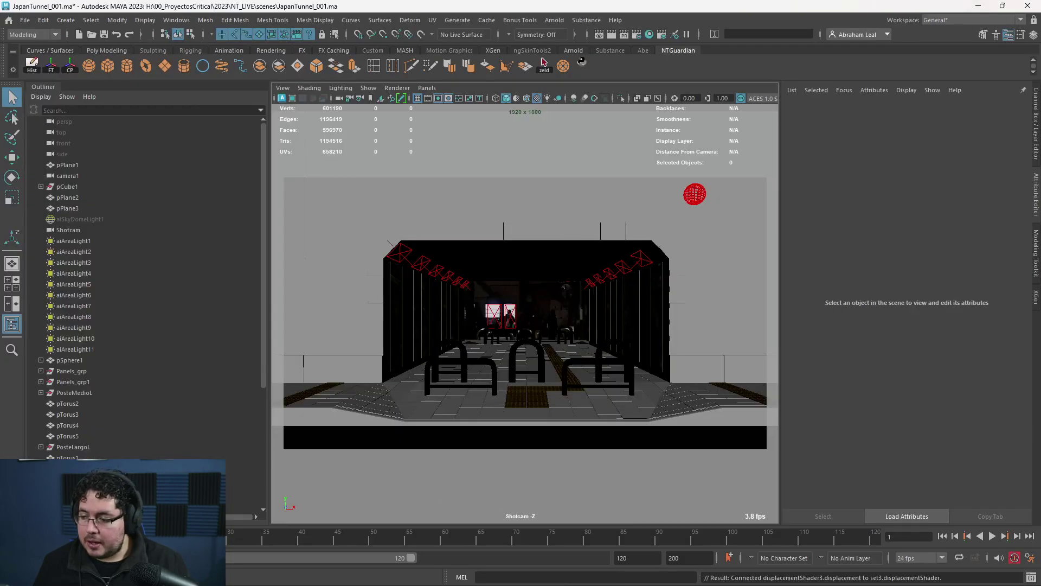
# Check the displaced street plane in the Arnold render, stop the render, and minimize its window
pyautogui.hotkey('alt', 'Tab')
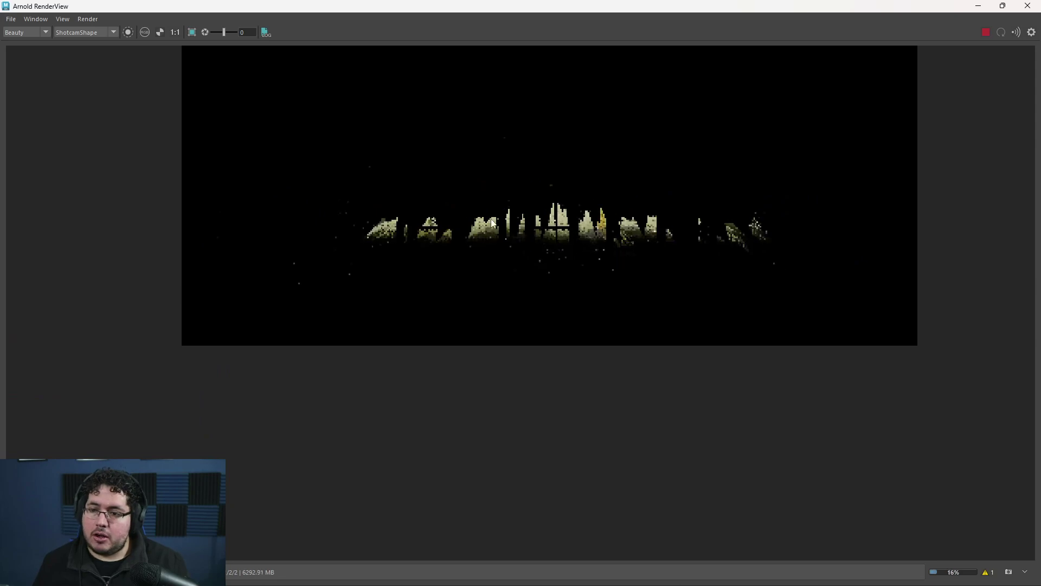
pyautogui.scroll(1, 520, 228)
pyautogui.scroll(-1, 585, 189)
pyautogui.scroll(2, 591, 194)
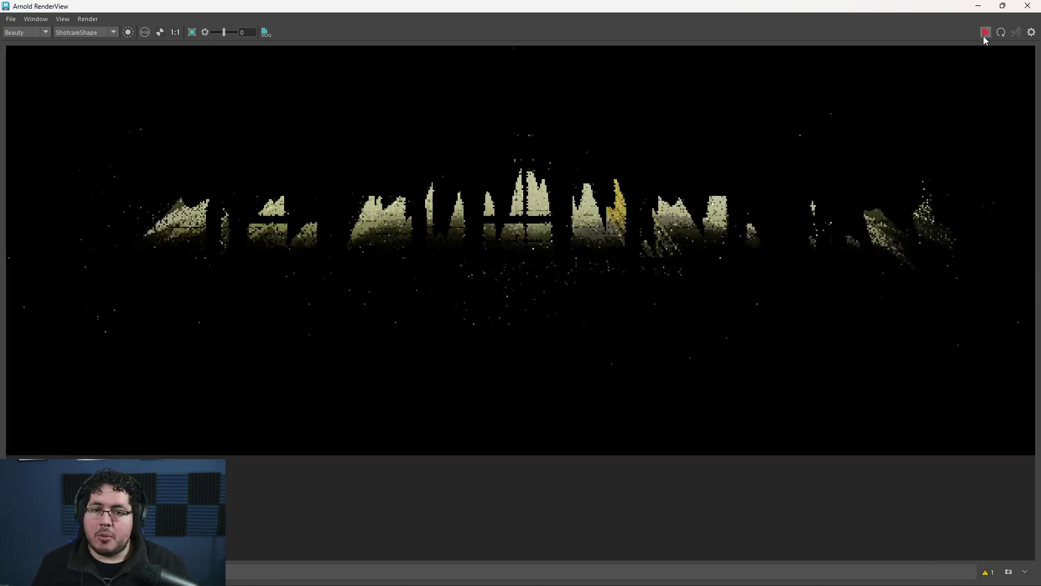
pyautogui.click(978, 6)
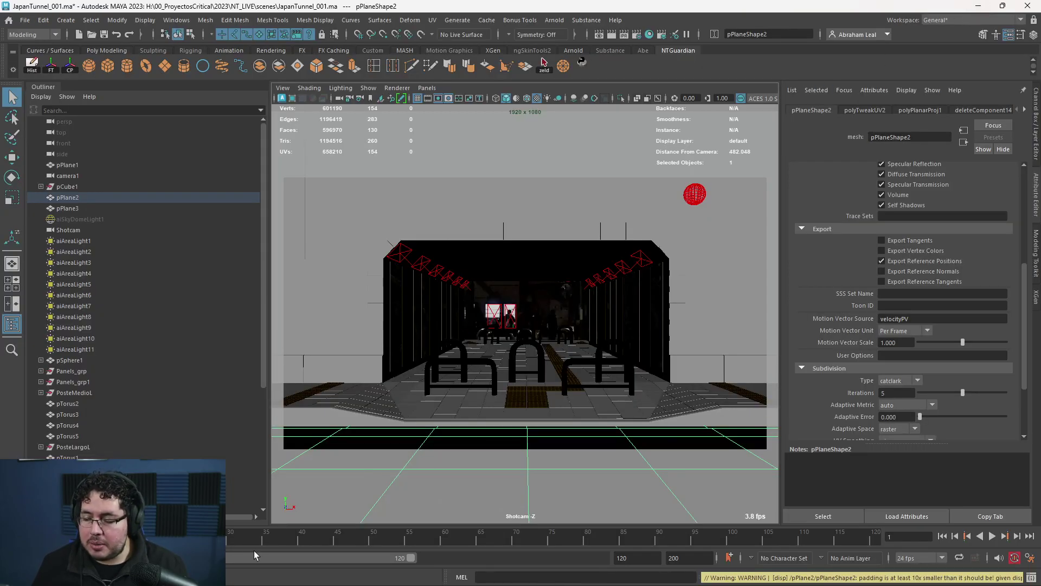
pyautogui.hotkey('alt', 'Tab')
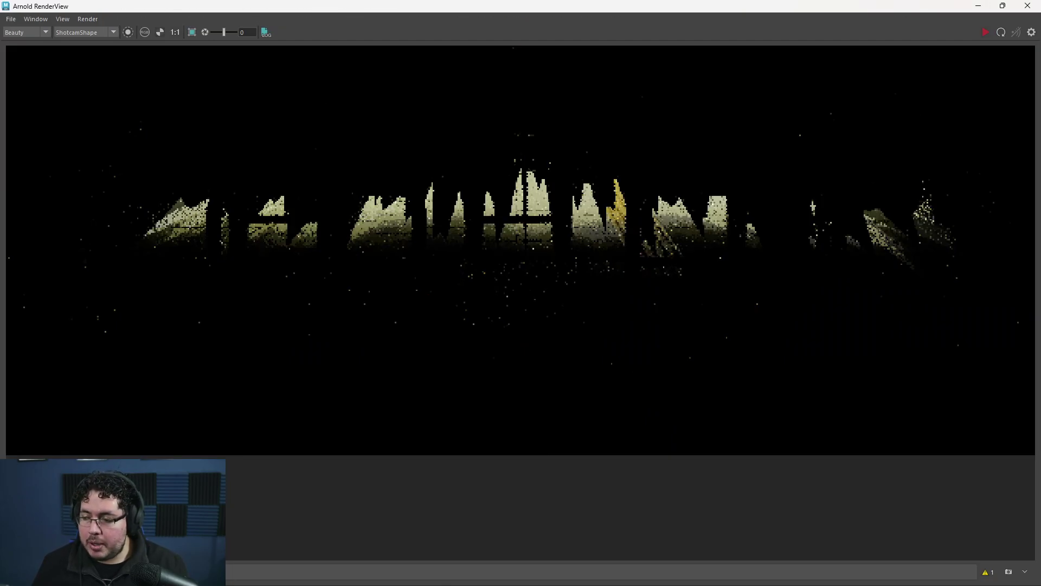
pyautogui.click(976, 6)
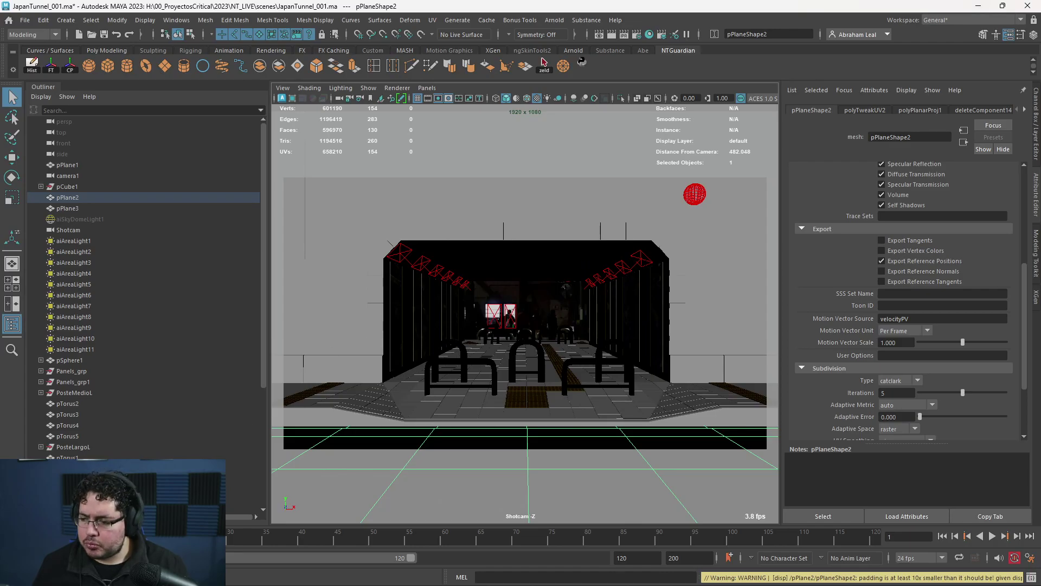
# Set the Scale of the asphalt's displacementShader3 to 0.1 in the Hypershade
pyautogui.hotkey('alt', 'Tab')
pyautogui.click(497, 410)
pyautogui.doubleClick(903, 358)
pyautogui.write('0.1')
pyautogui.press('Return')
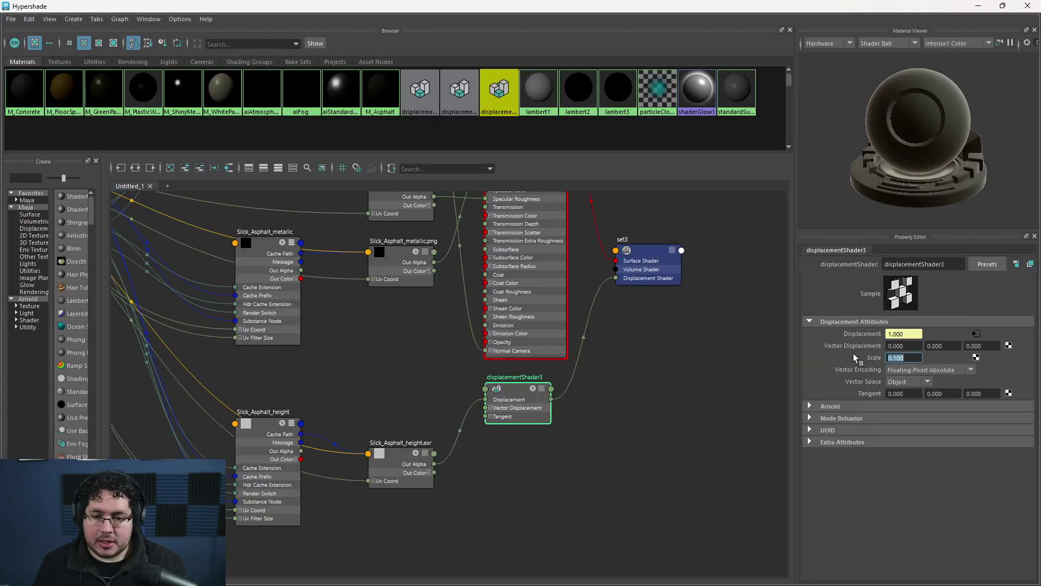
# Minimize the Hypershade and restart the Arnold render of the Shotcam view
pyautogui.click(978, 6)
pyautogui.hotkey('alt', 'Tab')
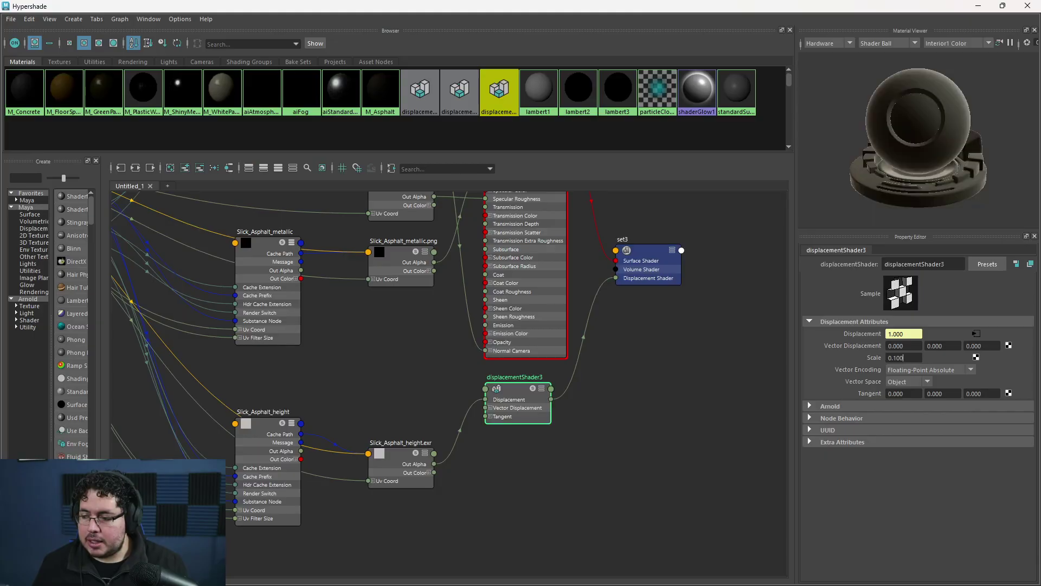
pyautogui.click(971, 6)
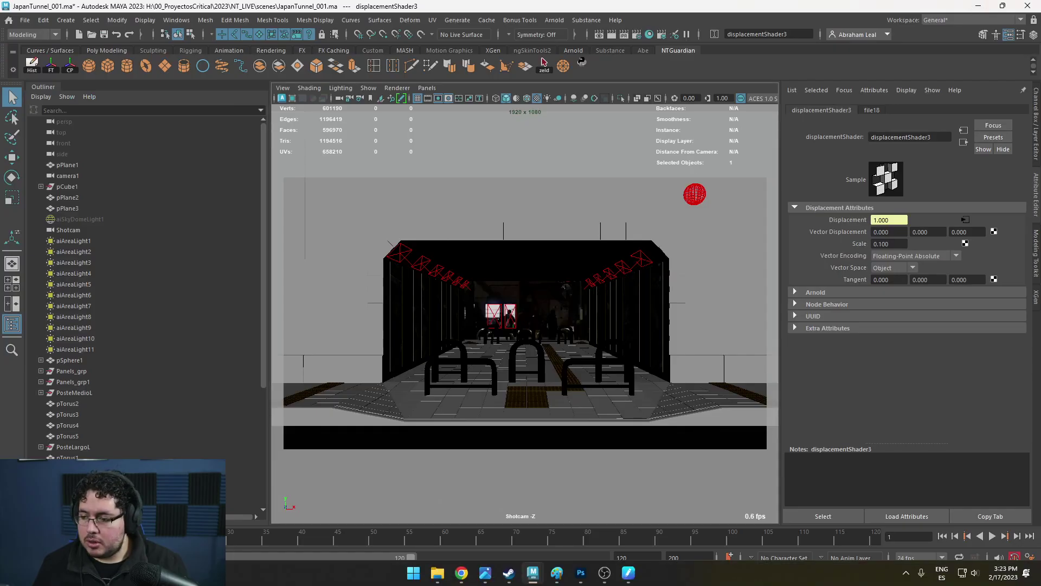
pyautogui.hotkey('alt', 'Tab')
pyautogui.click(985, 32)
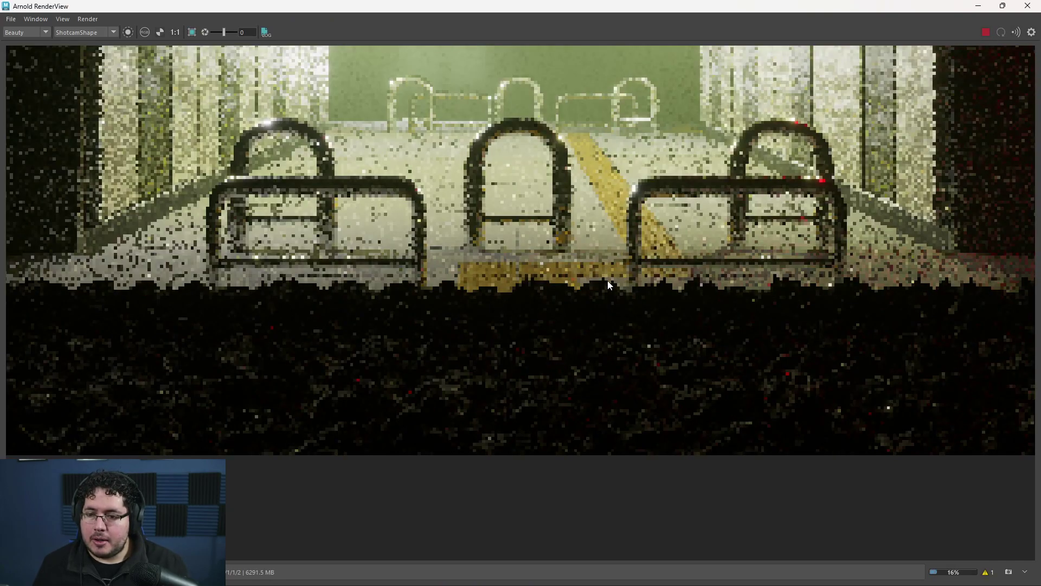
# Examine the street's displacement height along the curb in the Arnold render, then stop the render and minimize its window
pyautogui.scroll(-5, 585, 350)
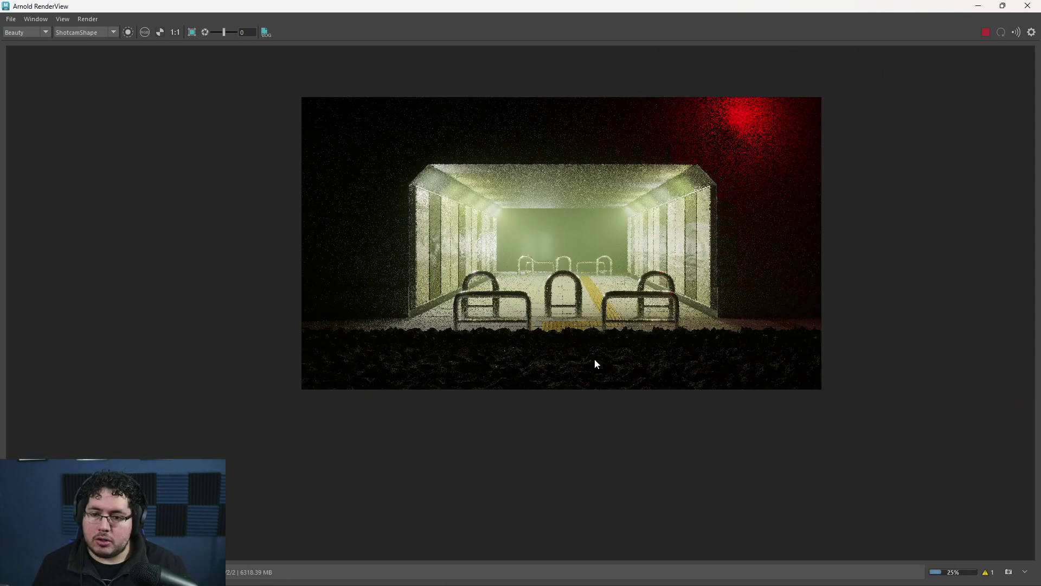
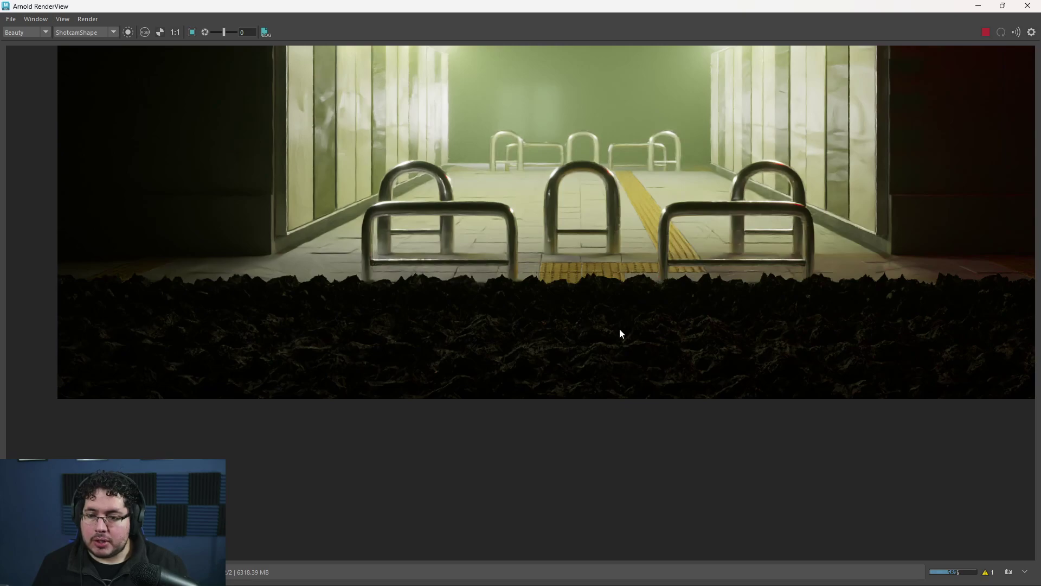
pyautogui.moveTo(873, 274); pyautogui.dragTo(782, 253, button='middle')
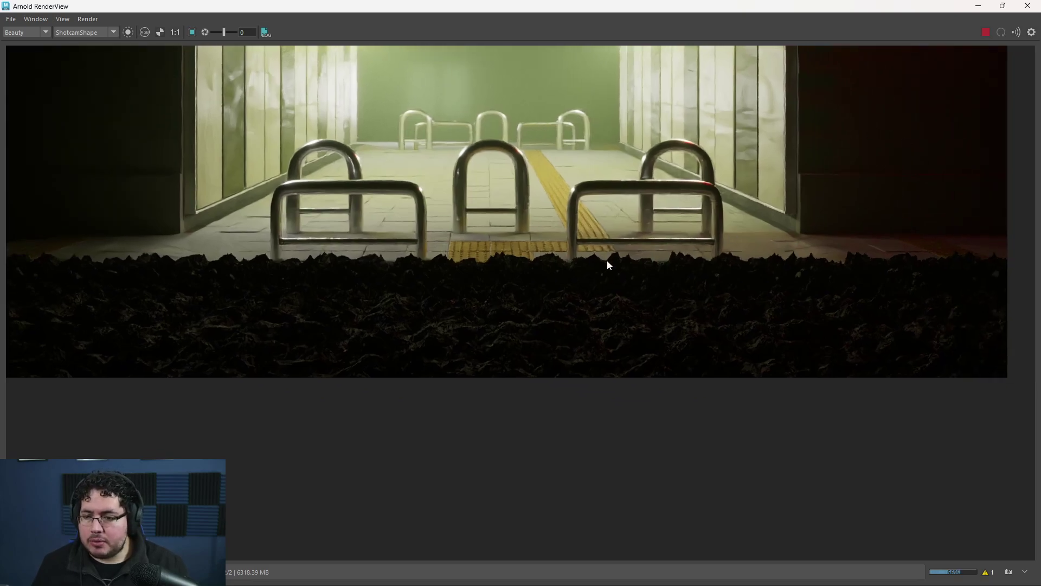
pyautogui.scroll(4, 537, 288)
pyautogui.scroll(-3, 457, 299)
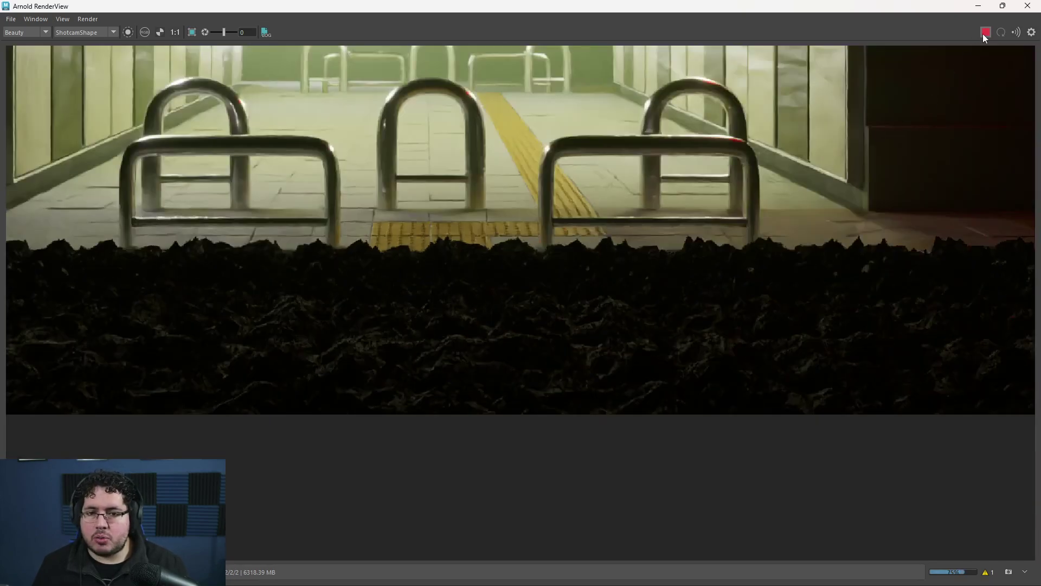
pyautogui.click(979, 6)
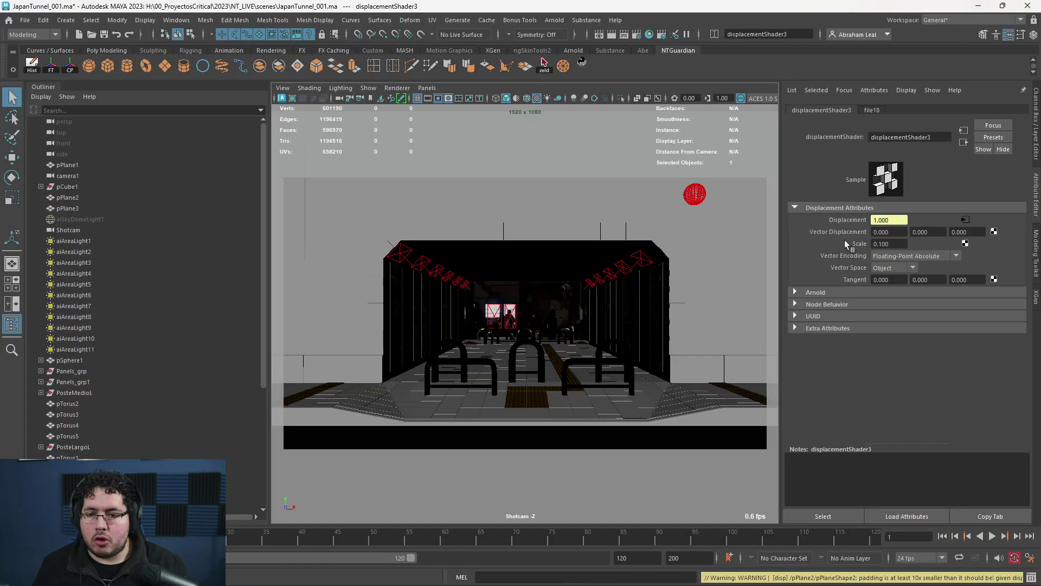
# Set the Scale of displacementShader3 to 0.01 and restart the Arnold render
pyautogui.doubleClick(898, 245)
pyautogui.write('0.01')
pyautogui.press('Return')
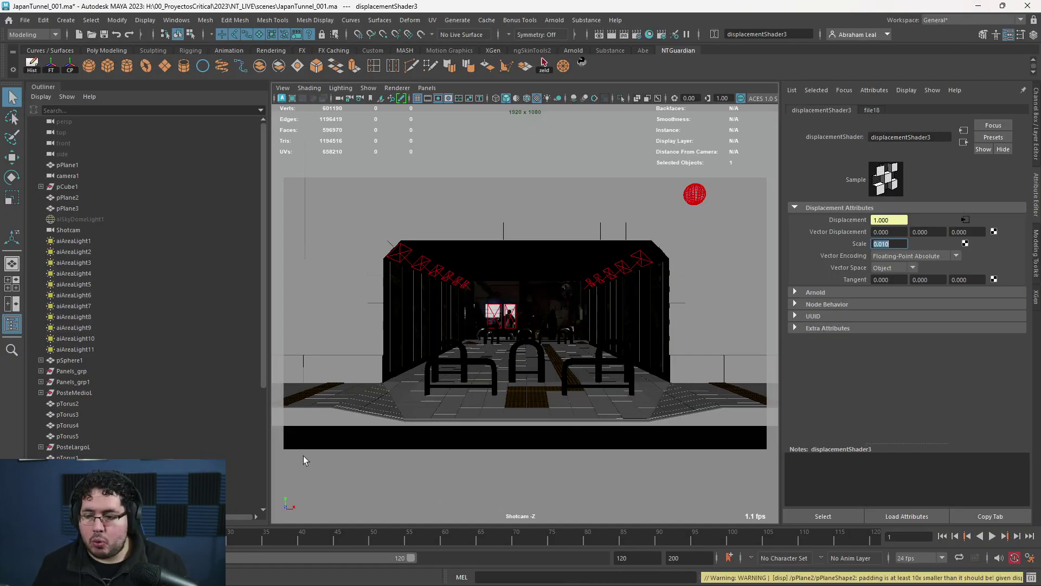
pyautogui.hotkey('alt', 'Tab')
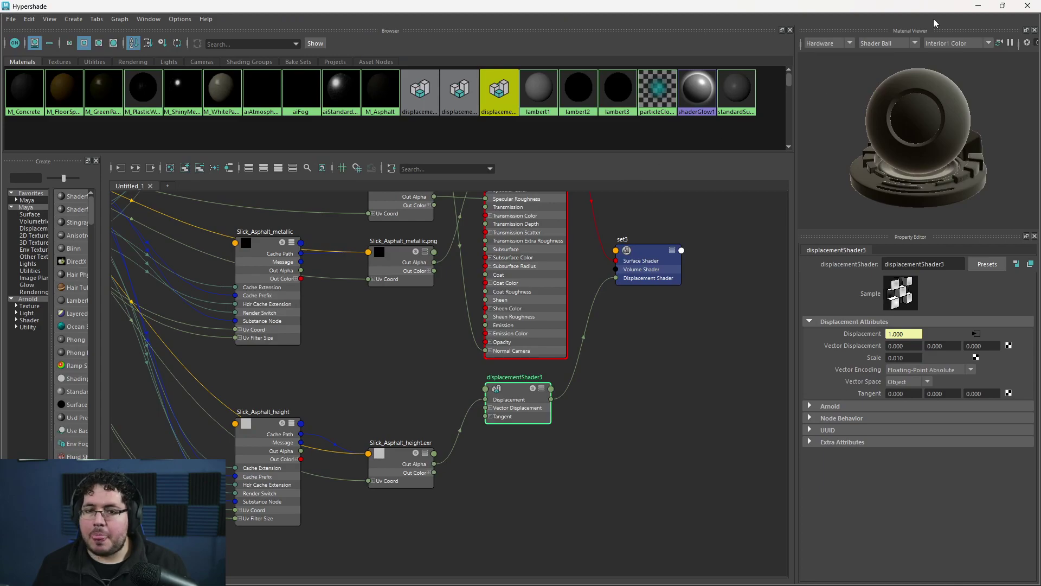
pyautogui.click(979, 6)
pyautogui.hotkey('alt', 'Tab')
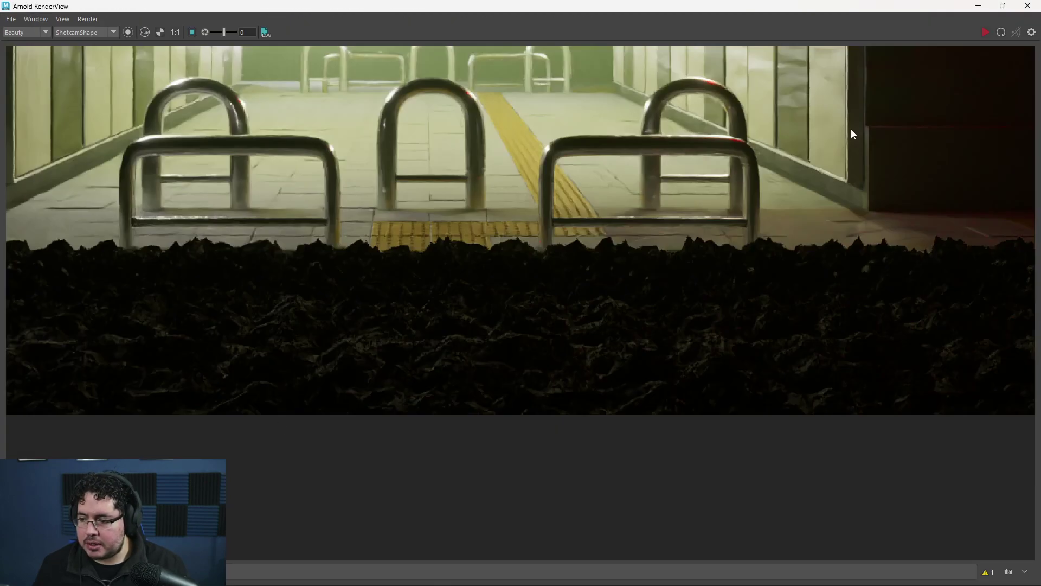
pyautogui.click(988, 32)
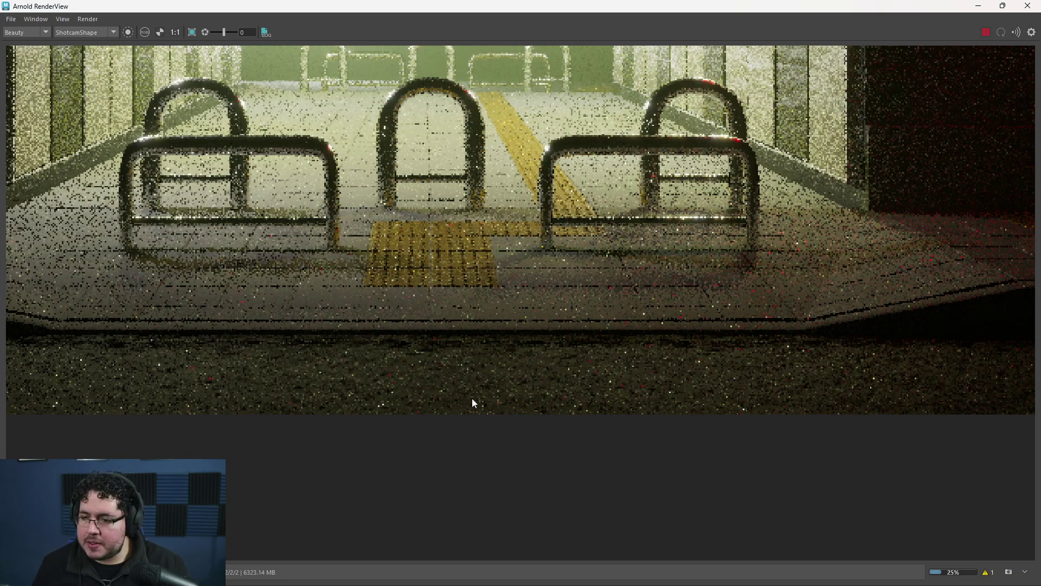
# Examine the asphalt's surface detail and its edge below the curb in the new render, up close and in full frame
pyautogui.scroll(-2, 502, 398)
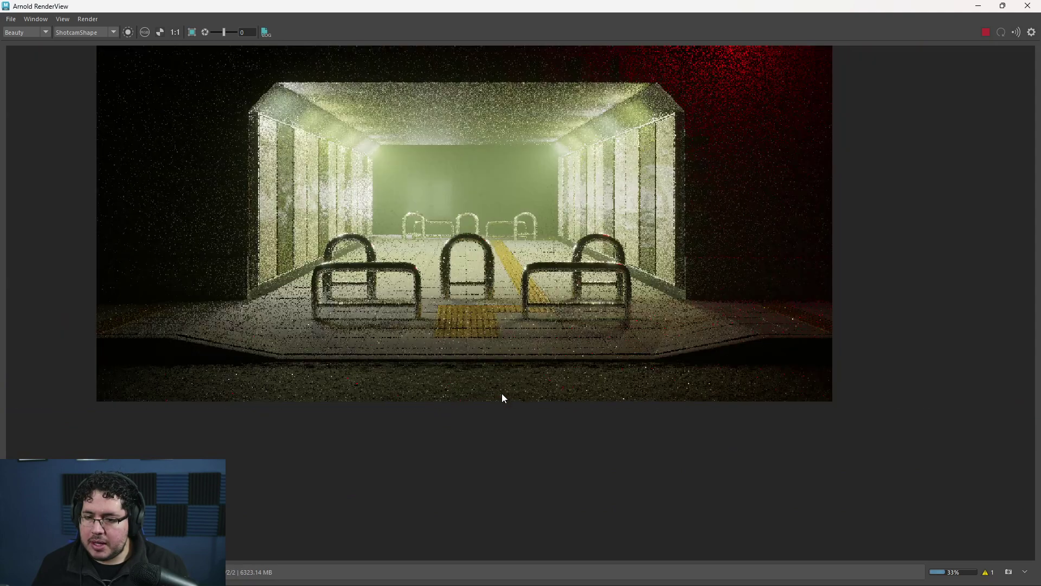
pyautogui.scroll(2, 398, 412)
pyautogui.scroll(2, 603, 347)
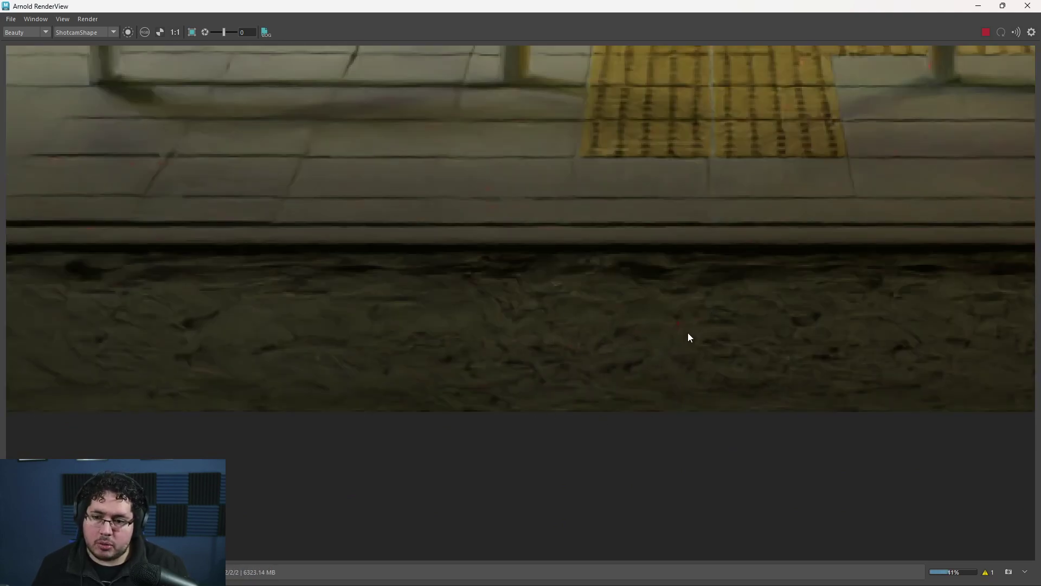
pyautogui.moveTo(688, 334); pyautogui.dragTo(608, 320, button='middle')
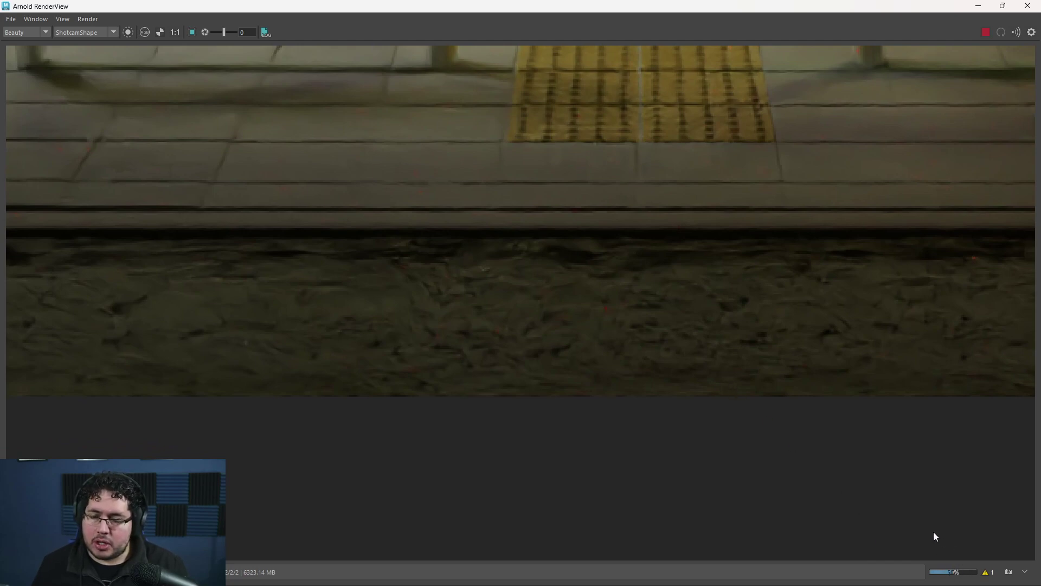
pyautogui.scroll(-4, 555, 319)
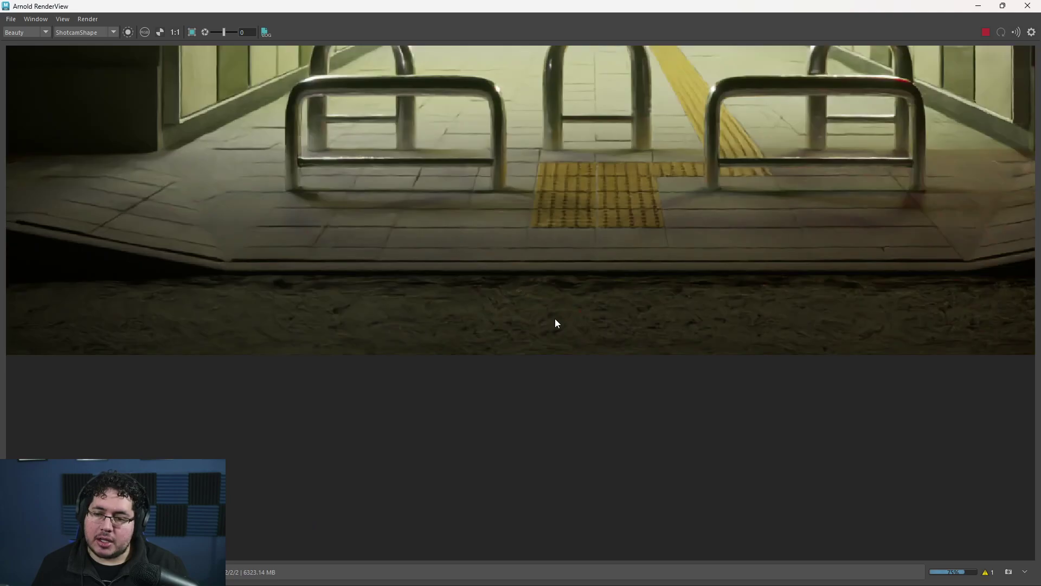
pyautogui.scroll(2, 636, 341)
pyautogui.scroll(1, 637, 343)
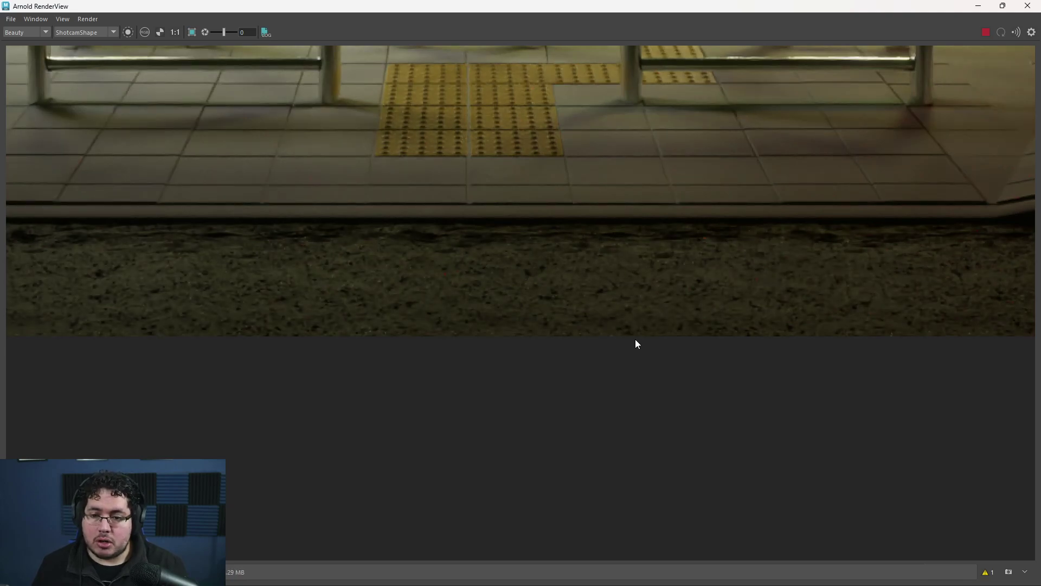
pyautogui.scroll(-3, 630, 335)
pyautogui.scroll(3, 529, 298)
pyautogui.scroll(-3, 585, 333)
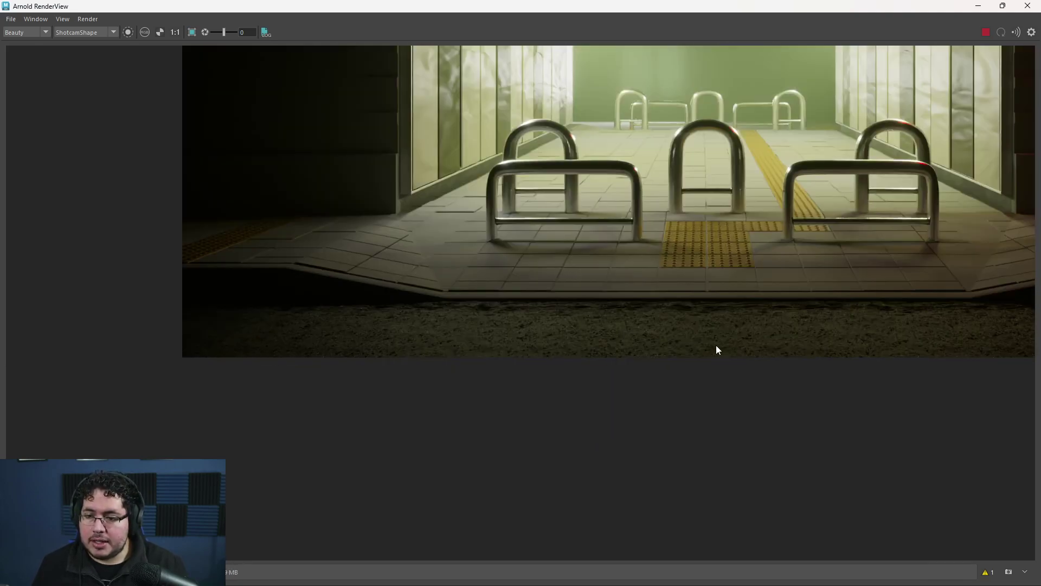
pyautogui.scroll(4, 481, 316)
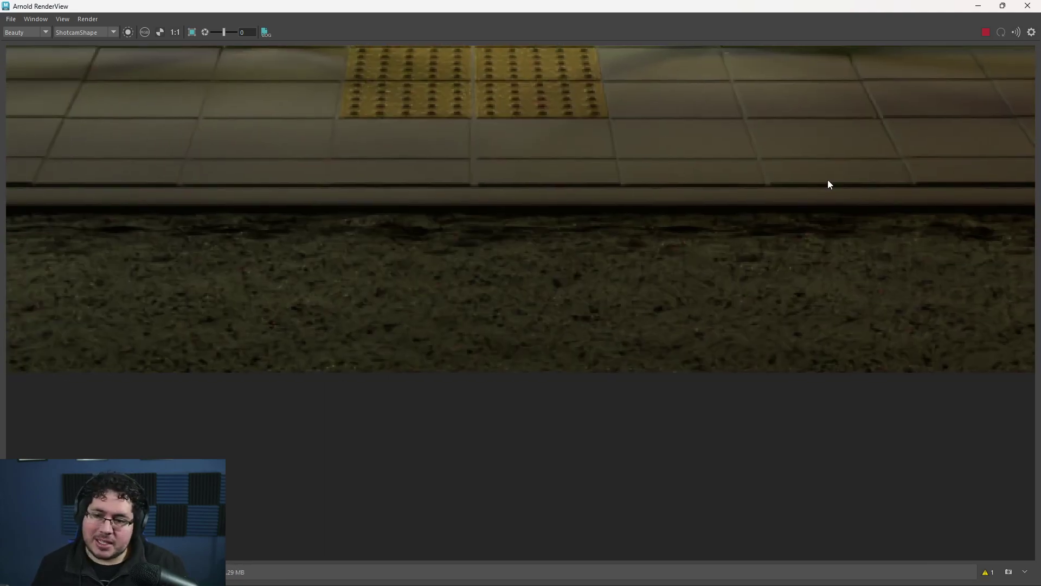
pyautogui.click(978, 7)
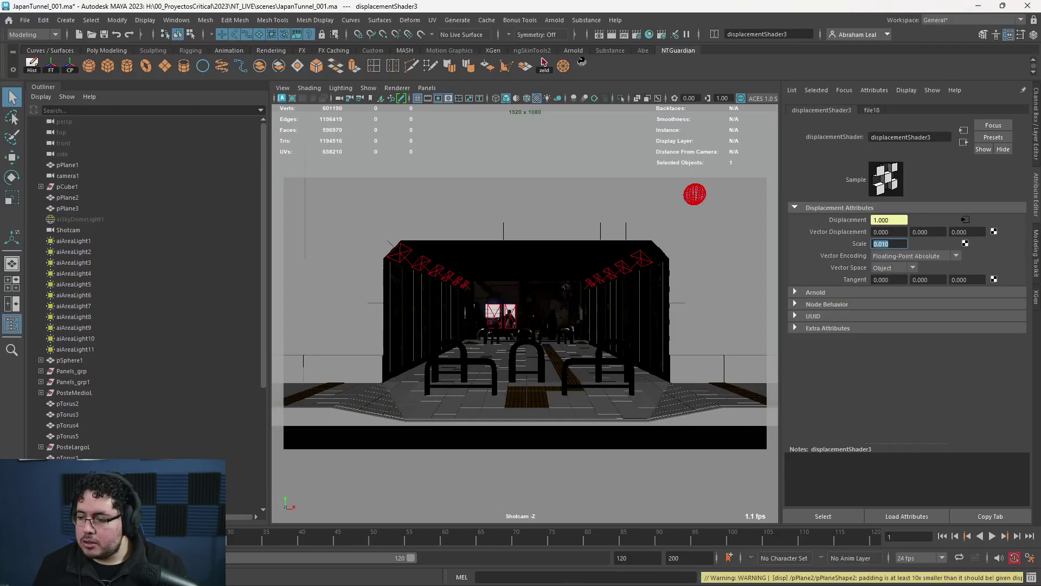
# Reduce the Scale of displacementShader3 to a value below 0.01 and restart the Arnold render
pyautogui.click(895, 244)
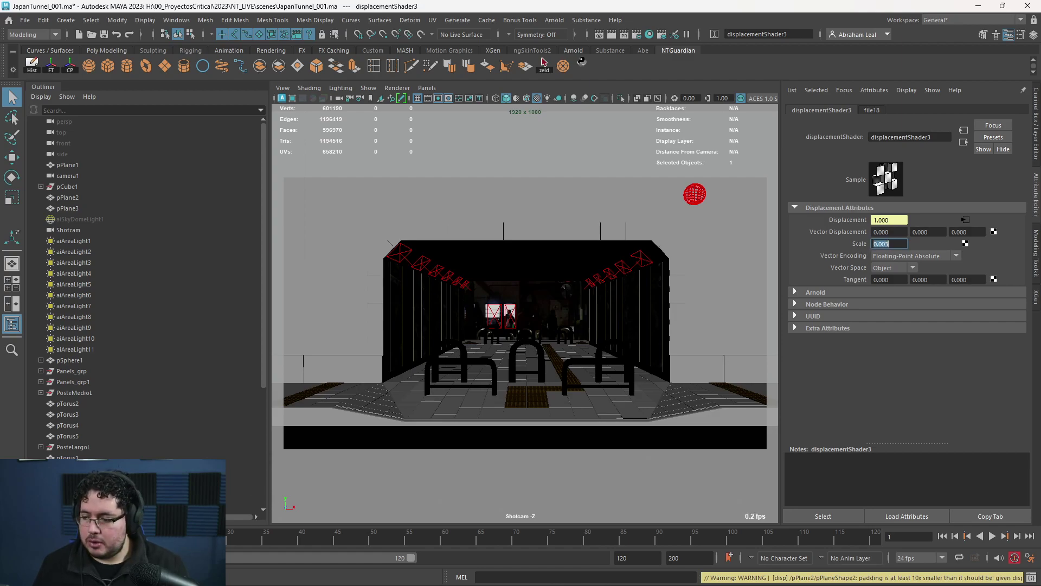
pyautogui.hotkey('alt', 'Tab')
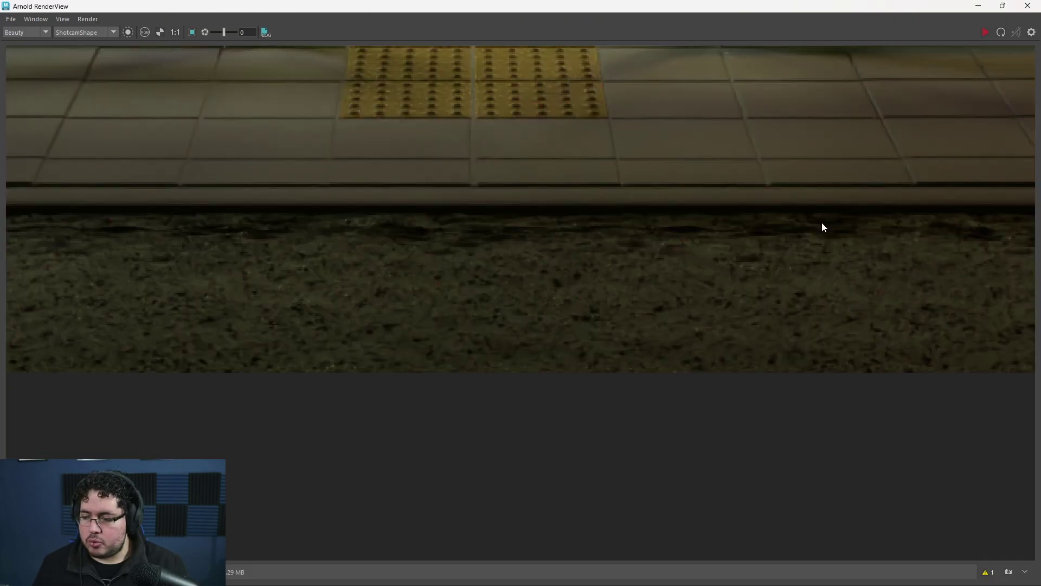
pyautogui.click(984, 33)
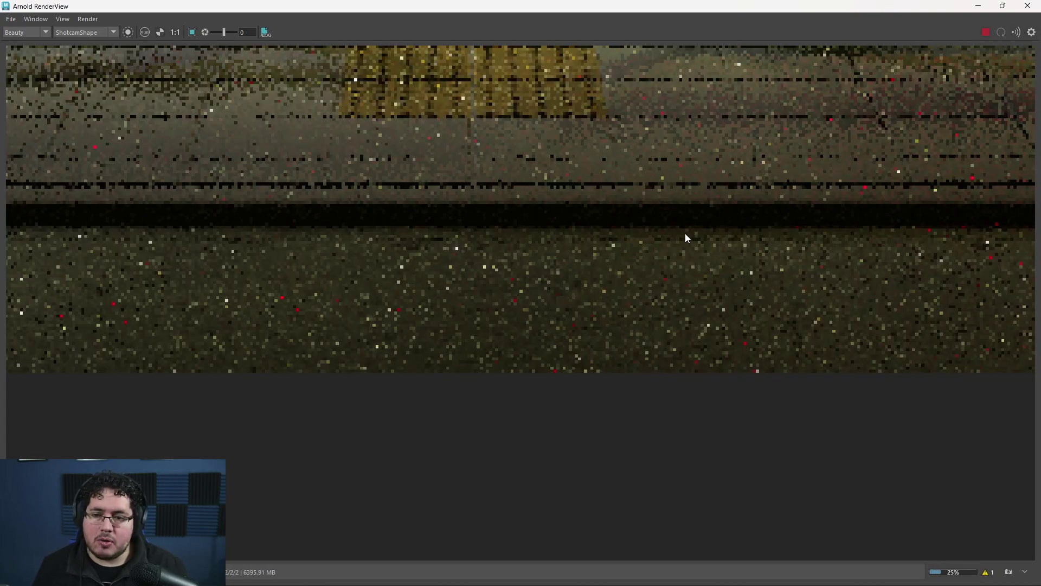
# Examine the flattened asphalt and the gap under the curb across the render, comparing close-up and wider views
pyautogui.scroll(-4, 687, 233)
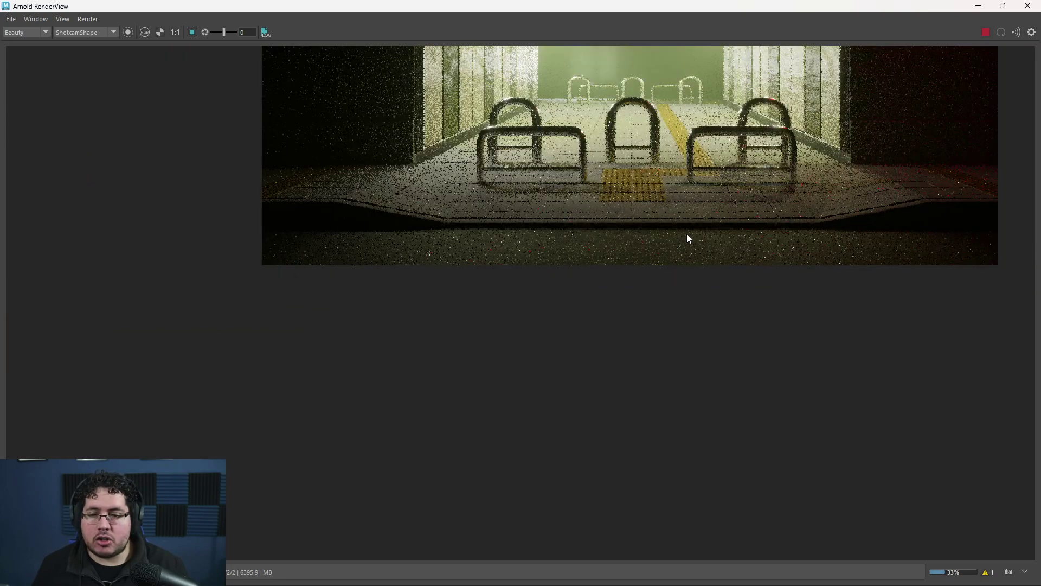
pyautogui.scroll(4, 687, 233)
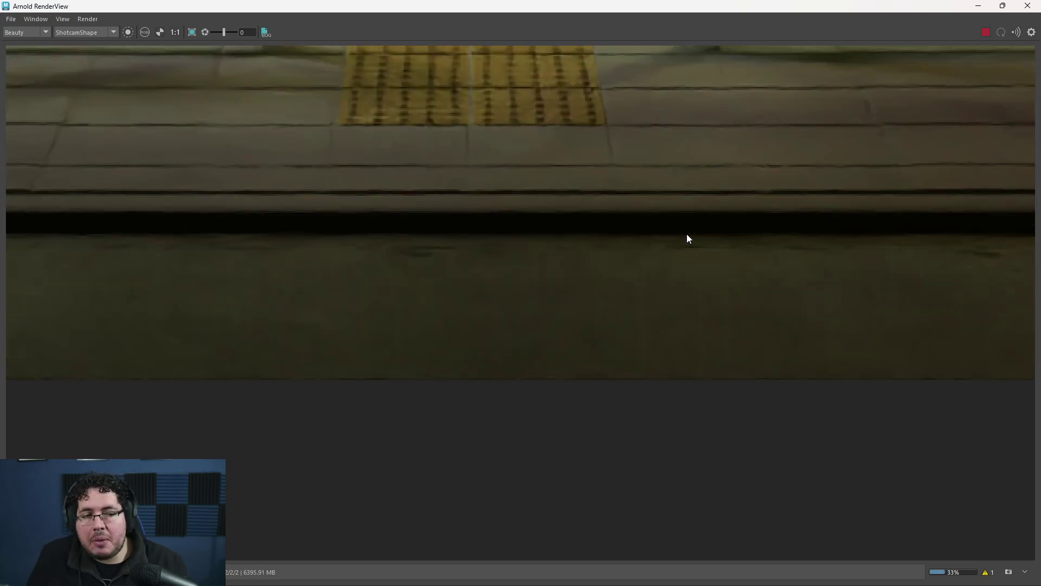
pyautogui.scroll(-4, 686, 233)
pyautogui.scroll(2, 744, 306)
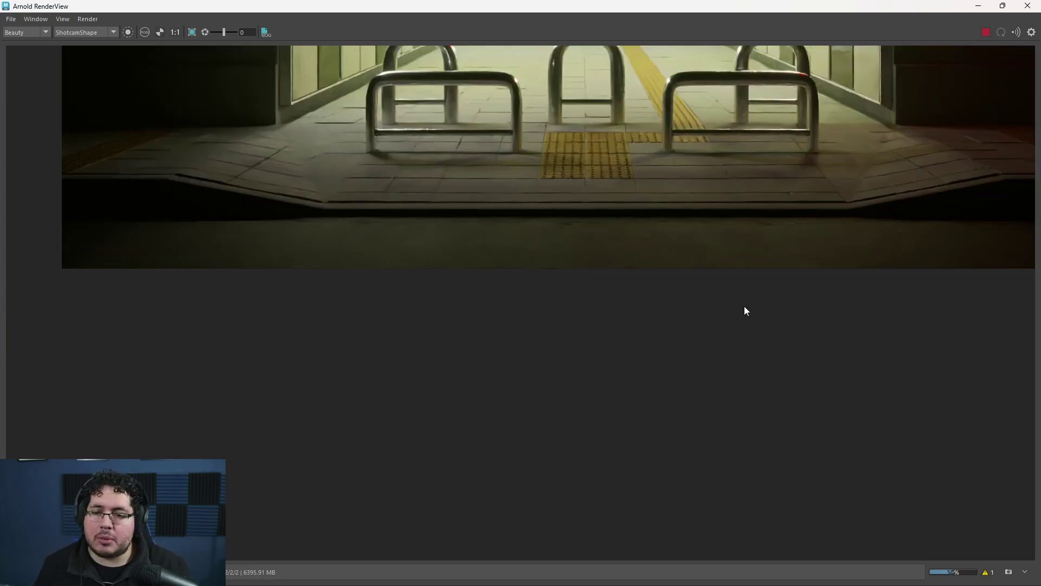
pyautogui.moveTo(702, 234); pyautogui.dragTo(685, 310, button='middle')
pyautogui.scroll(-1, 683, 301)
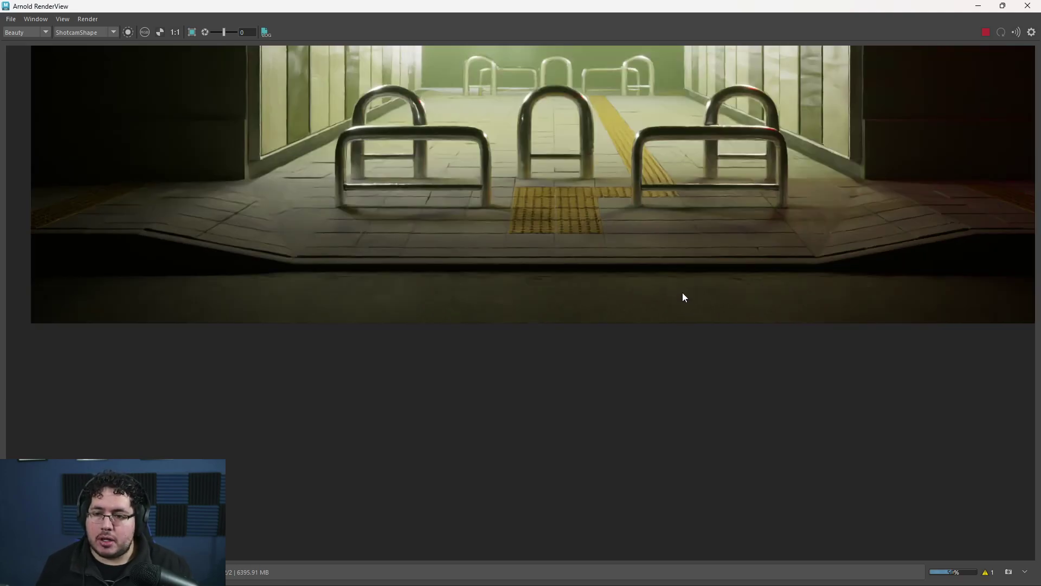
pyautogui.scroll(2, 655, 293)
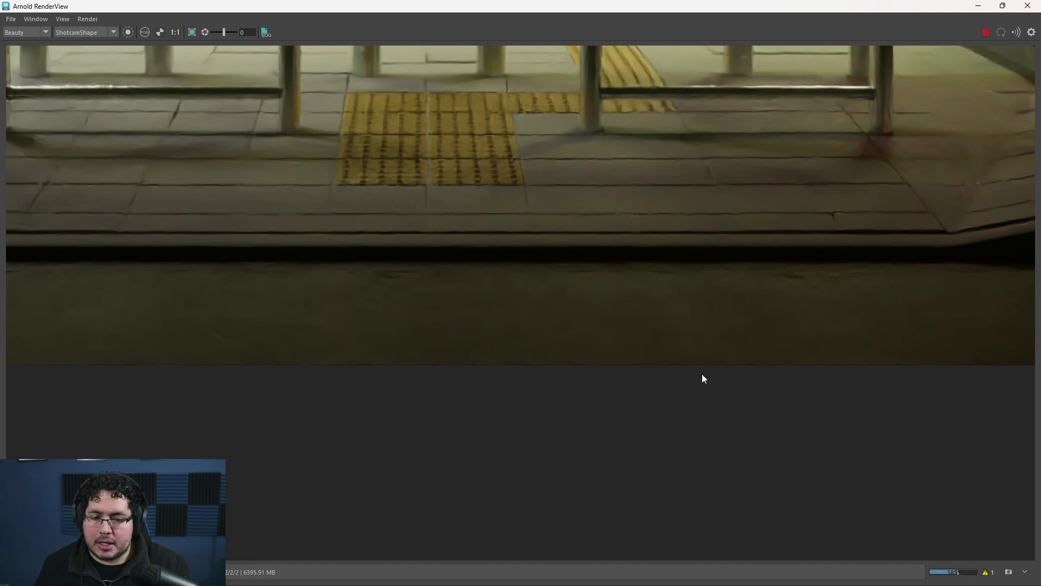
pyautogui.scroll(2, 350, 279)
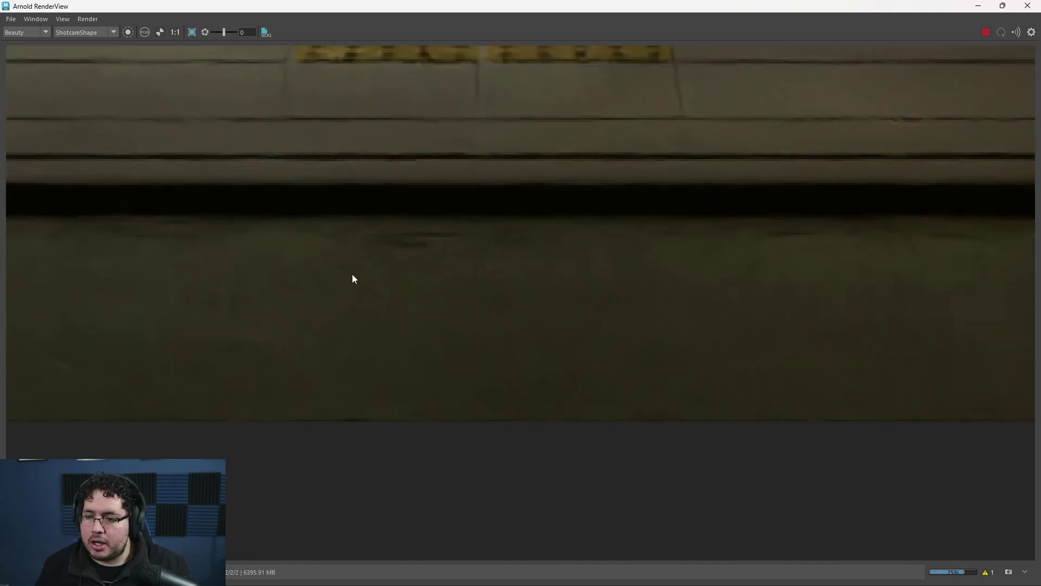
pyautogui.scroll(-5, 416, 290)
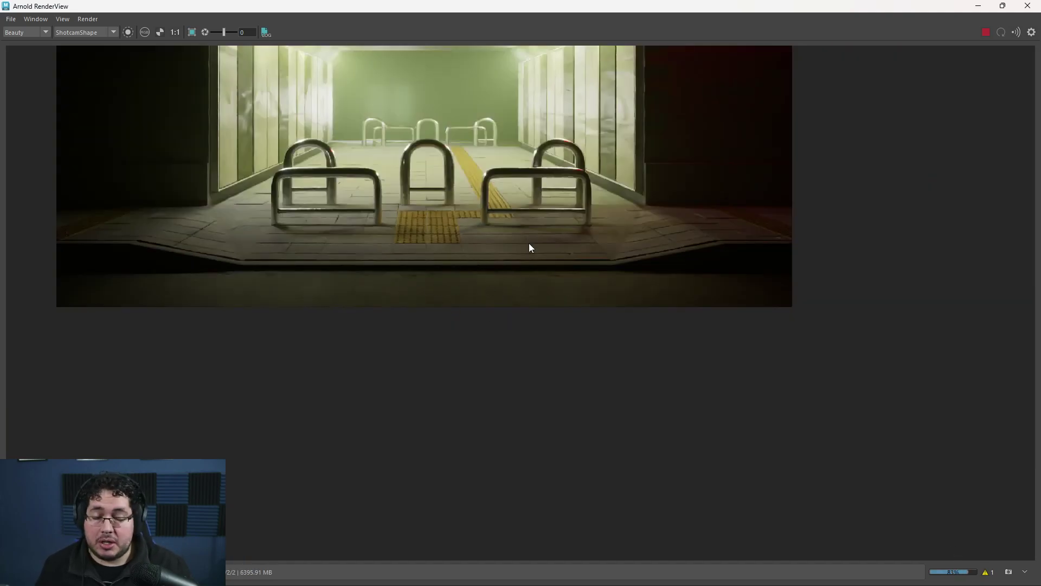
pyautogui.scroll(3, 457, 307)
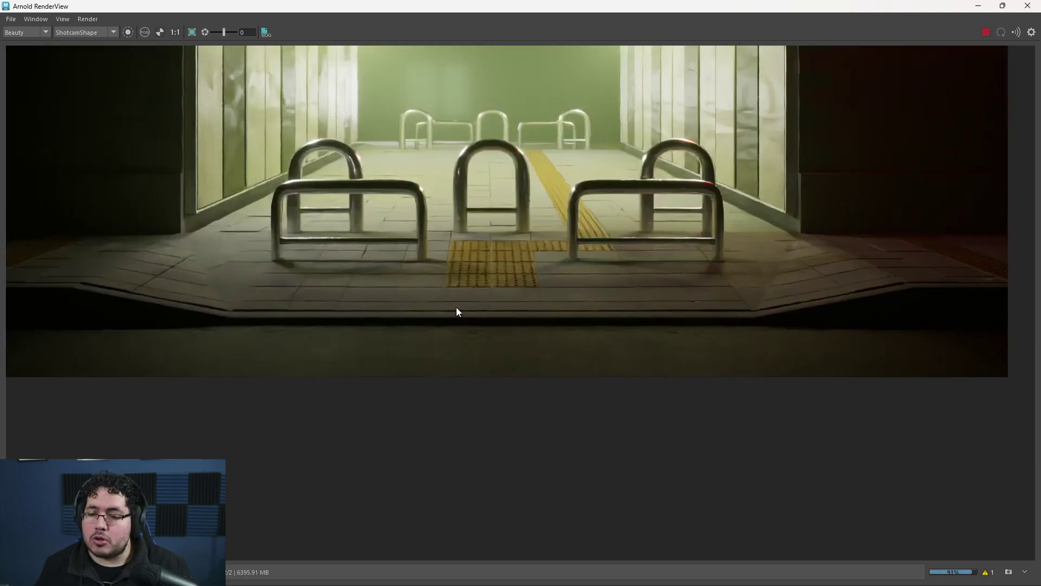
pyautogui.scroll(4, 498, 402)
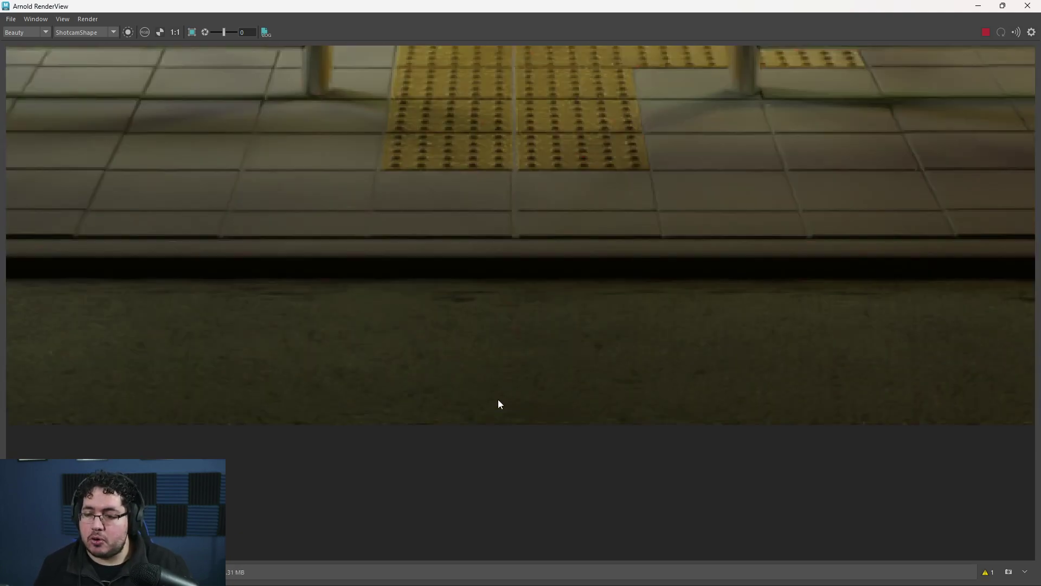
pyautogui.scroll(-3, 747, 348)
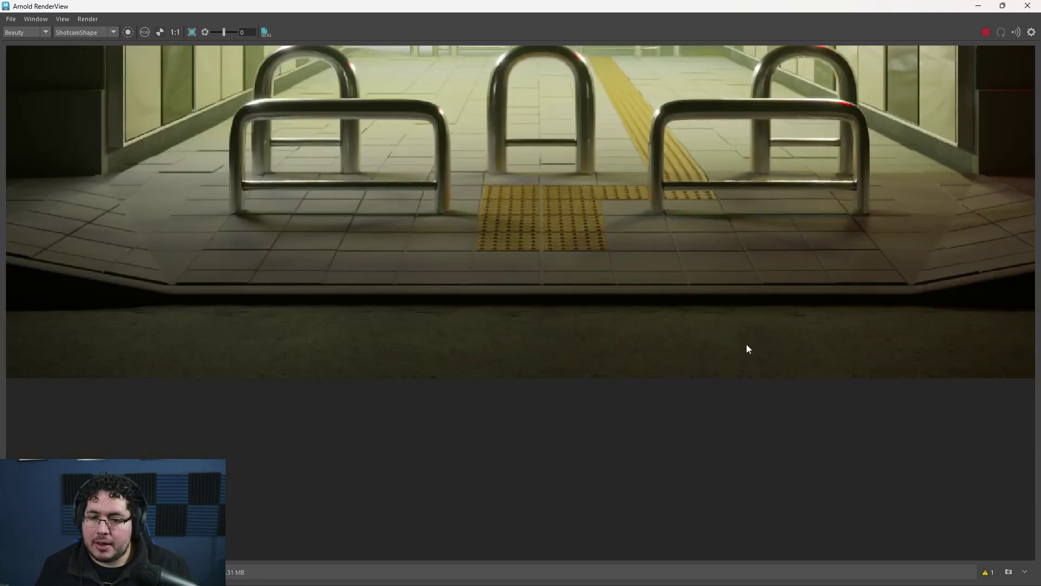
pyautogui.scroll(3, 787, 350)
pyautogui.scroll(-5, 743, 327)
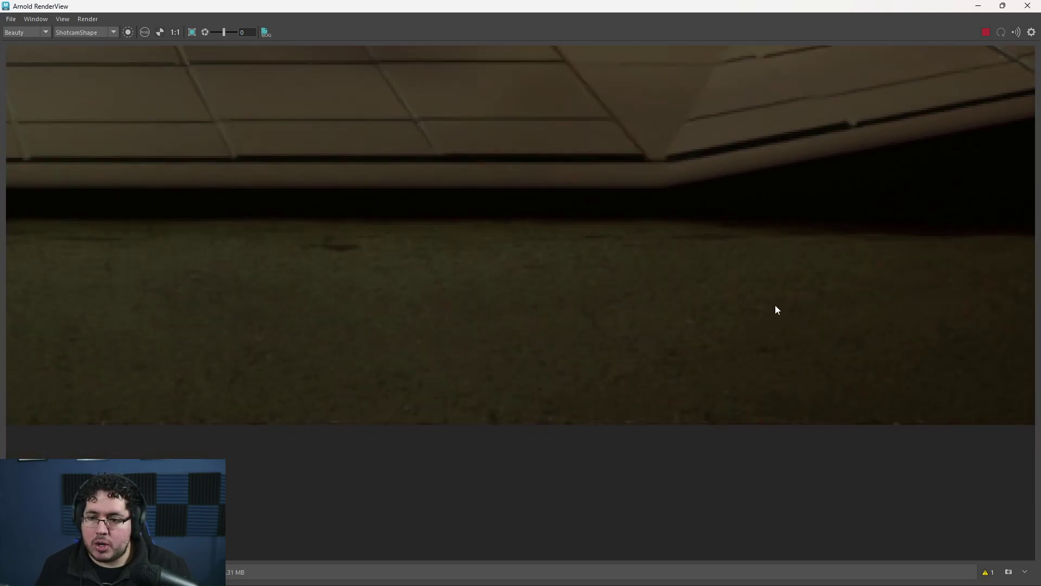
pyautogui.scroll(4, 461, 295)
pyautogui.scroll(-6, 597, 293)
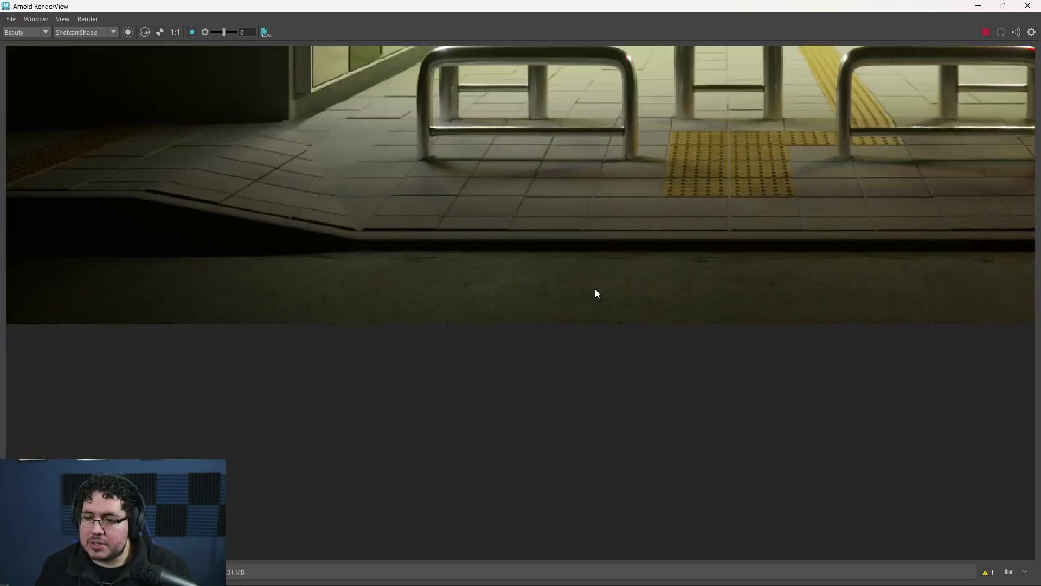
# Leave the render for the modelling viewport and select a single sidewalk floor tile beside the ramp
pyautogui.scroll(2, 704, 306)
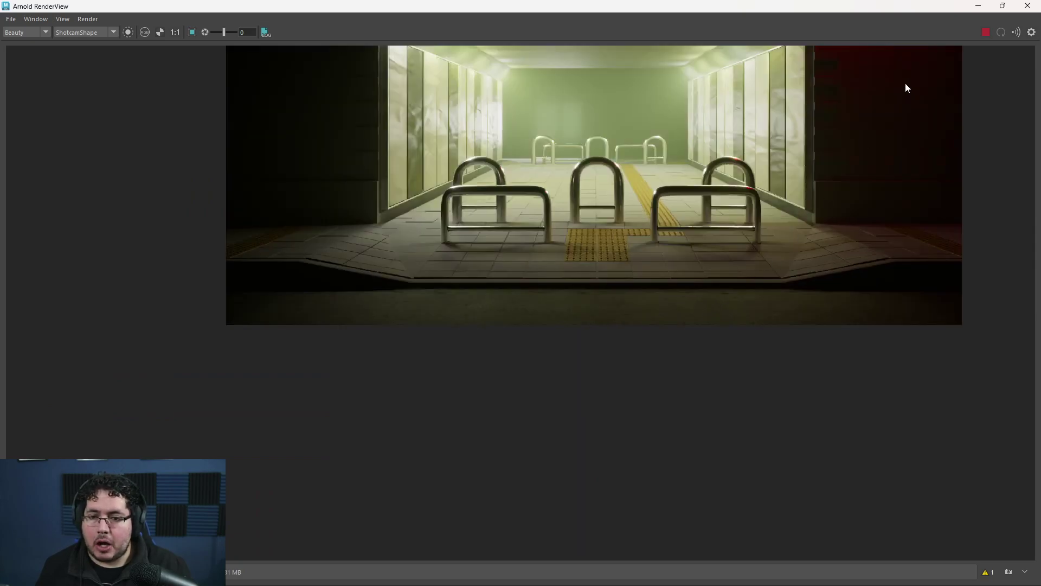
pyautogui.click(978, 7)
pyautogui.moveTo(659, 332); pyautogui.dragTo(637, 390)
pyautogui.press('space')
pyautogui.keyDown('alt'); pyautogui.moveTo(637, 391); pyautogui.dragTo(677, 459, button='right'); pyautogui.keyUp('alt')
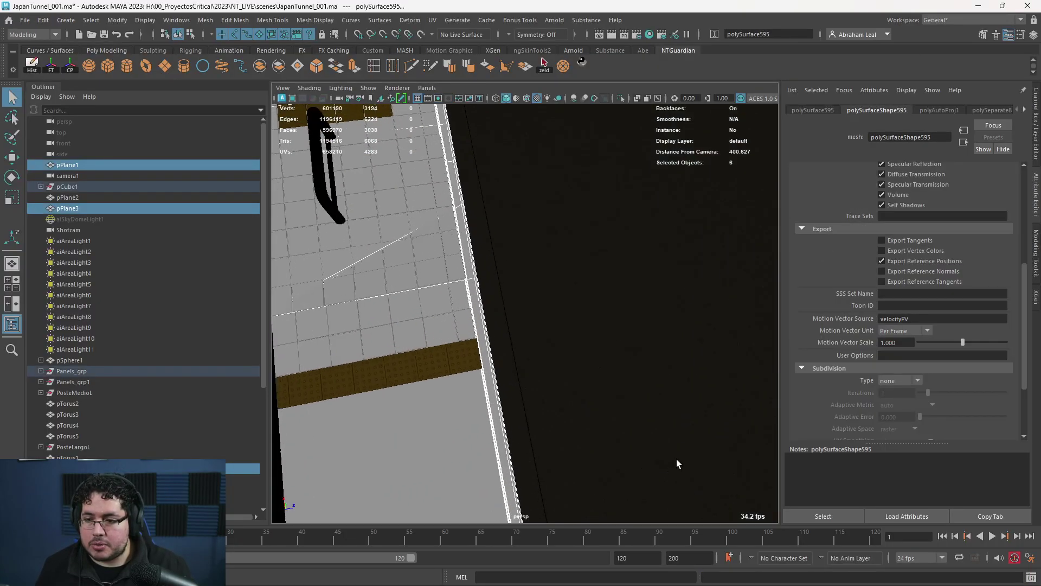
pyautogui.click(437, 320)
pyautogui.keyDown('alt'); pyautogui.moveTo(437, 320); pyautogui.dragTo(481, 243); pyautogui.keyUp('alt')
pyautogui.keyDown('alt'); pyautogui.moveTo(481, 243); pyautogui.dragTo(488, 362, button='middle'); pyautogui.keyUp('alt')
pyautogui.keyDown('alt'); pyautogui.moveTo(488, 363); pyautogui.dragTo(562, 363, button='right'); pyautogui.keyUp('alt')
pyautogui.scroll(-5, 120, 360)
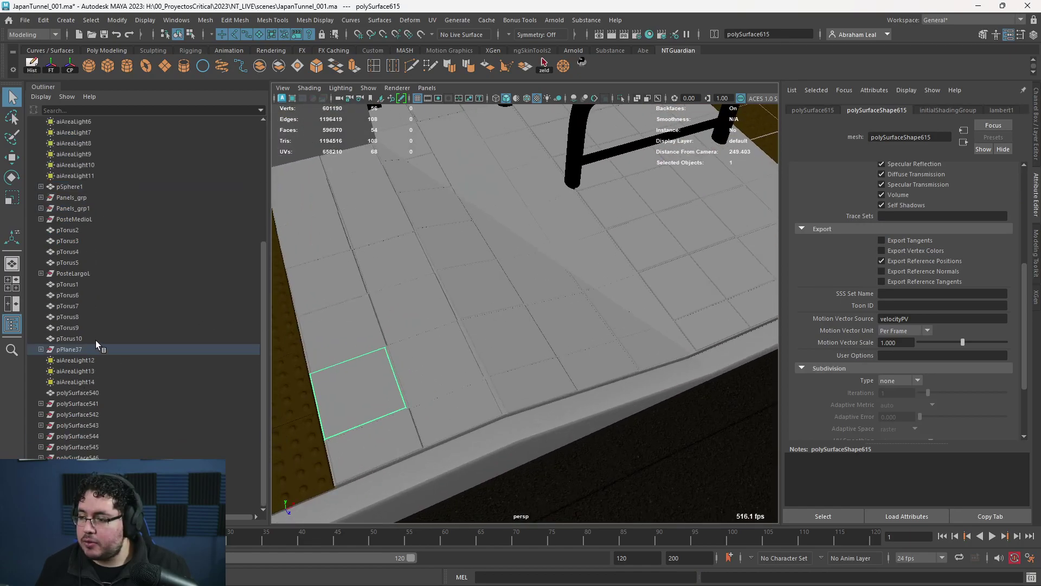
# Select the pPlane37 tile group plus the remaining floor tile pieces at the tunnel entrance, and isolate them in the viewport
pyautogui.click(101, 350)
pyautogui.keyDown('alt'); pyautogui.moveTo(461, 336); pyautogui.dragTo(450, 300); pyautogui.keyUp('alt')
pyautogui.keyDown('alt'); pyautogui.moveTo(522, 257); pyautogui.dragTo(449, 300, button='middle'); pyautogui.keyUp('alt')
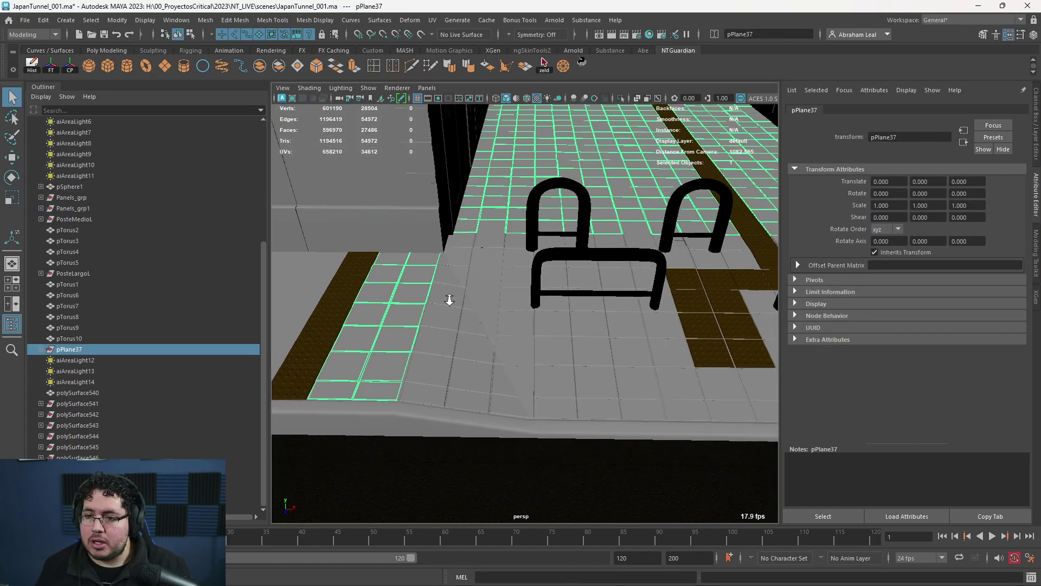
pyautogui.keyDown('alt'); pyautogui.moveTo(450, 300); pyautogui.dragTo(478, 275, button='right'); pyautogui.keyUp('alt')
pyautogui.keyDown('shift'); pyautogui.click(493, 266); pyautogui.keyUp('shift')
pyautogui.keyDown('alt'); pyautogui.moveTo(577, 301); pyautogui.dragTo(358, 295, button='middle'); pyautogui.keyUp('alt')
pyautogui.keyDown('shift'); pyautogui.click(432, 254); pyautogui.keyUp('shift')
pyautogui.keyDown('alt'); pyautogui.moveTo(631, 328); pyautogui.dragTo(543, 307, button='middle'); pyautogui.keyUp('alt')
pyautogui.keyDown('alt'); pyautogui.moveTo(530, 294); pyautogui.dragTo(456, 214, button='right'); pyautogui.keyUp('alt')
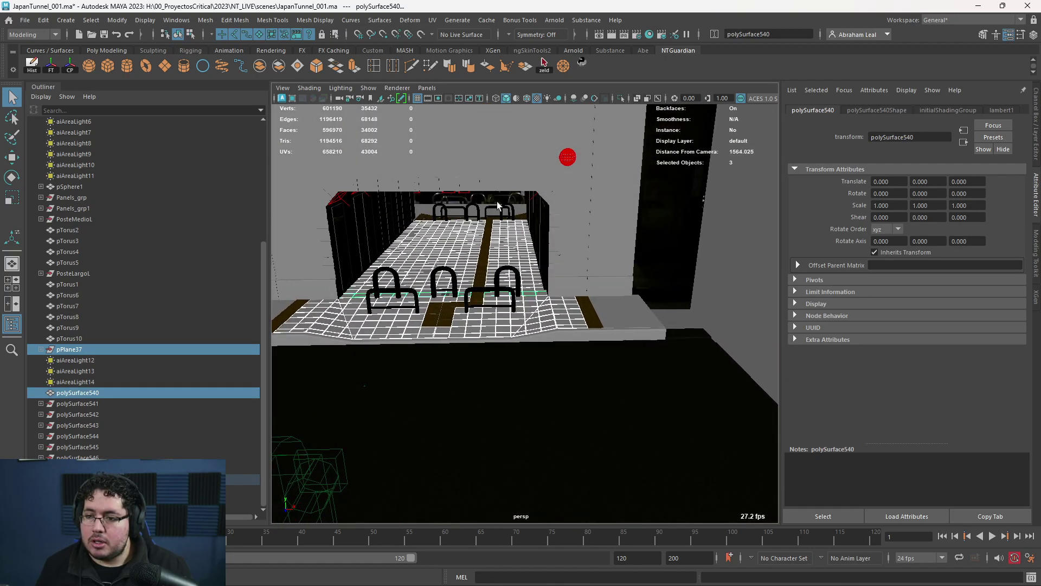
pyautogui.click(621, 98)
pyautogui.keyDown('alt'); pyautogui.moveTo(590, 293); pyautogui.dragTo(560, 339); pyautogui.keyUp('alt')
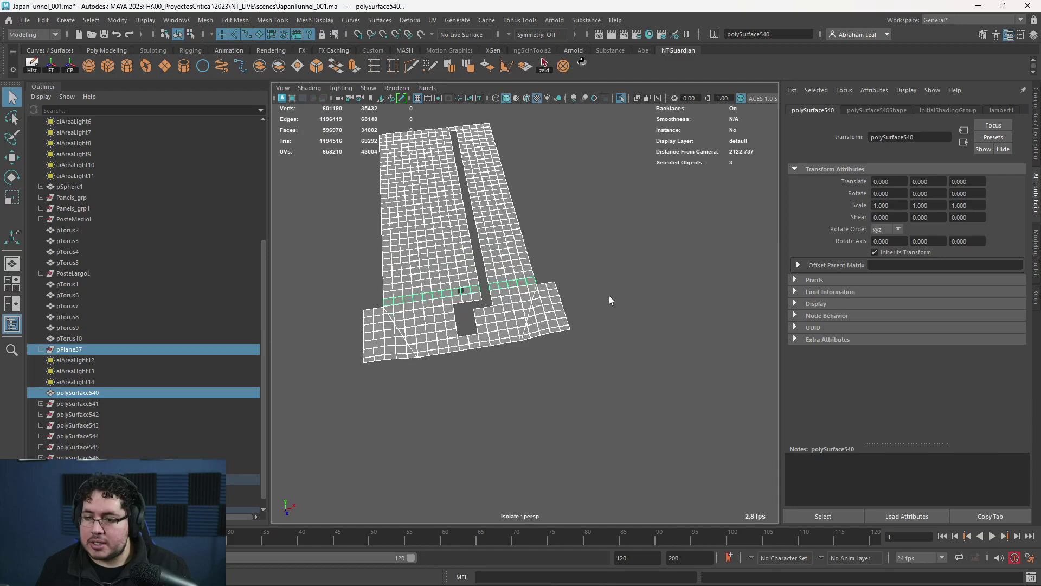
# Apply a planar UV projection from the Y axis to all floor tiles, fitted to the bounding box
pyautogui.click(609, 300)
pyautogui.keyDown('alt'); pyautogui.moveTo(609, 300); pyautogui.dragTo(689, 337, button='middle'); pyautogui.keyUp('alt')
pyautogui.keyDown('alt'); pyautogui.moveTo(690, 337); pyautogui.dragTo(676, 413, button='right'); pyautogui.keyUp('alt')
pyautogui.keyDown('alt'); pyautogui.moveTo(677, 414); pyautogui.dragTo(623, 360, button='middle'); pyautogui.keyUp('alt')
pyautogui.keyDown('alt'); pyautogui.moveTo(623, 360); pyautogui.dragTo(459, 279, button='right'); pyautogui.keyUp('alt')
pyautogui.moveTo(610, 174); pyautogui.dragTo(425, 400)
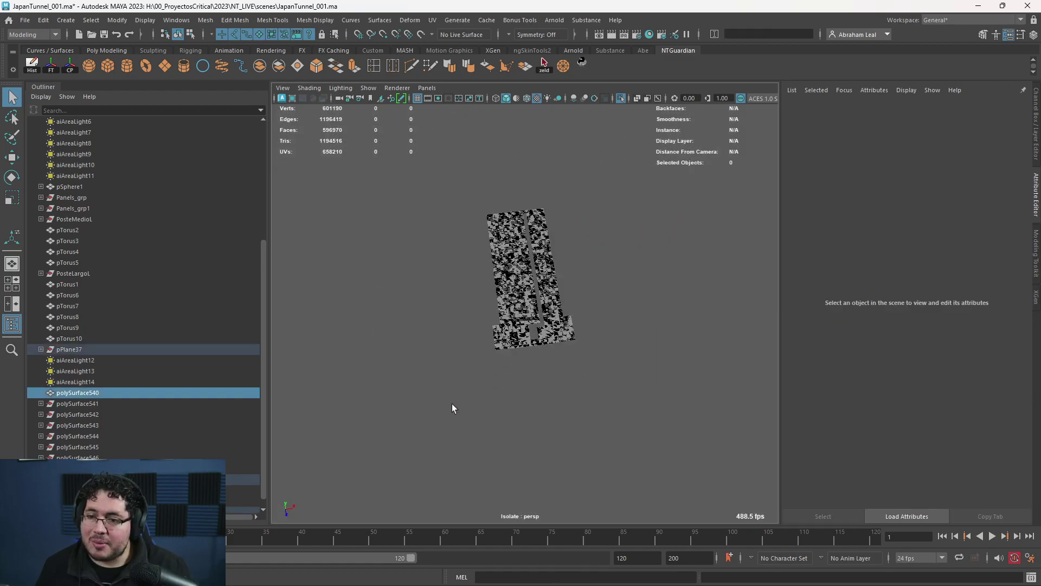
pyautogui.keyDown('alt'); pyautogui.moveTo(454, 409); pyautogui.dragTo(543, 381, button='right'); pyautogui.keyUp('alt')
pyautogui.keyDown('alt'); pyautogui.moveTo(544, 381); pyautogui.dragTo(564, 298); pyautogui.keyUp('alt')
pyautogui.keyDown('alt'); pyautogui.moveTo(565, 297); pyautogui.dragTo(520, 349, button='right'); pyautogui.keyUp('alt')
pyautogui.keyDown('alt'); pyautogui.moveTo(520, 350); pyautogui.dragTo(521, 402); pyautogui.keyUp('alt')
pyautogui.keyDown('alt'); pyautogui.moveTo(521, 401); pyautogui.dragTo(574, 414, button='right'); pyautogui.keyUp('alt')
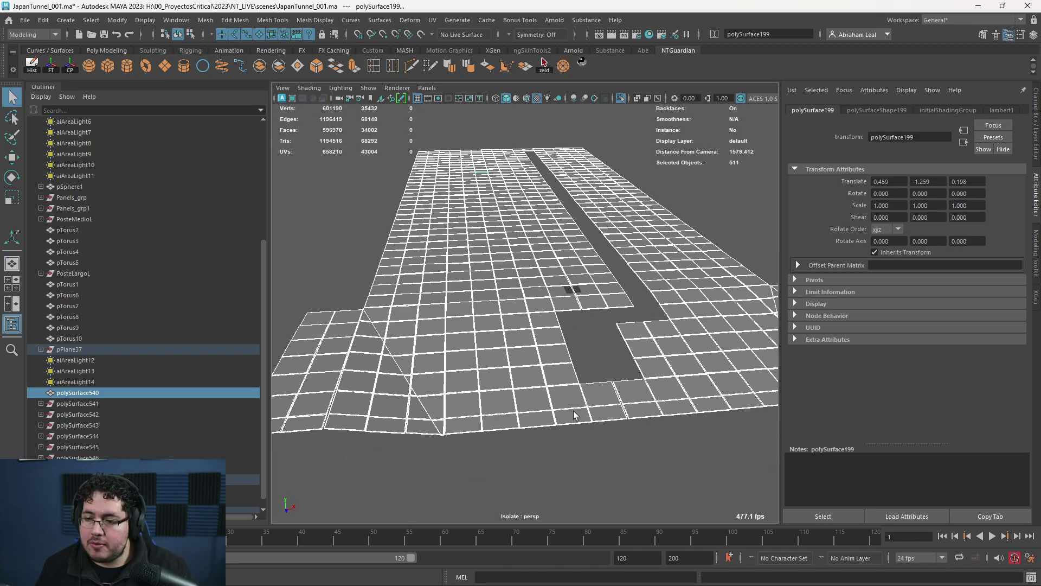
pyautogui.click(432, 20)
pyautogui.click(543, 154)
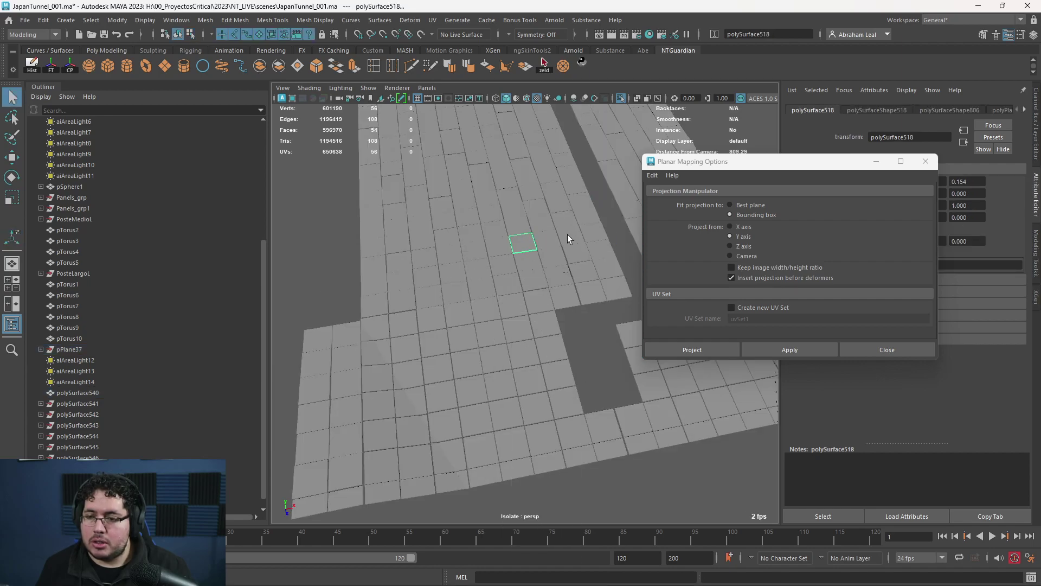
# Combine all the isolated floor tiles into one mesh and delete its construction history
pyautogui.scroll(-8, 567, 239)
pyautogui.moveTo(584, 207); pyautogui.dragTo(417, 379)
pyautogui.press('f')
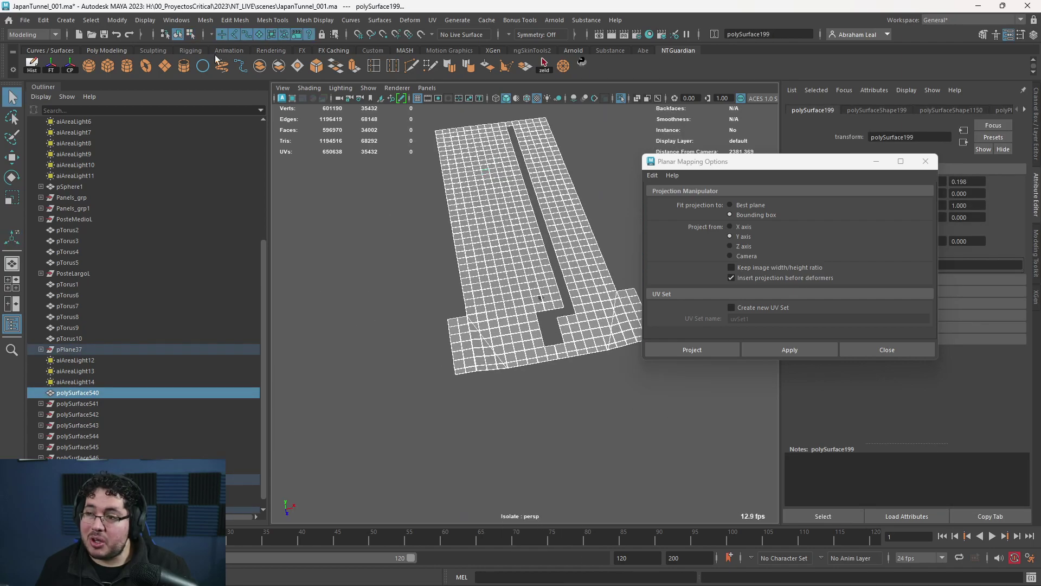
pyautogui.click(260, 66)
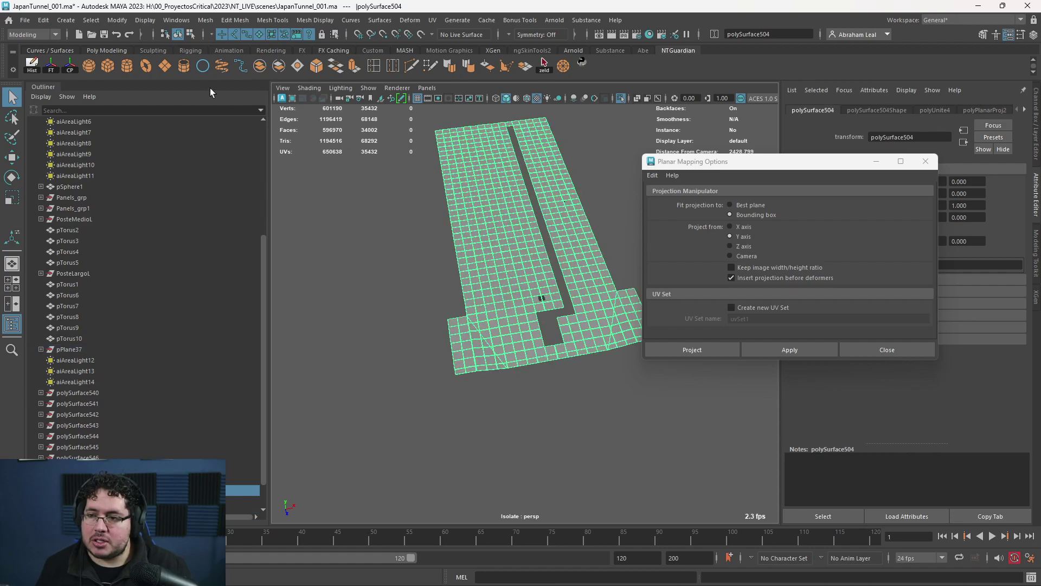
pyautogui.click(31, 64)
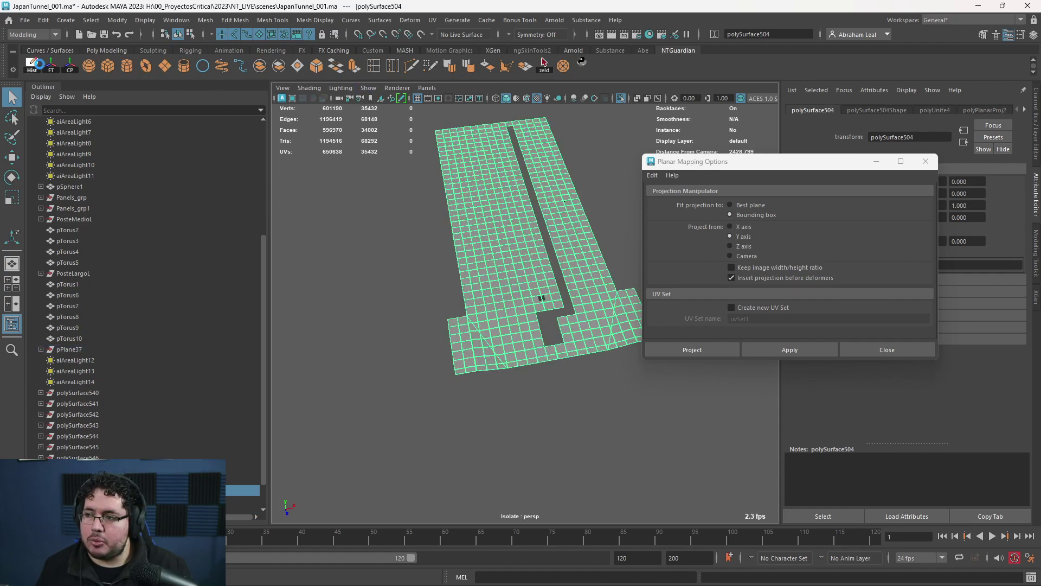
pyautogui.scroll(5, 421, 299)
pyautogui.keyDown('alt'); pyautogui.moveTo(613, 277); pyautogui.dragTo(582, 248); pyautogui.keyUp('alt')
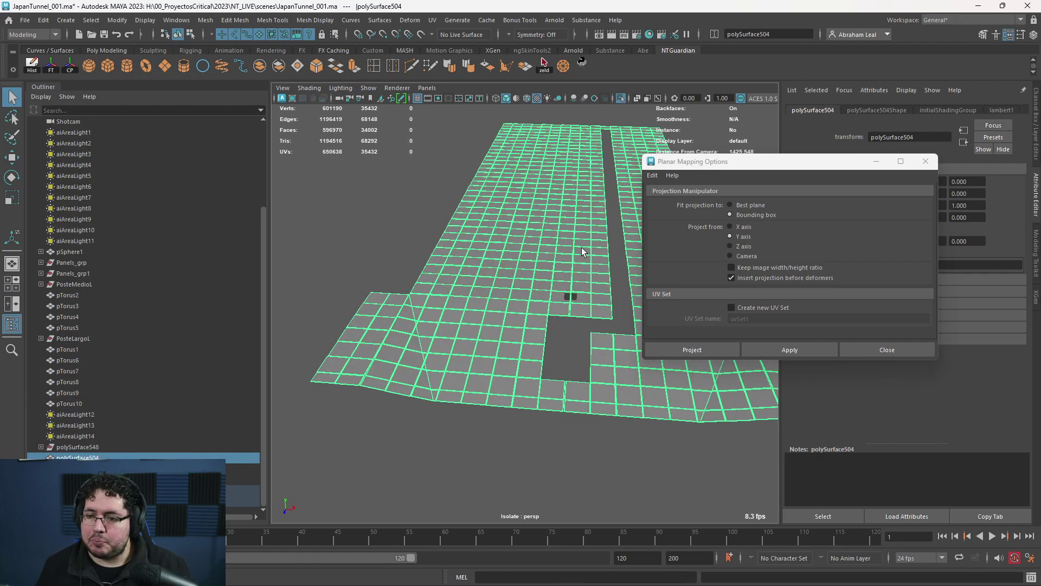
pyautogui.click(926, 161)
# Check the proportions of the combined floor's planar layout in the UV Editor
pyautogui.scroll(2, 554, 235)
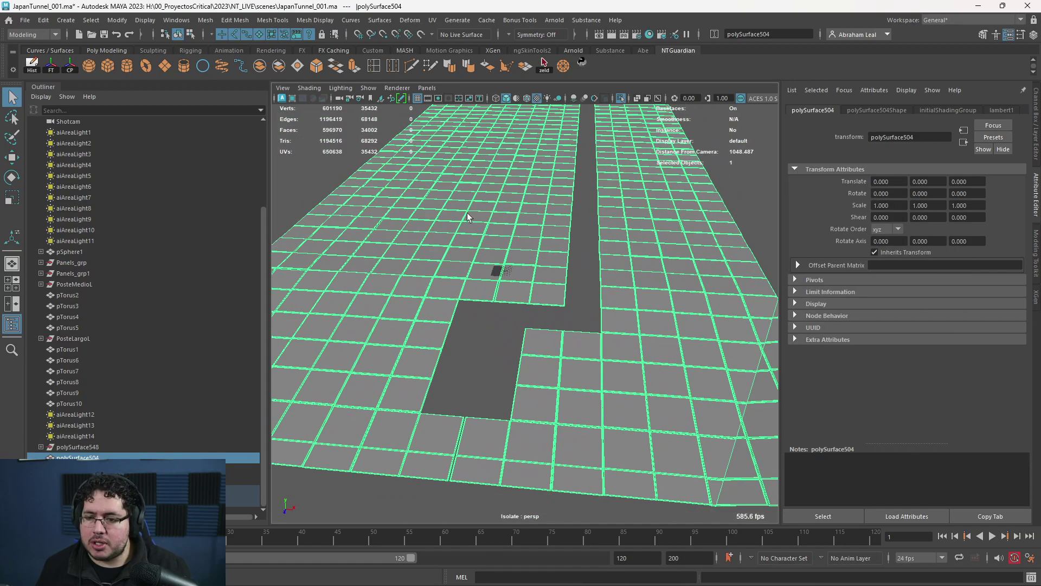
pyautogui.click(432, 23)
pyautogui.click(452, 39)
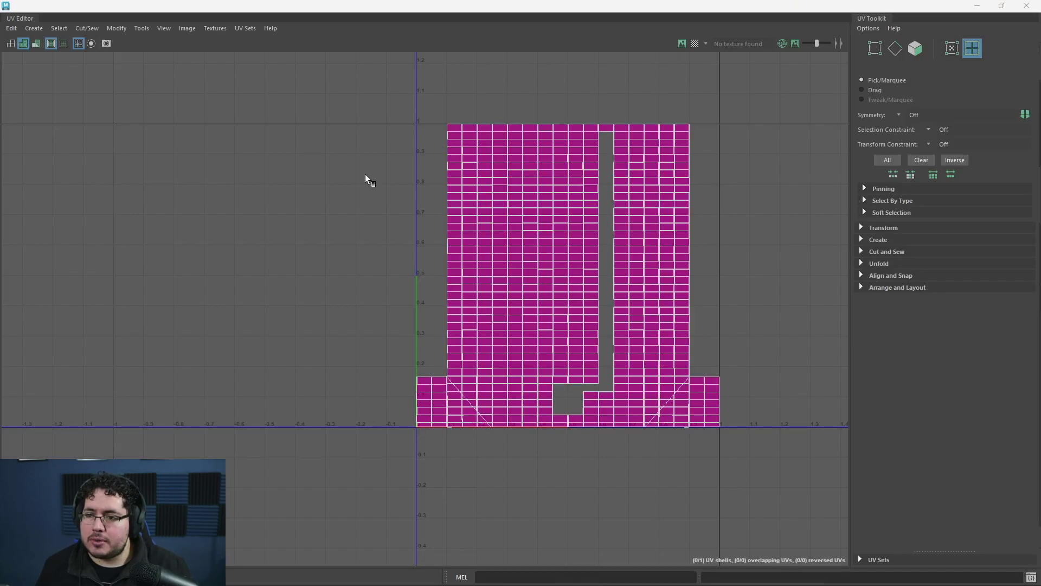
pyautogui.scroll(3, 555, 222)
pyautogui.scroll(-6, 556, 223)
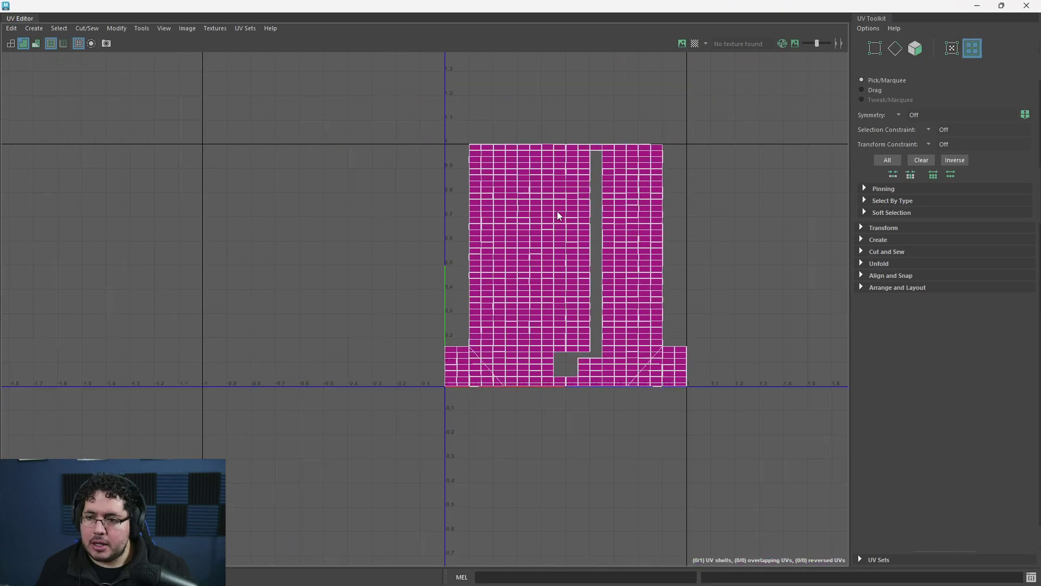
pyautogui.click(976, 6)
pyautogui.moveTo(640, 227); pyautogui.dragTo(679, 207, button='right')
# Reproject the floor's UVs planar from the Y axis with Keep image width/height ratio enabled, and check the tile proportions
pyautogui.click(432, 20)
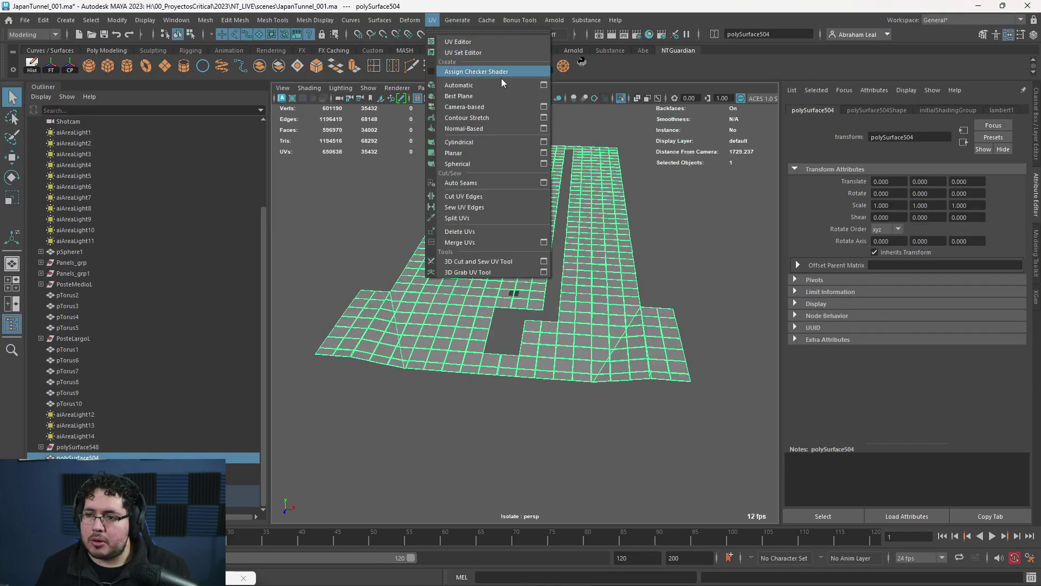
pyautogui.click(544, 153)
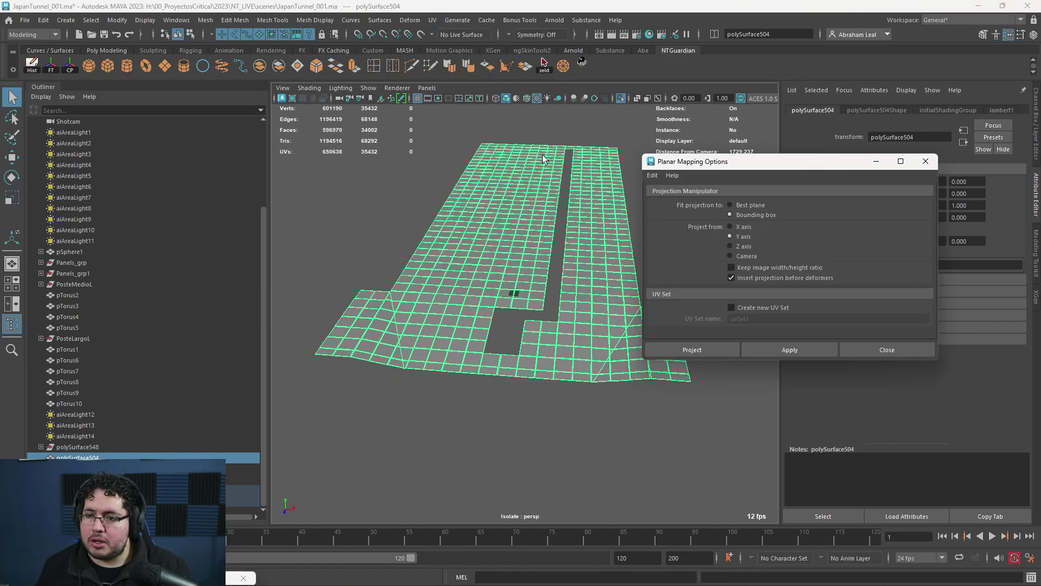
pyautogui.click(731, 266)
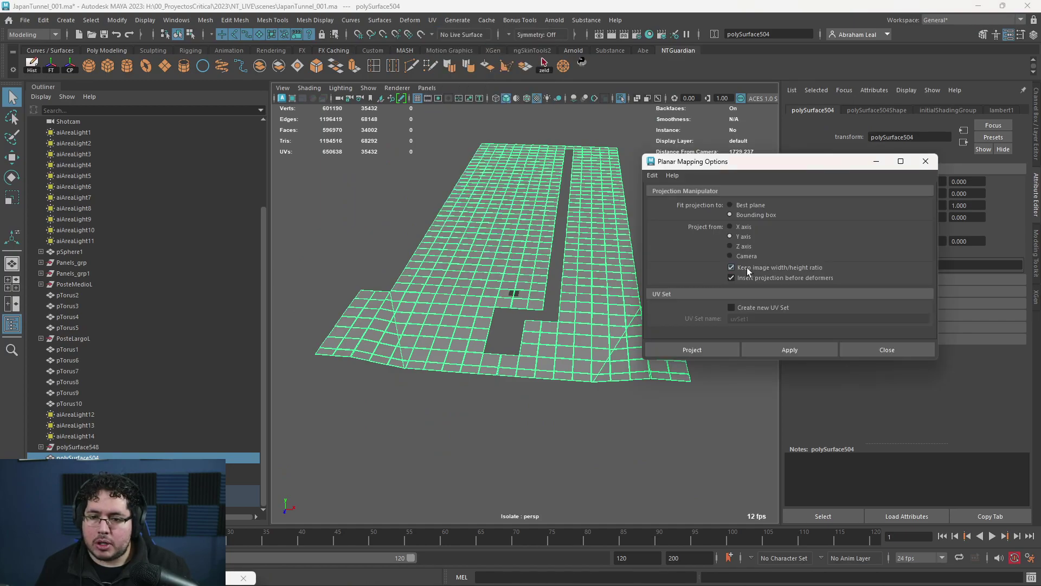
pyautogui.click(782, 352)
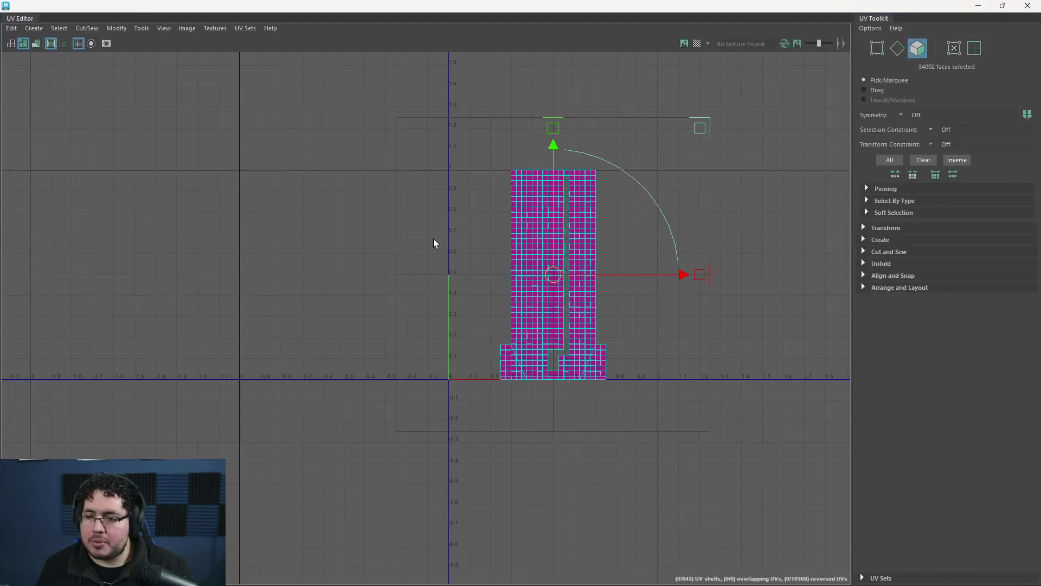
pyautogui.scroll(10, 616, 191)
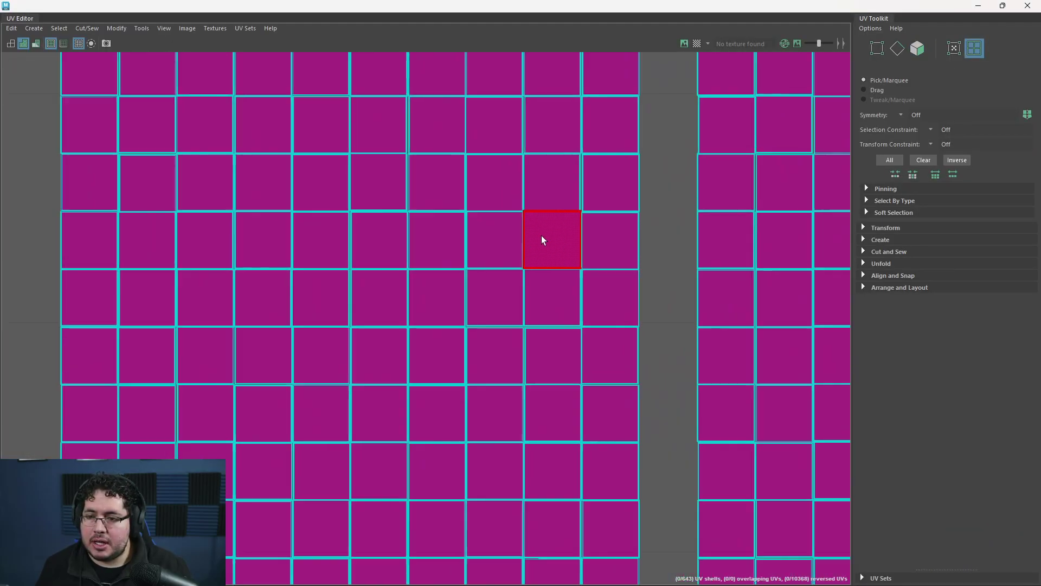
pyautogui.scroll(5, 541, 235)
pyautogui.scroll(-6, 541, 235)
pyautogui.press('space')
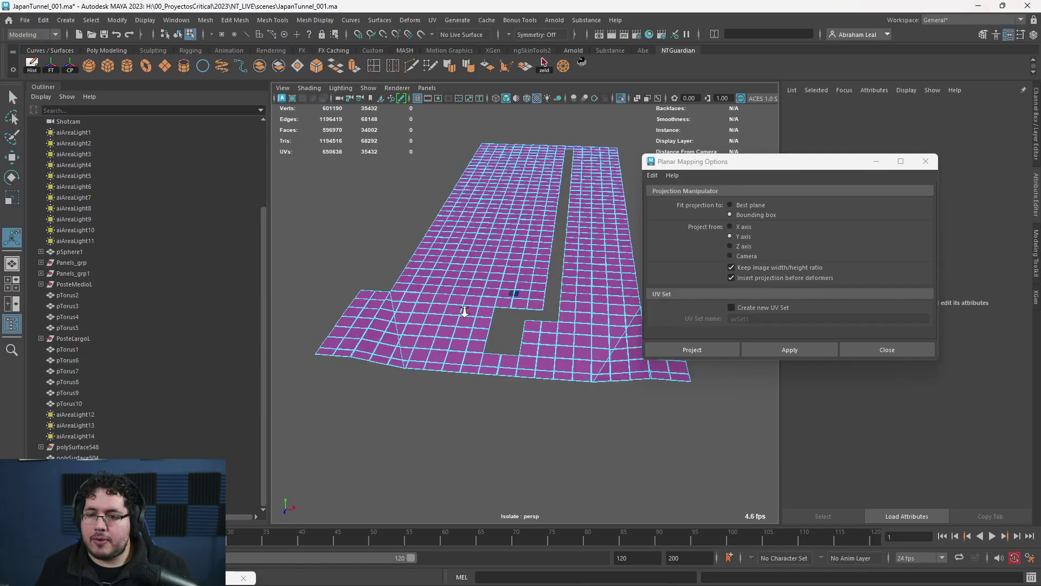
# Return to object mode and examine the floor mesh from below and above, closing the planar mapping options
pyautogui.keyDown('alt'); pyautogui.moveTo(465, 312); pyautogui.dragTo(476, 234); pyautogui.keyUp('alt')
pyautogui.keyDown('alt'); pyautogui.moveTo(476, 234); pyautogui.dragTo(559, 281, button='right'); pyautogui.keyUp('alt')
pyautogui.keyDown('alt'); pyautogui.moveTo(558, 281); pyautogui.dragTo(584, 218); pyautogui.keyUp('alt')
pyautogui.press('q')
pyautogui.press('F8')
pyautogui.keyDown('alt'); pyautogui.moveTo(548, 222); pyautogui.dragTo(516, 316, button='middle'); pyautogui.keyUp('alt')
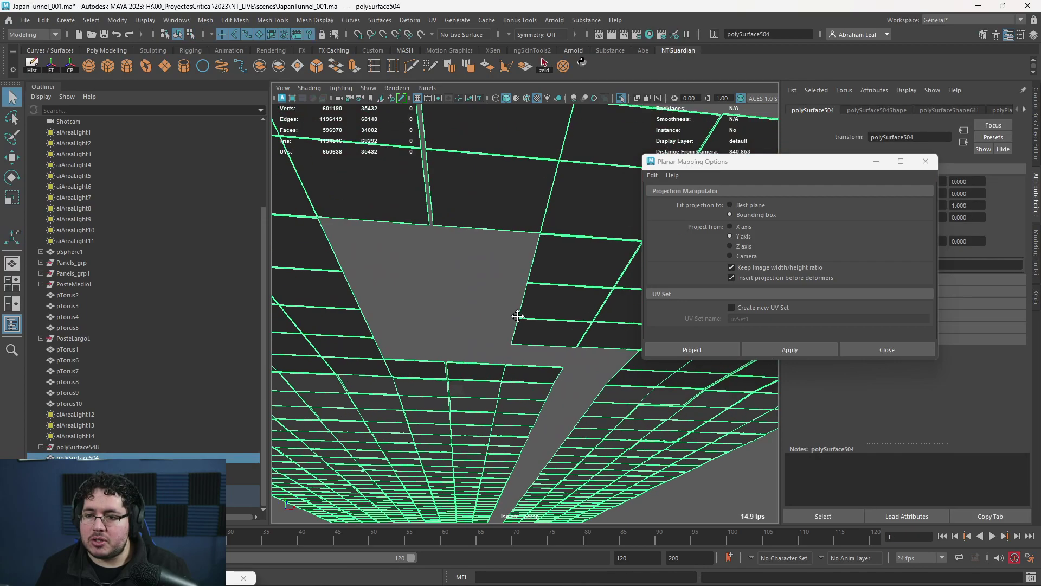
pyautogui.keyDown('alt'); pyautogui.moveTo(516, 316); pyautogui.dragTo(514, 254); pyautogui.keyUp('alt')
pyautogui.scroll(-8, 514, 254)
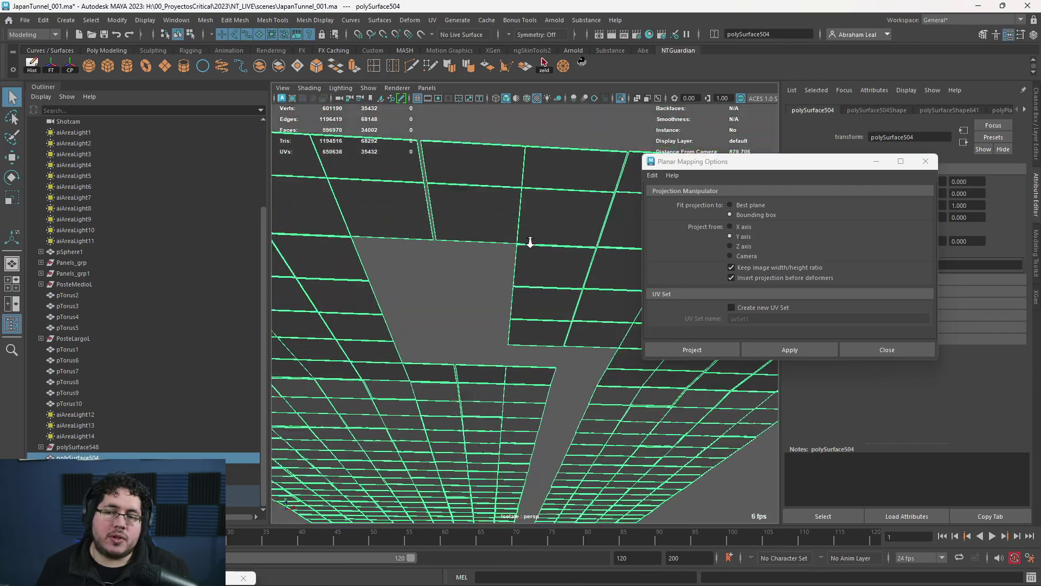
pyautogui.scroll(-3, 441, 290)
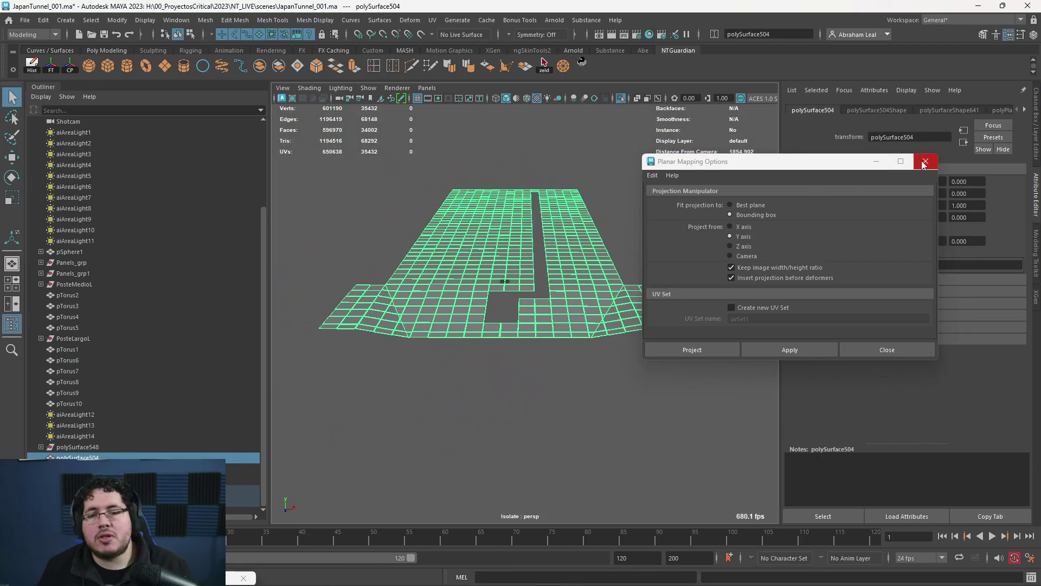
pyautogui.click(925, 161)
pyautogui.keyDown('alt'); pyautogui.moveTo(617, 260); pyautogui.dragTo(632, 312); pyautogui.keyUp('alt')
pyautogui.keyDown('alt'); pyautogui.moveTo(632, 312); pyautogui.dragTo(686, 353, button='right'); pyautogui.keyUp('alt')
pyautogui.keyDown('alt'); pyautogui.moveTo(686, 353); pyautogui.dragTo(640, 204); pyautogui.keyUp('alt')
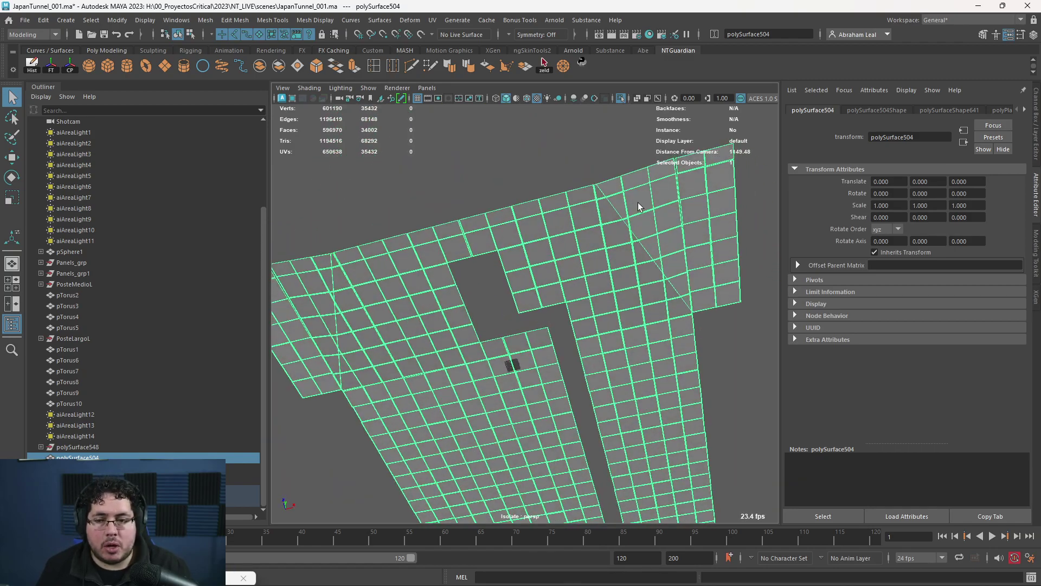
pyautogui.moveTo(636, 206); pyautogui.dragTo(637, 235, button='right')
pyautogui.click(639, 181)
pyautogui.keyDown('shift'); pyautogui.click(641, 200); pyautogui.keyUp('shift')
pyautogui.keyDown('shift'); pyautogui.click(607, 213); pyautogui.keyUp('shift')
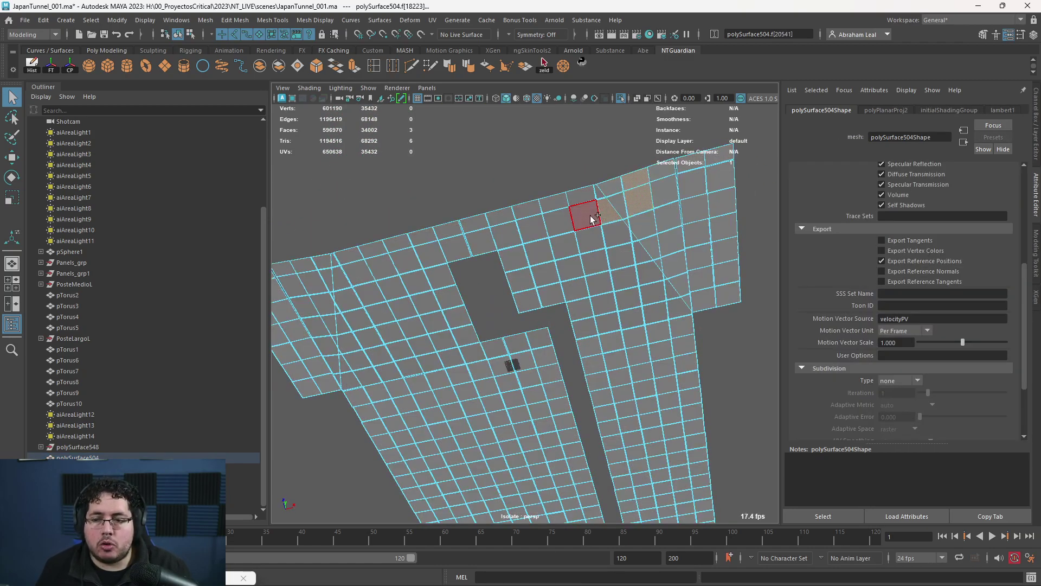
pyautogui.keyDown('shift'); pyautogui.click(617, 207); pyautogui.keyUp('shift')
pyautogui.keyDown('shift'); pyautogui.click(611, 187); pyautogui.keyUp('shift')
pyautogui.keyDown('shift'); pyautogui.click(599, 192); pyautogui.keyUp('shift')
pyautogui.keyDown('shift'); pyautogui.click(586, 199); pyautogui.keyUp('shift')
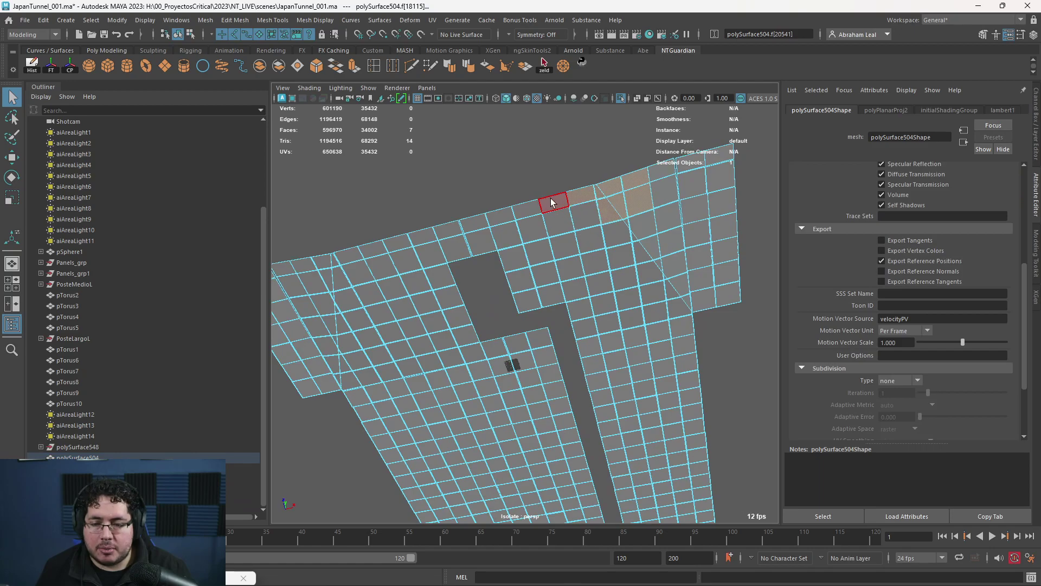
pyautogui.click(573, 177)
# Select the whole combined floor mesh and turn off viewport isolation
pyautogui.keyDown('alt'); pyautogui.moveTo(575, 217); pyautogui.dragTo(575, 316); pyautogui.keyUp('alt')
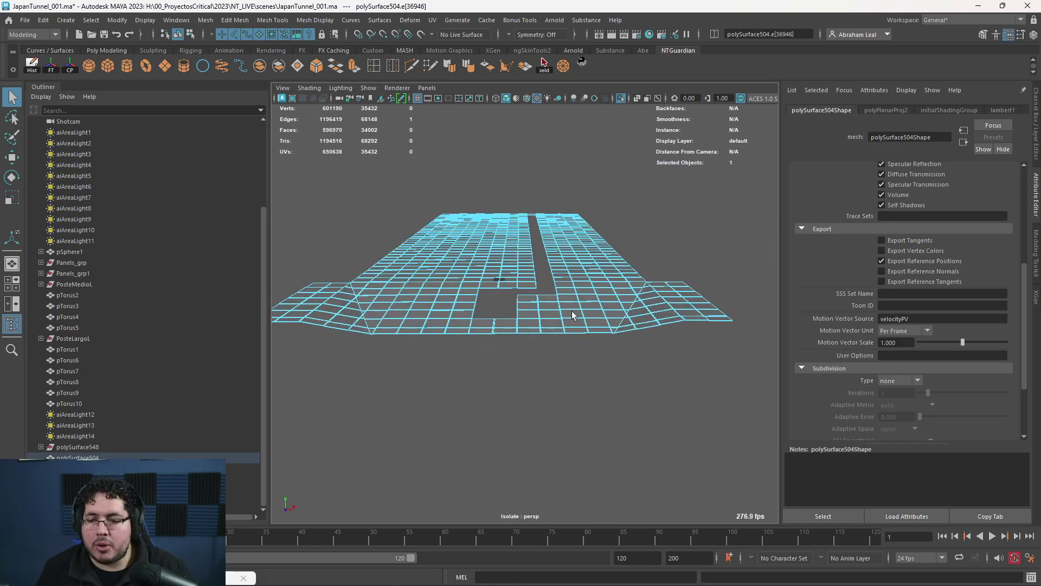
pyautogui.click(628, 255)
pyautogui.keyDown('alt'); pyautogui.moveTo(624, 137); pyautogui.dragTo(601, 183); pyautogui.keyUp('alt')
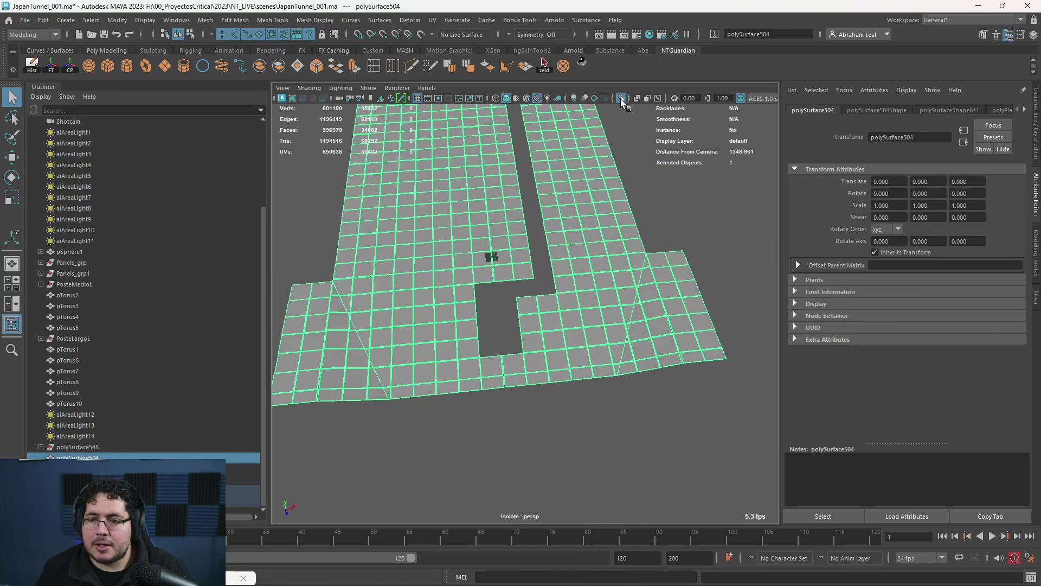
pyautogui.click(620, 99)
# Examine the combined floor's planar tile layout in the UV Editor, including its proportions within the UV square
pyautogui.click(525, 66)
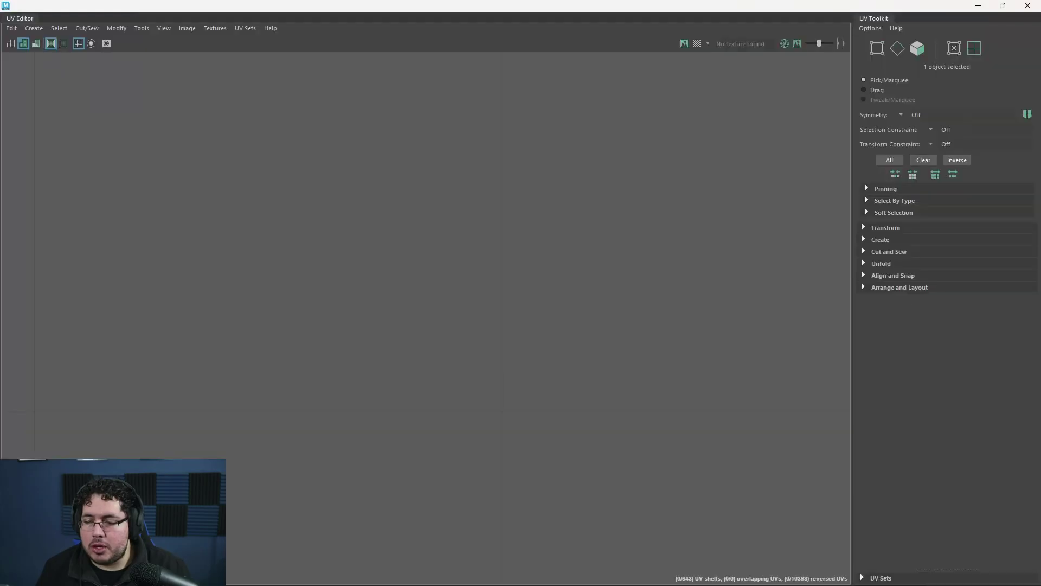
pyautogui.scroll(-5, 493, 272)
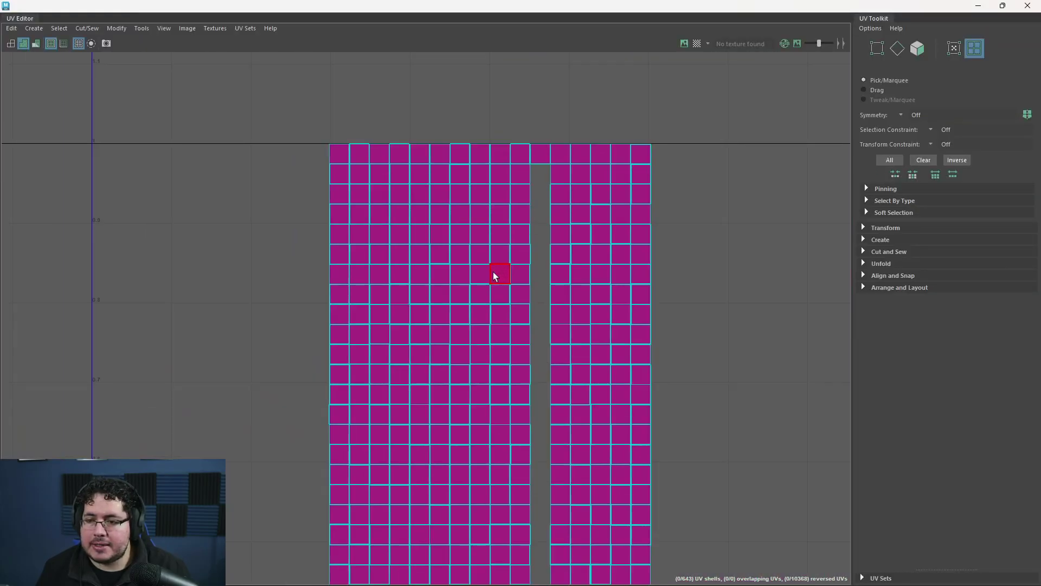
pyautogui.scroll(-3, 590, 315)
pyautogui.scroll(4, 588, 313)
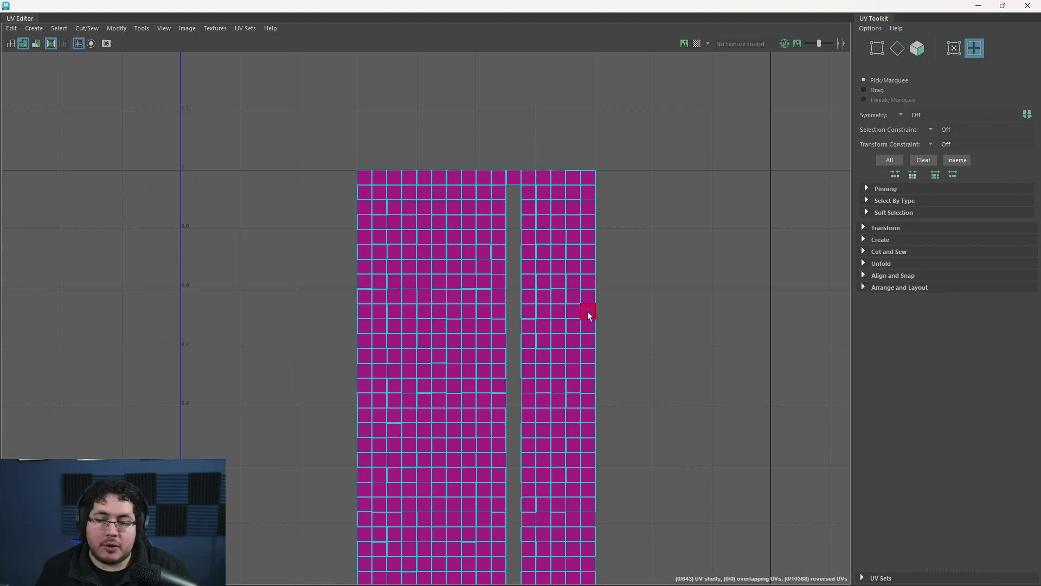
pyautogui.scroll(-3, 590, 326)
pyautogui.keyDown('alt'); pyautogui.moveTo(579, 337); pyautogui.dragTo(590, 235, button='middle'); pyautogui.keyUp('alt')
pyautogui.keyDown('alt'); pyautogui.moveTo(548, 234); pyautogui.dragTo(680, 249, button='right'); pyautogui.keyUp('alt')
pyautogui.scroll(-2, 680, 249)
pyautogui.keyDown('alt'); pyautogui.moveTo(656, 288); pyautogui.dragTo(590, 266, button='middle'); pyautogui.keyUp('alt')
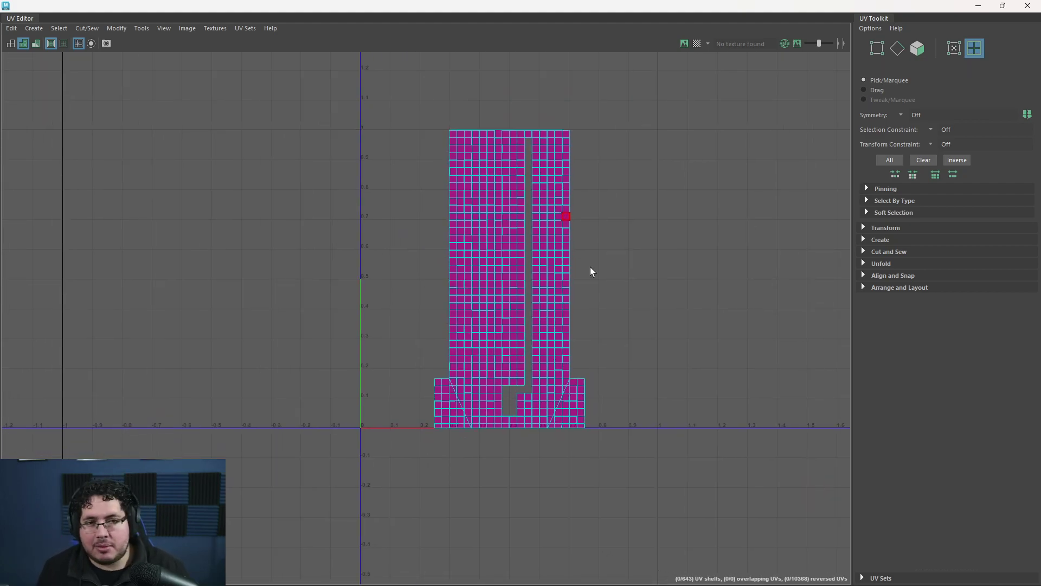
# Select all of the floor's UV shells and lay them out across 4 tiles in U and 1 in V
pyautogui.moveTo(509, 223); pyautogui.dragTo(395, 100, button='right')
pyautogui.moveTo(395, 101); pyautogui.dragTo(741, 406)
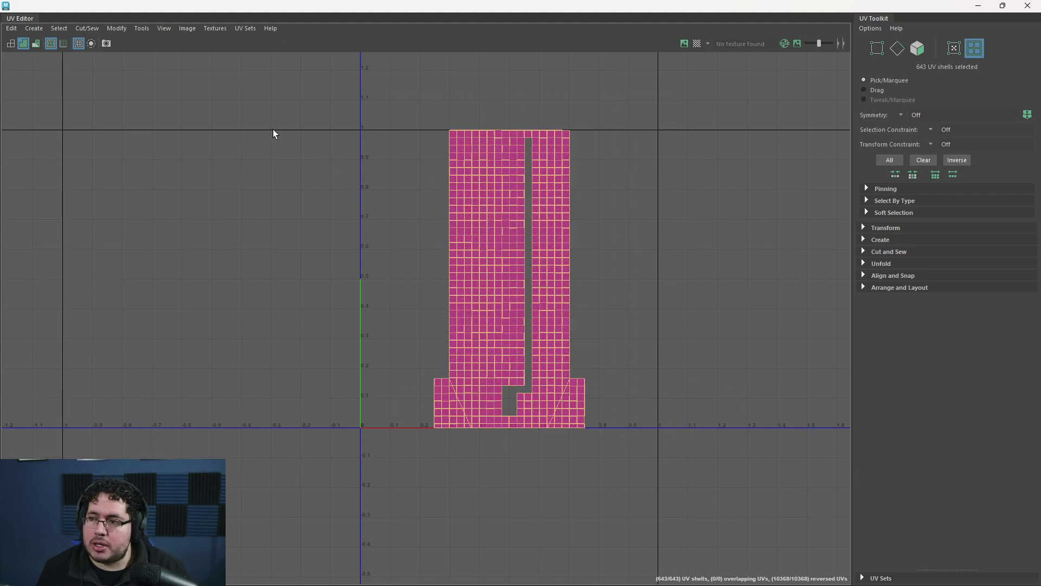
pyautogui.click(116, 28)
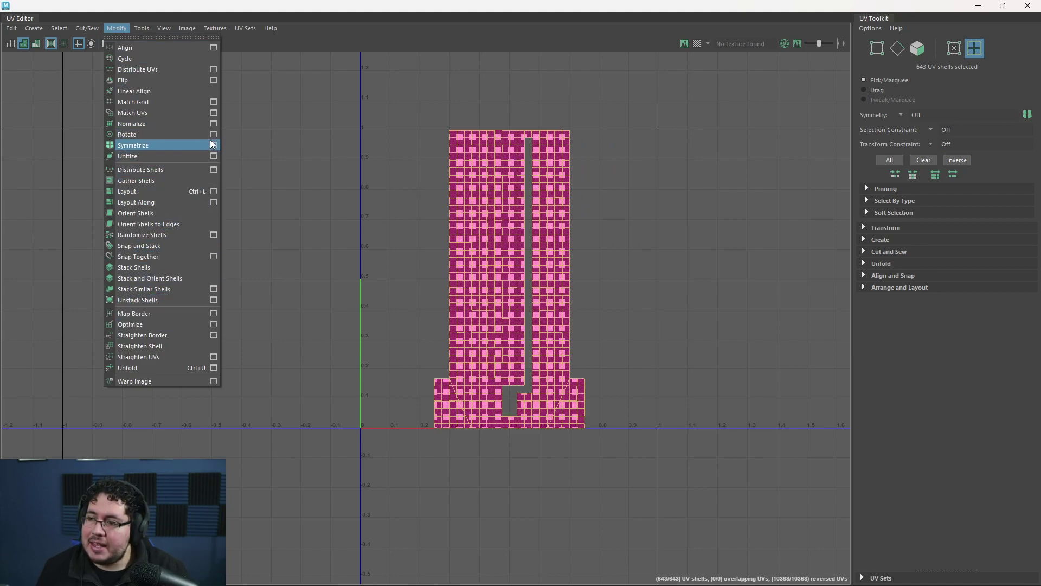
pyautogui.click(212, 191)
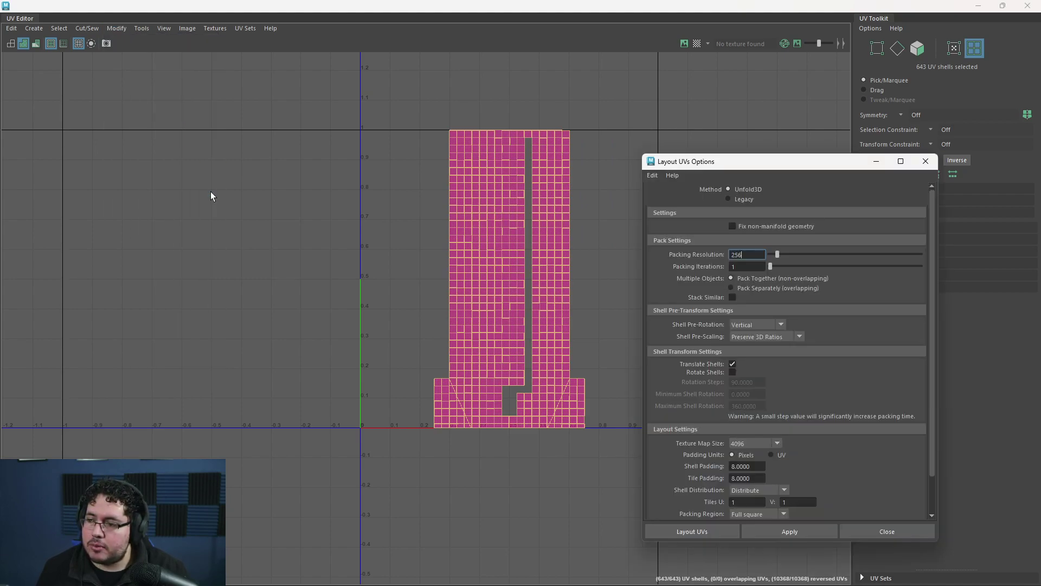
pyautogui.click(747, 502)
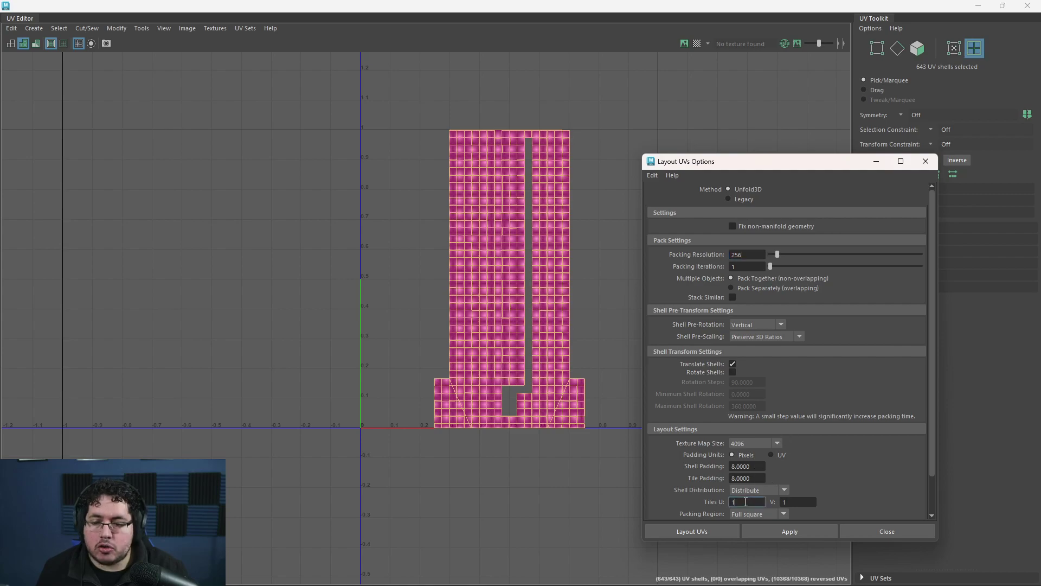
pyautogui.moveTo(724, 162); pyautogui.dragTo(750, 146)
pyautogui.keyDown('alt'); pyautogui.moveTo(598, 246); pyautogui.dragTo(548, 254, button='middle'); pyautogui.keyUp('alt')
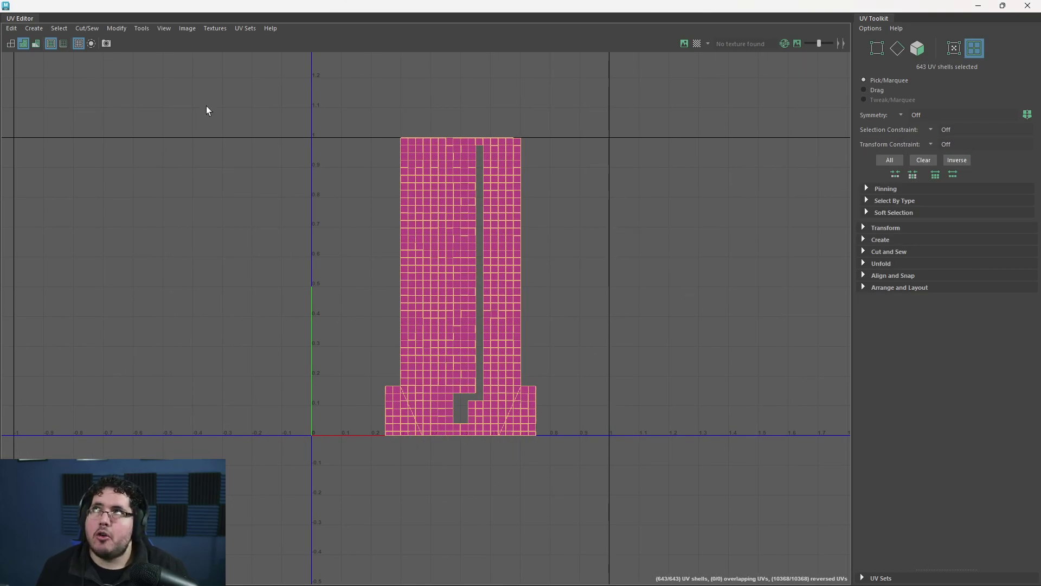
pyautogui.click(115, 28)
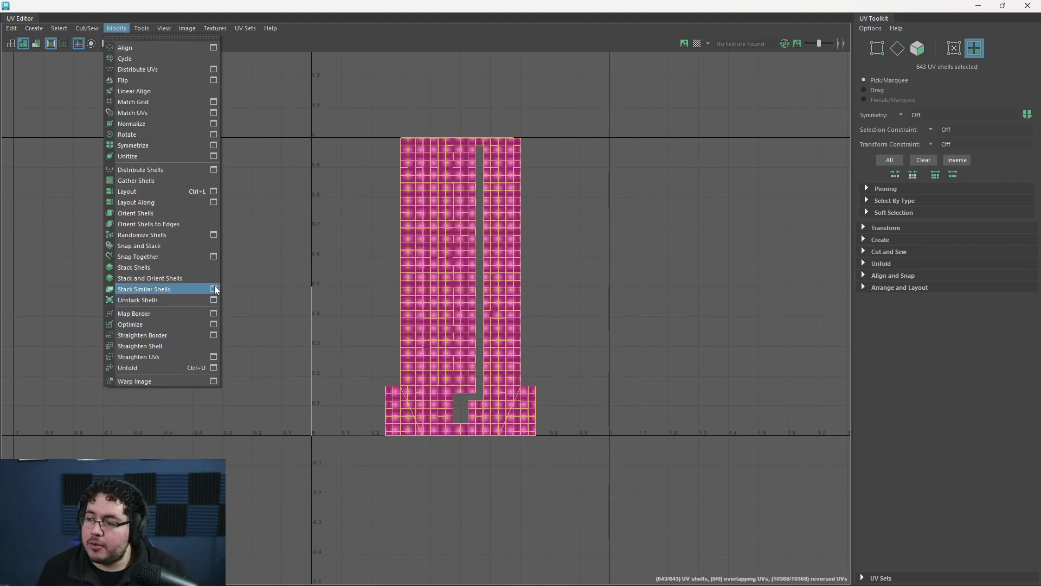
pyautogui.click(213, 193)
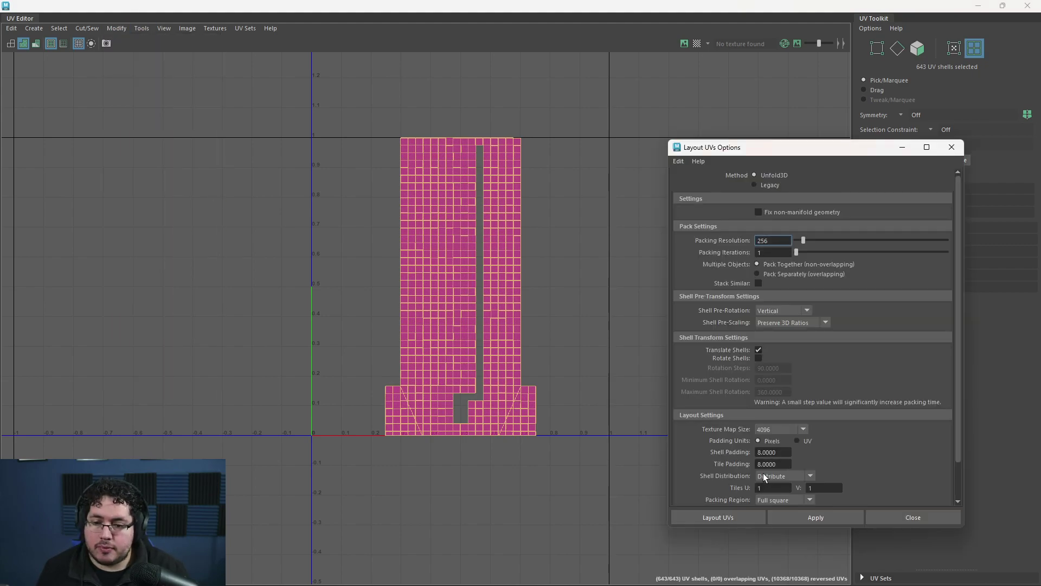
pyautogui.click(718, 482)
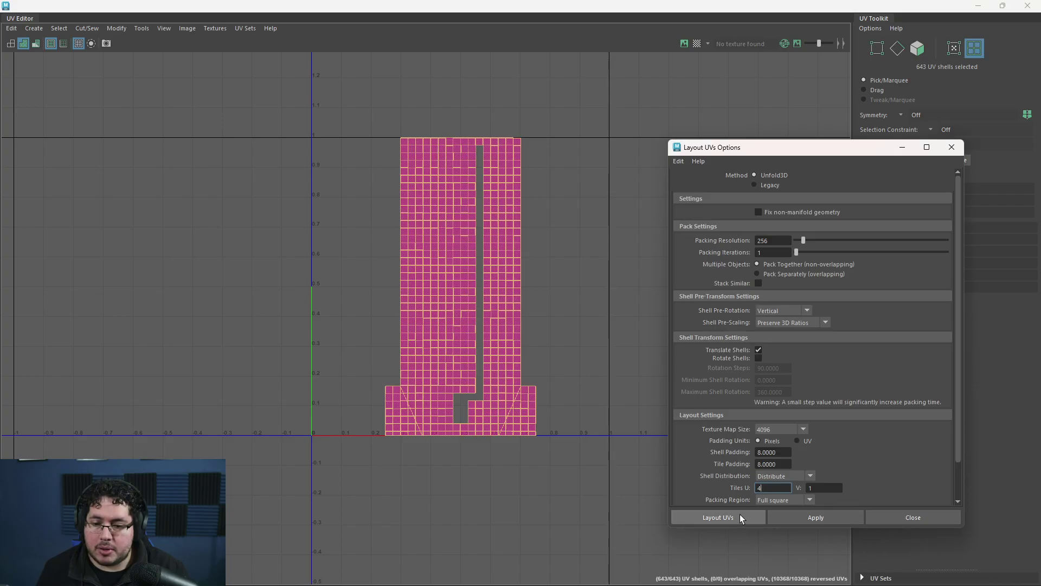
# Examine the orientation and distribution of the floor tile shells across the four UV tiles
pyautogui.keyDown('alt'); pyautogui.moveTo(586, 372); pyautogui.dragTo(520, 375, button='right'); pyautogui.keyUp('alt')
pyautogui.keyDown('alt'); pyautogui.moveTo(629, 374); pyautogui.dragTo(390, 384, button='middle'); pyautogui.keyUp('alt')
pyautogui.keyDown('alt'); pyautogui.moveTo(593, 351); pyautogui.dragTo(416, 353, button='middle'); pyautogui.keyUp('alt')
pyautogui.keyDown('alt'); pyautogui.moveTo(596, 354); pyautogui.dragTo(692, 356, button='right'); pyautogui.keyUp('alt')
pyautogui.keyDown('alt'); pyautogui.moveTo(693, 356); pyautogui.dragTo(441, 333, button='middle'); pyautogui.keyUp('alt')
pyautogui.keyDown('alt'); pyautogui.moveTo(613, 412); pyautogui.dragTo(656, 415, button='right'); pyautogui.keyUp('alt')
pyautogui.scroll(-1, 619, 388)
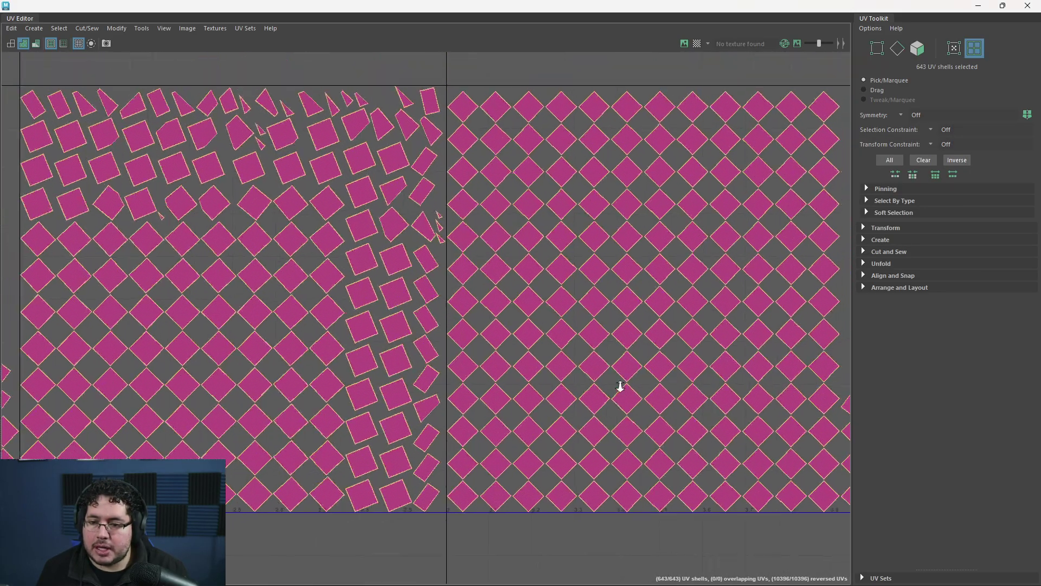
pyautogui.scroll(3, 704, 400)
pyautogui.keyDown('alt'); pyautogui.moveTo(619, 362); pyautogui.dragTo(576, 362, button='right'); pyautogui.keyUp('alt')
pyautogui.keyDown('alt'); pyautogui.moveTo(468, 327); pyautogui.dragTo(618, 314, button='middle'); pyautogui.keyUp('alt')
pyautogui.keyDown('alt'); pyautogui.moveTo(618, 314); pyautogui.dragTo(572, 304, button='right'); pyautogui.keyUp('alt')
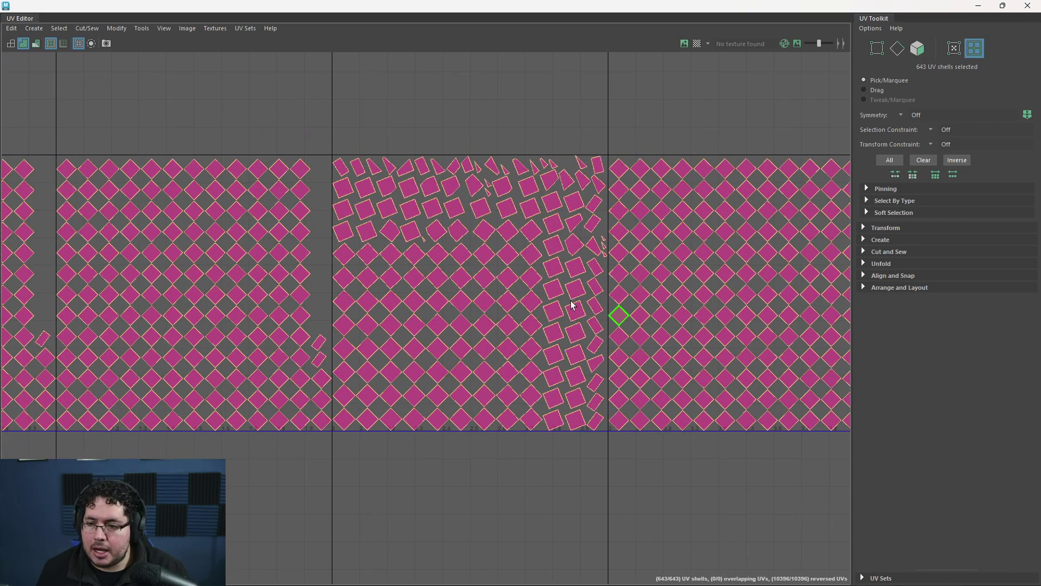
pyautogui.keyDown('alt'); pyautogui.moveTo(358, 310); pyautogui.dragTo(514, 271, button='middle'); pyautogui.keyUp('alt')
pyautogui.keyDown('alt'); pyautogui.moveTo(514, 271); pyautogui.dragTo(478, 269, button='right'); pyautogui.keyUp('alt')
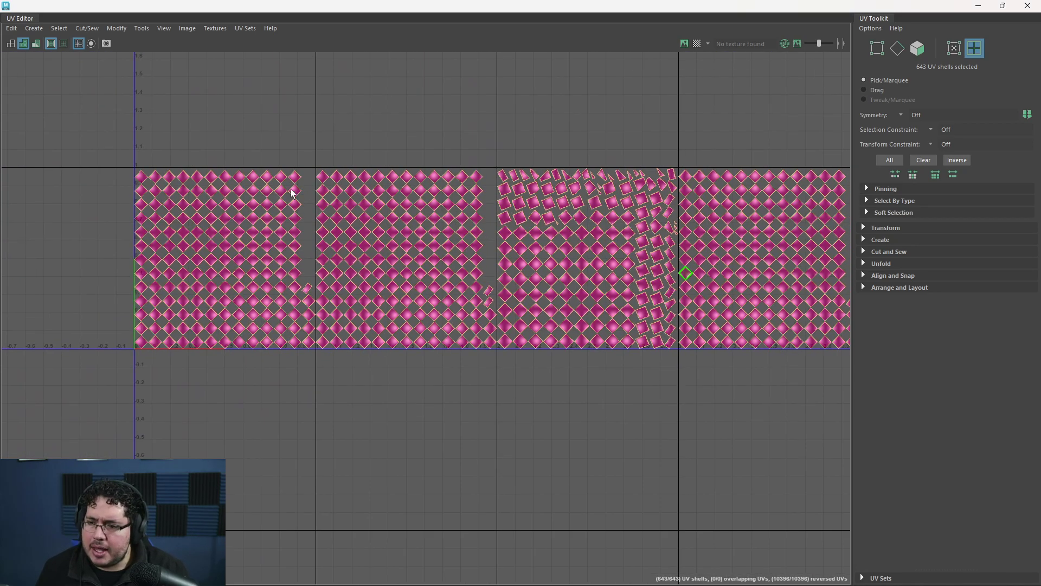
# Lay out the floor's UV shells again with Shell Pre-Rotation set to Align X to V
pyautogui.click(121, 32)
pyautogui.click(213, 193)
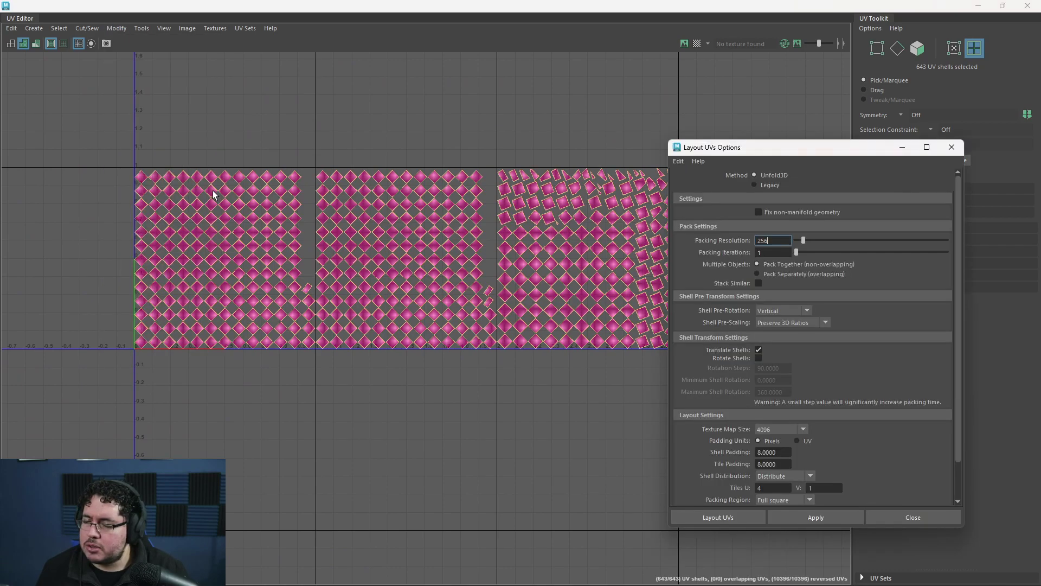
pyautogui.click(795, 311)
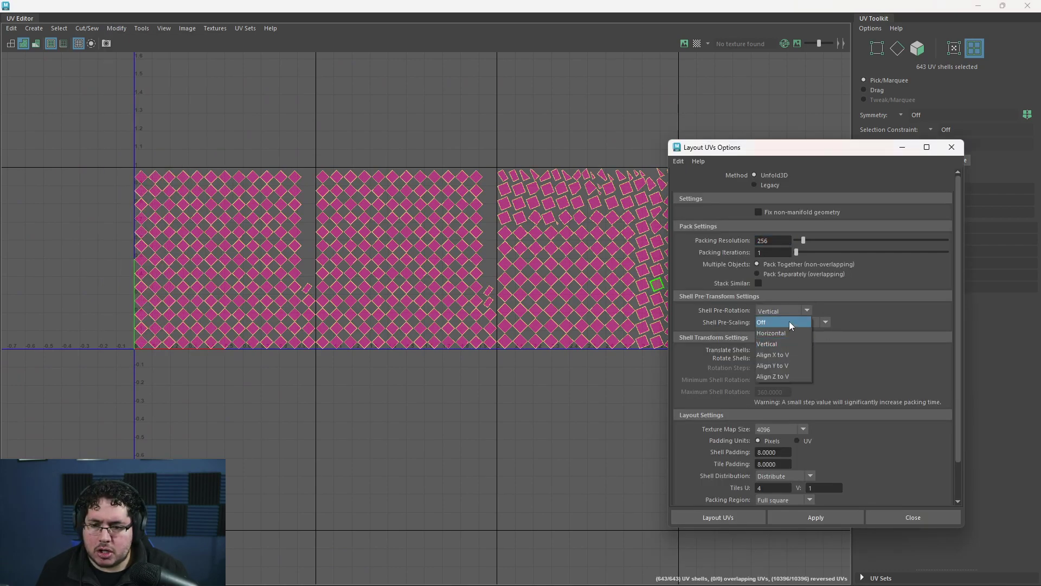
pyautogui.click(787, 332)
pyautogui.click(786, 312)
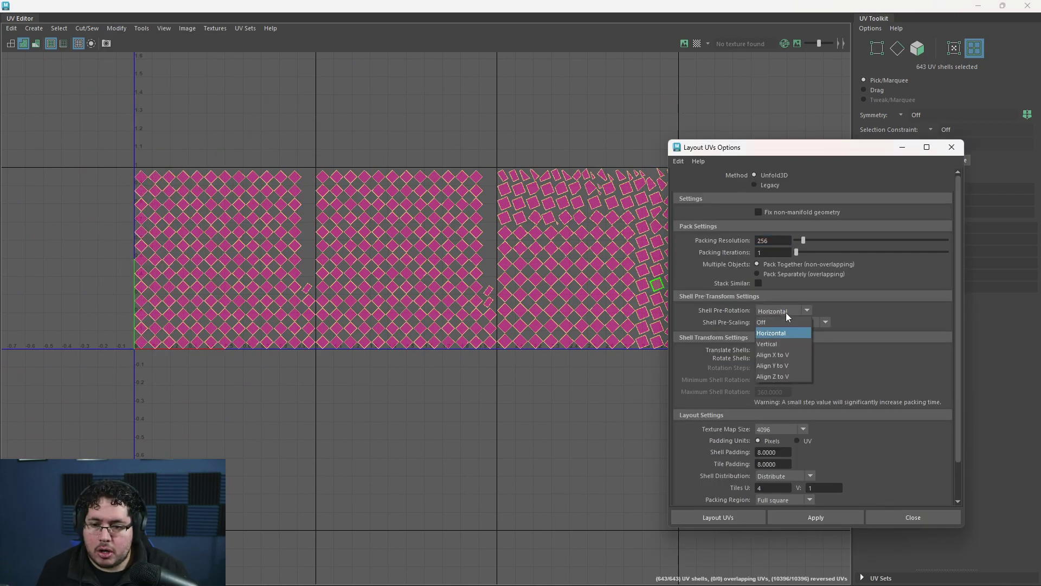
pyautogui.click(796, 353)
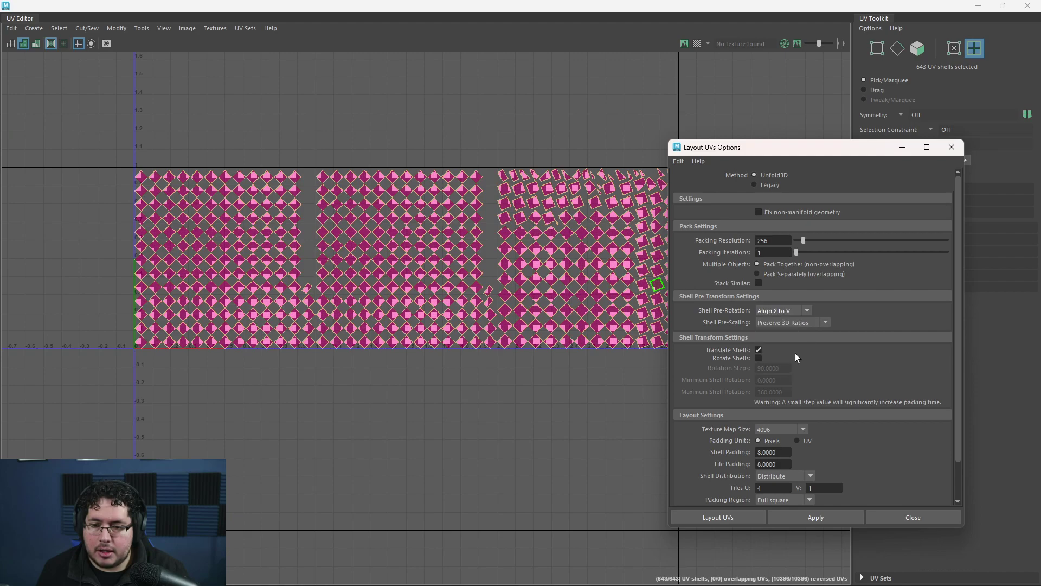
pyautogui.click(728, 516)
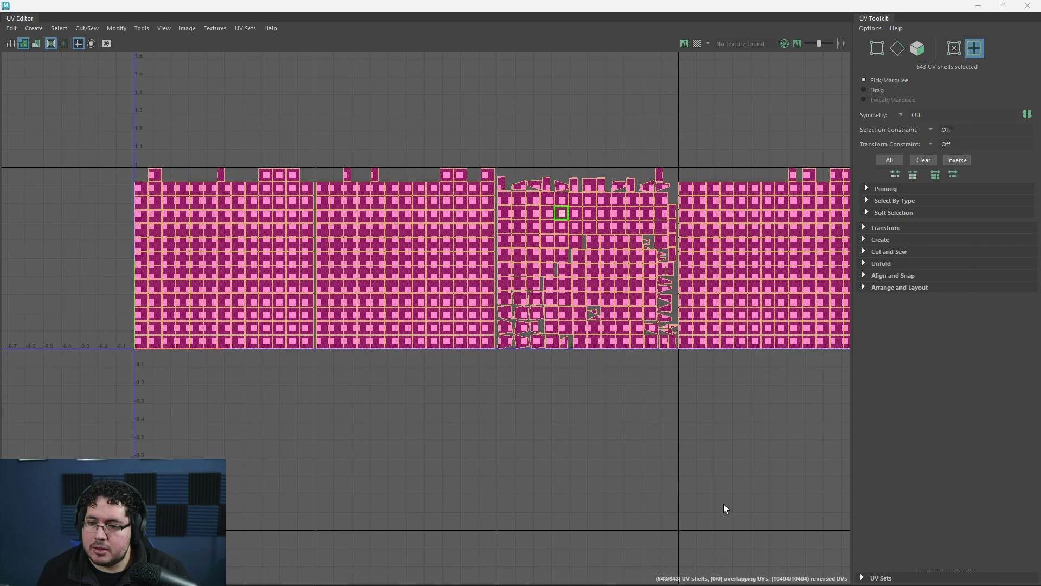
# Check the straightened floor shells in each UV tile, including the small irregular pieces in the third tile
pyautogui.scroll(3, 685, 405)
pyautogui.scroll(4, 533, 399)
pyautogui.scroll(1, 391, 308)
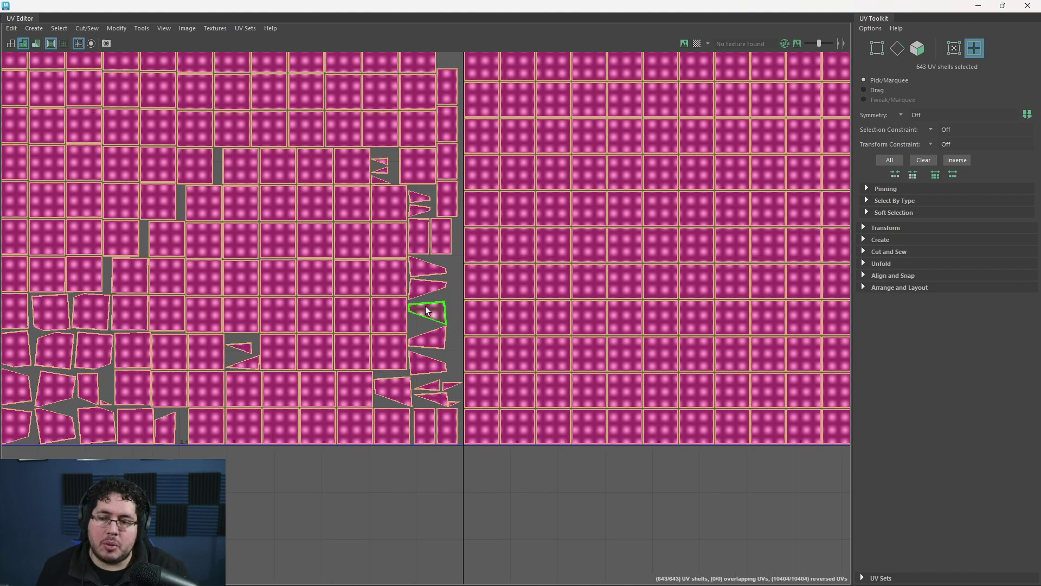
pyautogui.keyDown('alt'); pyautogui.moveTo(417, 277); pyautogui.dragTo(553, 361, button='middle'); pyautogui.keyUp('alt')
pyautogui.scroll(-3, 545, 359)
pyautogui.moveTo(405, 234); pyautogui.dragTo(406, 189, button='right')
pyautogui.scroll(-3, 556, 311)
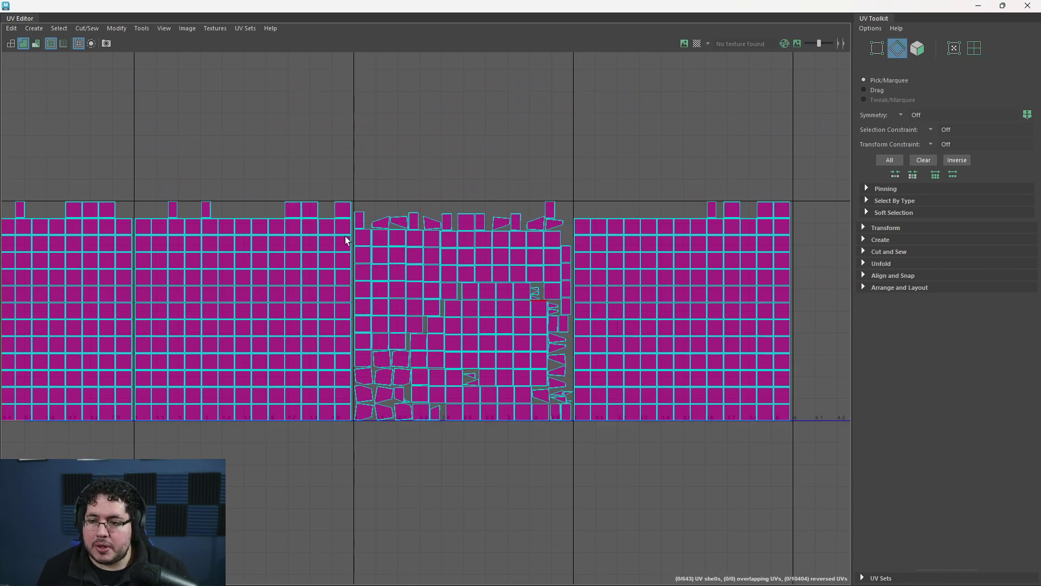
pyautogui.scroll(-2, 659, 160)
pyautogui.keyDown('alt'); pyautogui.moveTo(268, 217); pyautogui.dragTo(404, 233, button='middle'); pyautogui.keyUp('alt')
pyautogui.scroll(5, 369, 255)
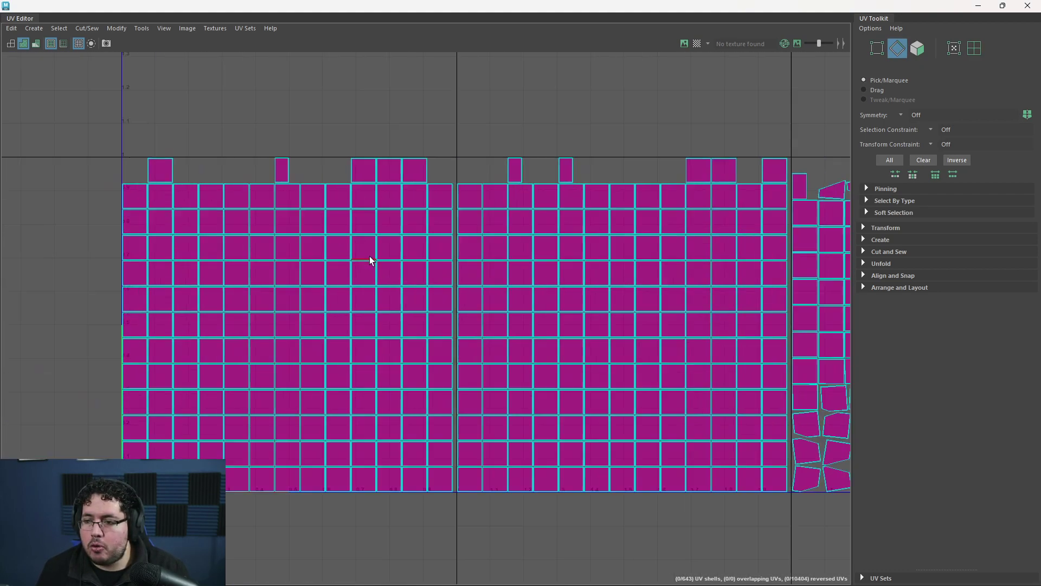
pyautogui.scroll(-1, 573, 261)
pyautogui.keyDown('alt'); pyautogui.moveTo(578, 251); pyautogui.dragTo(478, 210, button='middle'); pyautogui.keyUp('alt')
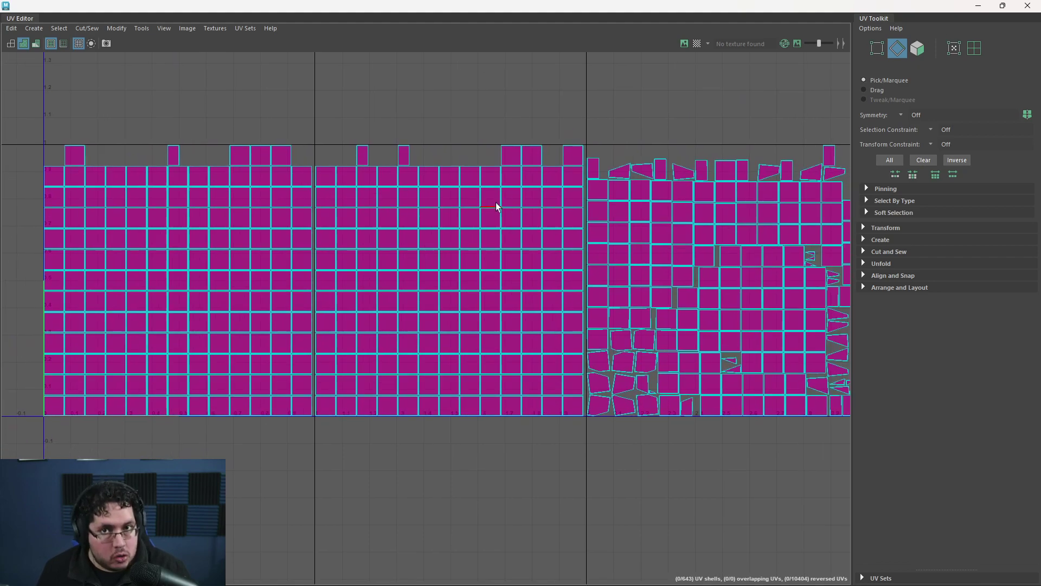
# Close the UV Editor and return the floor mesh to object mode within the full scene
pyautogui.click(1026, 9)
pyautogui.moveTo(595, 236); pyautogui.dragTo(645, 209, button='right')
pyautogui.scroll(-2, 645, 249)
pyautogui.keyDown('alt'); pyautogui.moveTo(645, 249); pyautogui.dragTo(760, 362, button='right'); pyautogui.keyUp('alt')
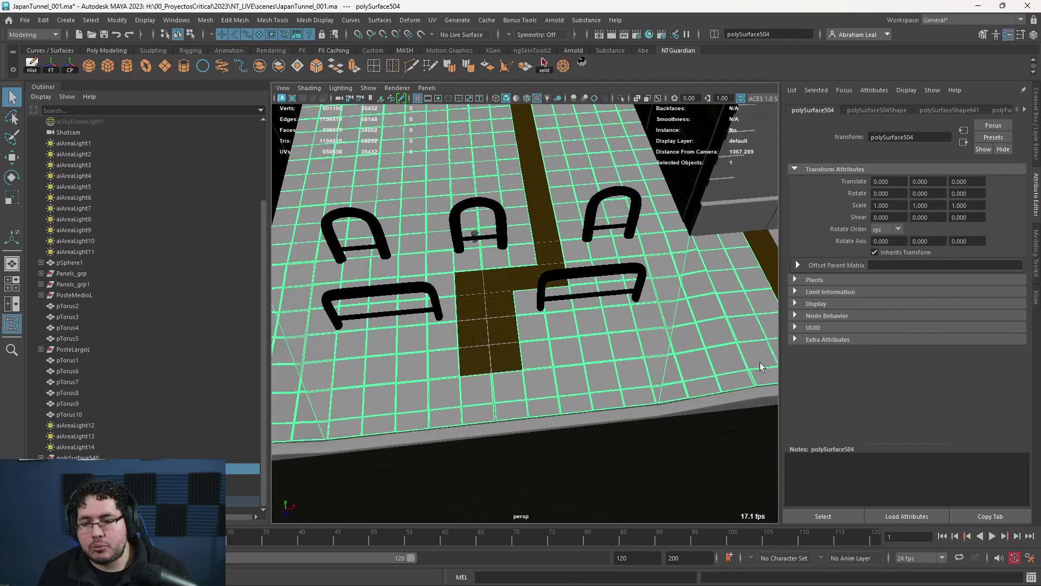
pyautogui.keyDown('alt'); pyautogui.moveTo(760, 362); pyautogui.dragTo(606, 353); pyautogui.keyUp('alt')
pyautogui.keyDown('alt'); pyautogui.moveTo(606, 354); pyautogui.dragTo(451, 277, button='right'); pyautogui.keyUp('alt')
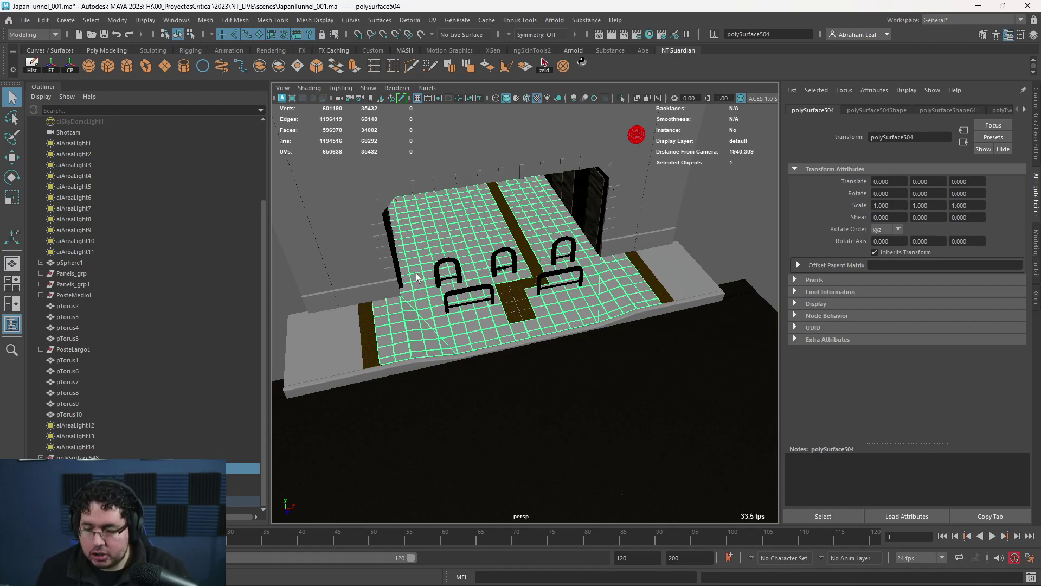
# Export the selected floor mesh as an FBX file named Tile into the project's assets/Tunnel folder
pyautogui.click(26, 21)
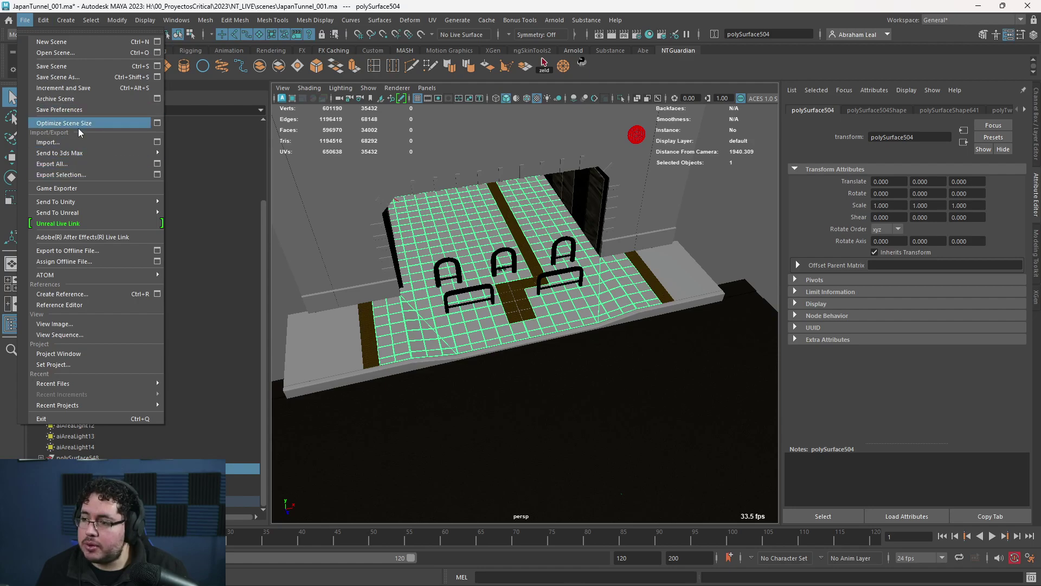
pyautogui.click(87, 172)
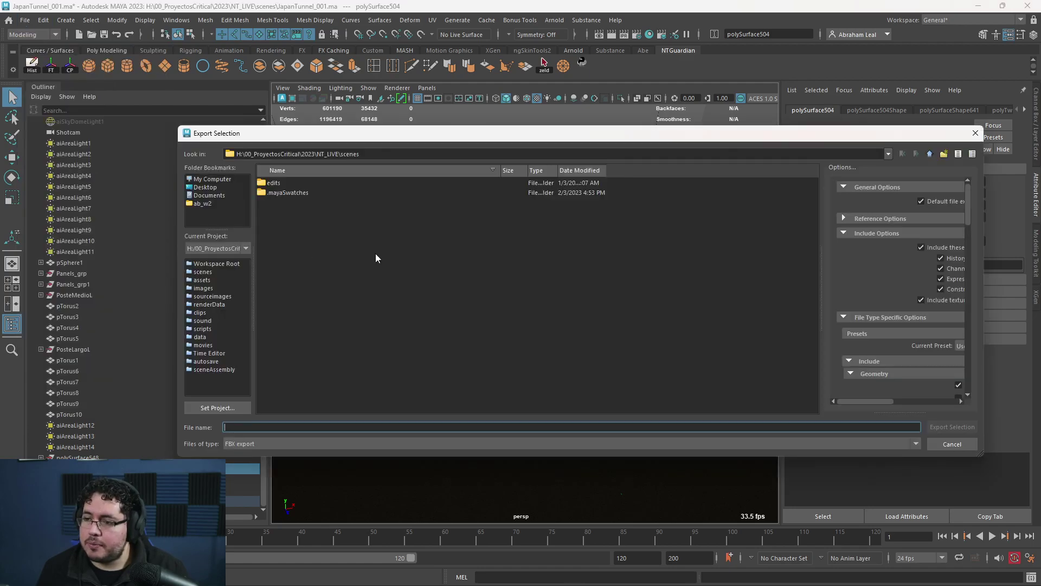
pyautogui.click(206, 279)
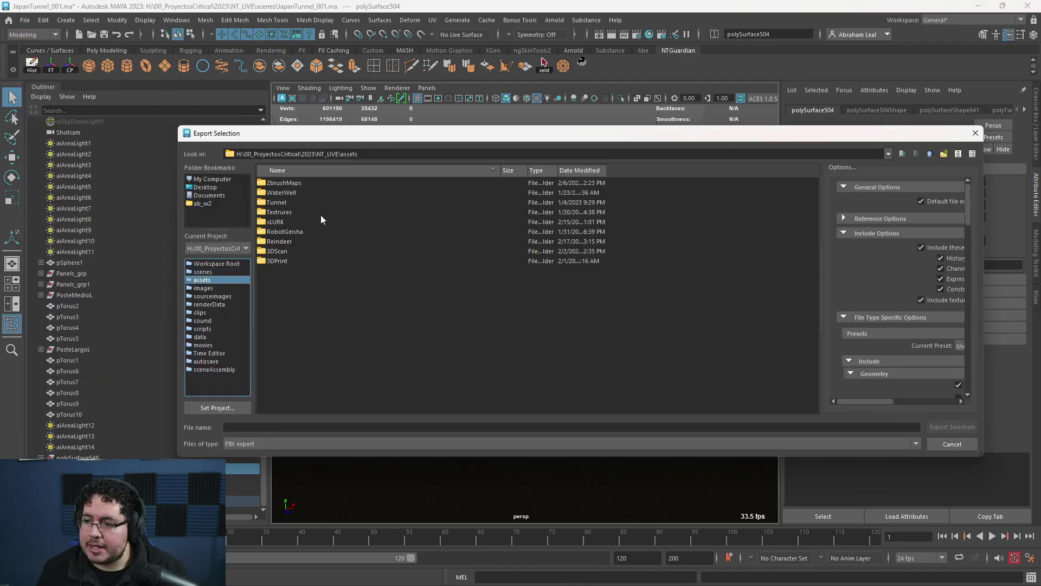
pyautogui.doubleClick(278, 203)
pyautogui.click(288, 427)
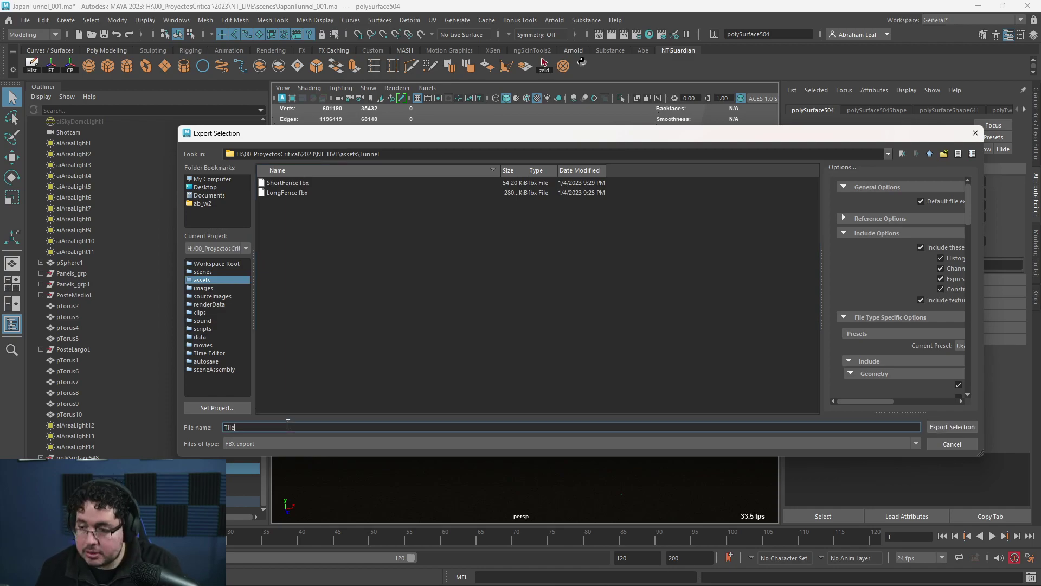
pyautogui.press('Return')
# Launch Adobe Substance 3D Painter to texture the exported floor
pyautogui.press('super')
pyautogui.write('sub')
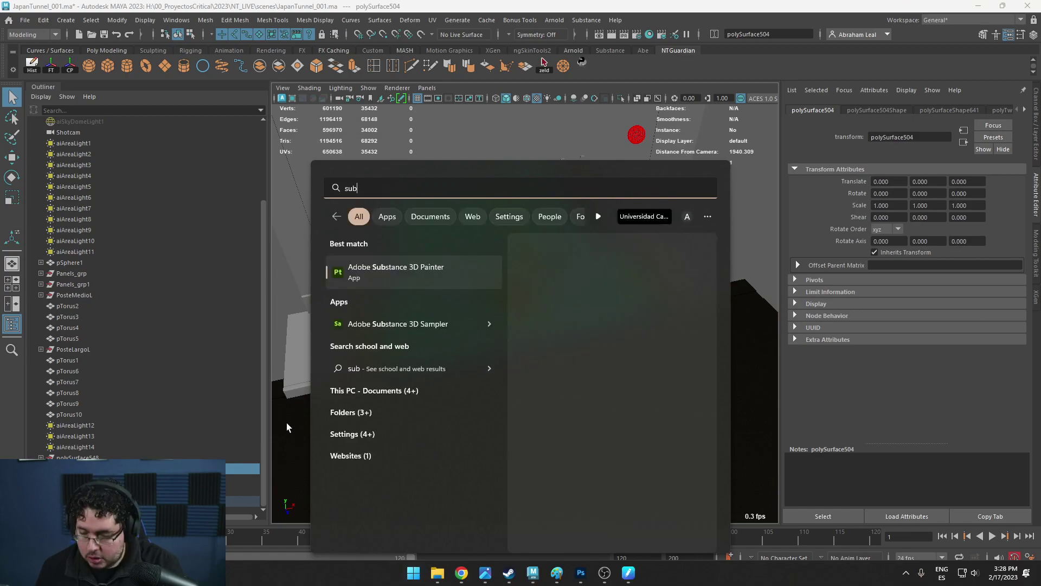
pyautogui.press('Return')
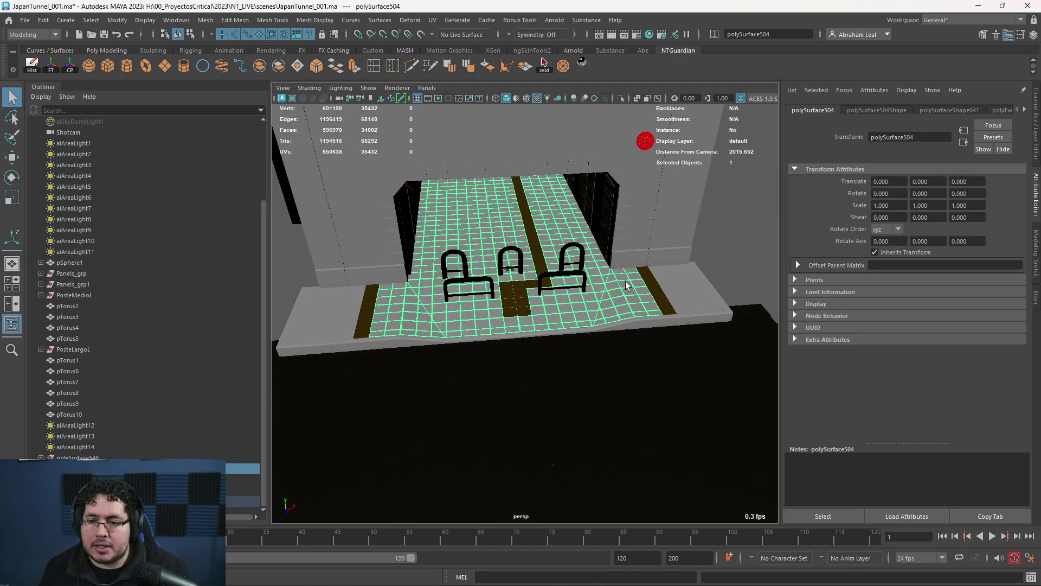
pyautogui.keyDown('alt'); pyautogui.moveTo(625, 285); pyautogui.dragTo(677, 316, button='right'); pyautogui.keyUp('alt')
pyautogui.moveTo(677, 316)
pyautogui.keyDown('alt'); pyautogui.mouseDown()
pyautogui.moveTo(672, 342)
pyautogui.moveTo(616, 301)
pyautogui.moveTo(626, 322)
pyautogui.moveTo(597, 304)
pyautogui.mouseUp(); pyautogui.keyUp('alt')
pyautogui.scroll(-5, 597, 304)
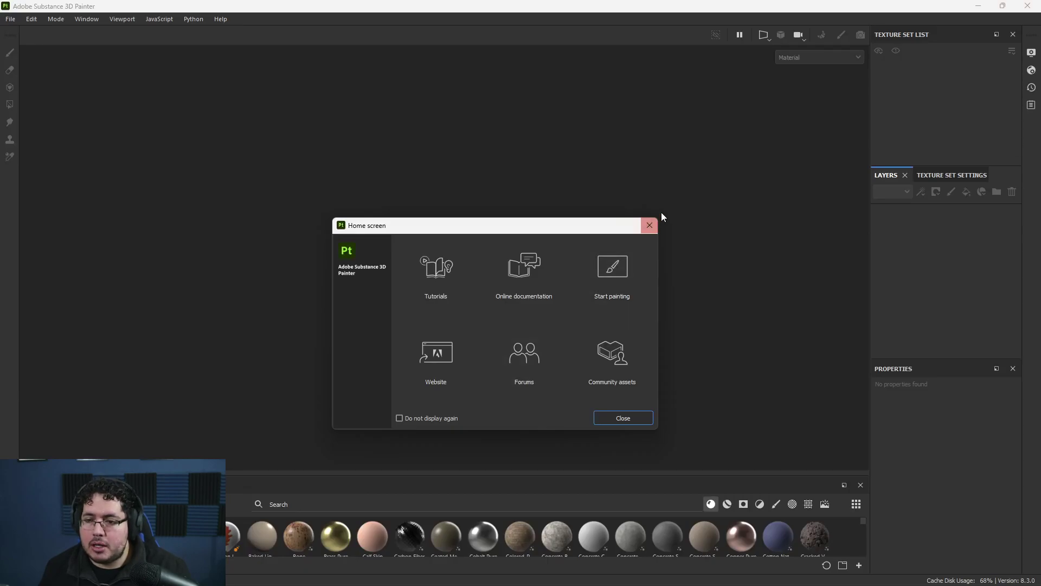
# Dismiss the home screen, start a new project and choose Tiles.fbx from the project's assets/Tunnel folder as its mesh
pyautogui.click(649, 225)
pyautogui.click(19, 22)
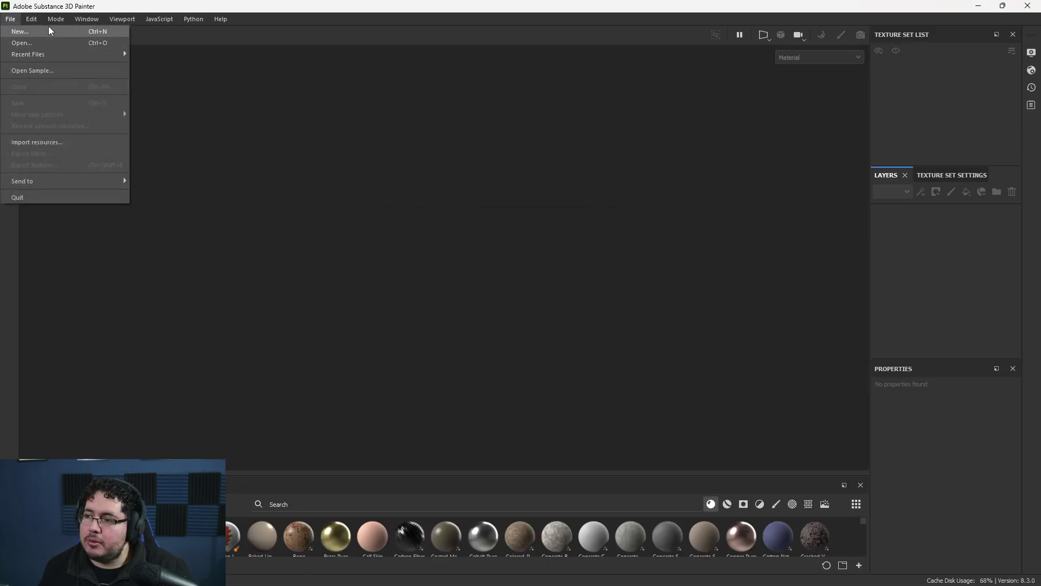
pyautogui.click(49, 31)
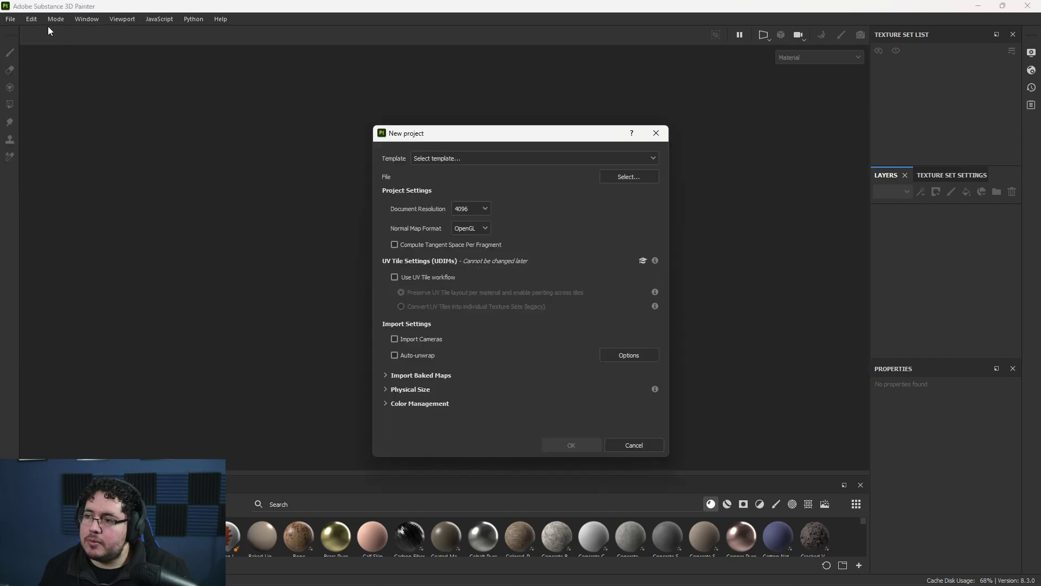
pyautogui.click(504, 162)
pyautogui.click(385, 148)
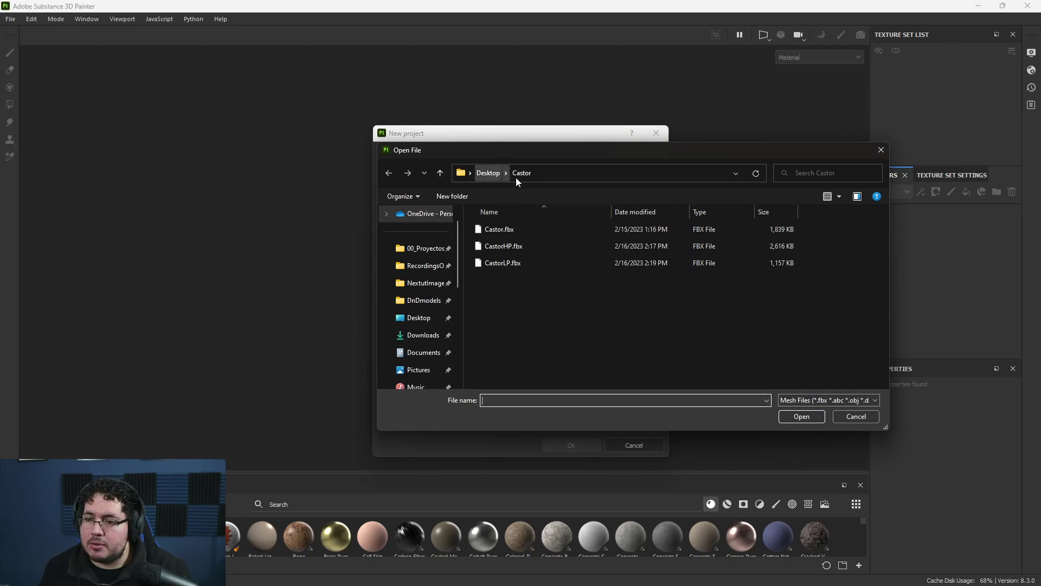
pyautogui.scroll(-3, 432, 310)
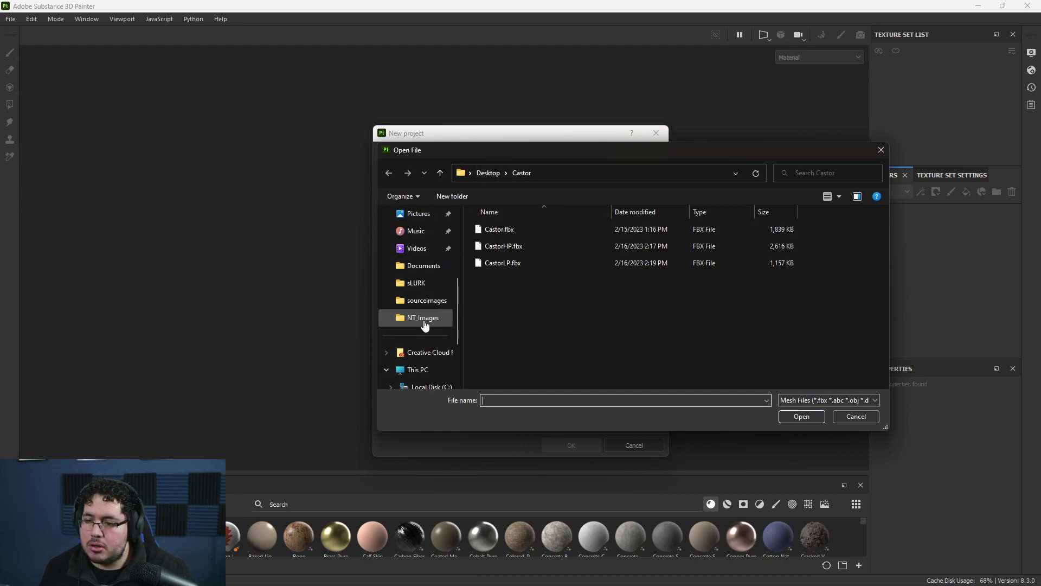
pyautogui.click(423, 318)
pyautogui.click(630, 172)
pyautogui.doubleClick(478, 233)
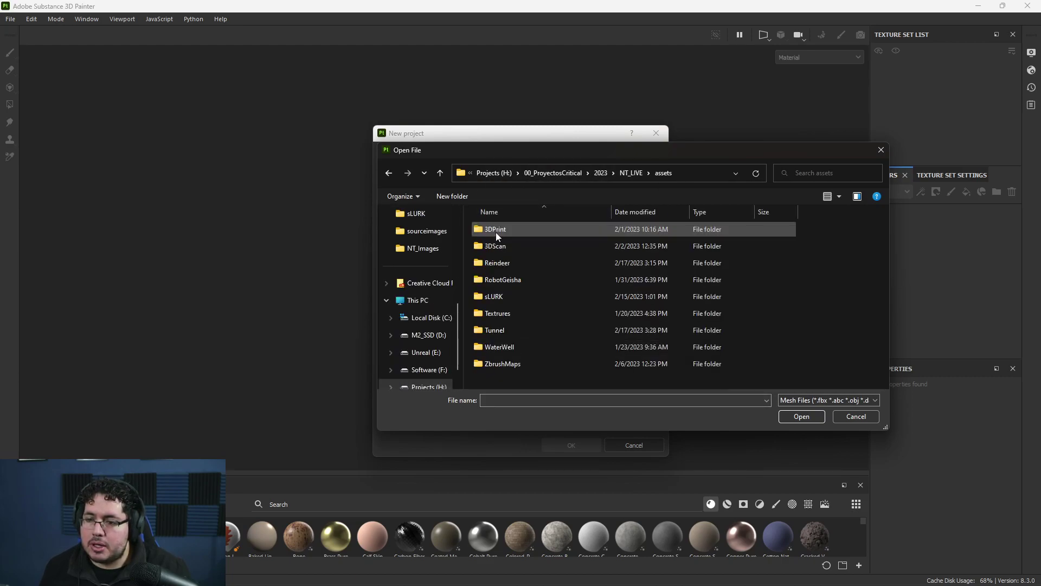
pyautogui.doubleClick(506, 329)
pyautogui.doubleClick(508, 264)
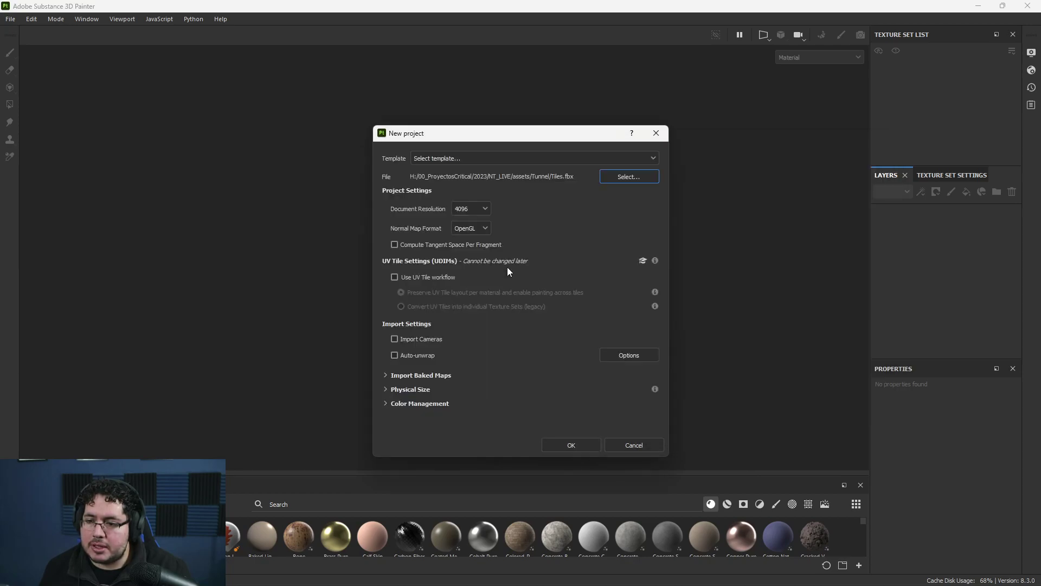
# Create the project at 2048 document resolution with the UV Tile workflow preserving the layout per material
pyautogui.click(470, 209)
pyautogui.click(466, 264)
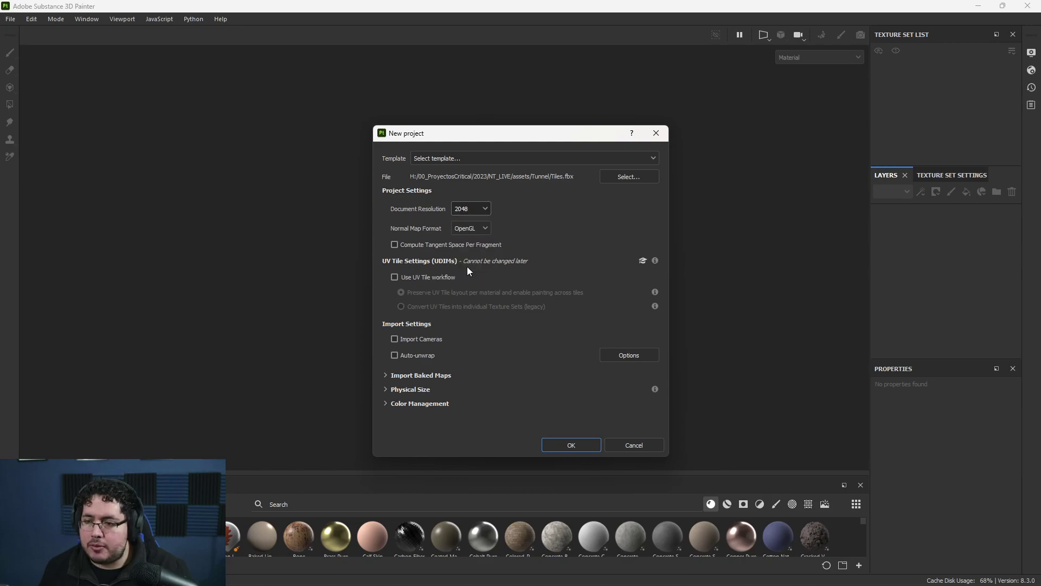
pyautogui.click(408, 277)
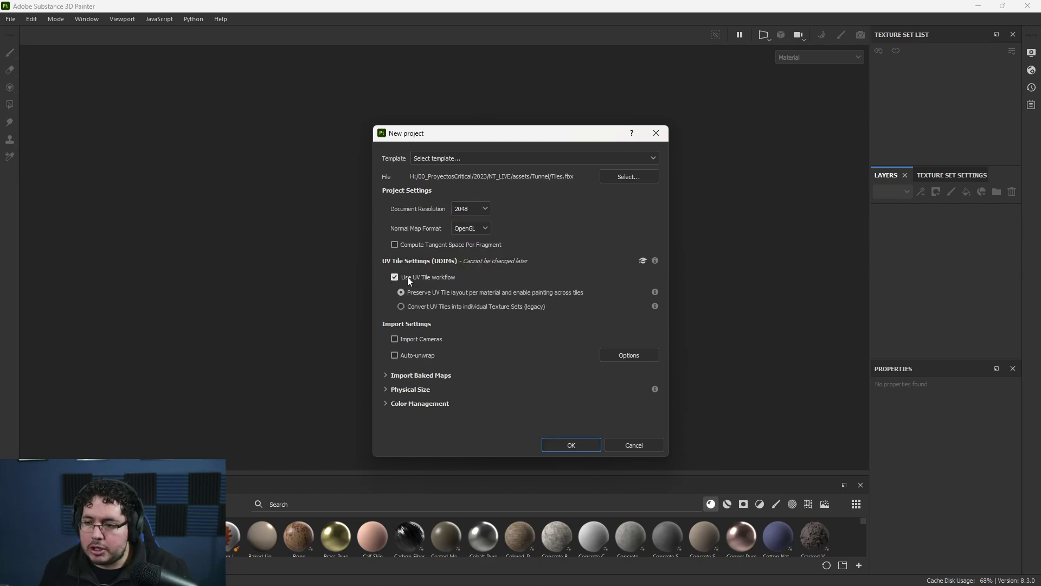
pyautogui.click(556, 445)
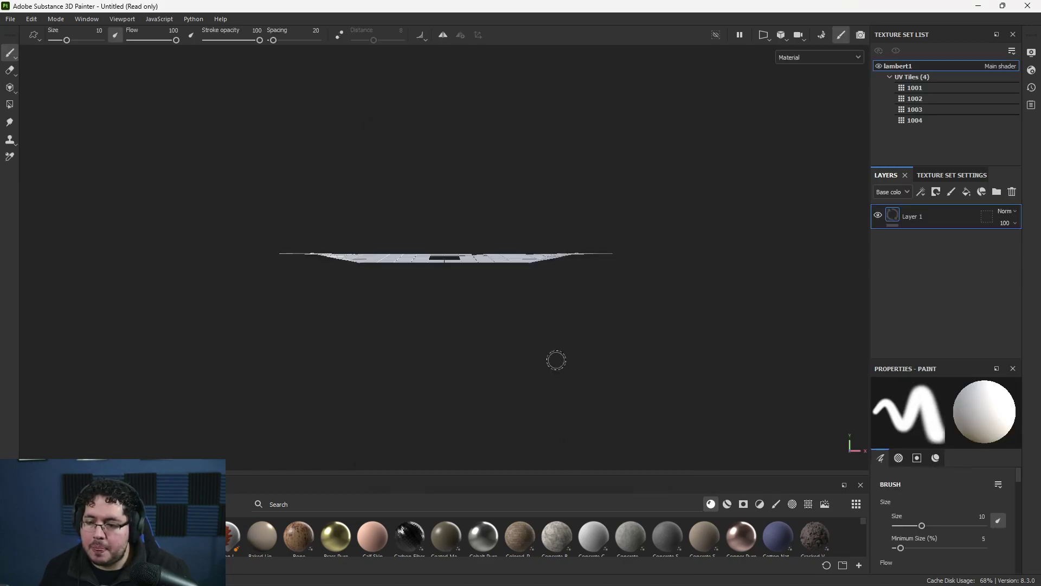
# Enlarge the asset library area and examine the imported floor mesh, its tile gaps and the cut-out
pyautogui.moveTo(571, 475); pyautogui.dragTo(568, 387)
pyautogui.keyDown('alt'); pyautogui.moveTo(567, 228); pyautogui.dragTo(562, 307); pyautogui.keyUp('alt')
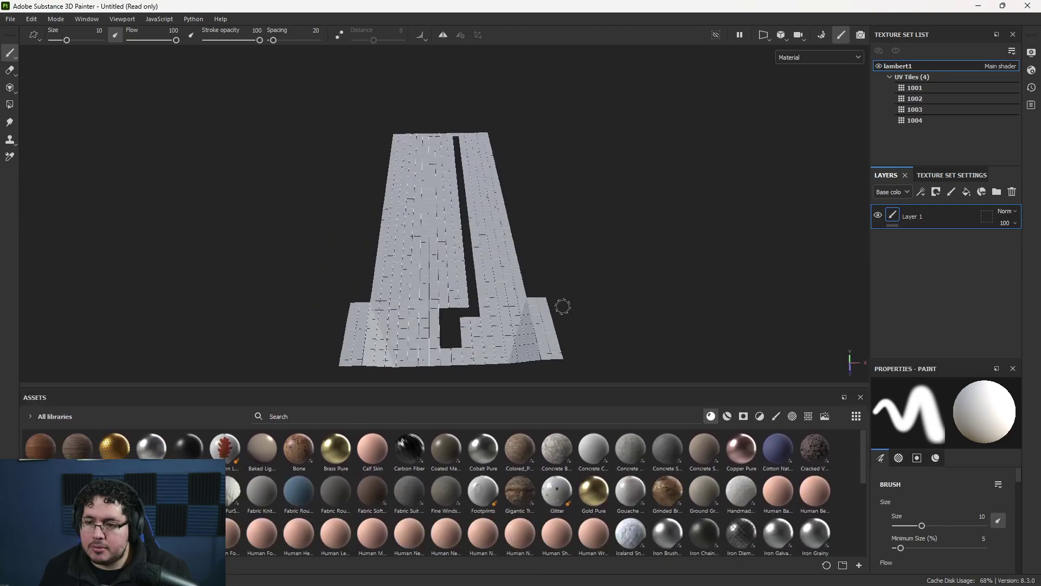
pyautogui.scroll(1, 562, 307)
pyautogui.keyDown('alt'); pyautogui.moveTo(564, 301); pyautogui.dragTo(575, 253, button='middle'); pyautogui.keyUp('alt')
pyautogui.scroll(3, 575, 253)
pyautogui.keyDown('alt'); pyautogui.moveTo(444, 282); pyautogui.dragTo(511, 194, button='middle'); pyautogui.keyUp('alt')
pyautogui.scroll(3, 549, 260)
pyautogui.scroll(-1, 372, 235)
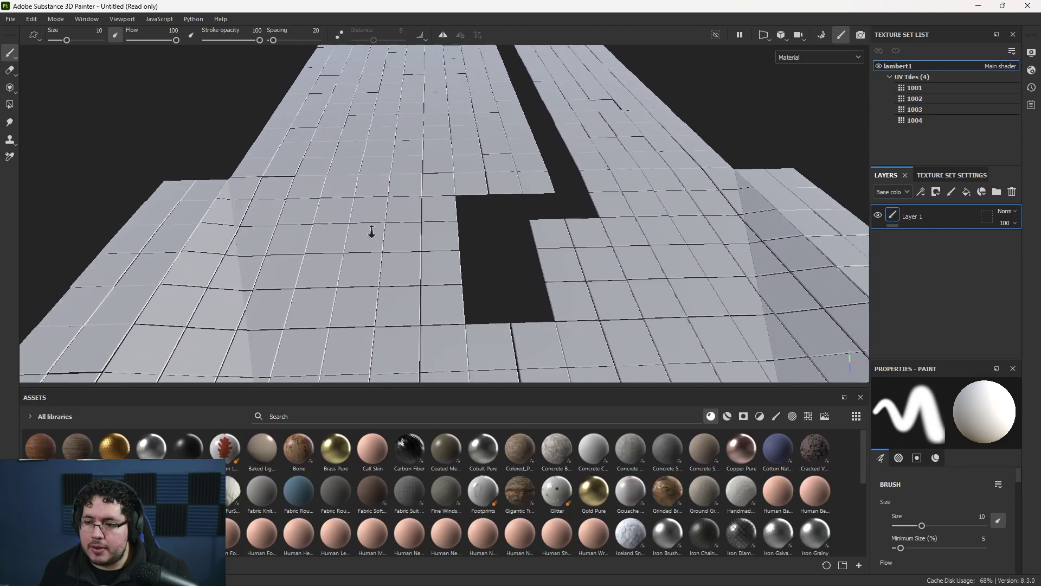
pyautogui.scroll(-2, 704, 291)
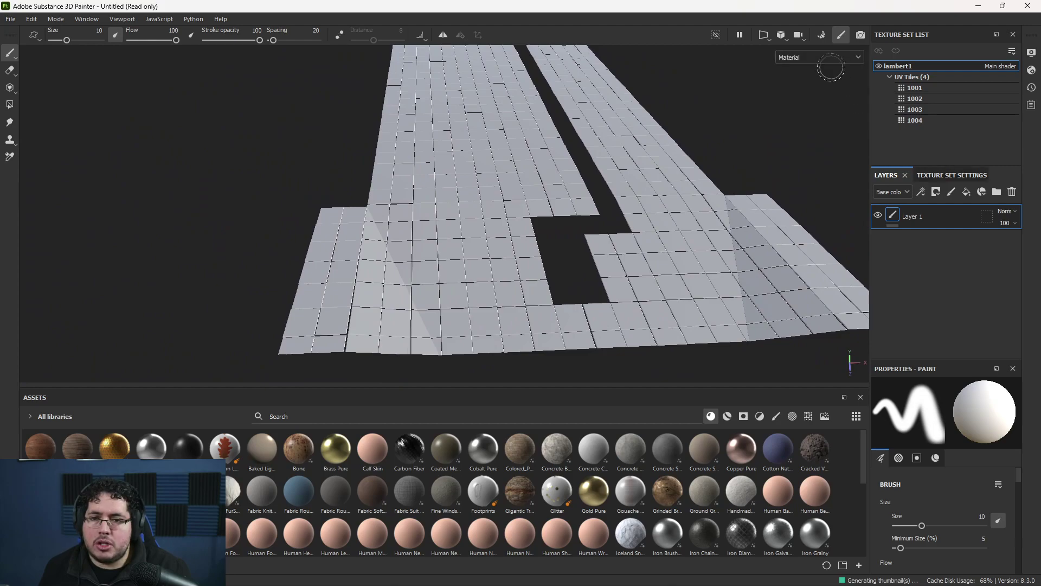
# Bake the mesh maps for all four UV tiles at an output size of 2048 and return to painting mode
pyautogui.click(822, 35)
pyautogui.click(236, 73)
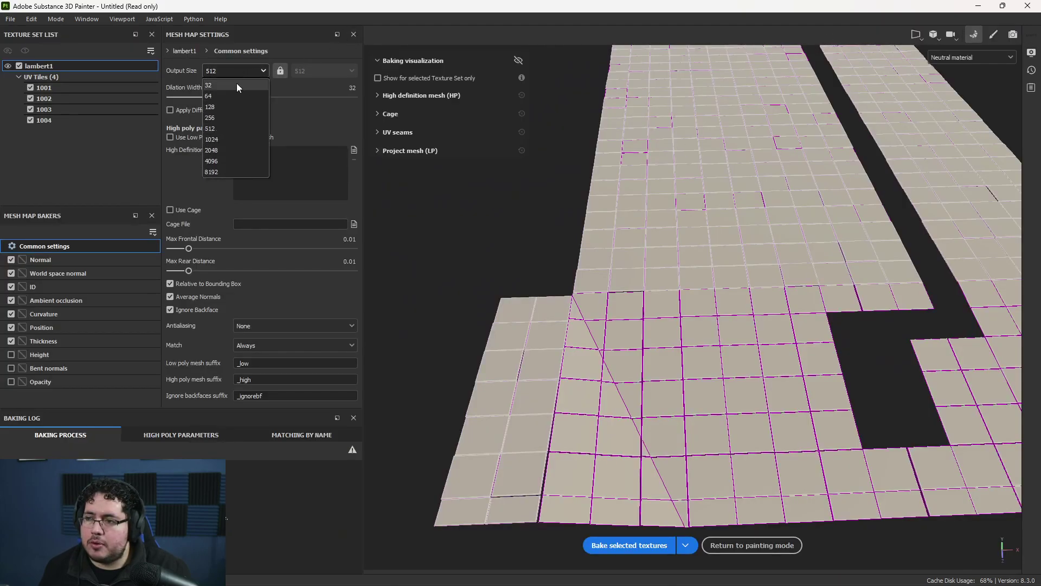
pyautogui.click(231, 151)
pyautogui.click(629, 545)
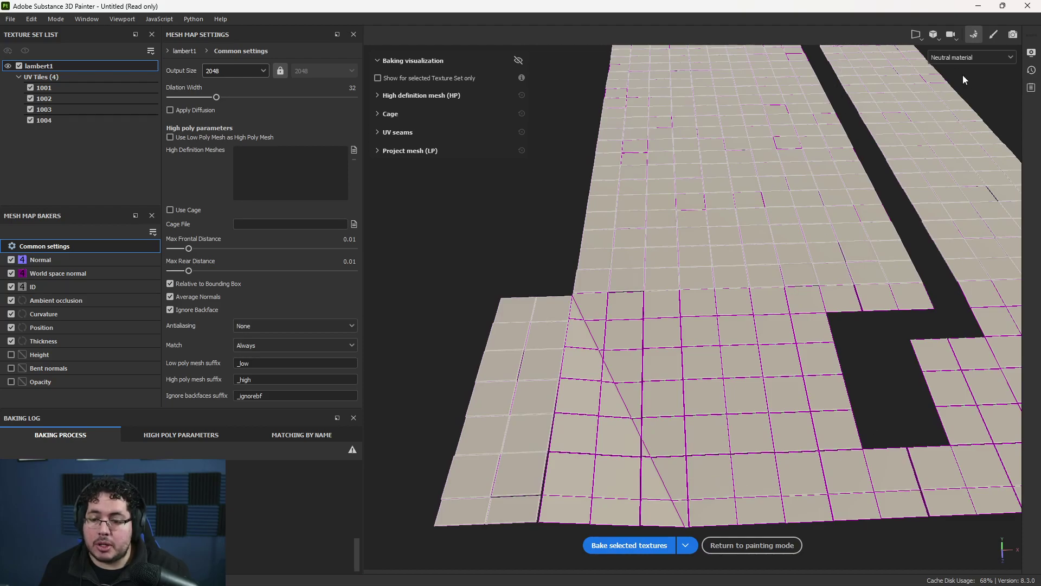
pyautogui.click(993, 35)
# Add the Concrete Dusty material as a fill layer above Layer 1, covering the floor tiles
pyautogui.scroll(5, 717, 295)
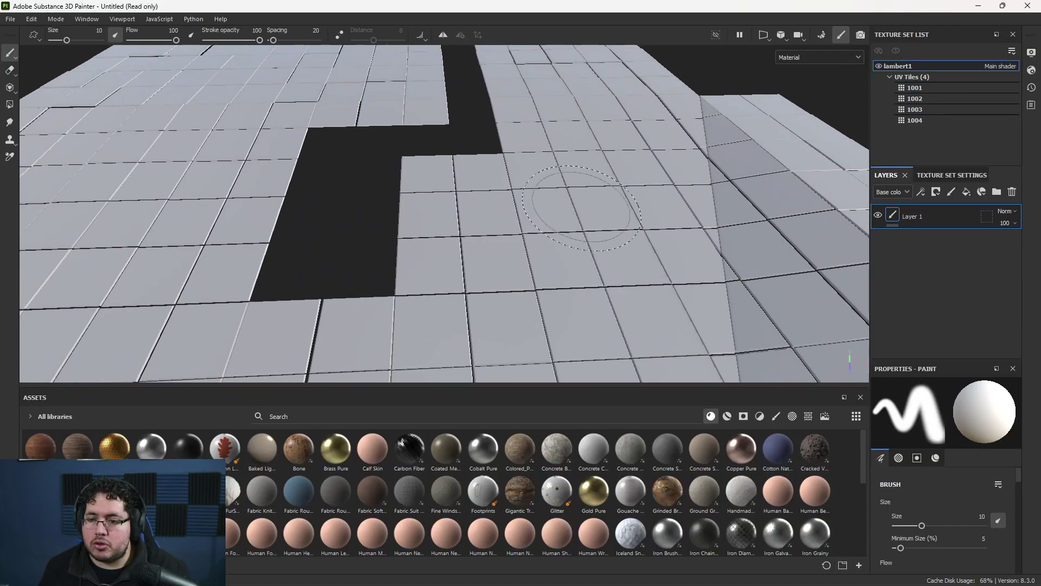
pyautogui.keyDown('alt'); pyautogui.moveTo(583, 188); pyautogui.dragTo(656, 293, button='right'); pyautogui.keyUp('alt')
pyautogui.keyDown('alt'); pyautogui.moveTo(770, 217); pyautogui.dragTo(339, 225, button='right'); pyautogui.keyUp('alt')
pyautogui.keyDown('alt'); pyautogui.moveTo(599, 249); pyautogui.dragTo(413, 157, button='right'); pyautogui.keyUp('alt')
pyautogui.keyDown('alt'); pyautogui.moveTo(413, 157); pyautogui.dragTo(440, 249, button='middle'); pyautogui.keyUp('alt')
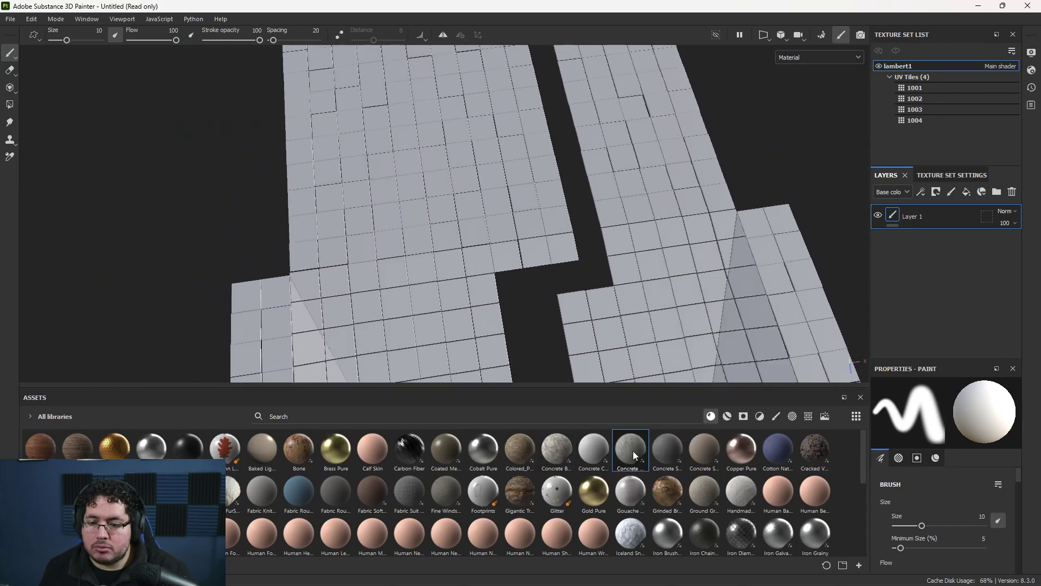
pyautogui.moveTo(633, 451); pyautogui.dragTo(895, 212)
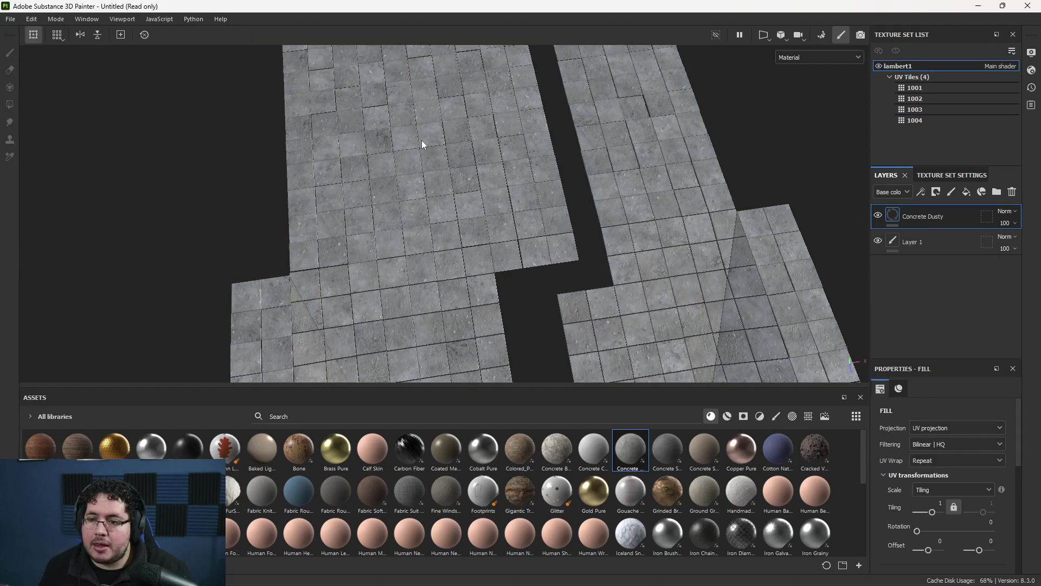
# Examine the concrete's scale and surface detail across the floor tiles, up close and at a low angle
pyautogui.scroll(6, 421, 140)
pyautogui.keyDown('alt'); pyautogui.moveTo(440, 172); pyautogui.dragTo(391, 147); pyautogui.keyUp('alt')
pyautogui.scroll(-6, 339, 190)
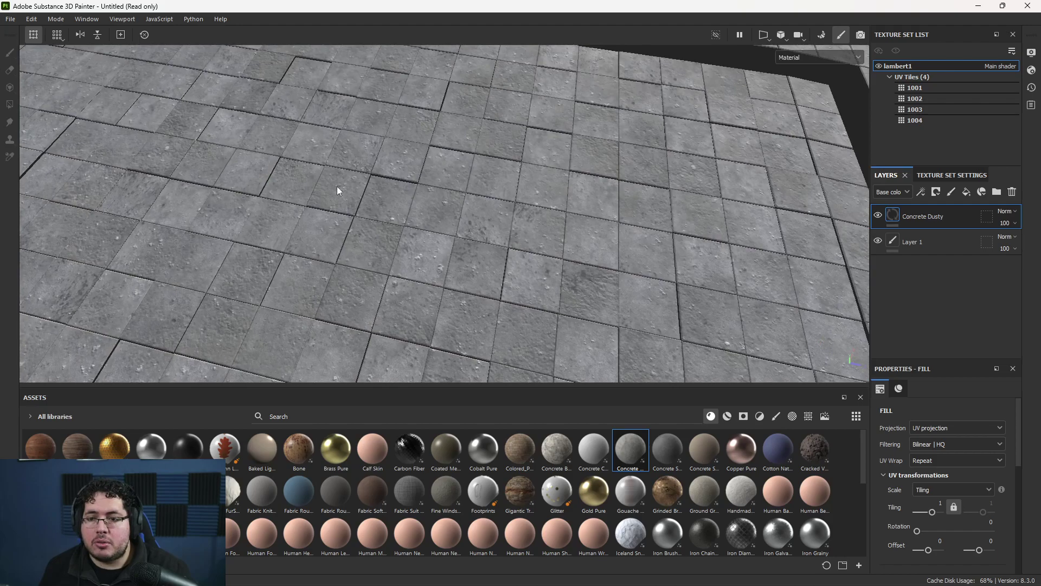
pyautogui.keyDown('alt'); pyautogui.moveTo(339, 190); pyautogui.dragTo(128, 121); pyautogui.keyUp('alt')
pyautogui.scroll(-2, 509, 269)
pyautogui.keyDown('alt'); pyautogui.moveTo(510, 269); pyautogui.dragTo(422, 238, button='middle'); pyautogui.keyUp('alt')
pyautogui.scroll(2, 422, 237)
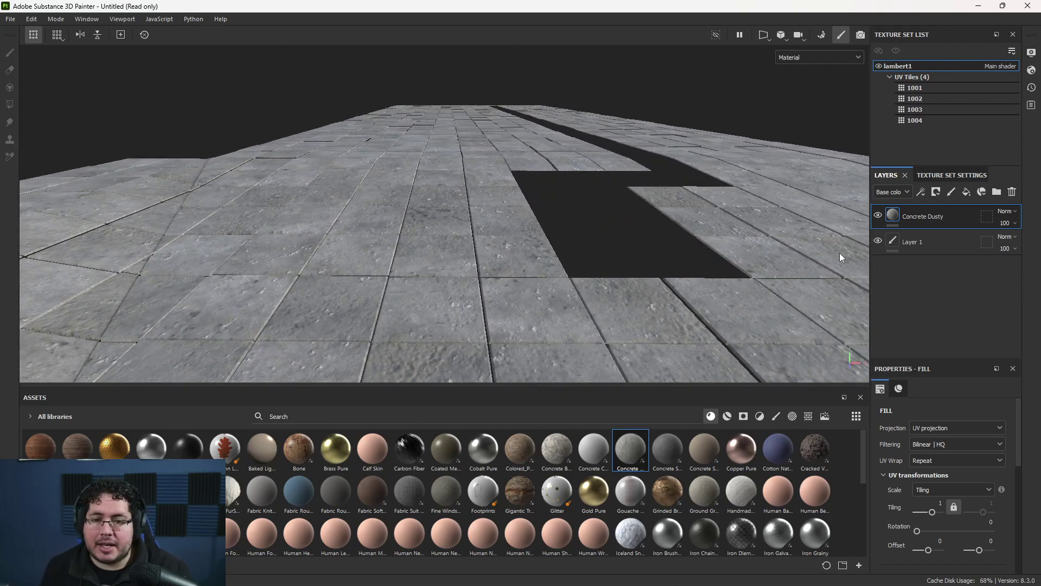
pyautogui.keyDown('alt'); pyautogui.moveTo(623, 260); pyautogui.dragTo(698, 285); pyautogui.keyUp('alt')
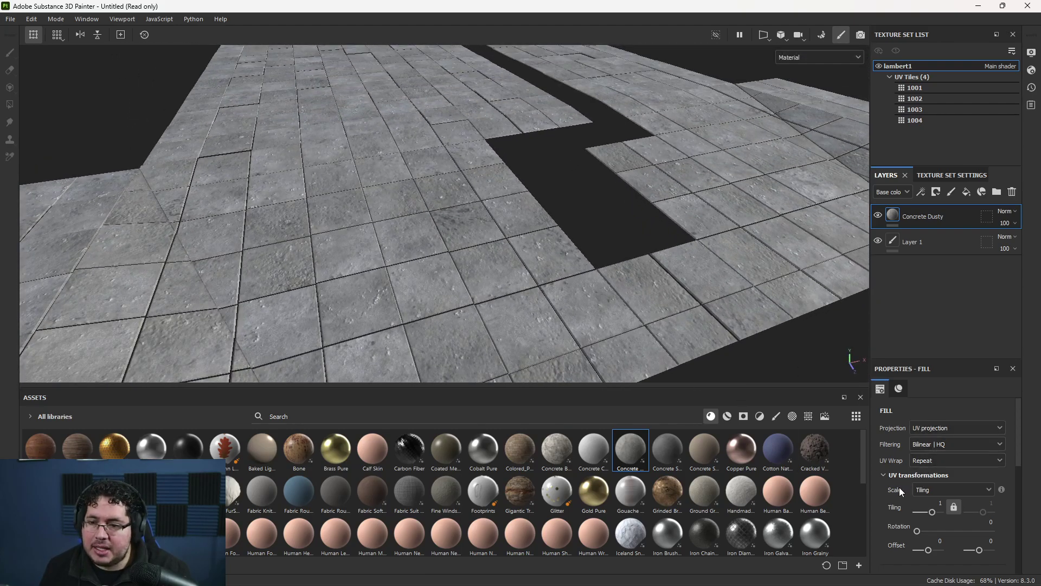
# Set the Concrete Dusty fill's UV tiling to 3 and check the texture density on the tiles
pyautogui.moveTo(929, 515); pyautogui.dragTo(924, 515)
pyautogui.click(935, 502)
pyautogui.write('3')
pyautogui.press('Return')
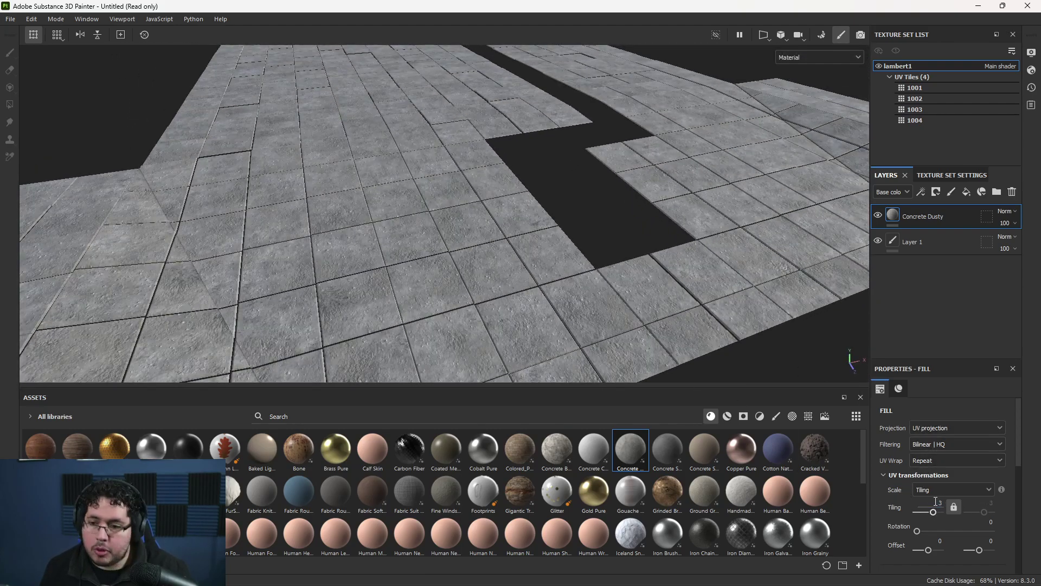
pyautogui.keyDown('alt'); pyautogui.moveTo(397, 181); pyautogui.dragTo(743, 354, button='right'); pyautogui.keyUp('alt')
pyautogui.keyDown('alt'); pyautogui.moveTo(665, 309); pyautogui.dragTo(421, 204, button='right'); pyautogui.keyUp('alt')
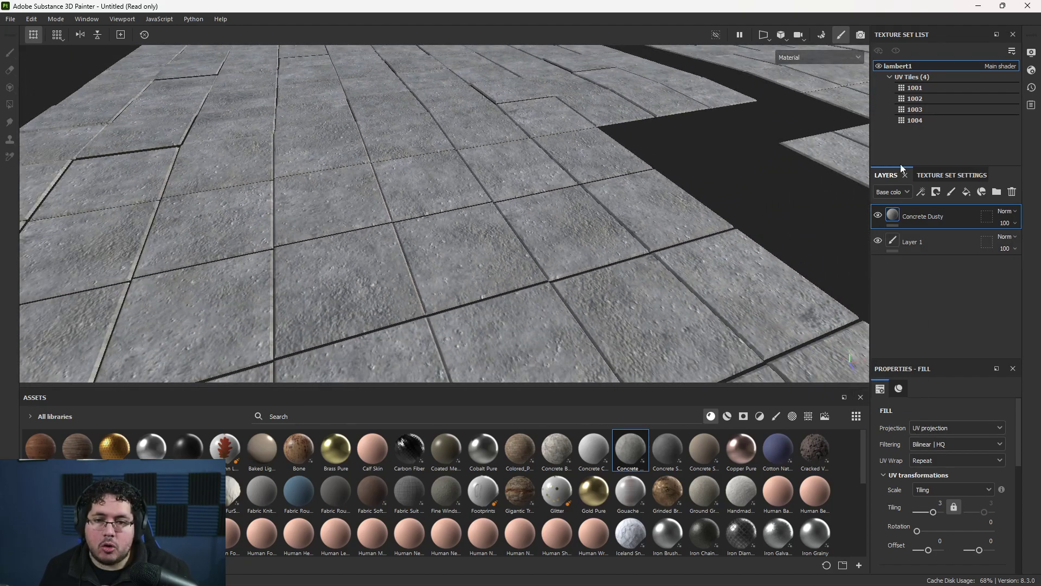
# Temporarily disable the Concrete Dusty fill's height channel to compare the tiles with and without surface relief
pyautogui.scroll(-3, 934, 448)
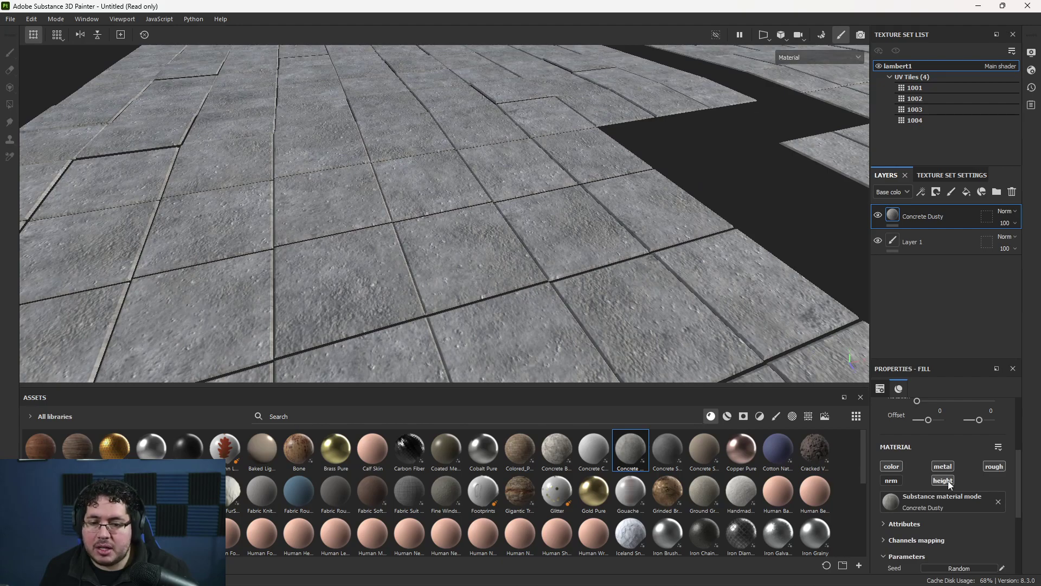
pyautogui.keyDown('alt'); pyautogui.moveTo(457, 197); pyautogui.dragTo(785, 249, button='right'); pyautogui.keyUp('alt')
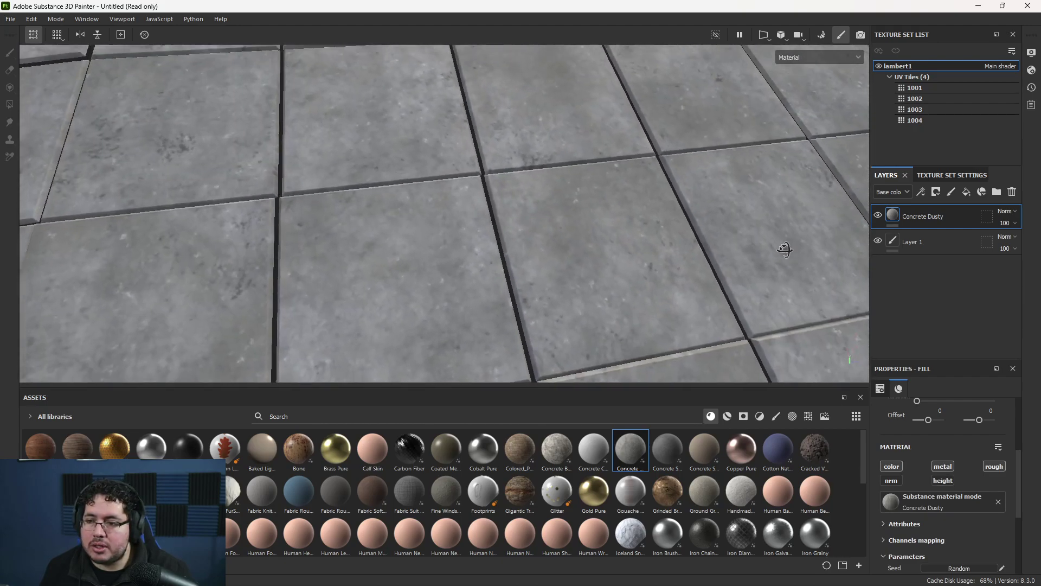
pyautogui.keyDown('alt'); pyautogui.moveTo(785, 249); pyautogui.dragTo(880, 435); pyautogui.keyUp('alt')
pyautogui.click(942, 480)
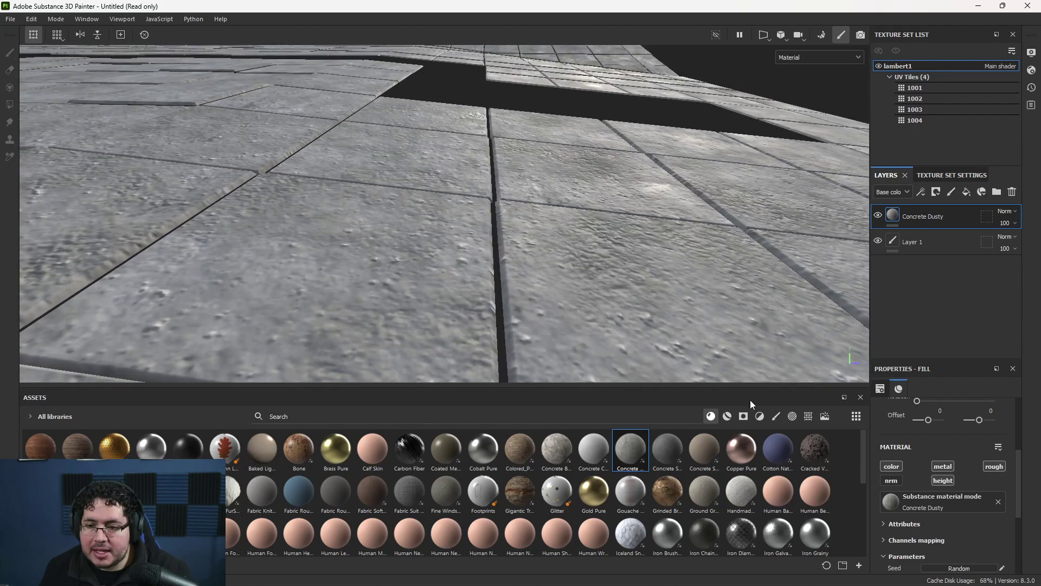
# Reduce the Concrete Dusty layer's opacity in the Height channel to 24 and check the softened relief across the floor
pyautogui.scroll(5, 910, 435)
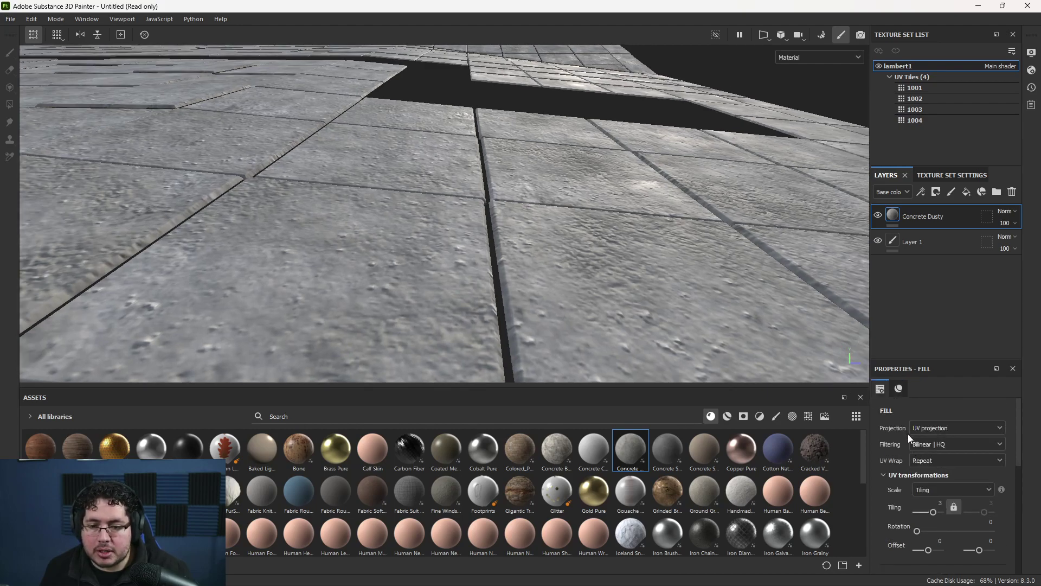
pyautogui.click(890, 190)
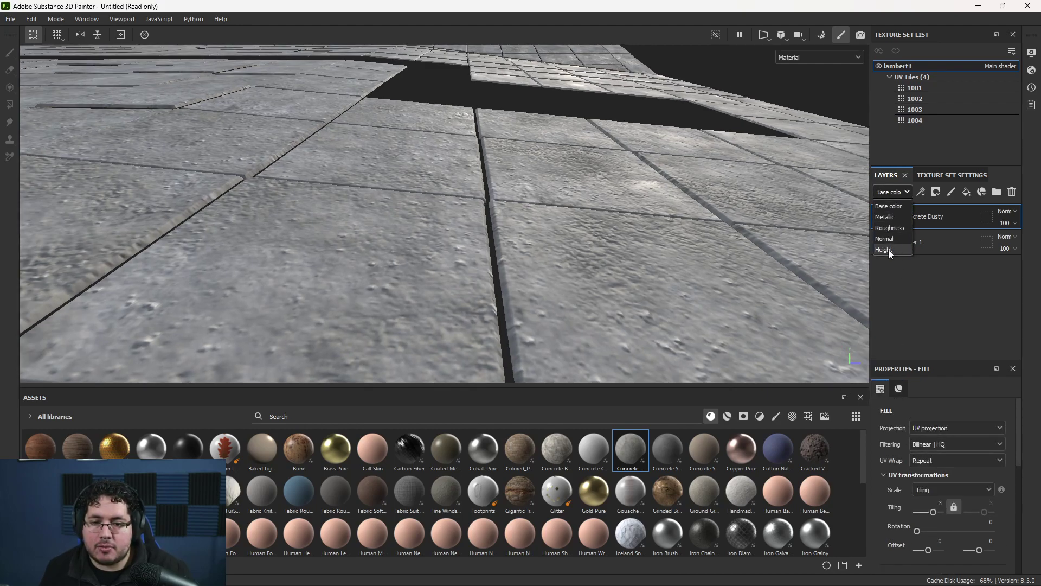
pyautogui.click(885, 249)
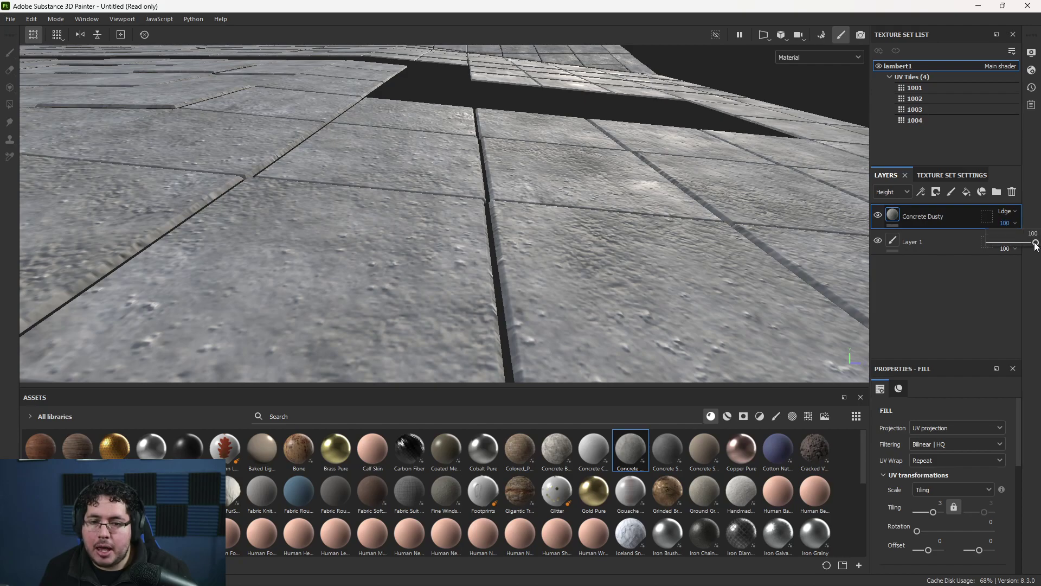
pyautogui.moveTo(1036, 245); pyautogui.dragTo(988, 243)
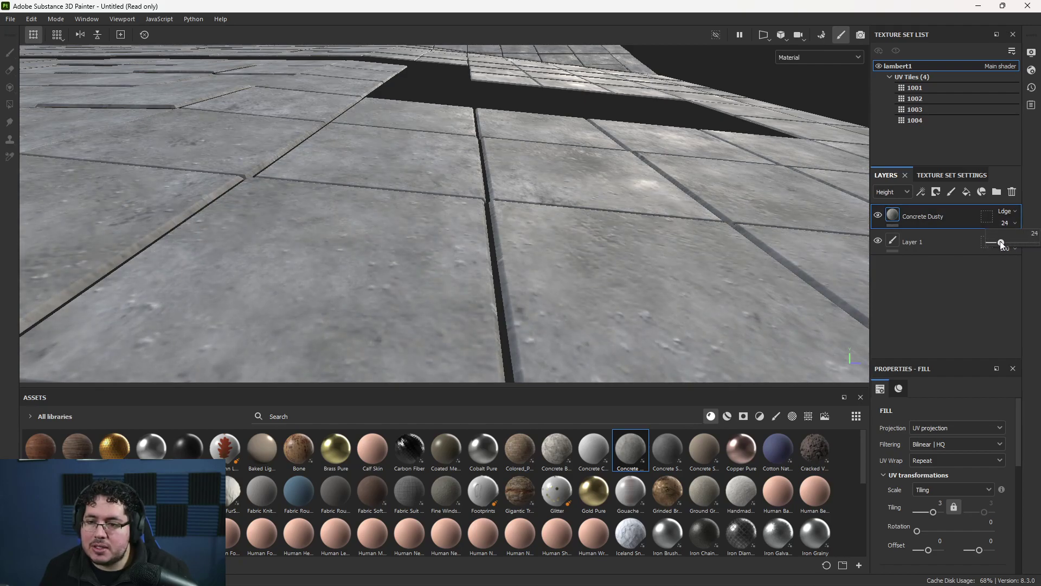
pyautogui.keyDown('alt'); pyautogui.moveTo(758, 231); pyautogui.dragTo(168, 158, button='right'); pyautogui.keyUp('alt')
pyautogui.keyDown('alt'); pyautogui.moveTo(168, 158); pyautogui.dragTo(385, 239); pyautogui.keyUp('alt')
pyautogui.keyDown('alt'); pyautogui.moveTo(386, 239); pyautogui.dragTo(228, 136, button='right'); pyautogui.keyUp('alt')
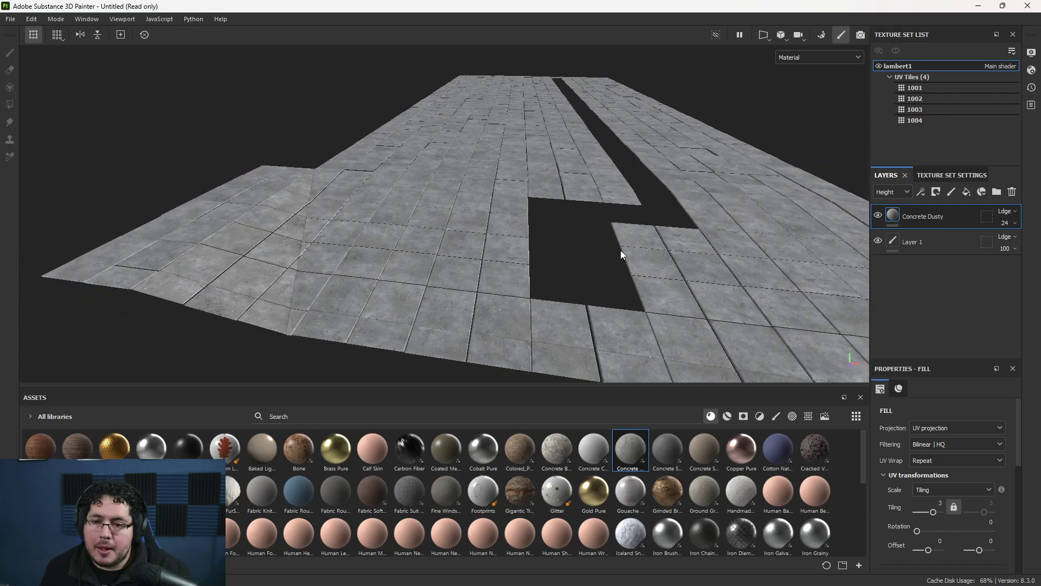
# Open the JapanSub reference image from the project's sourceimages folder and examine the tunnel's floor tiles up close
pyautogui.press('super')
pyautogui.click(427, 576)
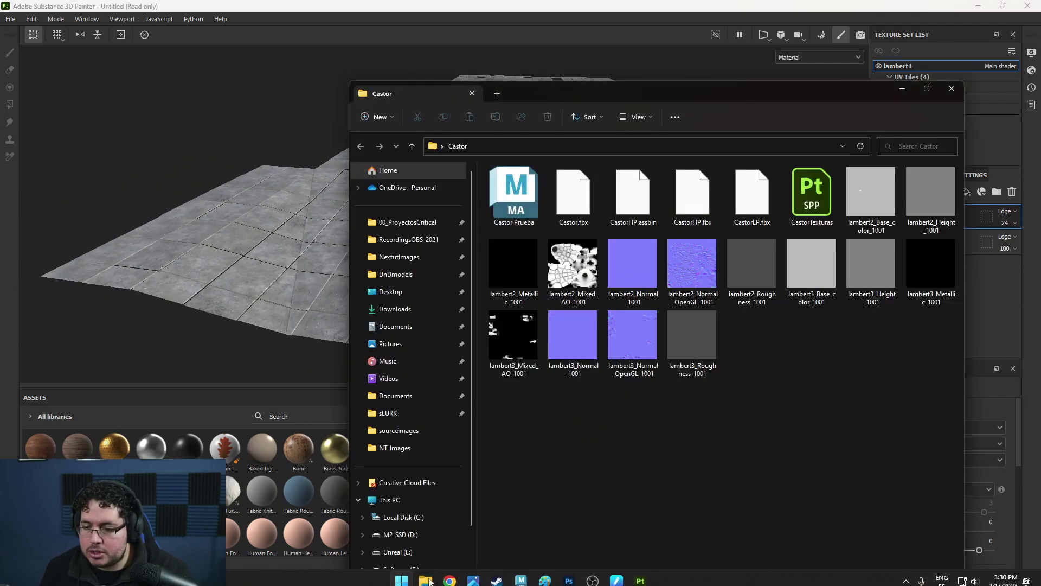
pyautogui.click(395, 448)
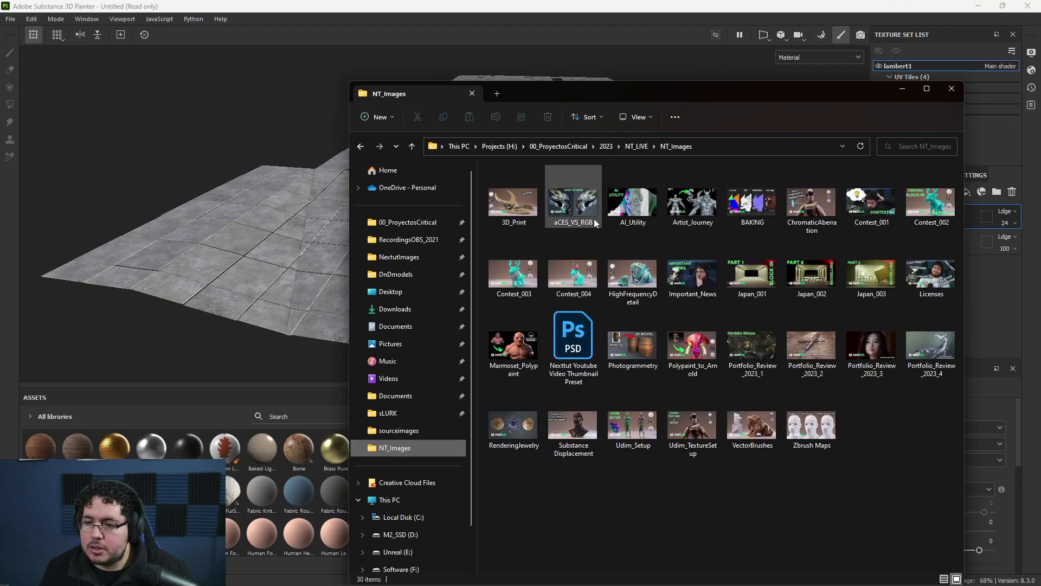
pyautogui.click(638, 146)
pyautogui.doubleClick(518, 405)
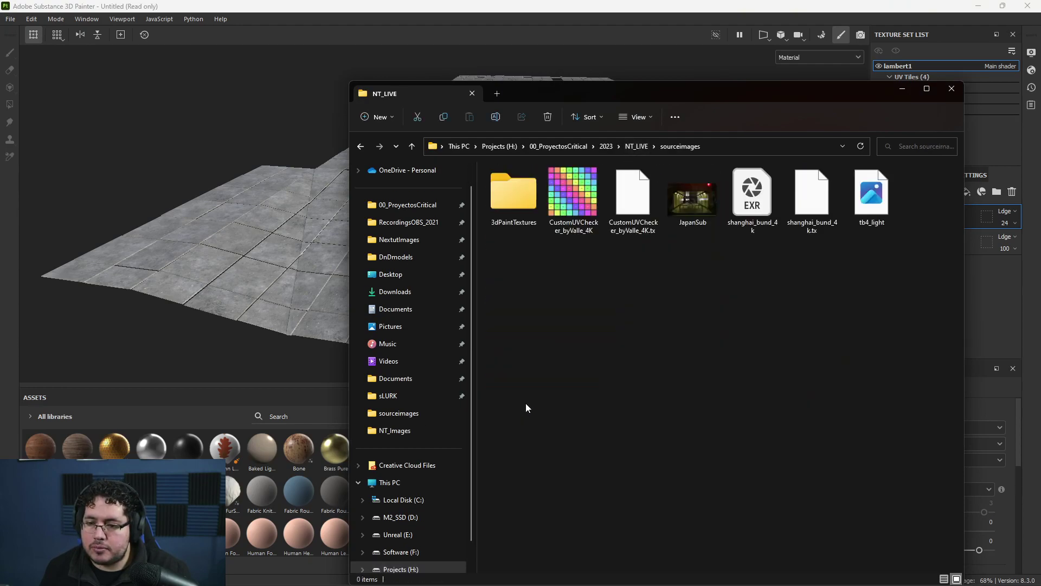
pyautogui.doubleClick(701, 214)
pyautogui.scroll(6, 686, 330)
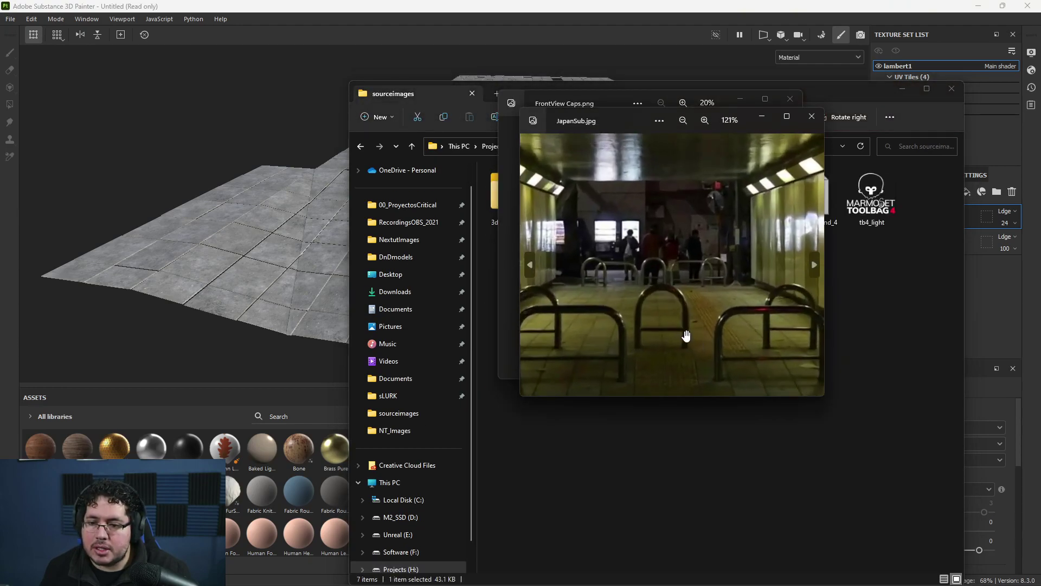
pyautogui.scroll(1, 723, 352)
pyautogui.moveTo(722, 351); pyautogui.dragTo(642, 323)
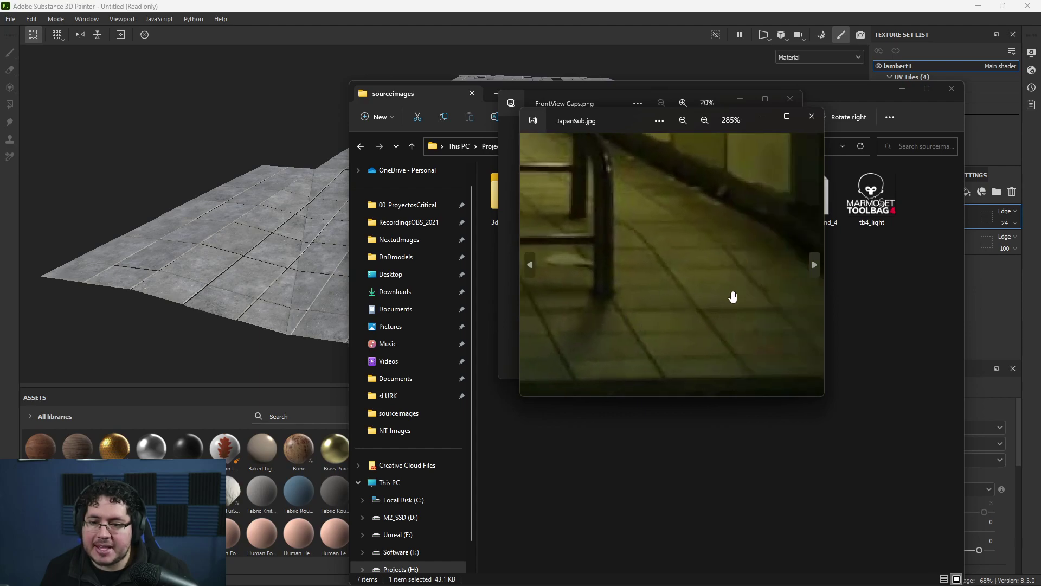
# Compare the reference photo with the floor in Substance 3D Painter, and add a fill layer above Concrete Dusty affecting only base color
pyautogui.scroll(-9, 759, 217)
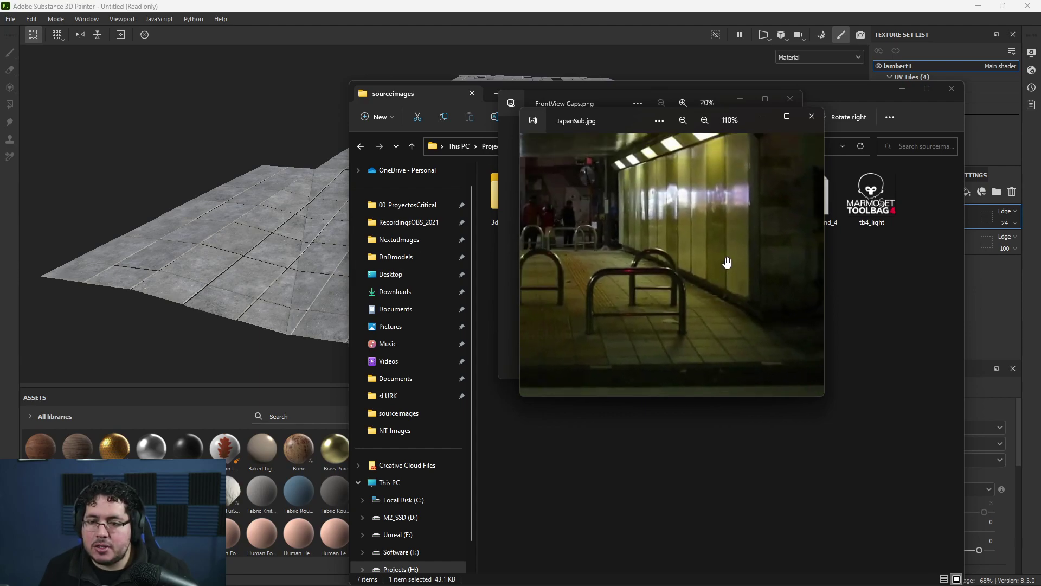
pyautogui.click(239, 344)
pyautogui.moveTo(351, 299)
pyautogui.keyDown('alt'); pyautogui.mouseDown()
pyautogui.moveTo(421, 281)
pyautogui.moveTo(557, 307)
pyautogui.moveTo(674, 231)
pyautogui.mouseUp(); pyautogui.keyUp('alt')
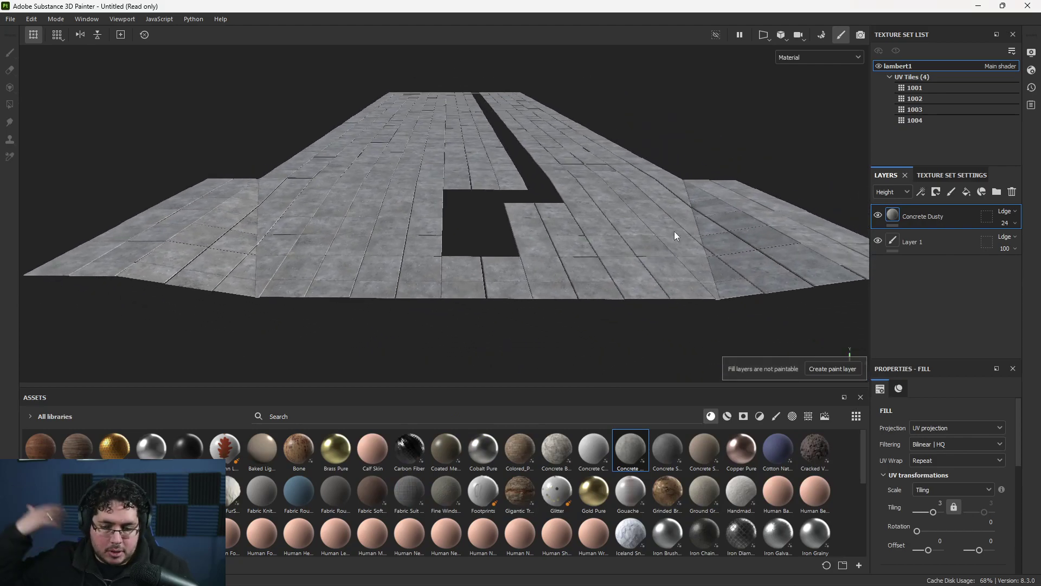
pyautogui.scroll(-3, 962, 469)
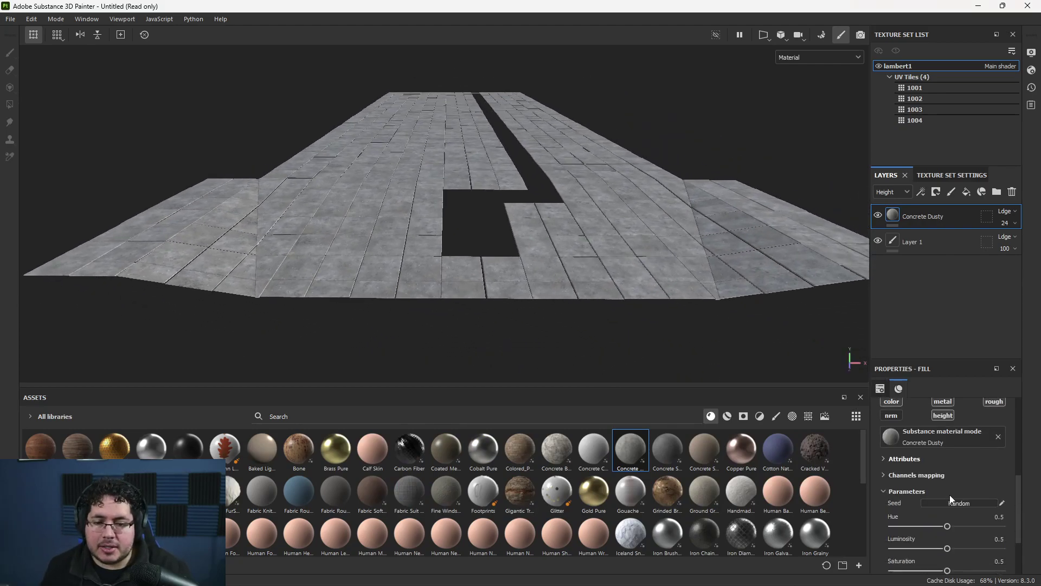
pyautogui.click(965, 191)
pyautogui.scroll(-2, 941, 490)
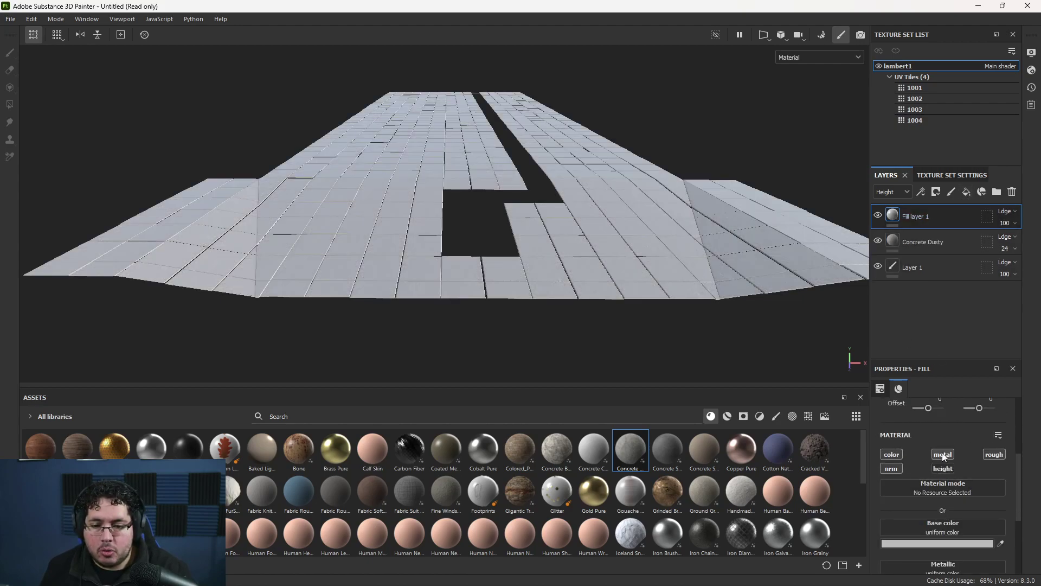
pyautogui.click(993, 455)
# Set the new fill layer's base color to the muted yellow-brown 867349
pyautogui.click(931, 541)
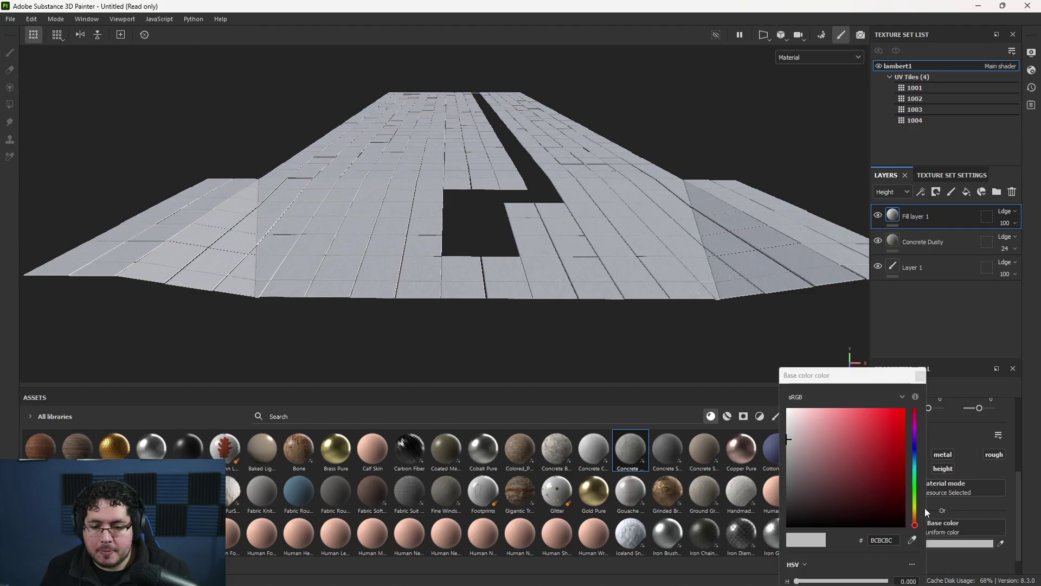
pyautogui.click(897, 488)
pyautogui.click(915, 513)
pyautogui.moveTo(899, 501)
pyautogui.mouseDown()
pyautogui.moveTo(844, 453)
pyautogui.moveTo(843, 465)
pyautogui.mouseUp()
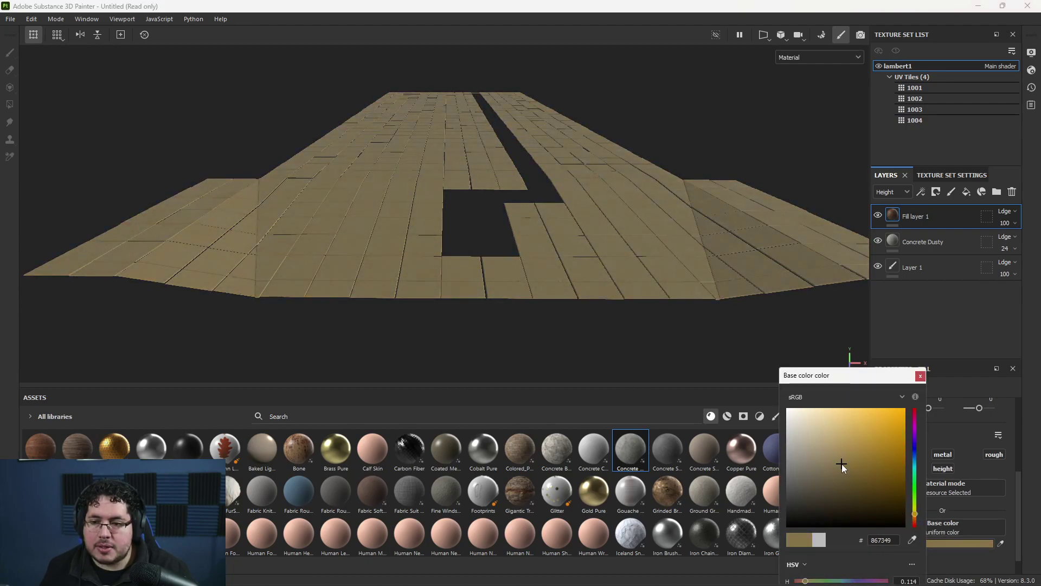
pyautogui.click(920, 376)
# In the Base color channel, try the Screen blend mode on Fill layer 1 and settle on Overlay
pyautogui.click(1005, 215)
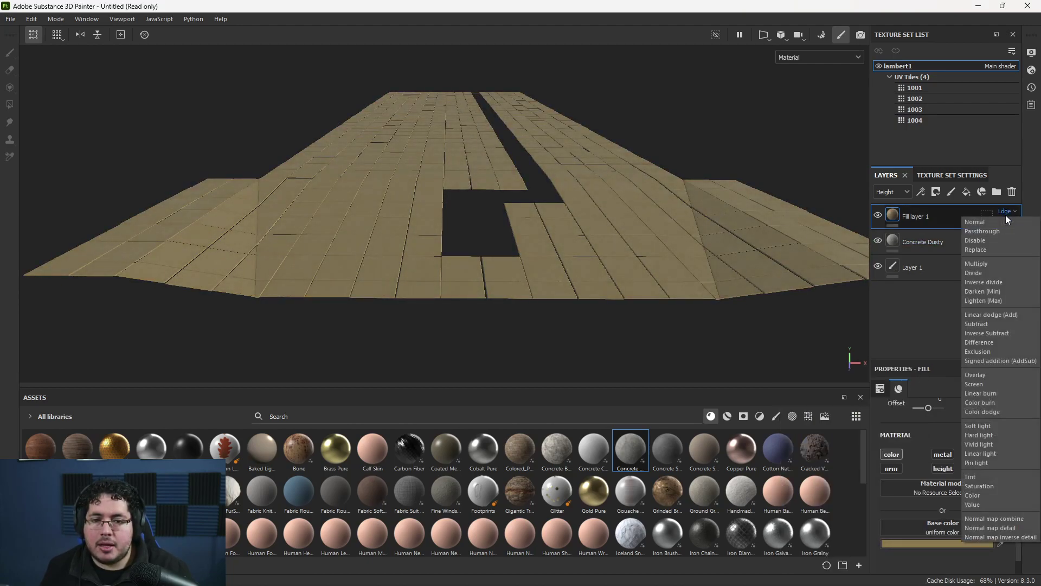
pyautogui.click(893, 191)
pyautogui.click(893, 206)
pyautogui.click(1008, 211)
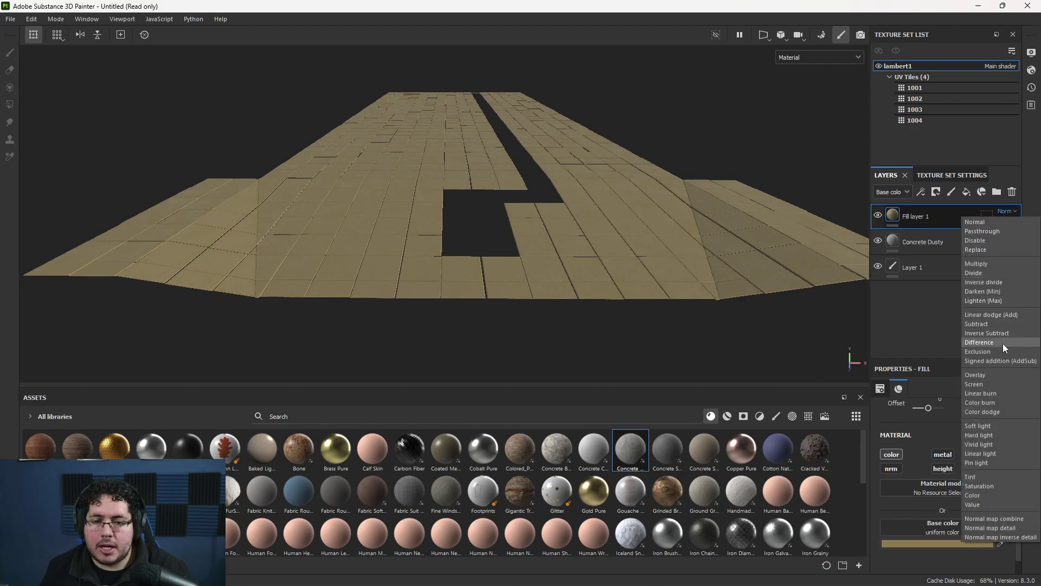
pyautogui.click(994, 379)
pyautogui.click(1007, 213)
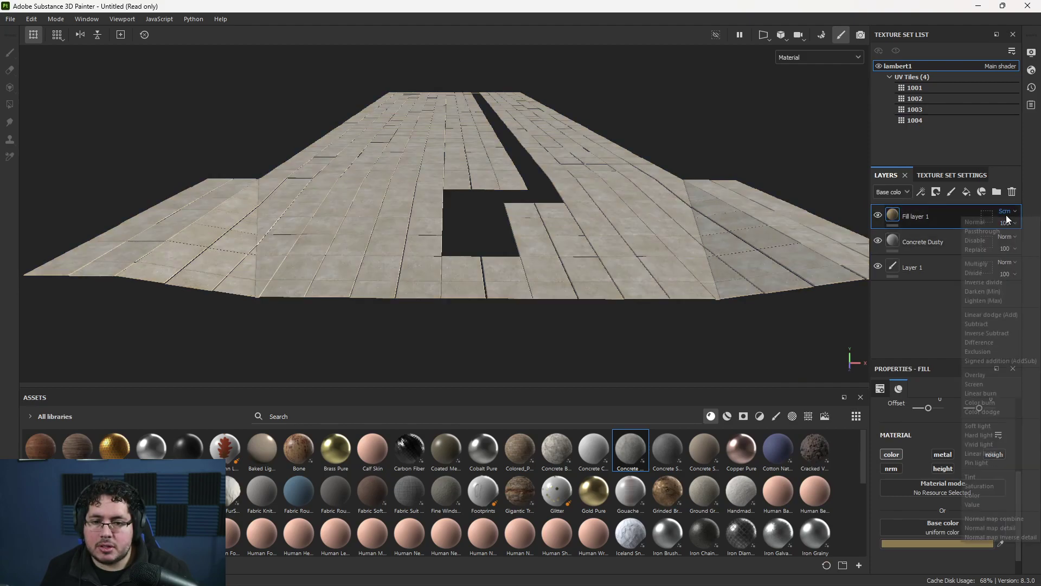
pyautogui.click(997, 375)
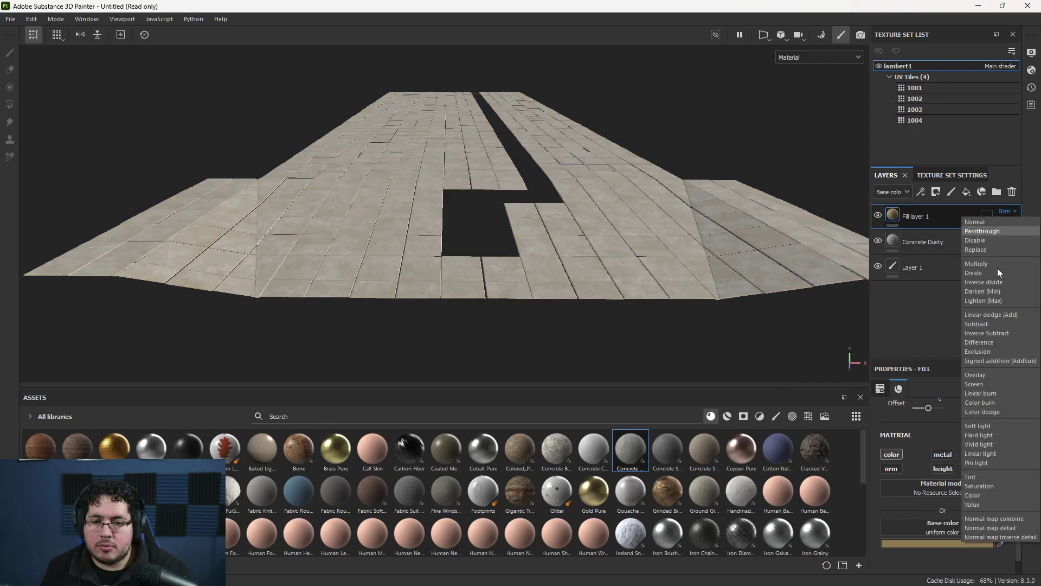
pyautogui.click(984, 377)
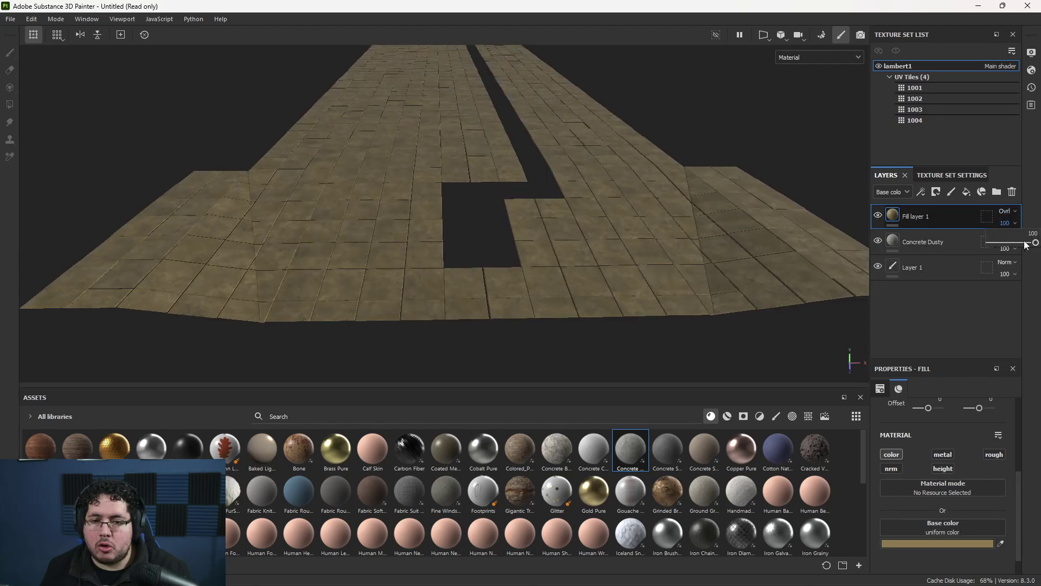
# Reduce Fill layer 1's base color opacity to 74 and brighten its color to DDC389
pyautogui.moveTo(1027, 246); pyautogui.dragTo(1023, 245)
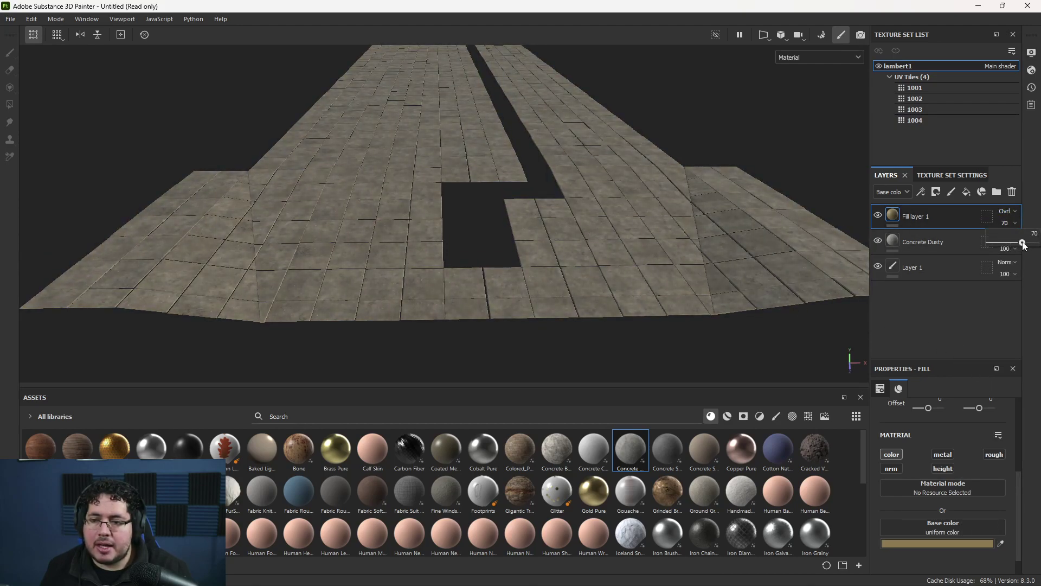
pyautogui.click(967, 545)
pyautogui.moveTo(836, 458); pyautogui.dragTo(829, 425)
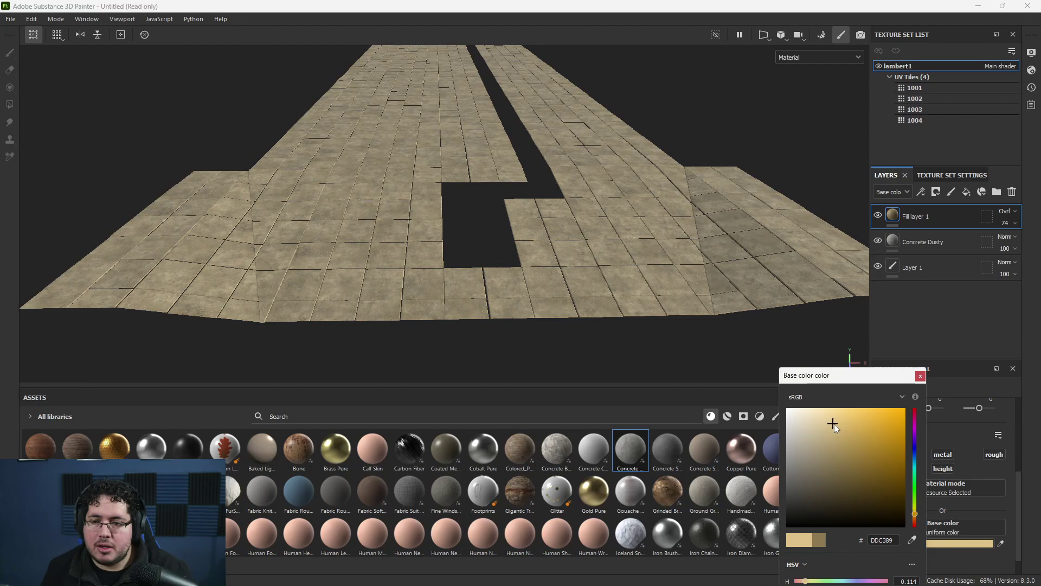
pyautogui.click(920, 376)
# Toggle Fill layer 1's visibility and examine the tinted tiles up close and from a low angle
pyautogui.click(879, 215)
pyautogui.keyDown('alt'); pyautogui.moveTo(538, 193); pyautogui.dragTo(788, 290, button='right'); pyautogui.keyUp('alt')
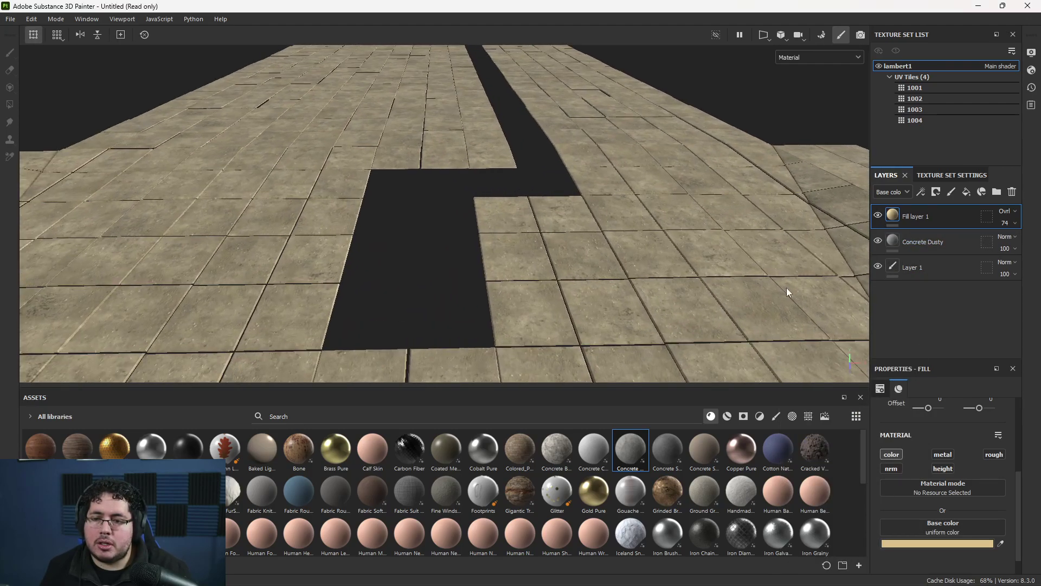
pyautogui.keyDown('alt'); pyautogui.moveTo(545, 212); pyautogui.dragTo(555, 240); pyautogui.keyUp('alt')
pyautogui.keyDown('alt'); pyautogui.moveTo(555, 240); pyautogui.dragTo(792, 254, button='right'); pyautogui.keyUp('alt')
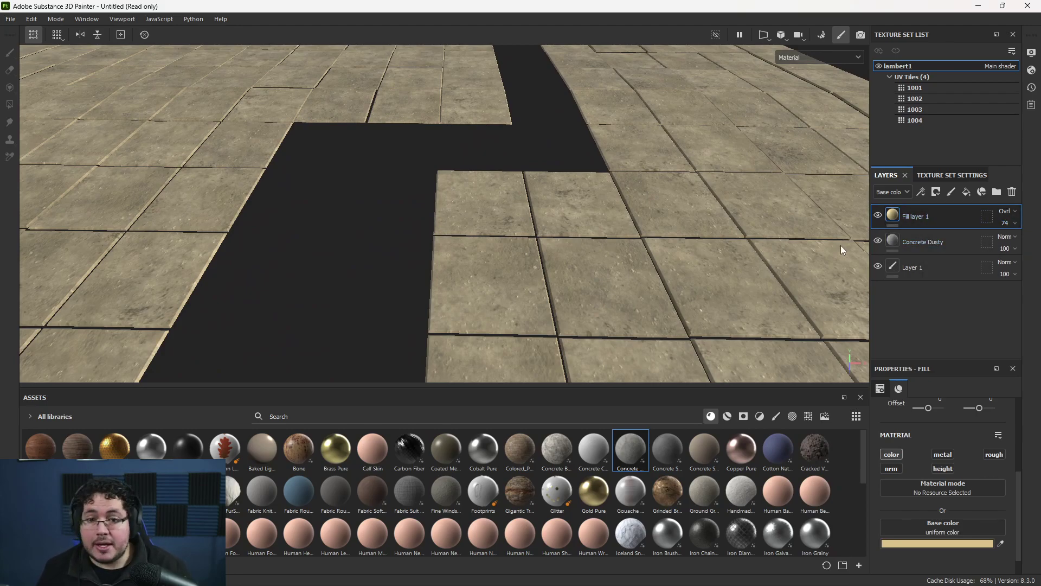
pyautogui.keyDown('alt'); pyautogui.moveTo(757, 242); pyautogui.dragTo(634, 272); pyautogui.keyUp('alt')
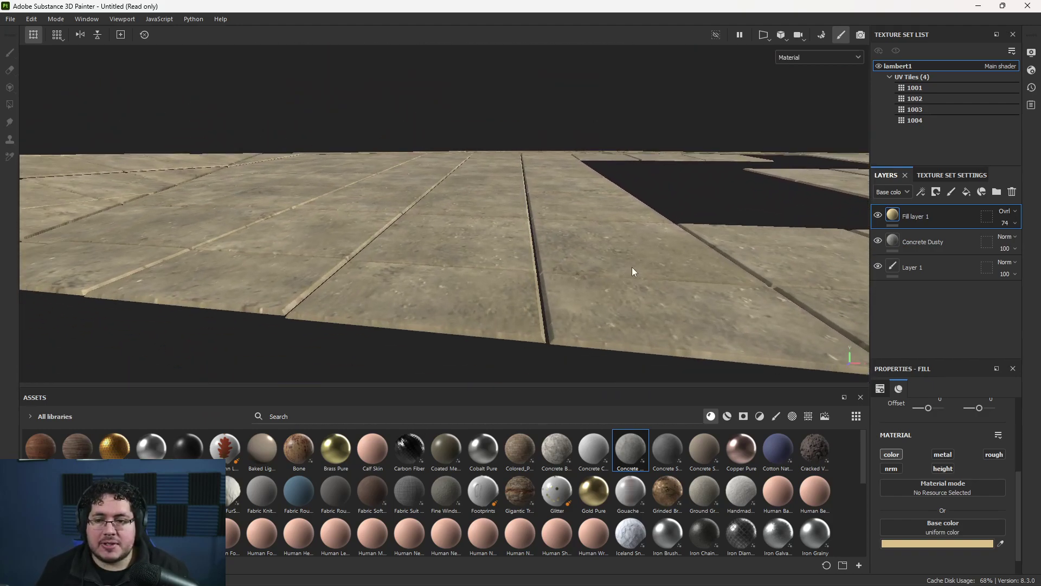
# Review the Concrete Dusty fill's parameters and roughness channel, checking the surface response across the floor
pyautogui.click(919, 246)
pyautogui.scroll(-5, 939, 499)
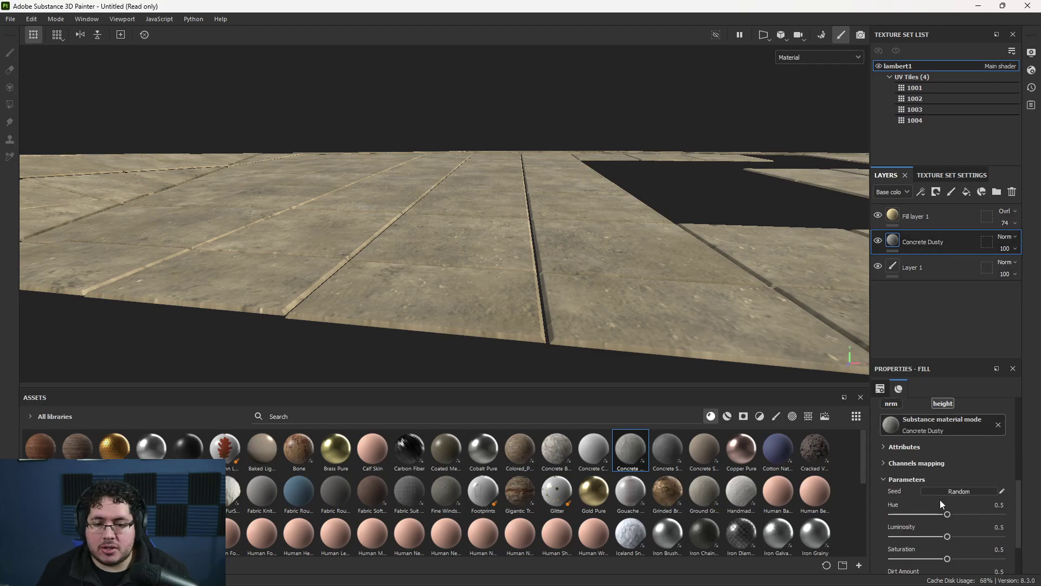
pyautogui.scroll(3, 939, 490)
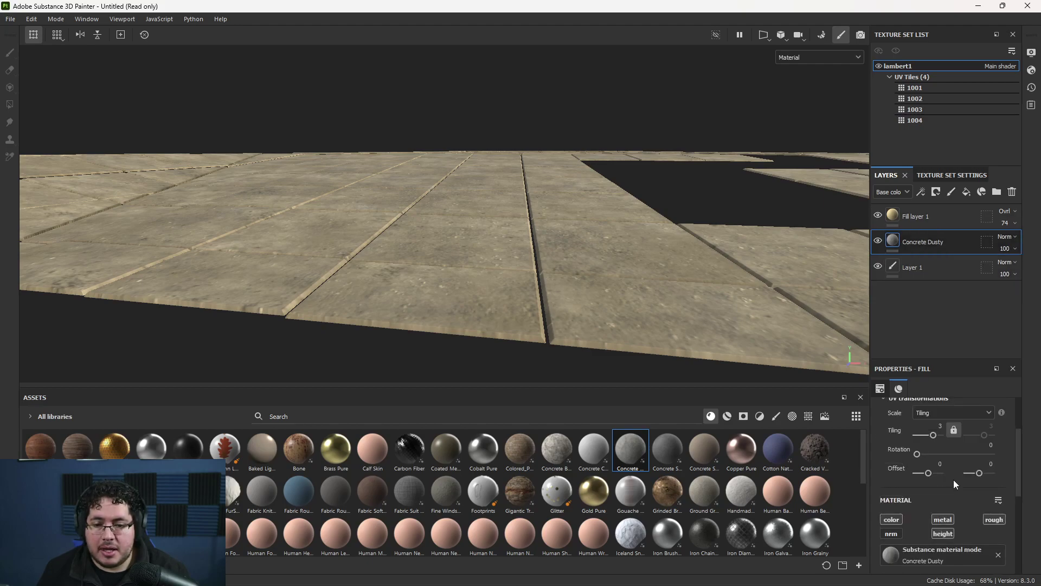
pyautogui.click(988, 521)
pyautogui.moveTo(786, 353)
pyautogui.keyDown('alt'); pyautogui.mouseDown()
pyautogui.moveTo(729, 316)
pyautogui.moveTo(430, 198)
pyautogui.moveTo(637, 289)
pyautogui.mouseUp(); pyautogui.keyUp('alt')
pyautogui.scroll(-3, 625, 275)
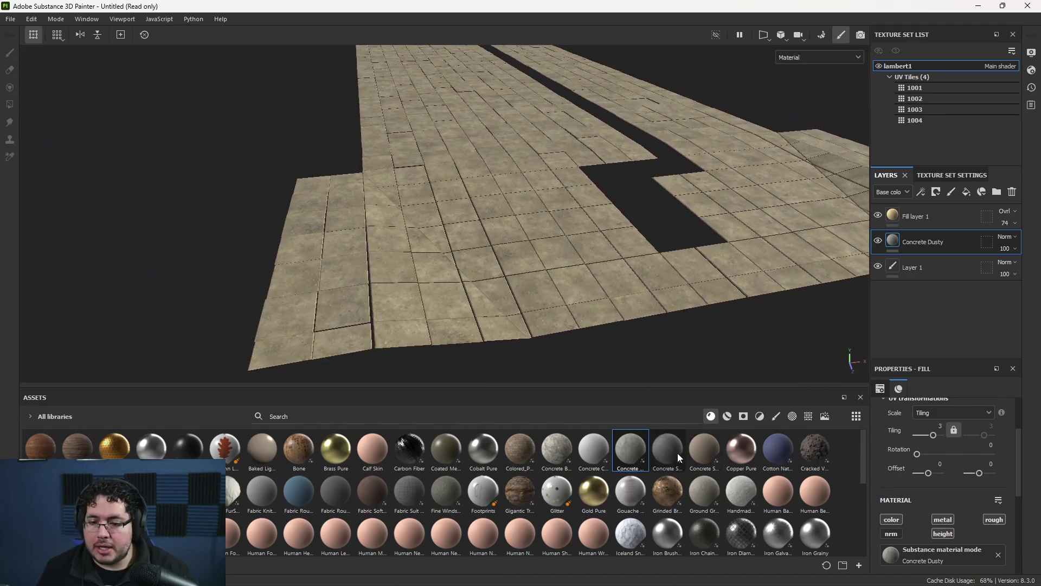
pyautogui.moveTo(777, 266)
pyautogui.keyDown('alt'); pyautogui.mouseDown()
pyautogui.moveTo(674, 293)
pyautogui.moveTo(868, 289)
pyautogui.mouseUp(); pyautogui.keyUp('alt')
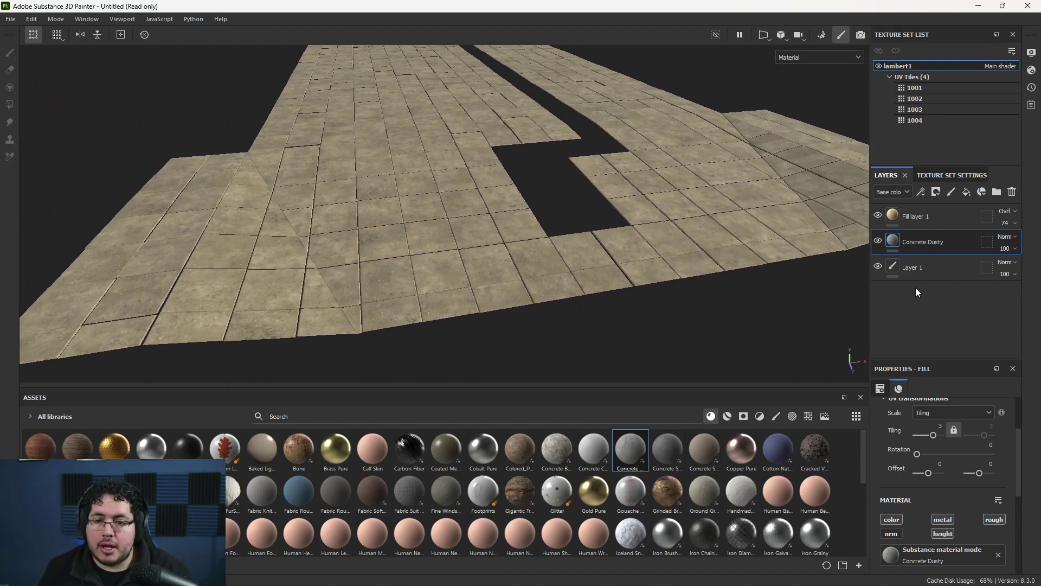
# Add a roughness-only fill layer between Concrete Dusty and Layer 1 with its roughness set to 0.2111
pyautogui.click(933, 268)
pyautogui.click(966, 193)
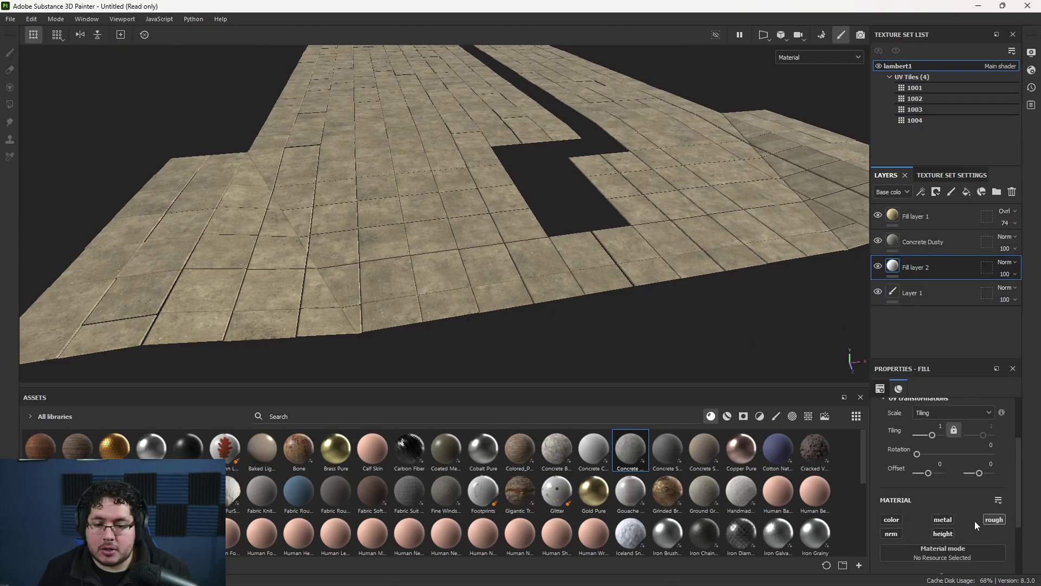
pyautogui.scroll(-3, 960, 485)
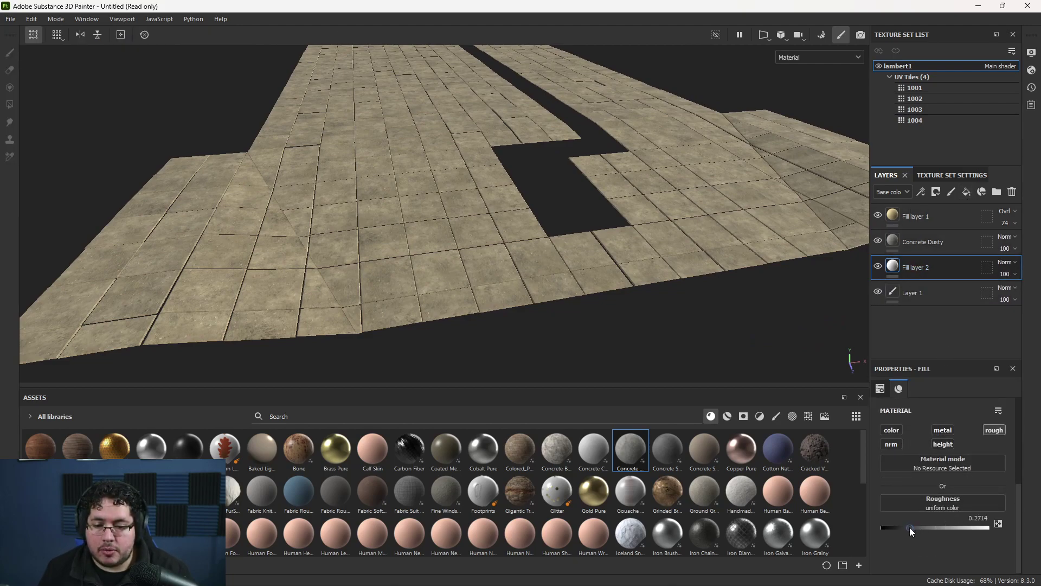
# Set the Concrete Dusty layer's blend mode to Overlay in the Roughness channel
pyautogui.click(929, 243)
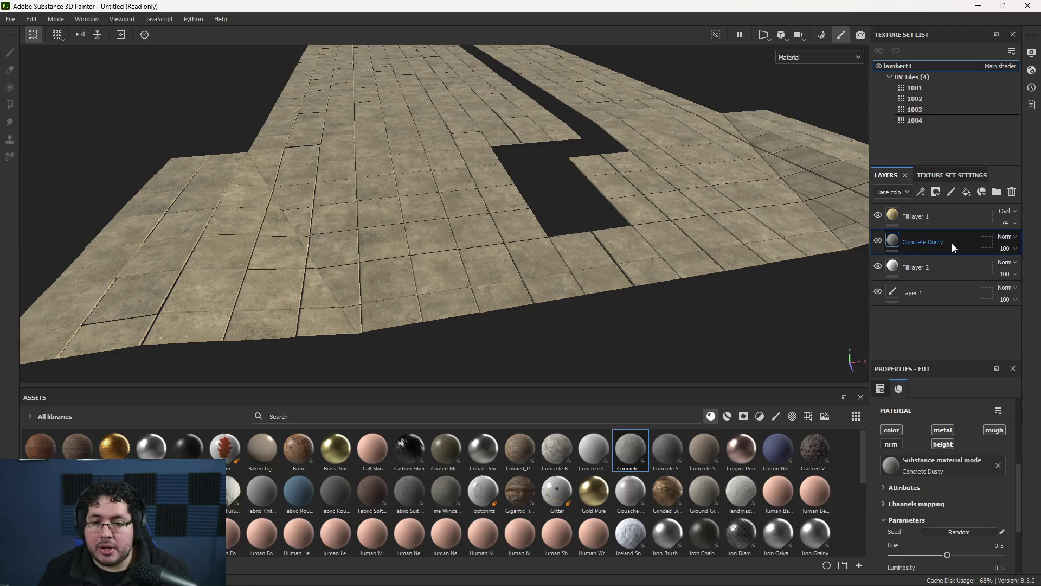
pyautogui.click(890, 227)
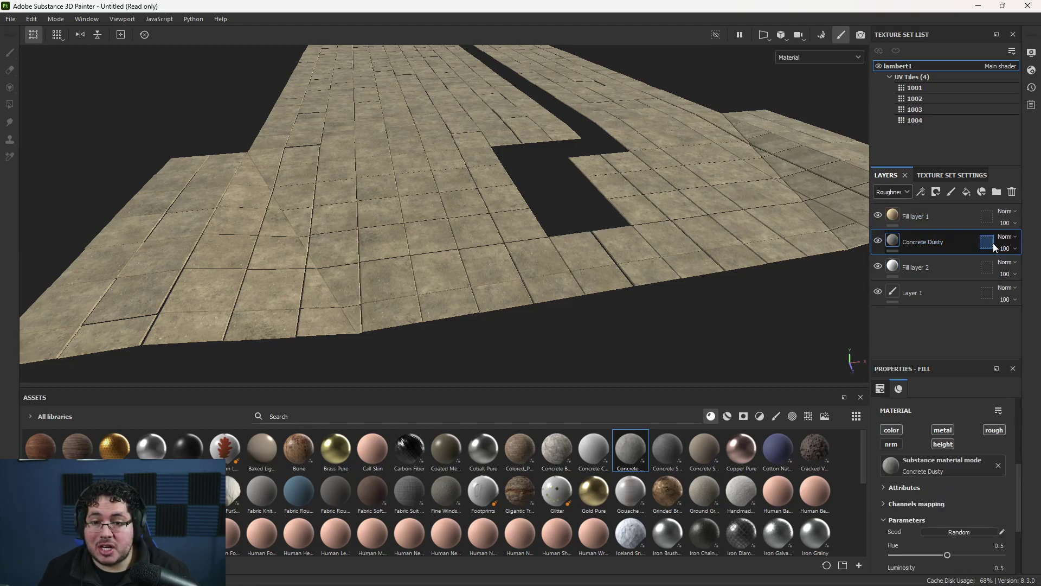
pyautogui.scroll(2, 534, 170)
pyautogui.click(1010, 237)
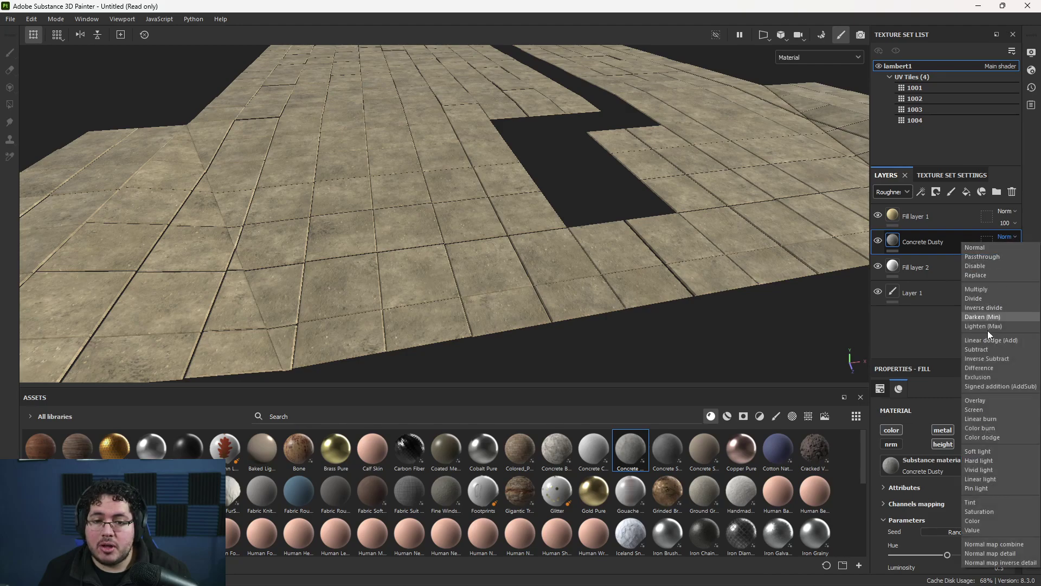
pyautogui.click(984, 401)
# Compare the tile reflections up close with Concrete Dusty hidden and shown, and lower its Roughness channel opacity to 93
pyautogui.keyDown('alt'); pyautogui.moveTo(651, 184); pyautogui.dragTo(597, 183); pyautogui.keyUp('alt')
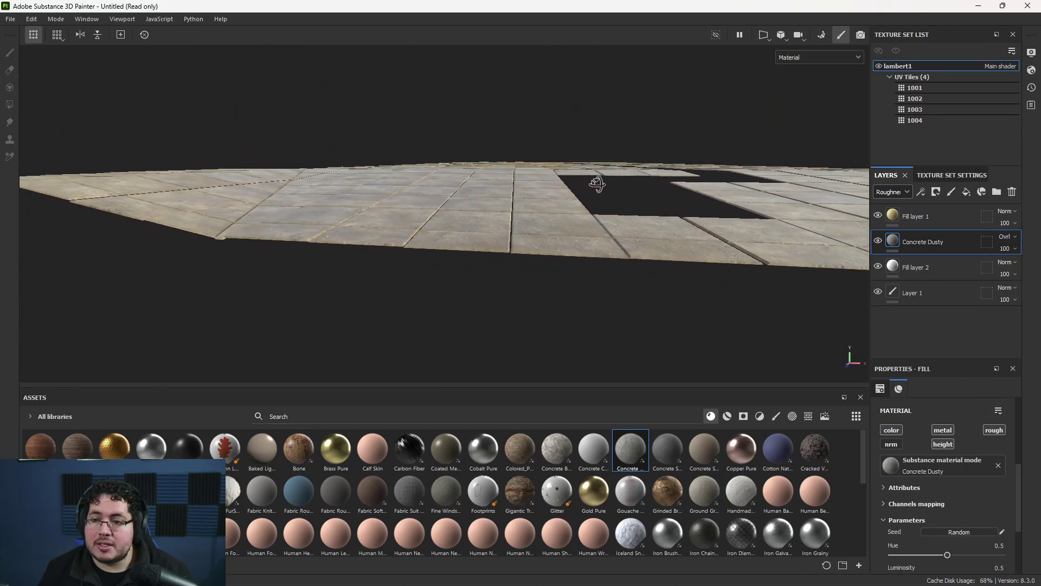
pyautogui.scroll(3, 570, 214)
pyautogui.keyDown('alt'); pyautogui.moveTo(561, 239); pyautogui.dragTo(498, 164, button='middle'); pyautogui.keyUp('alt')
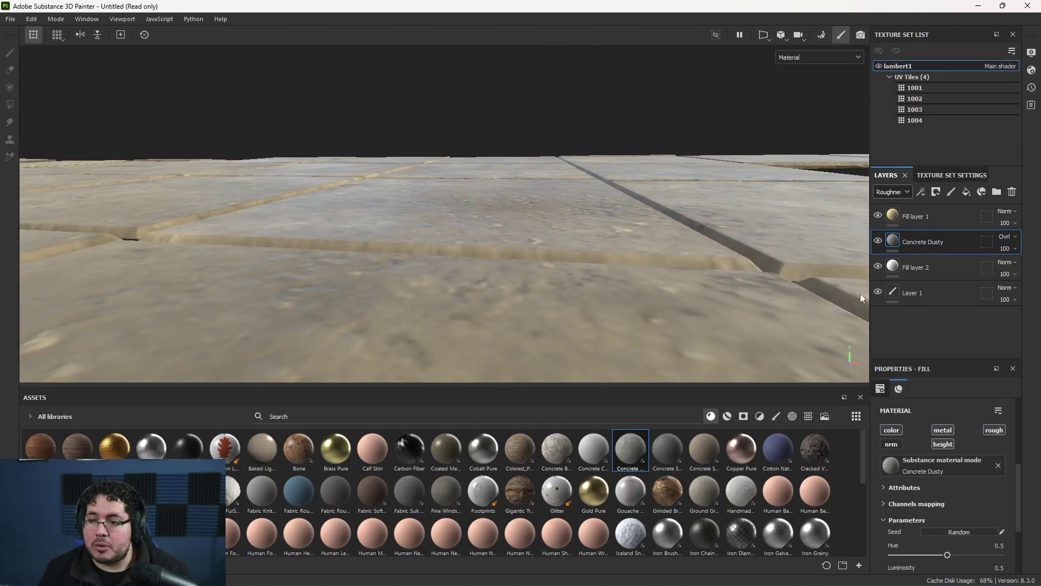
pyautogui.click(878, 242)
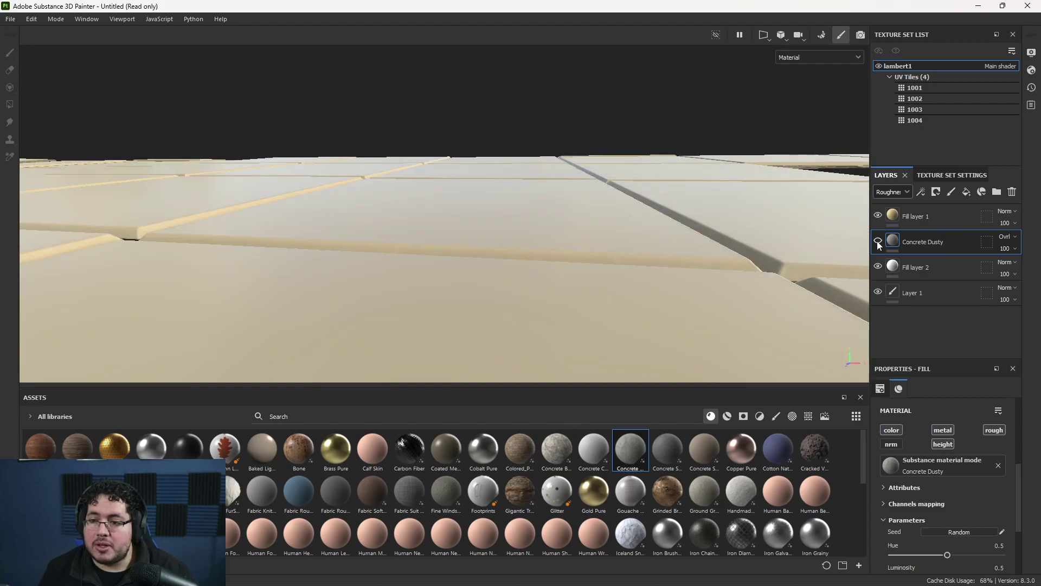
pyautogui.click(879, 242)
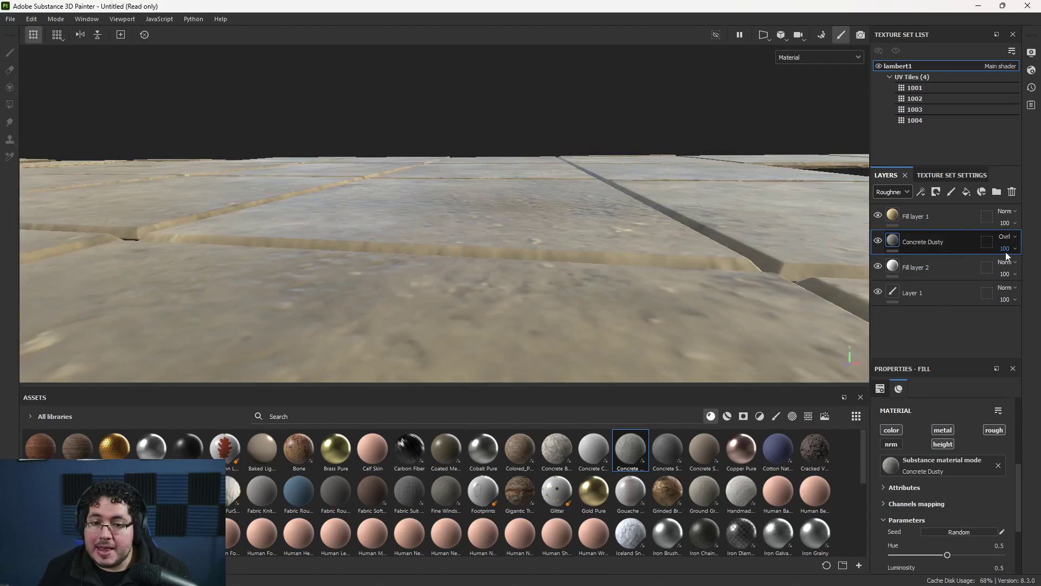
pyautogui.moveTo(1031, 269); pyautogui.dragTo(1033, 270)
# Raise Fill layer 2's roughness to 0.2714 while checking the floor's reflections from a low angle
pyautogui.keyDown('alt'); pyautogui.moveTo(772, 240); pyautogui.dragTo(450, 173); pyautogui.keyUp('alt')
pyautogui.click(905, 266)
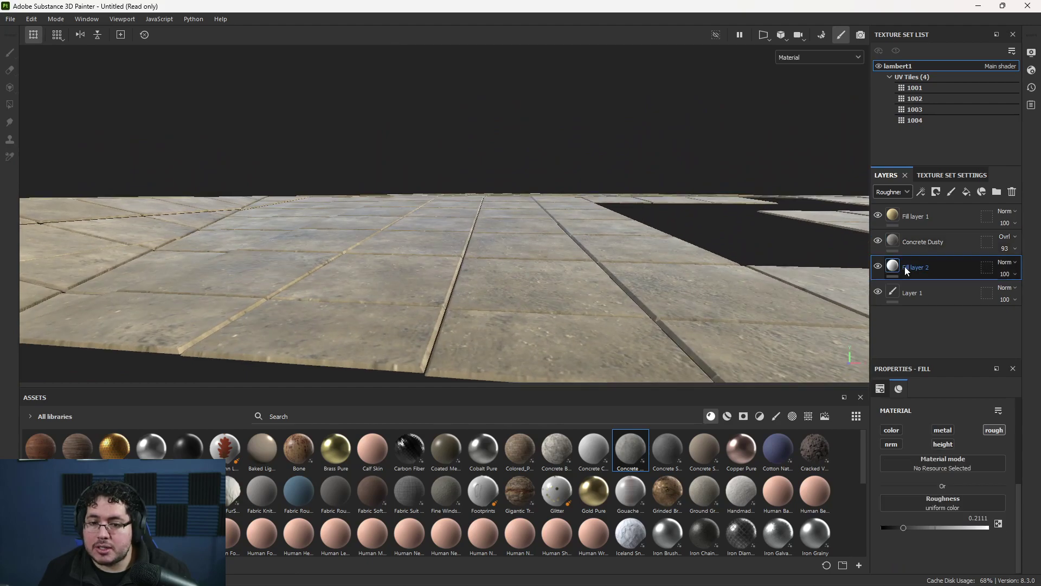
pyautogui.moveTo(906, 526)
pyautogui.mouseDown()
pyautogui.moveTo(932, 528)
pyautogui.moveTo(916, 527)
pyautogui.mouseUp()
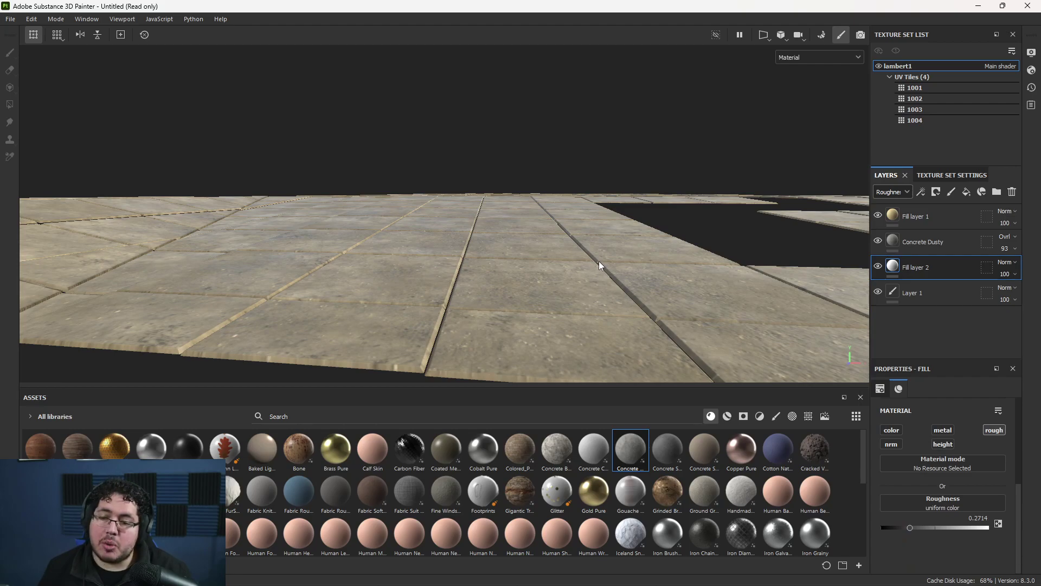
# Isolate the Roughness channel in the viewport and compare Fill layer 2 placed above Concrete Dusty and back below it
pyautogui.press('c')
pyautogui.press('c')
pyautogui.press('c')
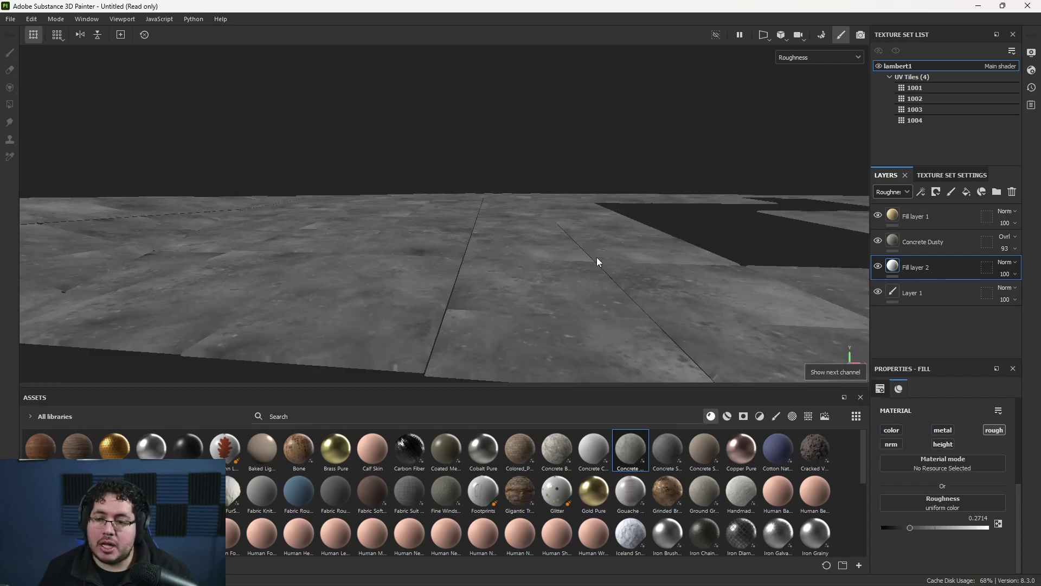
pyautogui.keyDown('alt'); pyautogui.moveTo(596, 258); pyautogui.dragTo(673, 255); pyautogui.keyUp('alt')
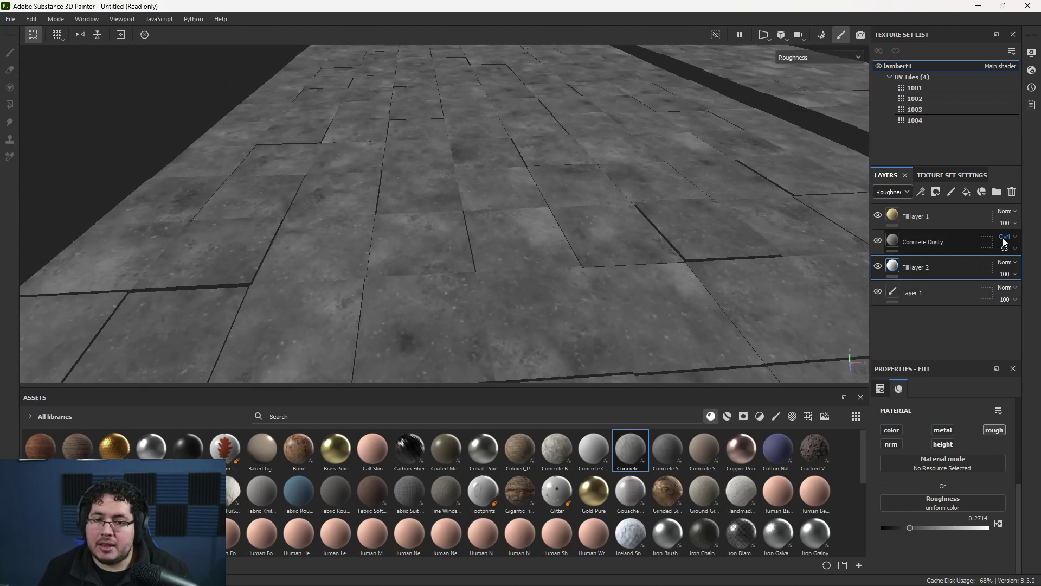
pyautogui.moveTo(939, 261); pyautogui.dragTo(935, 233)
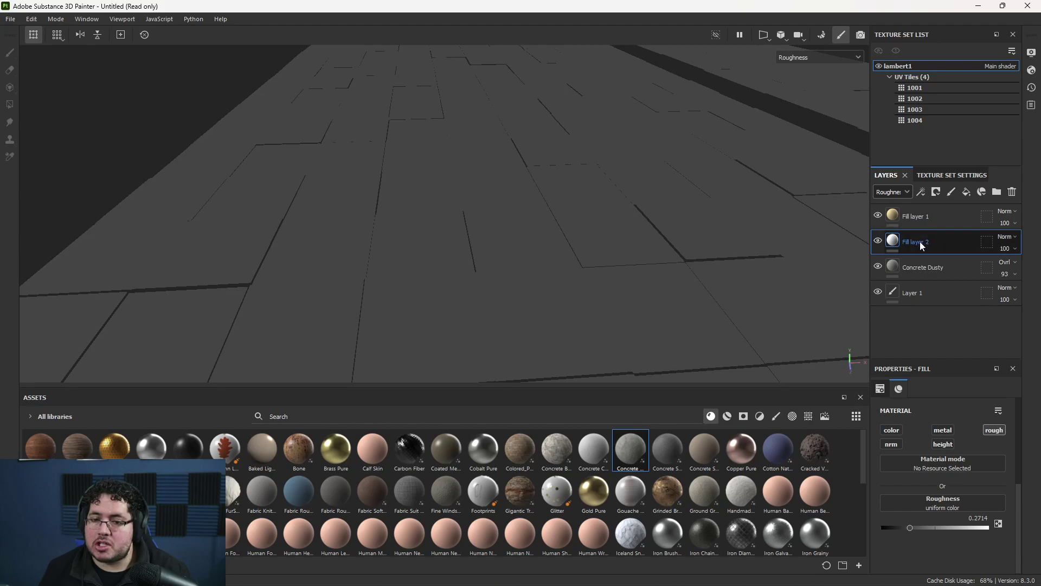
pyautogui.moveTo(928, 242); pyautogui.dragTo(933, 269)
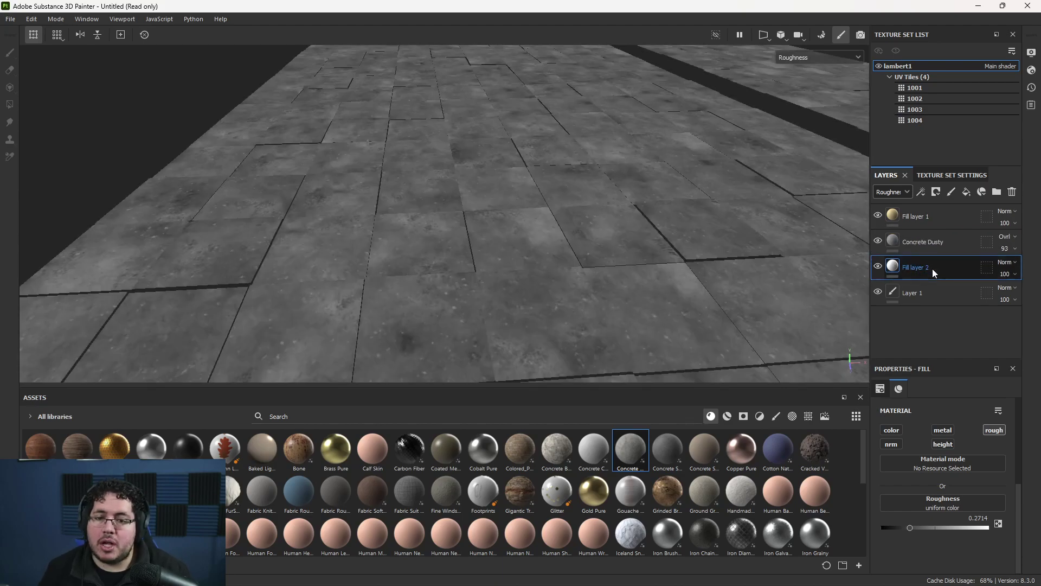
# Return the viewport from the Roughness channel to the full Material view and inspect the tiled floor from low angles
pyautogui.keyDown('alt'); pyautogui.moveTo(688, 235); pyautogui.dragTo(455, 219); pyautogui.keyUp('alt')
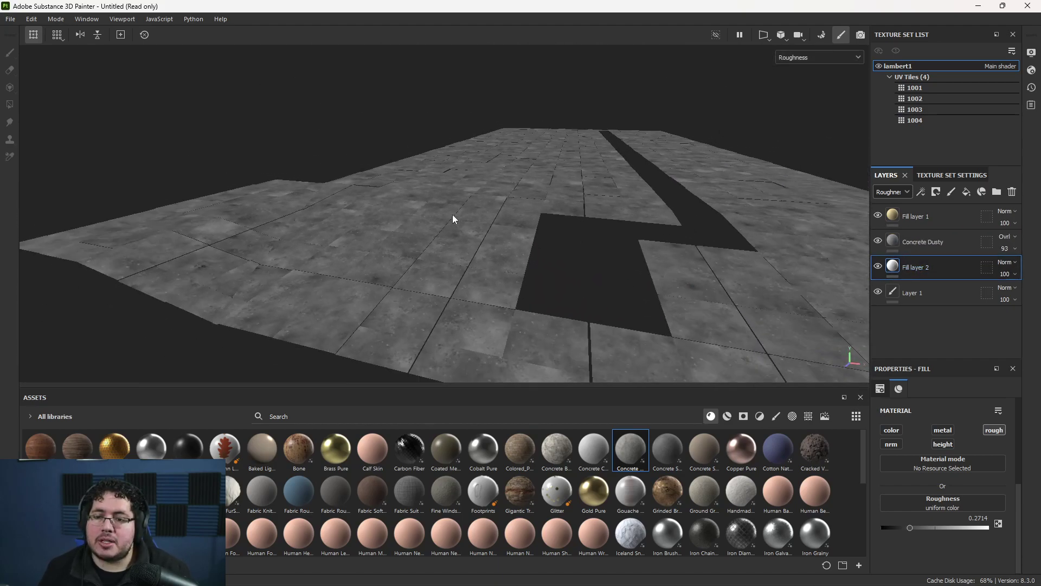
pyautogui.press('m')
pyautogui.keyDown('alt'); pyautogui.moveTo(649, 221); pyautogui.dragTo(482, 235); pyautogui.keyUp('alt')
pyautogui.keyDown('alt'); pyautogui.moveTo(483, 235); pyautogui.dragTo(662, 240, button='right'); pyautogui.keyUp('alt')
pyautogui.keyDown('alt'); pyautogui.moveTo(665, 244); pyautogui.dragTo(776, 190); pyautogui.keyUp('alt')
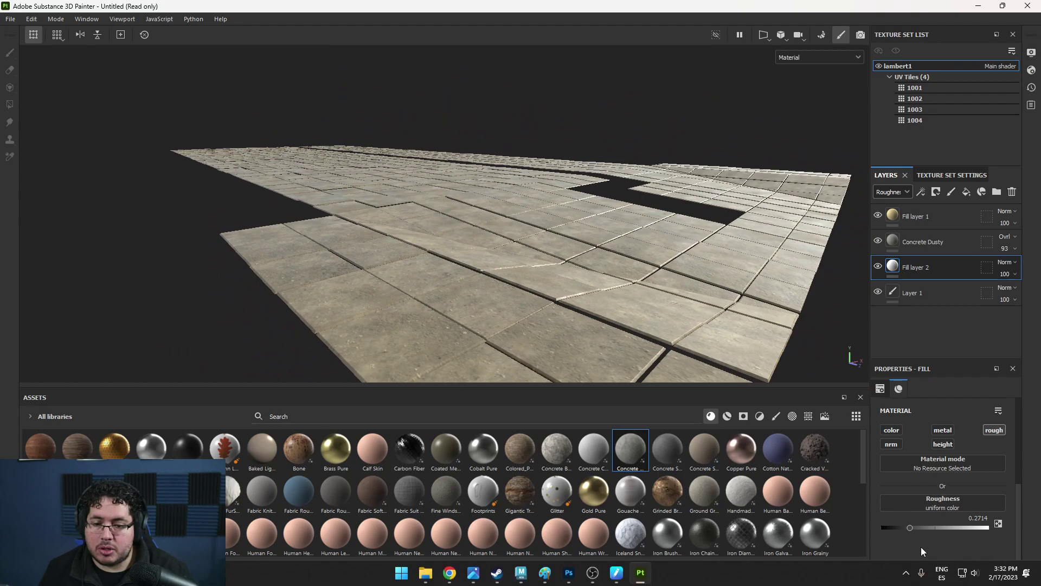
# Raise Fill layer 2's roughness to 0.3869 while checking the floor's reflections under rotated environment lighting
pyautogui.click(913, 528)
pyautogui.moveTo(912, 526); pyautogui.dragTo(919, 526)
pyautogui.keyDown('alt'); pyautogui.moveTo(678, 315); pyautogui.dragTo(545, 242); pyautogui.keyUp('alt')
pyautogui.keyDown('shift'); pyautogui.moveTo(545, 241); pyautogui.dragTo(537, 240, button='right'); pyautogui.keyUp('shift')
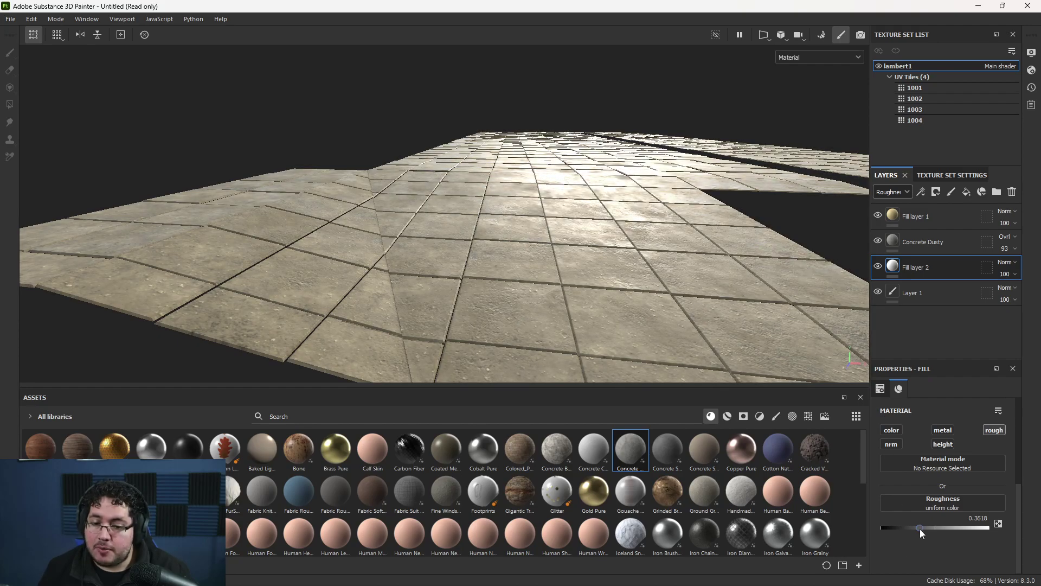
pyautogui.moveTo(920, 529); pyautogui.dragTo(923, 525)
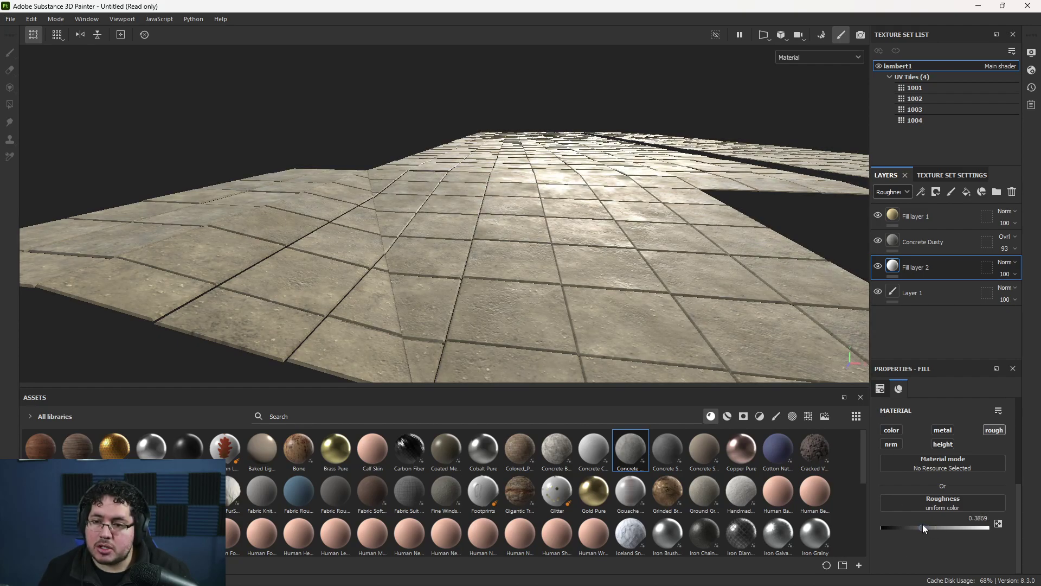
pyautogui.keyDown('shift'); pyautogui.moveTo(564, 266); pyautogui.dragTo(601, 267, button='right'); pyautogui.keyUp('shift')
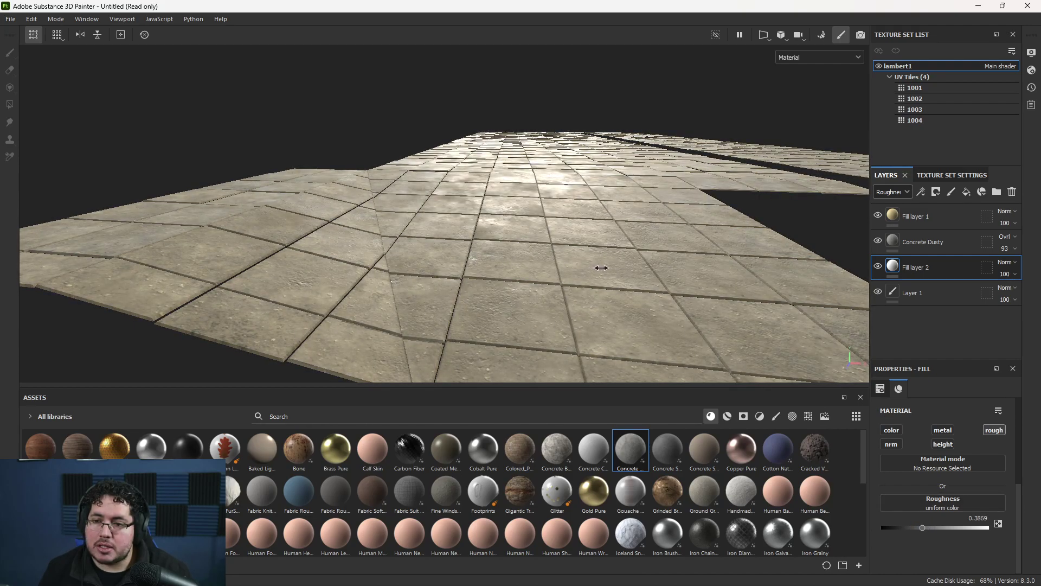
# Set the Concrete Dusty layer's Roughness channel opacity to 100
pyautogui.click(929, 248)
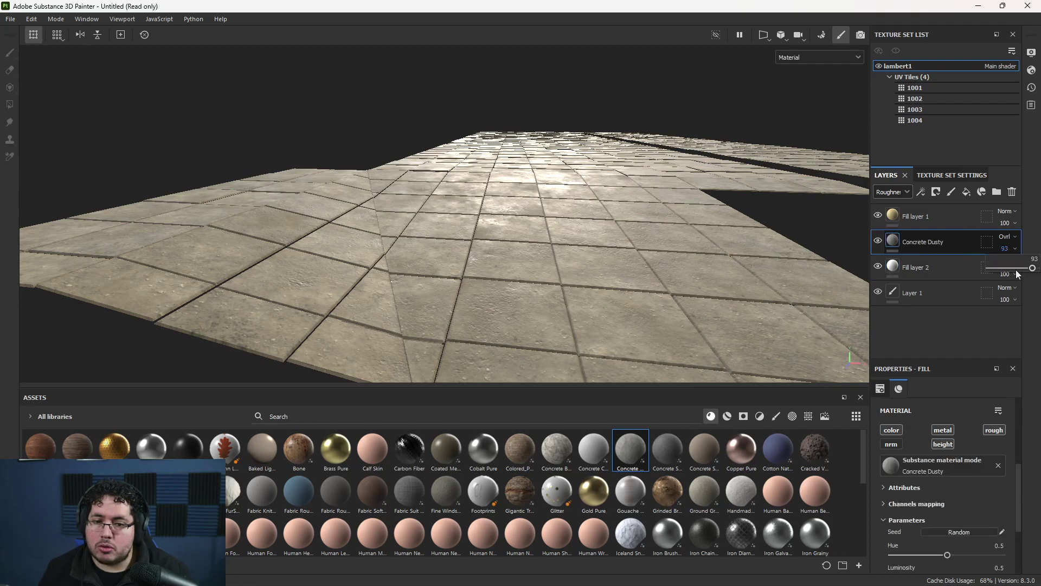
pyautogui.moveTo(1029, 270); pyautogui.dragTo(1035, 268)
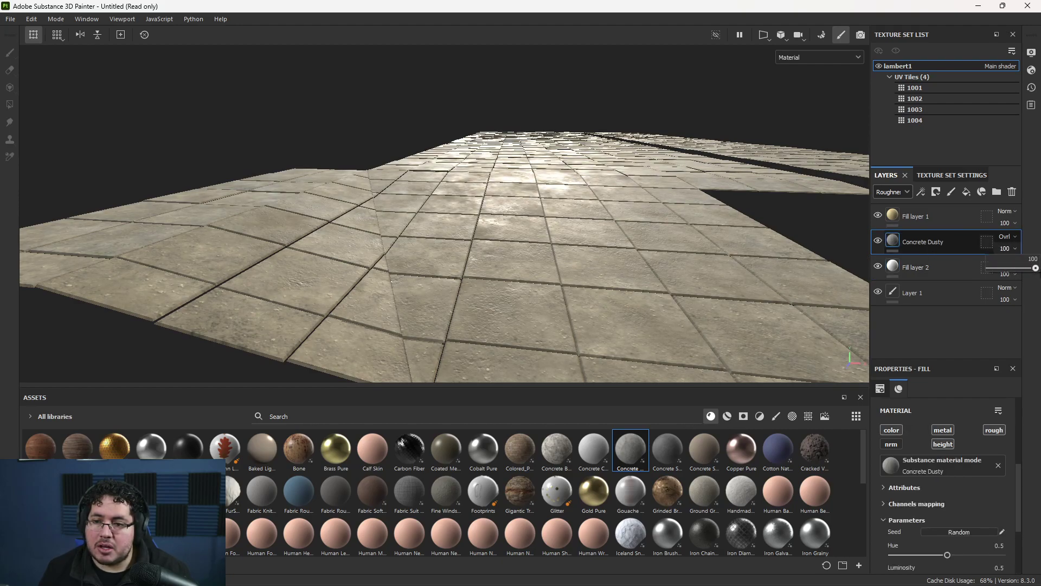
pyautogui.keyDown('alt'); pyautogui.moveTo(802, 236); pyautogui.dragTo(506, 283); pyautogui.keyUp('alt')
# Switch to the JapanTunnel_001 scene in Maya and examine where the sidewalk tiles meet the columns and wall corner
pyautogui.hotkey('alt', 'Tab')
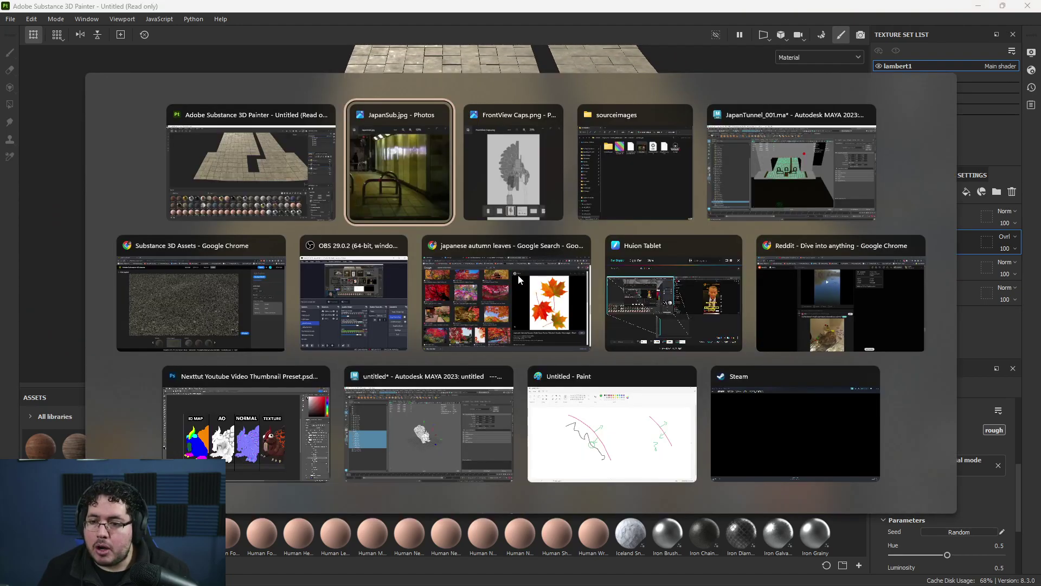
pyautogui.click(804, 185)
pyautogui.keyDown('alt'); pyautogui.moveTo(494, 320); pyautogui.dragTo(588, 298, button='right'); pyautogui.keyUp('alt')
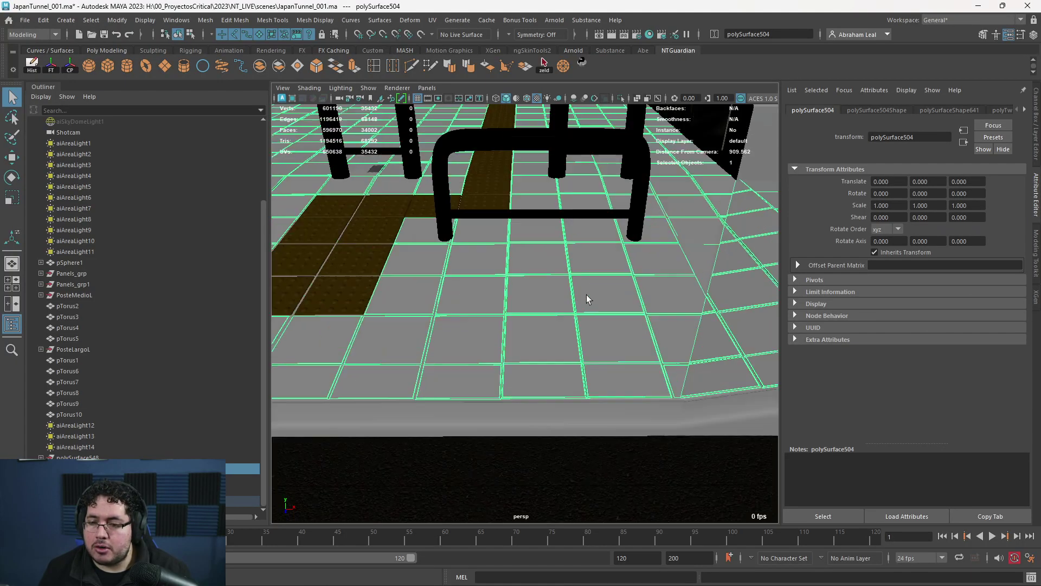
pyautogui.keyDown('alt'); pyautogui.moveTo(588, 298); pyautogui.dragTo(577, 325, button='middle'); pyautogui.keyUp('alt')
pyautogui.keyDown('alt'); pyautogui.moveTo(577, 325); pyautogui.dragTo(571, 264, button='right'); pyautogui.keyUp('alt')
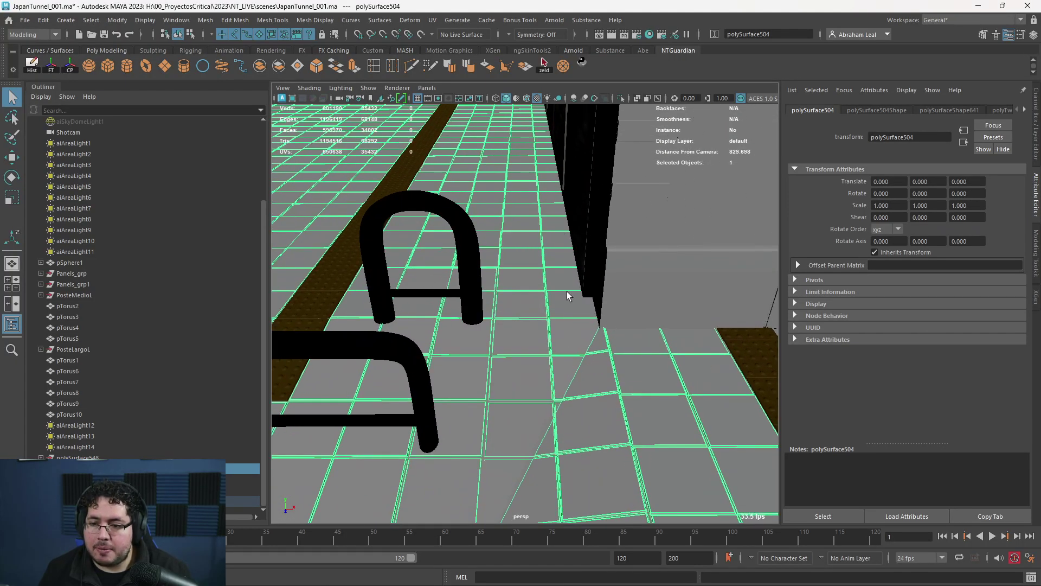
pyautogui.keyDown('alt'); pyautogui.moveTo(558, 253); pyautogui.dragTo(496, 252); pyautogui.keyUp('alt')
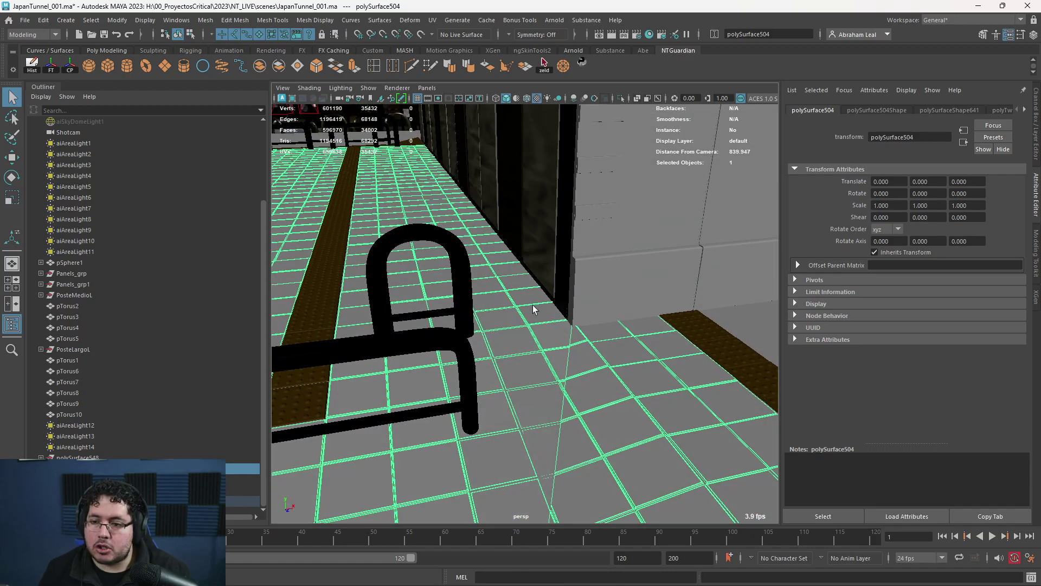
pyautogui.moveTo(646, 316)
pyautogui.keyDown('alt'); pyautogui.mouseDown(button='right')
pyautogui.moveTo(574, 121)
pyautogui.moveTo(581, 311)
pyautogui.mouseUp(button='right'); pyautogui.keyUp('alt')
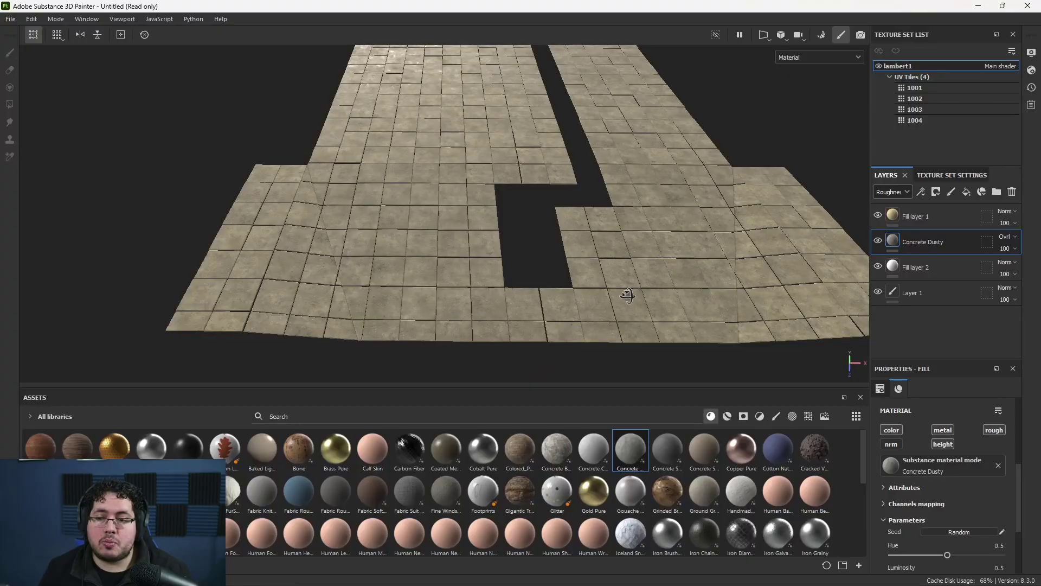
# Back in Substance 3D Painter, add the Rust Fine material as the top layer and hide it with a black mask
pyautogui.moveTo(628, 295)
pyautogui.keyDown('alt'); pyautogui.mouseDown()
pyautogui.moveTo(553, 262)
pyautogui.moveTo(546, 278)
pyautogui.mouseUp(); pyautogui.keyUp('alt')
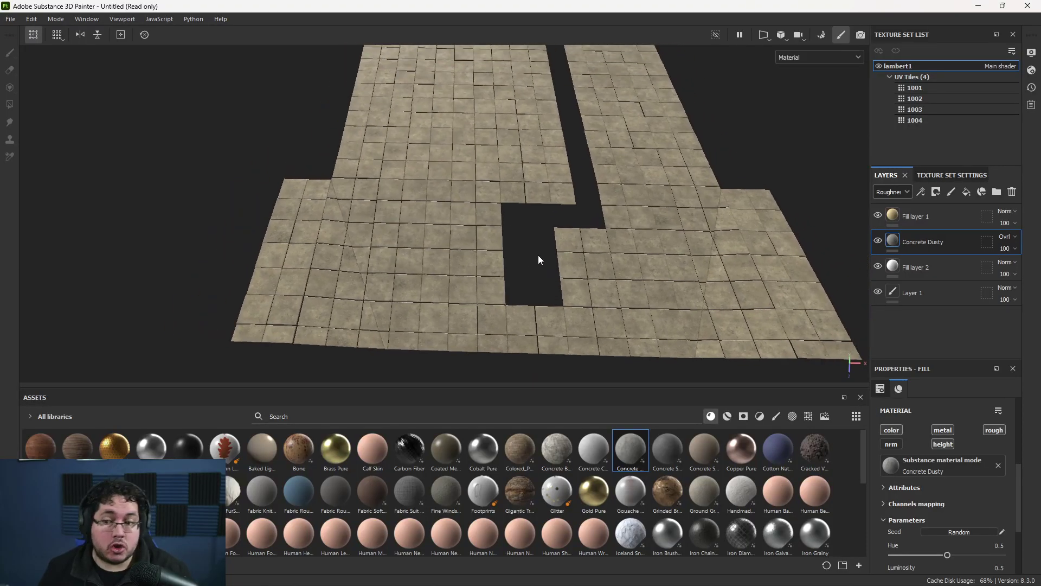
pyautogui.scroll(-5, 249, 451)
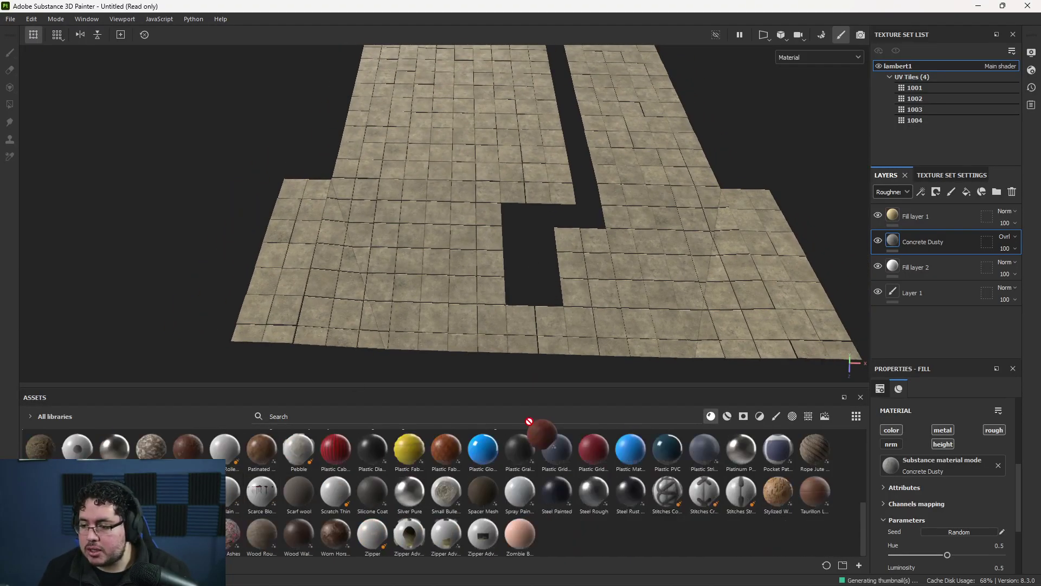
pyautogui.moveTo(939, 212); pyautogui.dragTo(937, 211)
pyautogui.keyDown('alt'); pyautogui.moveTo(490, 116); pyautogui.dragTo(883, 296, button='right'); pyautogui.keyUp('alt')
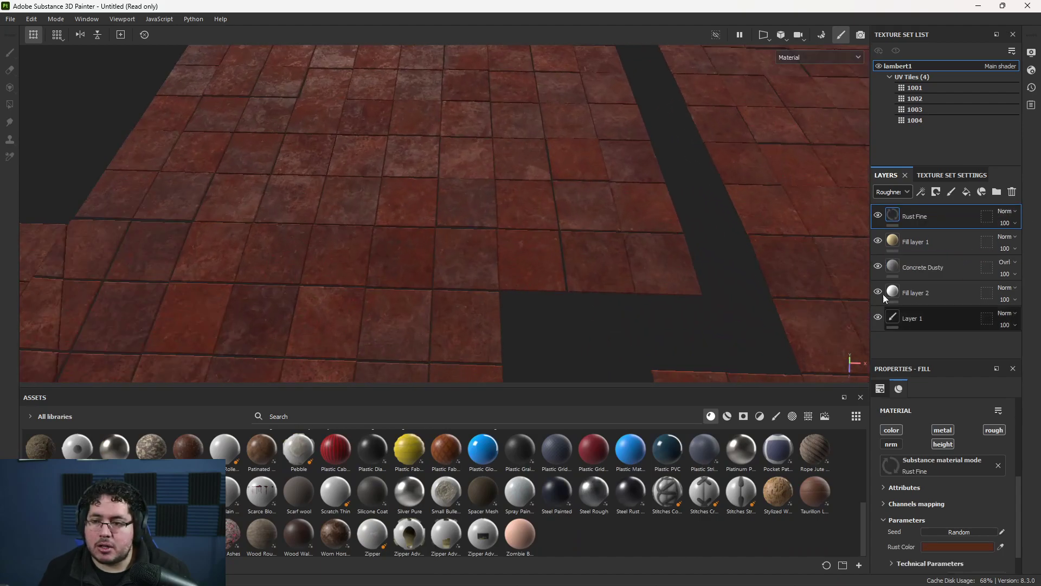
pyautogui.keyDown('alt'); pyautogui.moveTo(651, 228); pyautogui.dragTo(678, 216); pyautogui.keyUp('alt')
pyautogui.rightClick(919, 216)
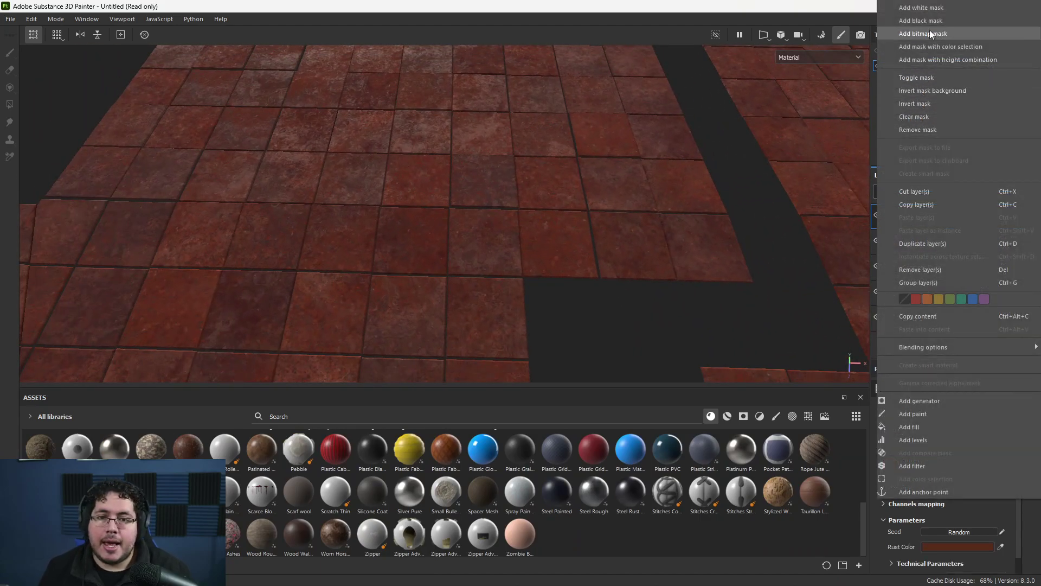
pyautogui.click(929, 19)
pyautogui.keyDown('alt'); pyautogui.moveTo(814, 196); pyautogui.dragTo(532, 188, button='middle'); pyautogui.keyUp('alt')
pyautogui.keyDown('alt'); pyautogui.moveTo(532, 188); pyautogui.dragTo(433, 179, button='right'); pyautogui.keyUp('alt')
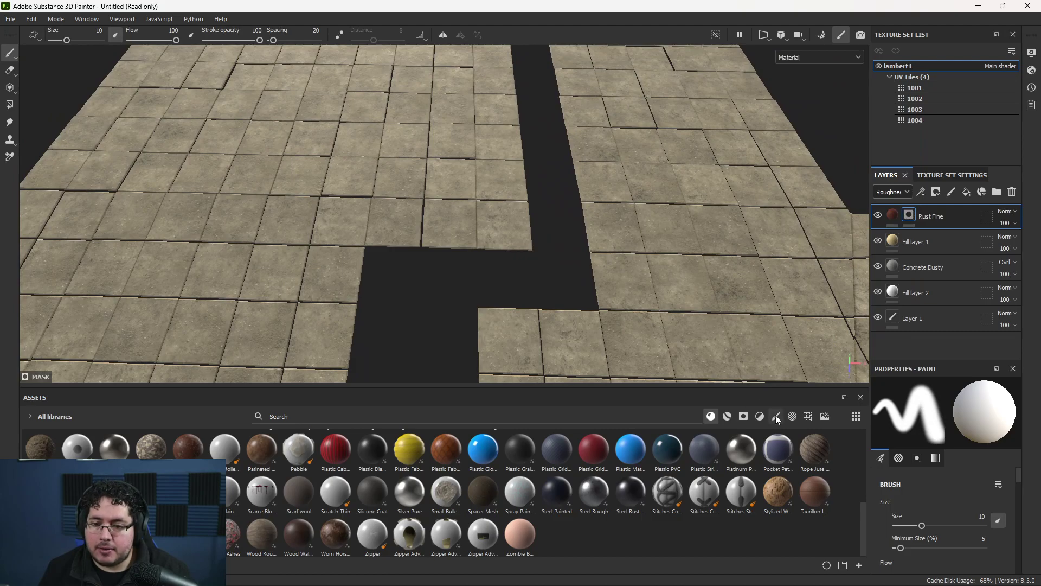
# Browse the brush library and choose the Dry Mud brush for painting the Rust Fine mask
pyautogui.click(777, 417)
pyautogui.moveTo(705, 337)
pyautogui.keyDown('alt'); pyautogui.mouseDown()
pyautogui.moveTo(637, 272)
pyautogui.moveTo(510, 305)
pyautogui.mouseUp(); pyautogui.keyUp('alt')
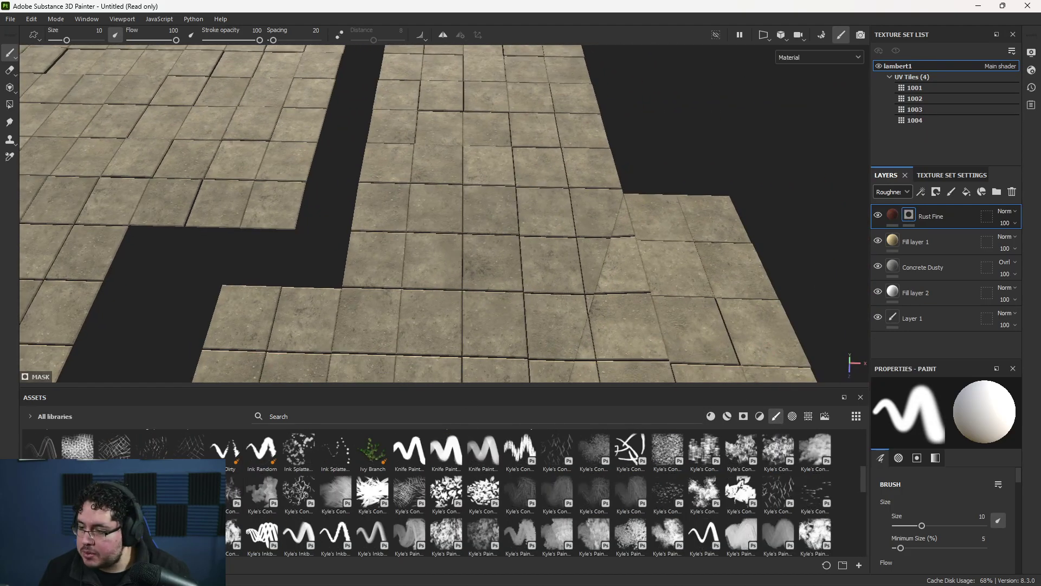
pyautogui.scroll(5, 446, 494)
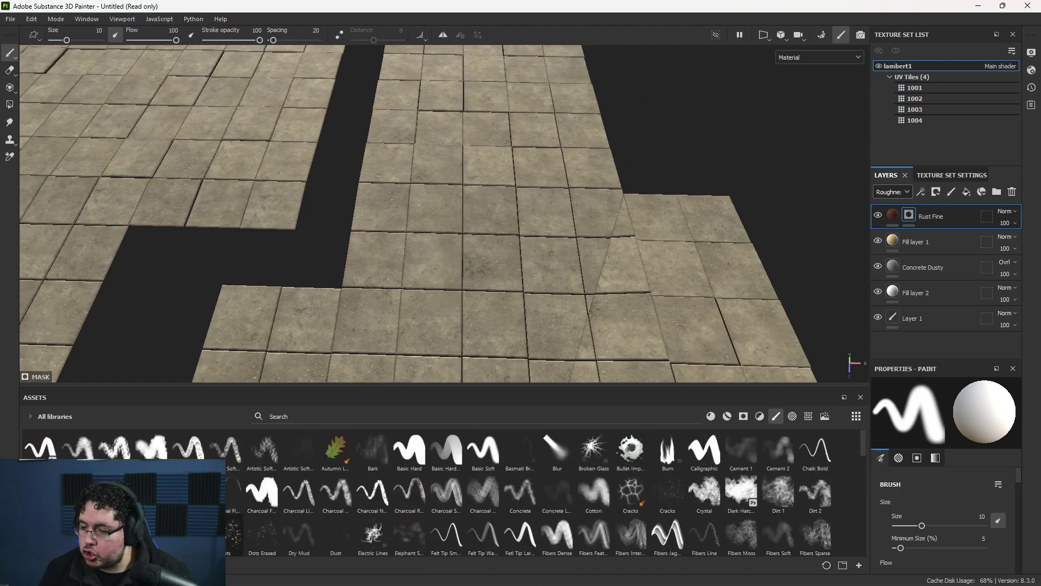
pyautogui.moveTo(193, 531)
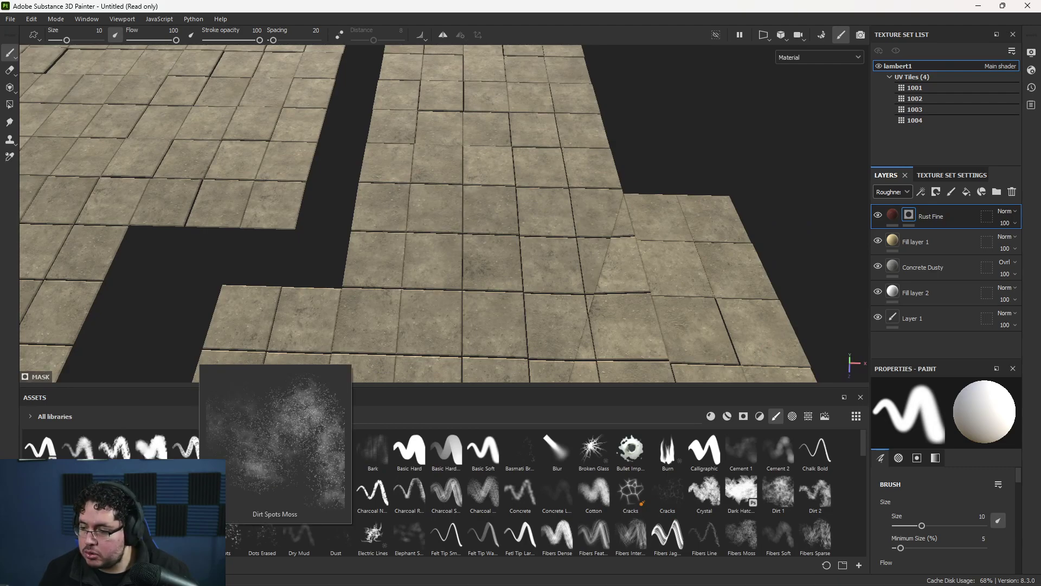
pyautogui.moveTo(122, 540)
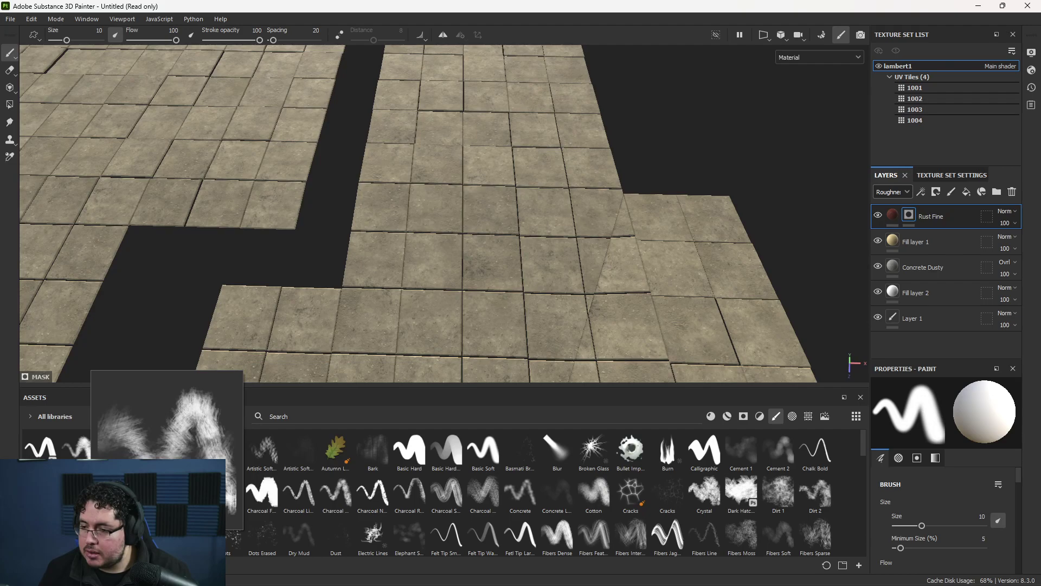
pyautogui.moveTo(244, 544)
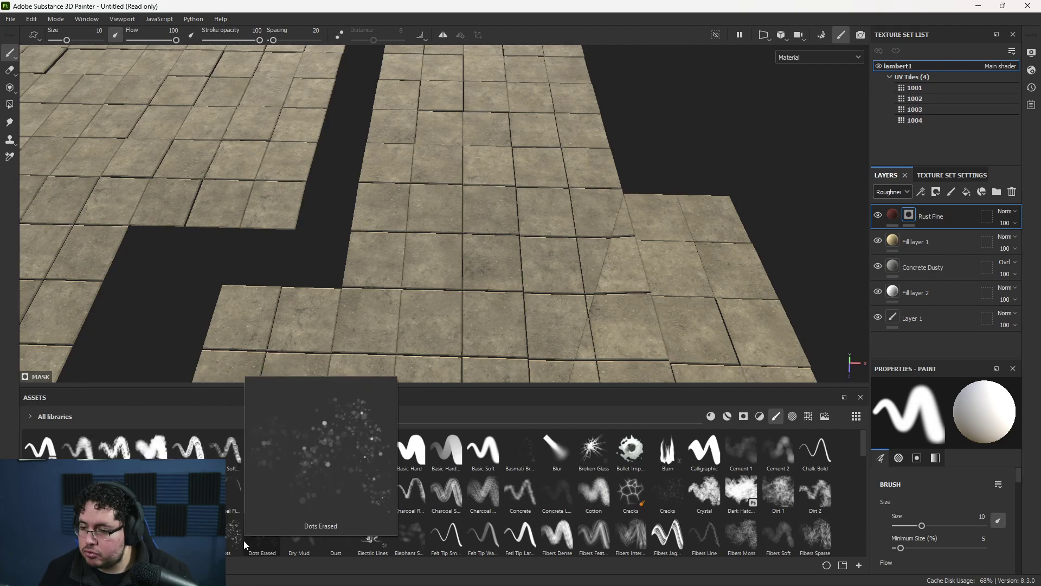
pyautogui.click(291, 549)
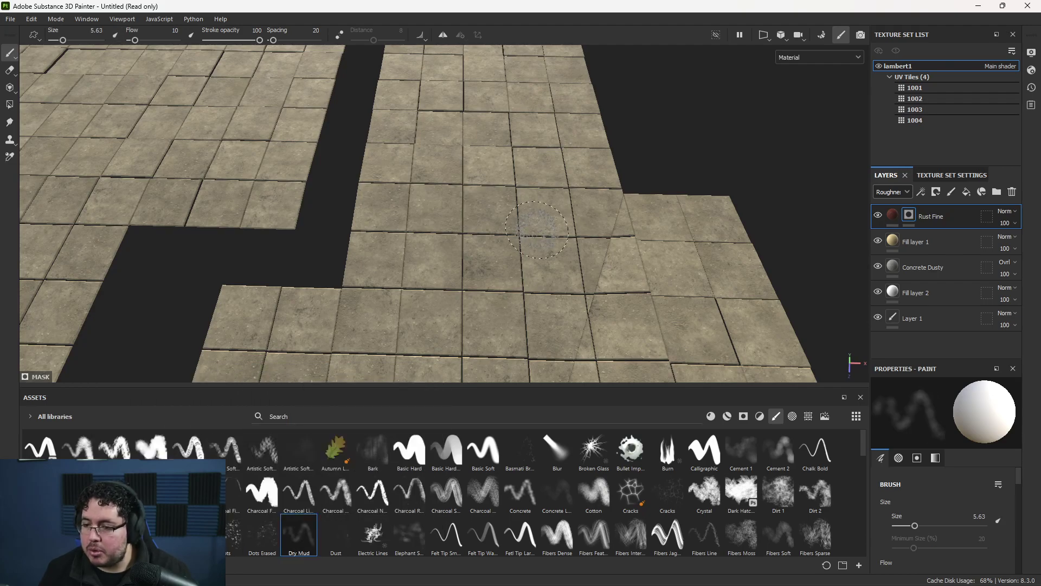
# Paint soft rust into the mask around the floor's inner wall corner and adjoining edge, using brush sizes 18.61, 14.1 and 8.72
pyautogui.keyDown('alt'); pyautogui.moveTo(516, 215); pyautogui.dragTo(427, 255, button='middle'); pyautogui.keyUp('alt')
pyautogui.keyDown('ctrl'); pyautogui.moveTo(505, 216); pyautogui.dragTo(561, 215, button='right'); pyautogui.keyUp('ctrl')
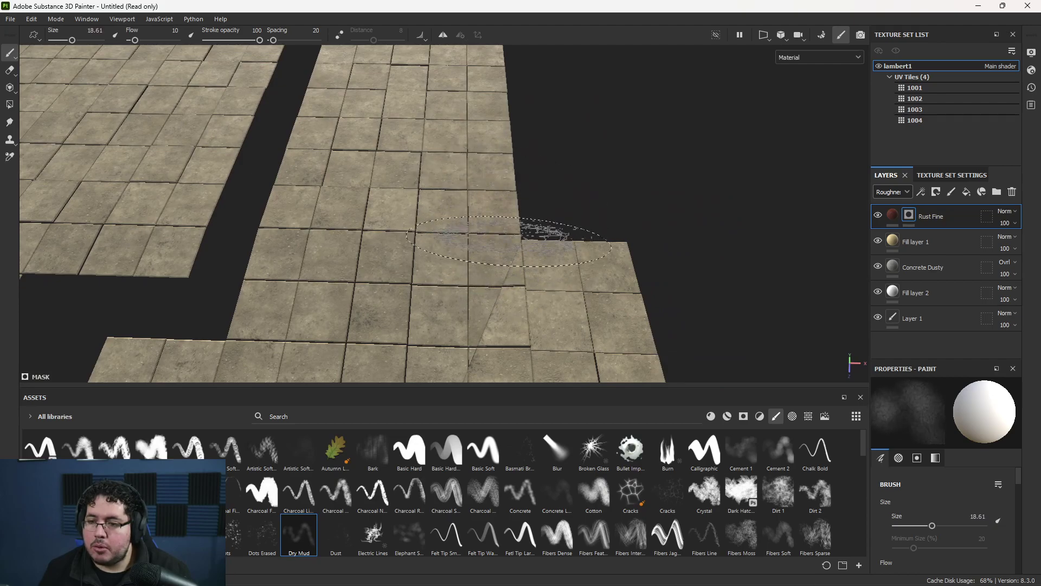
pyautogui.moveTo(498, 219); pyautogui.dragTo(548, 200)
pyautogui.keyDown('ctrl'); pyautogui.moveTo(542, 216); pyautogui.dragTo(525, 216, button='right'); pyautogui.keyUp('ctrl')
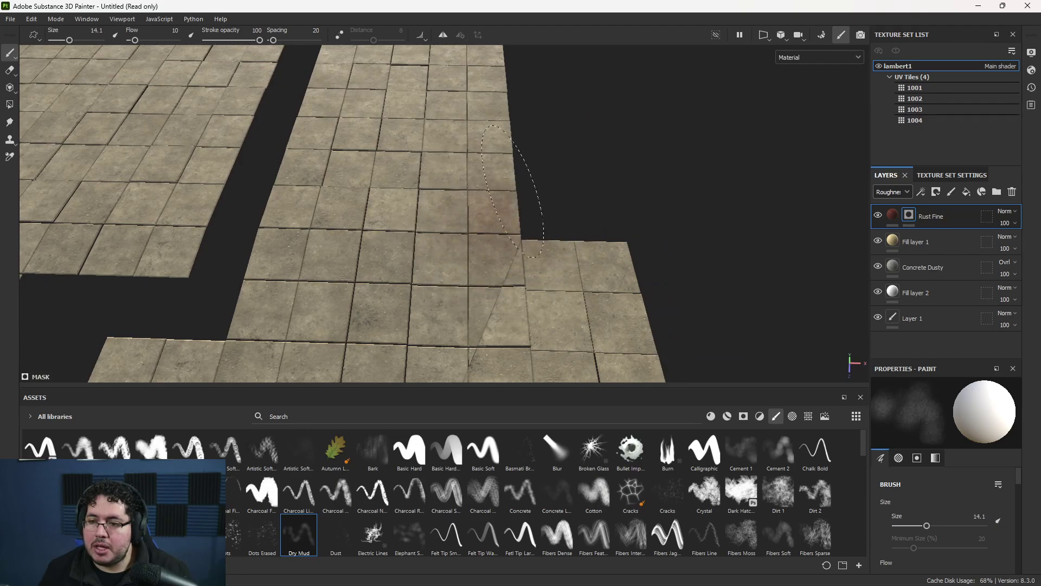
pyautogui.moveTo(476, 216)
pyautogui.mouseDown()
pyautogui.moveTo(499, 256)
pyautogui.moveTo(567, 292)
pyautogui.mouseUp()
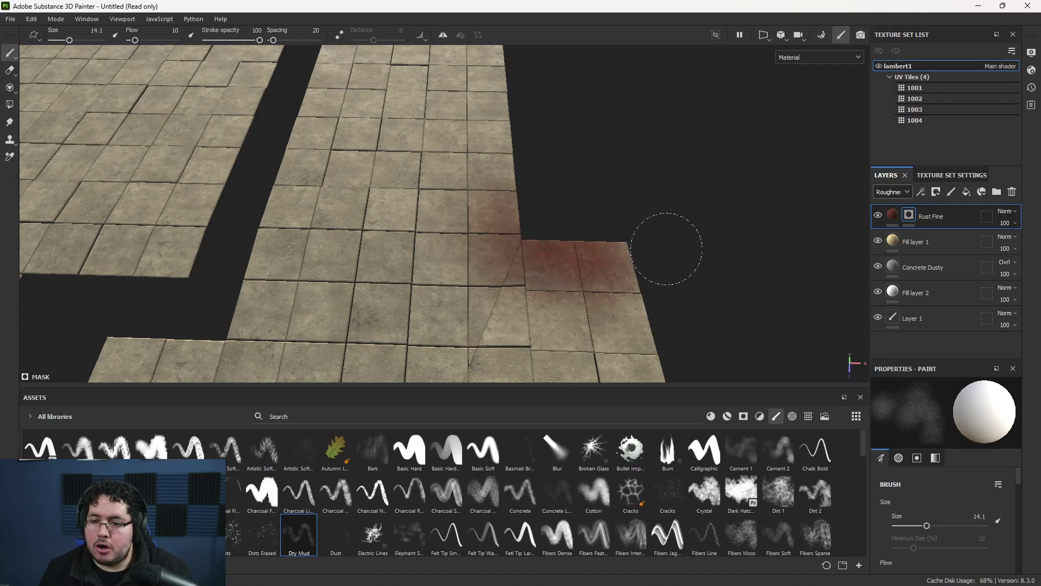
pyautogui.keyDown('alt'); pyautogui.moveTo(572, 196); pyautogui.dragTo(548, 287); pyautogui.keyUp('alt')
pyautogui.moveTo(500, 324); pyautogui.dragTo(516, 301)
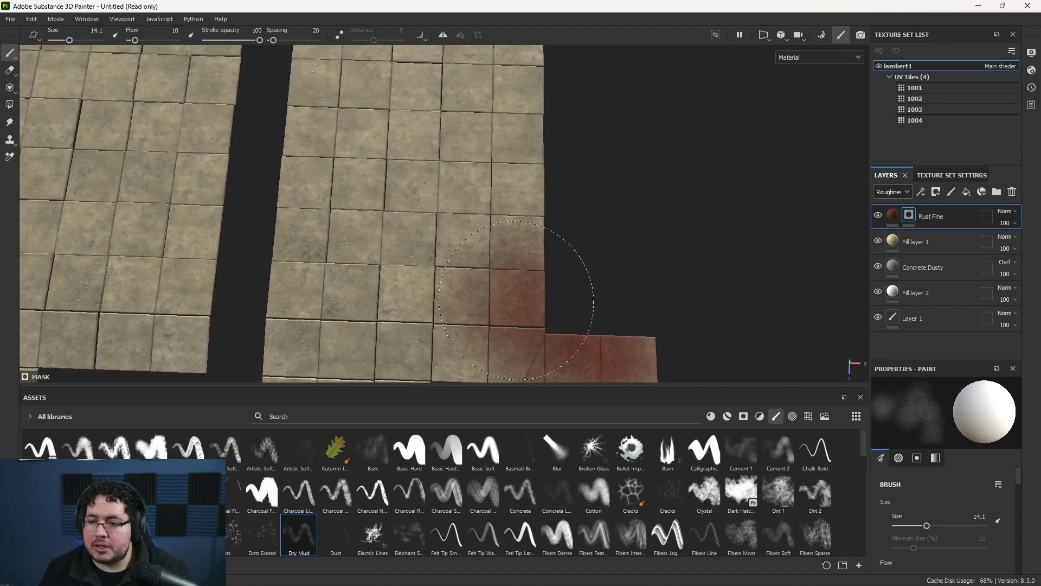
pyautogui.keyDown('ctrl'); pyautogui.moveTo(545, 132); pyautogui.dragTo(558, 162, button='right'); pyautogui.keyUp('ctrl')
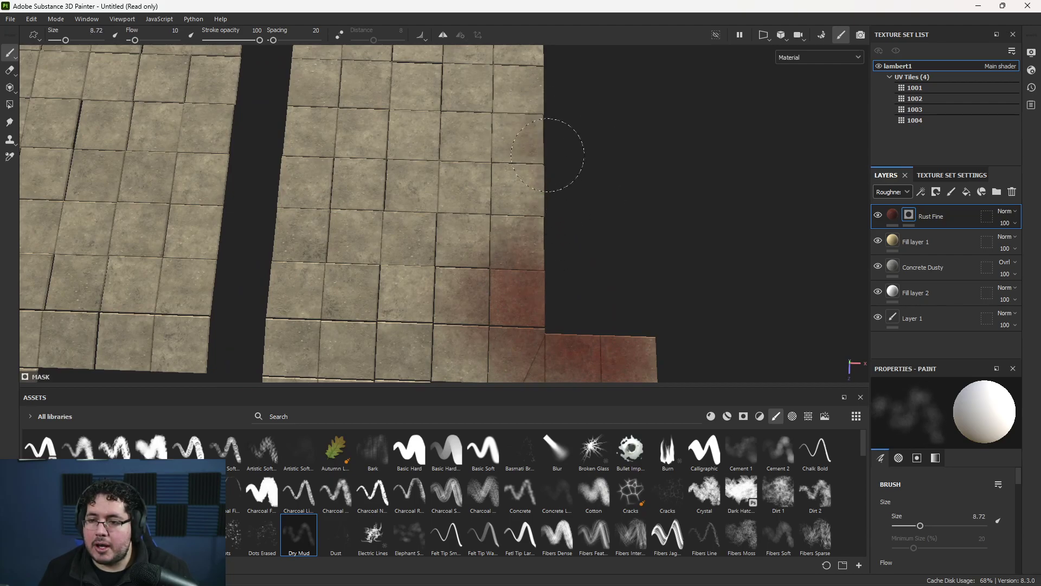
pyautogui.scroll(-1, 542, 179)
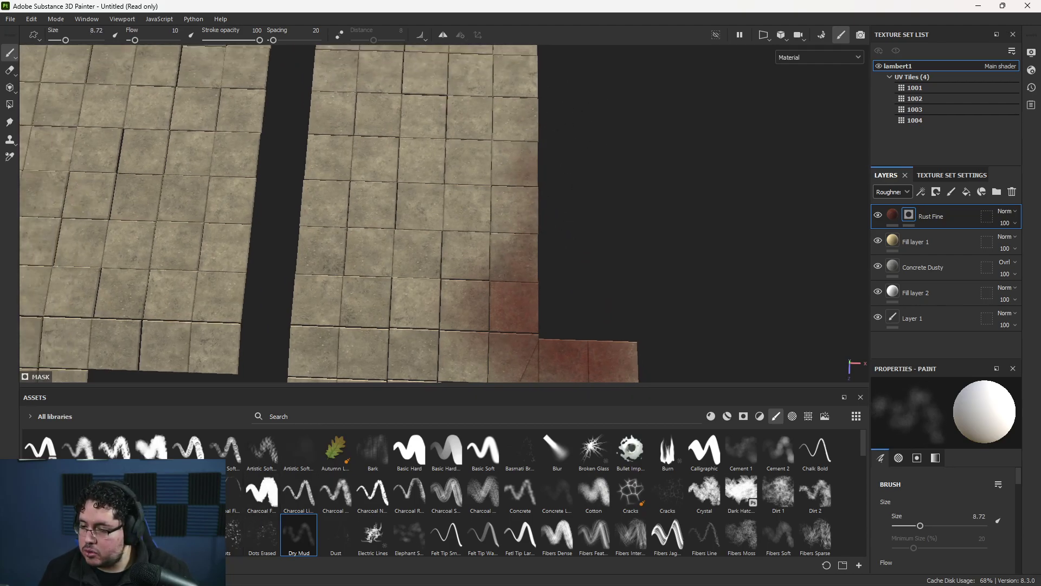
# Choose the Dirt Spots Moss brush and paint speckled rust farther along the same wall-side edge at brush size 15.13
pyautogui.click(189, 534)
pyautogui.moveTo(528, 161)
pyautogui.mouseDown()
pyautogui.moveTo(569, 168)
pyautogui.moveTo(473, 139)
pyautogui.mouseUp()
pyautogui.moveTo(466, 217)
pyautogui.keyDown('alt'); pyautogui.mouseDown()
pyautogui.moveTo(458, 190)
pyautogui.moveTo(477, 198)
pyautogui.mouseUp(); pyautogui.keyUp('alt')
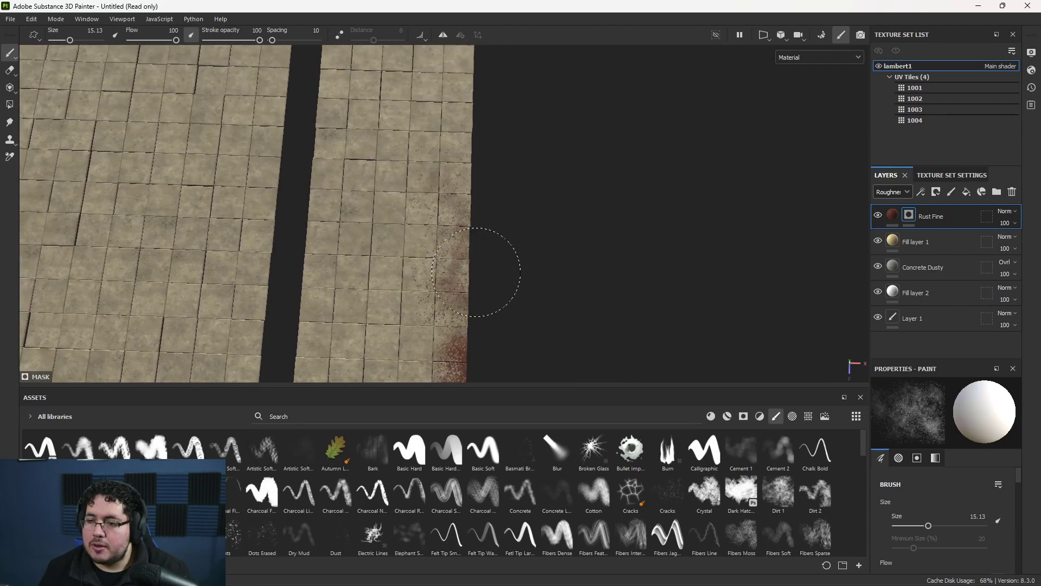
pyautogui.moveTo(473, 152)
pyautogui.keyDown('alt'); pyautogui.mouseDown(button='right')
pyautogui.moveTo(291, 118)
pyautogui.moveTo(250, 244)
pyautogui.mouseUp(button='right'); pyautogui.keyUp('alt')
pyautogui.keyDown('alt'); pyautogui.moveTo(488, 355); pyautogui.dragTo(505, 239, button='middle'); pyautogui.keyUp('alt')
pyautogui.keyDown('alt'); pyautogui.moveTo(504, 239); pyautogui.dragTo(608, 372, button='right'); pyautogui.keyUp('alt')
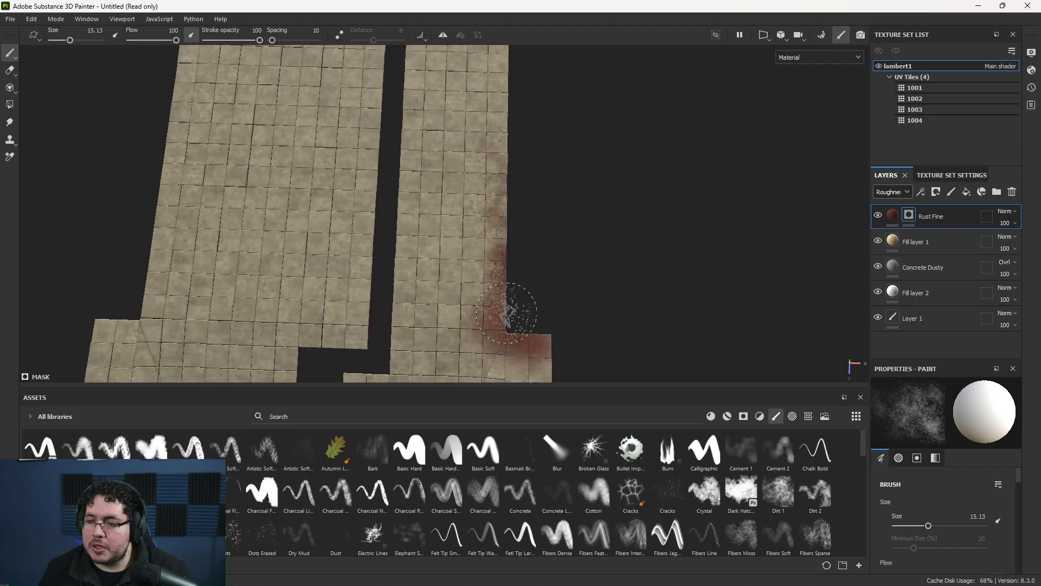
# Paint a diagonal rust trail from the wall corner across the front tiles, and reduce the brush size to 11.9
pyautogui.keyDown('alt'); pyautogui.moveTo(507, 312); pyautogui.dragTo(484, 184, button='middle'); pyautogui.keyUp('alt')
pyautogui.moveTo(493, 202)
pyautogui.mouseDown()
pyautogui.moveTo(460, 233)
pyautogui.moveTo(442, 293)
pyautogui.mouseUp()
pyautogui.press('[')
pyautogui.press('[')
pyautogui.press('x')
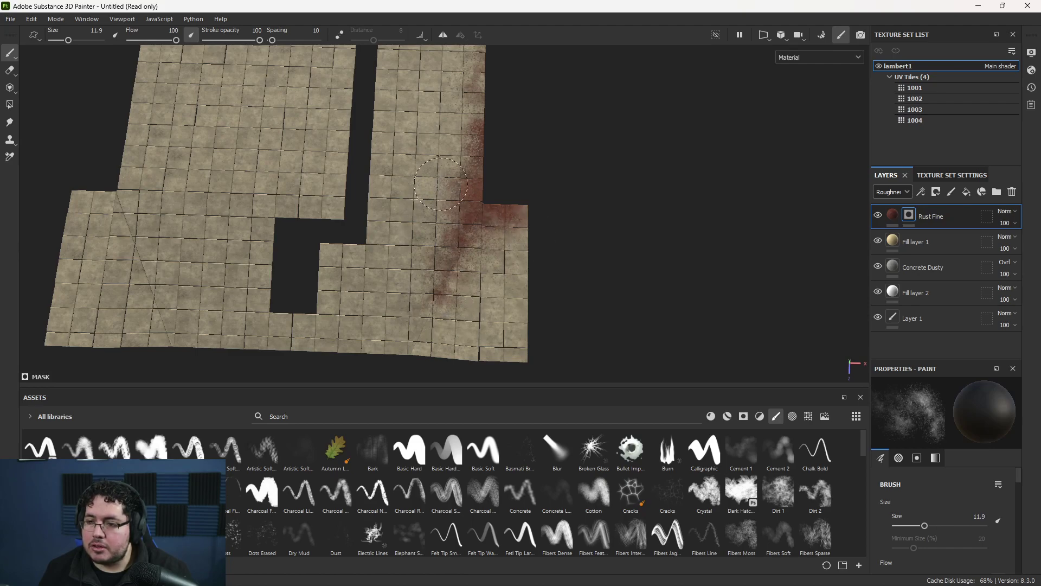
# Paint speckled rust around the opposite wall corner, up its adjoining edge, and in a trail toward the floor's front
pyautogui.press('f')
pyautogui.moveTo(264, 215); pyautogui.dragTo(219, 229)
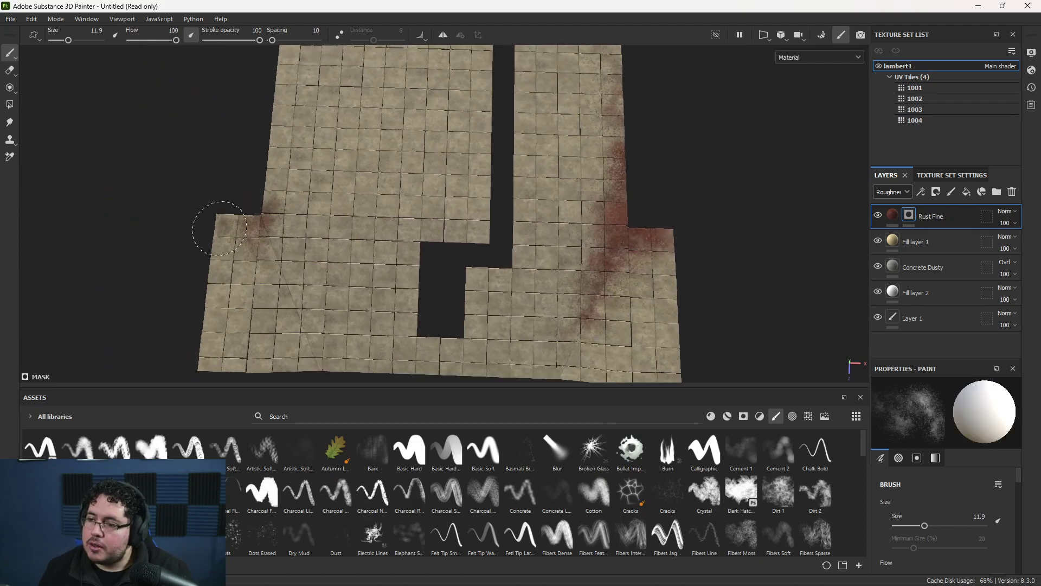
pyautogui.keyDown('alt'); pyautogui.moveTo(272, 181); pyautogui.dragTo(290, 219, button='middle'); pyautogui.keyUp('alt')
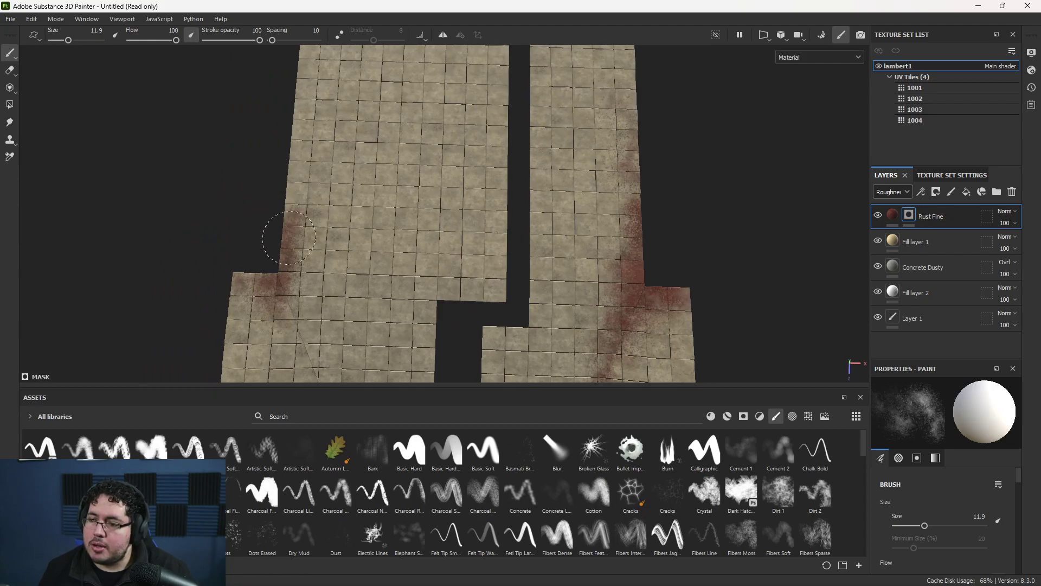
pyautogui.moveTo(289, 238); pyautogui.dragTo(291, 162)
pyautogui.moveTo(291, 288)
pyautogui.mouseDown()
pyautogui.moveTo(279, 313)
pyautogui.moveTo(301, 328)
pyautogui.mouseUp()
pyautogui.keyDown('alt'); pyautogui.moveTo(302, 327); pyautogui.dragTo(293, 224, button='middle'); pyautogui.keyUp('alt')
pyautogui.moveTo(268, 203); pyautogui.dragTo(301, 303)
pyautogui.press('x')
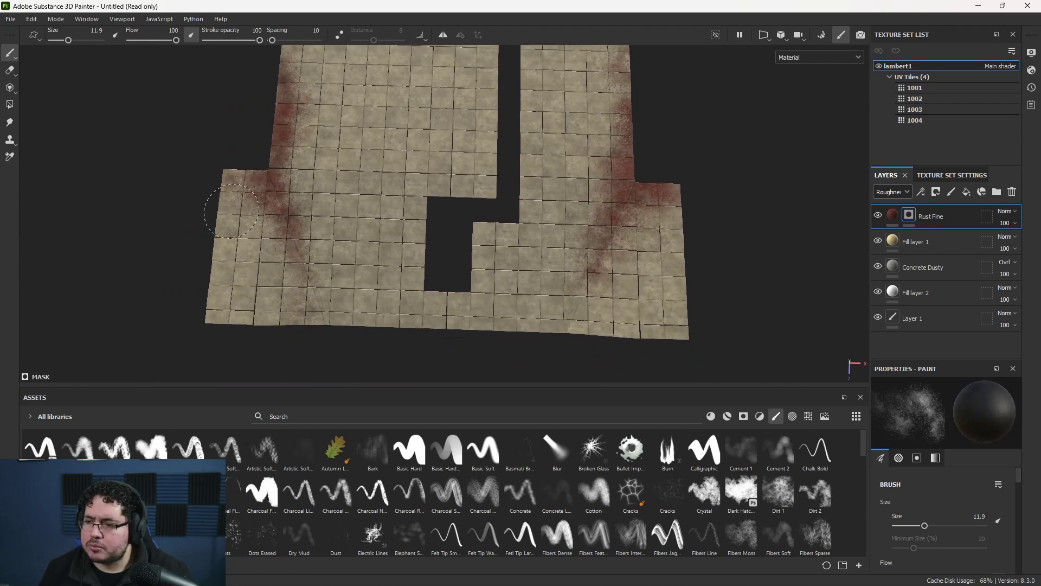
# Extend the speckled rust farther up the wall-side edge of the wider tile section at brush size 11.9
pyautogui.keyDown('alt'); pyautogui.moveTo(320, 217); pyautogui.dragTo(350, 304, button='middle'); pyautogui.keyUp('alt')
pyautogui.press('x')
pyautogui.moveTo(350, 301)
pyautogui.mouseDown()
pyautogui.moveTo(334, 231)
pyautogui.moveTo(341, 234)
pyautogui.mouseUp()
pyautogui.press('x')
pyautogui.keyDown('alt'); pyautogui.moveTo(319, 134); pyautogui.dragTo(336, 184, button='middle'); pyautogui.keyUp('alt')
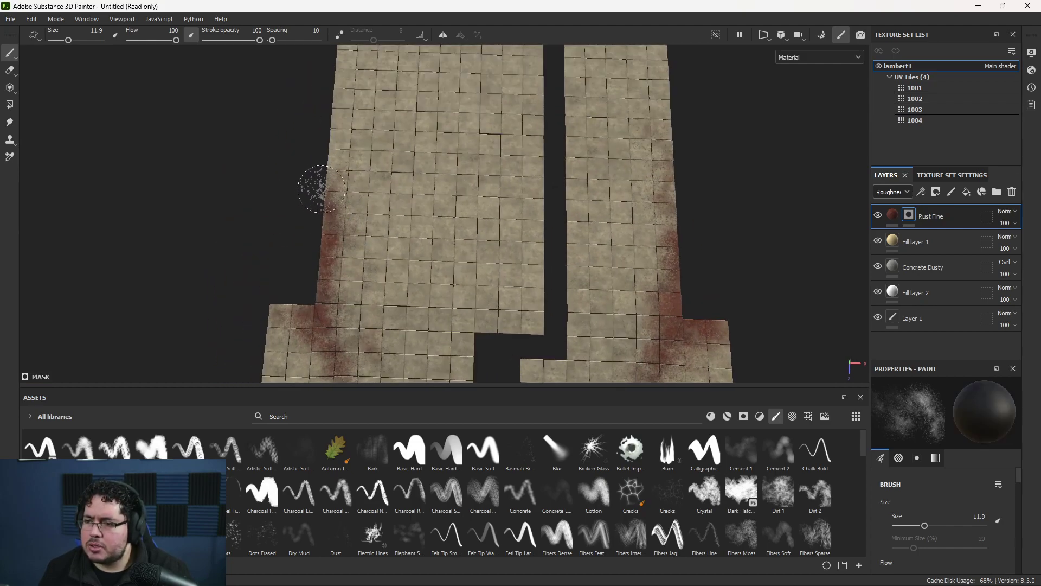
pyautogui.press('x')
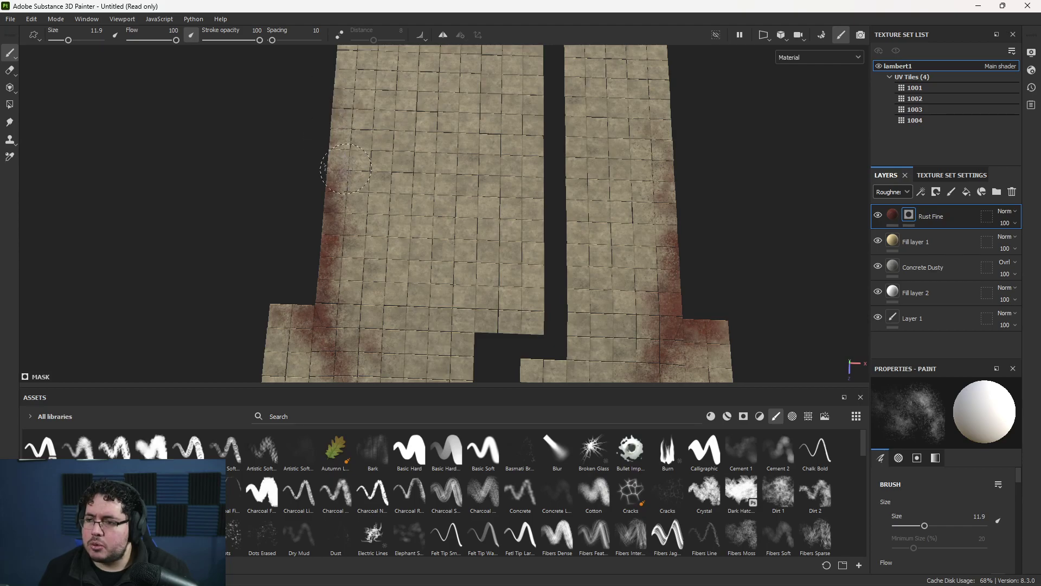
pyautogui.moveTo(346, 169)
pyautogui.mouseDown()
pyautogui.moveTo(333, 204)
pyautogui.moveTo(414, 181)
pyautogui.moveTo(404, 235)
pyautogui.moveTo(365, 157)
pyautogui.moveTo(380, 176)
pyautogui.mouseUp()
pyautogui.keyDown('alt'); pyautogui.moveTo(380, 177); pyautogui.dragTo(380, 242, button='middle'); pyautogui.keyUp('alt')
pyautogui.moveTo(380, 242)
pyautogui.keyDown('alt'); pyautogui.mouseDown(button='right')
pyautogui.moveTo(424, 271)
pyautogui.moveTo(414, 233)
pyautogui.mouseUp(button='right'); pyautogui.keyUp('alt')
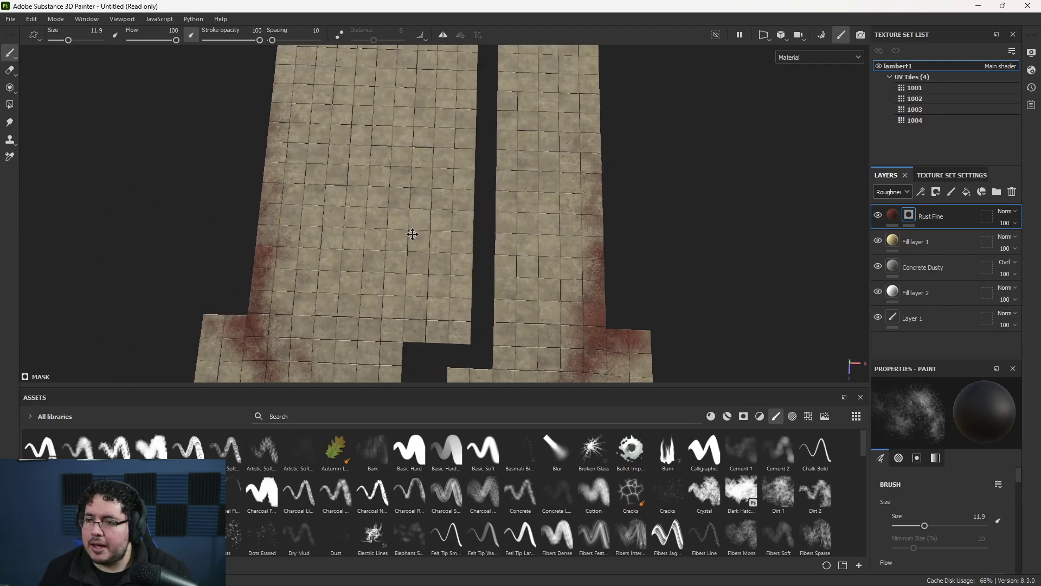
# Paint irregular speckled rust patches on both outer edges farther along the floor at brush size 11.9
pyautogui.moveTo(413, 233)
pyautogui.keyDown('alt'); pyautogui.mouseDown(button='middle')
pyautogui.moveTo(430, 281)
pyautogui.moveTo(487, 303)
pyautogui.mouseUp(button='middle'); pyautogui.keyUp('alt')
pyautogui.moveTo(487, 303)
pyautogui.keyDown('alt'); pyautogui.mouseDown()
pyautogui.moveTo(249, 148)
pyautogui.moveTo(327, 104)
pyautogui.moveTo(495, 184)
pyautogui.moveTo(473, 224)
pyautogui.moveTo(523, 307)
pyautogui.moveTo(495, 221)
pyautogui.mouseUp(); pyautogui.keyUp('alt')
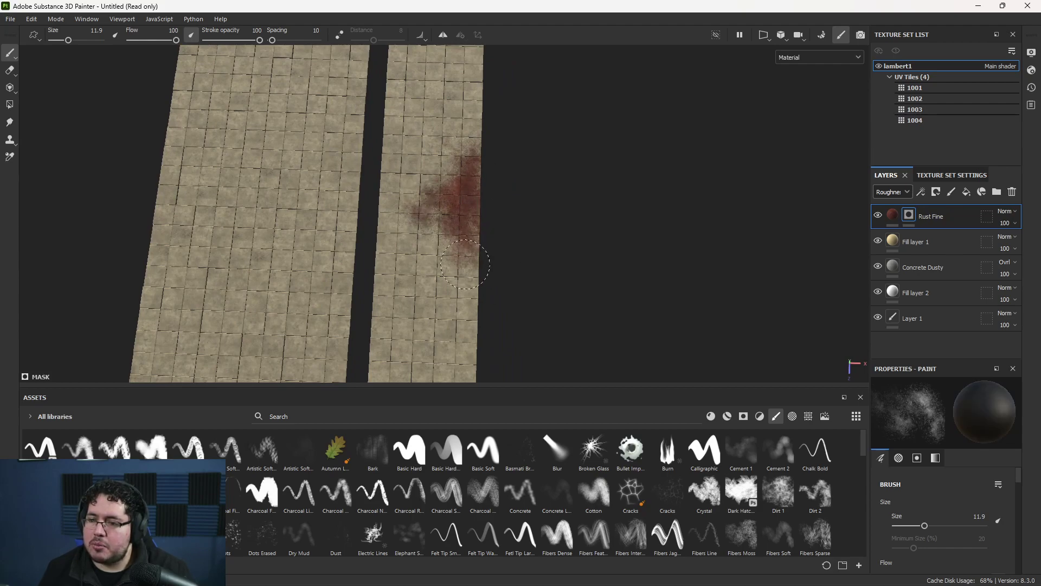
pyautogui.moveTo(465, 152)
pyautogui.keyDown('alt'); pyautogui.mouseDown()
pyautogui.moveTo(312, 192)
pyautogui.moveTo(380, 206)
pyautogui.moveTo(391, 168)
pyautogui.moveTo(348, 157)
pyautogui.moveTo(343, 253)
pyautogui.moveTo(407, 238)
pyautogui.moveTo(348, 108)
pyautogui.moveTo(361, 183)
pyautogui.mouseUp(); pyautogui.keyUp('alt')
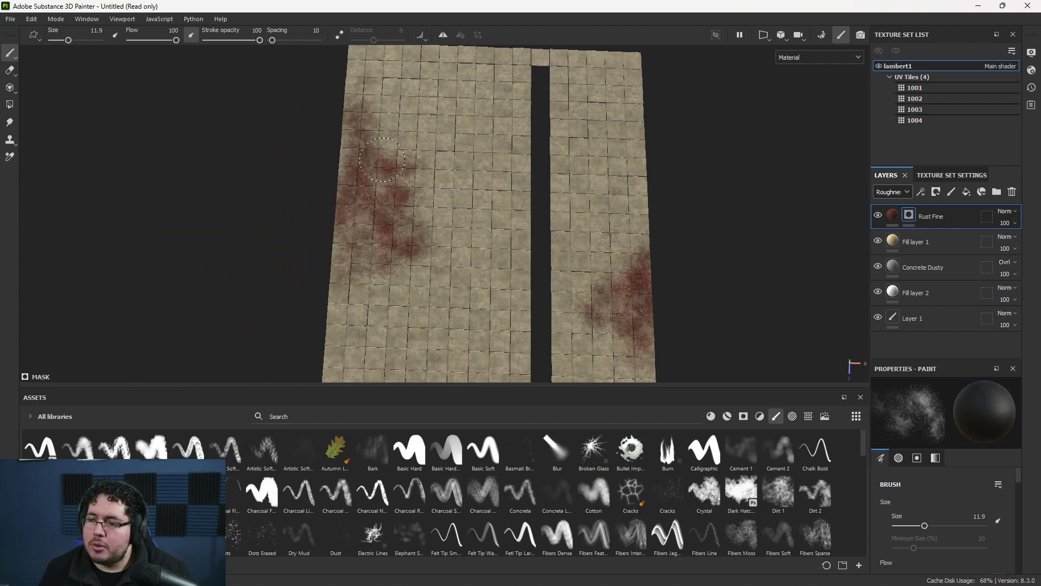
pyautogui.keyDown('alt'); pyautogui.moveTo(388, 157); pyautogui.dragTo(249, 163, button='right'); pyautogui.keyUp('alt')
pyautogui.keyDown('alt'); pyautogui.moveTo(559, 274); pyautogui.dragTo(414, 126, button='middle'); pyautogui.keyUp('alt')
pyautogui.moveTo(415, 126)
pyautogui.mouseDown()
pyautogui.moveTo(450, 211)
pyautogui.moveTo(431, 168)
pyautogui.moveTo(466, 217)
pyautogui.moveTo(424, 149)
pyautogui.moveTo(453, 209)
pyautogui.moveTo(381, 190)
pyautogui.mouseUp()
# Paint a speckled rust band along the floor's entire front edge at brush size 8.7
pyautogui.keyDown('alt'); pyautogui.moveTo(476, 178); pyautogui.dragTo(590, 230); pyautogui.keyUp('alt')
pyautogui.keyDown('alt'); pyautogui.moveTo(590, 230); pyautogui.dragTo(524, 294, button='right'); pyautogui.keyUp('alt')
pyautogui.moveTo(272, 277)
pyautogui.mouseDown()
pyautogui.moveTo(95, 251)
pyautogui.moveTo(163, 245)
pyautogui.mouseUp()
pyautogui.keyDown('ctrl'); pyautogui.moveTo(163, 244); pyautogui.dragTo(128, 246, button='right'); pyautogui.keyUp('ctrl')
pyautogui.moveTo(128, 261); pyautogui.dragTo(544, 270)
pyautogui.keyDown('alt'); pyautogui.moveTo(513, 274); pyautogui.dragTo(380, 282, button='middle'); pyautogui.keyUp('alt')
pyautogui.moveTo(380, 282)
pyautogui.mouseDown()
pyautogui.moveTo(523, 257)
pyautogui.moveTo(673, 252)
pyautogui.moveTo(640, 245)
pyautogui.moveTo(692, 251)
pyautogui.mouseUp()
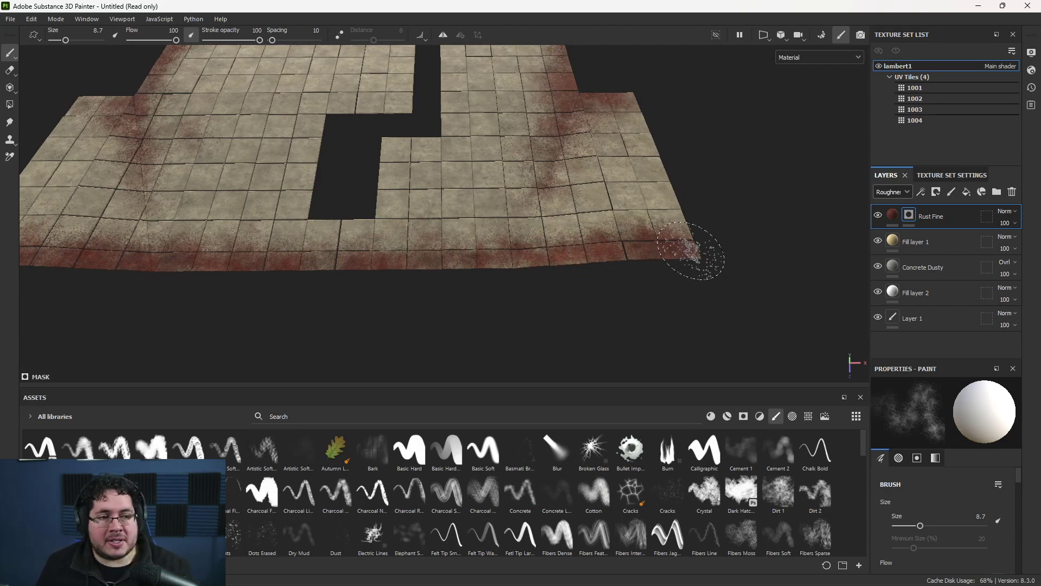
# Erase parts of the front-edge rust to break up the band, using brush sizes 11.63 and 7.12
pyautogui.moveTo(690, 251)
pyautogui.keyDown('alt'); pyautogui.mouseDown()
pyautogui.moveTo(570, 230)
pyautogui.moveTo(484, 242)
pyautogui.mouseUp(); pyautogui.keyUp('alt')
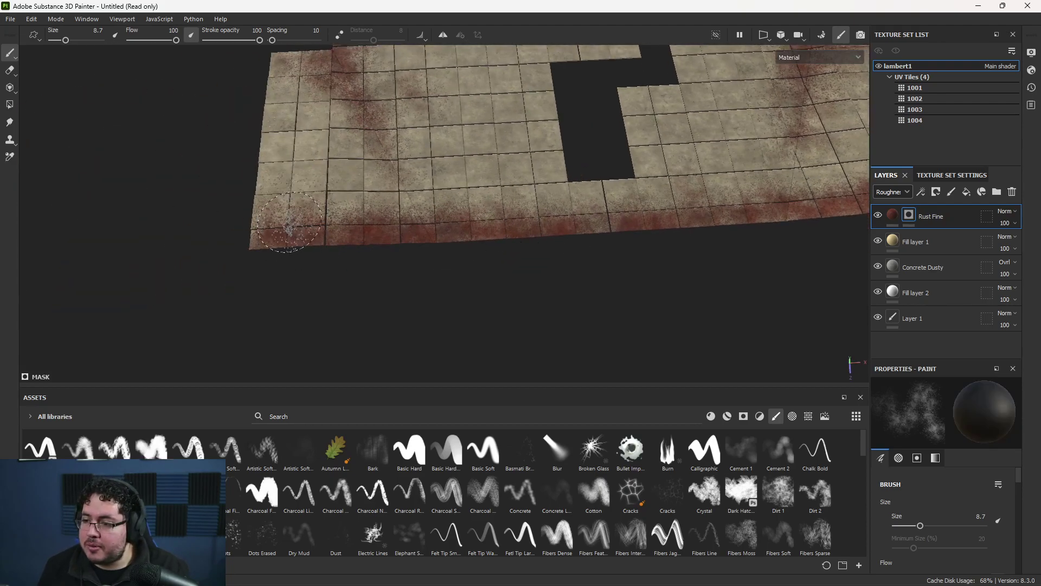
pyautogui.keyDown('ctrl'); pyautogui.moveTo(280, 208); pyautogui.dragTo(289, 208, button='right'); pyautogui.keyUp('ctrl')
pyautogui.moveTo(289, 208)
pyautogui.mouseDown()
pyautogui.moveTo(294, 217)
pyautogui.moveTo(406, 204)
pyautogui.mouseUp()
pyautogui.keyDown('alt'); pyautogui.moveTo(504, 214); pyautogui.dragTo(434, 182); pyautogui.keyUp('alt')
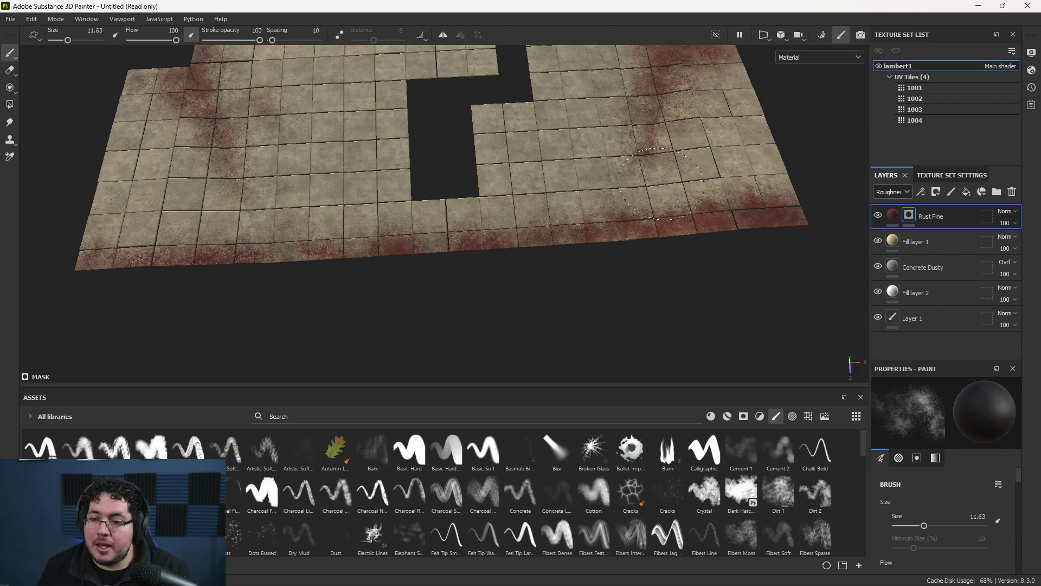
pyautogui.keyDown('alt'); pyautogui.moveTo(762, 183); pyautogui.dragTo(761, 196, button='middle'); pyautogui.keyUp('alt')
pyautogui.moveTo(762, 198); pyautogui.dragTo(787, 198)
pyautogui.keyDown('alt'); pyautogui.moveTo(736, 220); pyautogui.dragTo(721, 245, button='middle'); pyautogui.keyUp('alt')
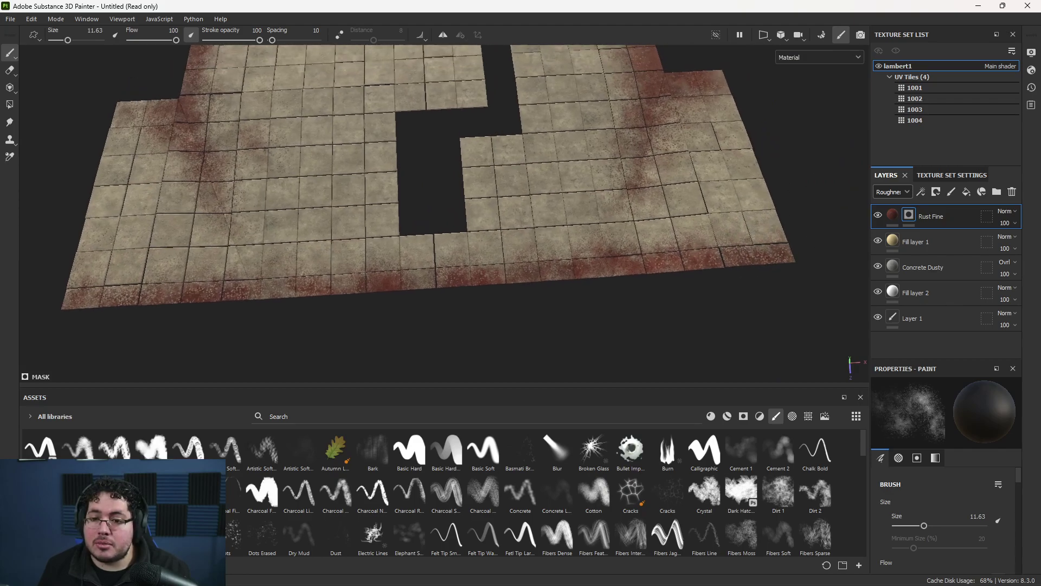
pyautogui.press('x')
pyautogui.keyDown('ctrl'); pyautogui.moveTo(721, 246); pyautogui.dragTo(709, 245, button='right'); pyautogui.keyUp('ctrl')
pyautogui.press('x')
pyautogui.moveTo(695, 260); pyautogui.dragTo(779, 256)
pyautogui.press('x')
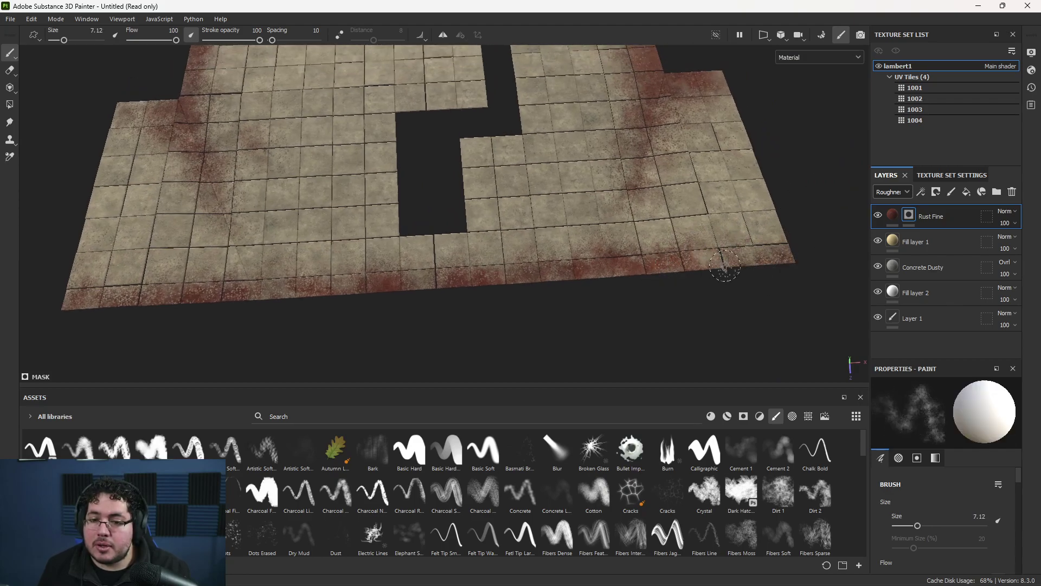
# Try Overlay blending on Rust Fine's Roughness channel, lower that channel's opacity to 96, and restore Normal blending
pyautogui.click(1005, 211)
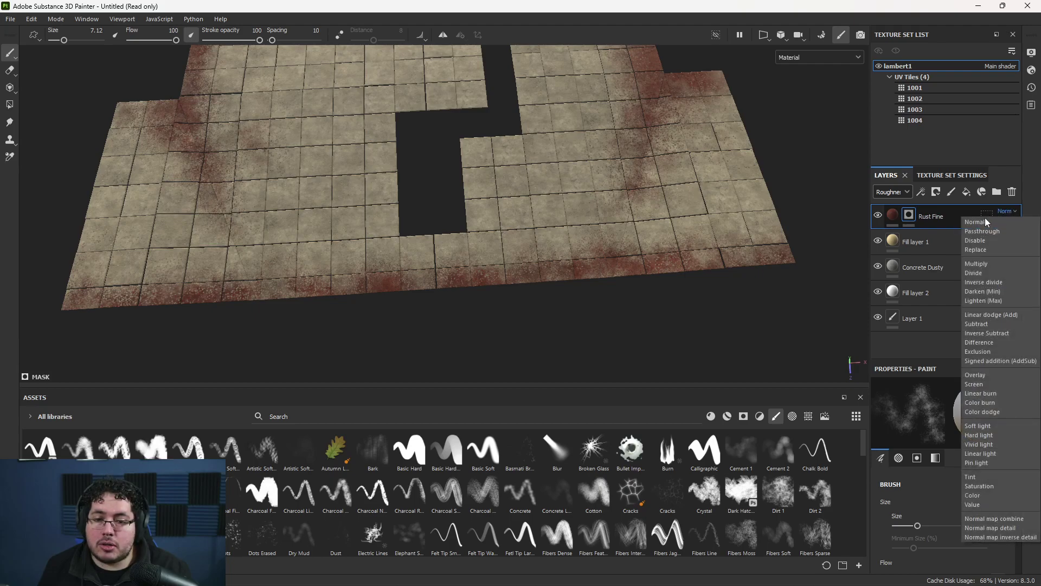
pyautogui.click(990, 377)
pyautogui.scroll(1, 711, 200)
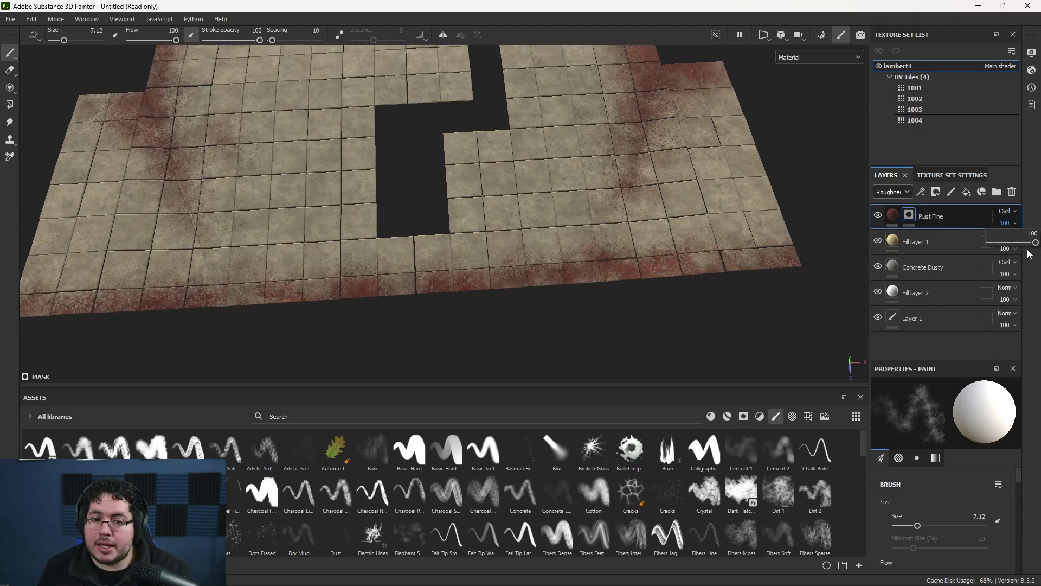
pyautogui.moveTo(1035, 242)
pyautogui.mouseDown()
pyautogui.moveTo(1012, 244)
pyautogui.moveTo(1034, 243)
pyautogui.mouseUp()
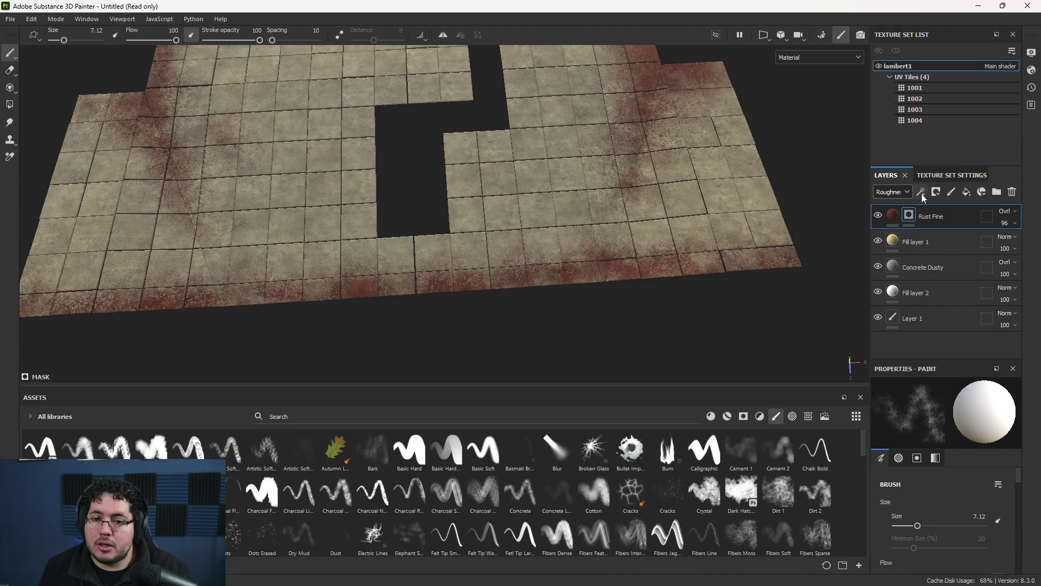
pyautogui.click(892, 192)
pyautogui.click(1002, 211)
pyautogui.click(991, 221)
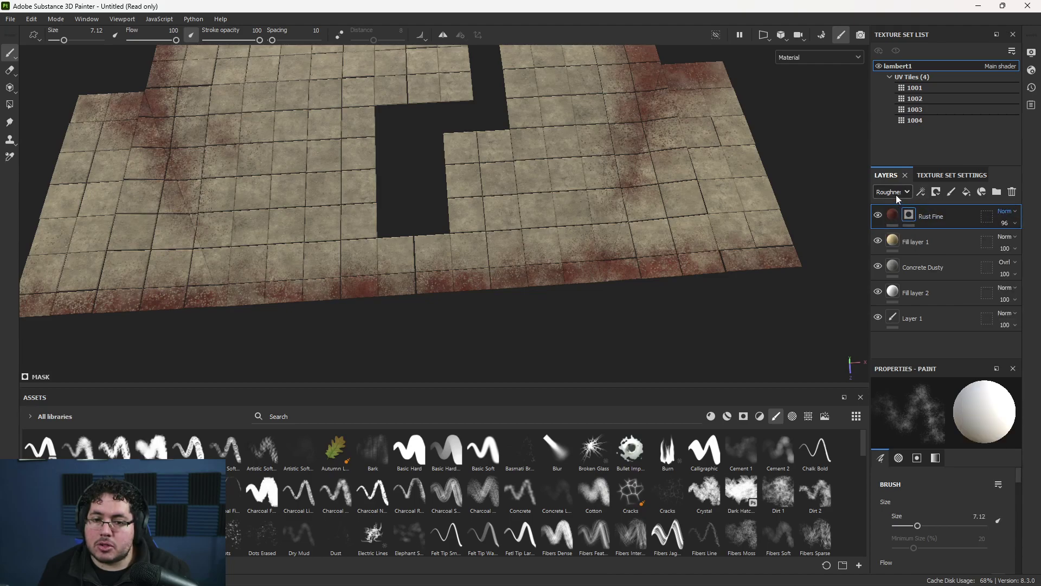
# Set the Rust Fine layer's Base color channel to Overlay blending at 69 opacity
pyautogui.click(897, 195)
pyautogui.click(895, 207)
pyautogui.click(1006, 211)
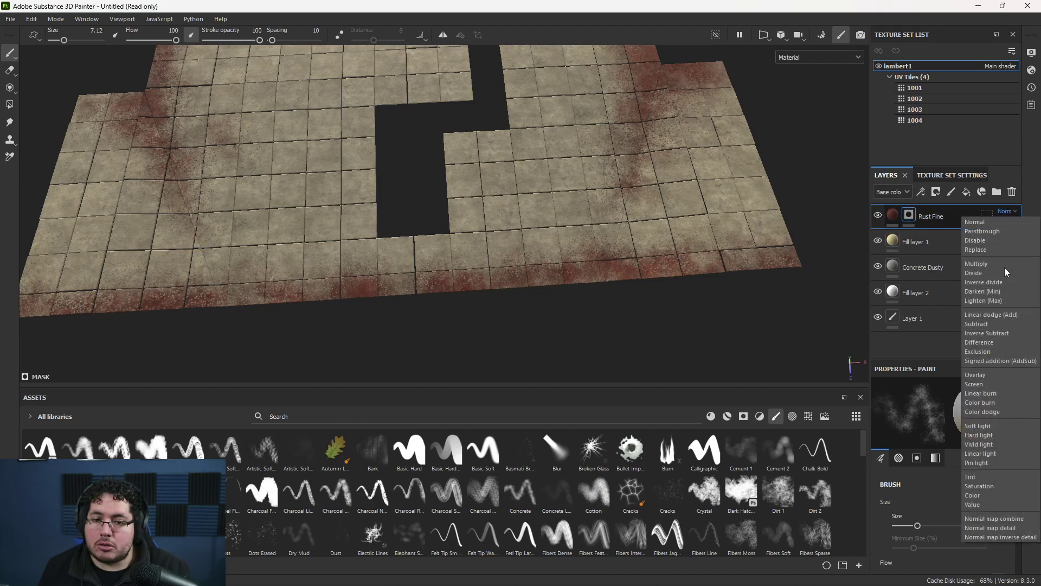
pyautogui.click(987, 368)
pyautogui.click(1009, 223)
pyautogui.moveTo(1034, 245)
pyautogui.mouseDown()
pyautogui.moveTo(1013, 244)
pyautogui.moveTo(1023, 247)
pyautogui.mouseUp()
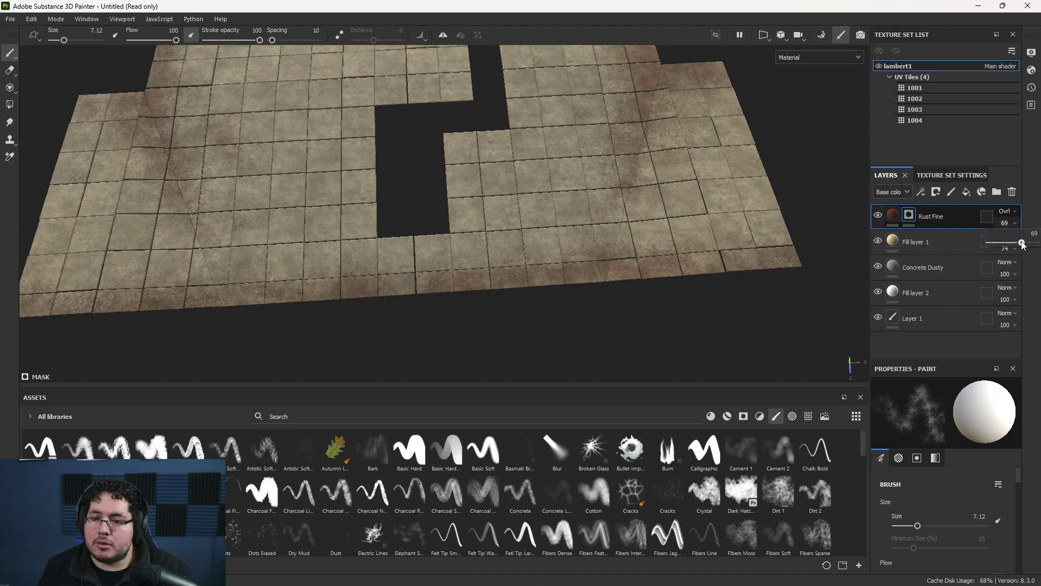
# Examine the blended rust across the floor from low, distant and close viewpoints
pyautogui.keyDown('alt'); pyautogui.moveTo(714, 193); pyautogui.dragTo(651, 244, button='right'); pyautogui.keyUp('alt')
pyautogui.keyDown('alt'); pyautogui.moveTo(651, 244); pyautogui.dragTo(434, 184); pyautogui.keyUp('alt')
pyautogui.keyDown('alt'); pyautogui.moveTo(434, 185); pyautogui.dragTo(418, 158, button='right'); pyautogui.keyUp('alt')
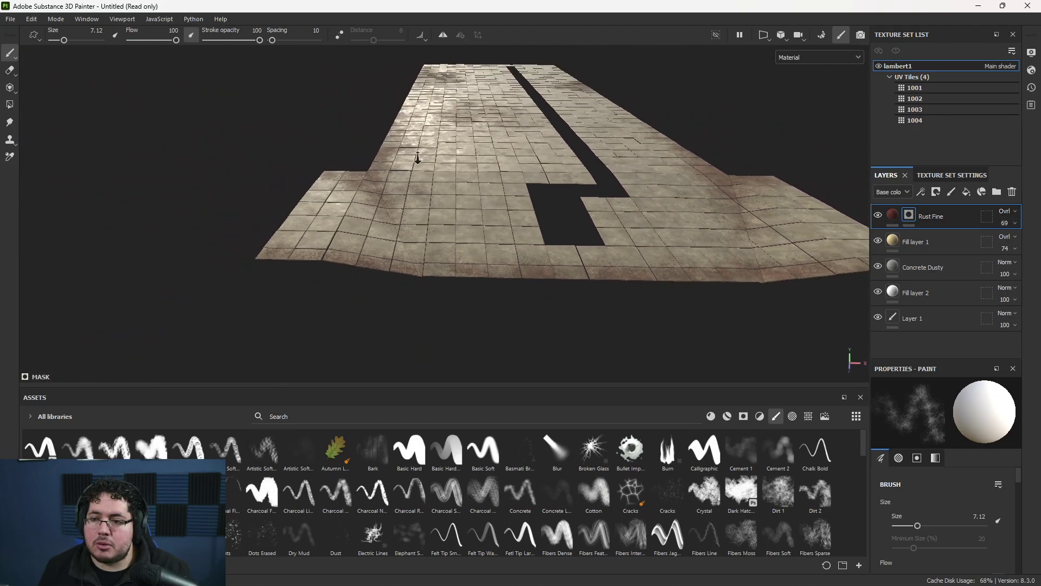
pyautogui.moveTo(417, 157)
pyautogui.keyDown('alt'); pyautogui.mouseDown()
pyautogui.moveTo(544, 251)
pyautogui.moveTo(532, 213)
pyautogui.moveTo(620, 274)
pyautogui.moveTo(628, 259)
pyautogui.mouseUp(); pyautogui.keyUp('alt')
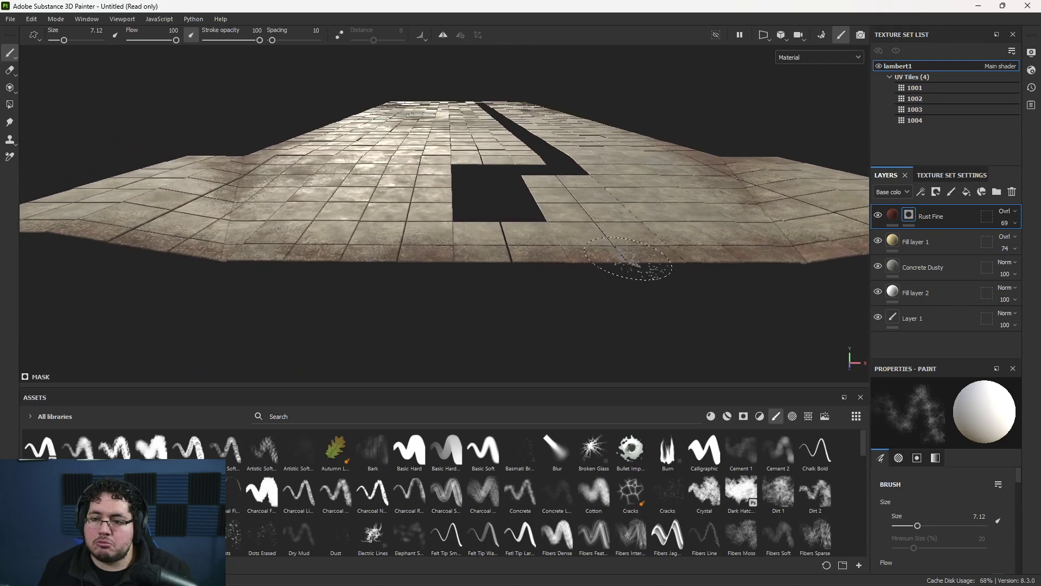
pyautogui.keyDown('alt'); pyautogui.moveTo(471, 212); pyautogui.dragTo(465, 197); pyautogui.keyUp('alt')
pyautogui.keyDown('alt'); pyautogui.moveTo(465, 197); pyautogui.dragTo(488, 190, button='right'); pyautogui.keyUp('alt')
pyautogui.keyDown('alt'); pyautogui.moveTo(456, 163); pyautogui.dragTo(539, 237, button='middle'); pyautogui.keyUp('alt')
pyautogui.press('x')
pyautogui.press('x')
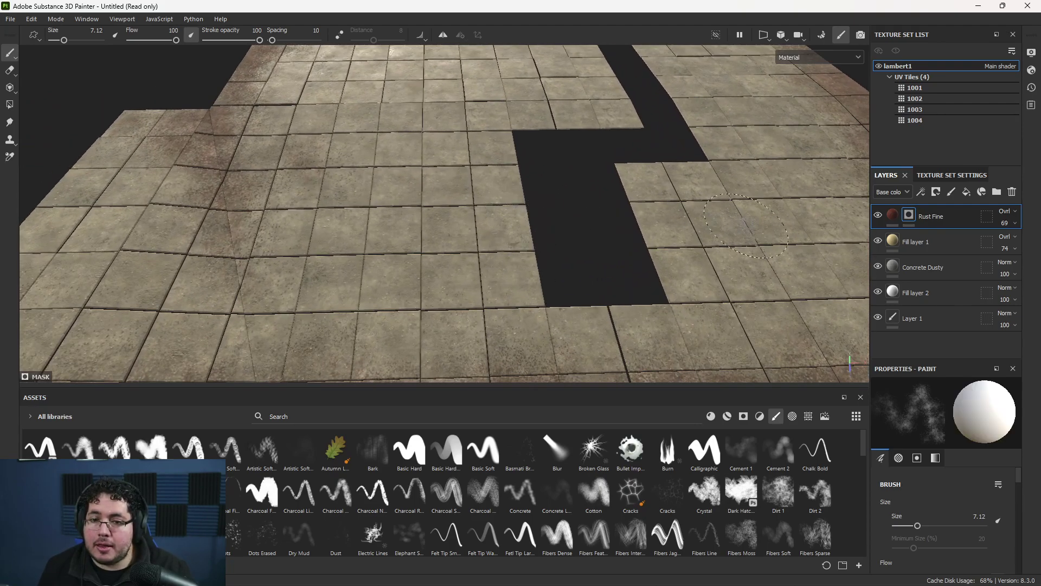
# Add a second Rust Fine material as the top layer and set its Base color blending to Overlay
pyautogui.click(710, 416)
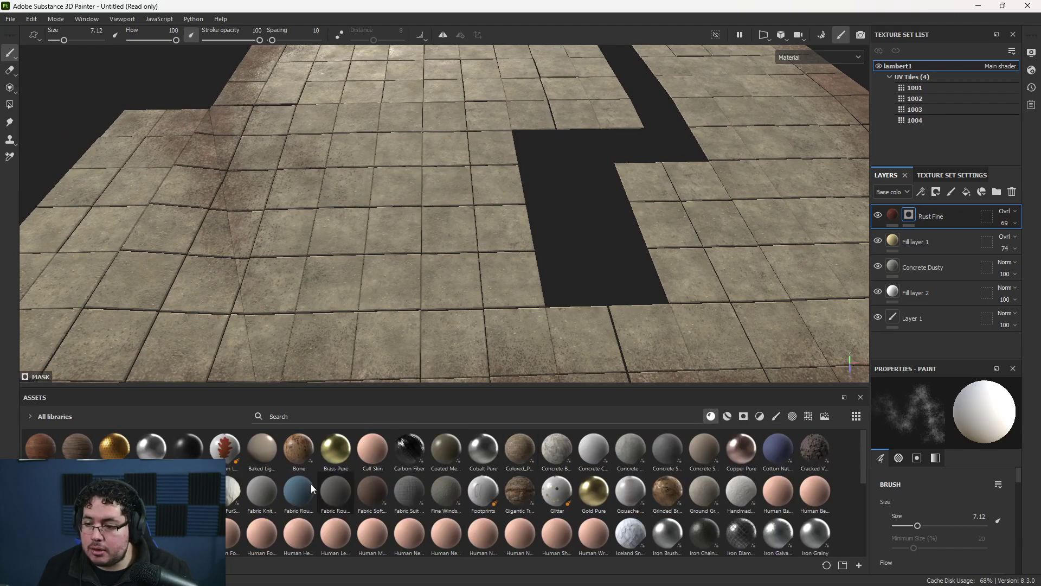
pyautogui.scroll(-5, 356, 468)
pyautogui.moveTo(115, 491); pyautogui.dragTo(820, 247)
pyautogui.click(1007, 211)
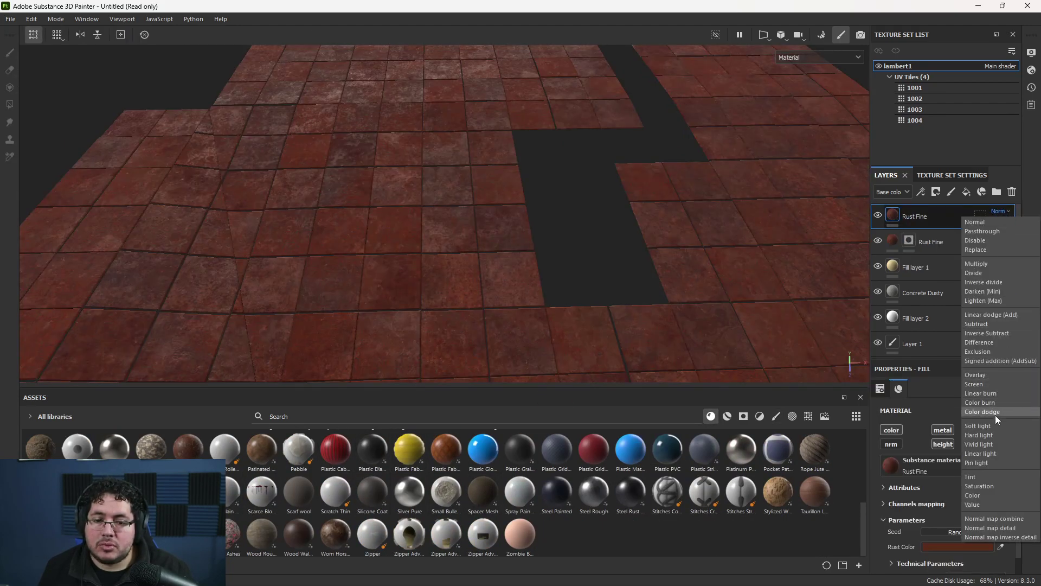
pyautogui.click(988, 377)
pyautogui.rightClick(906, 243)
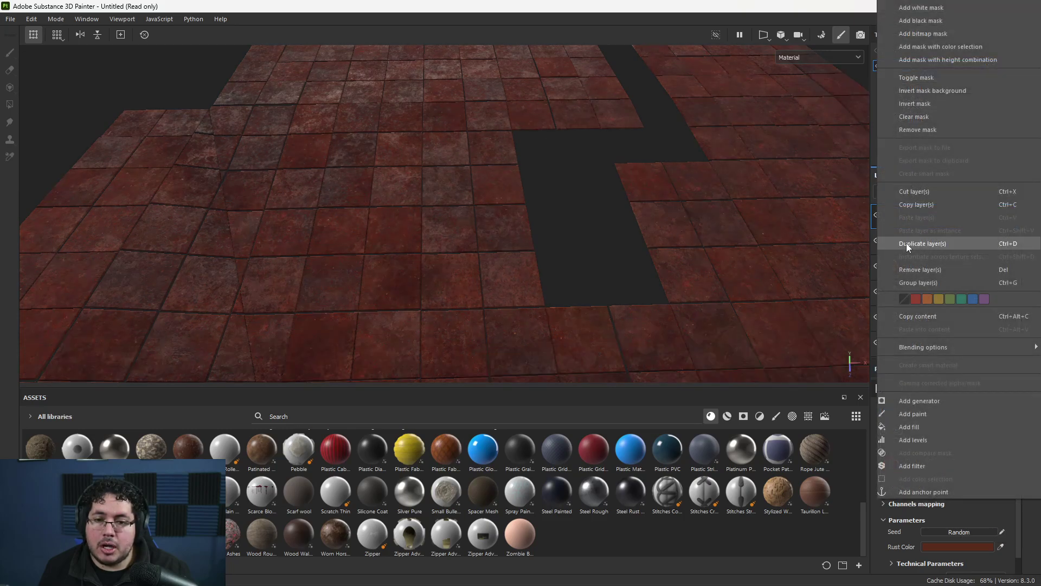
pyautogui.click(920, 398)
pyautogui.hotkey('ctrl', 'z')
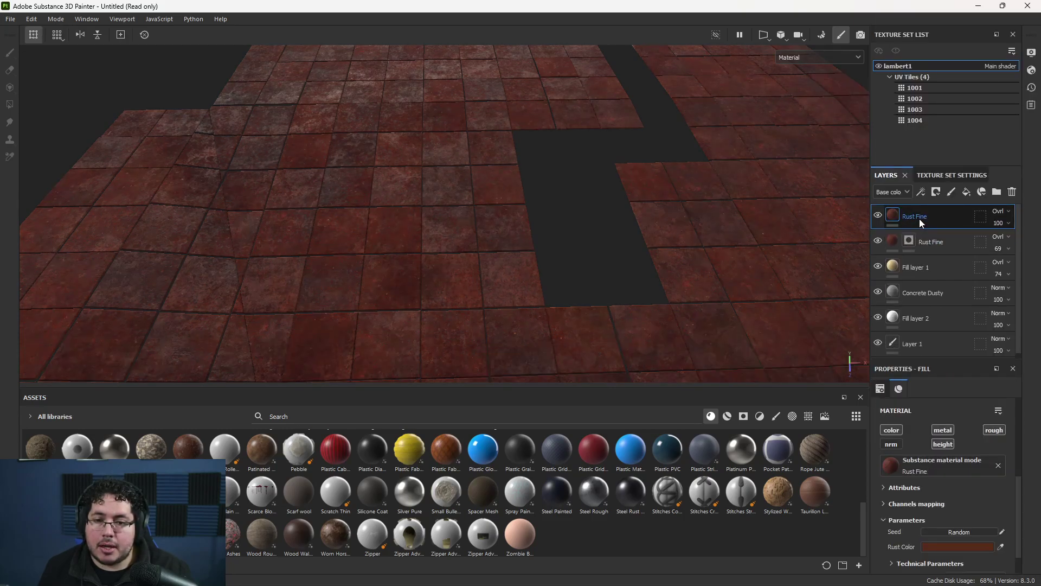
# Give the upper Rust Fine layer a black mask and add a Dirt generator to that mask
pyautogui.rightClick(919, 219)
pyautogui.click(929, 20)
pyautogui.rightClick(911, 216)
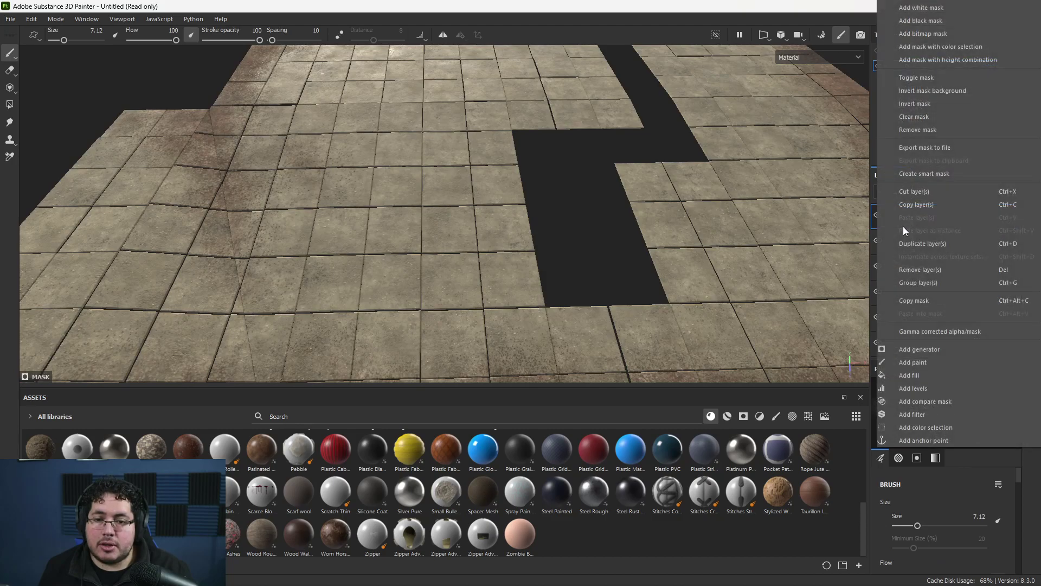
pyautogui.click(917, 350)
pyautogui.click(924, 411)
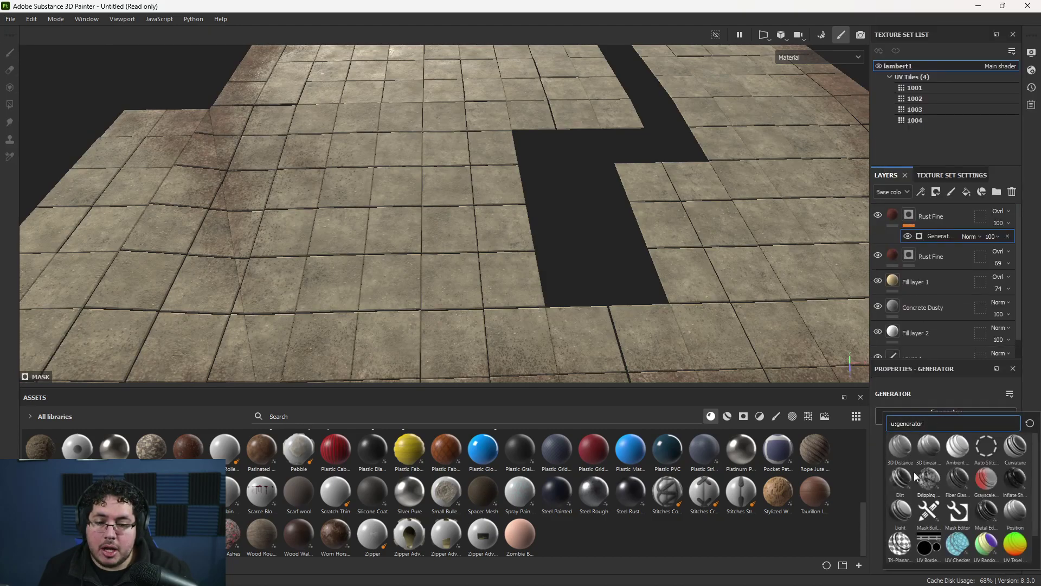
pyautogui.click(900, 480)
# Lower the Dirt generator's Grunge Amount to 0.1
pyautogui.keyDown('alt'); pyautogui.moveTo(657, 232); pyautogui.dragTo(769, 337); pyautogui.keyUp('alt')
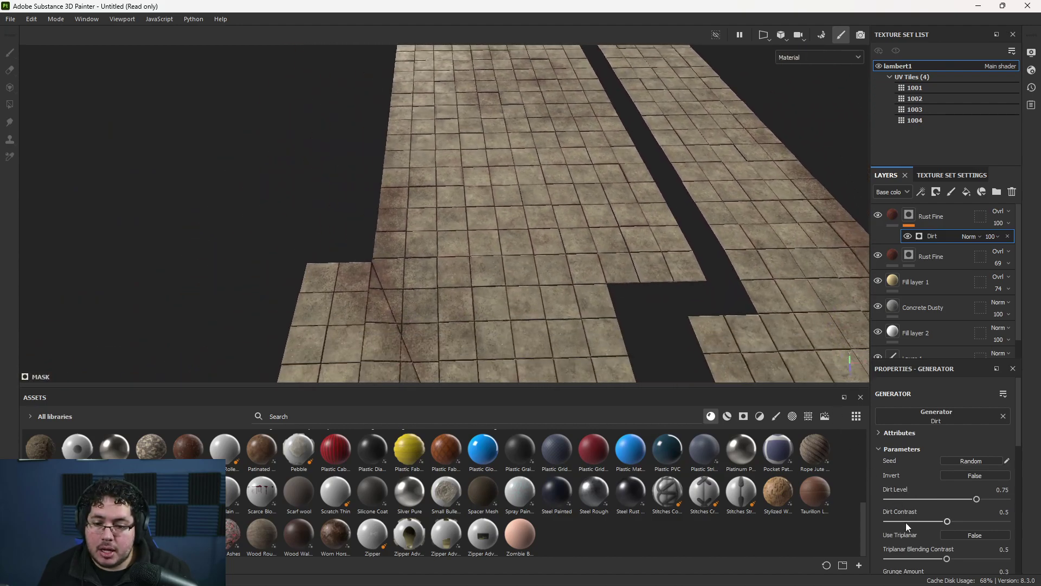
pyautogui.scroll(-1, 939, 558)
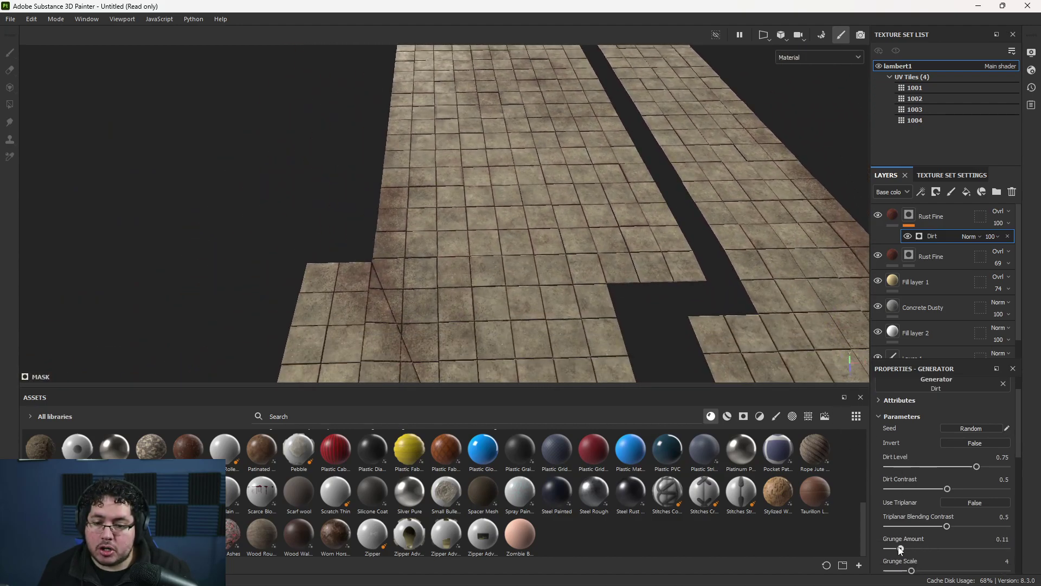
pyautogui.moveTo(901, 549); pyautogui.dragTo(899, 550)
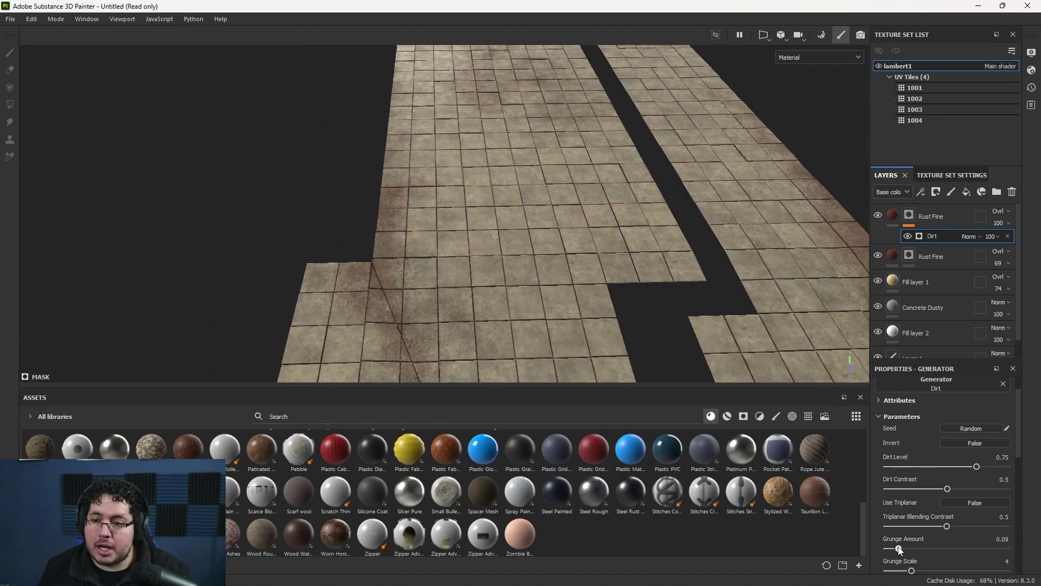
# Compare the floor with the Dirt generator on and off, and inspect the grout lines up close
pyautogui.click(906, 235)
pyautogui.click(906, 235)
pyautogui.click(907, 235)
pyautogui.click(906, 236)
pyautogui.keyDown('alt'); pyautogui.moveTo(835, 304); pyautogui.dragTo(673, 249, button='middle'); pyautogui.keyUp('alt')
pyautogui.keyDown('alt'); pyautogui.moveTo(672, 250); pyautogui.dragTo(721, 339, button='right'); pyautogui.keyUp('alt')
pyautogui.keyDown('alt'); pyautogui.moveTo(581, 168); pyautogui.dragTo(604, 286, button='right'); pyautogui.keyUp('alt')
pyautogui.keyDown('alt'); pyautogui.moveTo(615, 236); pyautogui.dragTo(627, 261, button='right'); pyautogui.keyUp('alt')
pyautogui.keyDown('alt'); pyautogui.moveTo(627, 260); pyautogui.dragTo(668, 201, button='middle'); pyautogui.keyUp('alt')
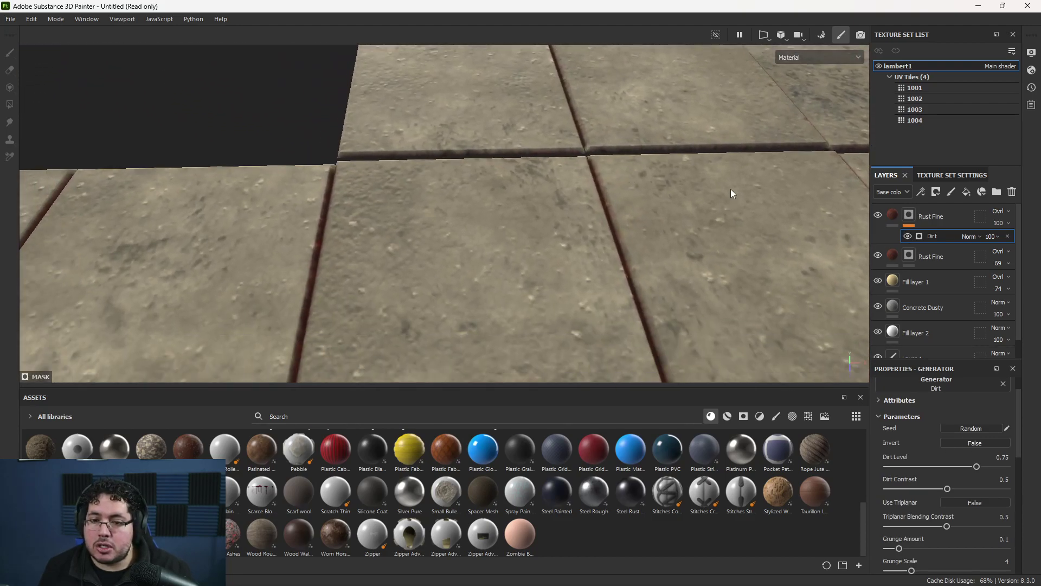
pyautogui.keyDown('alt'); pyautogui.moveTo(731, 194); pyautogui.dragTo(390, 163, button='right'); pyautogui.keyUp('alt')
pyautogui.keyDown('alt'); pyautogui.moveTo(623, 223); pyautogui.dragTo(564, 216, button='right'); pyautogui.keyUp('alt')
pyautogui.keyDown('alt'); pyautogui.moveTo(575, 216); pyautogui.dragTo(710, 207, button='middle'); pyautogui.keyUp('alt')
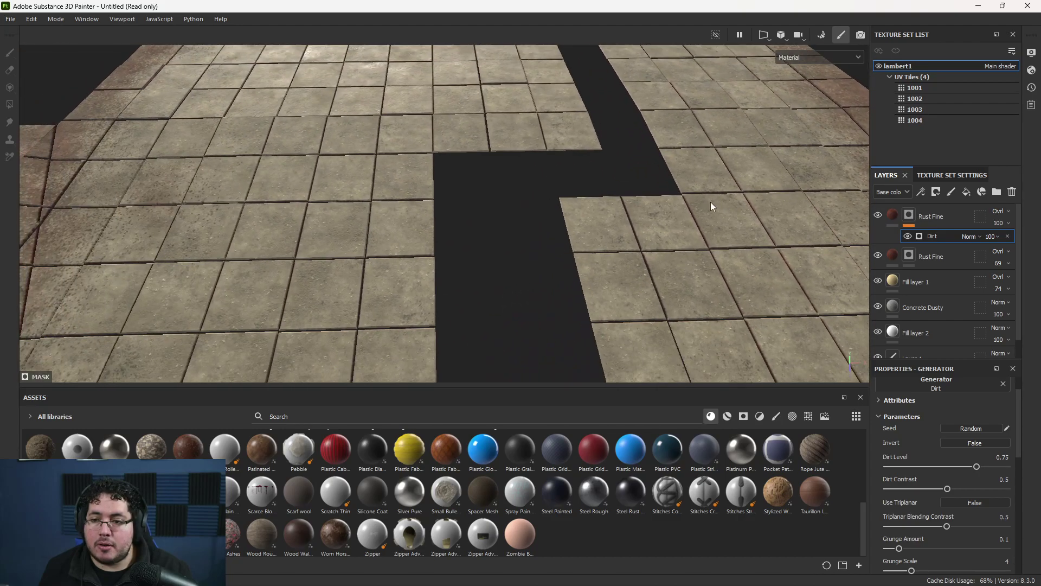
# Set the upper Rust Fine layer's Base color opacity to 65
pyautogui.keyDown('alt'); pyautogui.moveTo(712, 202); pyautogui.dragTo(422, 177, button='right'); pyautogui.keyUp('alt')
pyautogui.write('65')
pyautogui.press('Return')
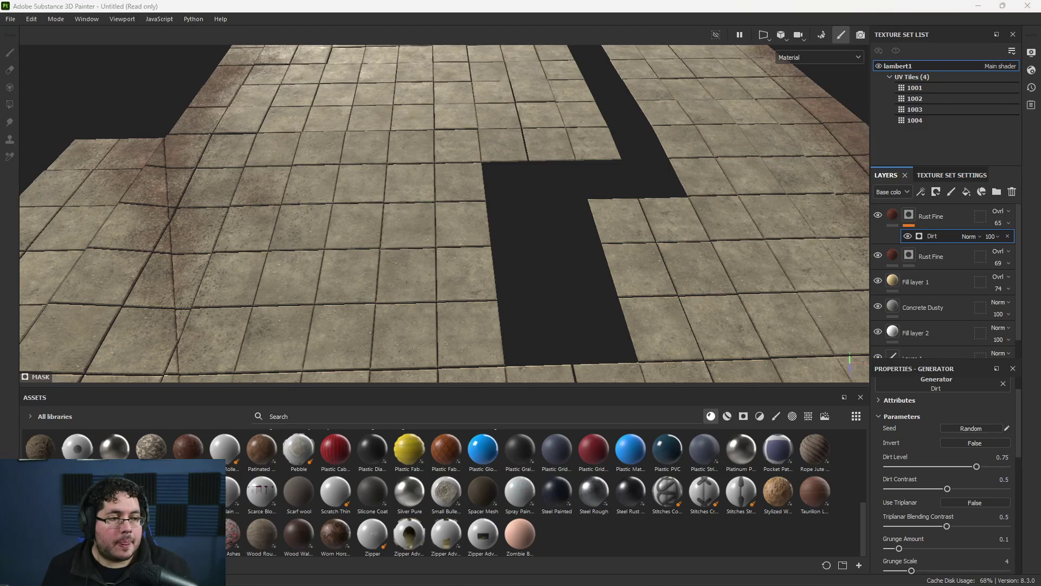
pyautogui.scroll(-2, 633, 300)
pyautogui.keyDown('alt'); pyautogui.moveTo(632, 300); pyautogui.dragTo(744, 288); pyautogui.keyUp('alt')
pyautogui.keyDown('alt'); pyautogui.moveTo(743, 288); pyautogui.dragTo(495, 187, button='right'); pyautogui.keyUp('alt')
pyautogui.keyDown('alt'); pyautogui.moveTo(495, 187); pyautogui.dragTo(463, 207, button='middle'); pyautogui.keyUp('alt')
pyautogui.keyDown('alt'); pyautogui.moveTo(463, 209); pyautogui.dragTo(665, 246); pyautogui.keyUp('alt')
pyautogui.keyDown('alt'); pyautogui.moveTo(665, 246); pyautogui.dragTo(465, 194, button='right'); pyautogui.keyUp('alt')
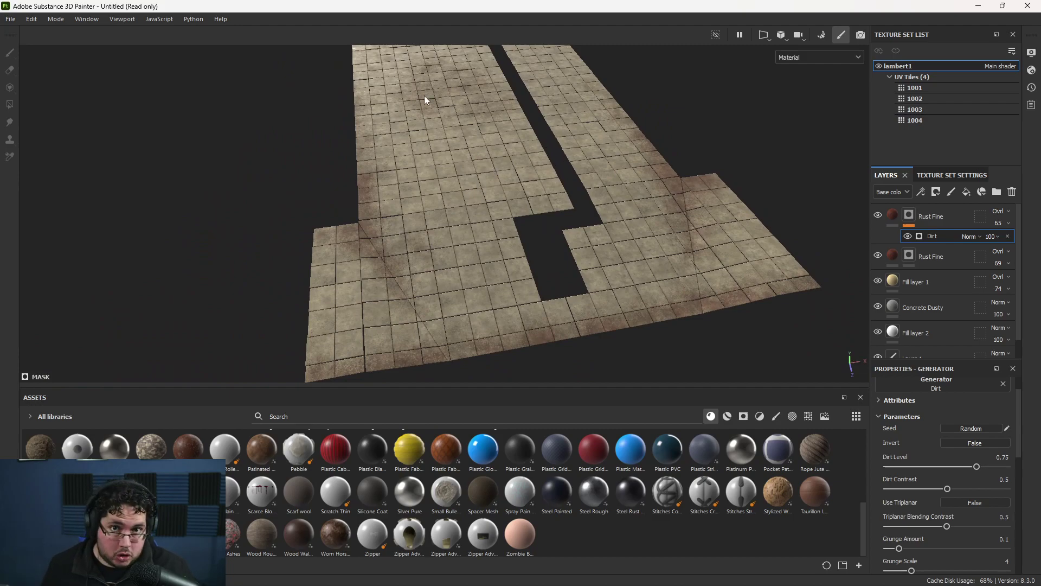
# Open the texture export settings and set the output directory to the NT_LIVE project's sourceimages folder
pyautogui.click(10, 19)
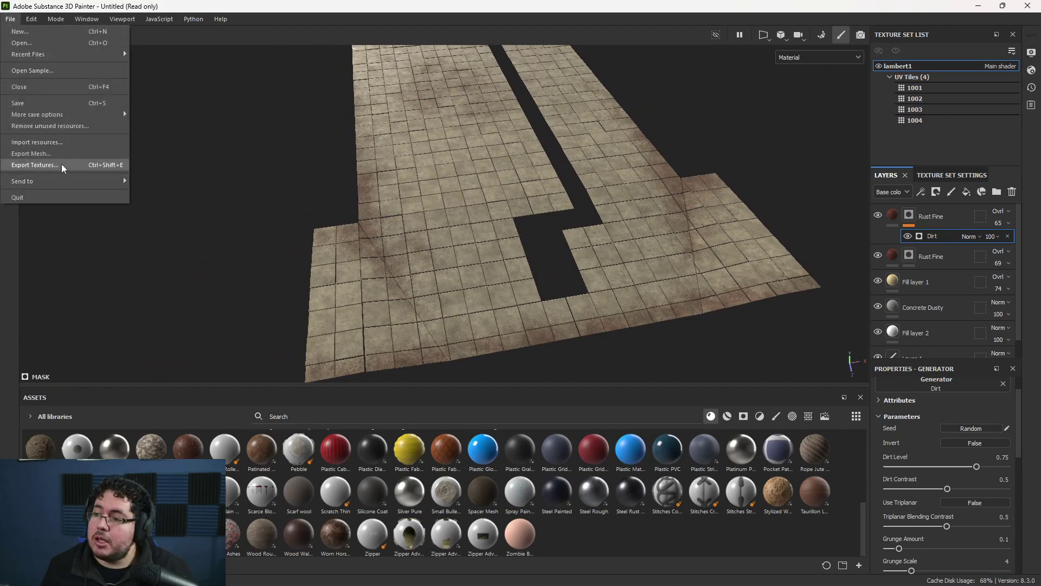
pyautogui.click(49, 164)
pyautogui.click(571, 162)
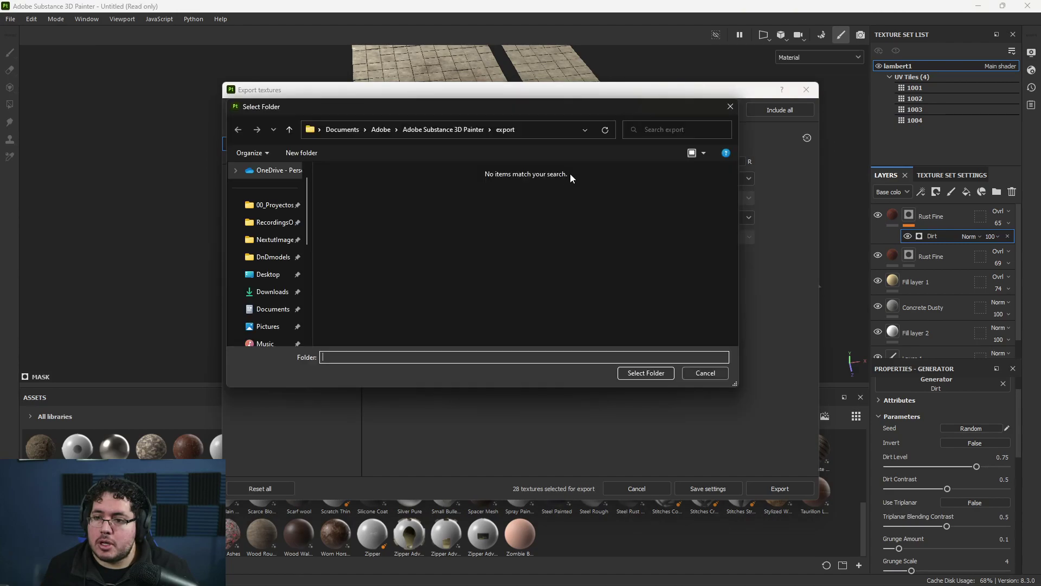
pyautogui.scroll(-5, 255, 271)
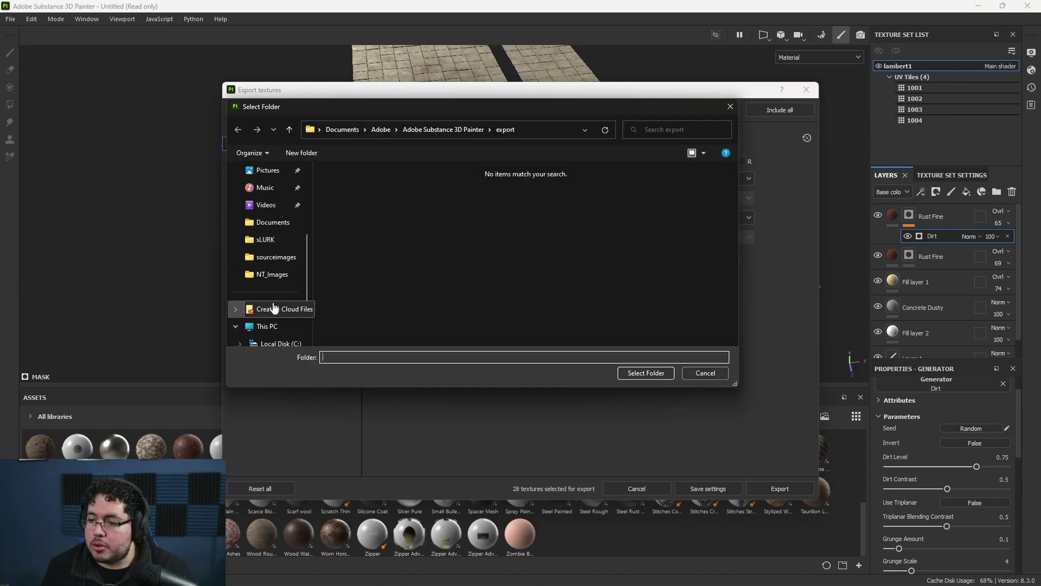
pyautogui.click(272, 274)
pyautogui.click(479, 128)
pyautogui.scroll(-2, 374, 303)
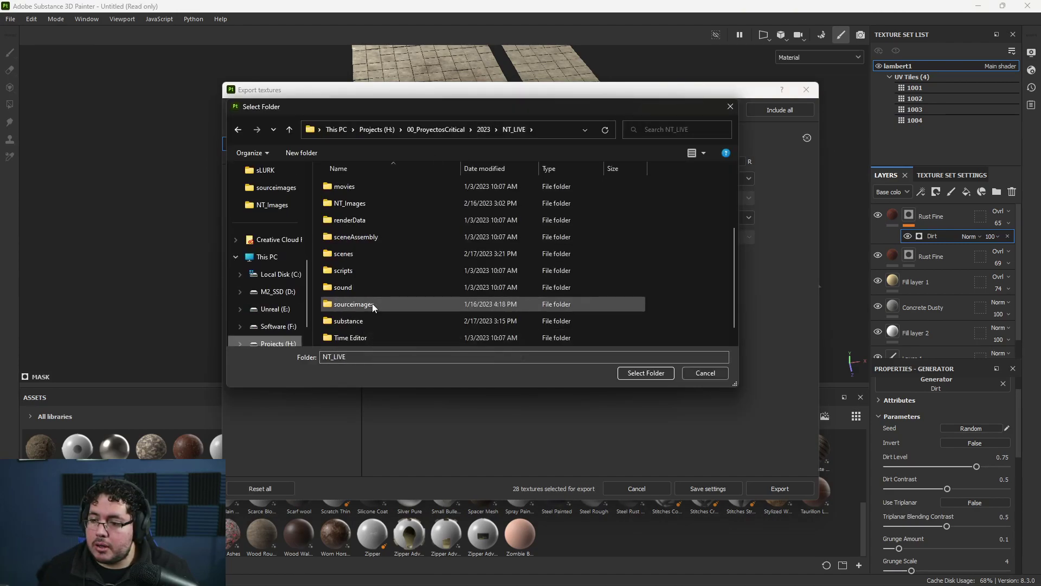
pyautogui.click(369, 306)
pyautogui.doubleClick(369, 305)
pyautogui.click(663, 372)
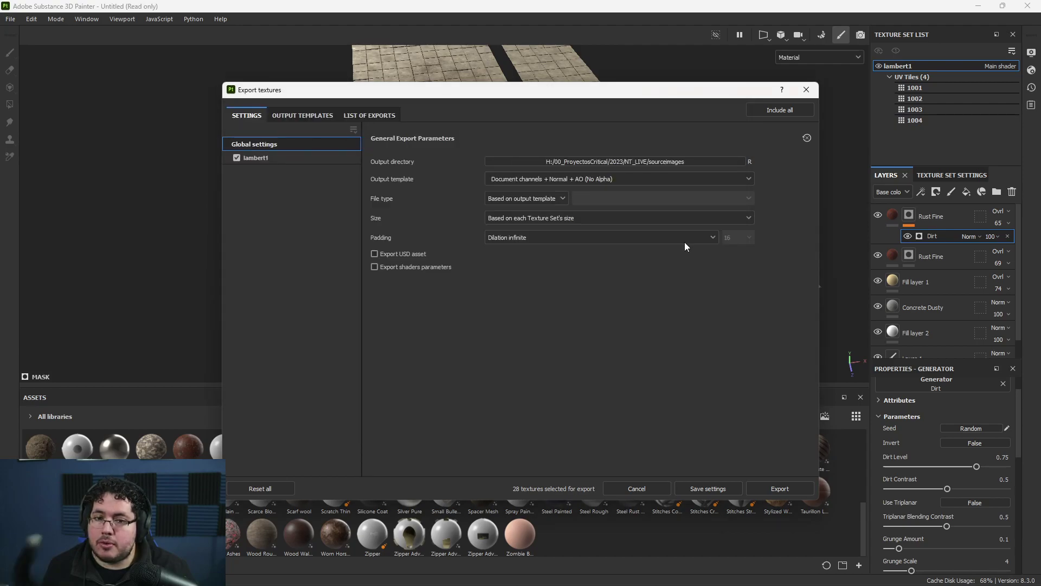
# Choose the Arnold (AiStandard) output template, check the list of exports, and export the tile textures
pyautogui.click(536, 179)
pyautogui.scroll(-2, 526, 258)
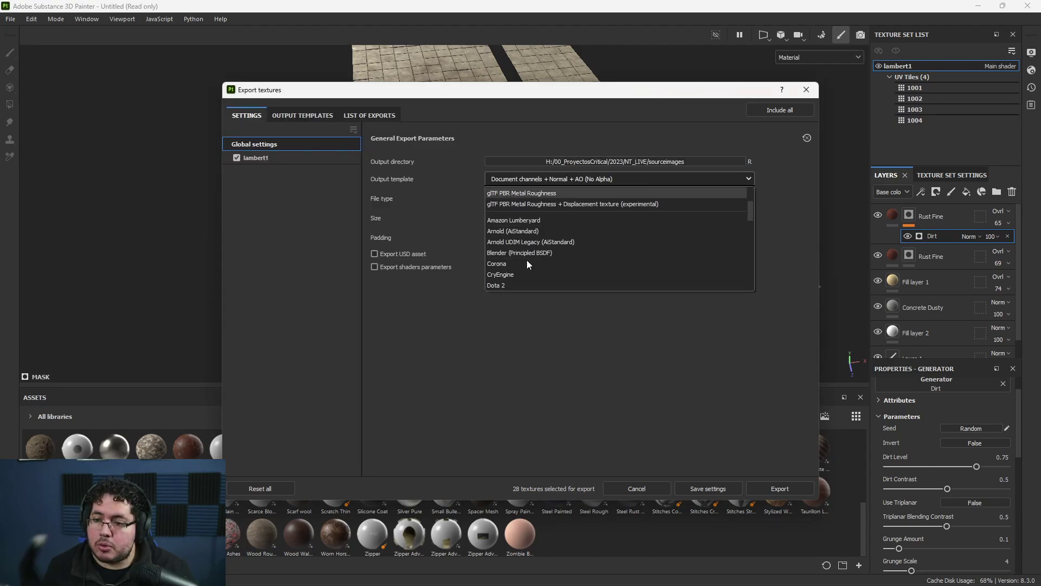
pyautogui.click(515, 232)
pyautogui.click(360, 115)
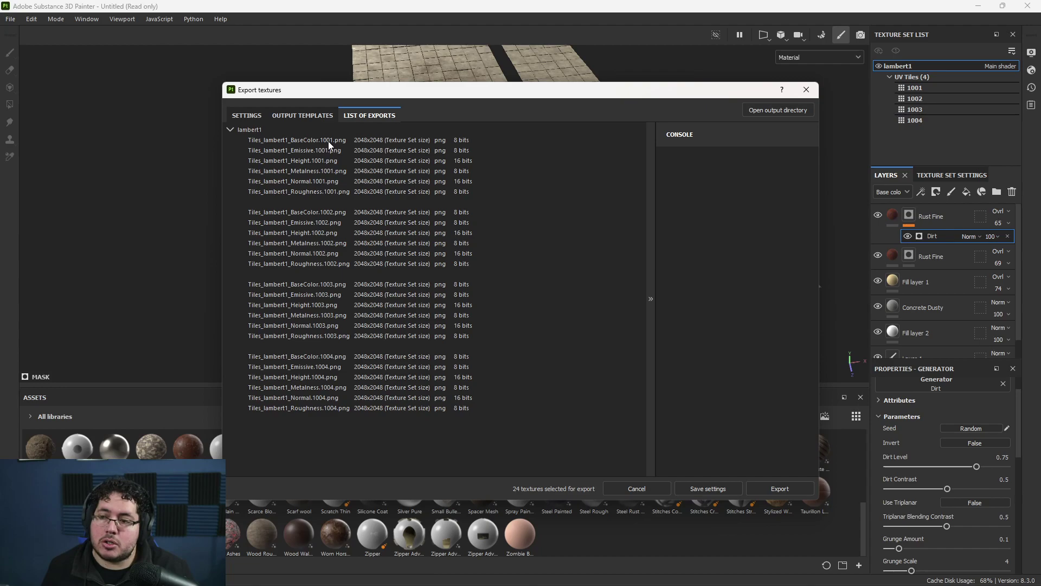
pyautogui.click(755, 491)
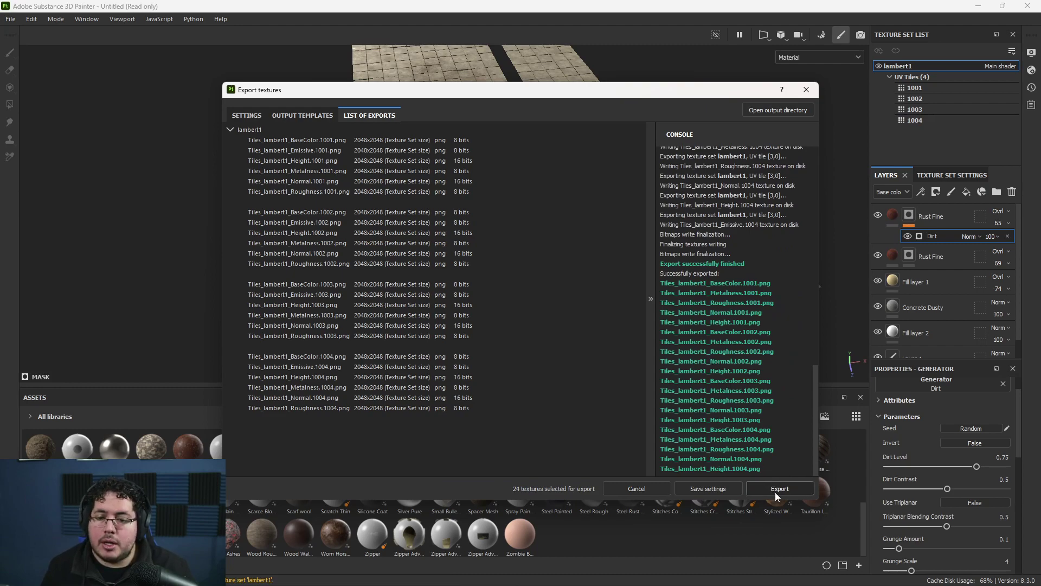
pyautogui.click(807, 89)
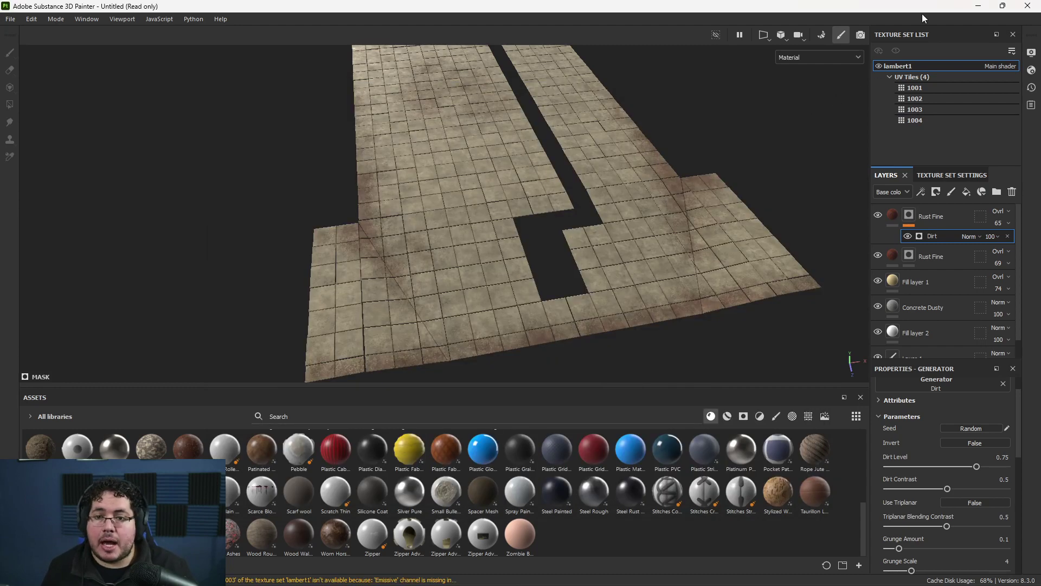
# Switch to Maya, start Substance's Apply Workflow to Maps for the selected floor tiles, and browse to the sourceimages folder for multiple maps
pyautogui.click(978, 6)
pyautogui.keyDown('alt'); pyautogui.moveTo(491, 298); pyautogui.dragTo(612, 265, button='middle'); pyautogui.keyUp('alt')
pyautogui.keyDown('alt'); pyautogui.moveTo(612, 266); pyautogui.dragTo(515, 353, button='right'); pyautogui.keyUp('alt')
pyautogui.click(610, 50)
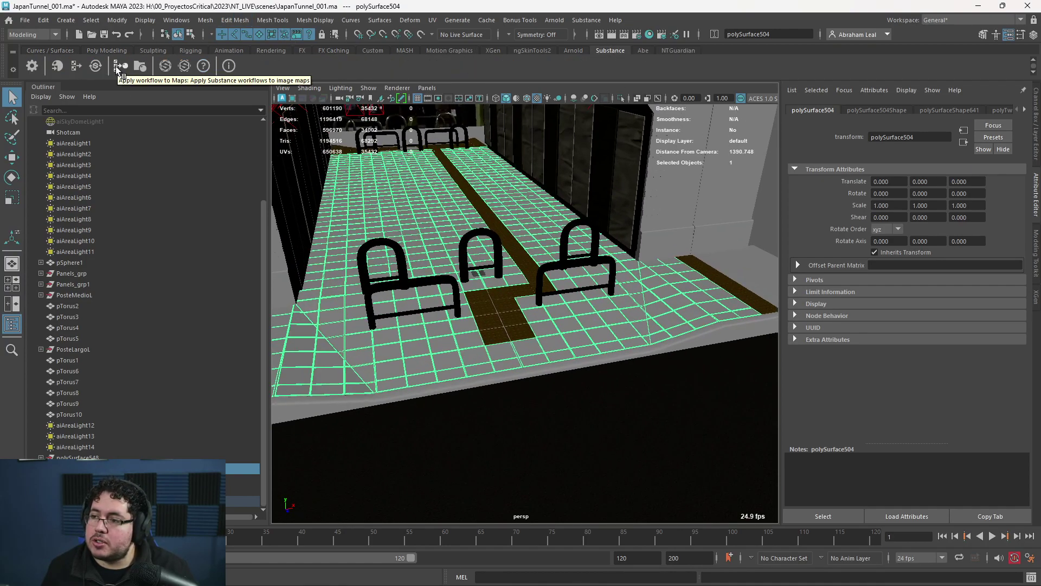
pyautogui.click(115, 66)
pyautogui.click(482, 257)
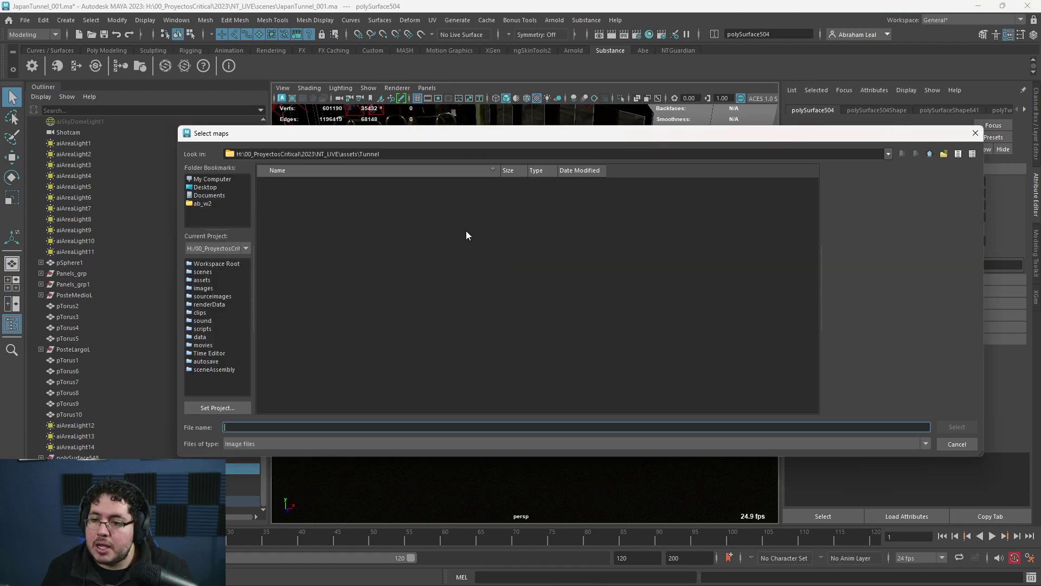
pyautogui.click(929, 155)
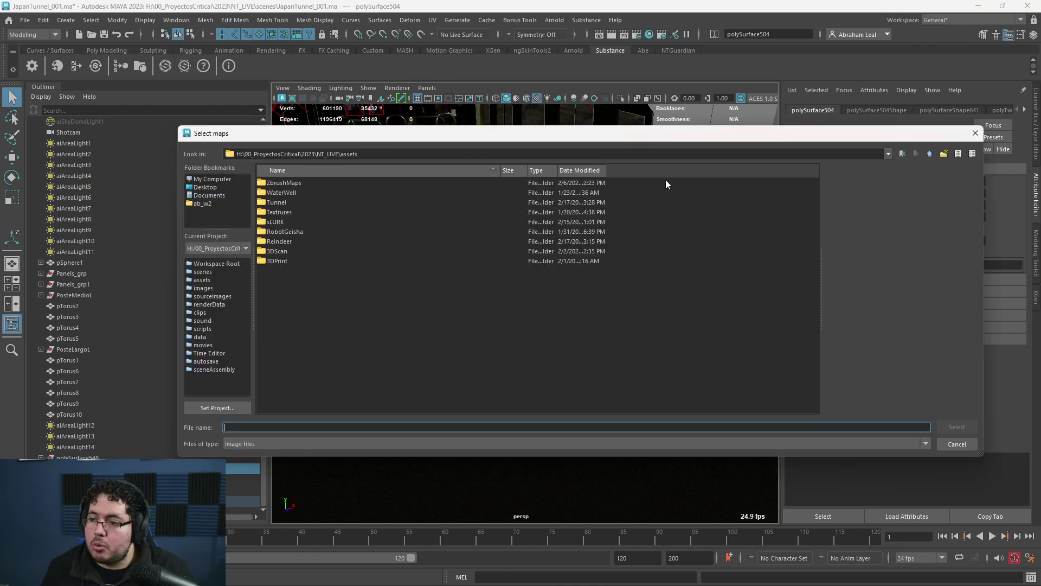
pyautogui.click(929, 154)
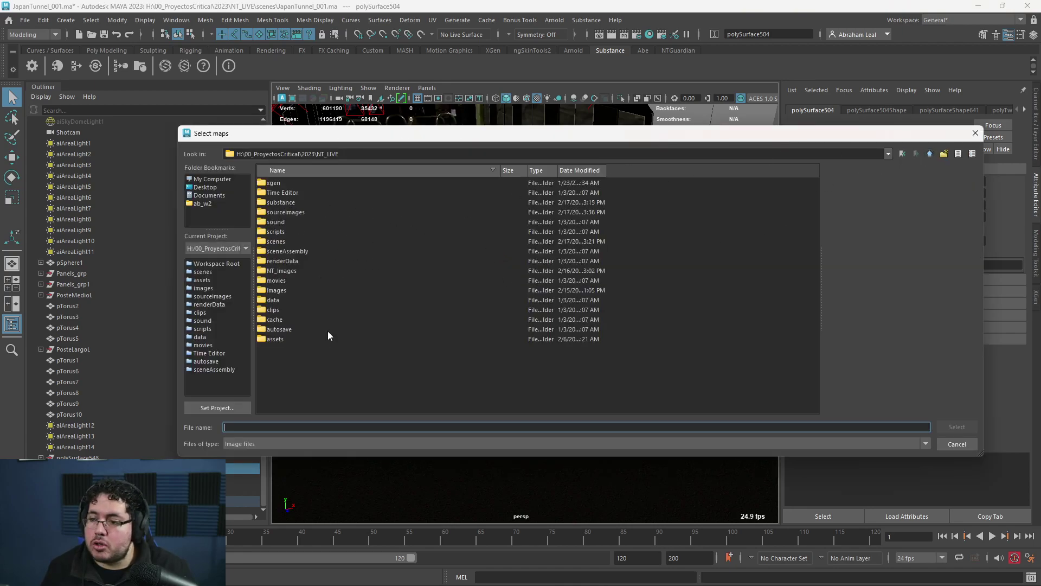
pyautogui.doubleClick(297, 212)
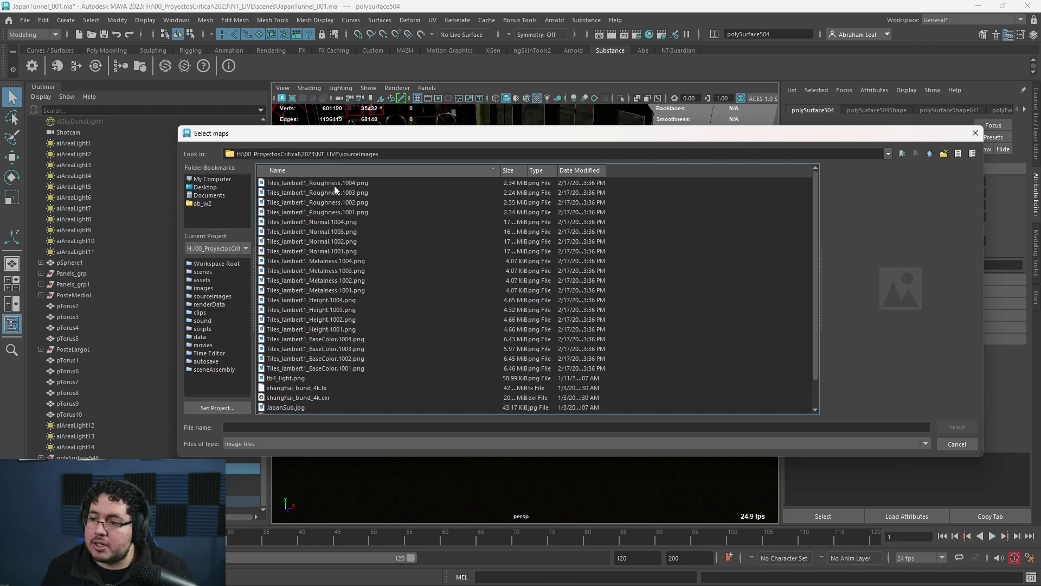
# Load the 1001 Roughness, Normal, Metalness and BaseColor maps of Tiles_lambert1 and apply the Arnold workflow
pyautogui.click(340, 212)
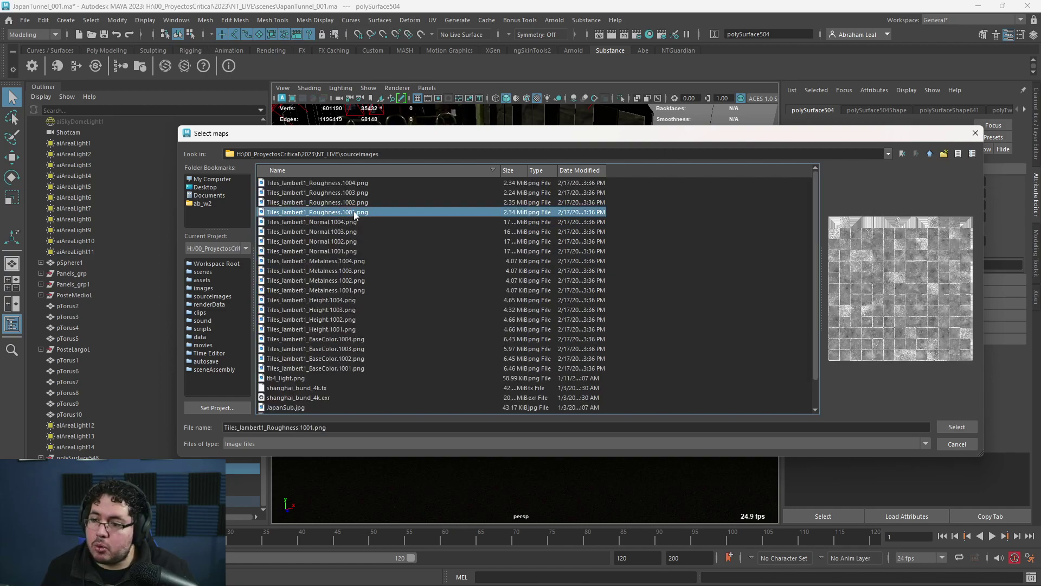
pyautogui.keyDown('ctrl'); pyautogui.click(327, 251); pyautogui.keyUp('ctrl')
pyautogui.keyDown('ctrl'); pyautogui.click(328, 289); pyautogui.keyUp('ctrl')
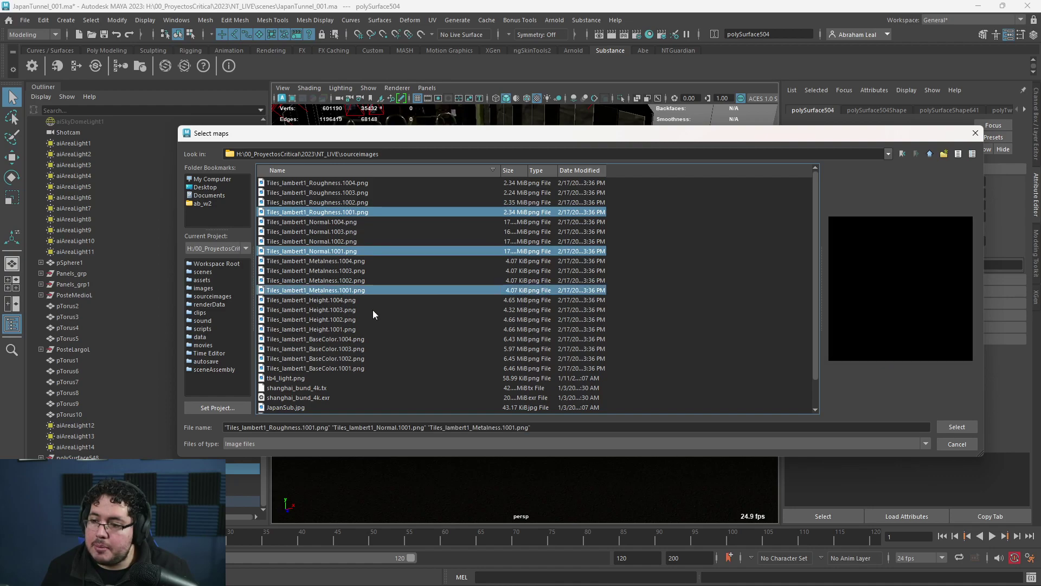
pyautogui.keyDown('ctrl'); pyautogui.click(329, 368); pyautogui.keyUp('ctrl')
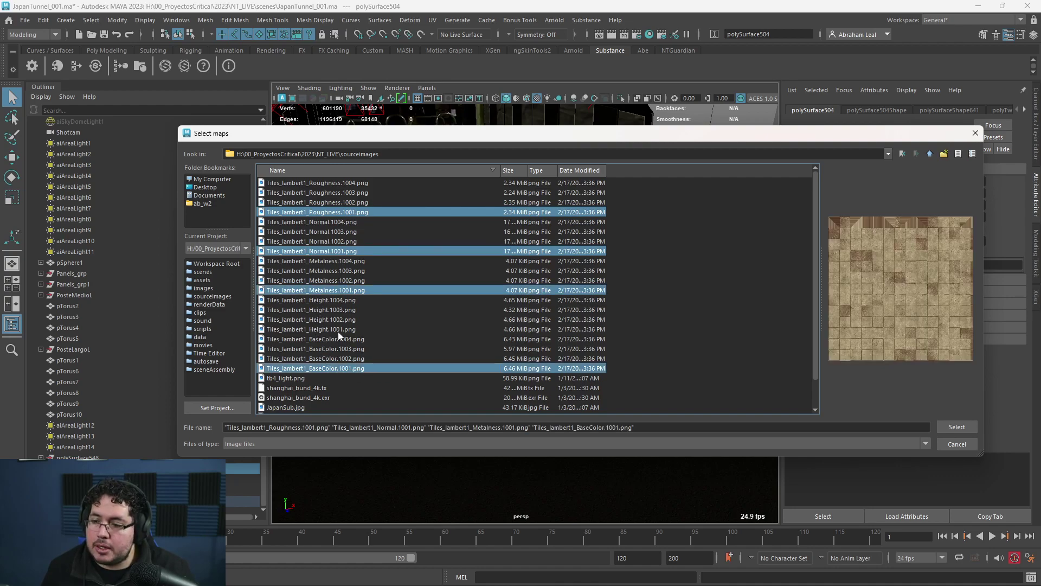
pyautogui.click(956, 427)
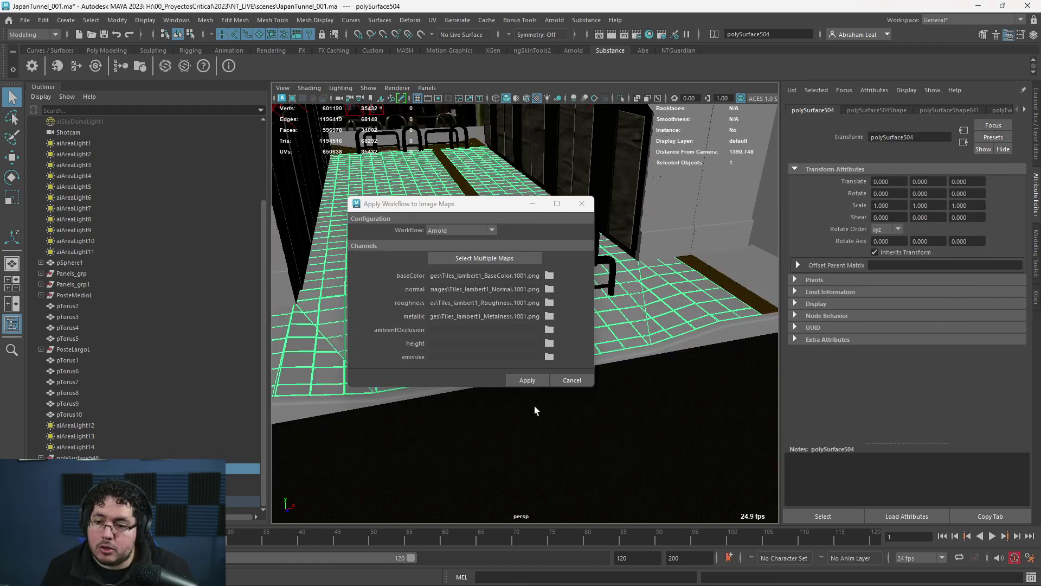
pyautogui.click(529, 380)
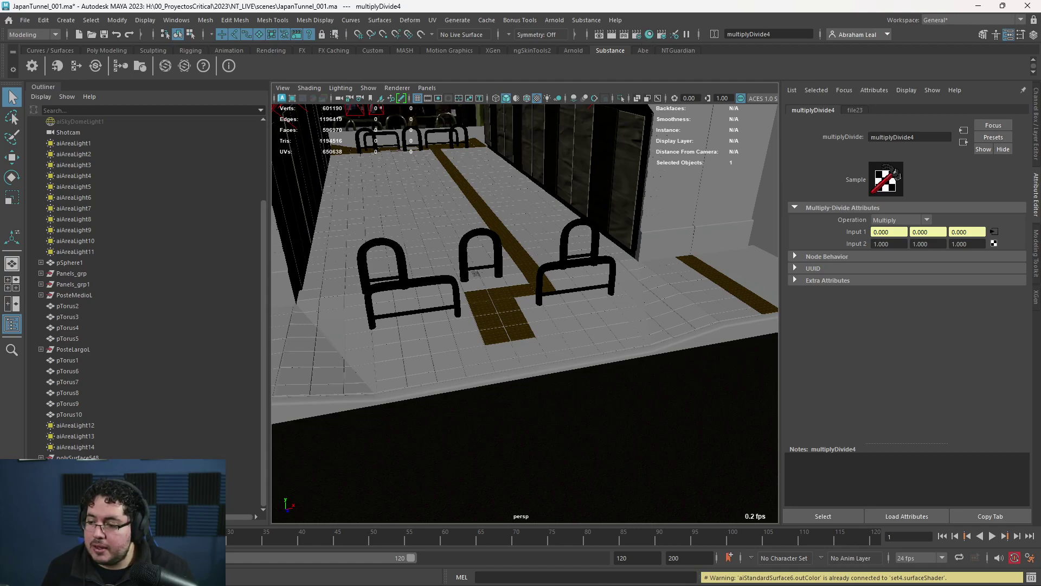
# Bring up the Hypershade at full size and graph the input and output connections of the new aiStandardSurface6 material
pyautogui.hotkey('alt', 'Tab')
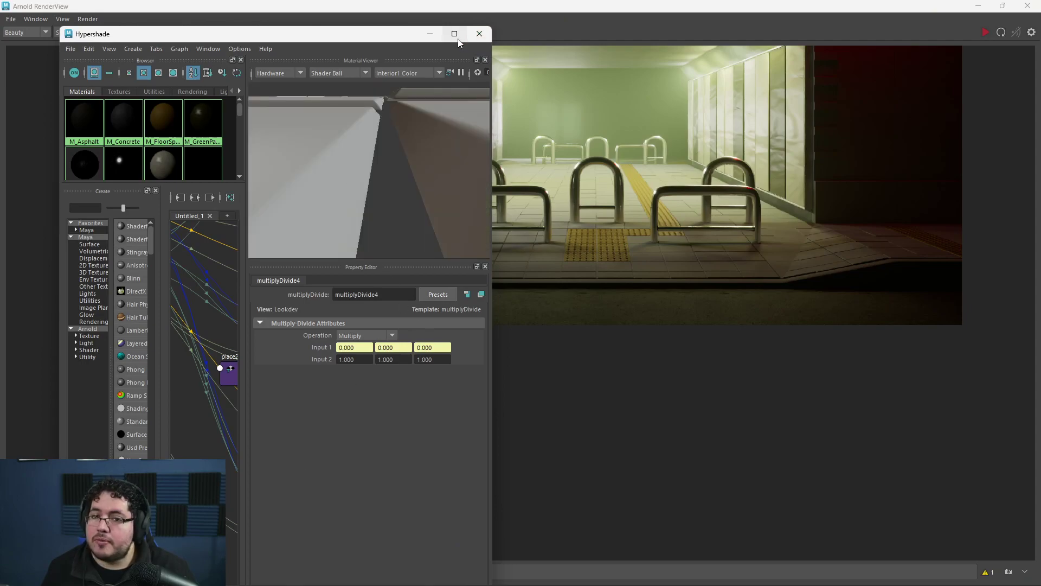
pyautogui.click(455, 34)
pyautogui.scroll(-4, 442, 302)
pyautogui.keyDown('alt'); pyautogui.moveTo(259, 193); pyautogui.dragTo(314, 227, button='middle'); pyautogui.keyUp('alt')
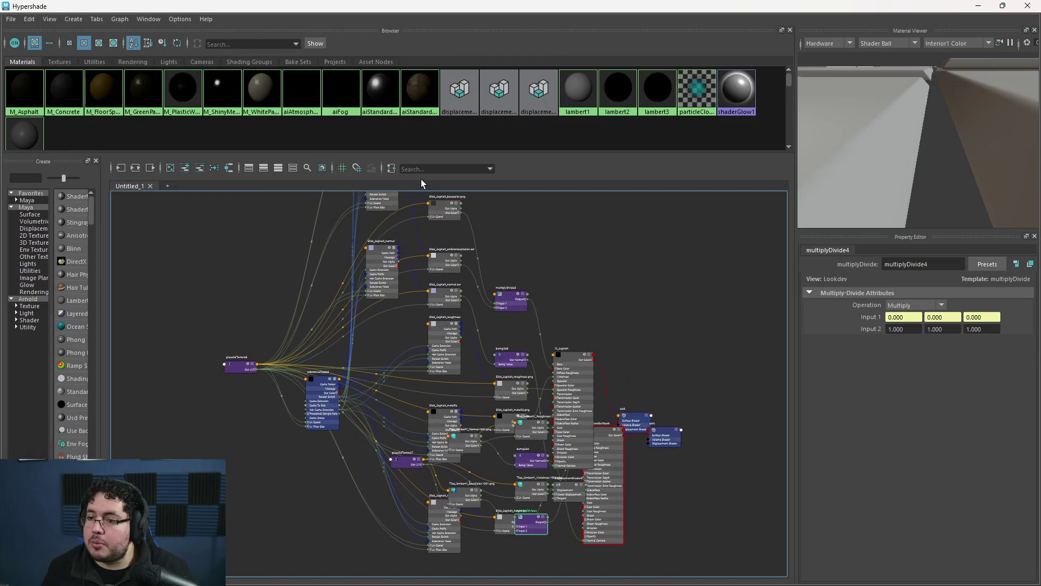
pyautogui.click(419, 90)
pyautogui.click(136, 168)
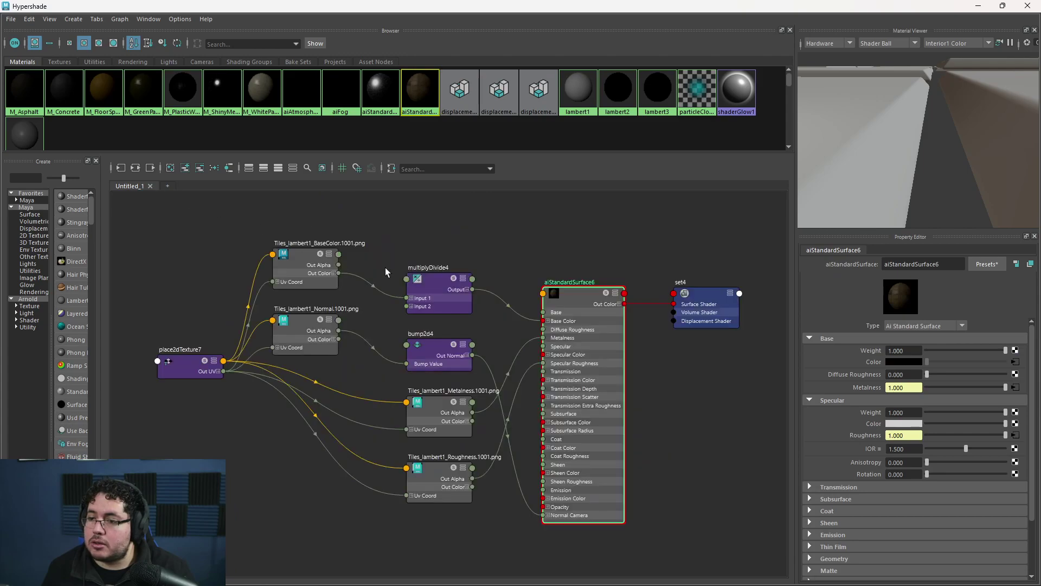
# Rename the aiStandardSurface6 material to M_Tiles
pyautogui.scroll(3, 507, 292)
pyautogui.moveTo(946, 263); pyautogui.dragTo(778, 260)
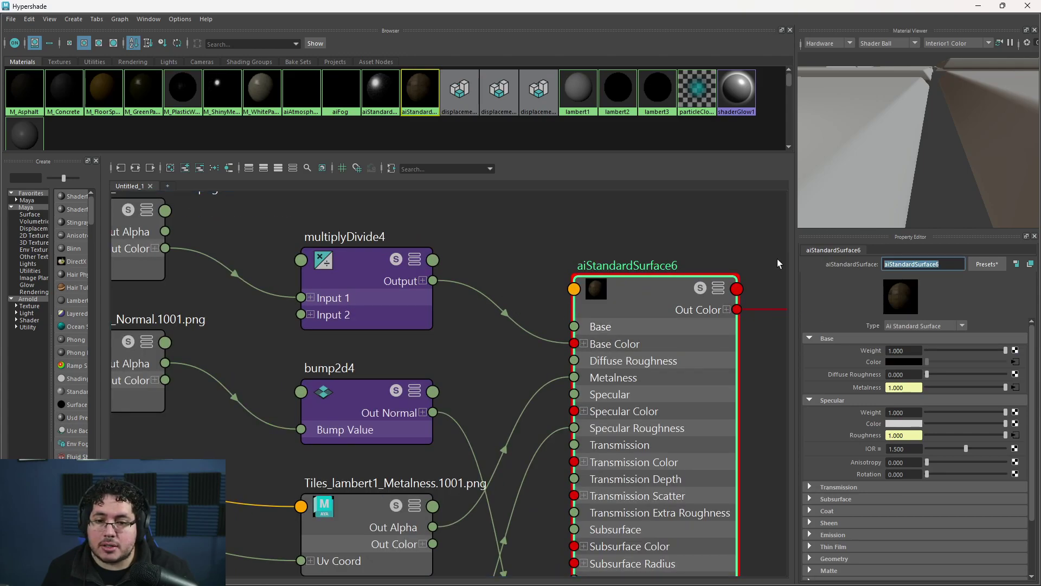
pyautogui.write(',_Tiles')
pyautogui.press('Return')
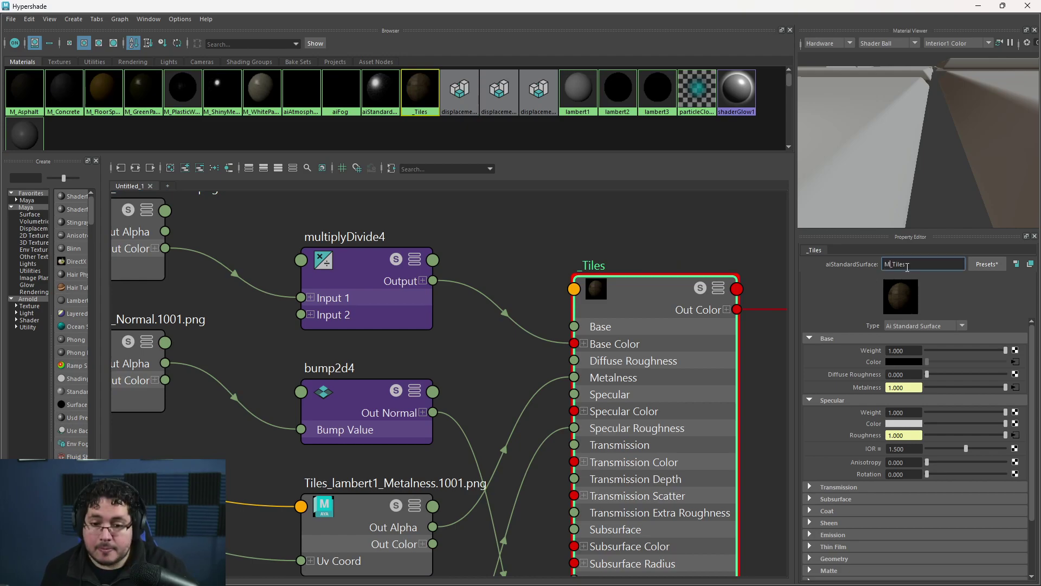
# Rename the selected aiStandardSurface material as M_Tiles
pyautogui.write('M')
pyautogui.press('Return')
pyautogui.click(701, 231)
# Set the UV tiling mode of the Tiles_lambert1_BaseColor texture to UDIM (Mari)
pyautogui.keyDown('alt'); pyautogui.moveTo(544, 322); pyautogui.dragTo(623, 270, button='middle'); pyautogui.keyUp('alt')
pyautogui.keyDown('alt'); pyautogui.moveTo(624, 271); pyautogui.dragTo(400, 284, button='right'); pyautogui.keyUp('alt')
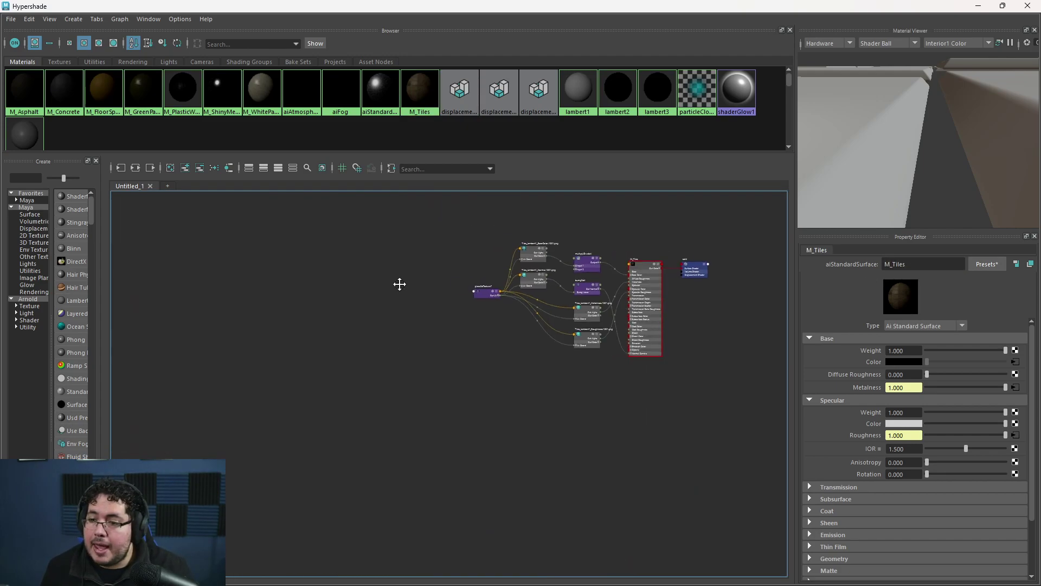
pyautogui.keyDown('alt'); pyautogui.moveTo(467, 265); pyautogui.dragTo(488, 391, button='right'); pyautogui.keyUp('alt')
pyautogui.keyDown('alt'); pyautogui.moveTo(601, 405); pyautogui.dragTo(430, 435, button='middle'); pyautogui.keyUp('alt')
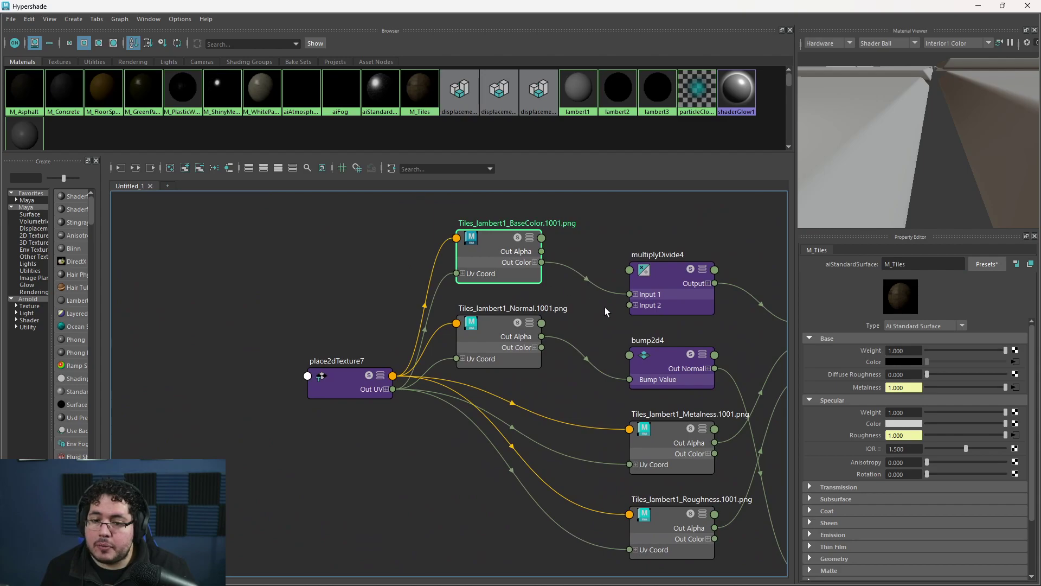
pyautogui.moveTo(606, 312); pyautogui.dragTo(512, 295, button='middle')
pyautogui.click(419, 277)
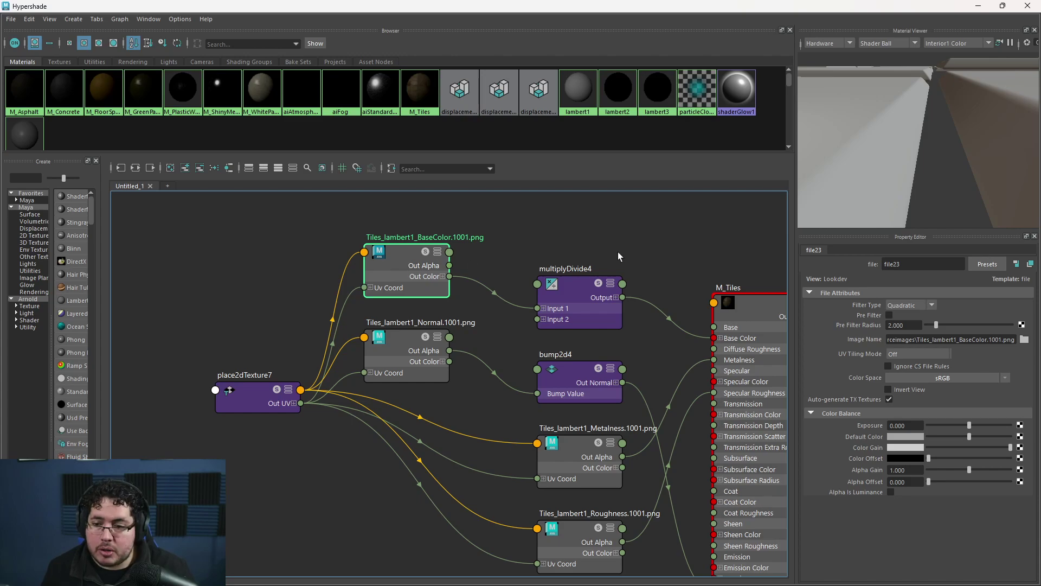
pyautogui.keyDown('alt'); pyautogui.moveTo(646, 249); pyautogui.dragTo(673, 239, button='middle'); pyautogui.keyUp('alt')
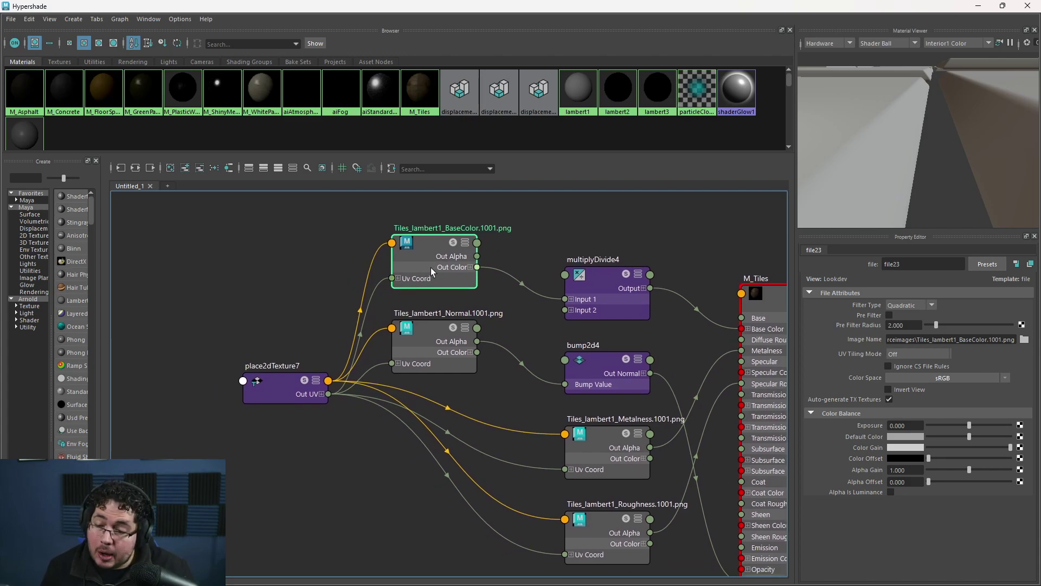
pyautogui.moveTo(432, 272); pyautogui.dragTo(442, 269)
pyautogui.click(925, 354)
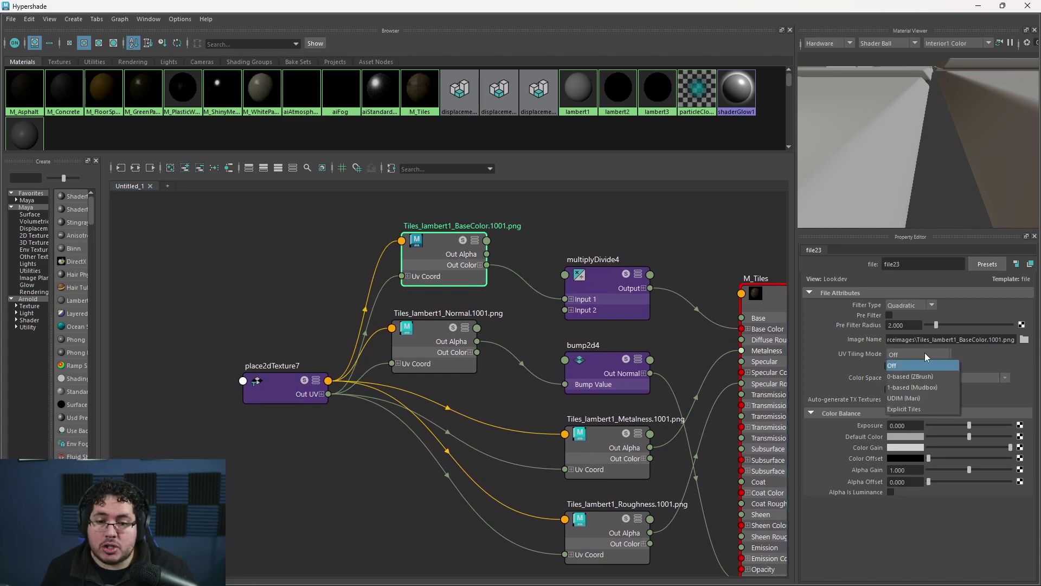
pyautogui.click(915, 398)
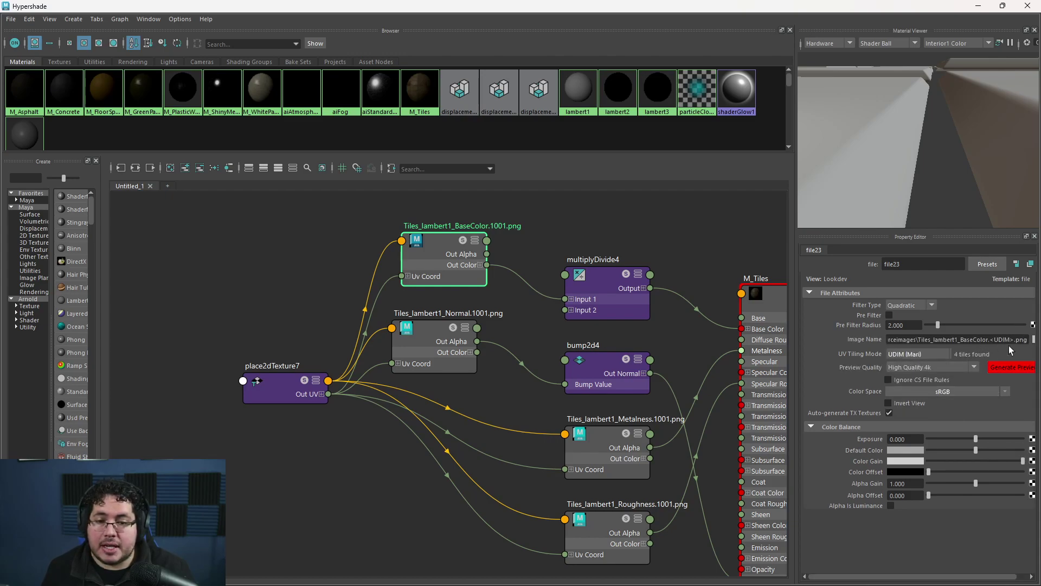
# Set the UV tiling mode of the Tiles_lambert1_Normal texture to UDIM (Mari)
pyautogui.click(438, 346)
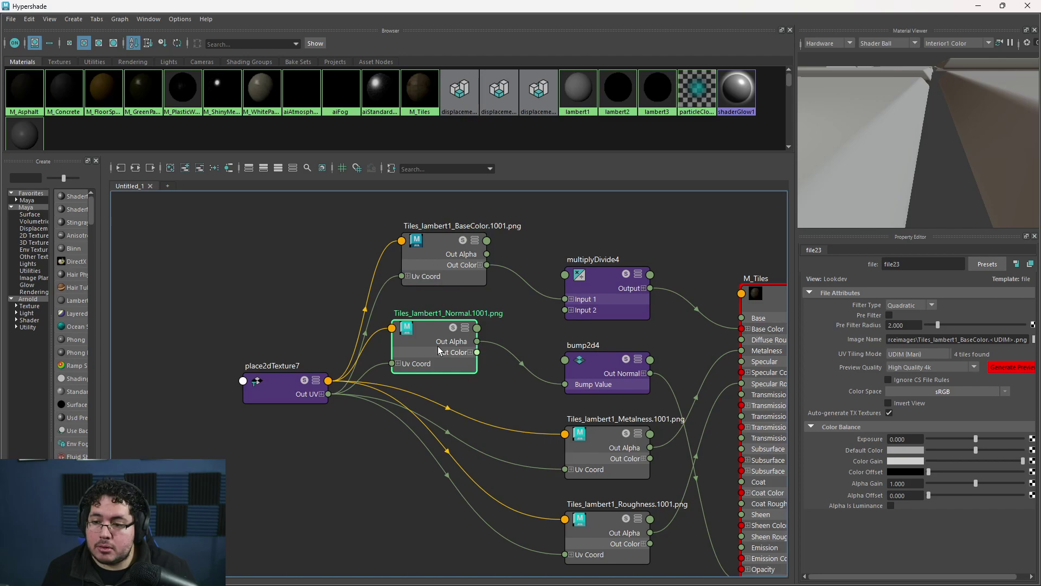
pyautogui.click(924, 353)
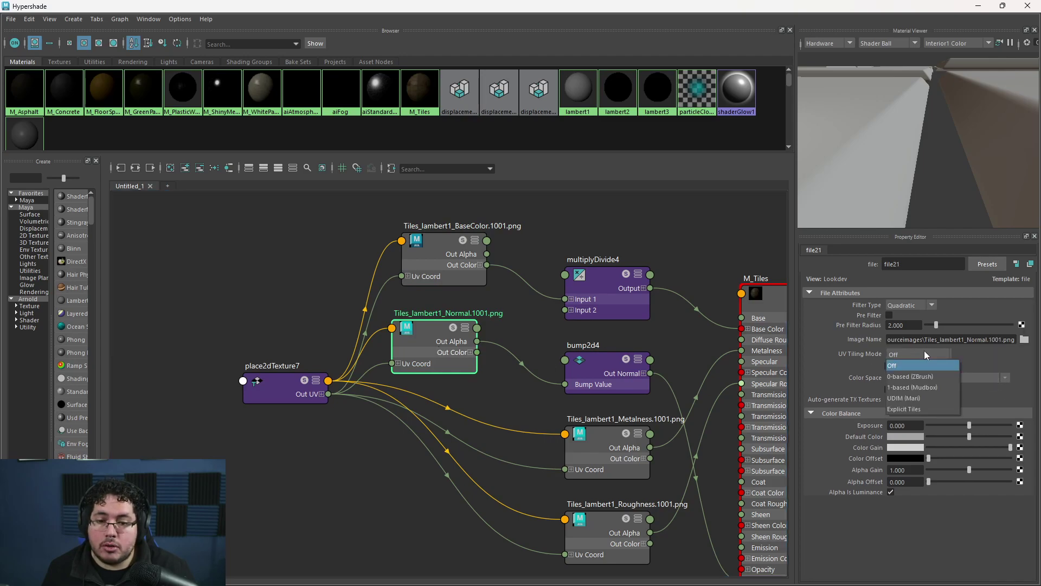
pyautogui.click(912, 398)
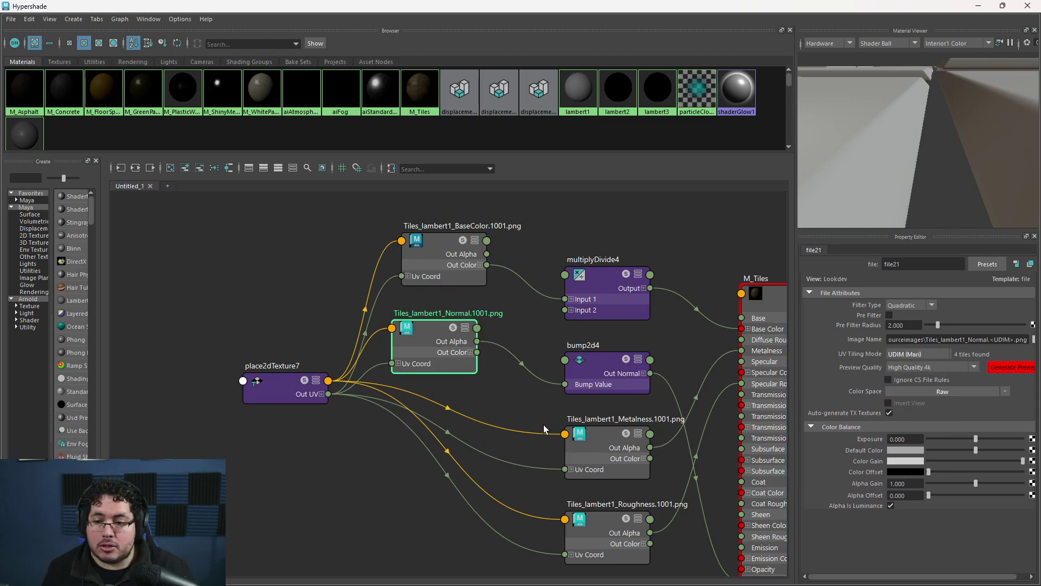
# Set the UV tiling mode of the Tiles_lambert1 Metalness and Roughness textures to UDIM (Mari)
pyautogui.keyDown('alt'); pyautogui.moveTo(544, 425); pyautogui.dragTo(477, 371, button='middle'); pyautogui.keyUp('alt')
pyautogui.click(513, 384)
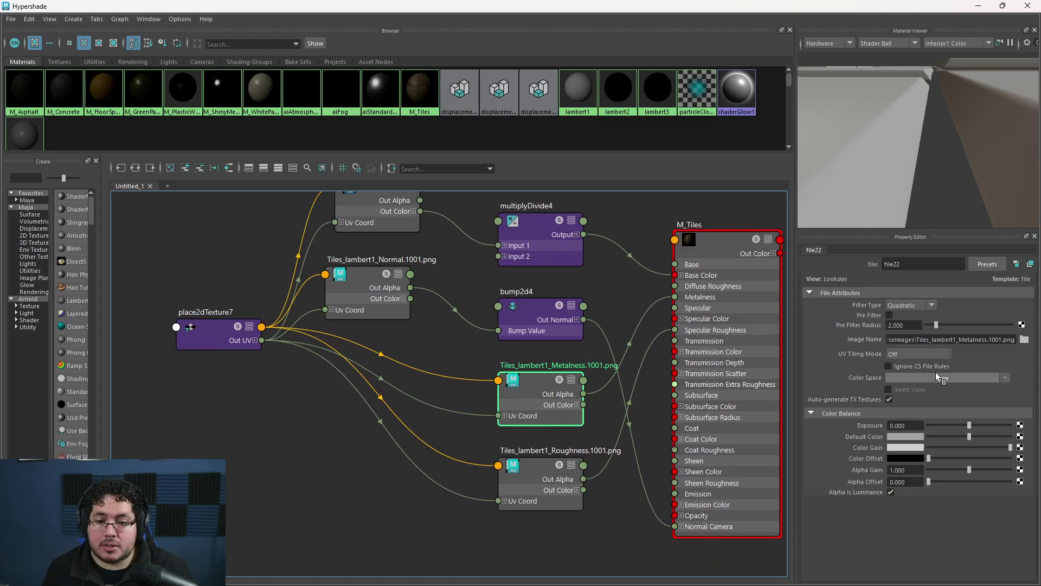
pyautogui.click(920, 353)
pyautogui.click(913, 398)
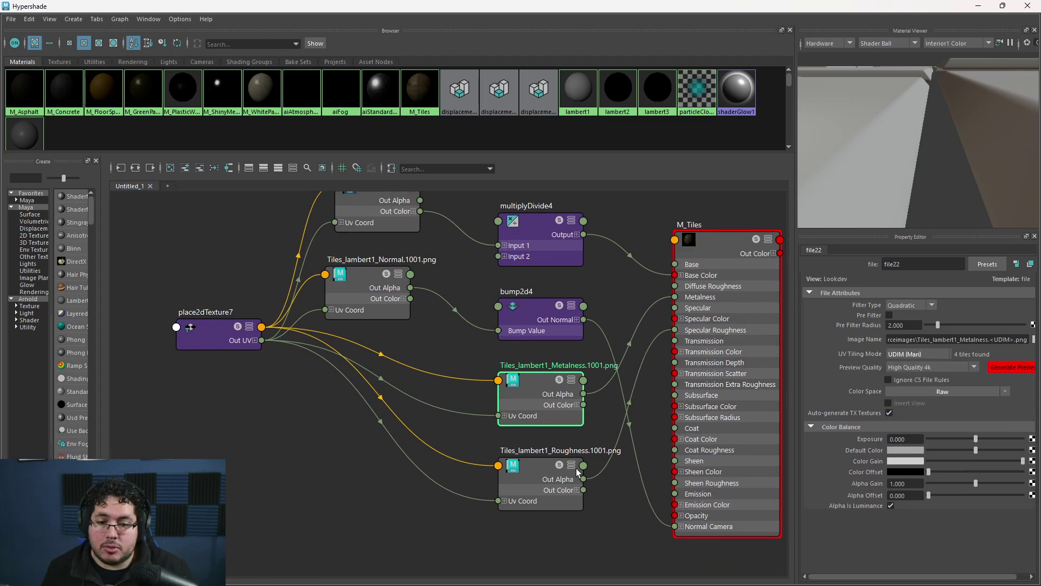
pyautogui.click(553, 474)
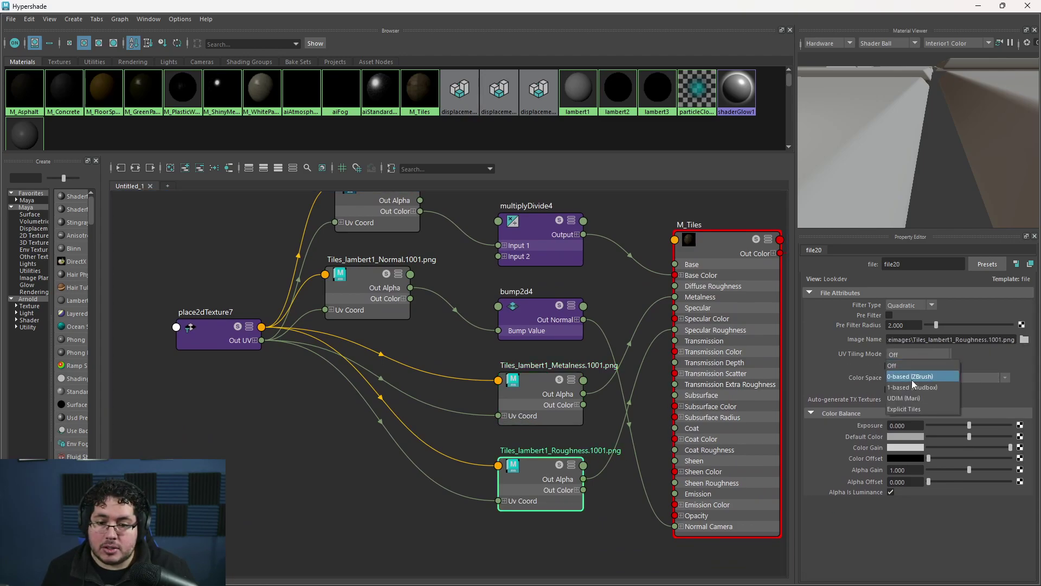
pyautogui.click(903, 398)
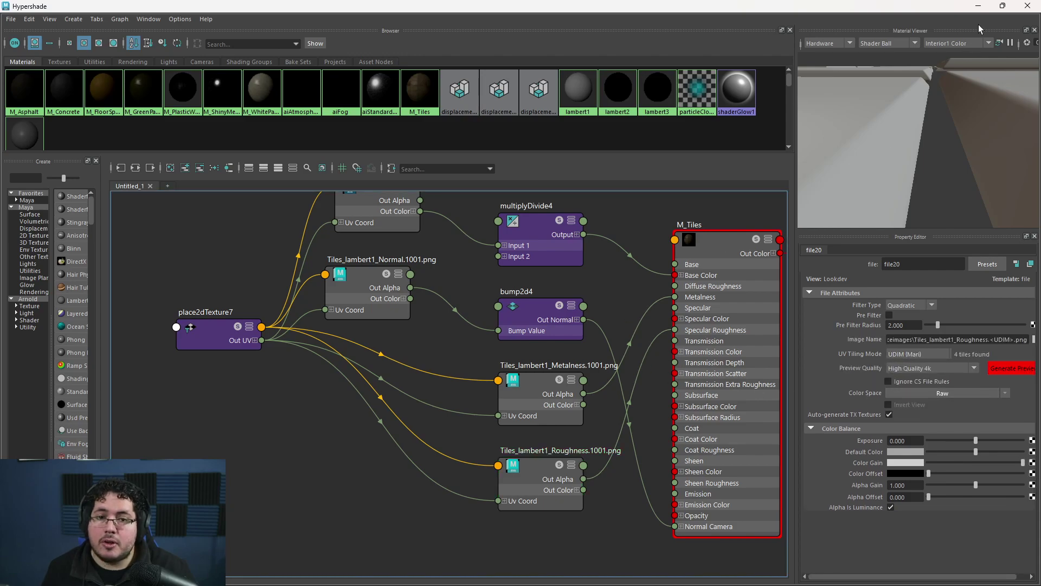
# Minimize the Hypershade and assign the M_Tiles material to the tunnel's tiled floor mesh
pyautogui.click(979, 6)
pyautogui.click(1021, 8)
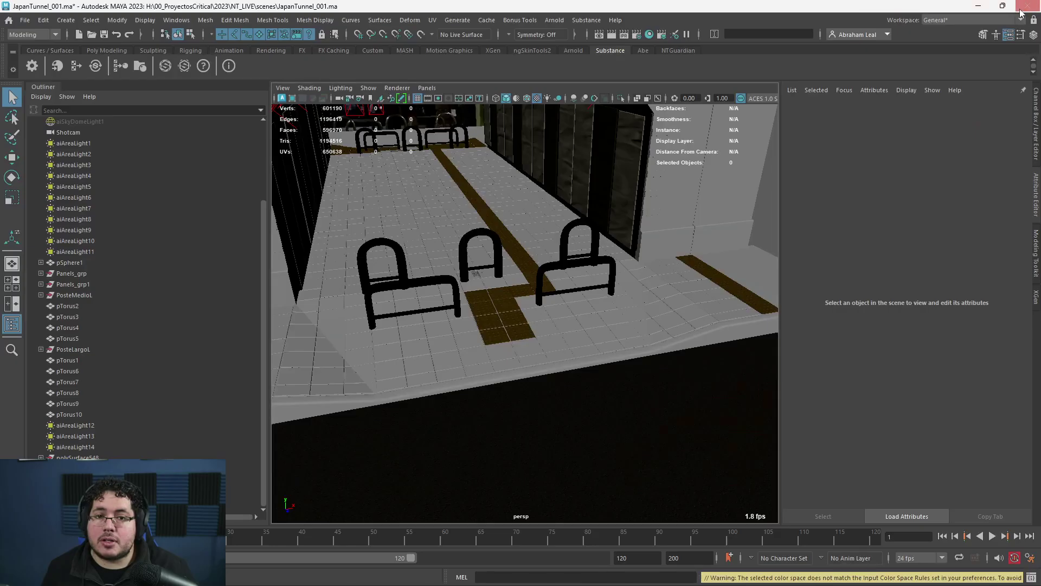
pyautogui.click(646, 402)
pyautogui.press('f')
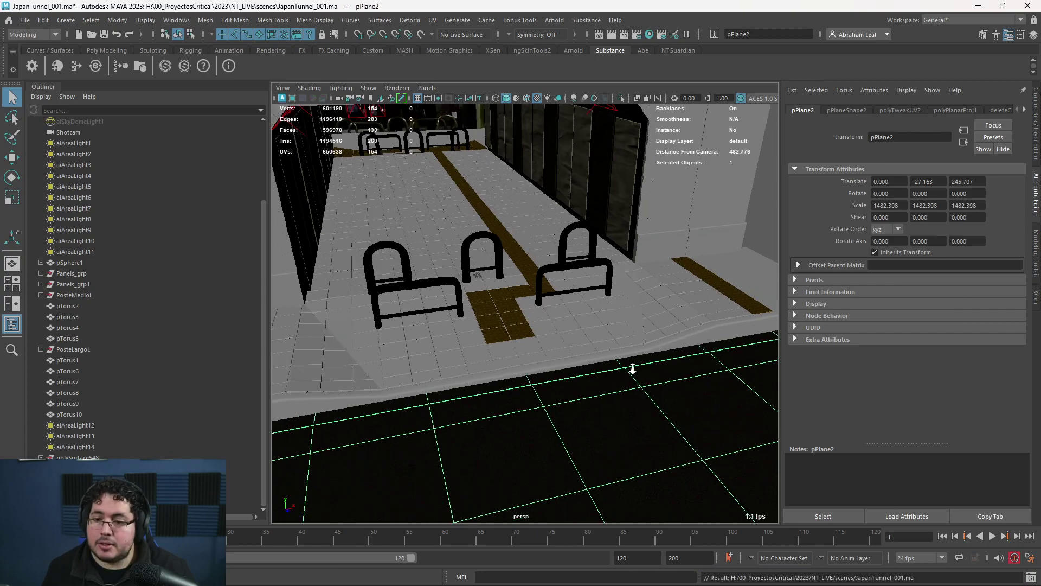
pyautogui.moveTo(606, 322); pyautogui.dragTo(691, 465, button='right')
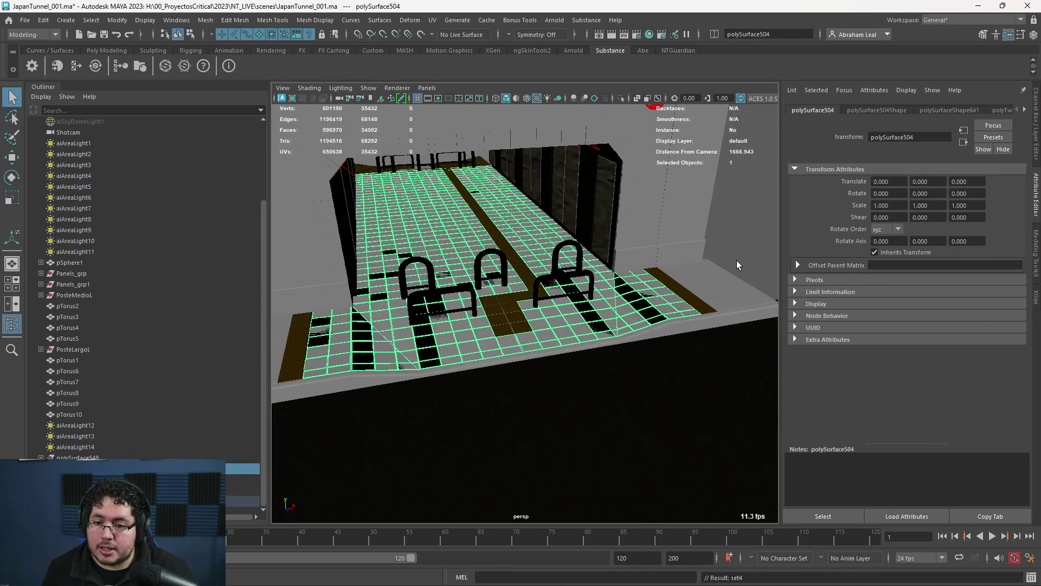
pyautogui.click(695, 260)
# Examine the tiled floor around the bollards and along the curb, up close and from outside the tunnel
pyautogui.scroll(8, 504, 329)
pyautogui.keyDown('alt'); pyautogui.moveTo(651, 348); pyautogui.dragTo(595, 306); pyautogui.keyUp('alt')
pyautogui.scroll(-8, 595, 306)
pyautogui.scroll(10, 595, 311)
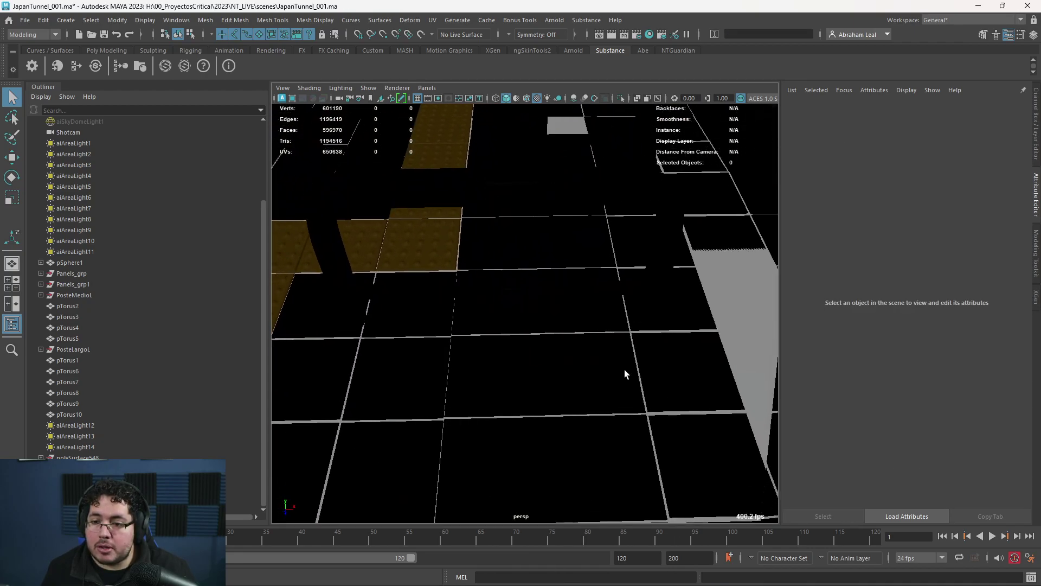
pyautogui.click(624, 370)
pyautogui.keyDown('alt'); pyautogui.moveTo(624, 370); pyautogui.dragTo(675, 362); pyautogui.keyUp('alt')
pyautogui.keyDown('alt'); pyautogui.moveTo(676, 363); pyautogui.dragTo(435, 306, button='right'); pyautogui.keyUp('alt')
pyautogui.keyDown('alt'); pyautogui.moveTo(502, 298); pyautogui.dragTo(594, 375, button='right'); pyautogui.keyUp('alt')
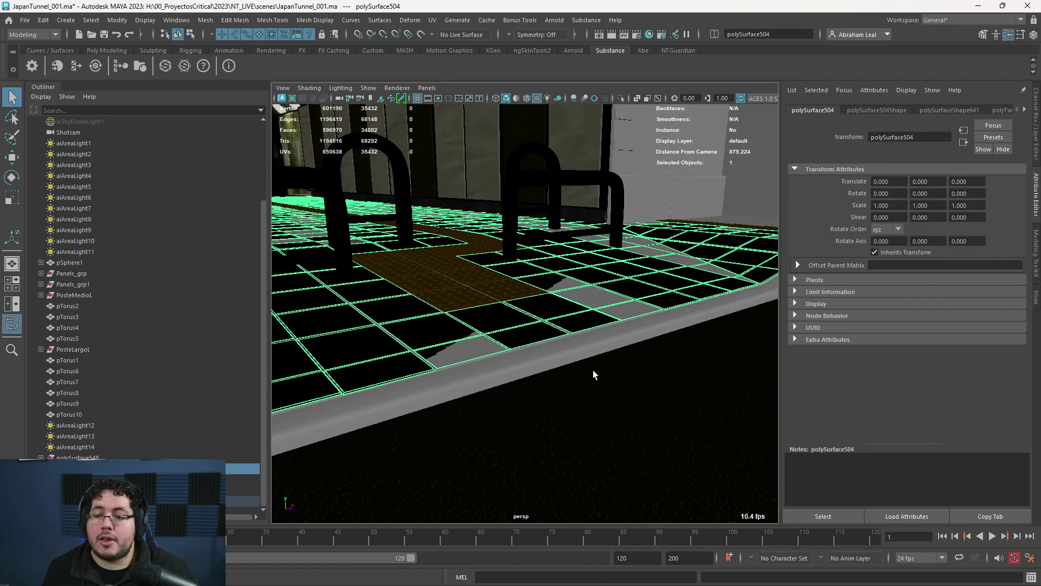
pyautogui.scroll(-3, 499, 350)
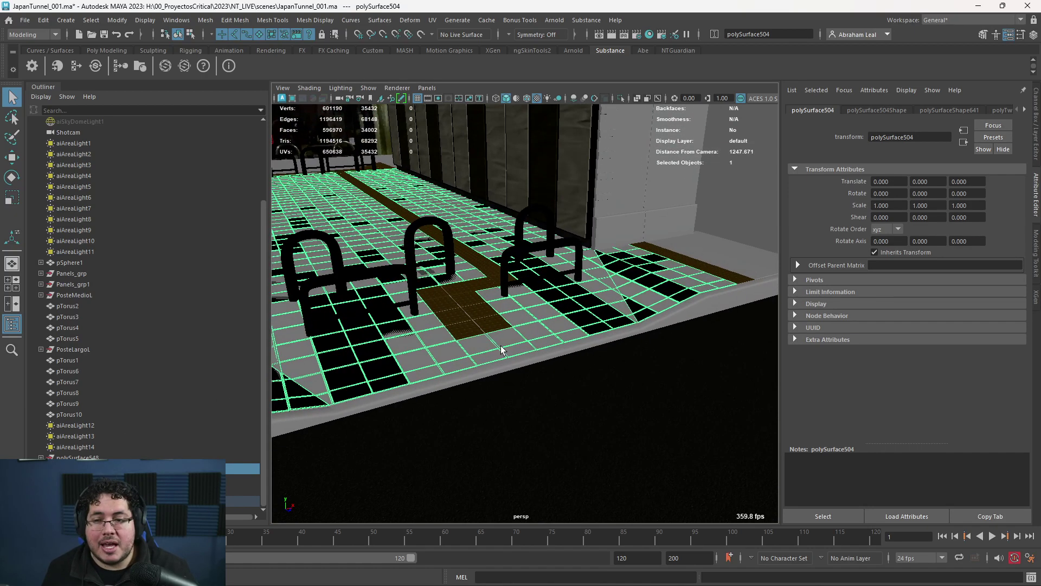
pyautogui.keyDown('alt'); pyautogui.moveTo(608, 221); pyautogui.dragTo(425, 199, button='right'); pyautogui.keyUp('alt')
pyautogui.keyDown('alt'); pyautogui.moveTo(425, 199); pyautogui.dragTo(472, 238, button='middle'); pyautogui.keyUp('alt')
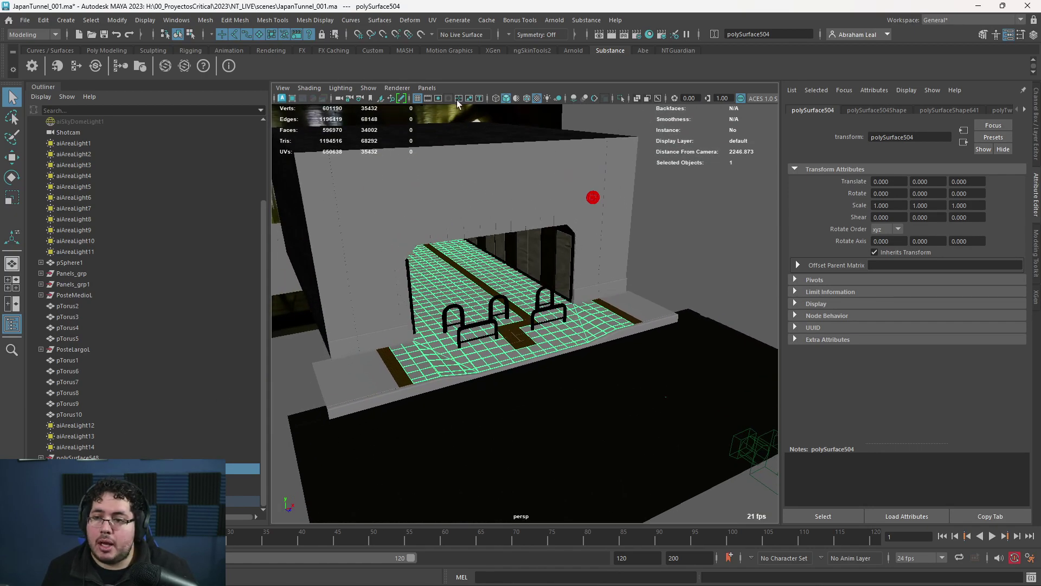
# Show the scene with the default material in the viewport, deselect everything and save the scene
pyautogui.click(516, 98)
pyautogui.click(672, 242)
pyautogui.moveTo(711, 246)
pyautogui.keyDown('alt'); pyautogui.mouseDown()
pyautogui.moveTo(676, 266)
pyautogui.moveTo(646, 261)
pyautogui.mouseUp(); pyautogui.keyUp('alt')
pyautogui.keyDown('alt'); pyautogui.moveTo(647, 261); pyautogui.dragTo(570, 296, button='right'); pyautogui.keyUp('alt')
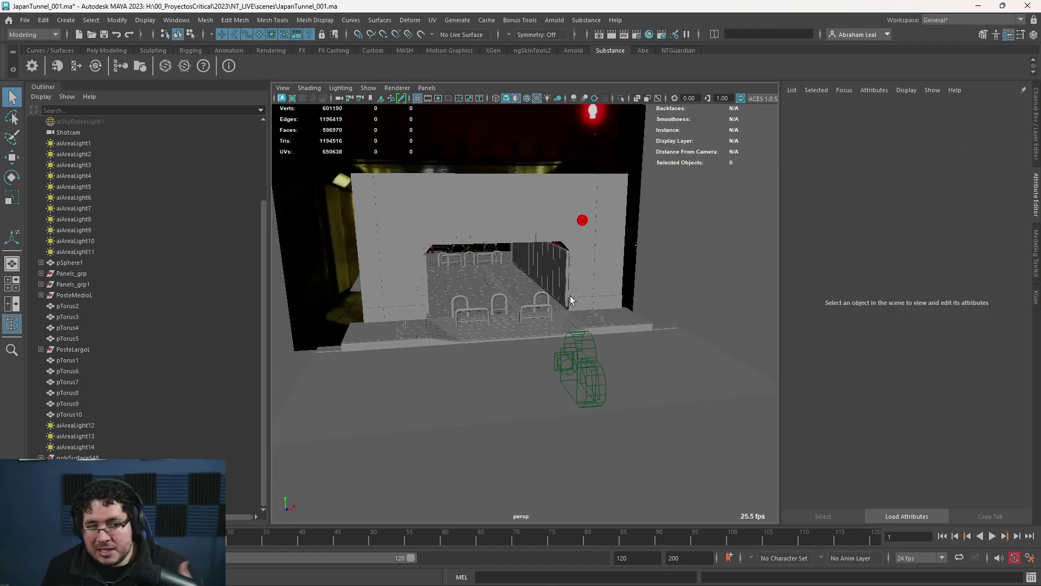
pyautogui.hotkey('ctrl', 's')
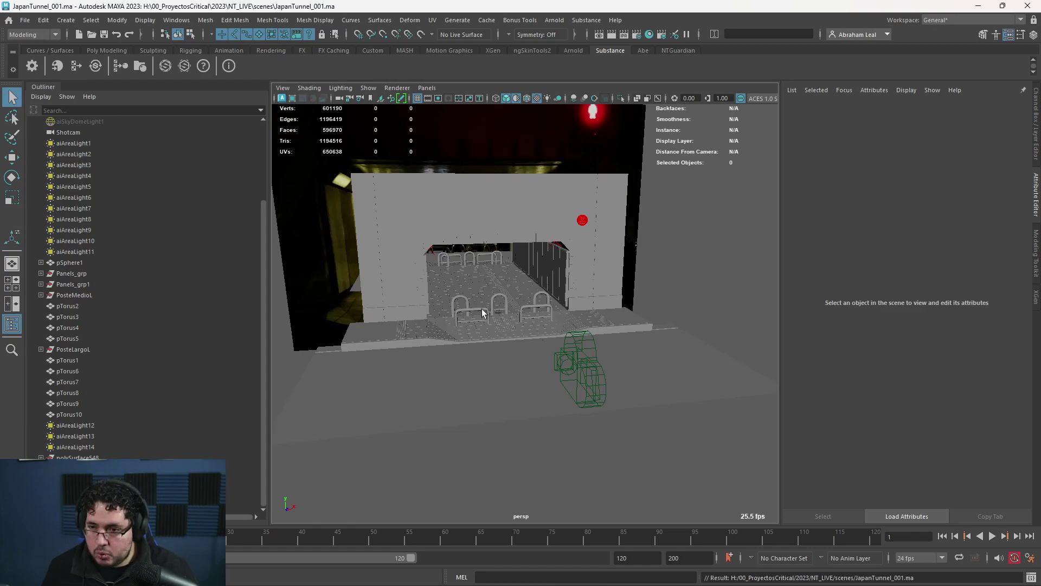
# Examine the M_Tiles preview in the Hypershade's material viewer, and close the Hypershade
pyautogui.hotkey('alt', 'Tab')
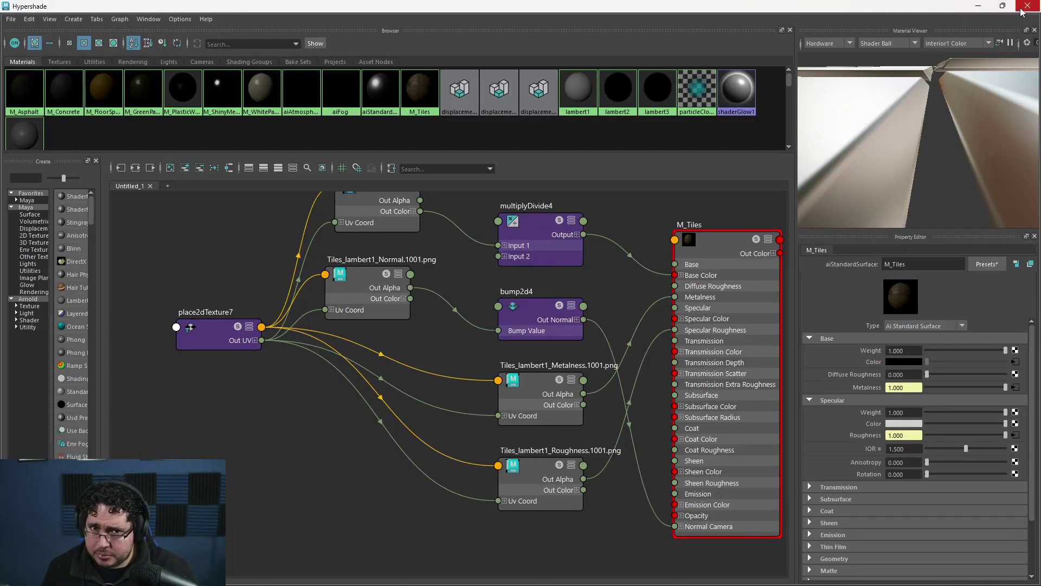
pyautogui.keyDown('alt'); pyautogui.moveTo(969, 109); pyautogui.dragTo(922, 98, button='right'); pyautogui.keyUp('alt')
pyautogui.keyDown('alt'); pyautogui.moveTo(922, 98); pyautogui.dragTo(942, 184); pyautogui.keyUp('alt')
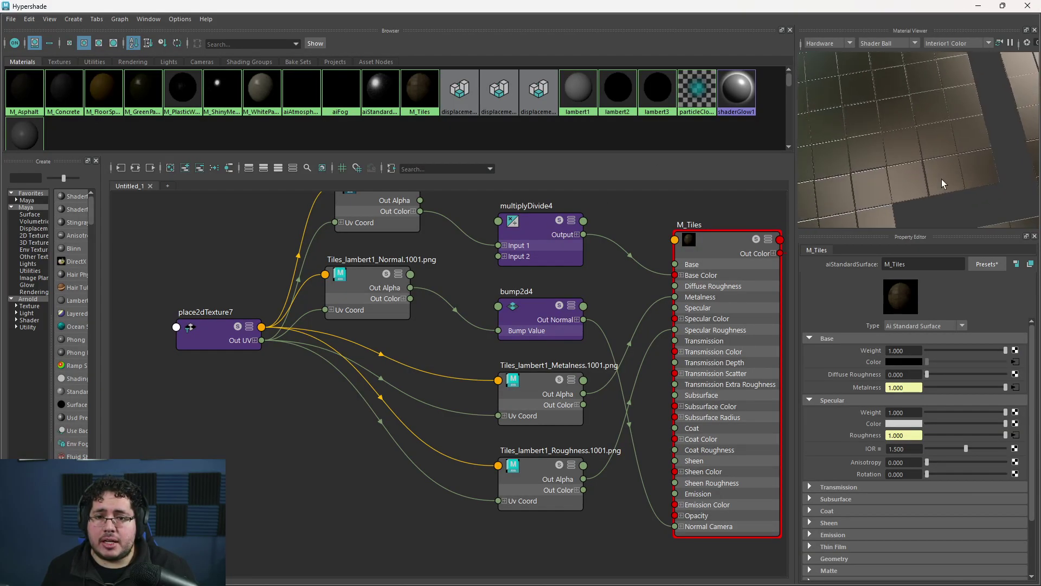
pyautogui.keyDown('alt'); pyautogui.moveTo(942, 183); pyautogui.dragTo(970, 57, button='right'); pyautogui.keyUp('alt')
pyautogui.click(1028, 6)
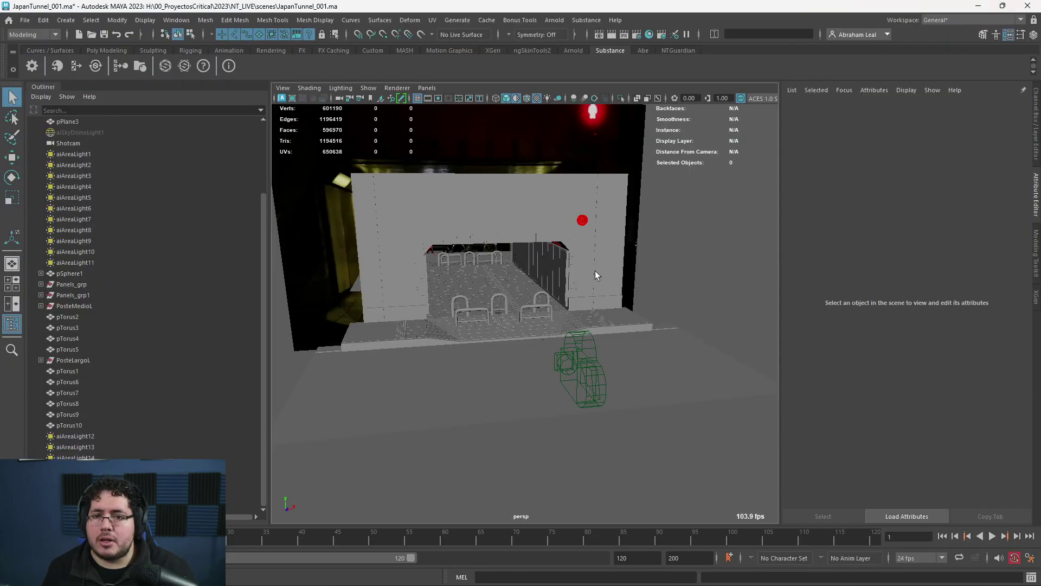
# Frame the tunnel entrance from a raised angle and open the Arnold RenderView to render it
pyautogui.keyDown('alt'); pyautogui.moveTo(594, 271); pyautogui.dragTo(499, 255, button='right'); pyautogui.keyUp('alt')
pyautogui.keyDown('alt'); pyautogui.moveTo(499, 254); pyautogui.dragTo(525, 271); pyautogui.keyUp('alt')
pyautogui.scroll(3, 488, 214)
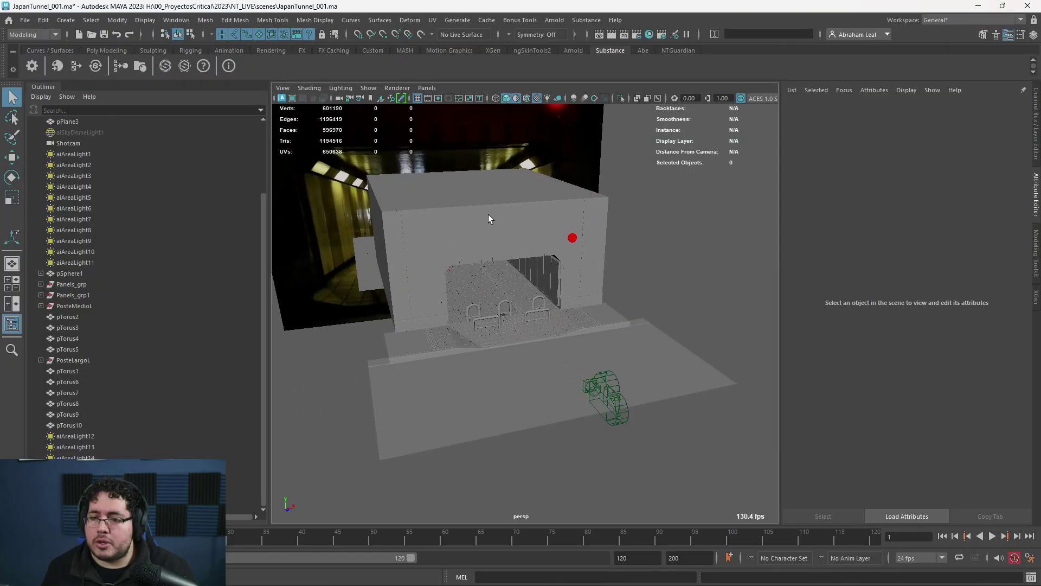
pyautogui.click(554, 20)
pyautogui.click(571, 40)
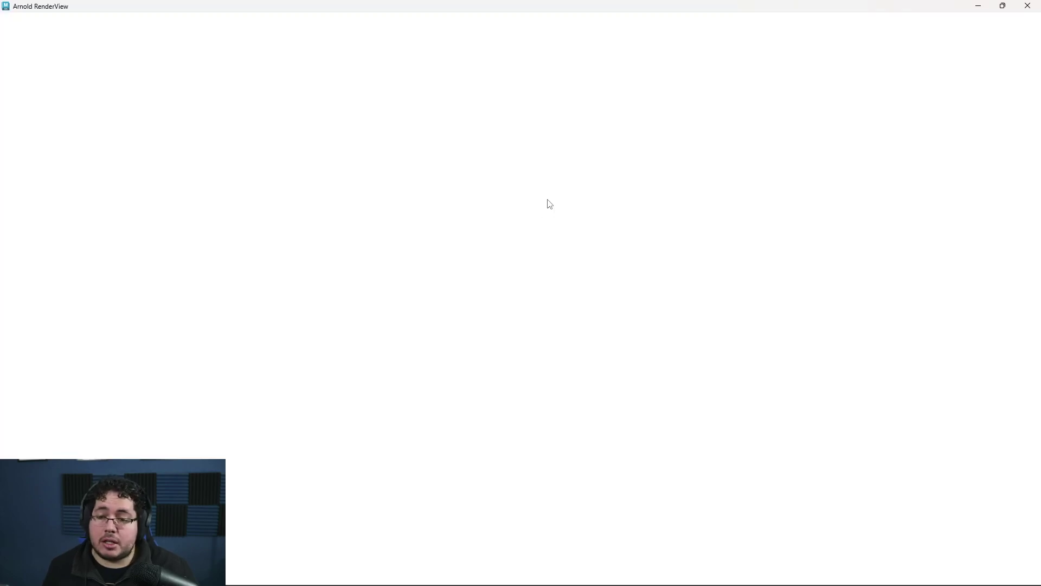
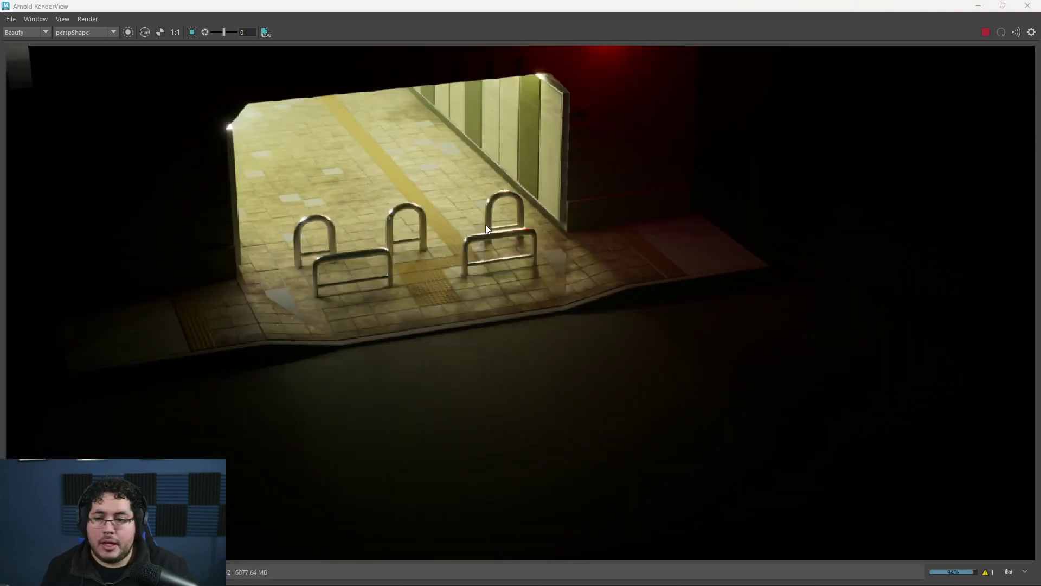
# Set the render camera to ShotcamShape
pyautogui.scroll(-2, 486, 225)
pyautogui.scroll(1, 367, 204)
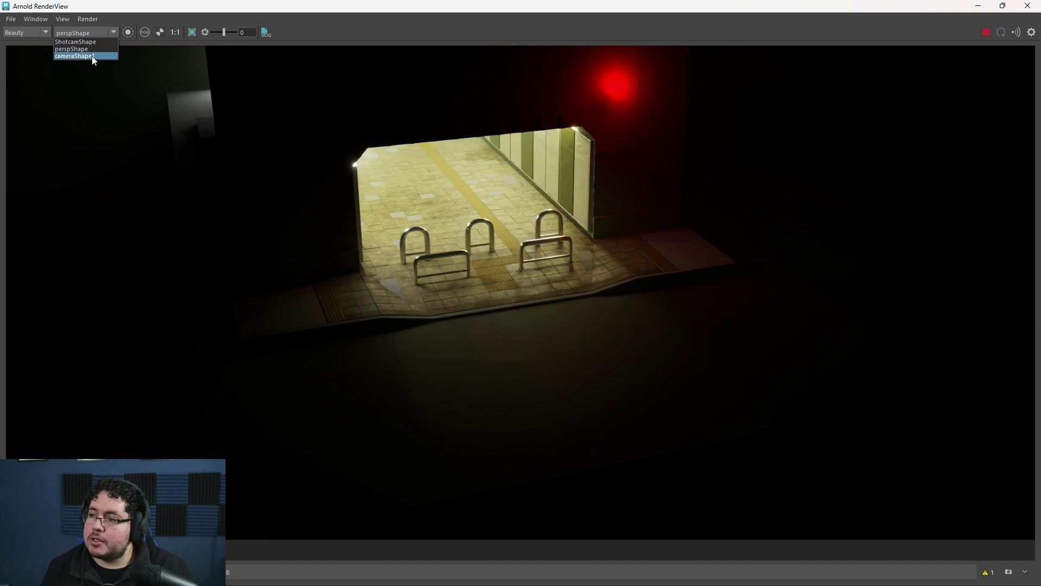
pyautogui.click(92, 41)
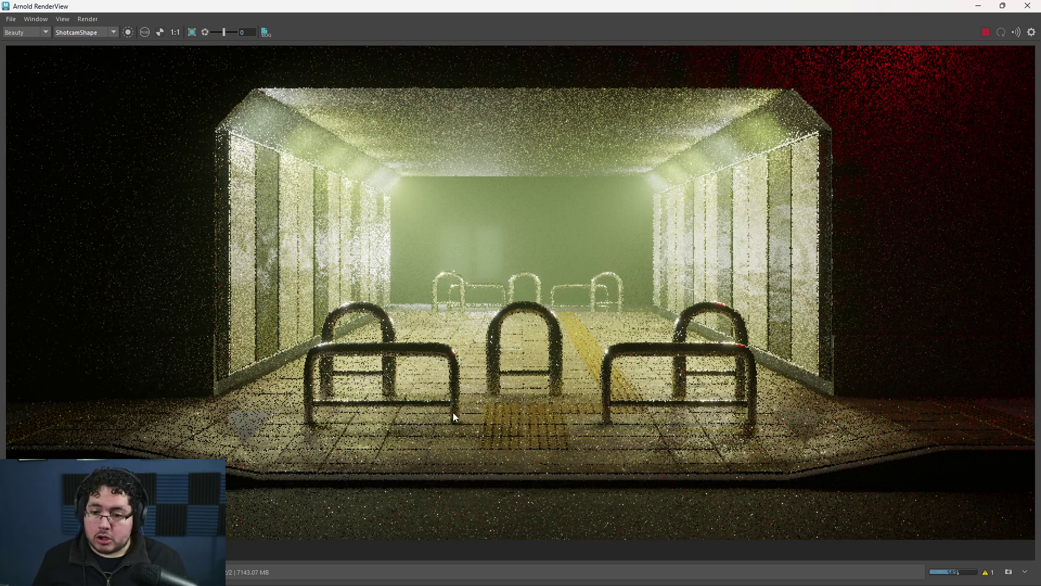
# Examine the floor tiles, tactile paving and curb corner in the shot camera render for texture and geometry faults
pyautogui.scroll(3, 683, 434)
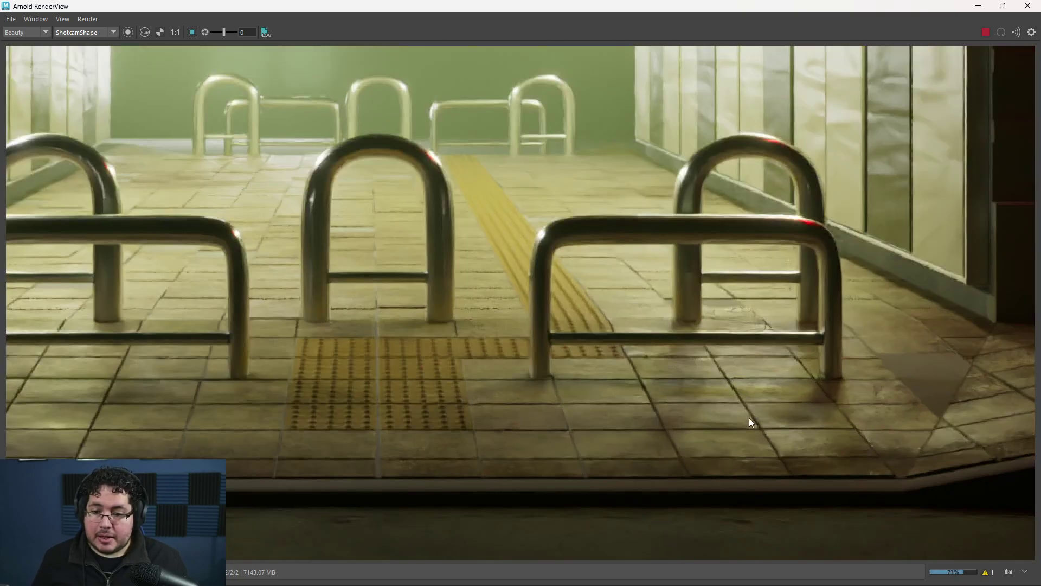
pyautogui.scroll(-5, 554, 381)
pyautogui.scroll(6, 528, 376)
pyautogui.scroll(-2, 578, 358)
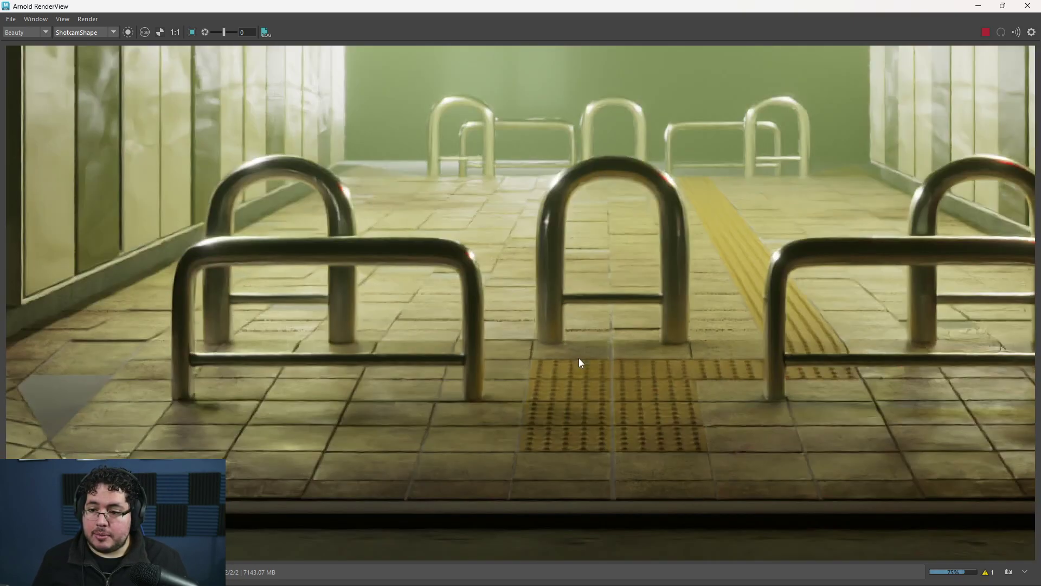
pyautogui.scroll(-4, 578, 358)
pyautogui.scroll(6, 375, 397)
pyautogui.scroll(-4, 437, 426)
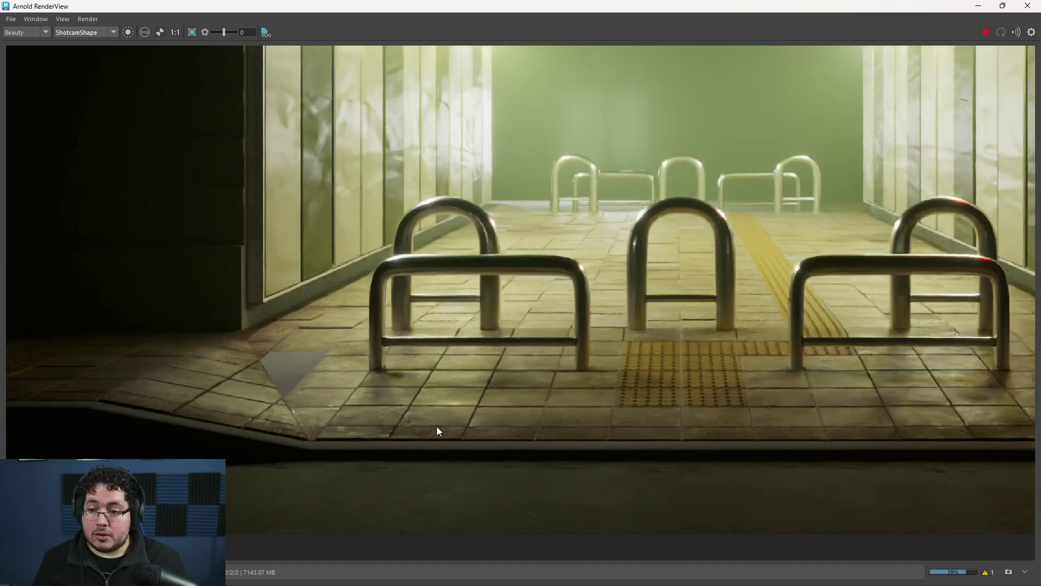
pyautogui.scroll(6, 437, 427)
pyautogui.moveTo(445, 418); pyautogui.dragTo(1034, 409, button='middle')
pyautogui.moveTo(215, 346); pyautogui.dragTo(526, 420, button='middle')
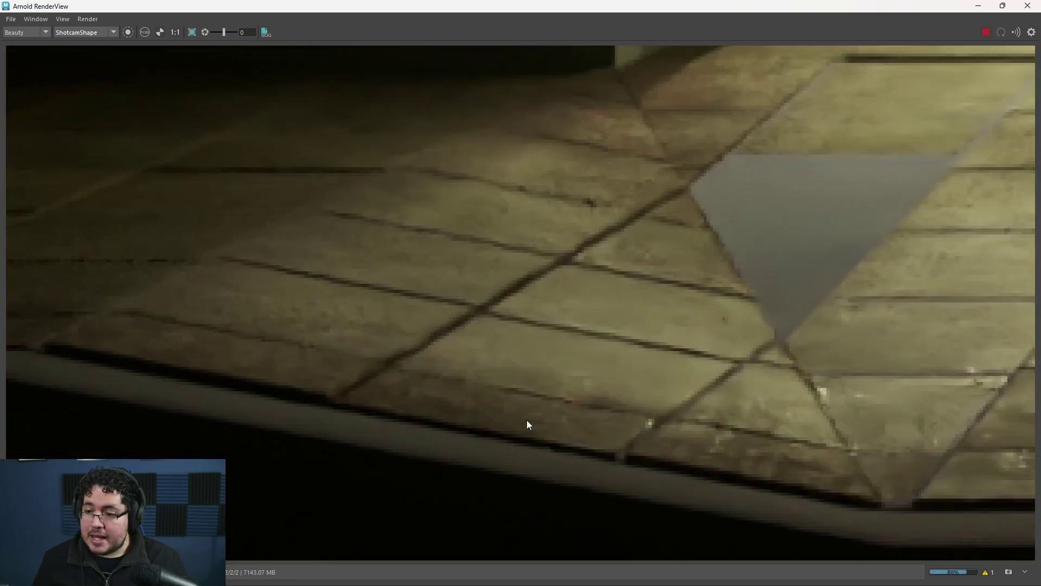
pyautogui.scroll(-2, 744, 442)
pyautogui.scroll(6, 655, 285)
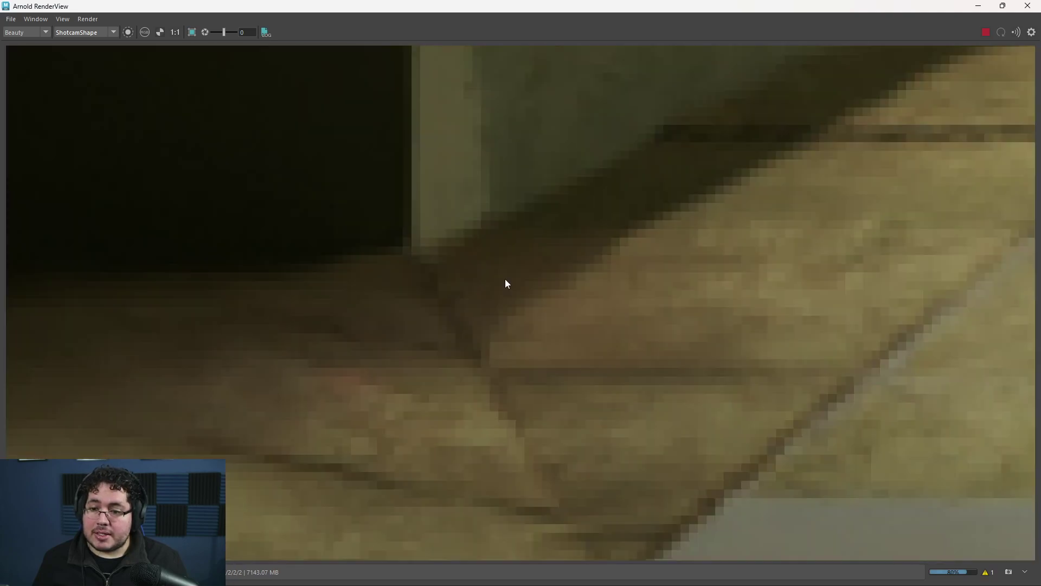
# Examine the floor tiles at both front corners of the tunnel entrance in the shot camera render
pyautogui.scroll(-7, 506, 284)
pyautogui.scroll(2, 651, 347)
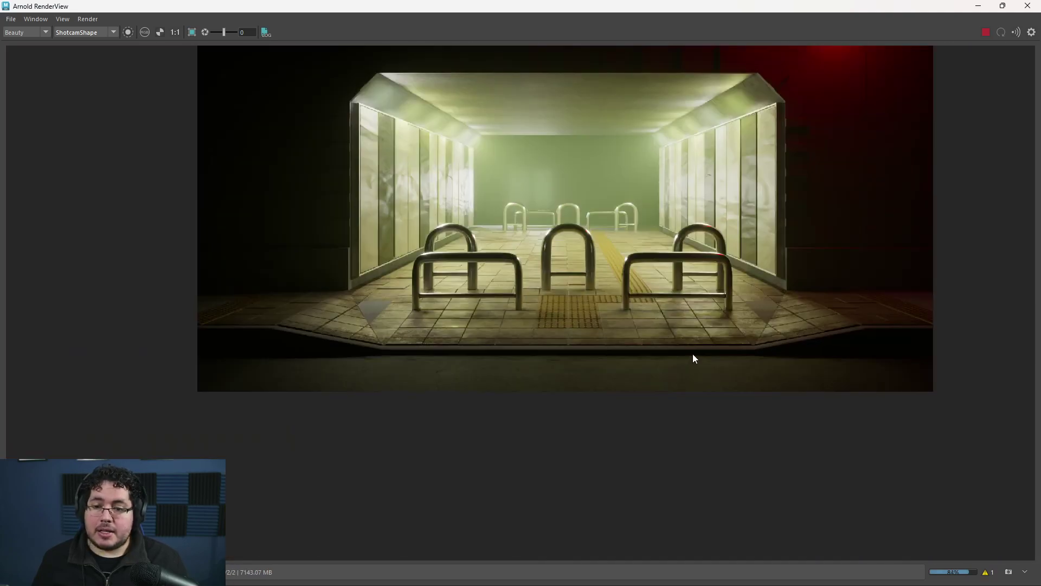
pyautogui.scroll(2, 694, 358)
pyautogui.scroll(-2, 656, 362)
pyautogui.scroll(2, 624, 358)
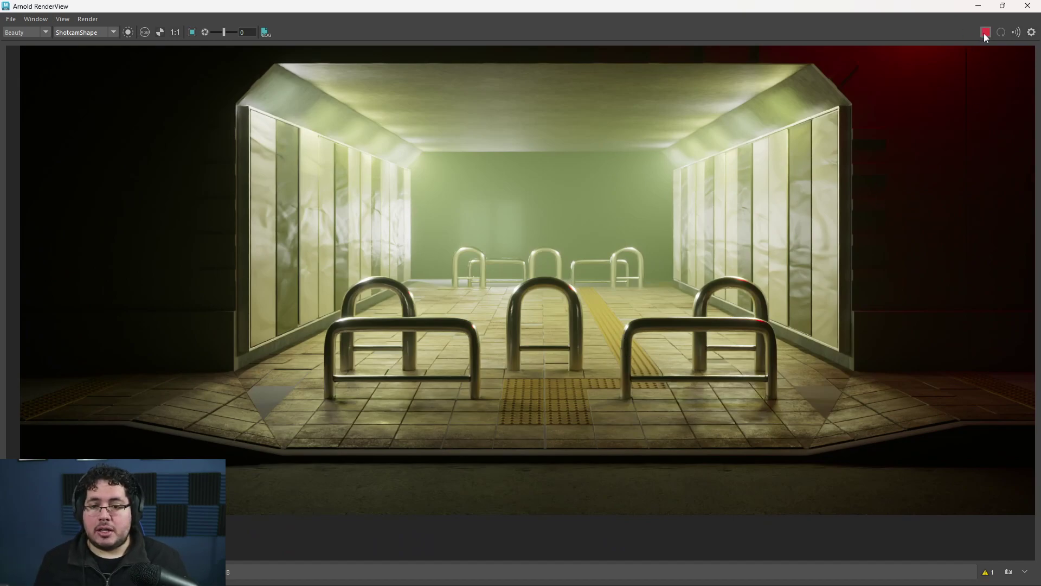
pyautogui.scroll(3, 819, 293)
pyautogui.moveTo(842, 365); pyautogui.dragTo(710, 263, button='middle')
pyautogui.scroll(1, 710, 263)
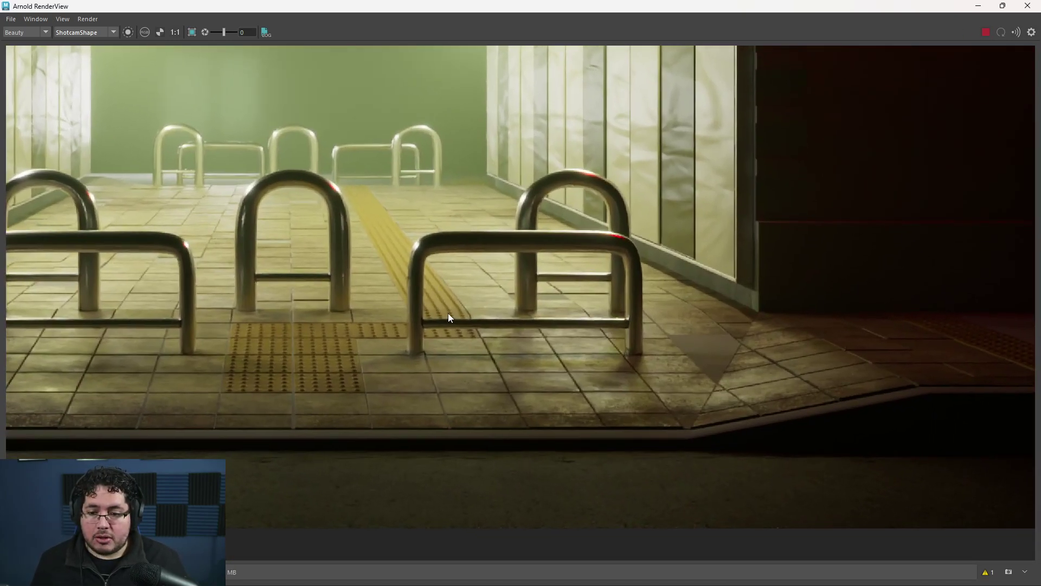
pyautogui.moveTo(207, 287); pyautogui.dragTo(630, 316, button='middle')
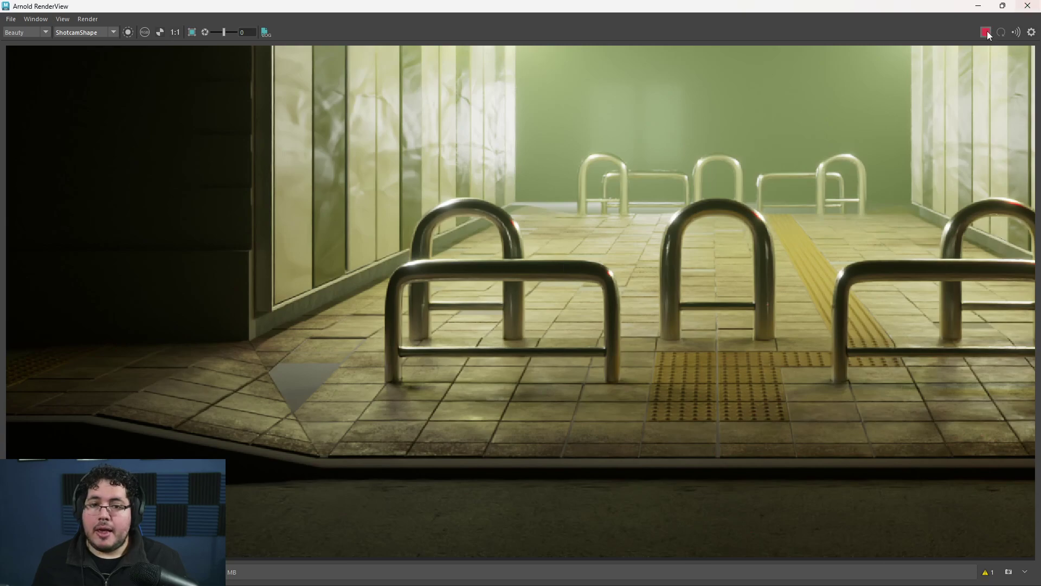
# Select the tile pieces covered by the ground plane at the left front corner as faces and raise them slightly
pyautogui.click(981, 9)
pyautogui.keyDown('alt'); pyautogui.moveTo(516, 282); pyautogui.dragTo(684, 492, button='right'); pyautogui.keyUp('alt')
pyautogui.keyDown('alt'); pyautogui.moveTo(423, 347); pyautogui.dragTo(380, 334, button='right'); pyautogui.keyUp('alt')
pyautogui.keyDown('alt'); pyautogui.moveTo(380, 333); pyautogui.dragTo(405, 332, button='middle'); pyautogui.keyUp('alt')
pyautogui.scroll(5, 405, 332)
pyautogui.click(470, 321)
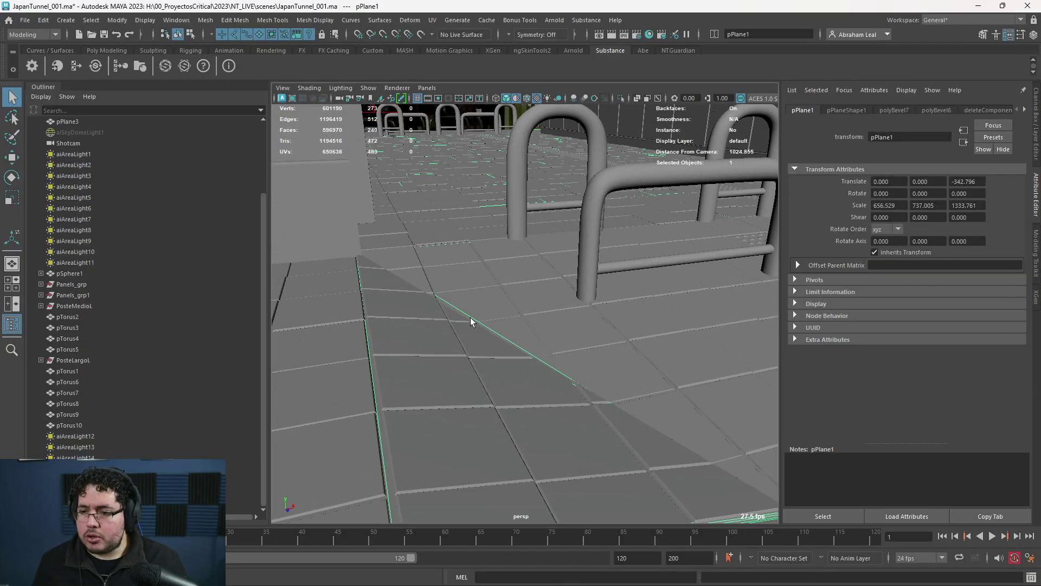
pyautogui.press('4')
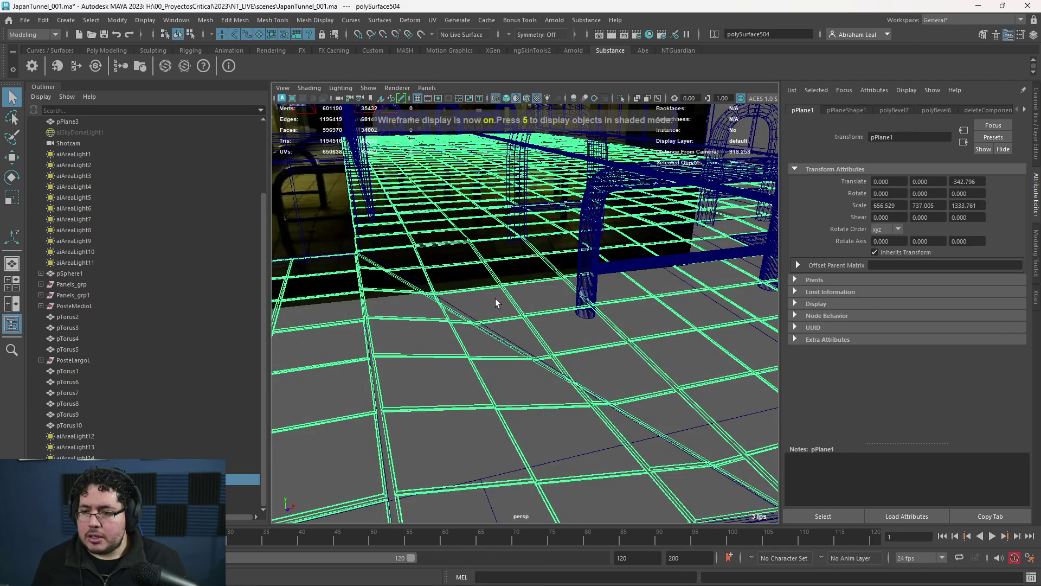
pyautogui.moveTo(496, 297); pyautogui.dragTo(496, 337, button='right')
pyautogui.doubleClick(499, 306)
pyautogui.keyDown('shift'); pyautogui.doubleClick(513, 330); pyautogui.keyUp('shift')
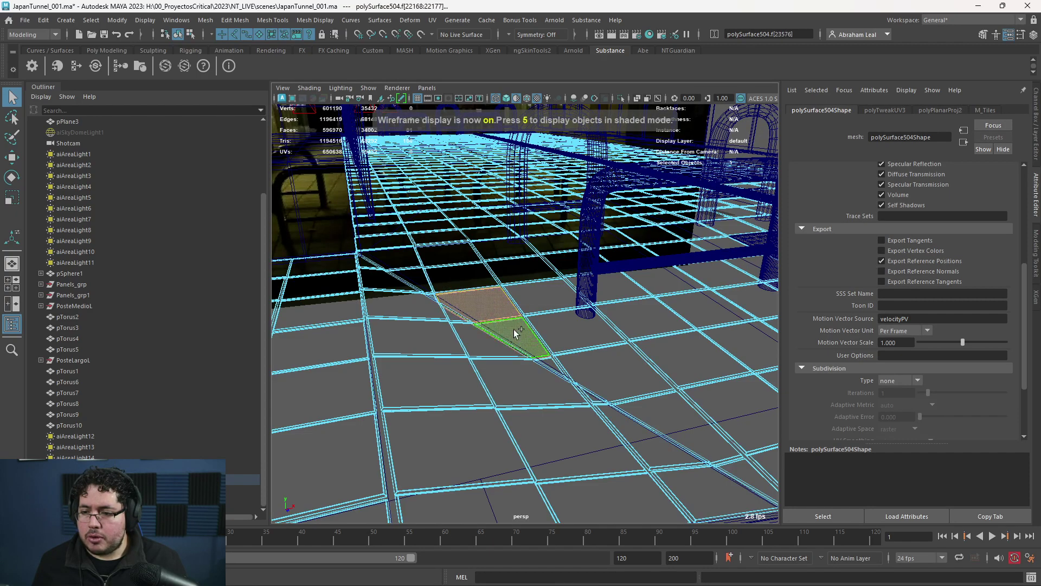
pyautogui.keyDown('shift'); pyautogui.click(483, 345); pyautogui.keyUp('shift')
pyautogui.press('w')
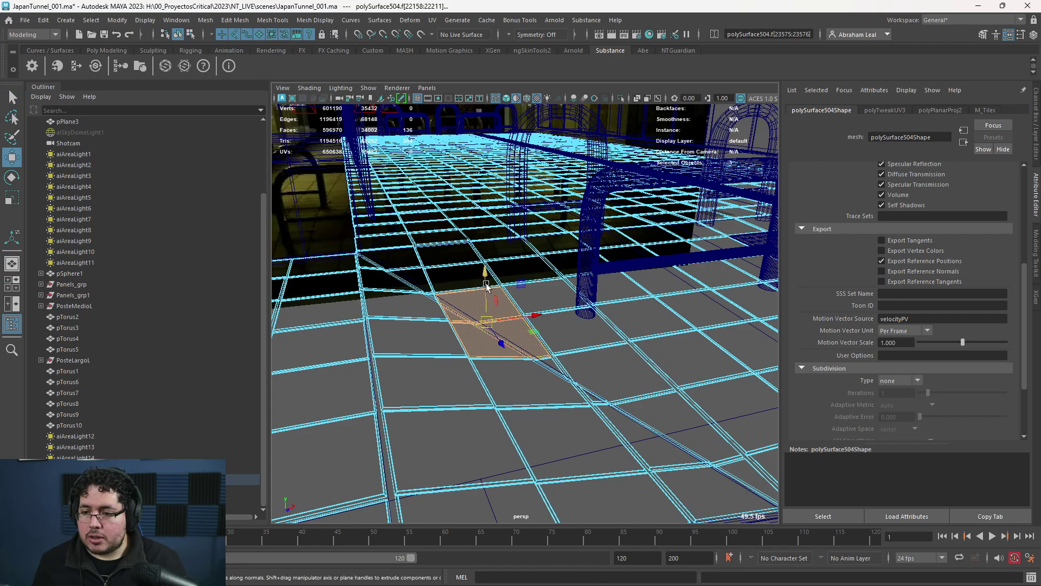
pyautogui.moveTo(487, 282); pyautogui.dragTo(491, 288)
# Raise the small leftover tile piece beside the seam at the left front corner in shaded display
pyautogui.press('5')
pyautogui.keyDown('alt'); pyautogui.moveTo(566, 360); pyautogui.dragTo(538, 367); pyautogui.keyUp('alt')
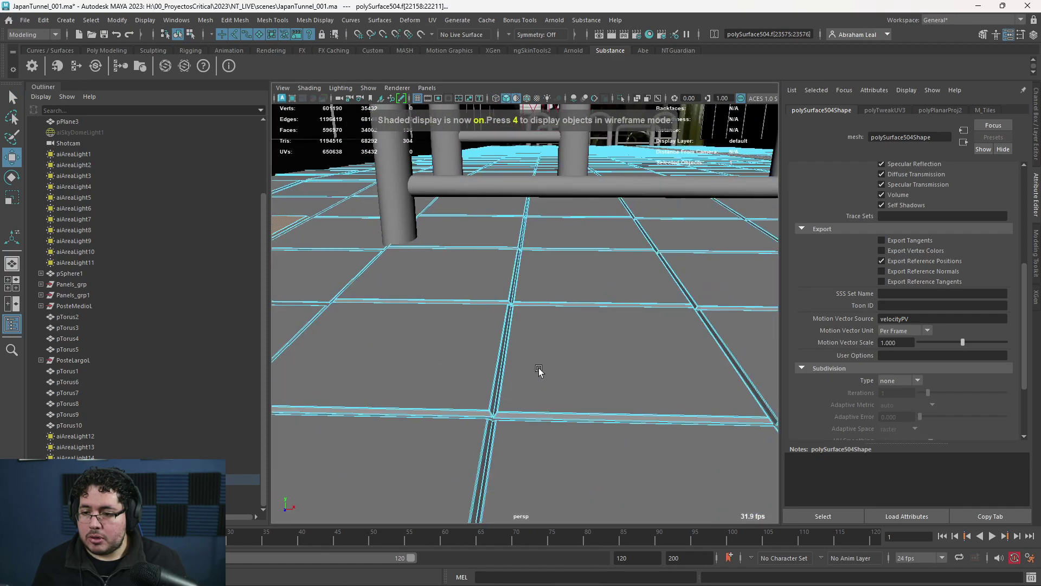
pyautogui.keyDown('alt'); pyautogui.moveTo(539, 368); pyautogui.dragTo(608, 355, button='middle'); pyautogui.keyUp('alt')
pyautogui.scroll(3, 608, 355)
pyautogui.doubleClick(376, 327)
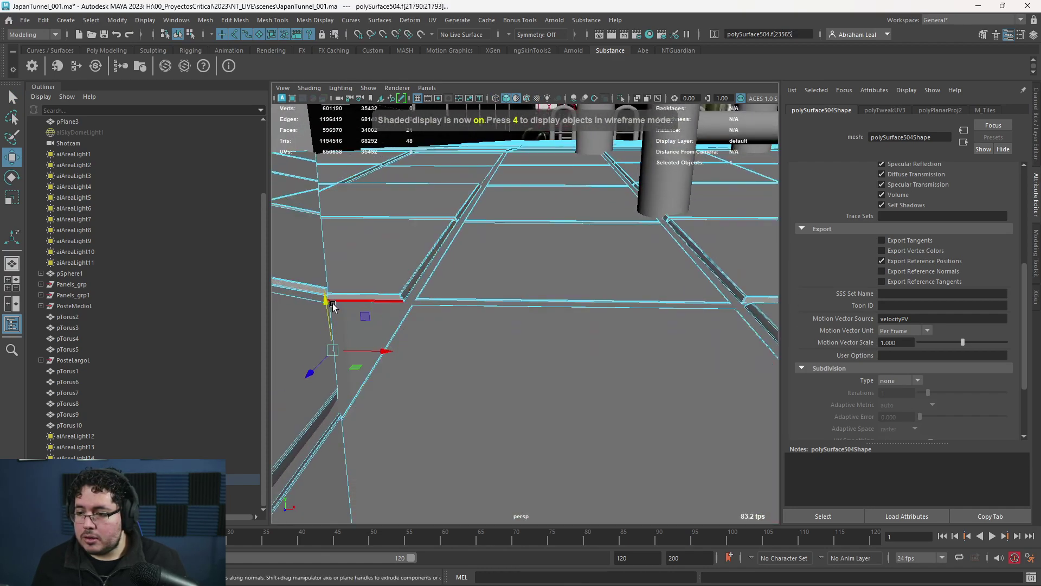
pyautogui.moveTo(325, 302); pyautogui.dragTo(324, 293)
# Select the matching sunken tile pieces at the right front corner and raise them slightly above the ground plane
pyautogui.scroll(-5, 532, 337)
pyautogui.keyDown('alt'); pyautogui.moveTo(532, 337); pyautogui.dragTo(553, 376, button='middle'); pyautogui.keyUp('alt')
pyautogui.scroll(3, 610, 430)
pyautogui.scroll(-4, 554, 377)
pyautogui.scroll(5, 646, 421)
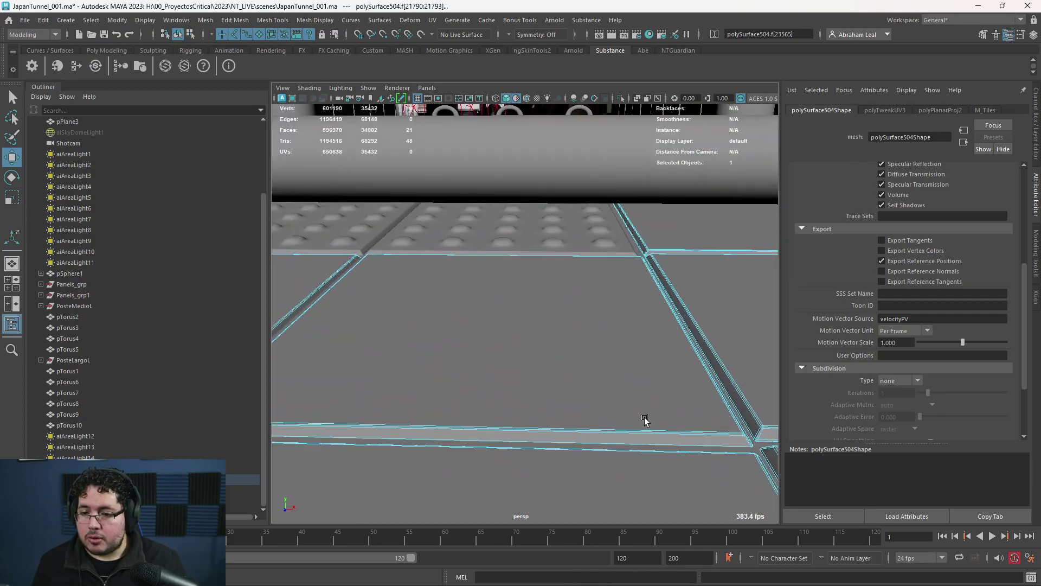
pyautogui.keyDown('alt'); pyautogui.moveTo(646, 421); pyautogui.dragTo(538, 387, button='middle'); pyautogui.keyUp('alt')
pyautogui.keyDown('alt'); pyautogui.moveTo(537, 387); pyautogui.dragTo(507, 376); pyautogui.keyUp('alt')
pyautogui.click(618, 309)
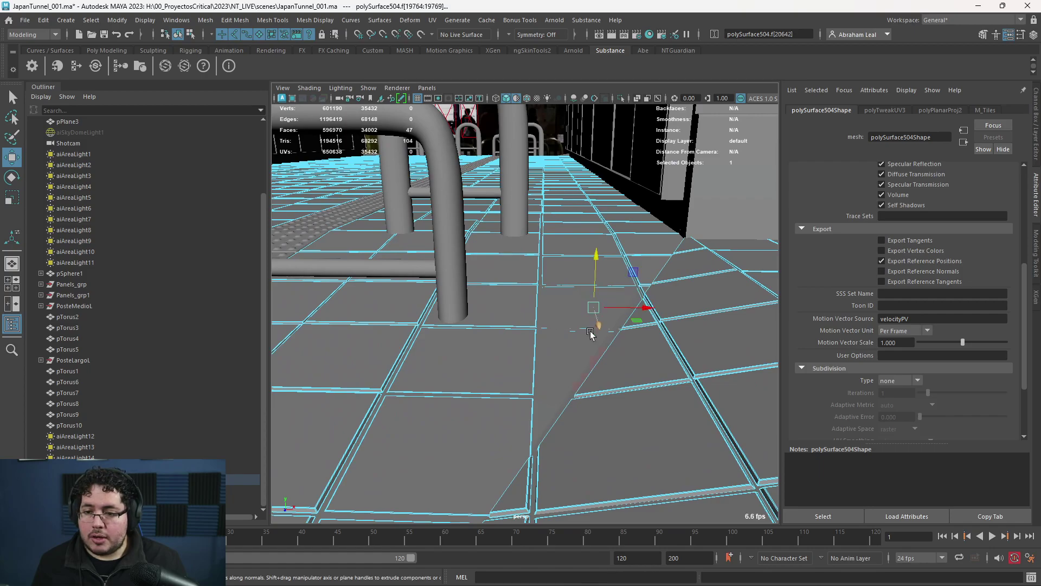
pyautogui.keyDown('shift'); pyautogui.doubleClick(545, 411); pyautogui.keyUp('shift')
pyautogui.moveTo(604, 301); pyautogui.dragTo(636, 327)
pyautogui.doubleClick(637, 328)
pyautogui.moveTo(644, 287); pyautogui.dragTo(641, 276)
# Return the floor tiles and the railing to object mode and clear the selection
pyautogui.keyDown('alt'); pyautogui.moveTo(602, 289); pyautogui.dragTo(304, 320, button='right'); pyautogui.keyUp('alt')
pyautogui.keyDown('alt'); pyautogui.moveTo(304, 320); pyautogui.dragTo(399, 319, button='middle'); pyautogui.keyUp('alt')
pyautogui.scroll(-2, 403, 314)
pyautogui.scroll(-5, 513, 349)
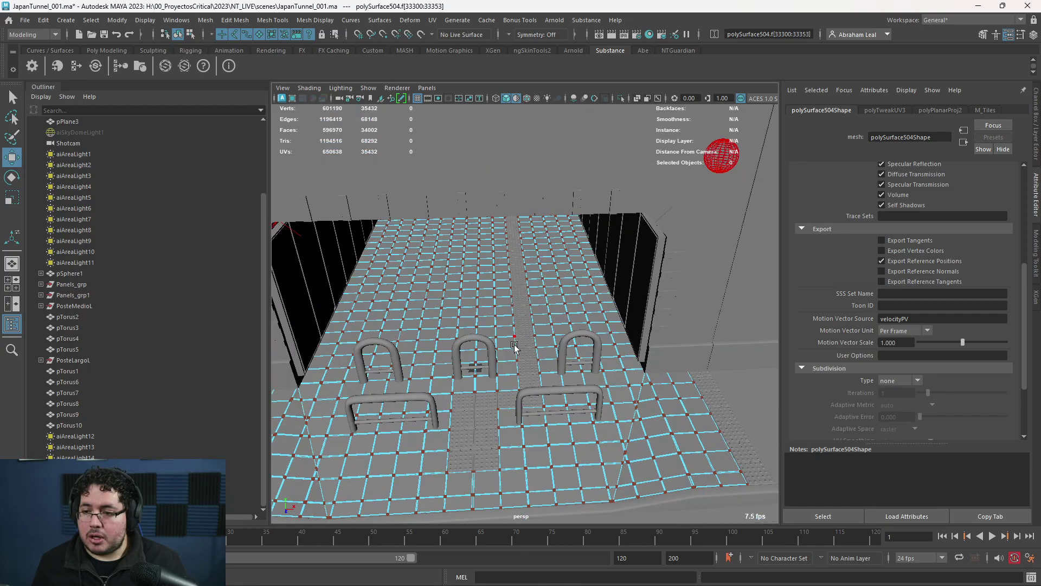
pyautogui.click(560, 375)
pyautogui.press('5')
pyautogui.moveTo(561, 337); pyautogui.dragTo(665, 261, button='right')
pyautogui.scroll(-6, 589, 351)
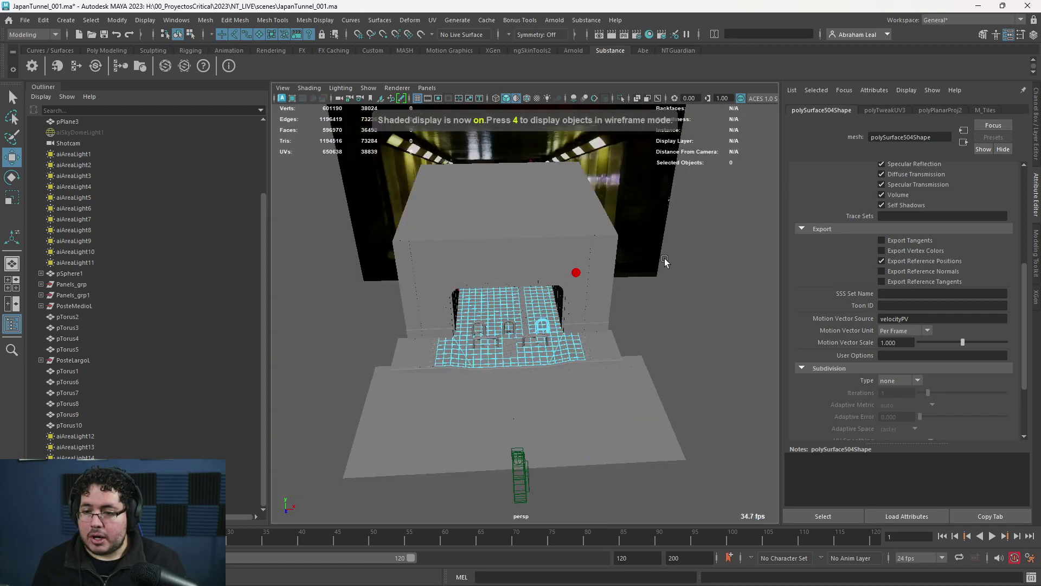
pyautogui.moveTo(527, 309); pyautogui.dragTo(586, 282, button='right')
pyautogui.click(717, 301)
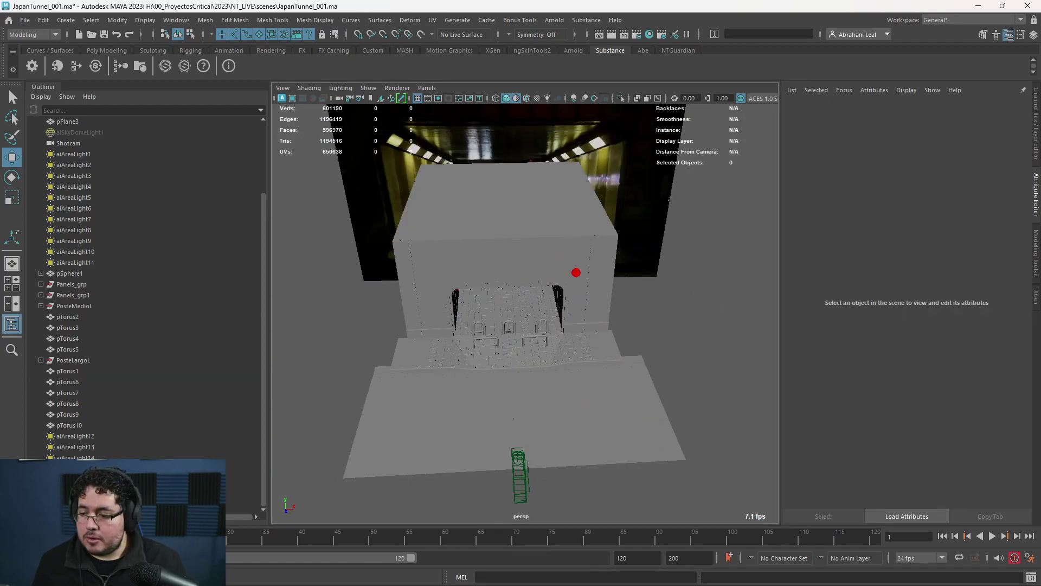
# Inspect the grout gaps around the tactile paving and along the curb in the existing Arnold render
pyautogui.hotkey('alt', 'Tab')
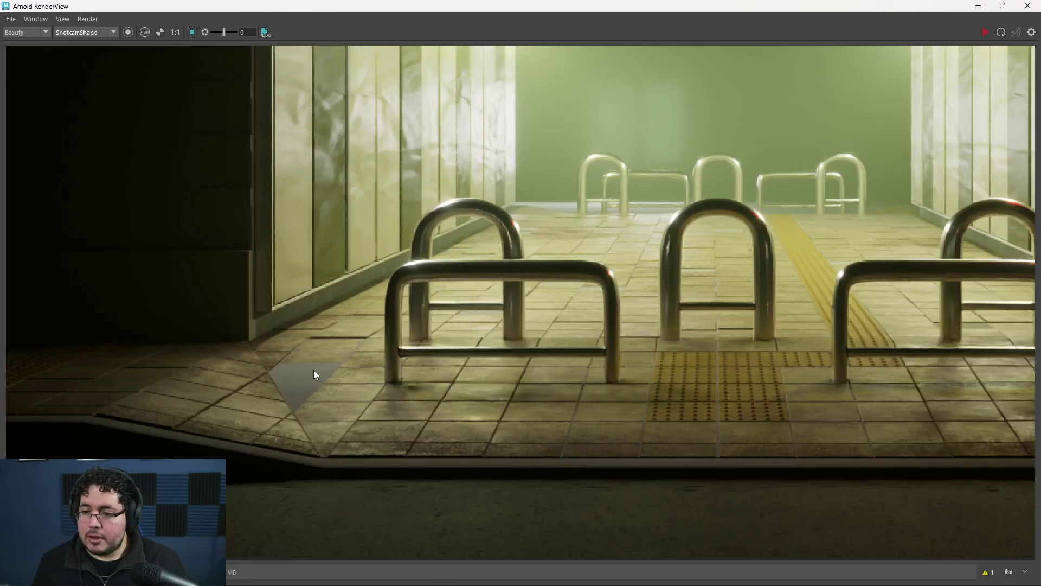
pyautogui.moveTo(359, 390); pyautogui.dragTo(148, 382, button='middle')
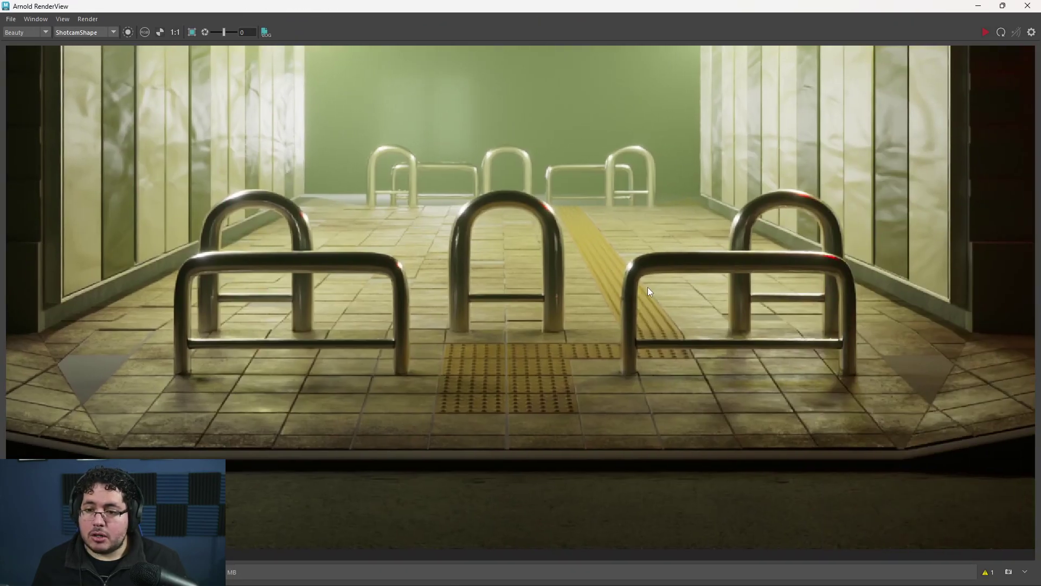
pyautogui.scroll(3, 717, 353)
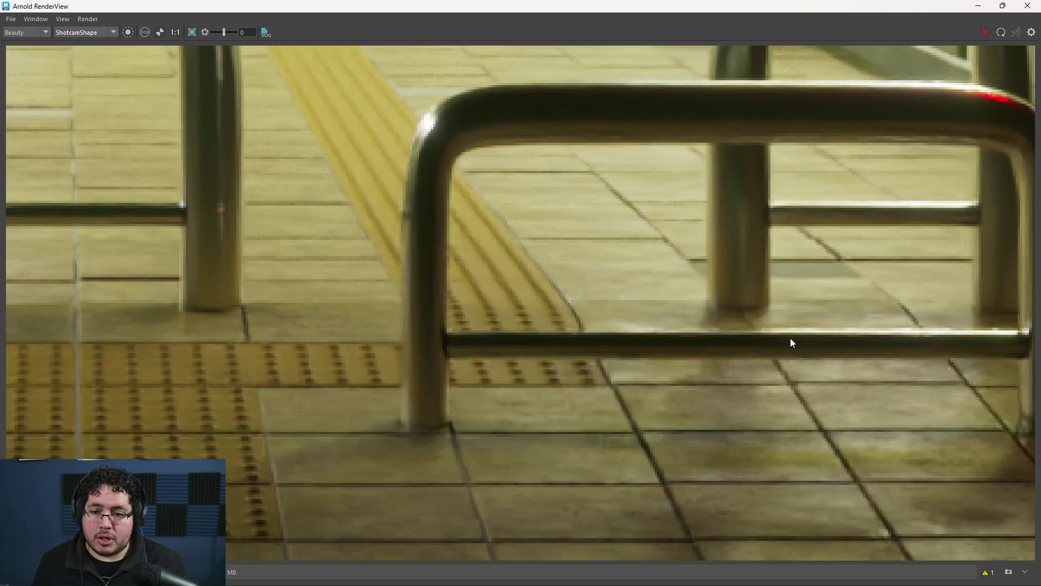
pyautogui.scroll(-3, 534, 373)
pyautogui.scroll(-2, 541, 435)
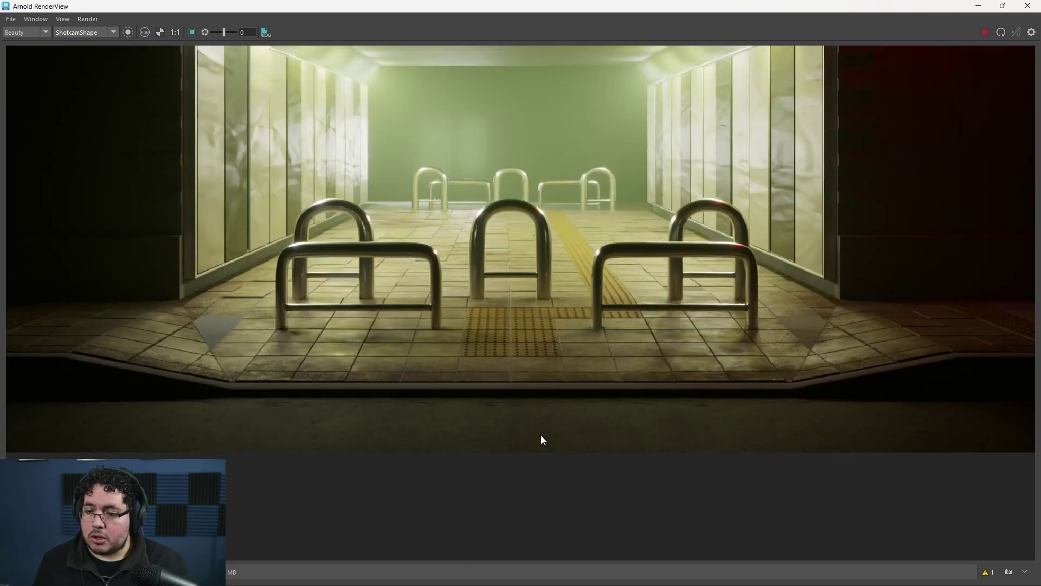
pyautogui.scroll(3, 434, 336)
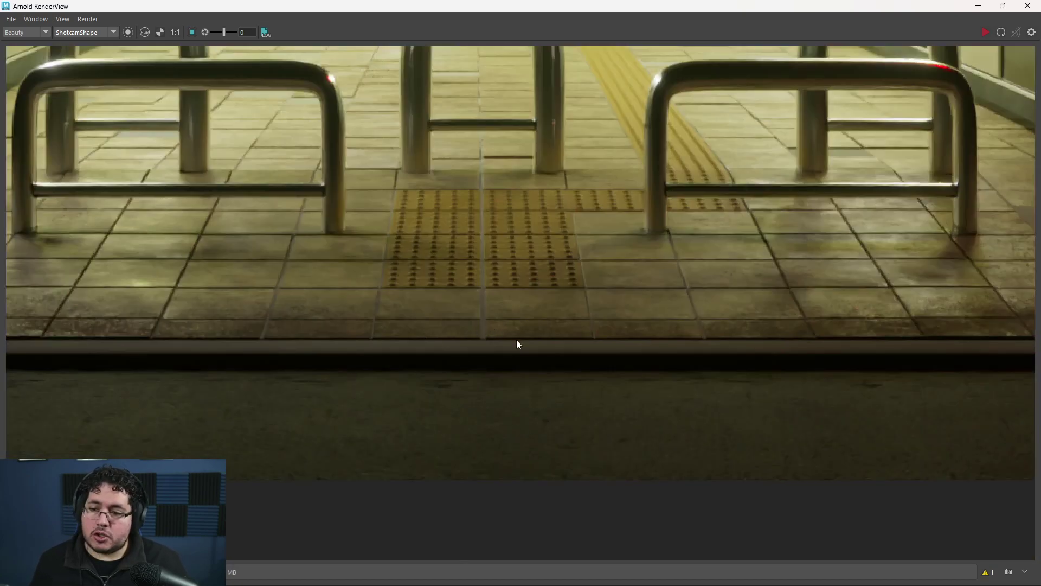
pyautogui.scroll(2, 469, 314)
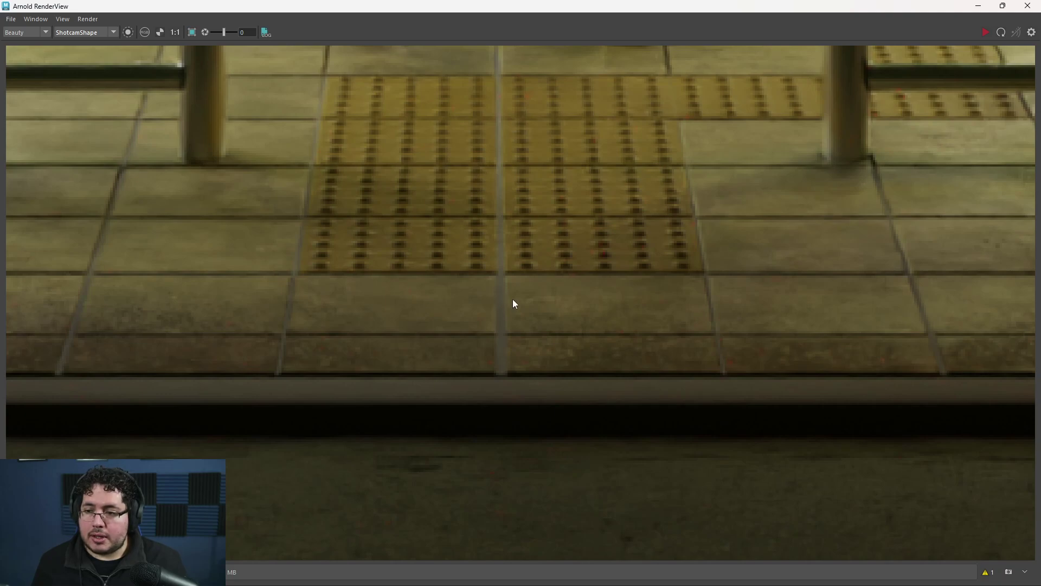
pyautogui.scroll(-2, 514, 300)
# Detach the ground plane pPlane1 along the edge loop that divides the floor base from the curb
pyautogui.click(979, 11)
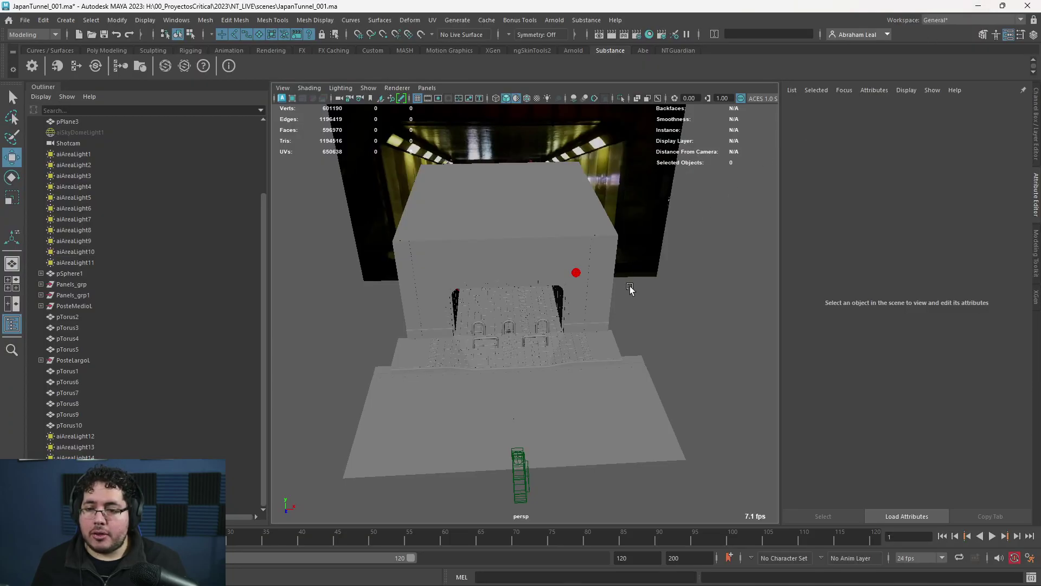
pyautogui.scroll(6, 516, 365)
pyautogui.scroll(3, 545, 307)
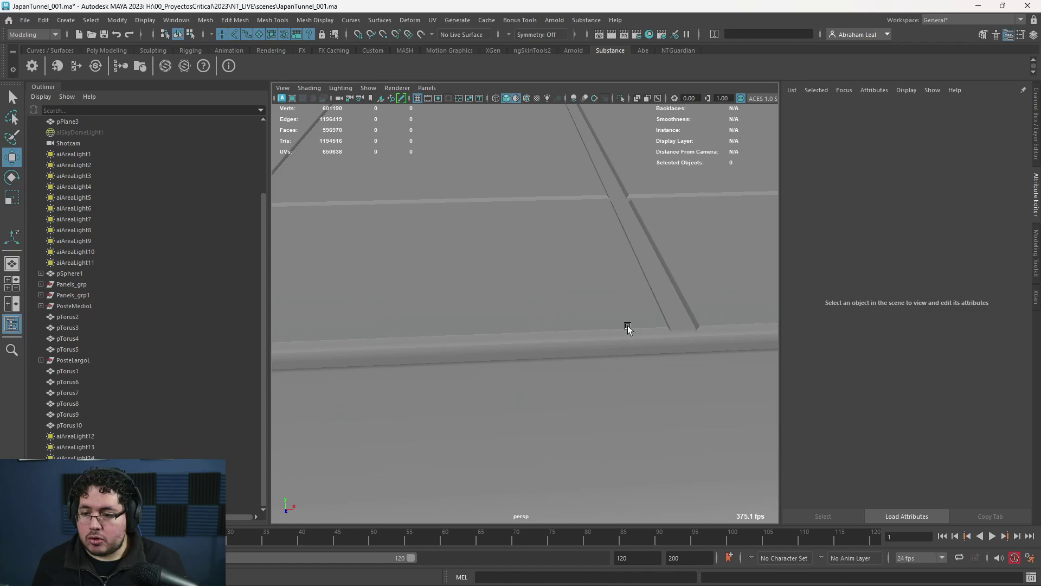
pyautogui.click(681, 342)
pyautogui.keyDown('alt'); pyautogui.moveTo(683, 343); pyautogui.dragTo(511, 309, button='right'); pyautogui.keyUp('alt')
pyautogui.keyDown('alt'); pyautogui.moveTo(512, 309); pyautogui.dragTo(616, 317); pyautogui.keyUp('alt')
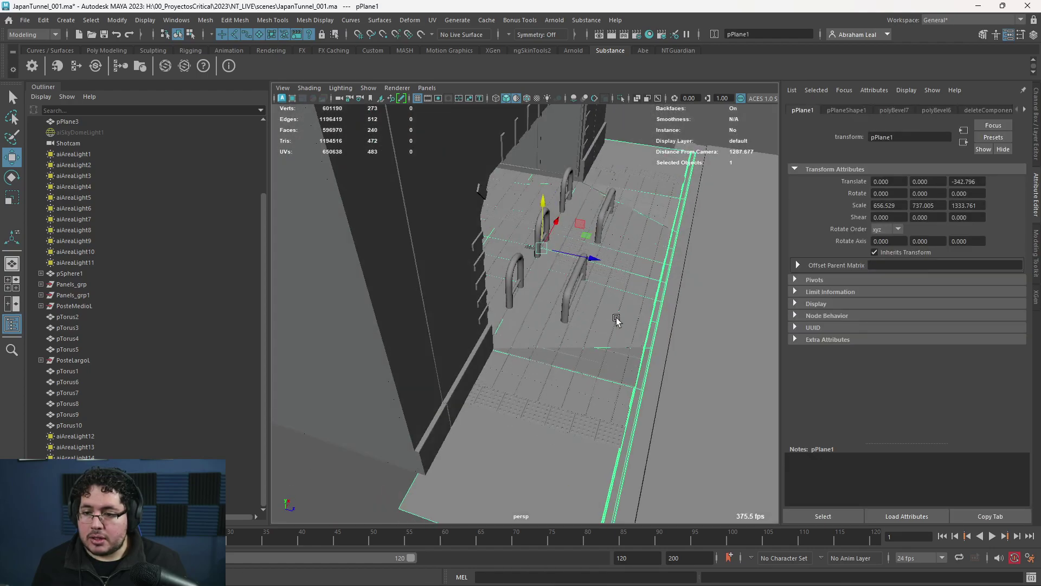
pyautogui.keyDown('alt'); pyautogui.moveTo(616, 317); pyautogui.dragTo(634, 300, button='right'); pyautogui.keyUp('alt')
pyautogui.keyDown('alt'); pyautogui.moveTo(634, 300); pyautogui.dragTo(623, 304, button='middle'); pyautogui.keyUp('alt')
pyautogui.keyDown('alt'); pyautogui.moveTo(623, 305); pyautogui.dragTo(649, 310, button='right'); pyautogui.keyUp('alt')
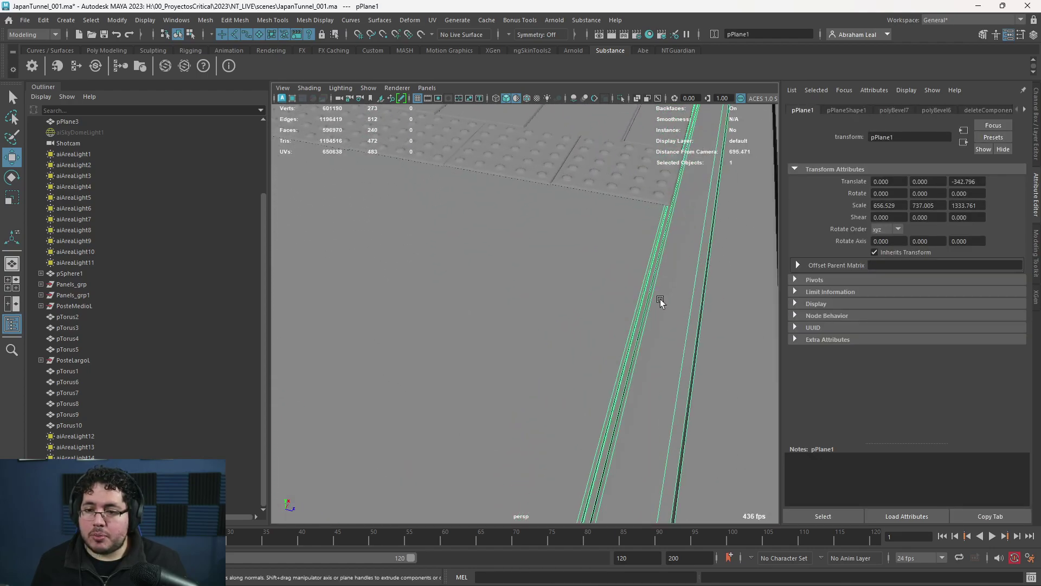
pyautogui.keyDown('alt'); pyautogui.moveTo(646, 288); pyautogui.dragTo(634, 286); pyautogui.keyUp('alt')
pyautogui.keyDown('alt'); pyautogui.moveTo(634, 285); pyautogui.dragTo(564, 255, button='right'); pyautogui.keyUp('alt')
pyautogui.moveTo(497, 221); pyautogui.dragTo(510, 207, button='right')
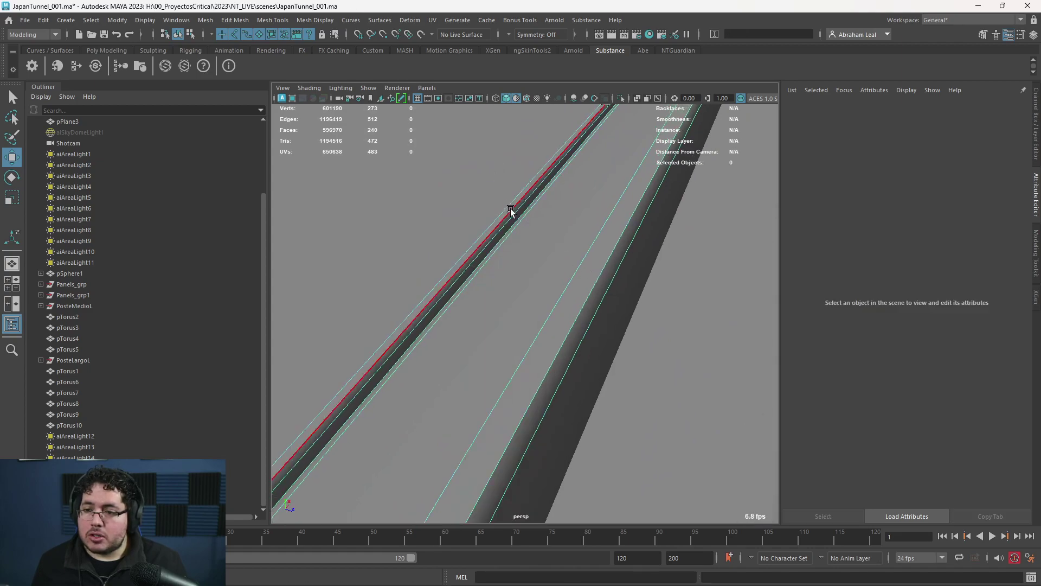
pyautogui.click(512, 221)
pyautogui.scroll(-4, 549, 223)
pyautogui.doubleClick(548, 228)
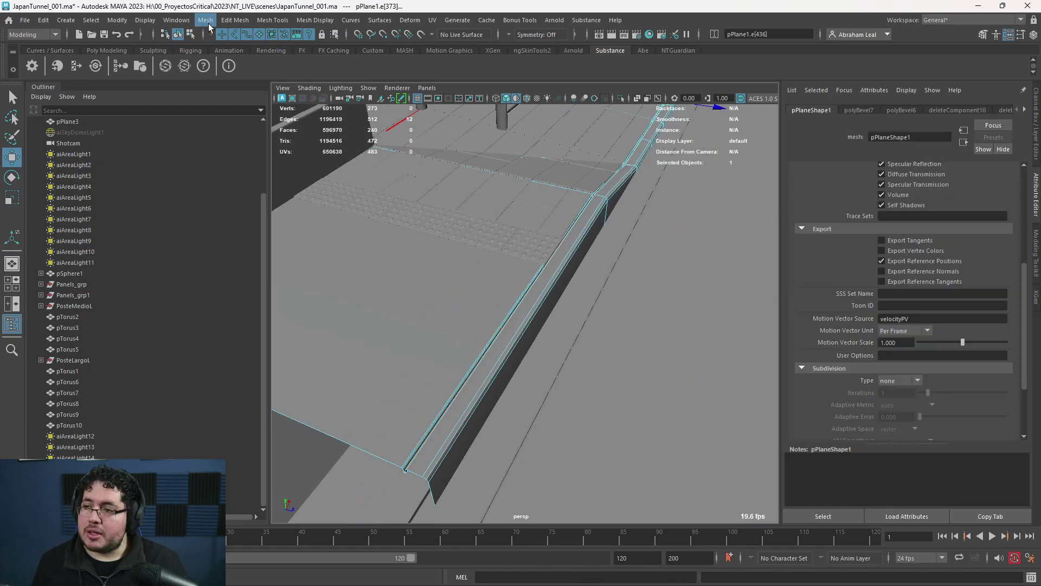
pyautogui.click(235, 20)
pyautogui.click(248, 126)
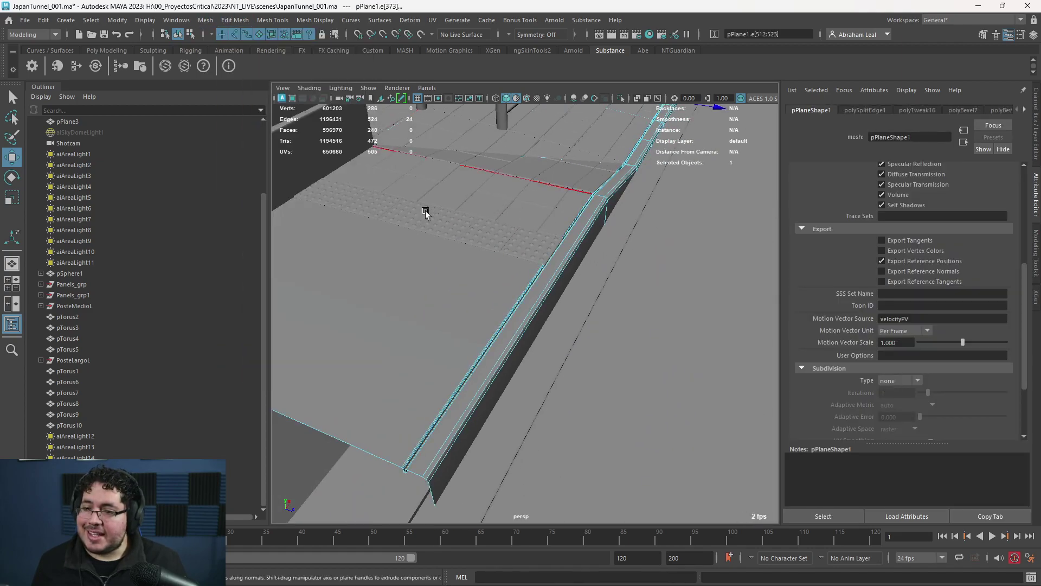
# Return pPlane1 to object mode and separate it into individual meshes
pyautogui.moveTo(564, 239); pyautogui.dragTo(598, 230, button='right')
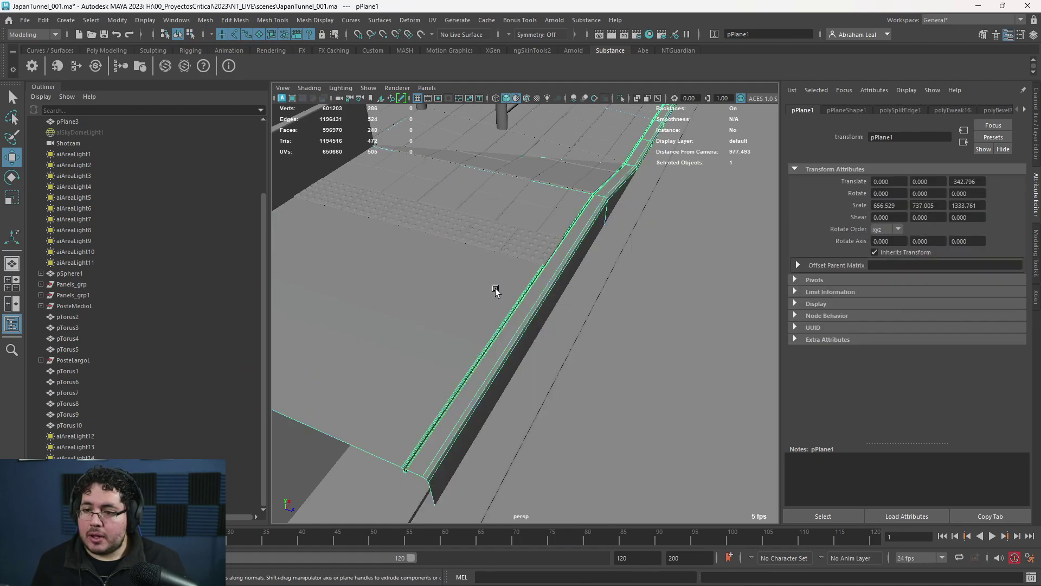
pyautogui.click(205, 20)
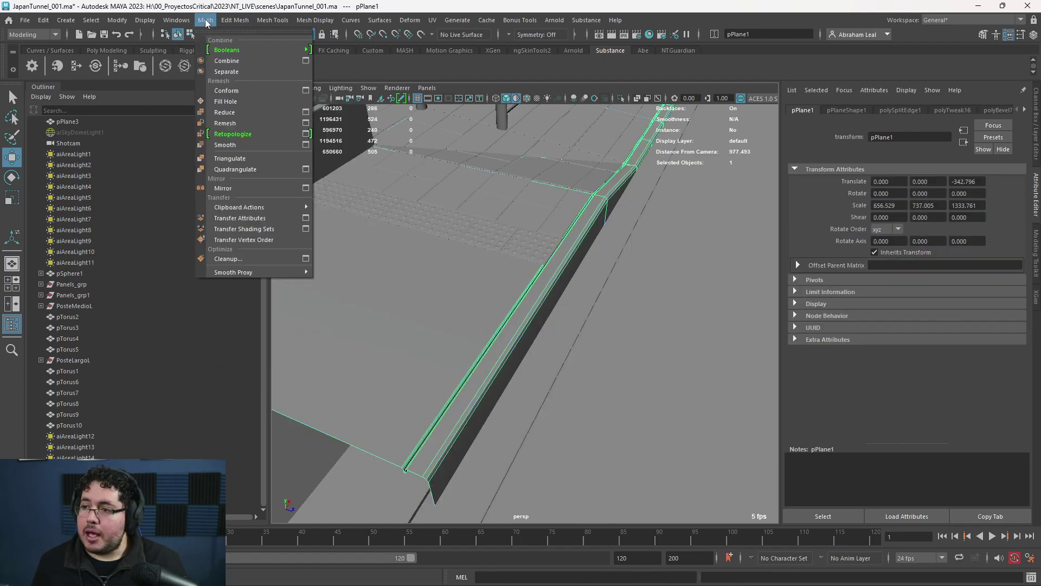
pyautogui.click(226, 72)
# Assign a new aiStandardSurface to the separated floor base under the tiles, with a black base color and increased specular roughness
pyautogui.moveTo(470, 288)
pyautogui.keyDown('alt'); pyautogui.mouseDown()
pyautogui.moveTo(576, 281)
pyautogui.moveTo(401, 239)
pyautogui.moveTo(464, 297)
pyautogui.mouseUp(); pyautogui.keyUp('alt')
pyautogui.moveTo(466, 276); pyautogui.dragTo(473, 550, button='right')
pyautogui.click(383, 285)
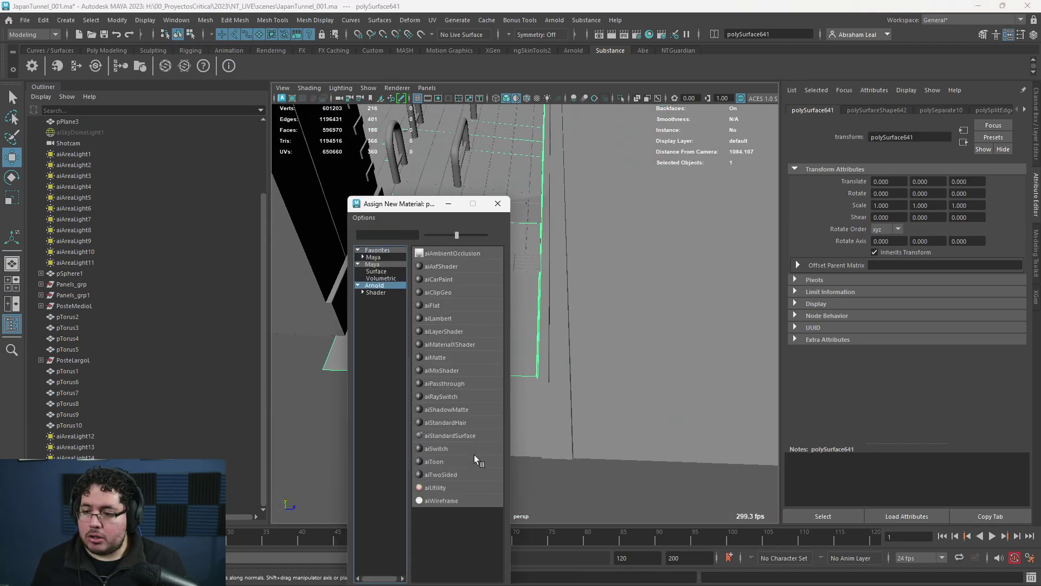
pyautogui.click(456, 435)
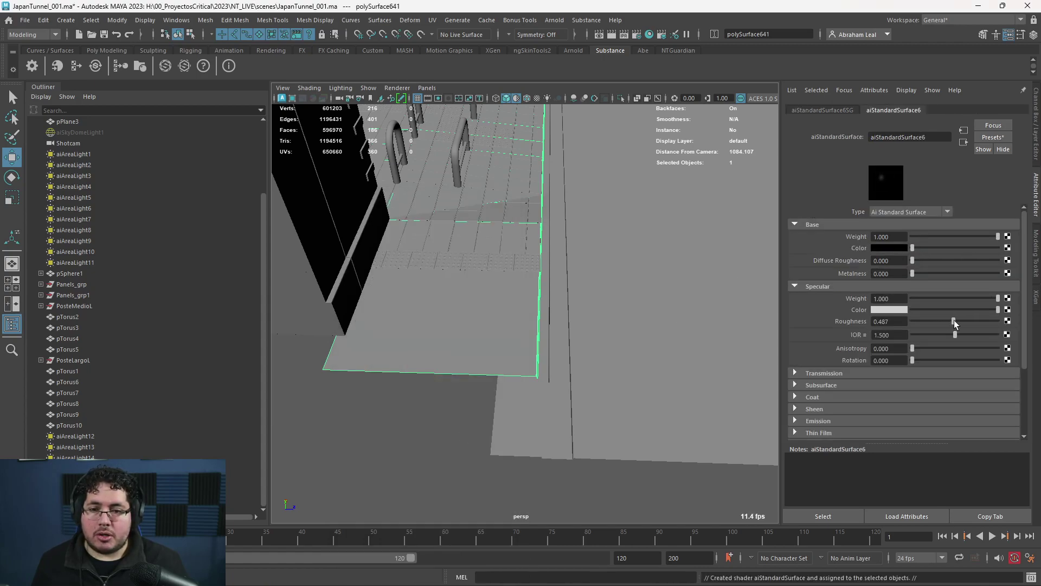
pyautogui.moveTo(955, 320); pyautogui.dragTo(975, 320)
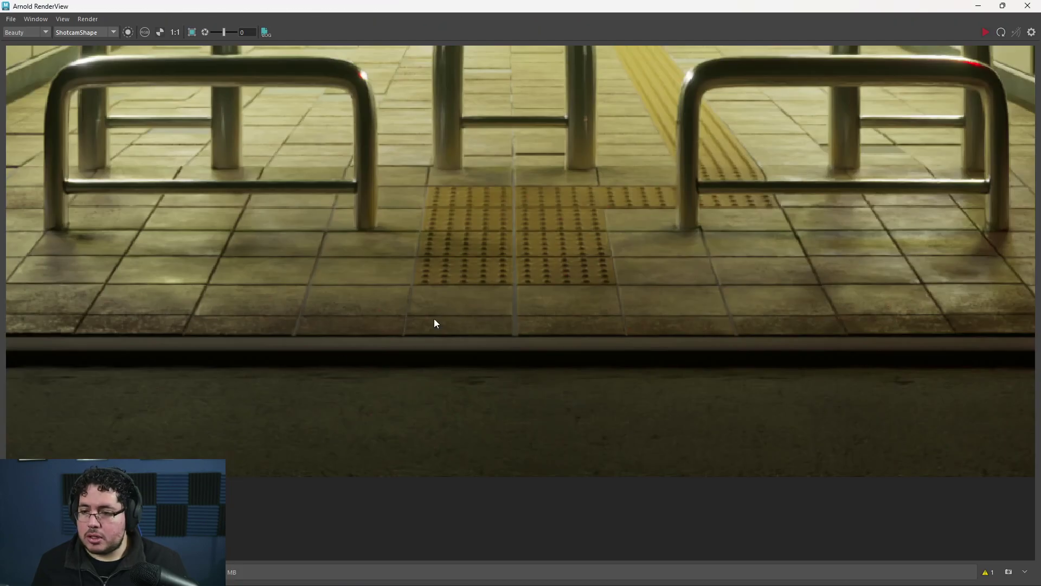
# Review the whole tunnel entrance and its floor corners in the previous shot camera render
pyautogui.scroll(-3, 451, 302)
pyautogui.scroll(3, 489, 309)
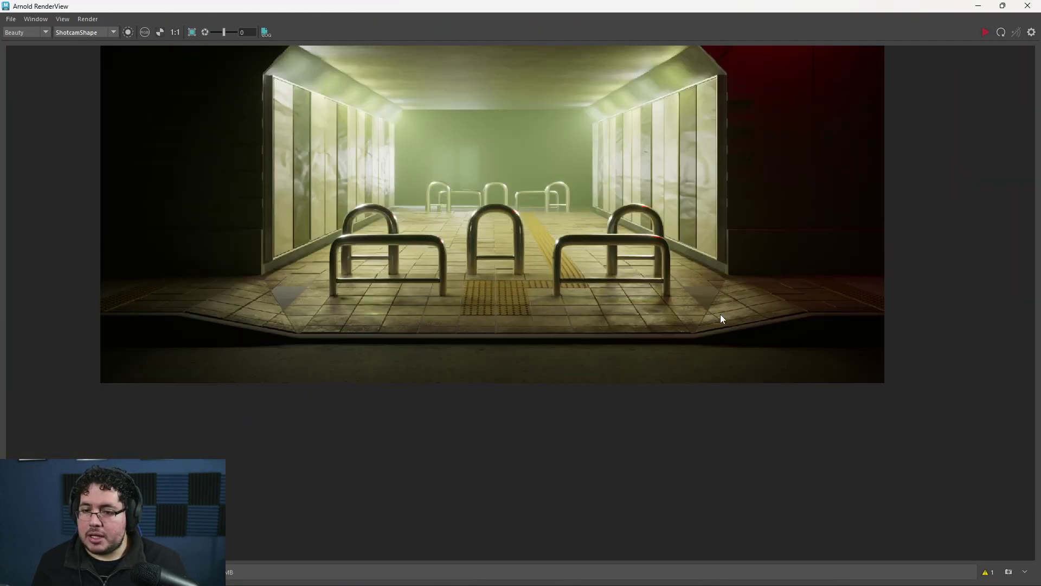
pyautogui.moveTo(720, 314); pyautogui.dragTo(650, 329, button='middle')
pyautogui.scroll(6, 792, 317)
pyautogui.scroll(-3, 708, 276)
pyautogui.moveTo(530, 265); pyautogui.dragTo(658, 277, button='middle')
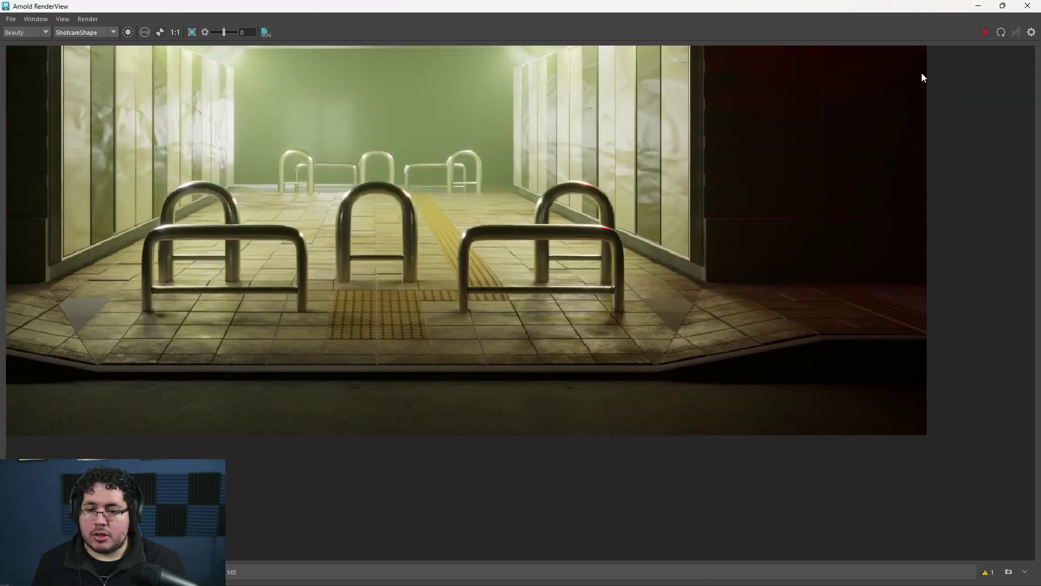
# Render the shot camera view again and inspect the grout lines, the curb and both floor corners, ending the render
pyautogui.click(986, 34)
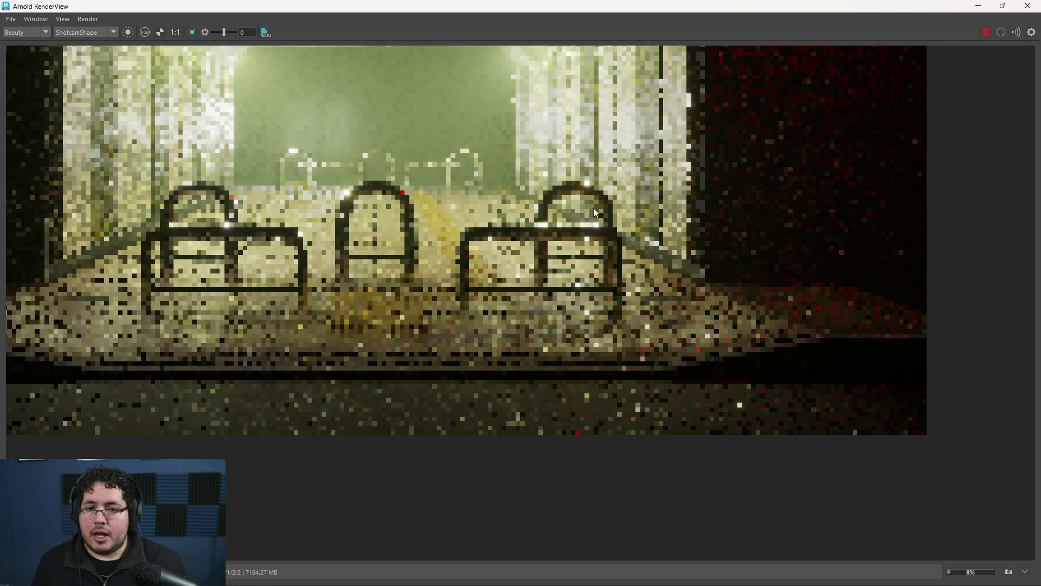
pyautogui.scroll(4, 333, 349)
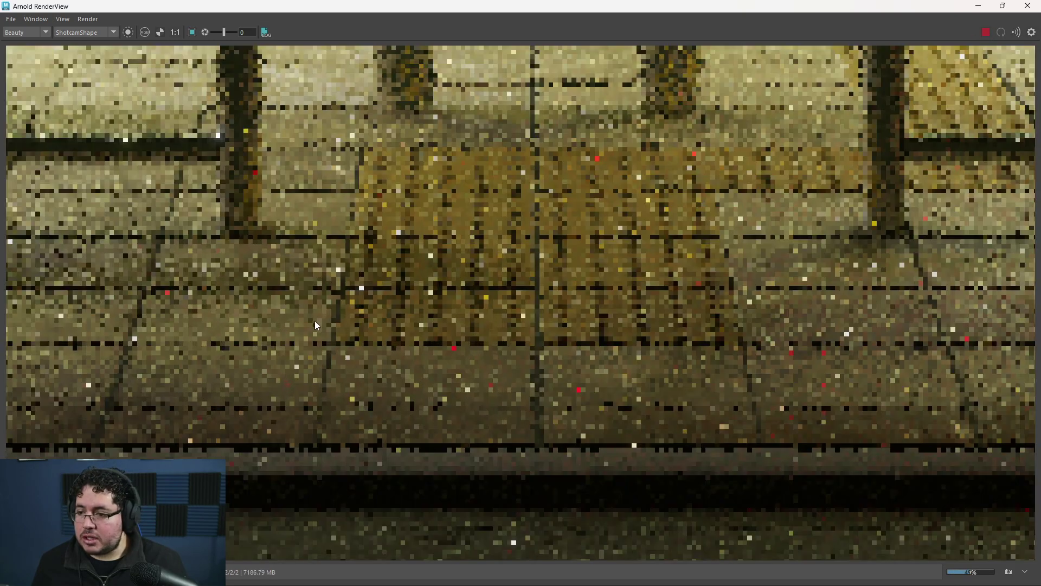
pyautogui.scroll(-5, 333, 311)
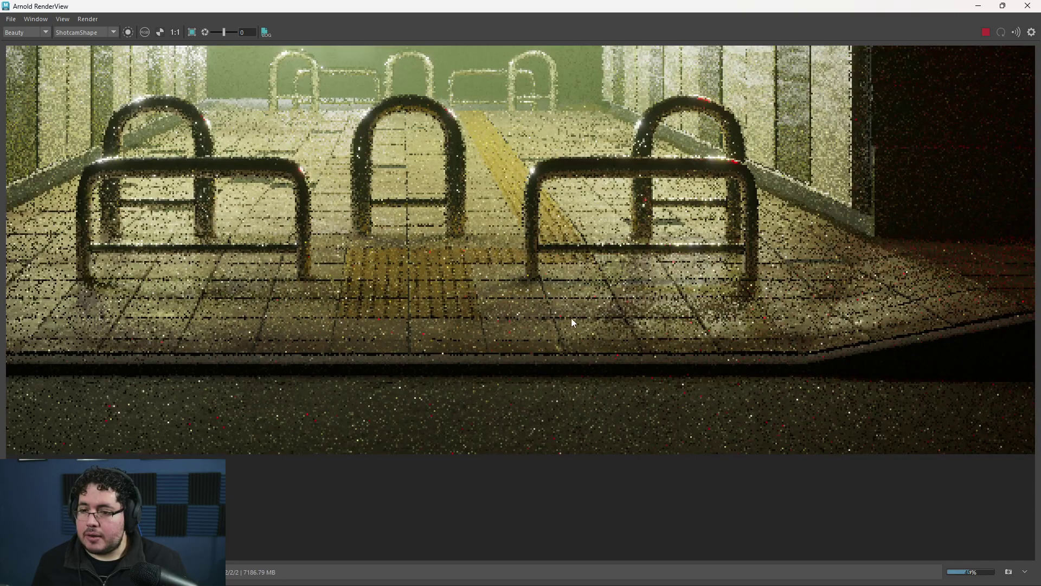
pyautogui.scroll(4, 548, 312)
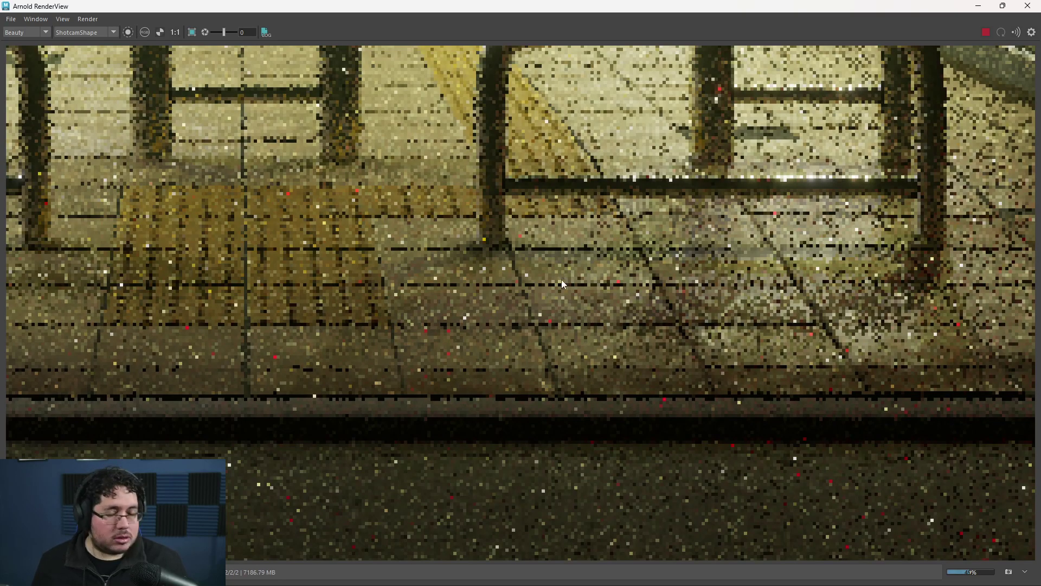
pyautogui.scroll(-5, 432, 289)
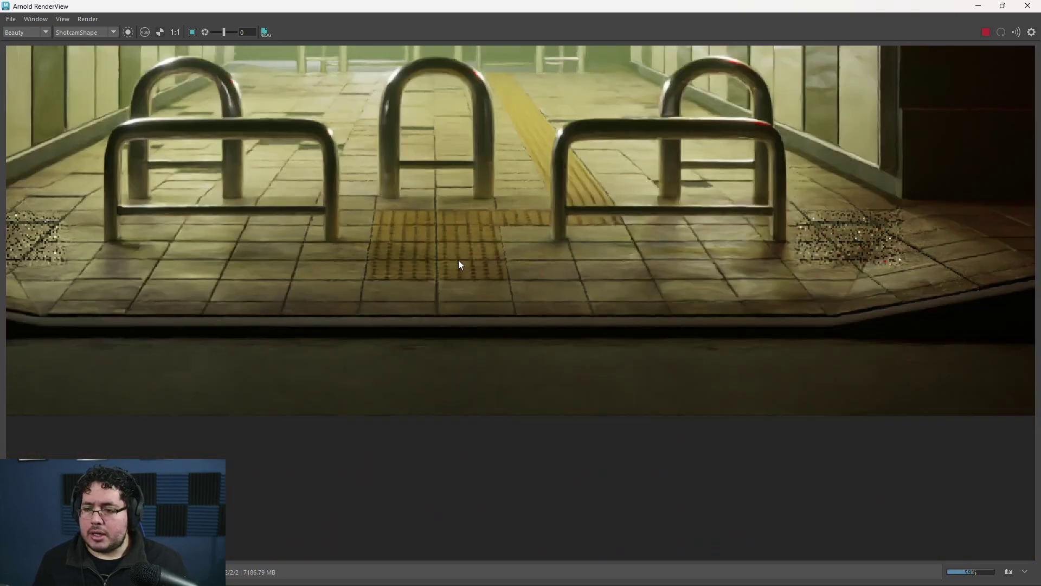
pyautogui.scroll(4, 158, 262)
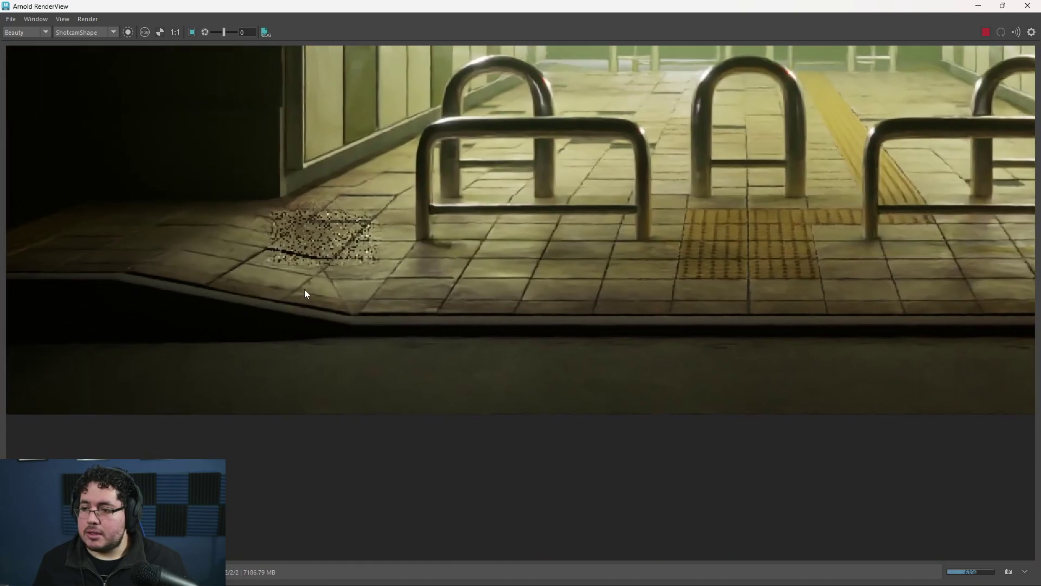
pyautogui.moveTo(639, 329); pyautogui.dragTo(202, 312, button='middle')
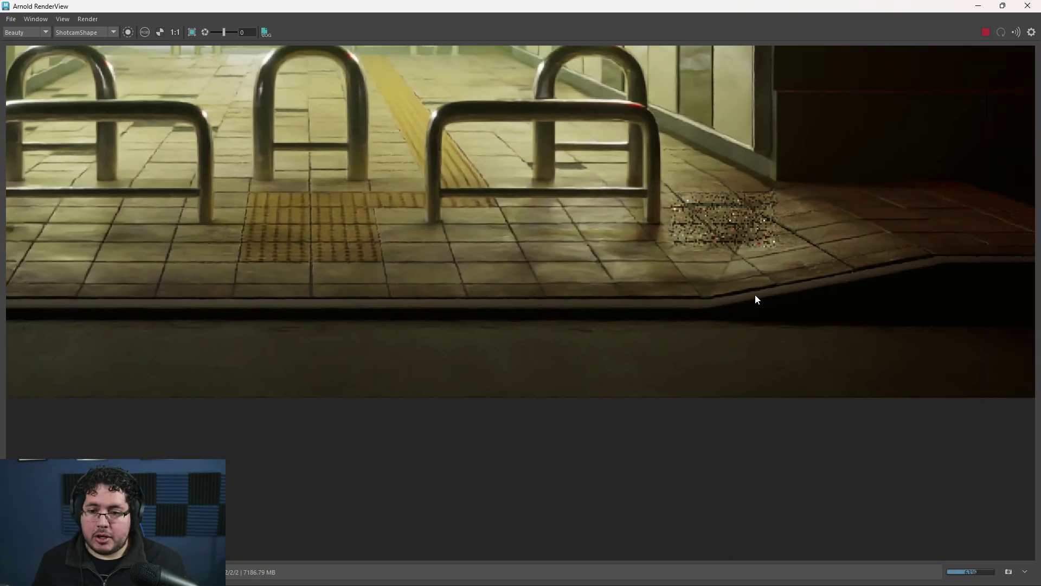
pyautogui.click(988, 31)
pyautogui.click(981, 7)
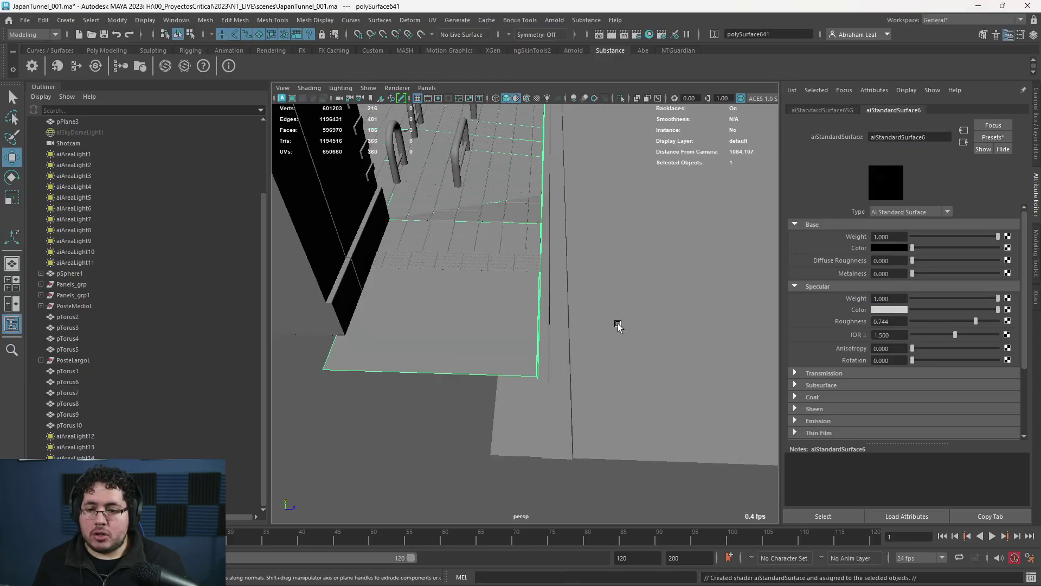
# Assign a new aiStandardSurface to the curb strip beside the floor base, with a yellow base color and 0.372 specular roughness
pyautogui.keyDown('alt'); pyautogui.moveTo(616, 326); pyautogui.dragTo(551, 326); pyautogui.keyUp('alt')
pyautogui.scroll(5, 547, 322)
pyautogui.scroll(-3, 456, 288)
pyautogui.click(480, 259)
pyautogui.moveTo(482, 260); pyautogui.dragTo(468, 536, button='right')
pyautogui.click(375, 286)
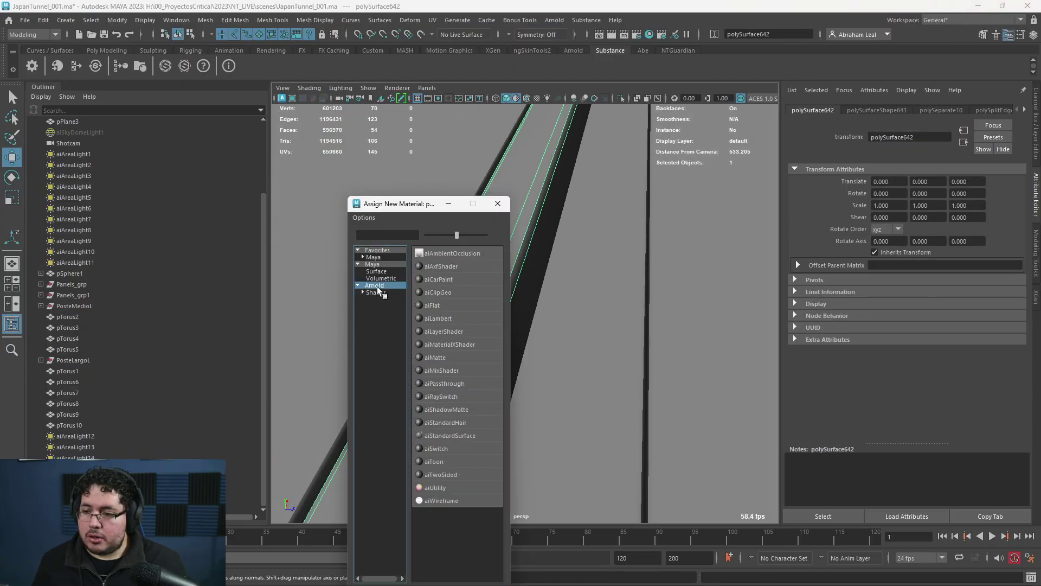
pyautogui.click(446, 436)
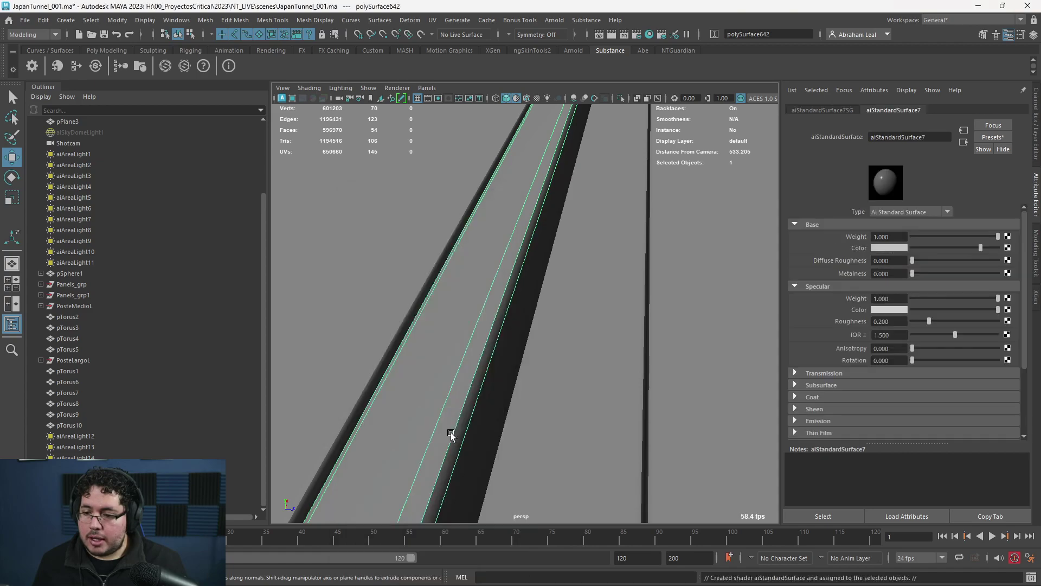
pyautogui.click(899, 249)
pyautogui.click(872, 222)
pyautogui.click(880, 291)
pyautogui.click(849, 279)
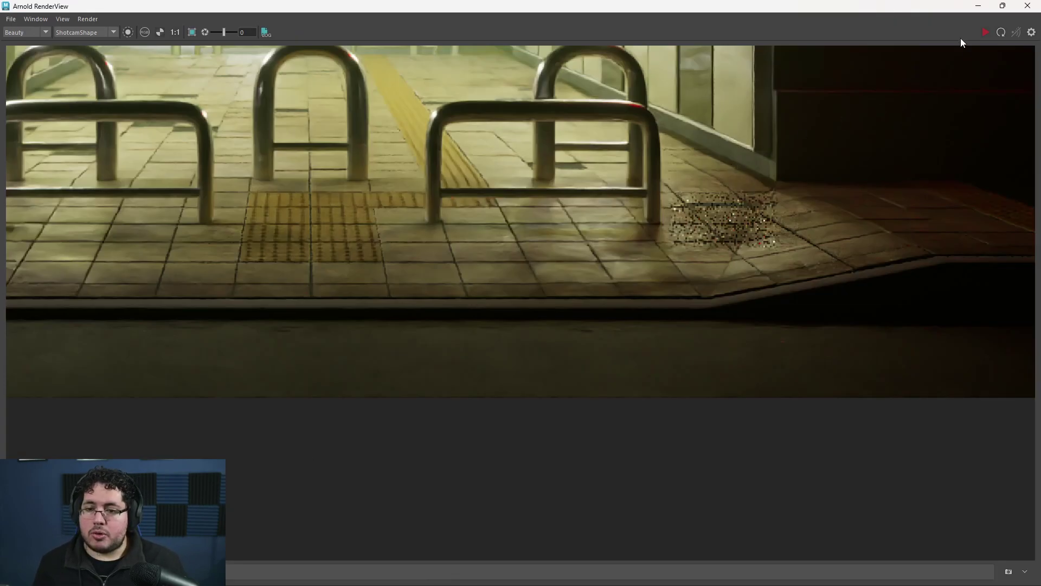
# Render the shot camera view and examine the yellow curb edge along the tiled floor, ending the render
pyautogui.click(986, 33)
pyautogui.scroll(-2, 546, 252)
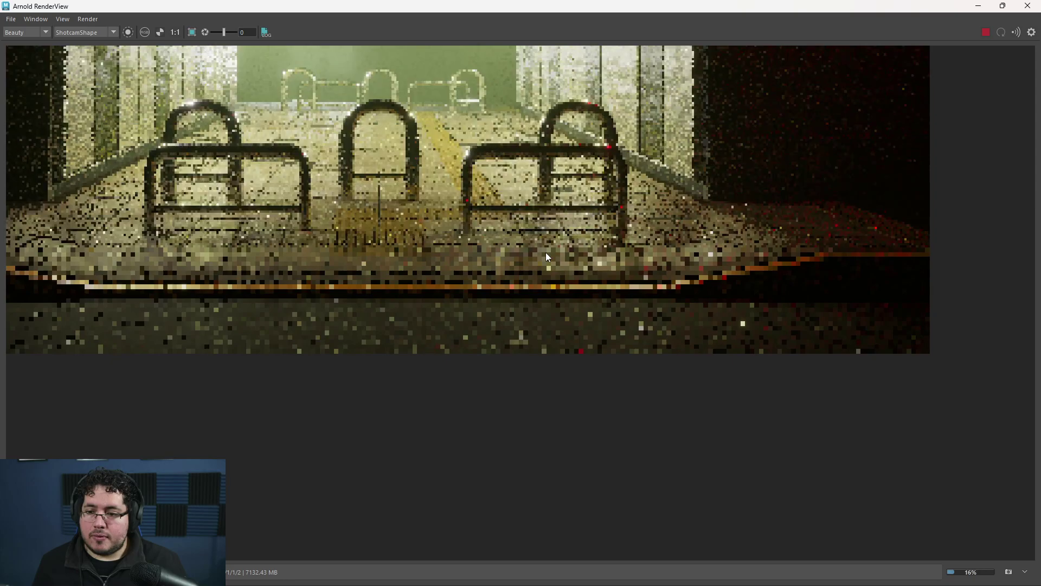
pyautogui.scroll(2, 350, 265)
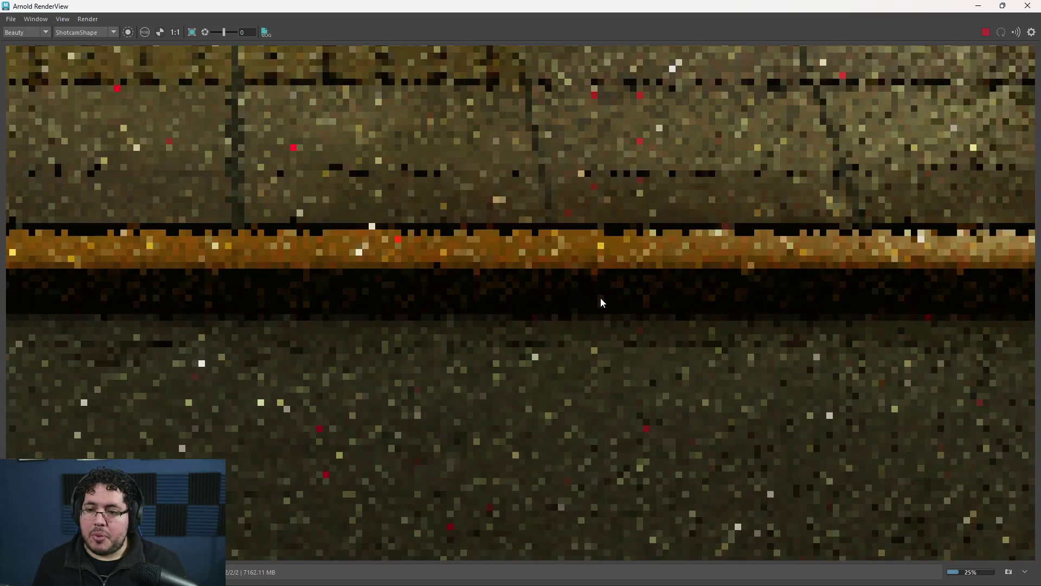
pyautogui.scroll(3, 367, 279)
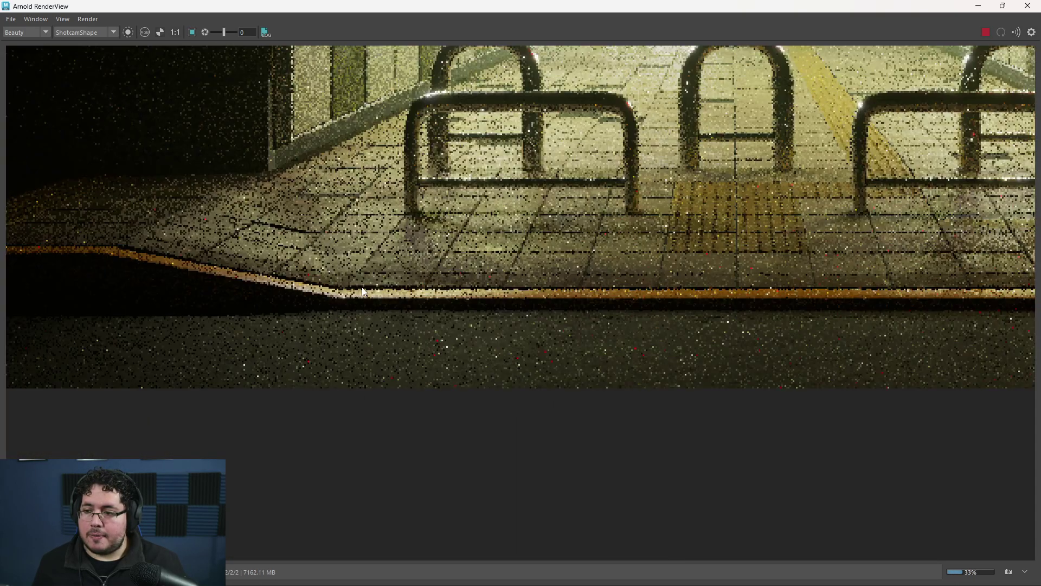
pyautogui.scroll(-3, 510, 306)
pyautogui.scroll(3, 804, 206)
pyautogui.moveTo(802, 217); pyautogui.dragTo(719, 175, button='middle')
pyautogui.click(986, 32)
pyautogui.click(979, 6)
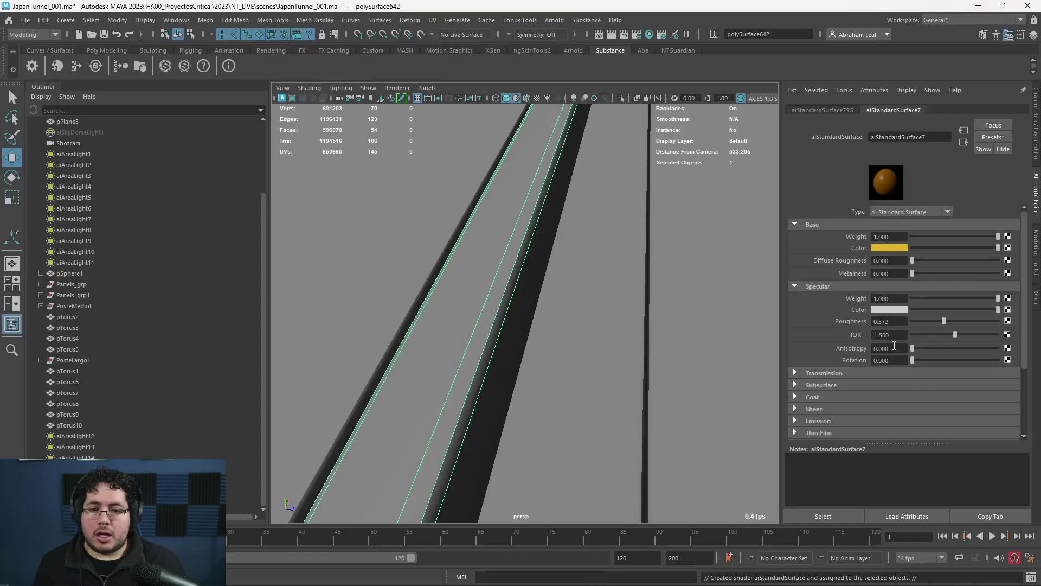
# Change the curb material's base color to a darker, less saturated orange
pyautogui.click(893, 248)
pyautogui.click(841, 279)
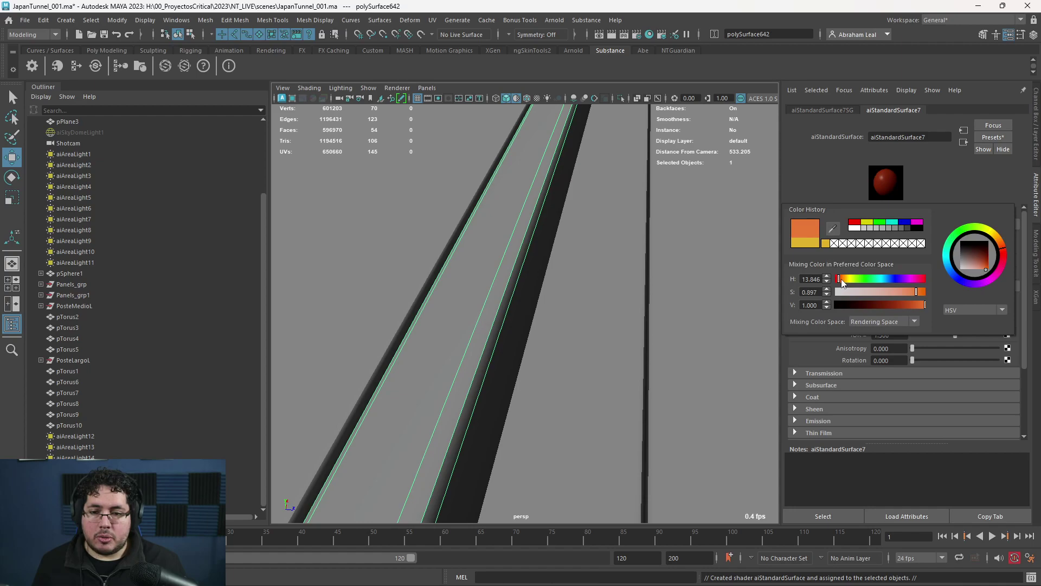
pyautogui.moveTo(842, 278); pyautogui.dragTo(844, 278)
pyautogui.moveTo(916, 292); pyautogui.dragTo(913, 304)
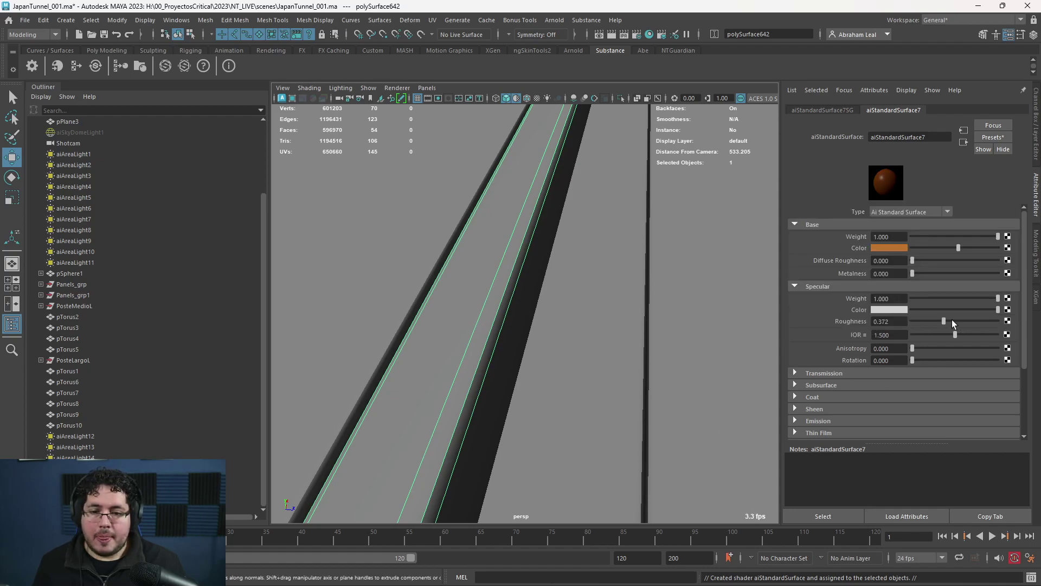
# Re-render the shot camera view to check the curb's orange color against the floor and the street
pyautogui.click(981, 6)
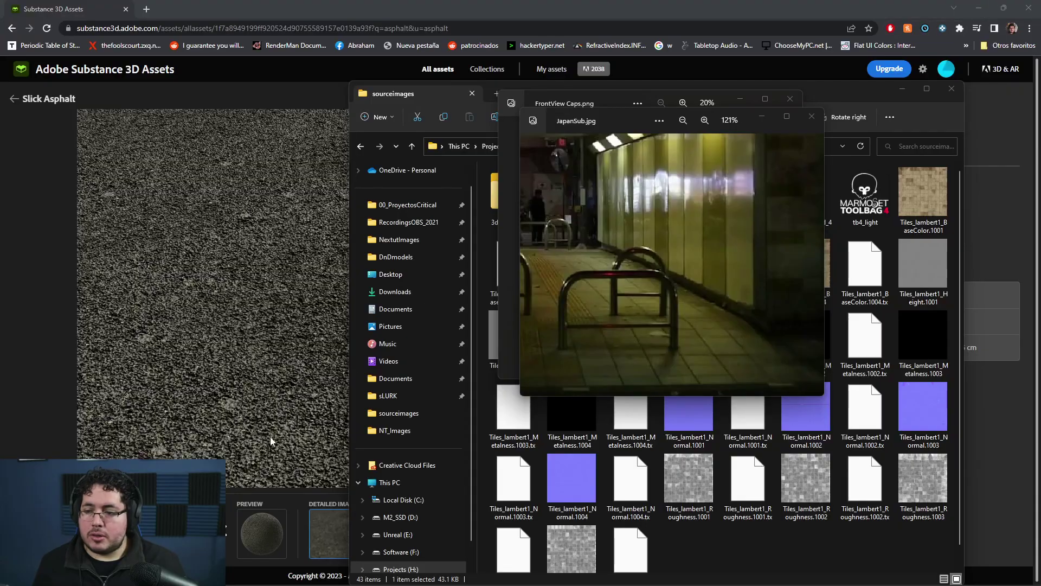
pyautogui.hotkey('alt', 'Tab')
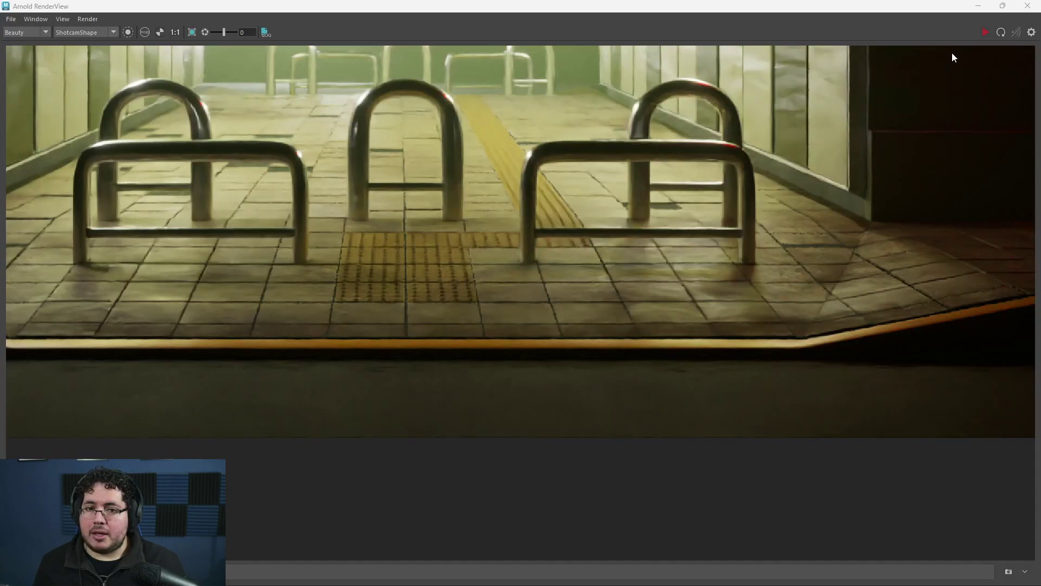
pyautogui.click(985, 32)
pyautogui.scroll(-4, 551, 339)
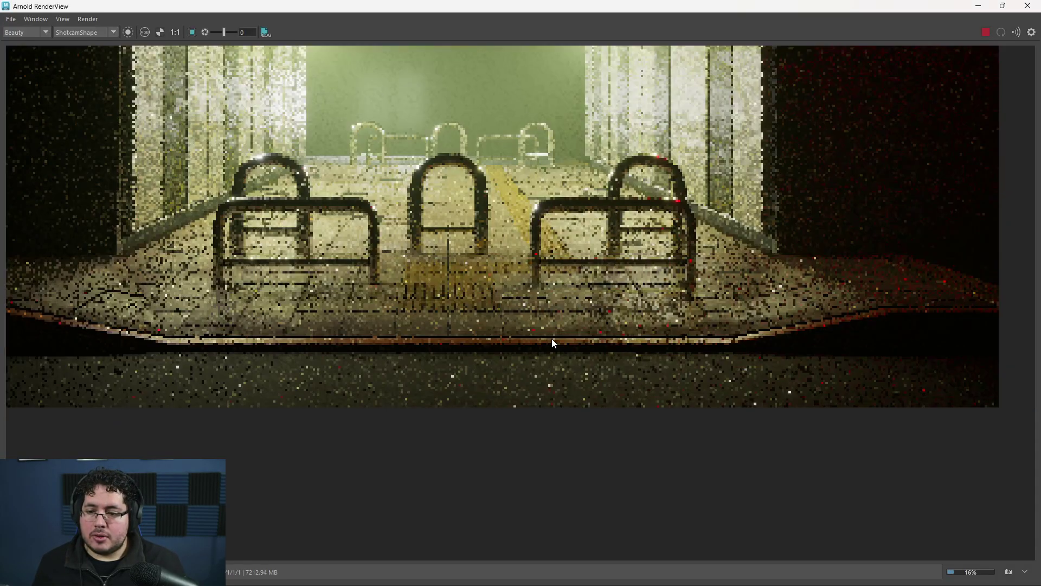
pyautogui.scroll(2, 522, 366)
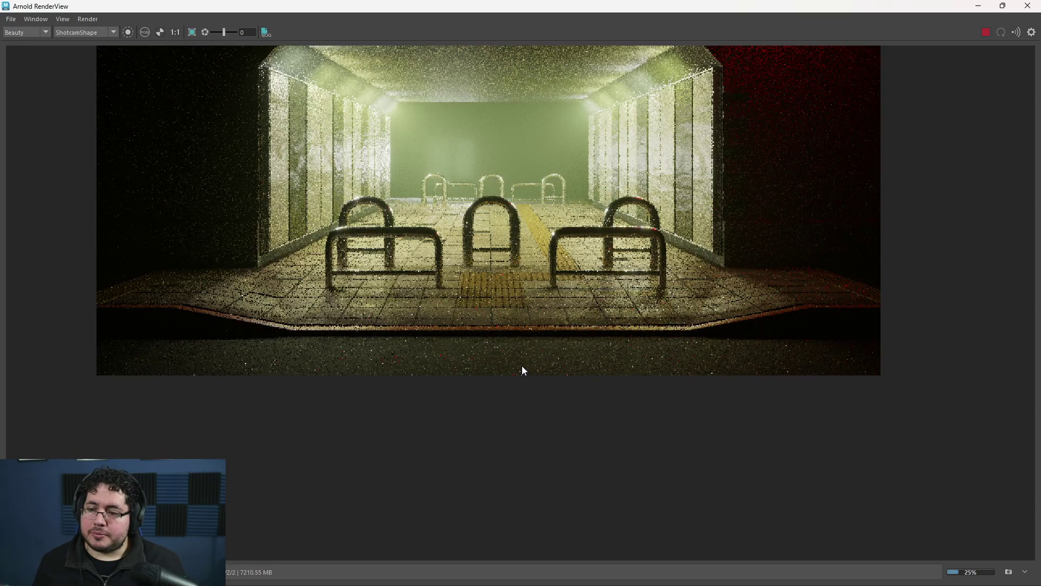
pyautogui.scroll(1, 525, 364)
pyautogui.scroll(-1, 473, 306)
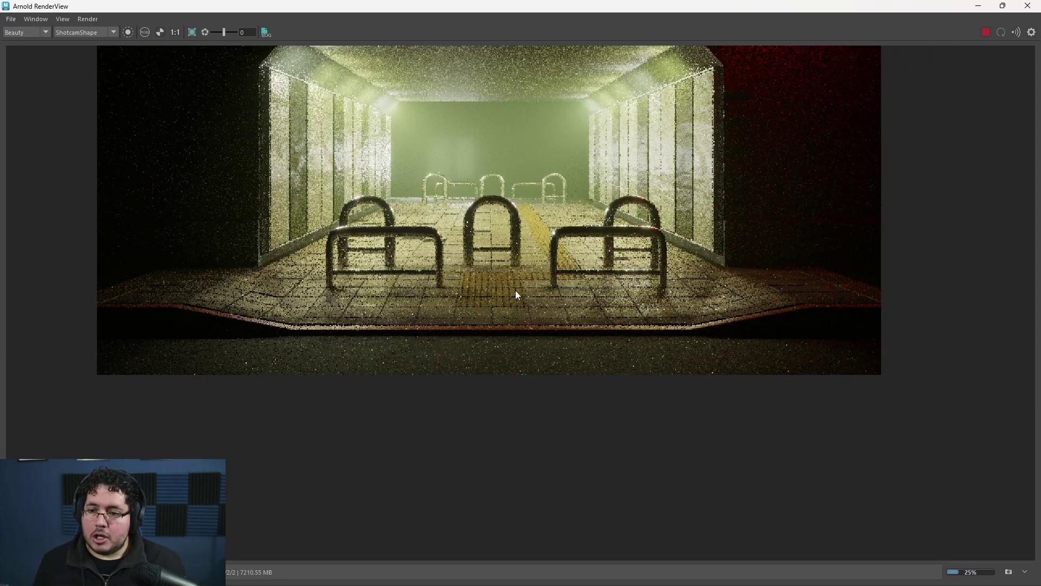
pyautogui.moveTo(473, 303); pyautogui.dragTo(497, 353, button='middle')
pyautogui.scroll(2, 498, 351)
pyautogui.scroll(-3, 565, 396)
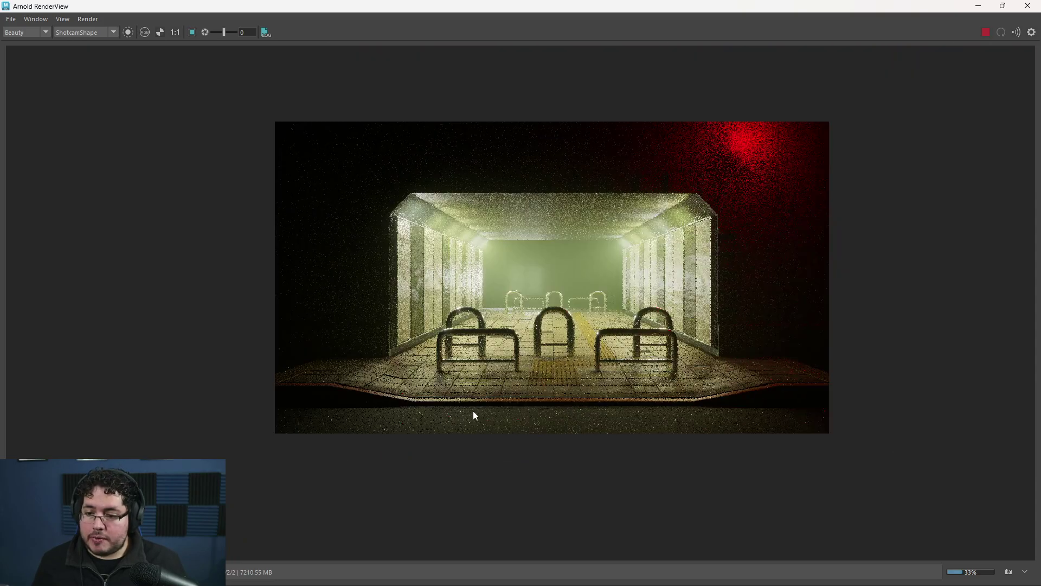
# Examine the refined render from the curb and floor tiles up to the whole tunnel entrance
pyautogui.scroll(3, 544, 427)
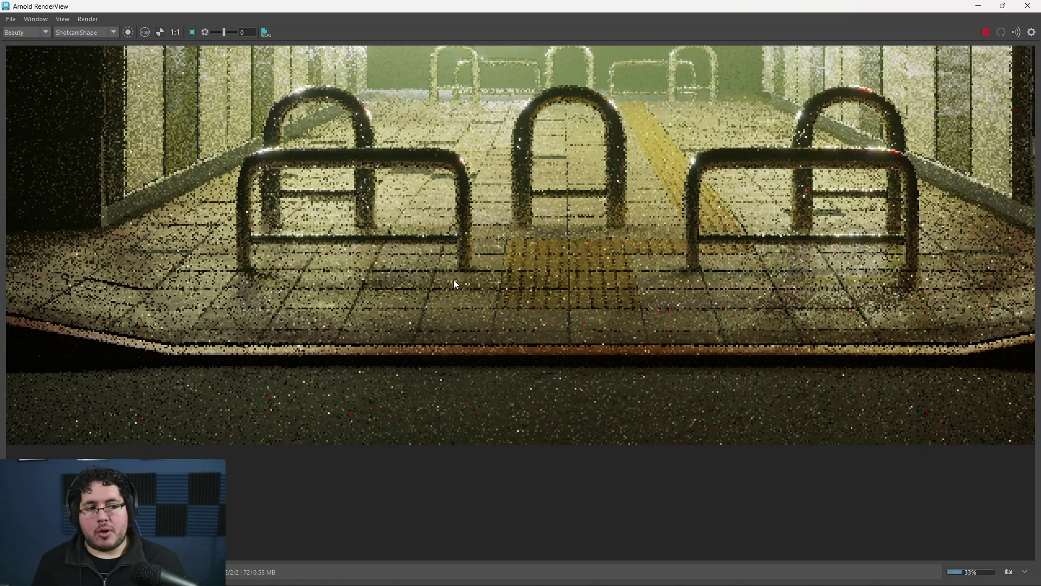
pyautogui.scroll(-1, 656, 297)
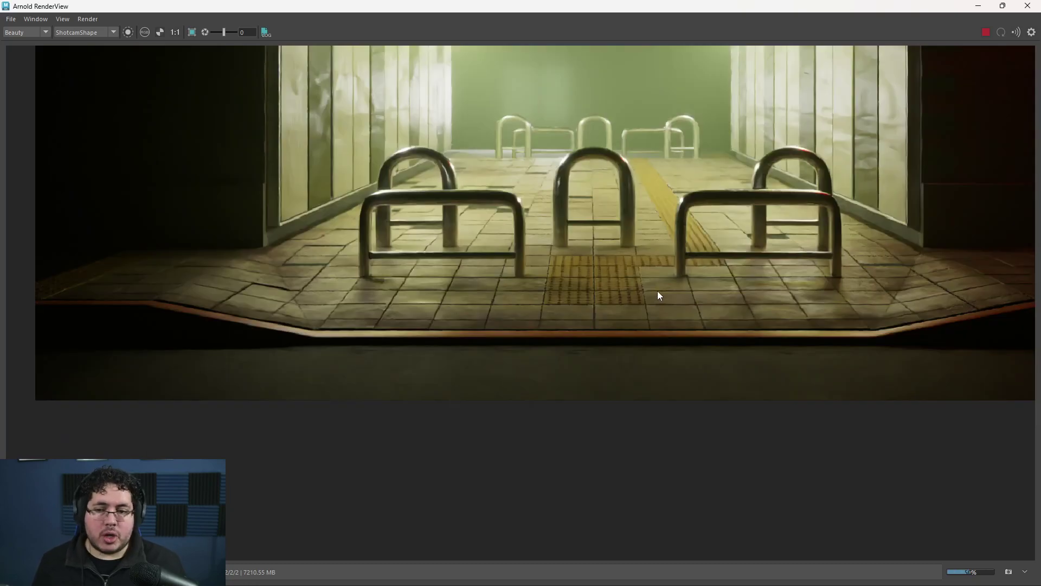
pyautogui.scroll(1, 657, 293)
pyautogui.scroll(-3, 658, 290)
pyautogui.scroll(2, 657, 286)
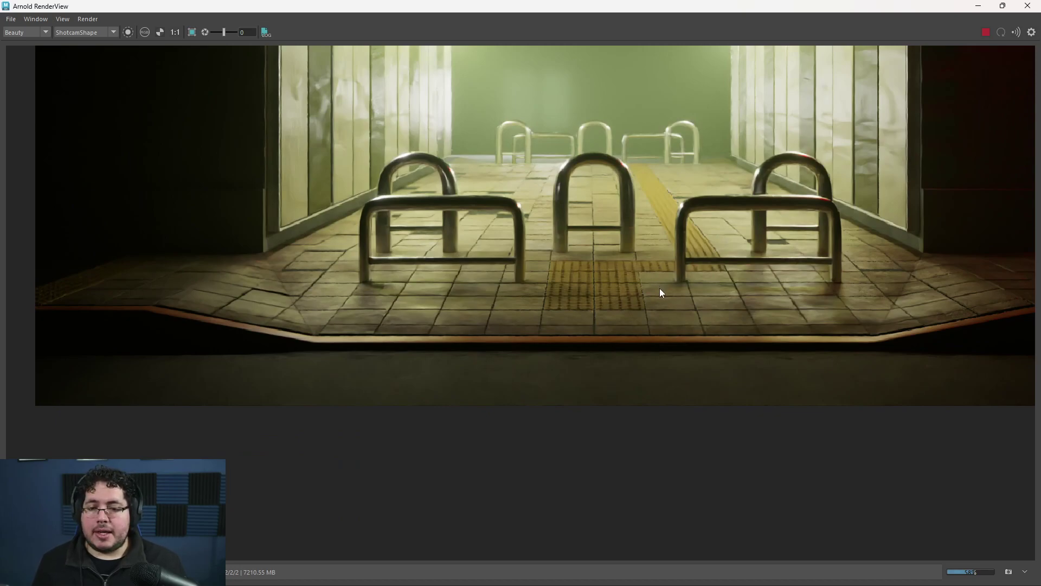
pyautogui.scroll(-2, 661, 293)
pyautogui.scroll(1, 660, 291)
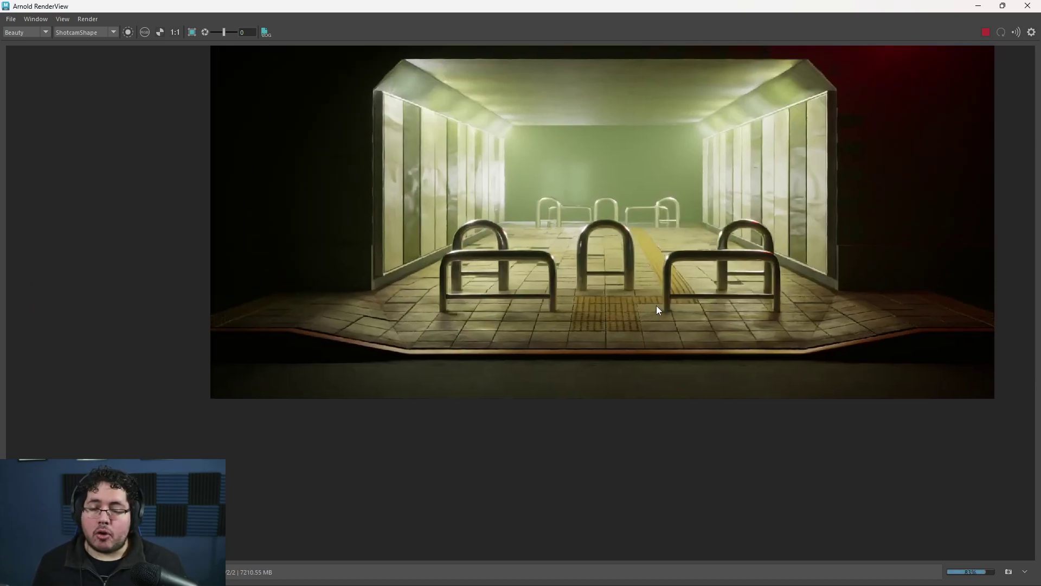
pyautogui.moveTo(669, 248); pyautogui.dragTo(676, 271, button='middle')
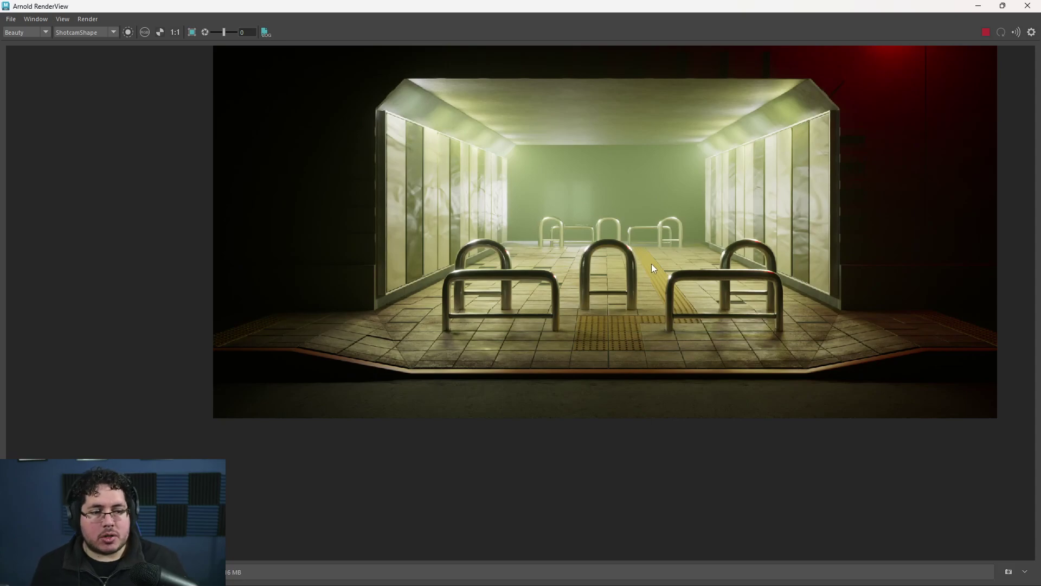
pyautogui.scroll(1, 607, 252)
pyautogui.keyDown('alt'); pyautogui.moveTo(646, 304); pyautogui.dragTo(821, 393, button='right'); pyautogui.keyUp('alt')
pyautogui.scroll(1, 699, 324)
pyautogui.scroll(-1, 700, 324)
pyautogui.keyDown('alt'); pyautogui.moveTo(862, 222); pyautogui.dragTo(831, 273, button='middle'); pyautogui.keyUp('alt')
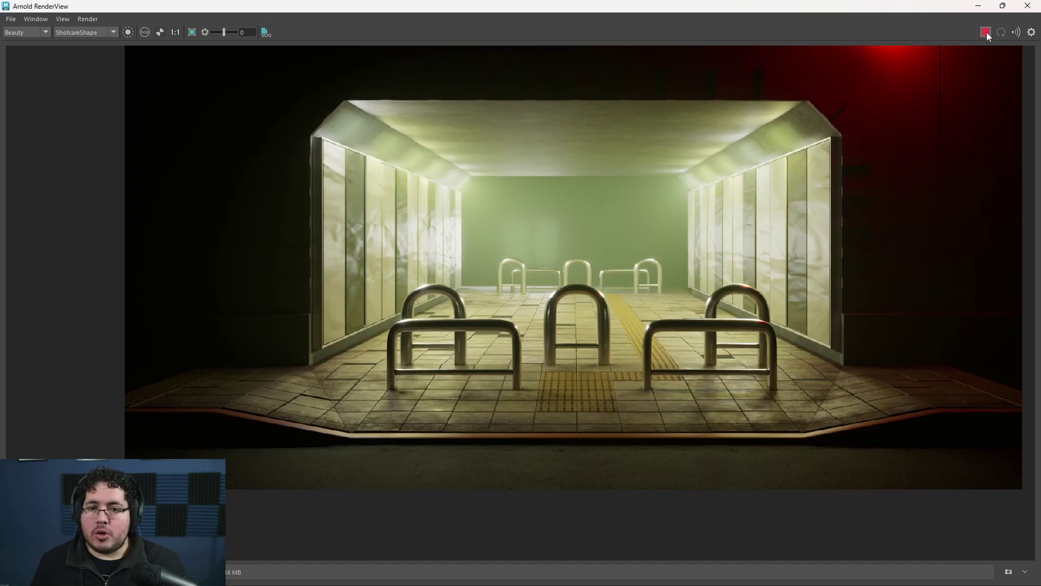
# Switch to Photoshop and create a new 960 x 960 px document
pyautogui.hotkey('alt', 'Tab')
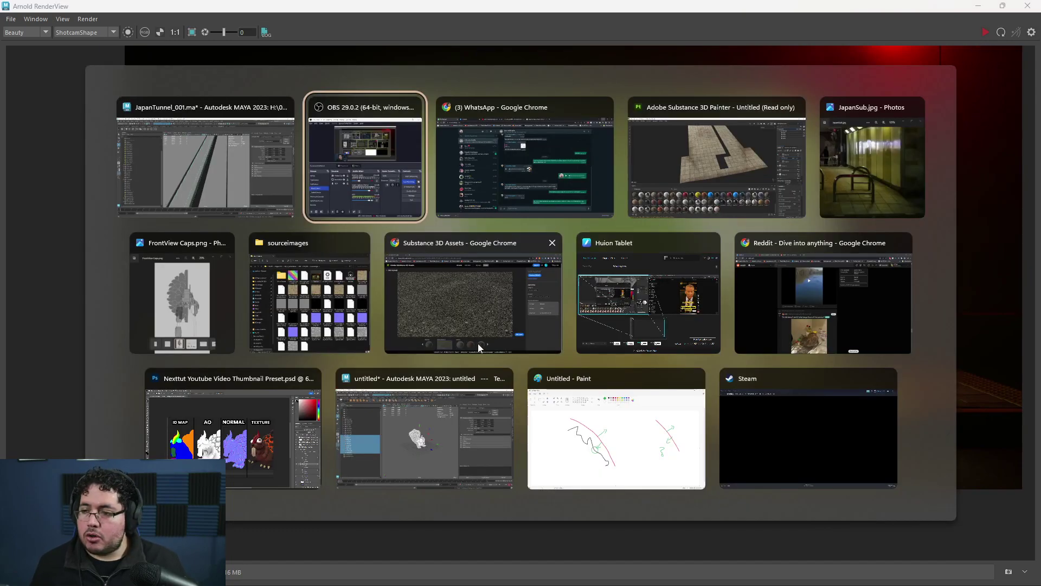
pyautogui.click(212, 434)
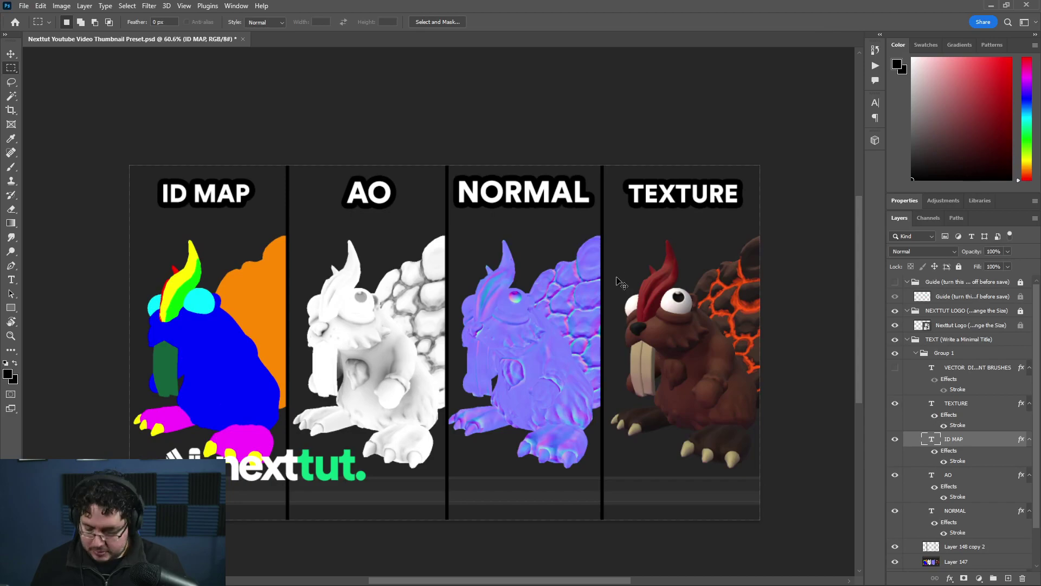
pyautogui.hotkey('ctrl', 'n')
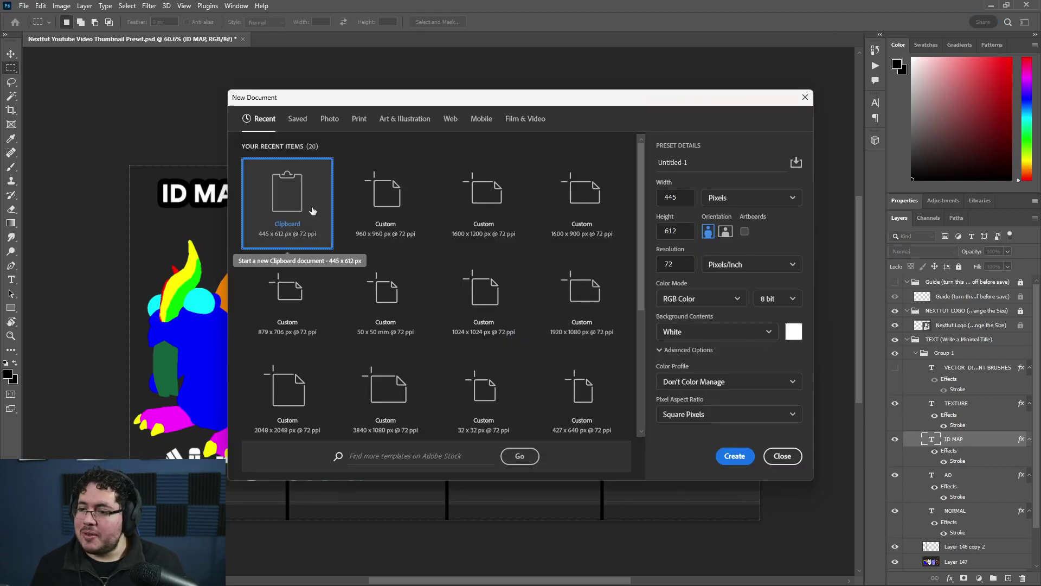
pyautogui.doubleClick(363, 213)
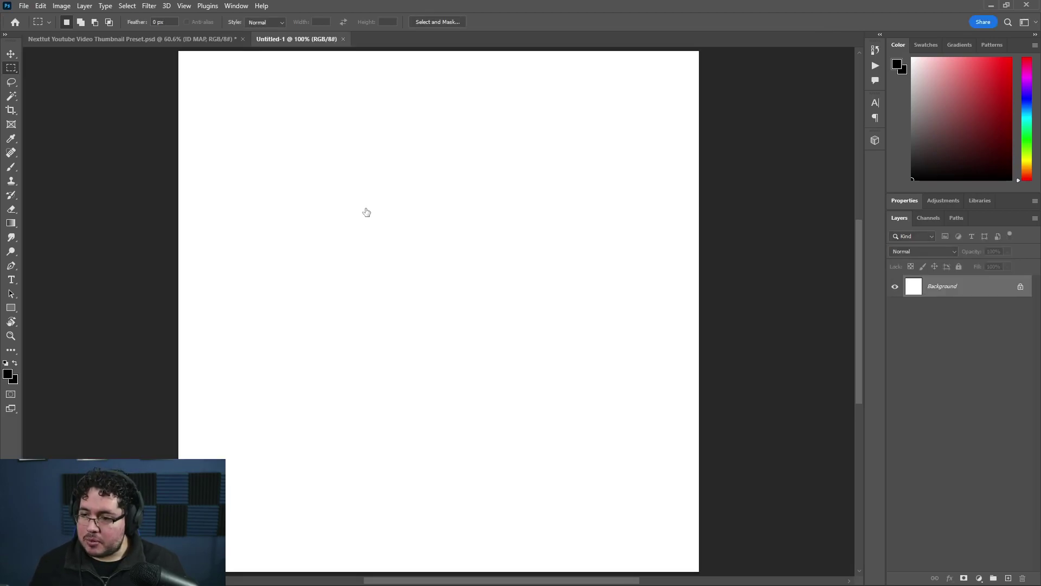
# Paste the maple leaves image into the new document, enlarge it to about 143% and position it on the canvas
pyautogui.hotkey('ctrl', 'v')
pyautogui.keyDown('alt'); pyautogui.scroll(-2, 467, 279); pyautogui.keyUp('alt')
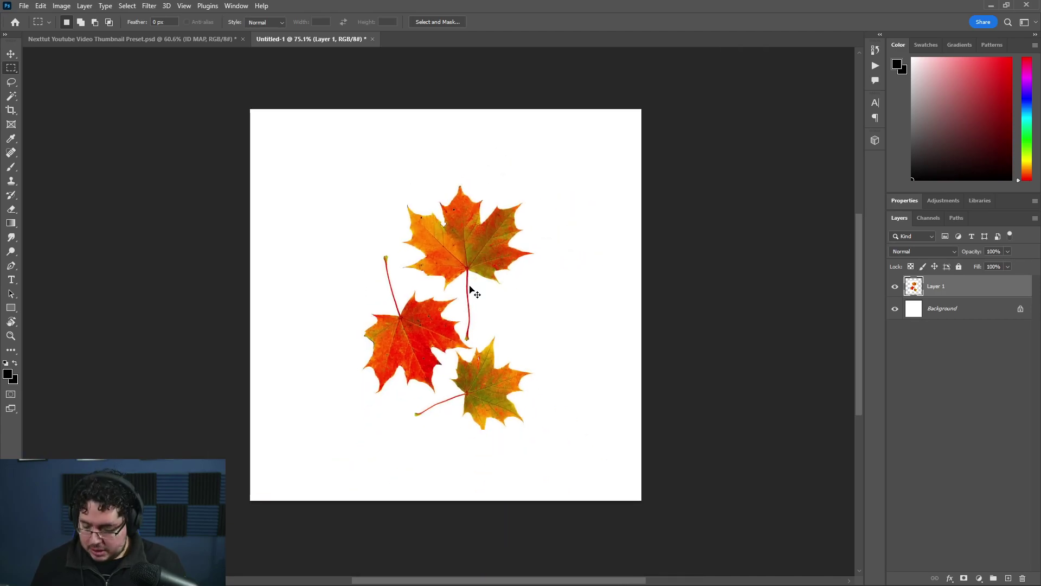
pyautogui.hotkey('ctrl', 't')
pyautogui.moveTo(536, 178); pyautogui.dragTo(605, 183)
pyautogui.moveTo(543, 213); pyautogui.dragTo(501, 247)
pyautogui.moveTo(561, 133); pyautogui.dragTo(571, 122)
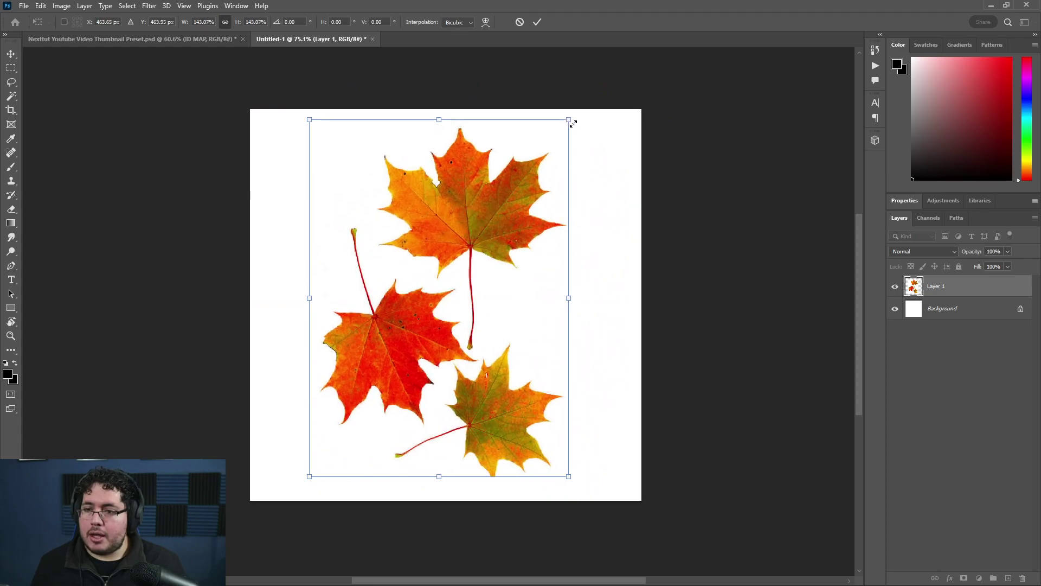
pyautogui.moveTo(547, 163); pyautogui.dragTo(542, 170)
pyautogui.press('Return')
pyautogui.press('m')
pyautogui.scroll(1, 439, 237)
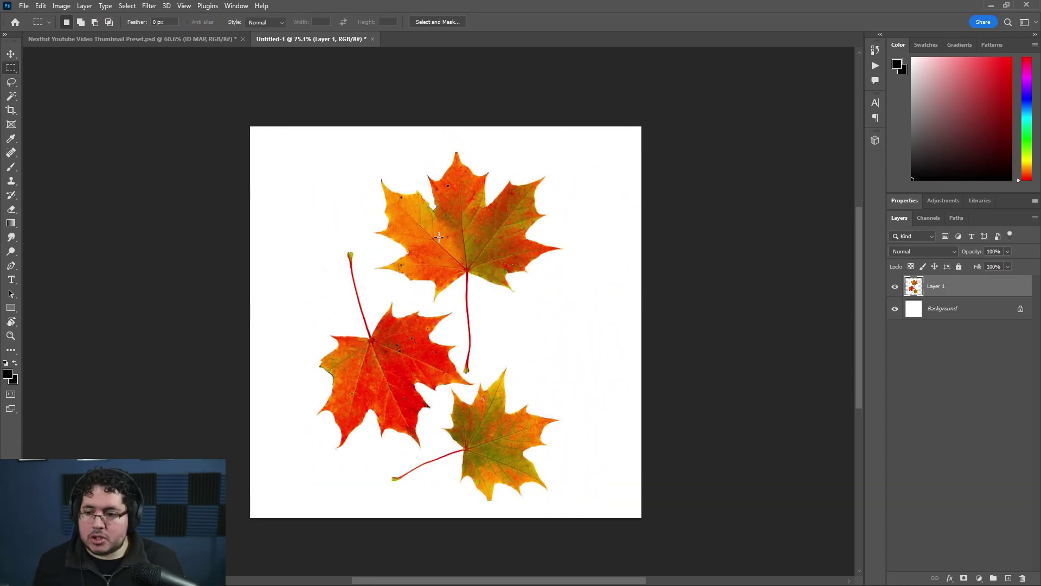
# Select the white area around the leaves on Layer 1 with the Magic Wand and delete it
pyautogui.keyDown('alt'); pyautogui.scroll(2, 464, 299); pyautogui.keyUp('alt')
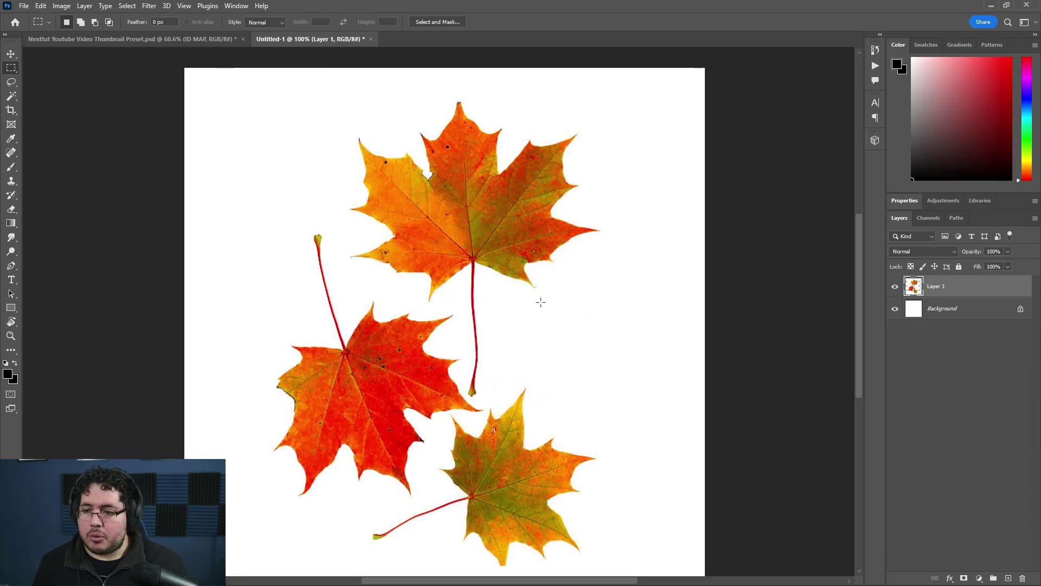
pyautogui.keyDown('alt'); pyautogui.scroll(2, 509, 298); pyautogui.keyUp('alt')
pyautogui.keyDown('alt'); pyautogui.scroll(-4, 510, 298); pyautogui.keyUp('alt')
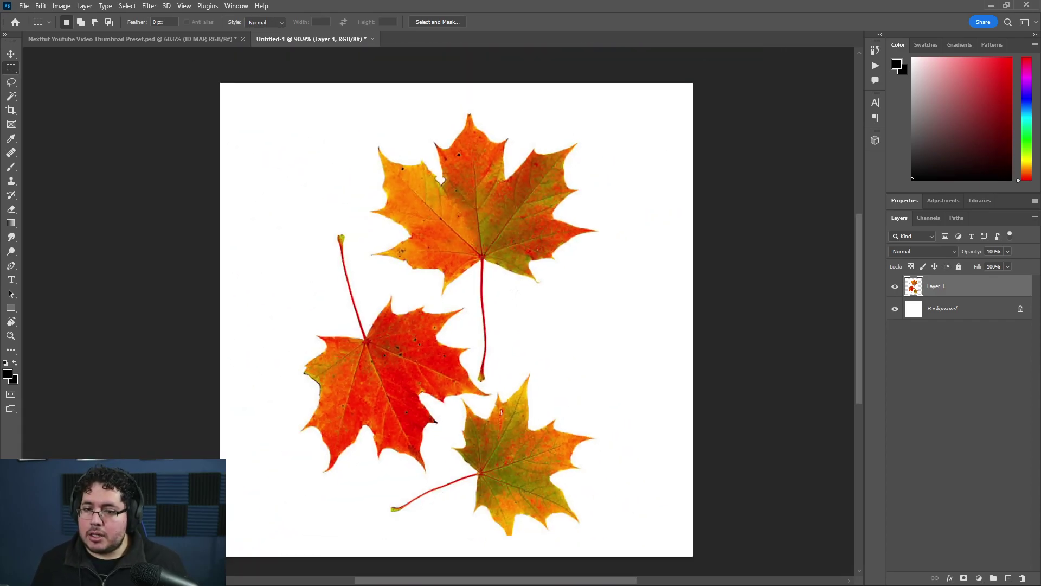
pyautogui.keyDown('alt'); pyautogui.scroll(1, 518, 288); pyautogui.keyUp('alt')
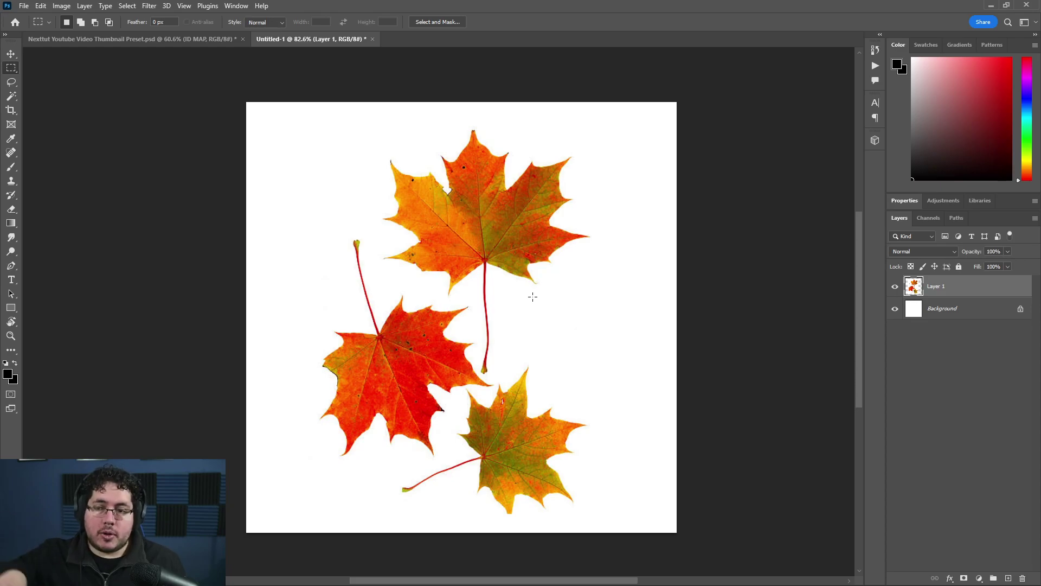
pyautogui.hotkey('ctrl', '+')
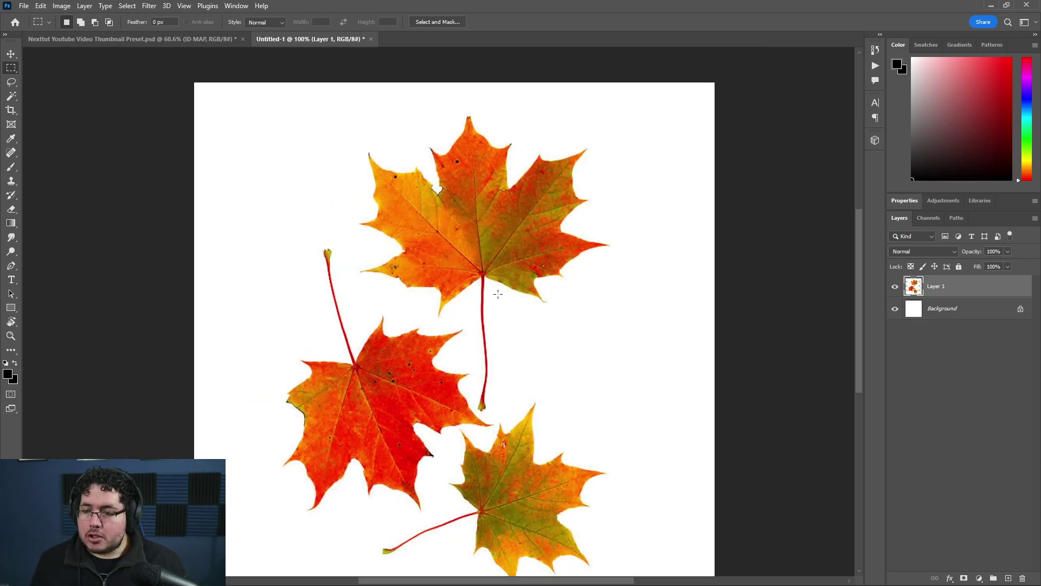
pyautogui.click(11, 96)
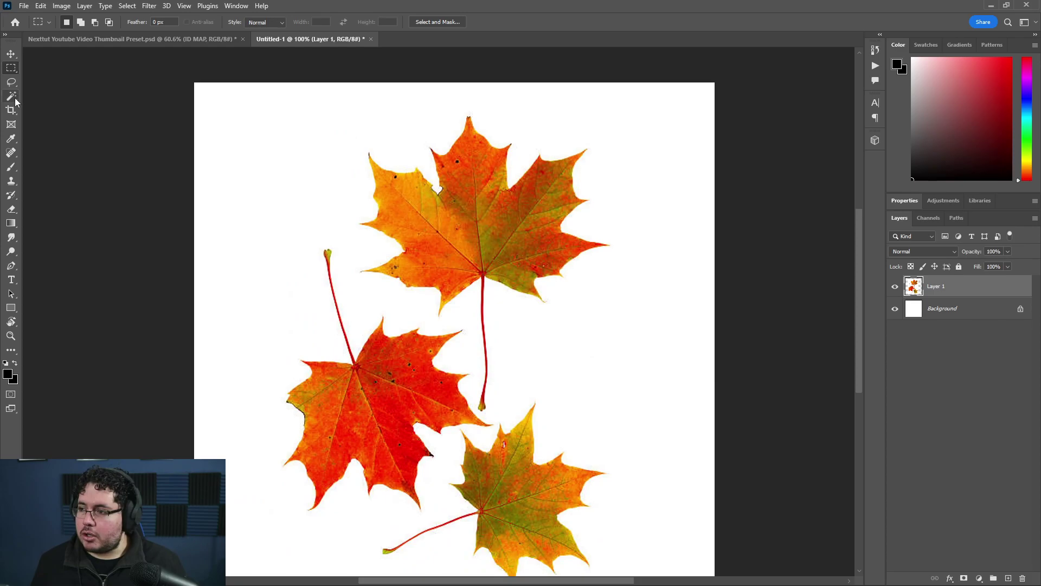
pyautogui.click(327, 194)
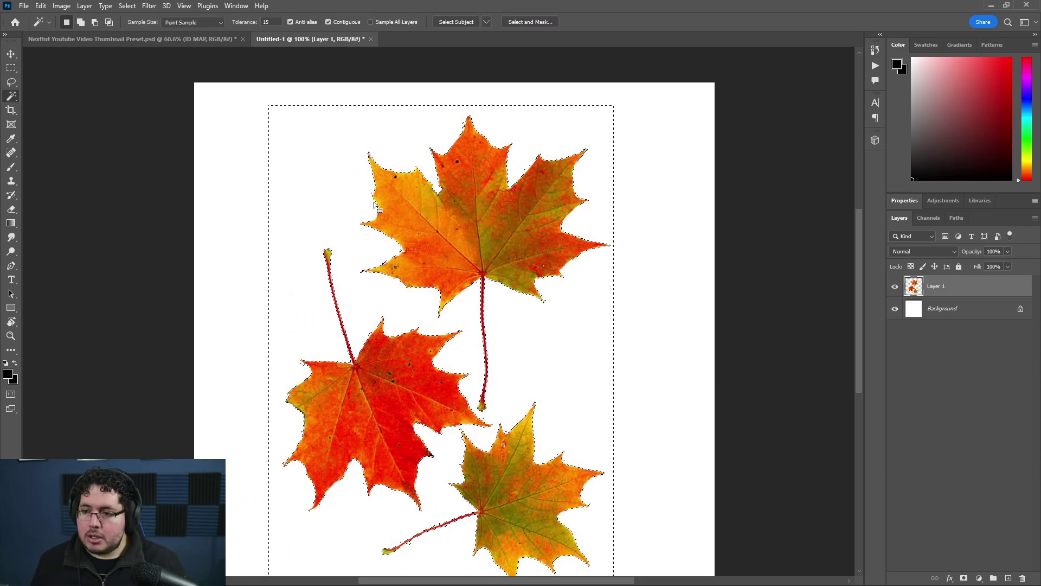
# Convert the white Background into a regular layer, clear the selection and delete that layer
pyautogui.doubleClick(937, 317)
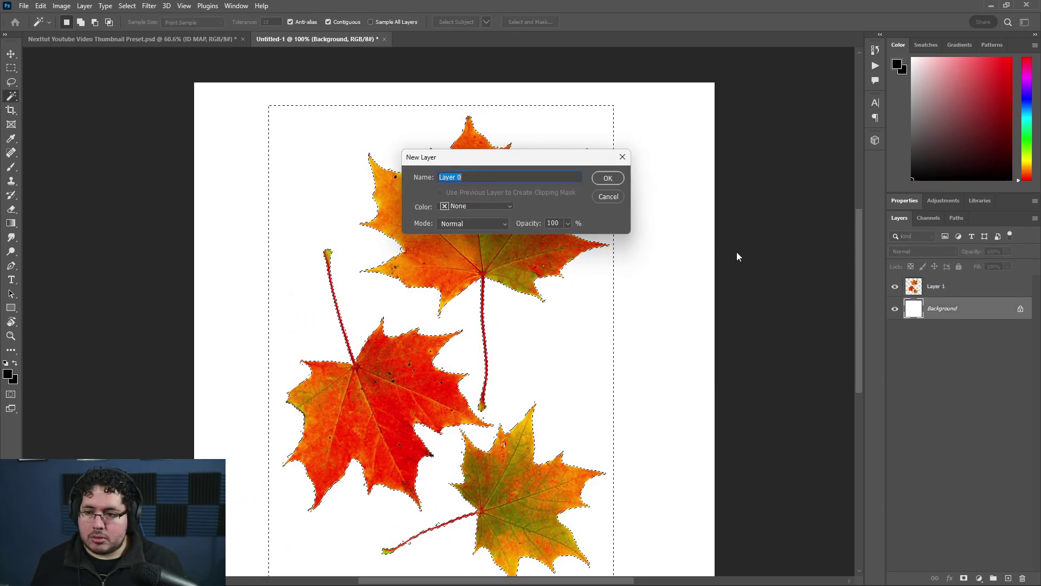
pyautogui.click(608, 177)
pyautogui.hotkey('ctrl', 'd')
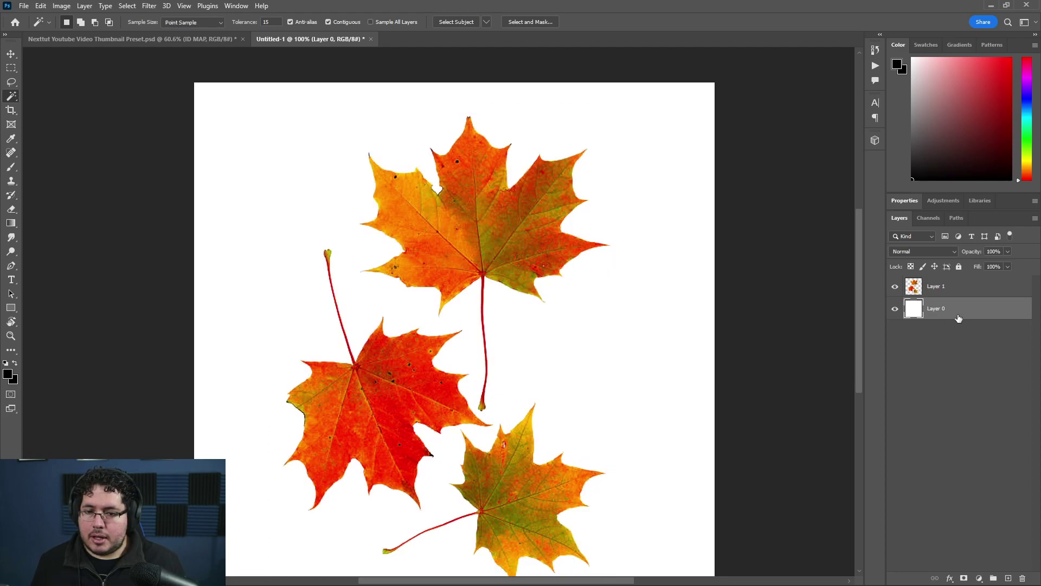
pyautogui.press('Delete')
# Add a new layer beneath the leaves and fill it with a mid grey
pyautogui.keyDown('alt'); pyautogui.scroll(3, 483, 303); pyautogui.keyUp('alt')
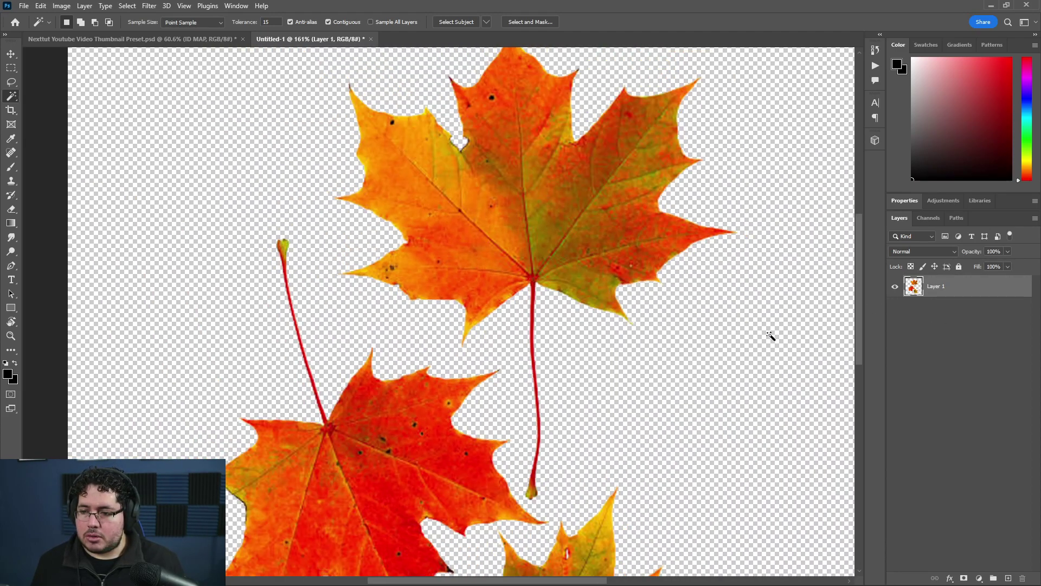
pyautogui.click(1010, 579)
pyautogui.moveTo(955, 285); pyautogui.dragTo(954, 321)
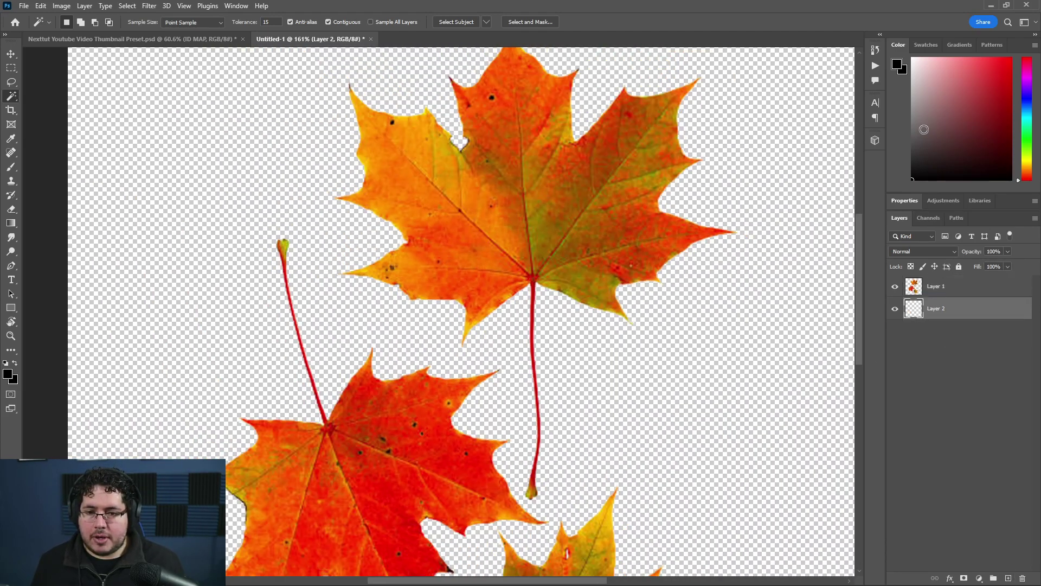
pyautogui.click(911, 121)
pyautogui.press('x')
pyautogui.hotkey('ctrl', 'BackSpace')
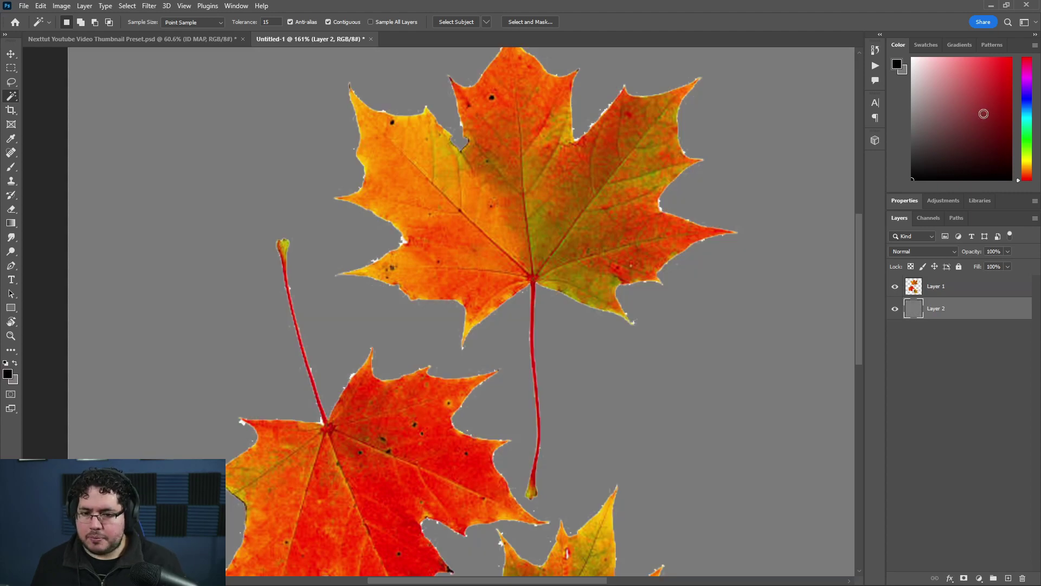
pyautogui.keyDown('alt'); pyautogui.scroll(5, 574, 175); pyautogui.keyUp('alt')
pyautogui.moveTo(523, 194); pyautogui.dragTo(508, 252)
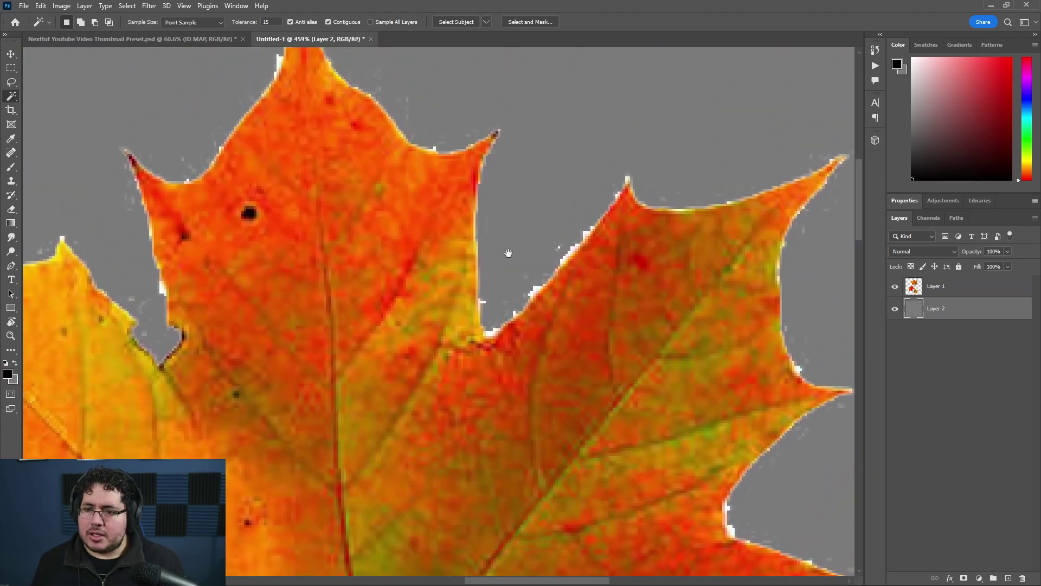
pyautogui.keyDown('alt'); pyautogui.scroll(-2, 472, 267); pyautogui.keyUp('alt')
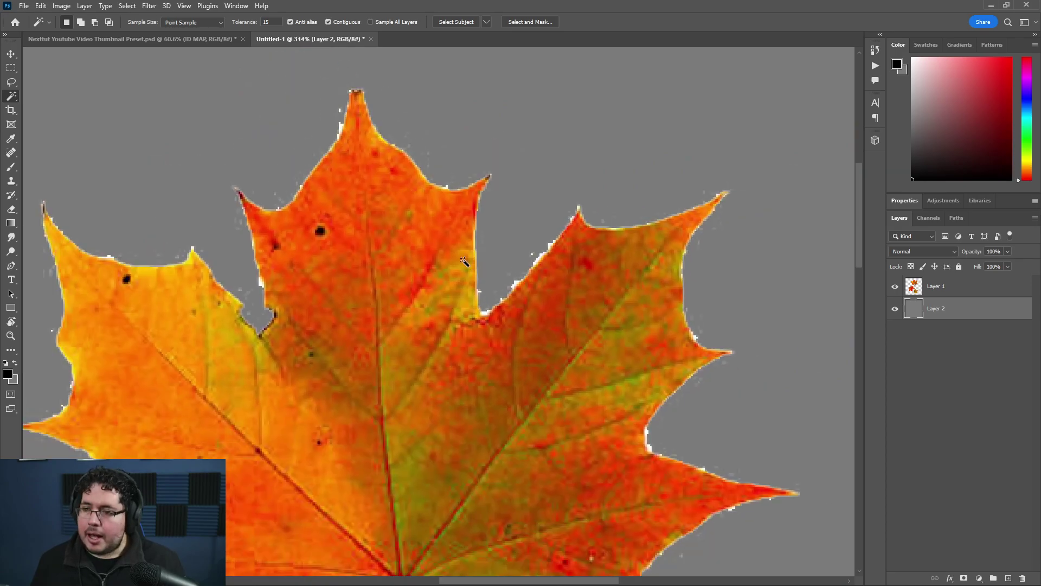
pyautogui.keyDown('alt'); pyautogui.scroll(2, 432, 216); pyautogui.keyUp('alt')
pyautogui.moveTo(311, 141); pyautogui.dragTo(342, 187)
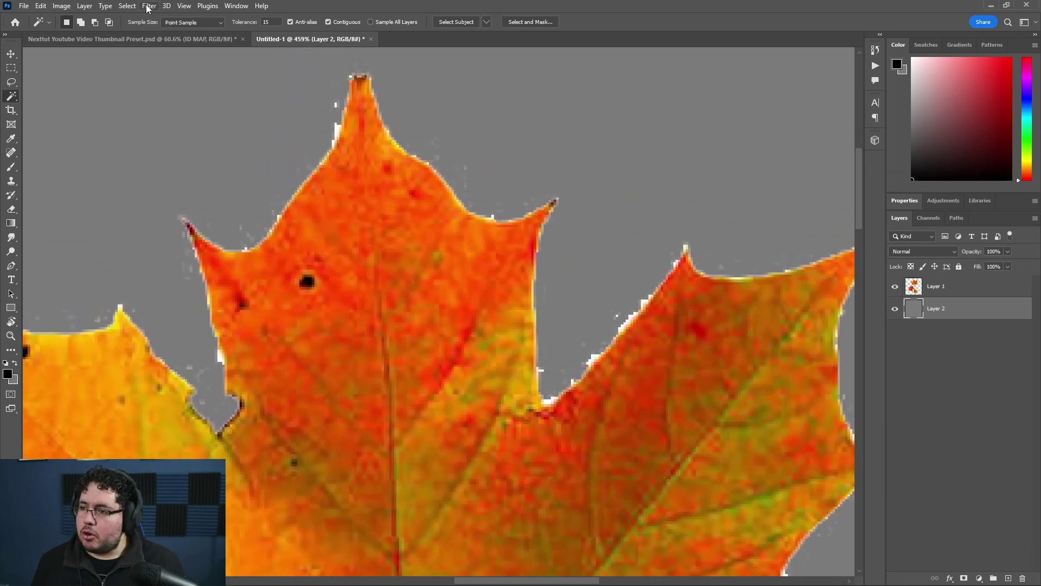
pyautogui.click(127, 6)
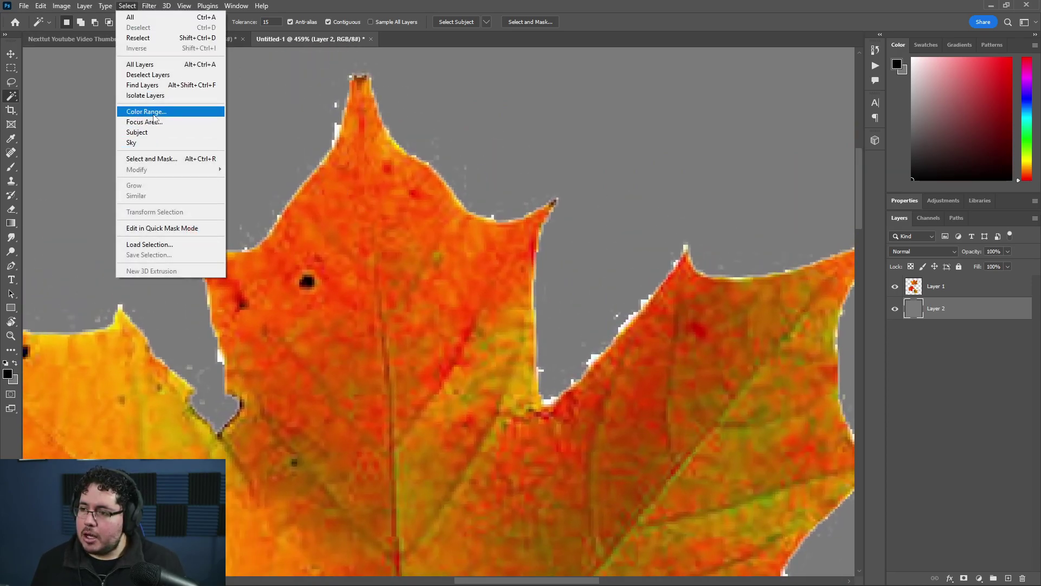
pyautogui.click(145, 111)
pyautogui.click(339, 124)
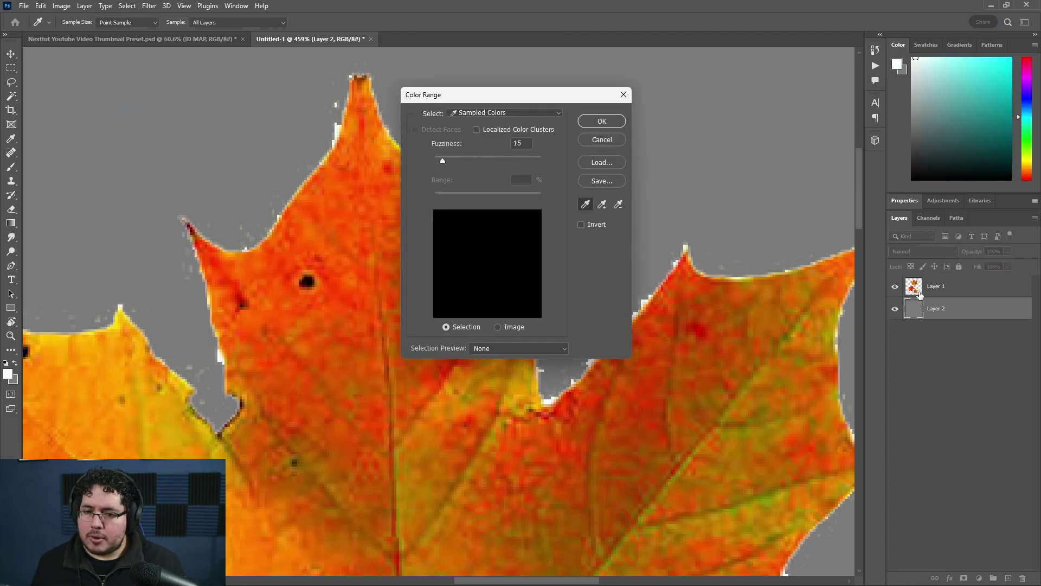
pyautogui.click(602, 139)
# Select the off-white fringe pixels on the leaves layer using Color Range with a slightly higher fuzziness, and delete them
pyautogui.hotkey('alt', ']')
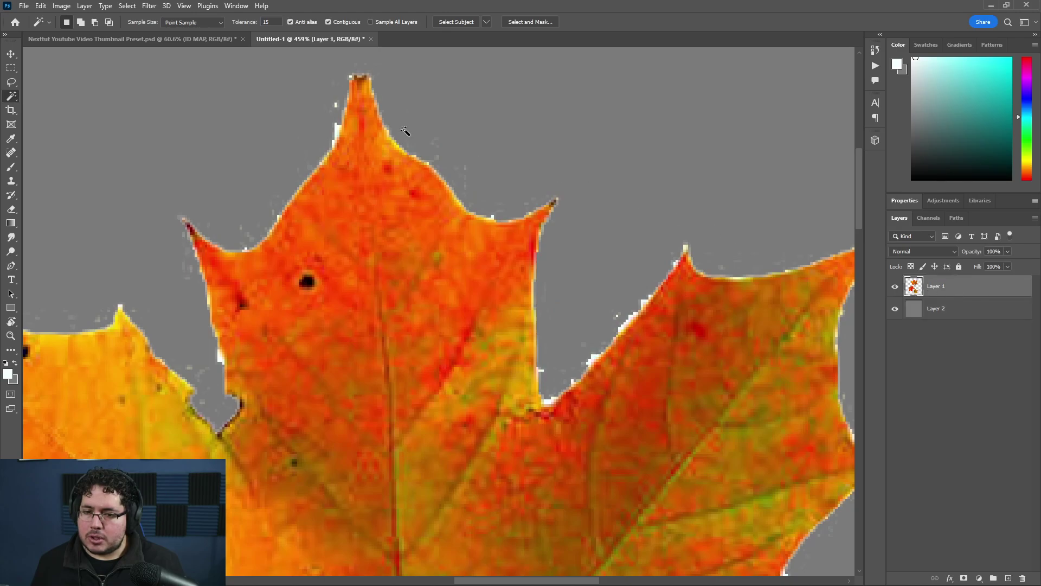
pyautogui.click(127, 6)
pyautogui.click(146, 111)
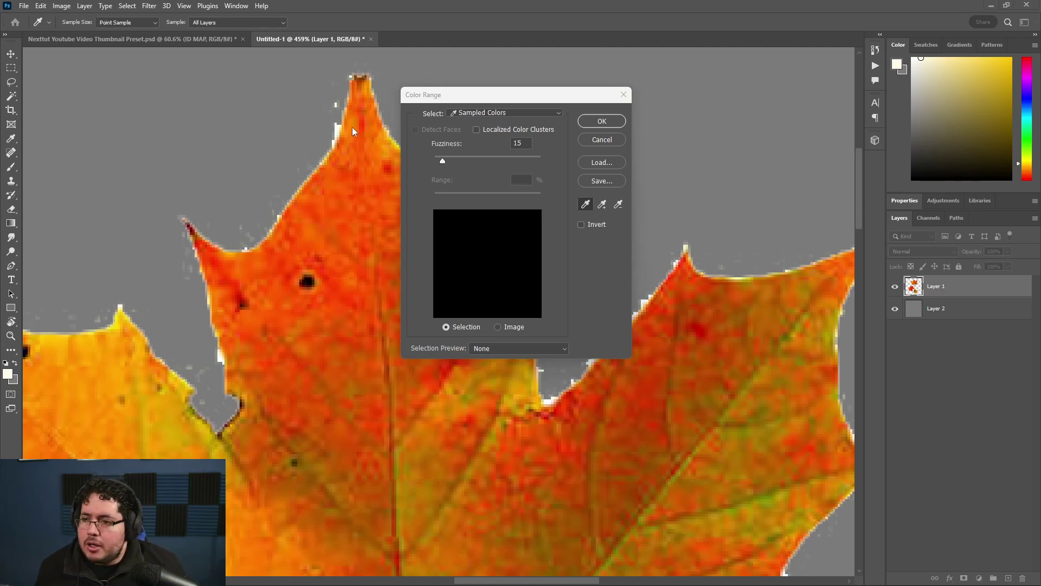
pyautogui.click(339, 132)
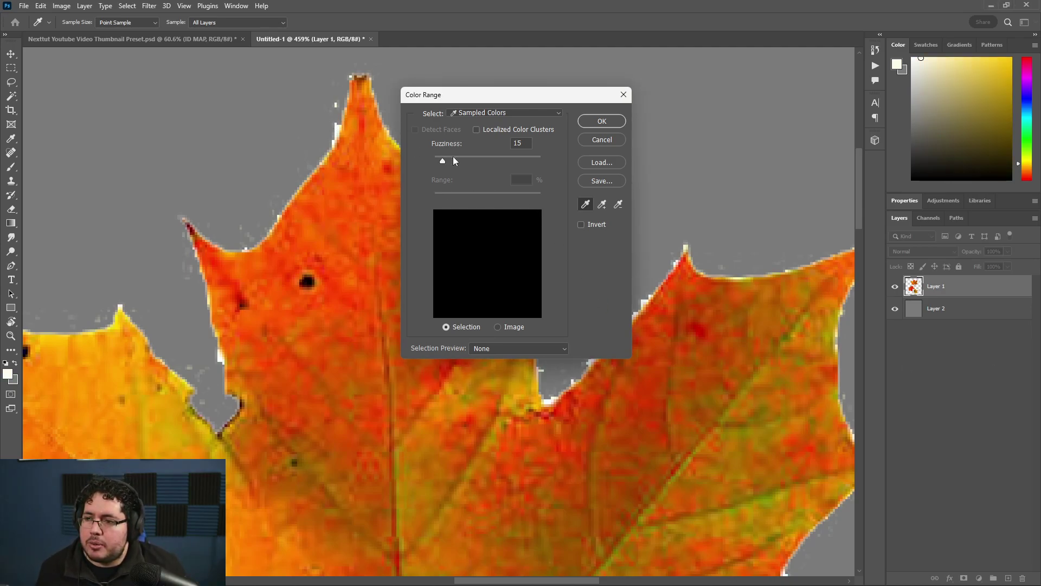
pyautogui.moveTo(447, 160); pyautogui.dragTo(460, 158)
pyautogui.click(602, 121)
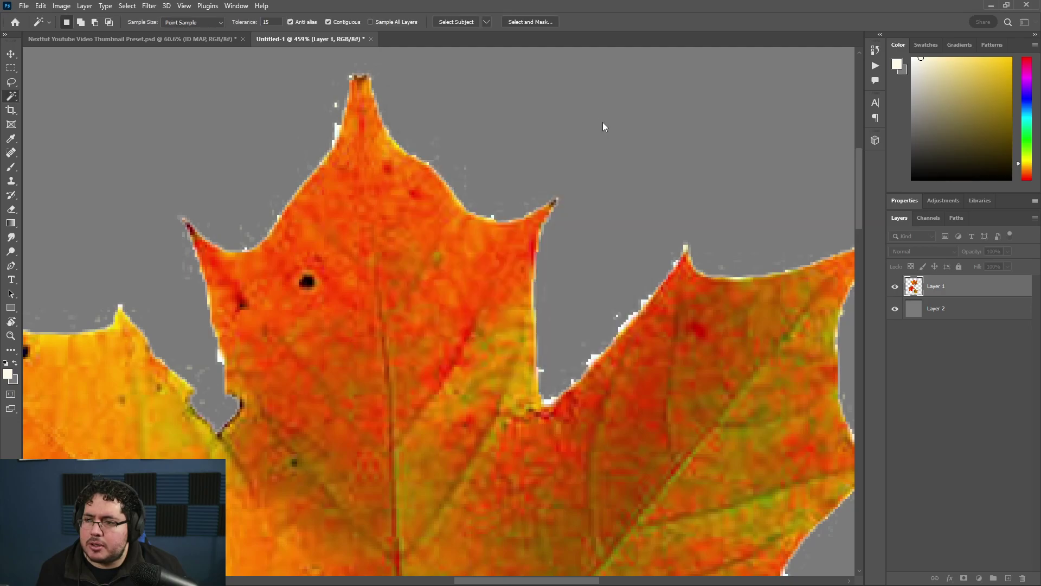
pyautogui.keyDown('alt'); pyautogui.scroll(-6, 469, 151); pyautogui.keyUp('alt')
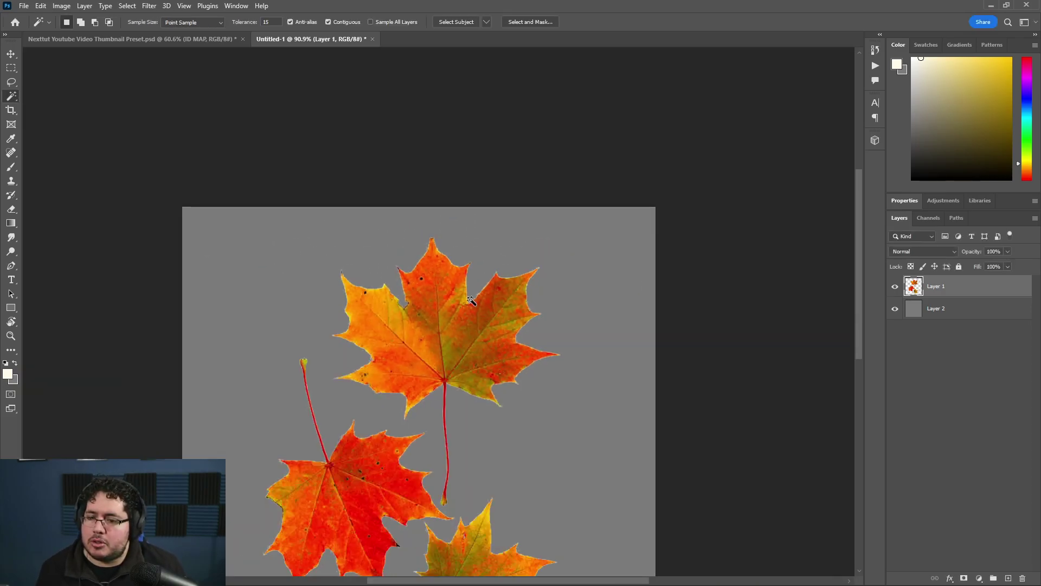
pyautogui.moveTo(481, 347); pyautogui.dragTo(518, 247)
pyautogui.keyDown('alt'); pyautogui.scroll(5, 440, 341); pyautogui.keyUp('alt')
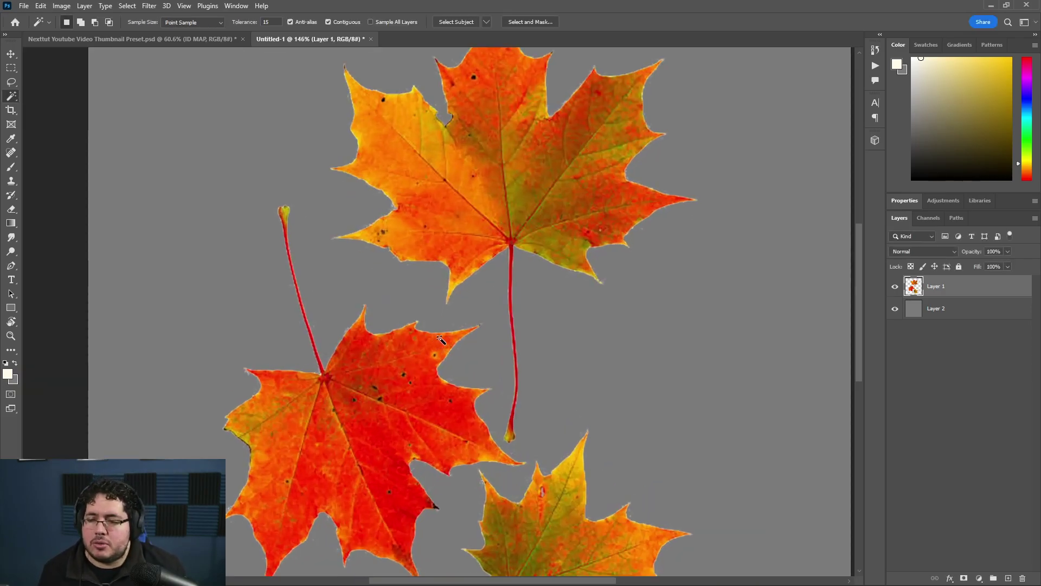
pyautogui.keyDown('alt'); pyautogui.scroll(-6, 444, 336); pyautogui.keyUp('alt')
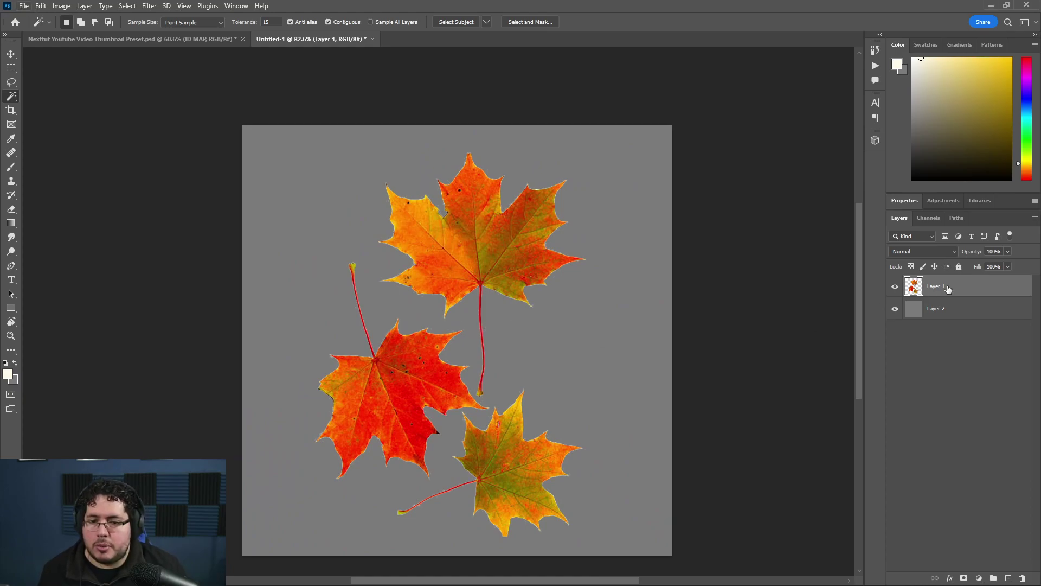
# Apply Hue/Saturation to the leaves with reduced saturation, a slightly negative hue shift and lightness of about -16
pyautogui.hotkey('ctrl', 'u')
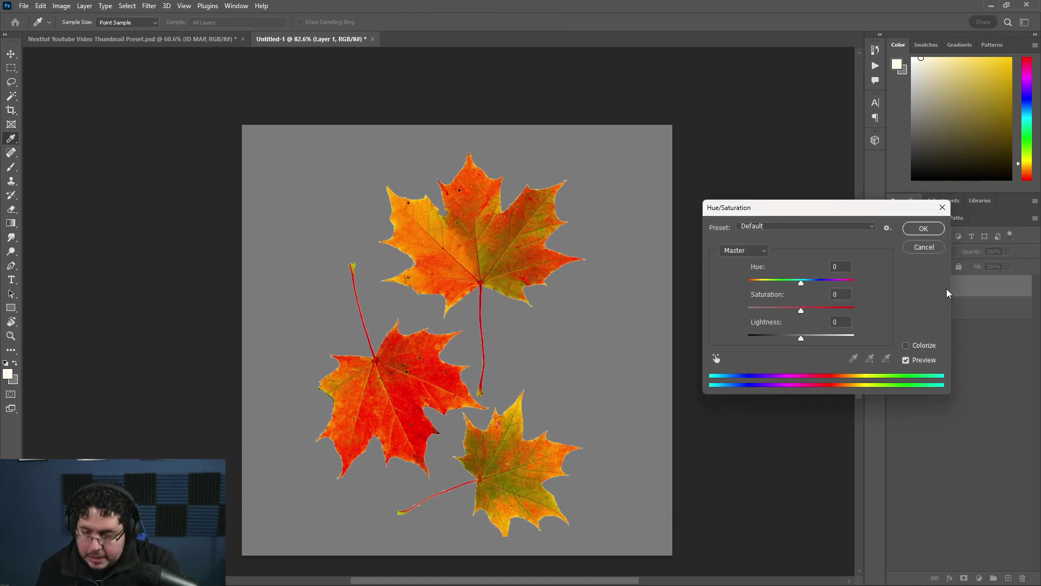
pyautogui.moveTo(801, 308); pyautogui.dragTo(793, 337)
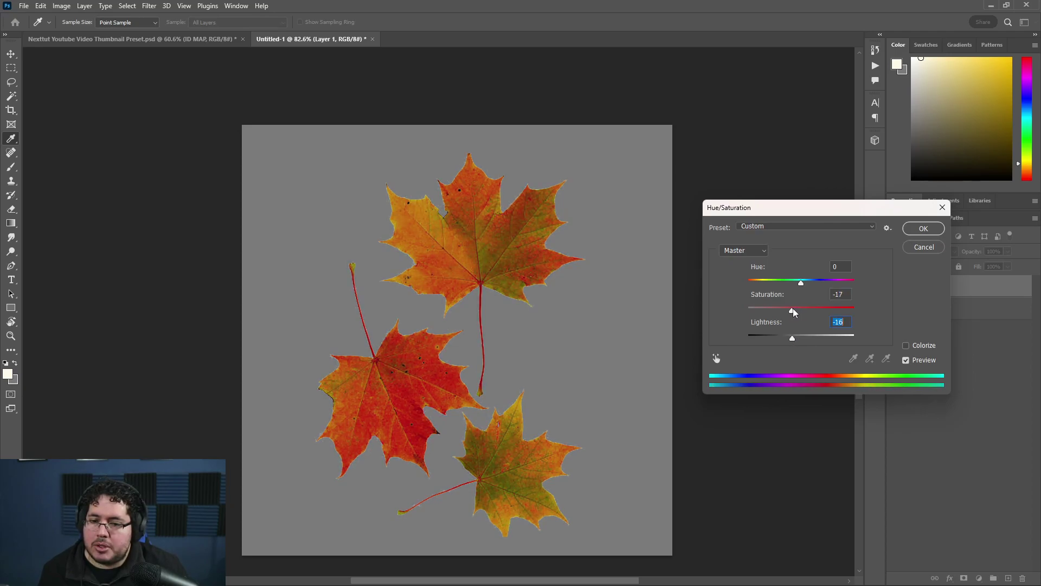
pyautogui.click(789, 308)
pyautogui.moveTo(802, 282); pyautogui.dragTo(798, 284)
pyautogui.moveTo(791, 338)
pyautogui.mouseDown()
pyautogui.moveTo(786, 310)
pyautogui.moveTo(792, 337)
pyautogui.mouseUp()
pyautogui.click(910, 229)
pyautogui.press('w')
# Sample a dark red from the upper leaf and fill the grey background layer with it
pyautogui.keyDown('alt'); pyautogui.scroll(3, 510, 298); pyautogui.keyUp('alt')
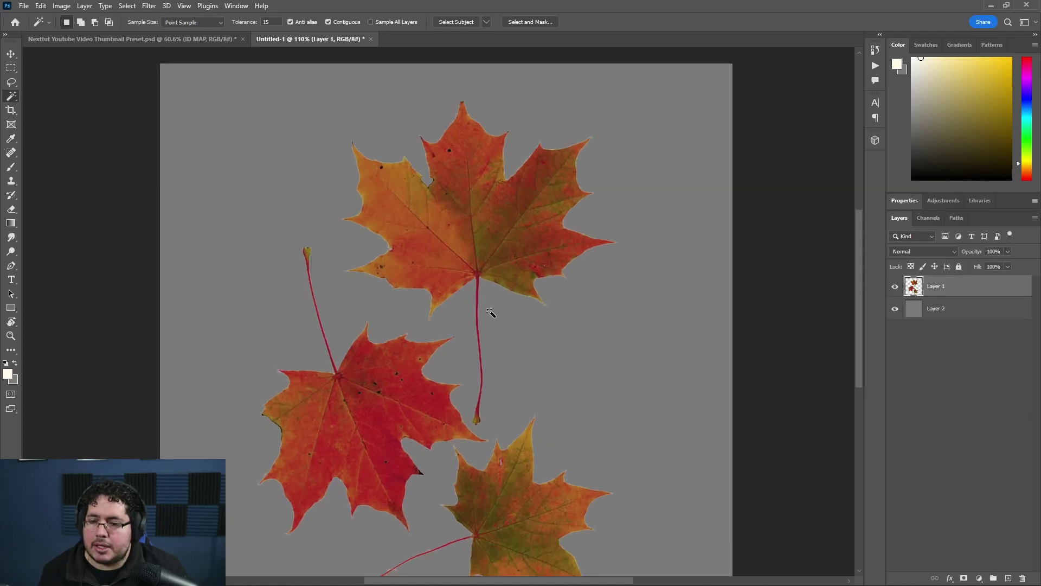
pyautogui.keyDown('alt'); pyautogui.scroll(-1, 504, 314); pyautogui.keyUp('alt')
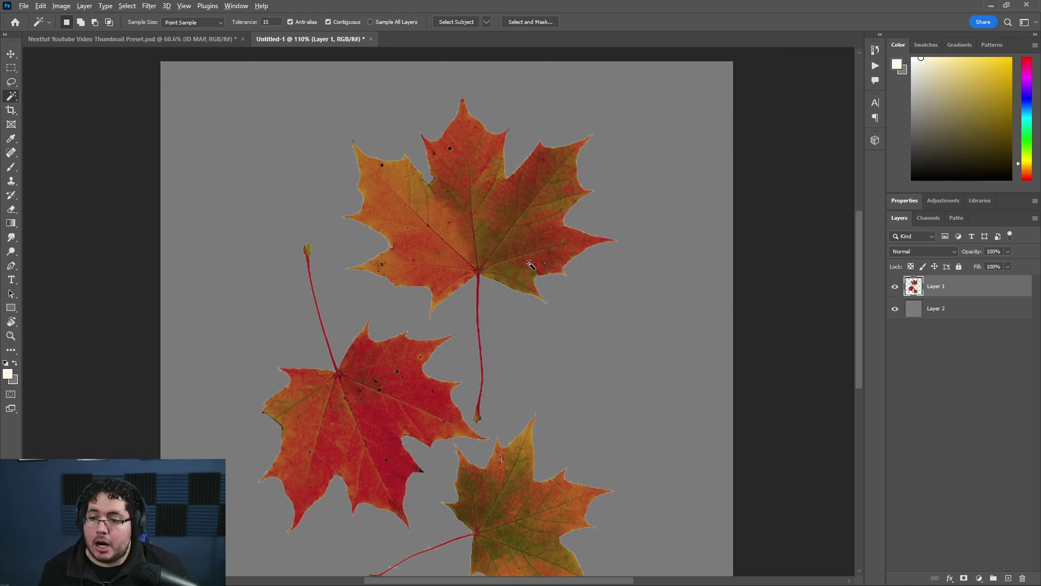
pyautogui.keyDown('alt'); pyautogui.scroll(2, 529, 238); pyautogui.keyUp('alt')
pyautogui.press('b')
pyautogui.keyDown('alt'); pyautogui.click(581, 229); pyautogui.keyUp('alt')
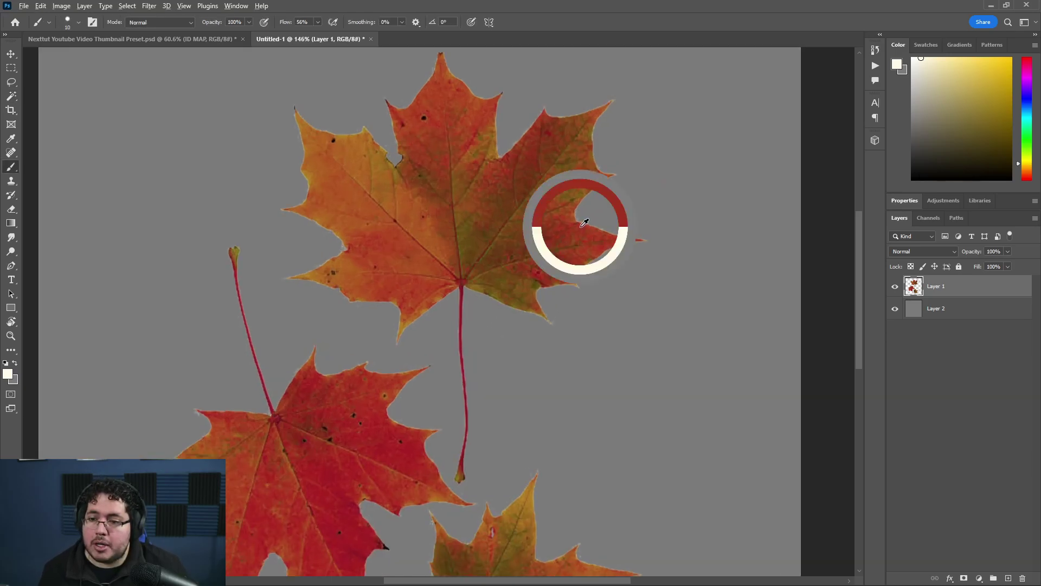
pyautogui.click(949, 307)
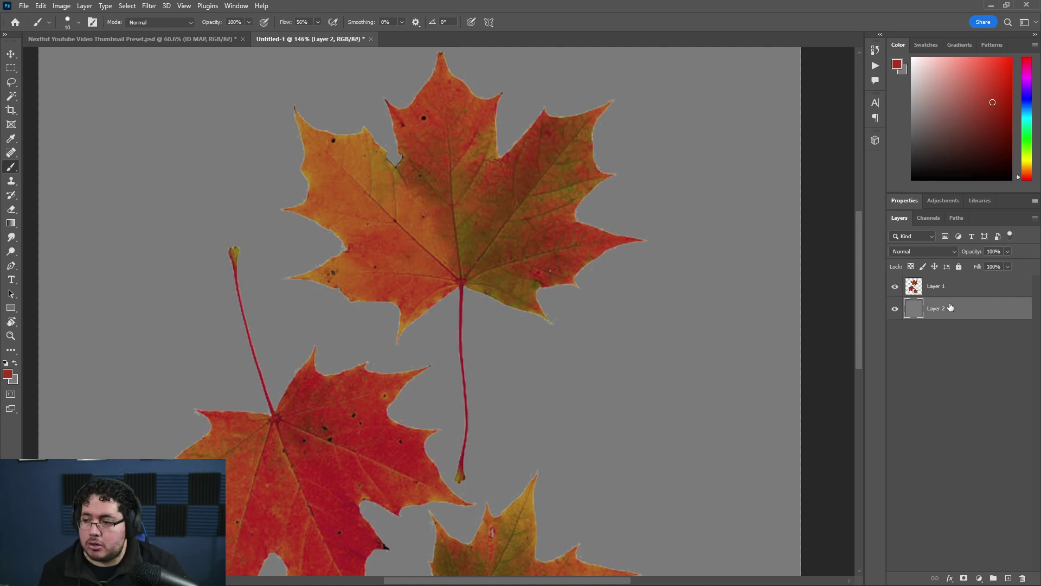
pyautogui.press('x')
pyautogui.hotkey('ctrl', 'BackSpace')
# Load the outline of the leaves layer as a selection
pyautogui.keyDown('alt'); pyautogui.scroll(-3, 584, 323); pyautogui.keyUp('alt')
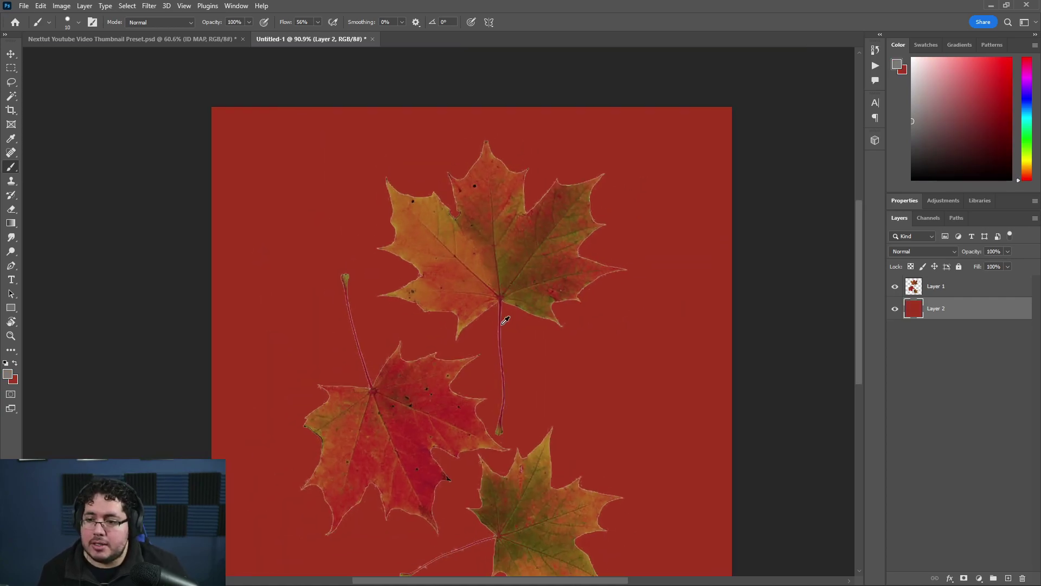
pyautogui.keyDown('alt'); pyautogui.scroll(6, 457, 313); pyautogui.keyUp('alt')
pyautogui.keyDown('alt'); pyautogui.scroll(2, 413, 308); pyautogui.keyUp('alt')
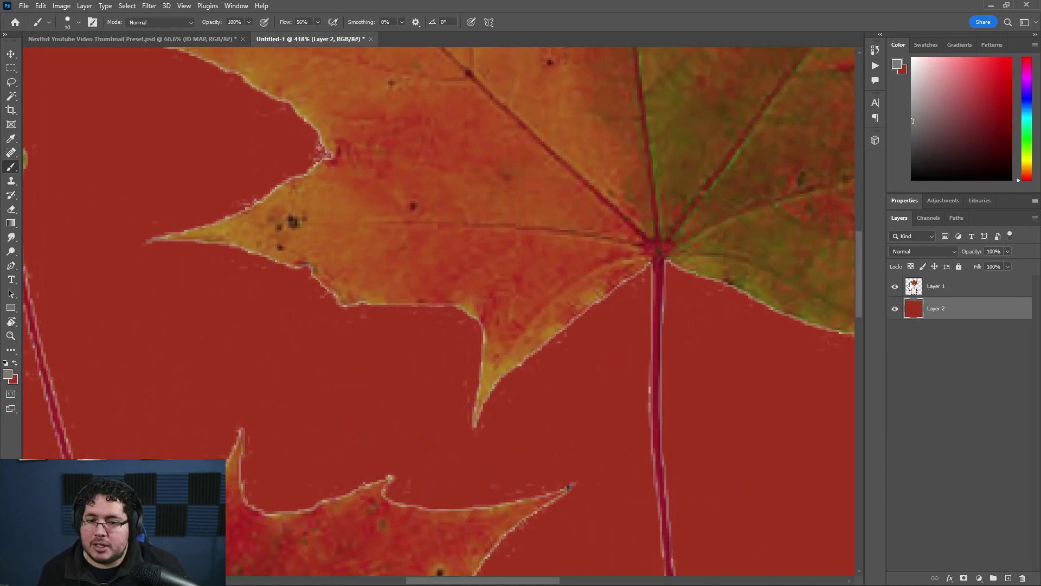
pyautogui.keyDown('ctrl'); pyautogui.click(914, 286); pyautogui.keyUp('ctrl')
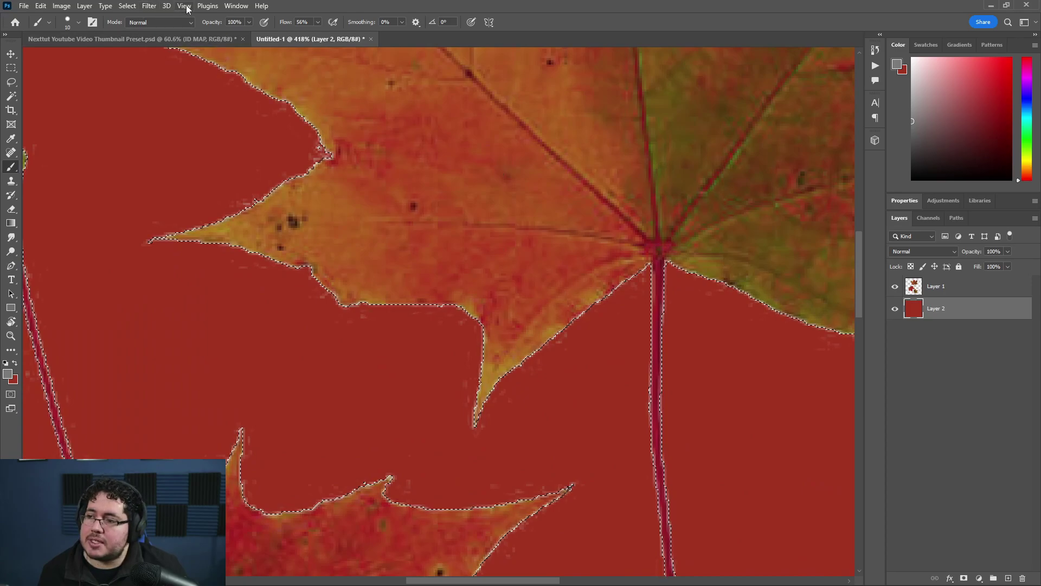
# Try contracting the leaves selection by 2 pixels
pyautogui.click(119, 8)
pyautogui.moveTo(165, 170)
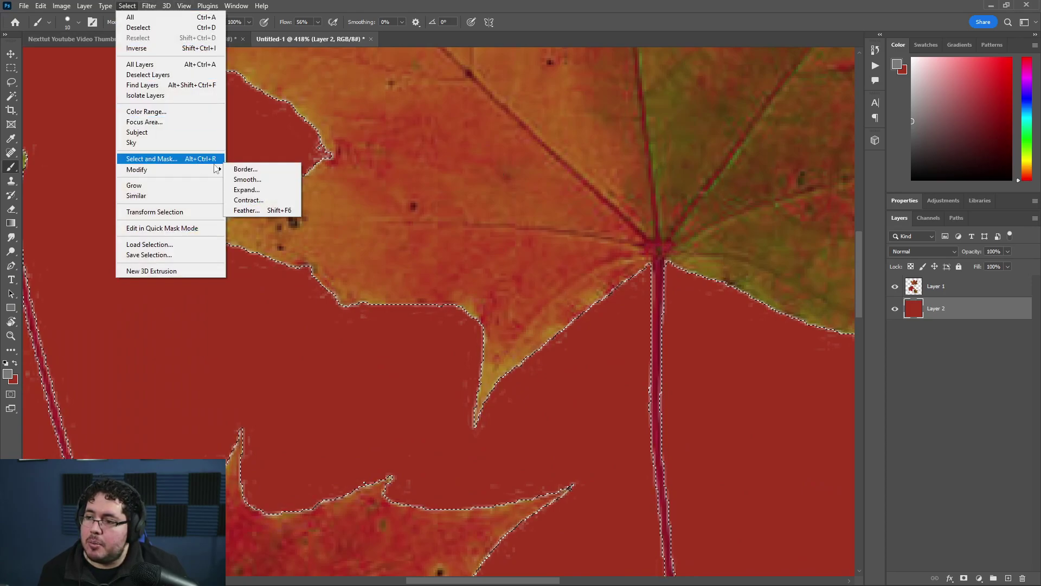
pyautogui.click(248, 200)
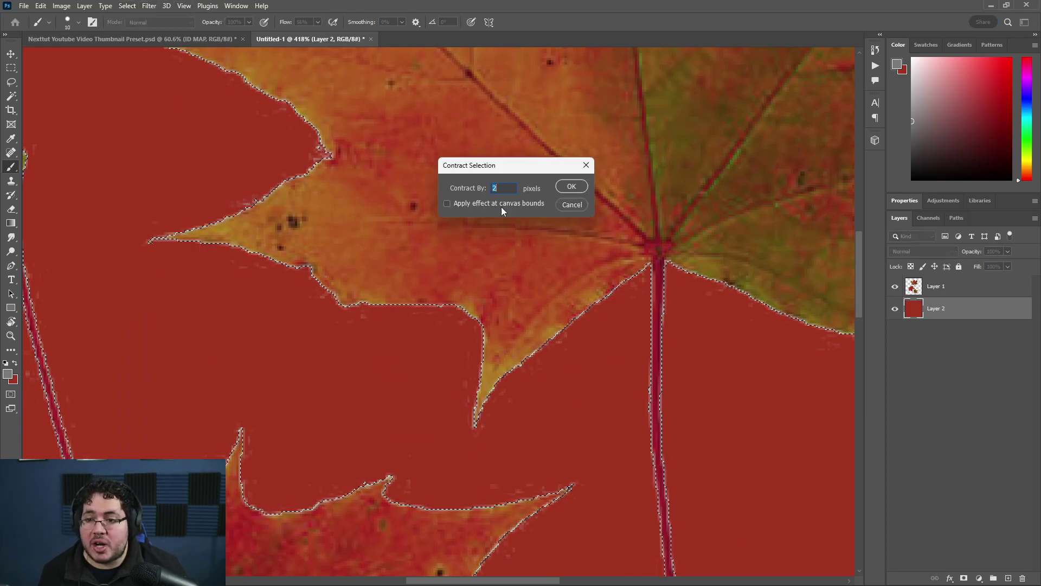
pyautogui.click(566, 183)
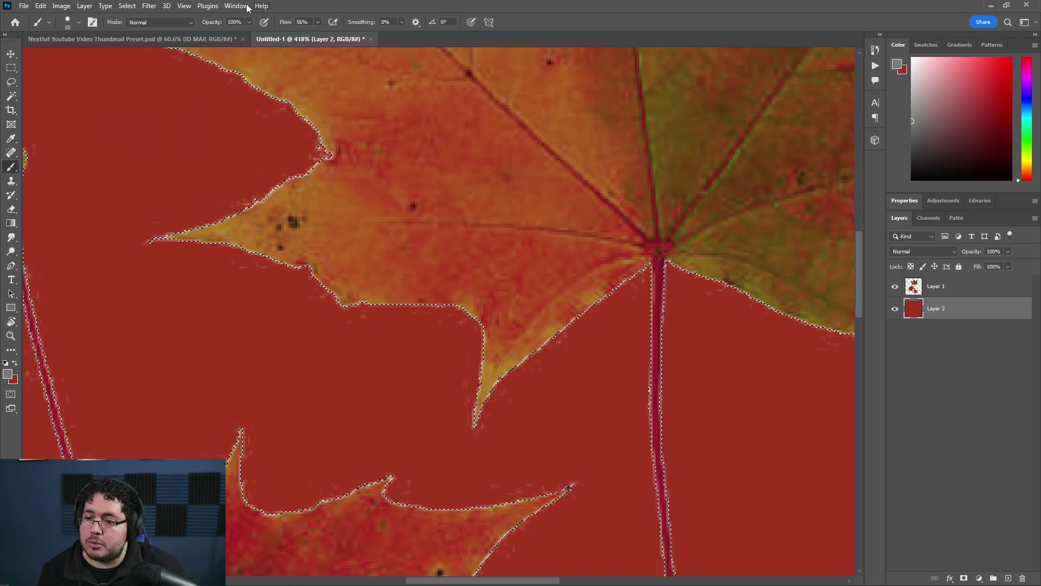
# Contract the leaves selection by 1 pixel
pyautogui.click(127, 6)
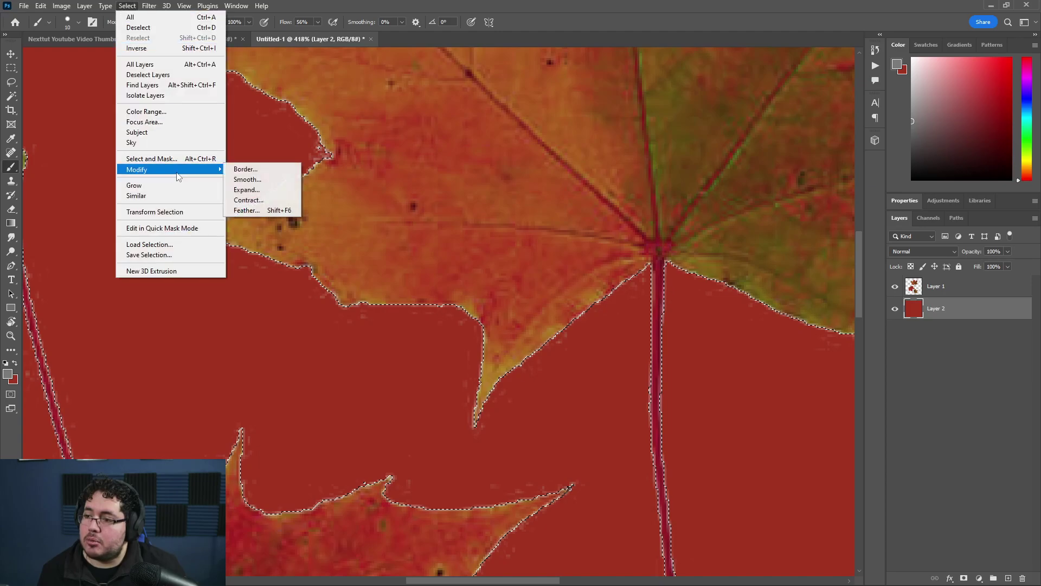
pyautogui.click(249, 201)
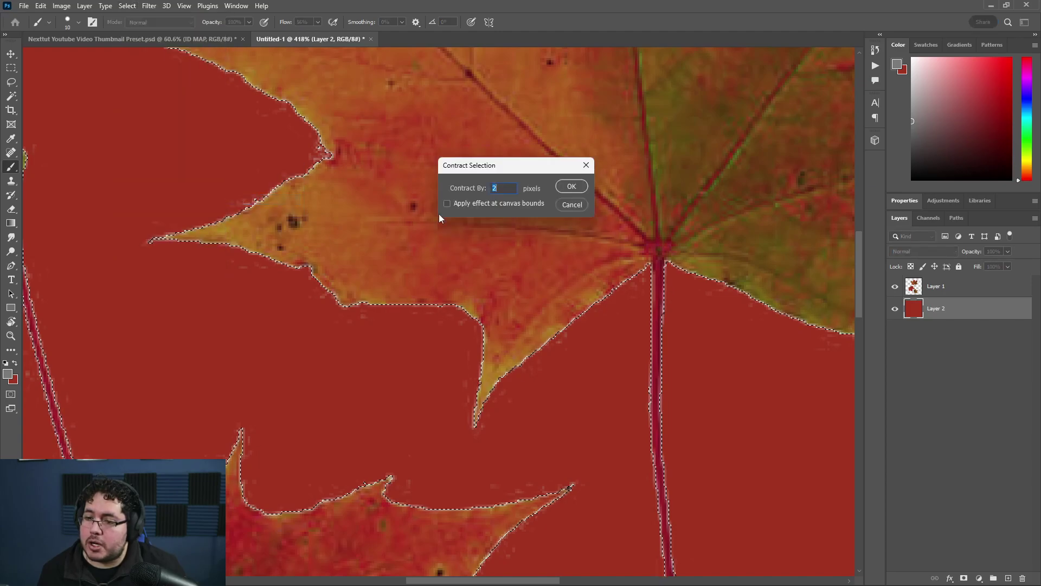
pyautogui.write('1')
pyautogui.click(571, 187)
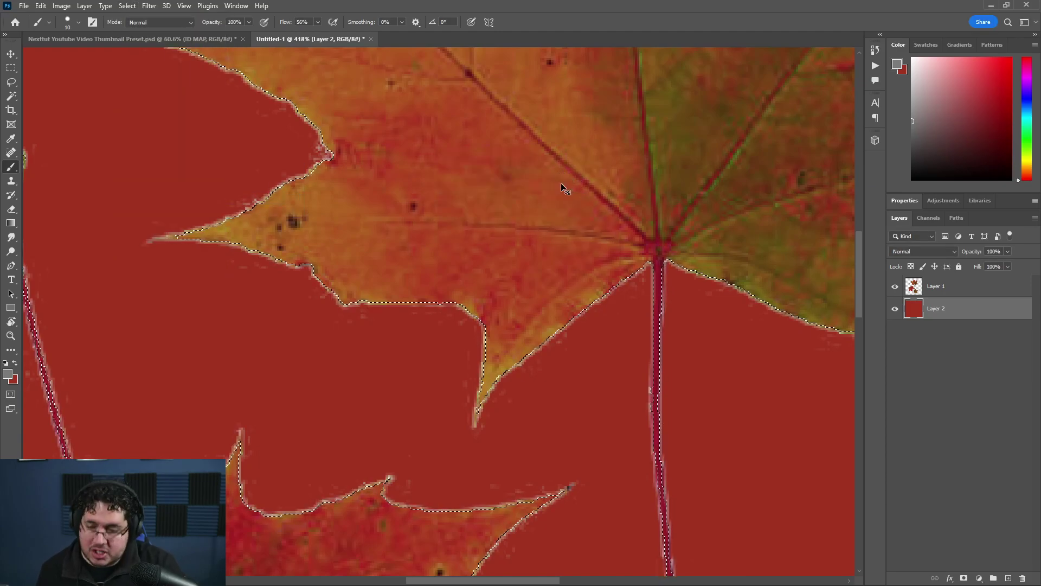
# Delete everything outside the contracted selection on the leaves layer, restore the background layer's solid red, and clear the selection
pyautogui.press('Delete')
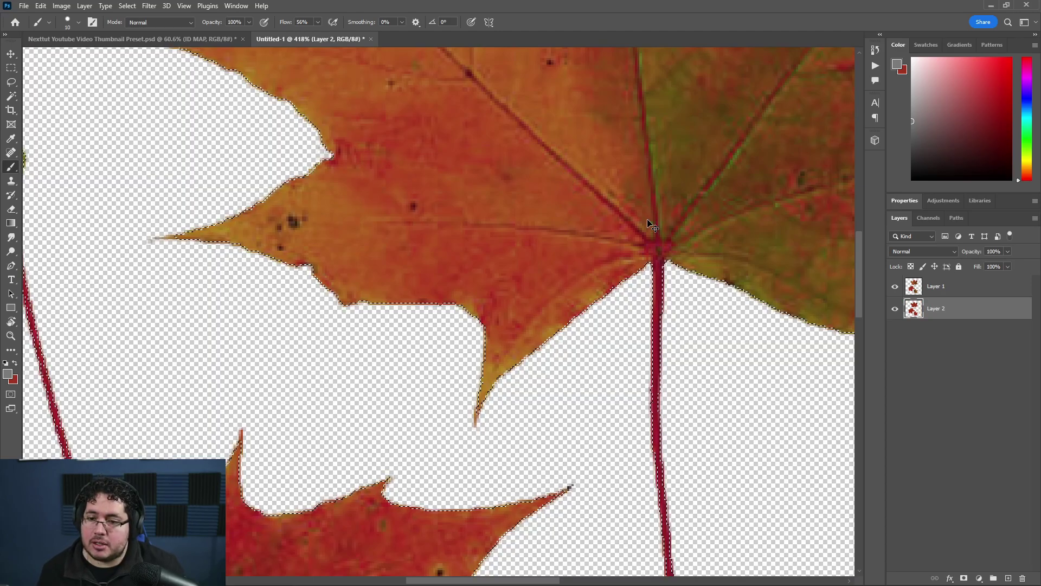
pyautogui.click(929, 289)
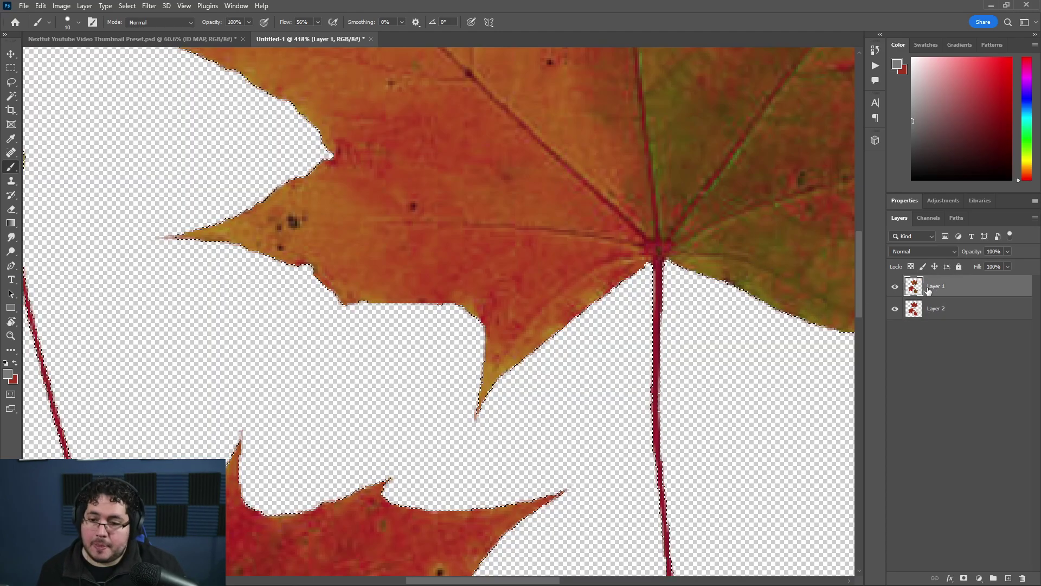
pyautogui.click(937, 316)
pyautogui.hotkey('ctrl', 'z')
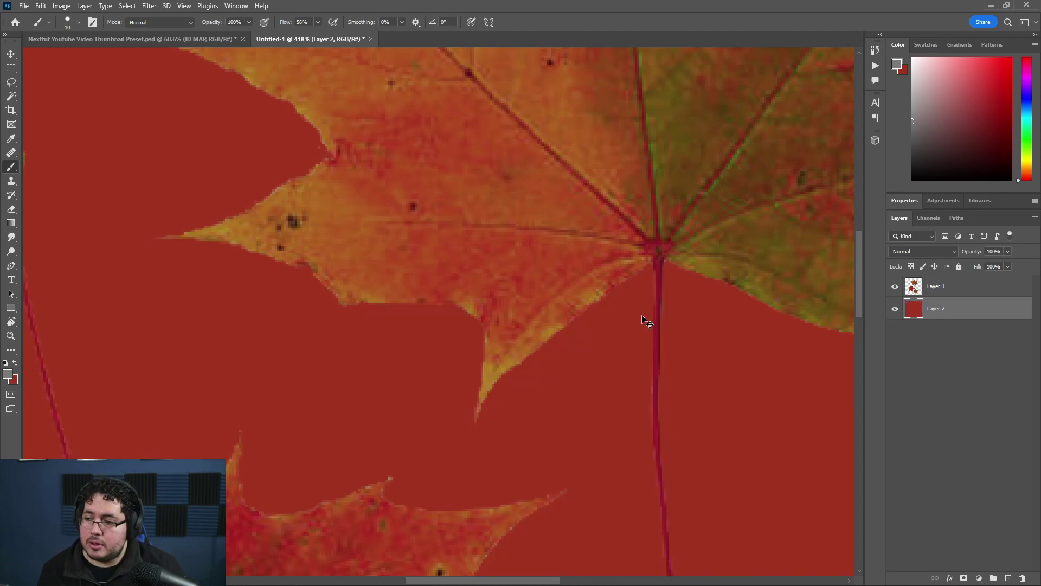
pyautogui.keyDown('alt'); pyautogui.scroll(-6, 642, 316); pyautogui.keyUp('alt')
pyautogui.keyDown('alt'); pyautogui.scroll(2, 593, 239); pyautogui.keyUp('alt')
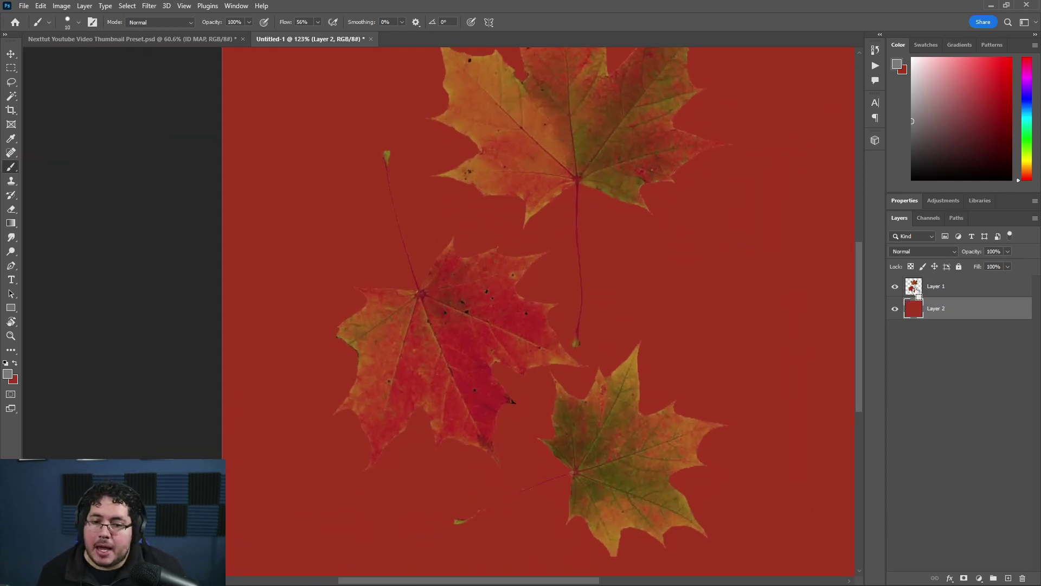
# Save a PNG copy of the leaves texture on the computer as LÑeaves in the NT_LIVE project's sourceimages folder
pyautogui.hotkey('ctrl', 's')
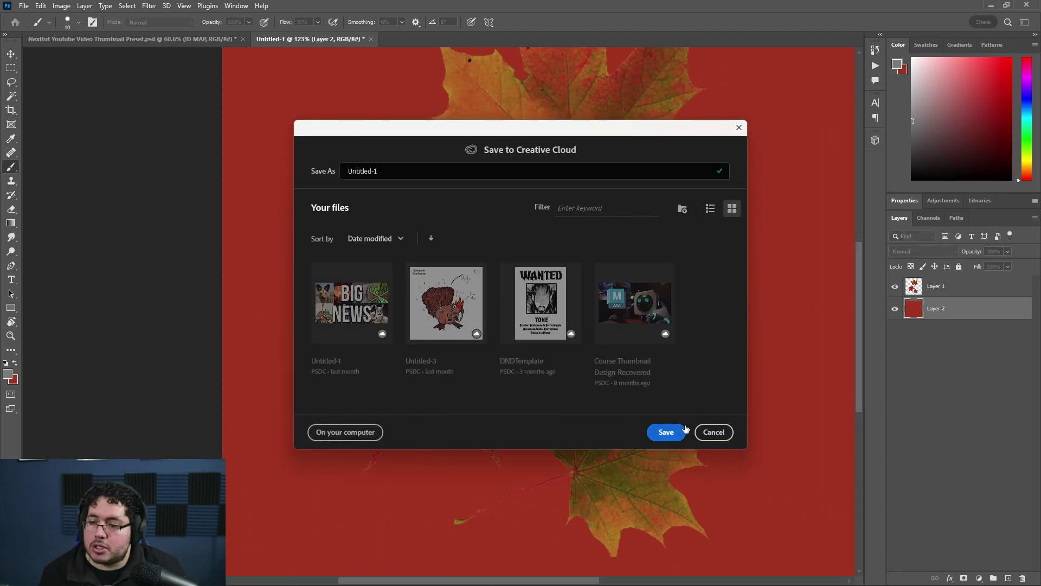
pyautogui.click(714, 431)
pyautogui.hotkey('ctrl', 's')
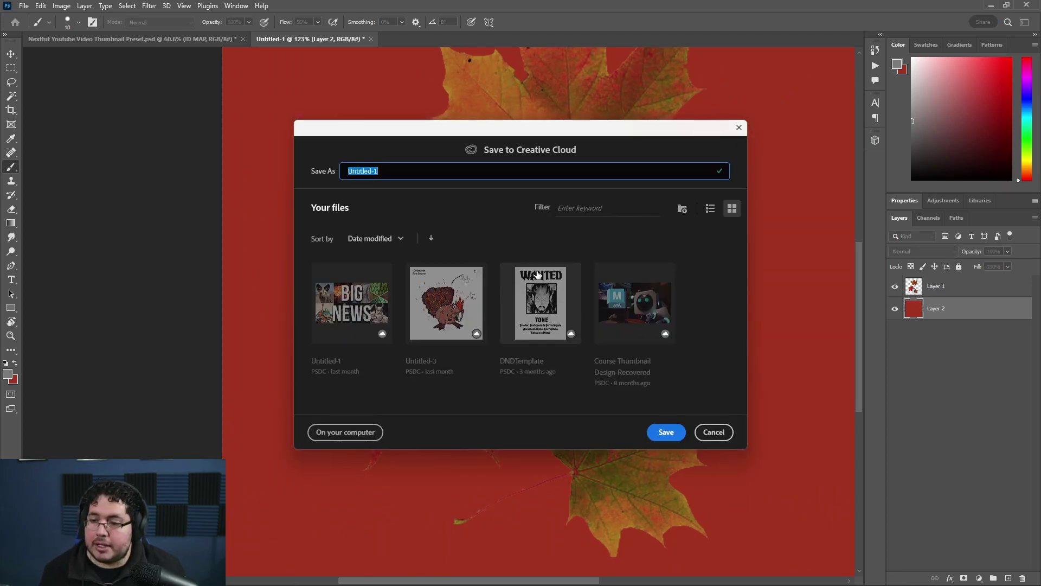
pyautogui.click(344, 433)
pyautogui.click(260, 31)
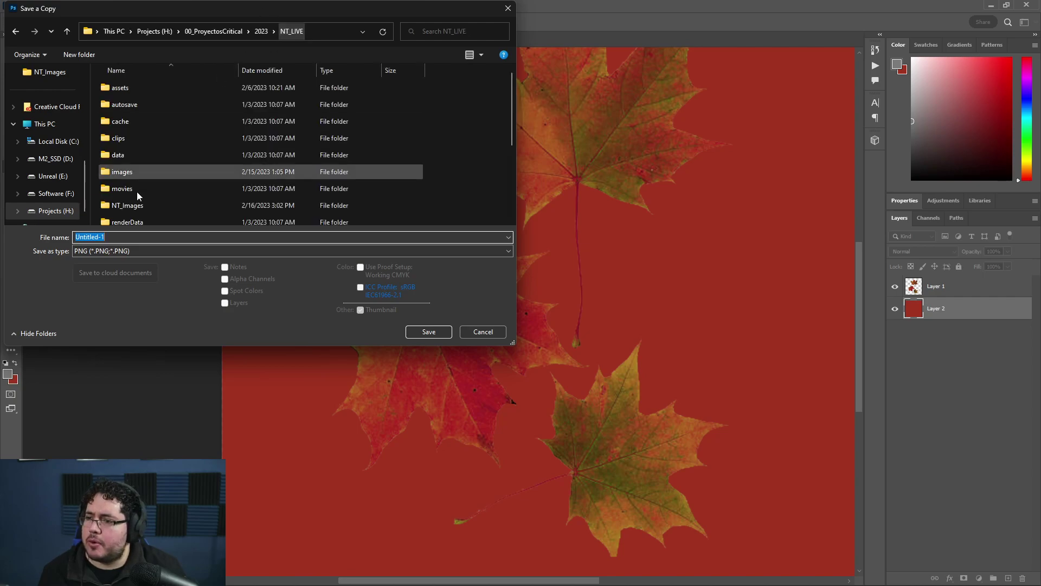
pyautogui.scroll(-3, 144, 206)
pyautogui.click(153, 167)
pyautogui.doubleClick(153, 167)
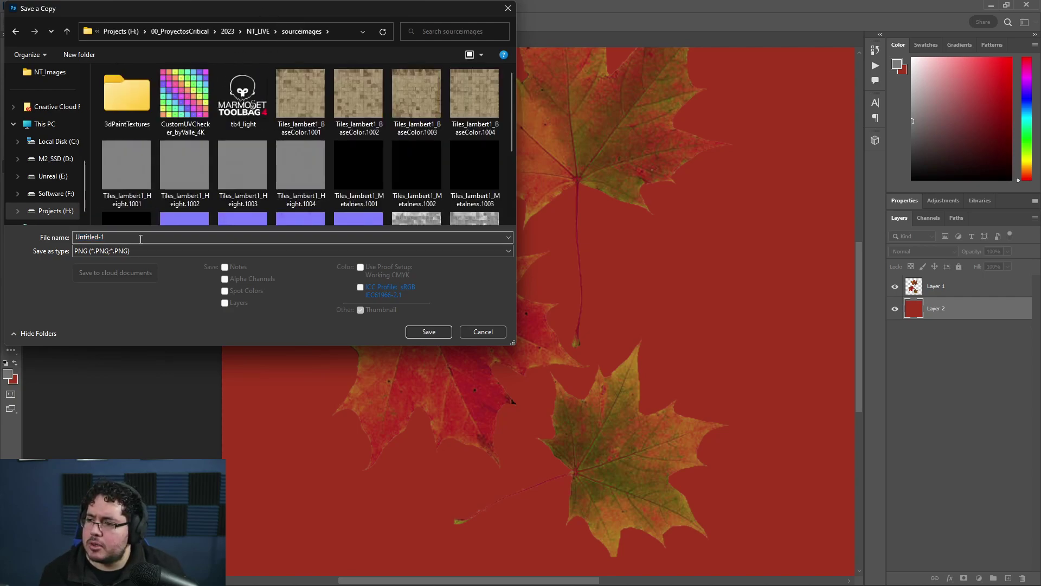
pyautogui.click(141, 237)
pyautogui.write('LÑeaves')
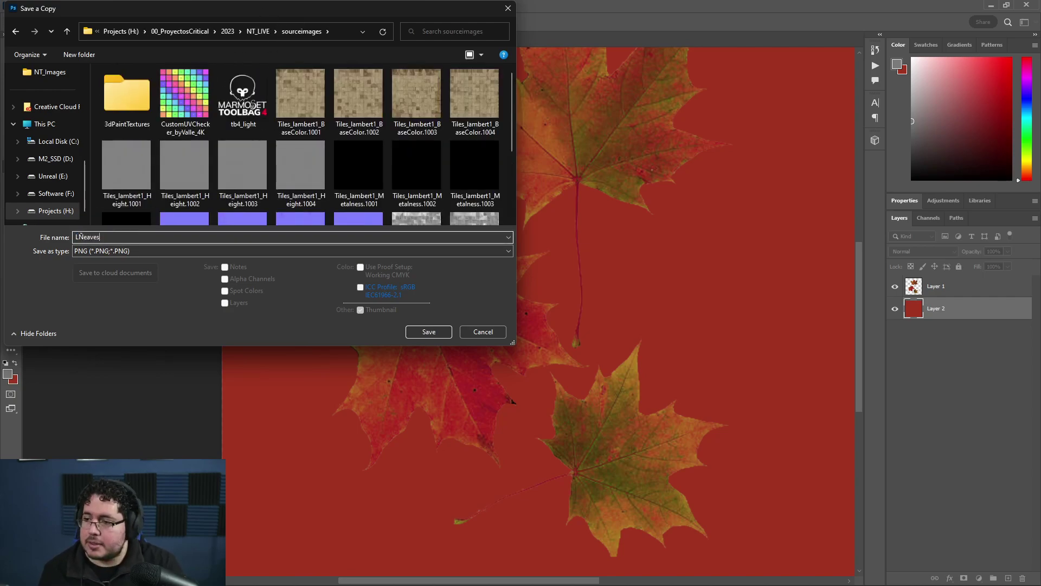
pyautogui.press('Return')
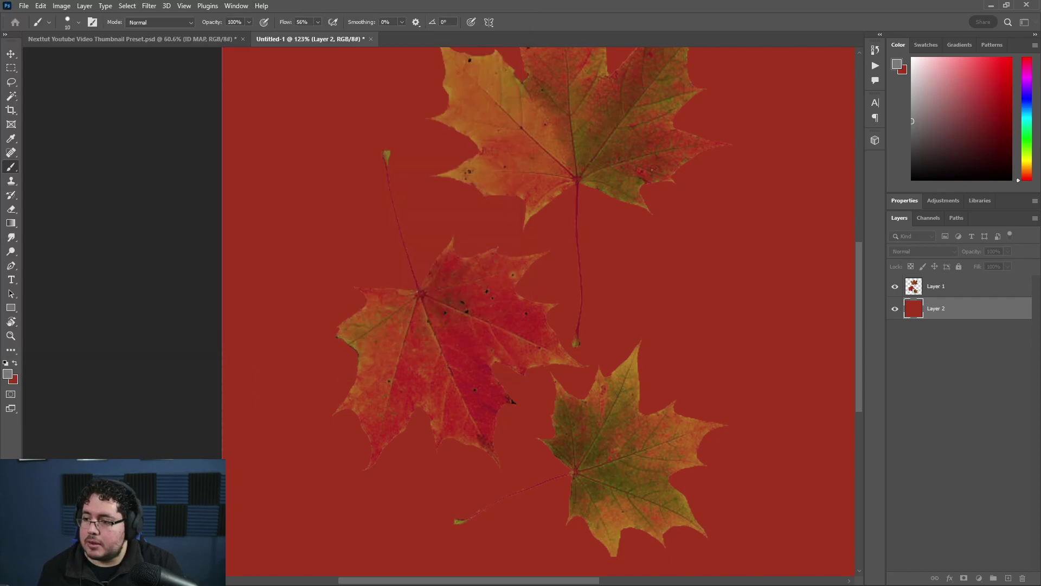
pyautogui.press('Return')
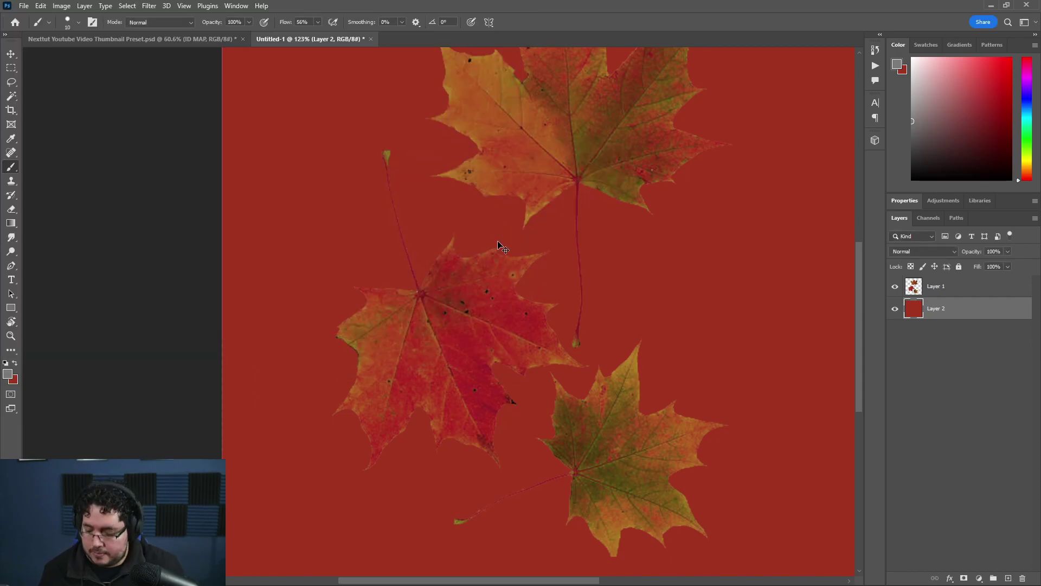
# Save the leaves layer's outline as a new alpha channel, make that channel visible, and clear the selection
pyautogui.click(1006, 412)
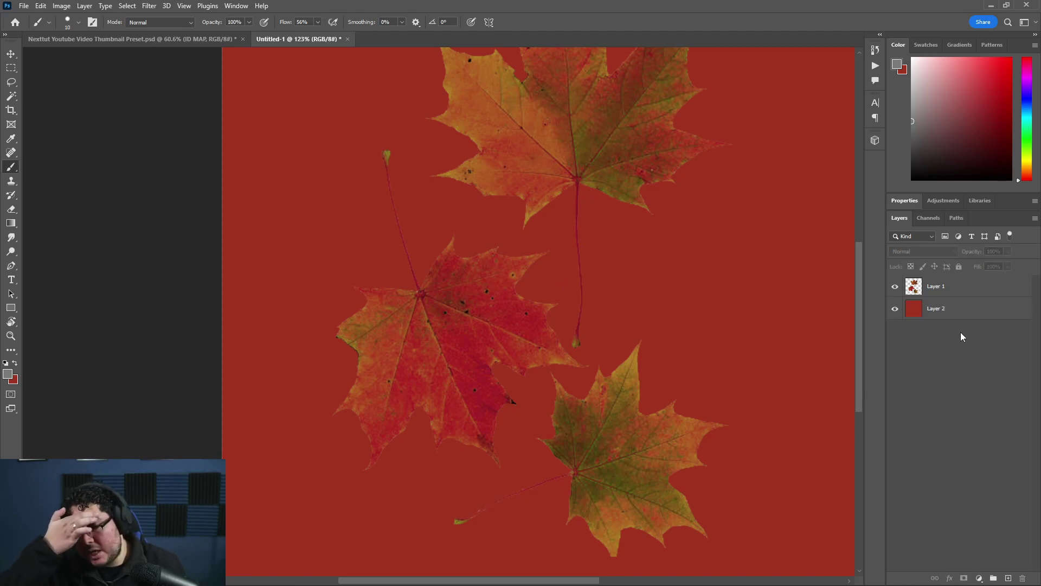
pyautogui.click(941, 296)
pyautogui.keyDown('ctrl'); pyautogui.click(914, 286); pyautogui.keyUp('ctrl')
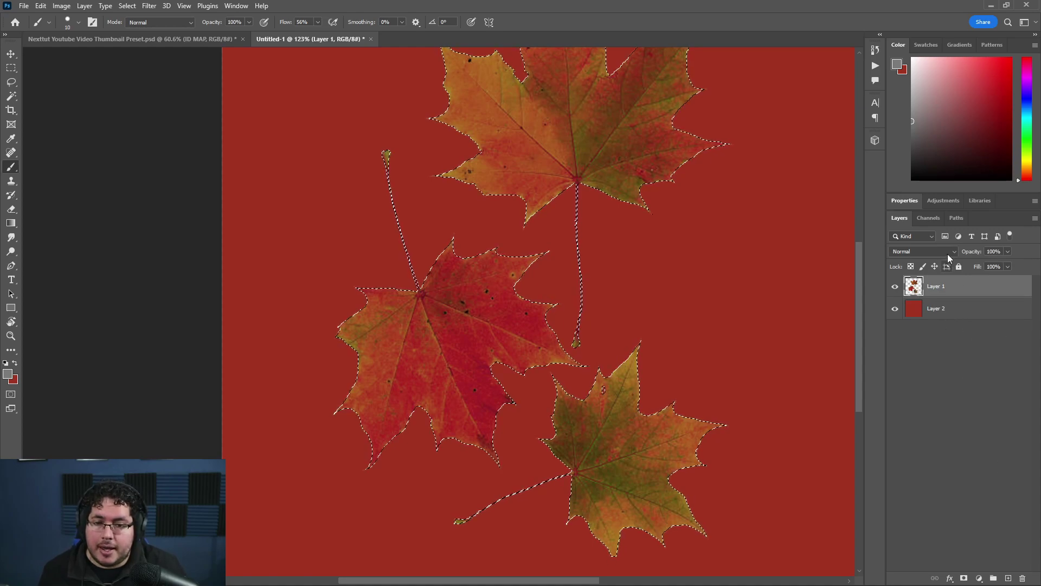
pyautogui.click(930, 219)
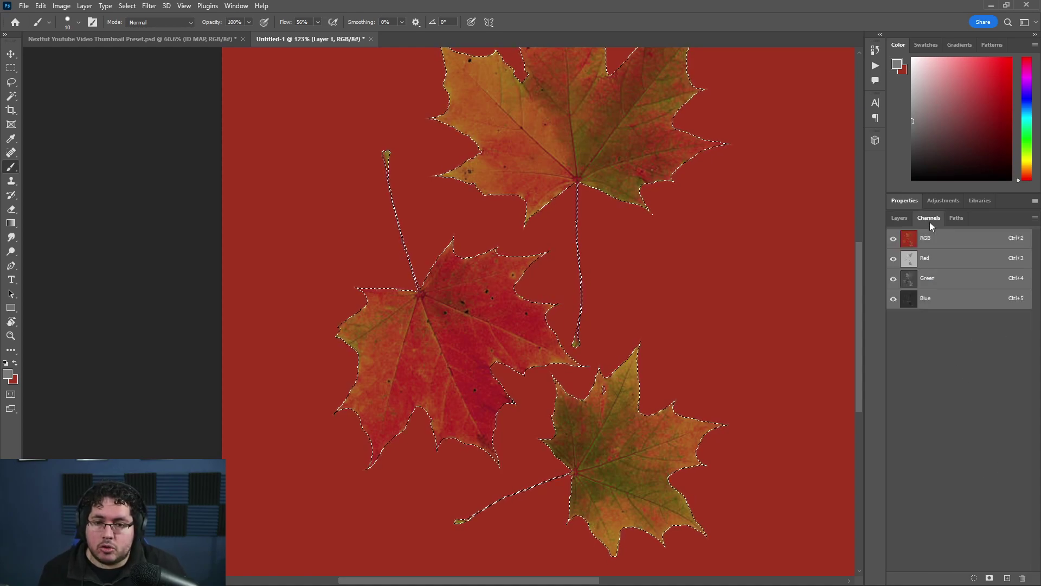
pyautogui.click(989, 578)
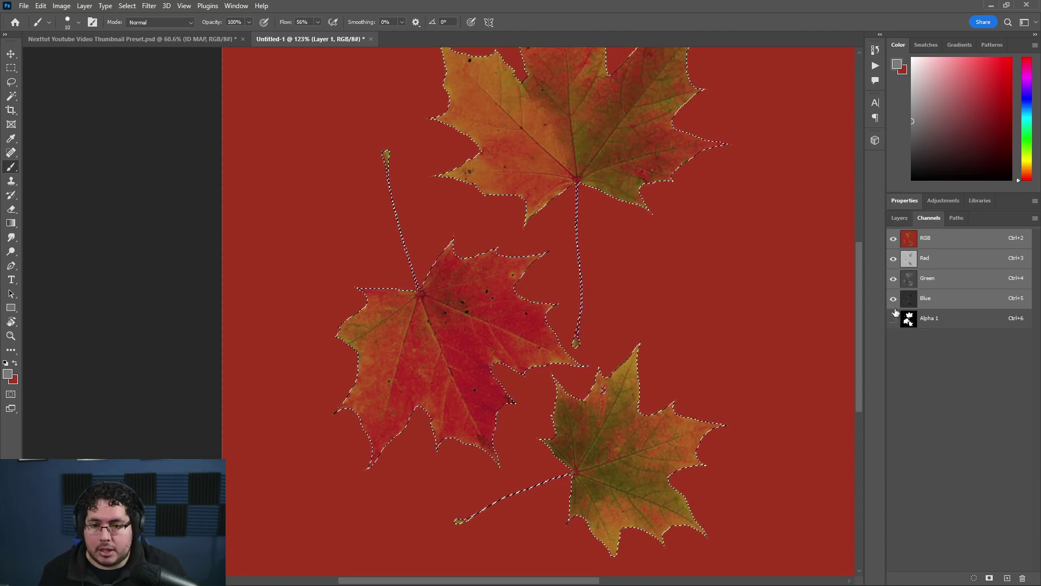
pyautogui.click(894, 318)
pyautogui.click(899, 218)
pyautogui.hotkey('ctrl', 'd')
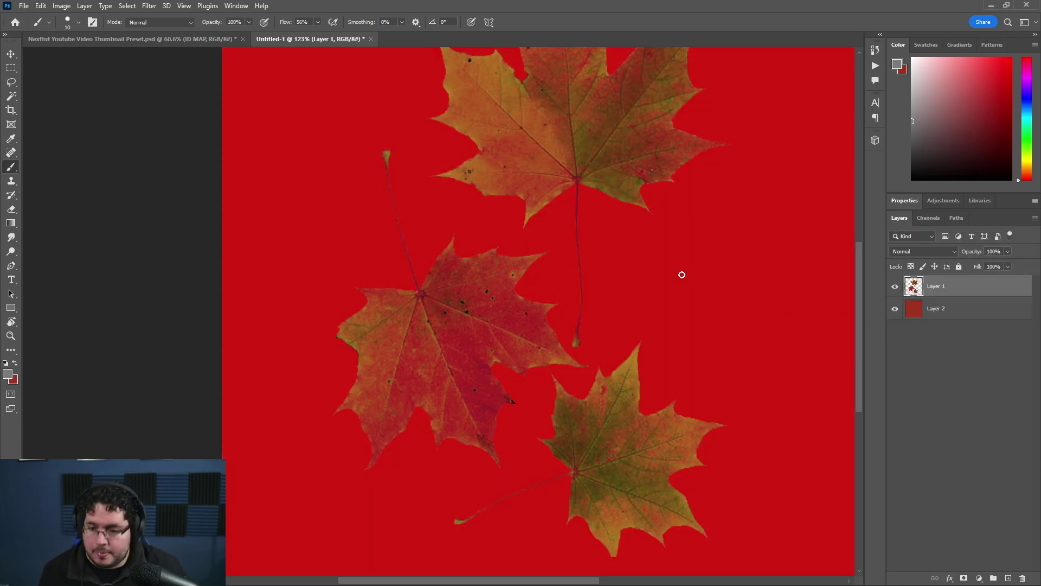
# Save a PNG copy of the leaves document with its alpha channel in the sourceimages folder
pyautogui.hotkey('ctrl', 's')
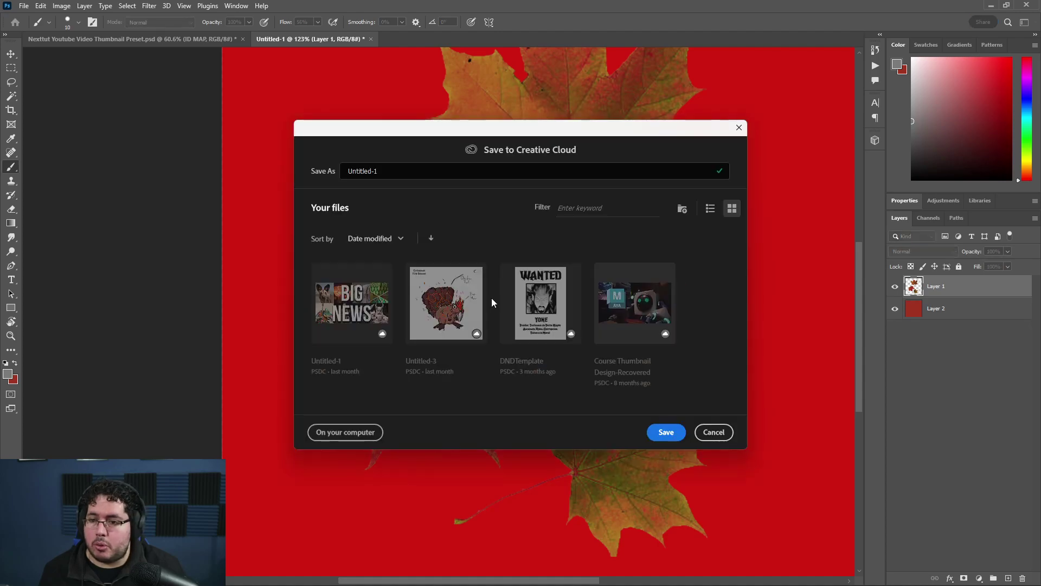
pyautogui.click(375, 432)
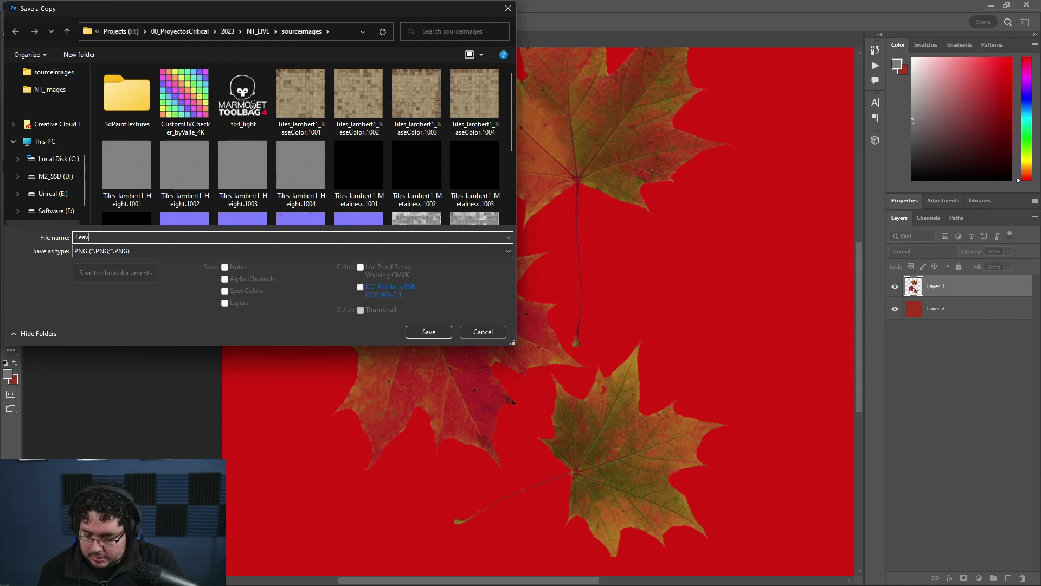
pyautogui.press('Return')
pyautogui.click(578, 179)
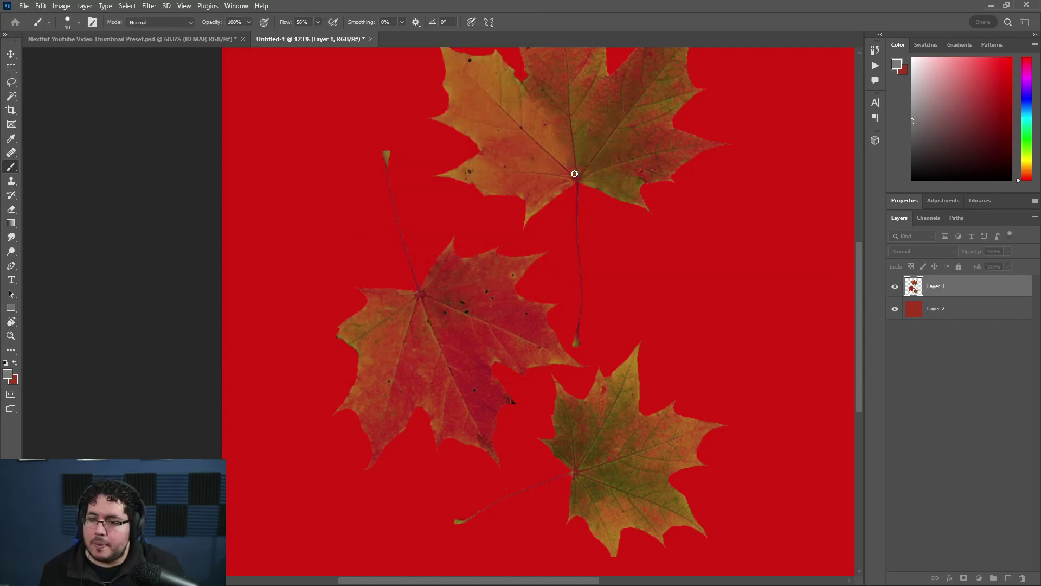
# Switch to Maya, minimize the Arnold RenderView, and deselect the ground plane in the perspective view
pyautogui.hotkey('alt', 'Tab')
pyautogui.click(548, 275)
pyautogui.scroll(-1, 548, 276)
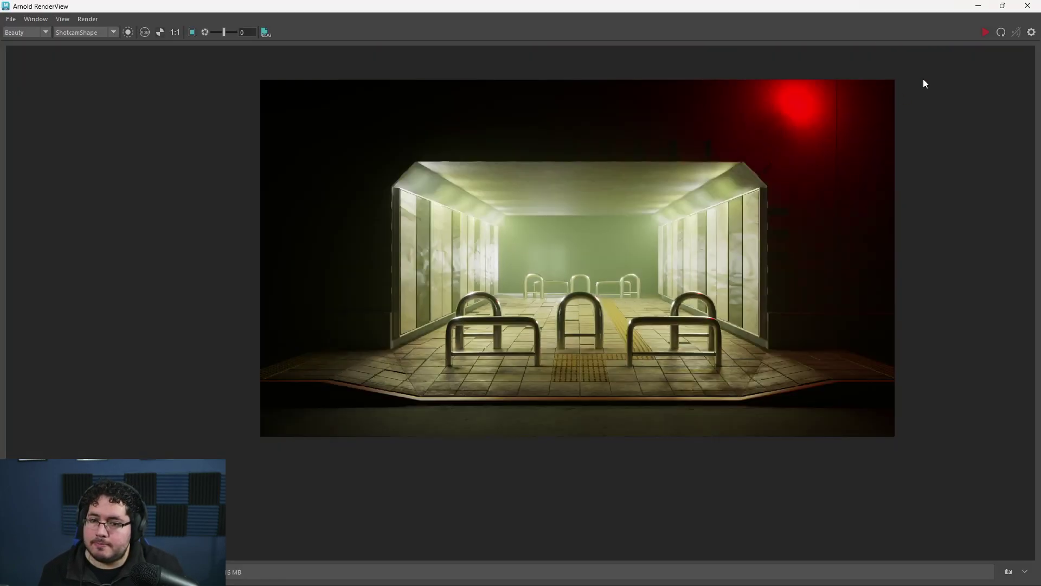
pyautogui.click(978, 6)
pyautogui.click(716, 255)
pyautogui.keyDown('alt'); pyautogui.moveTo(716, 251); pyautogui.dragTo(481, 212, button='right'); pyautogui.keyUp('alt')
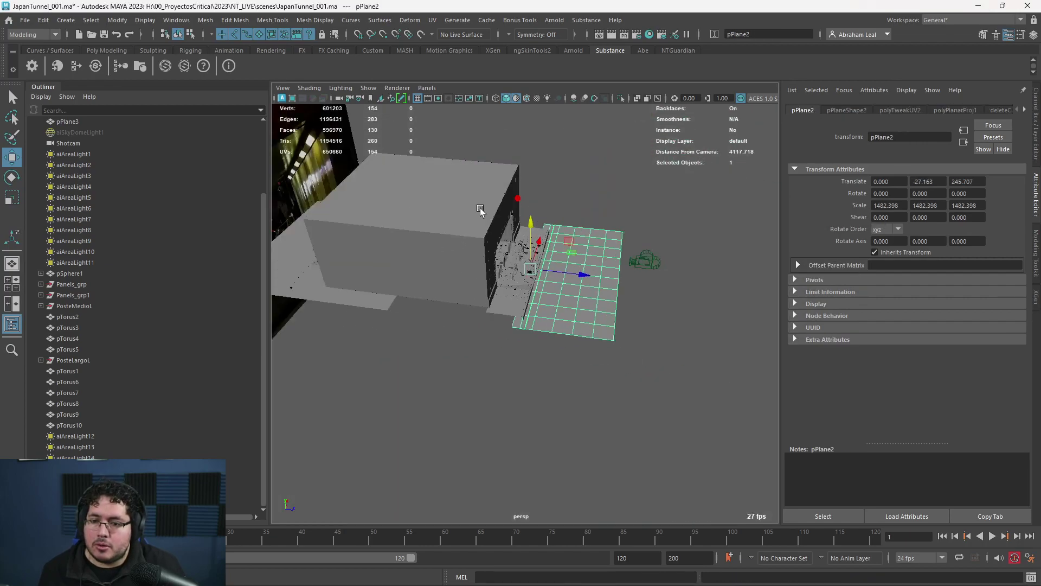
pyautogui.keyDown('alt'); pyautogui.moveTo(481, 212); pyautogui.dragTo(563, 301); pyautogui.keyUp('alt')
pyautogui.click(562, 302)
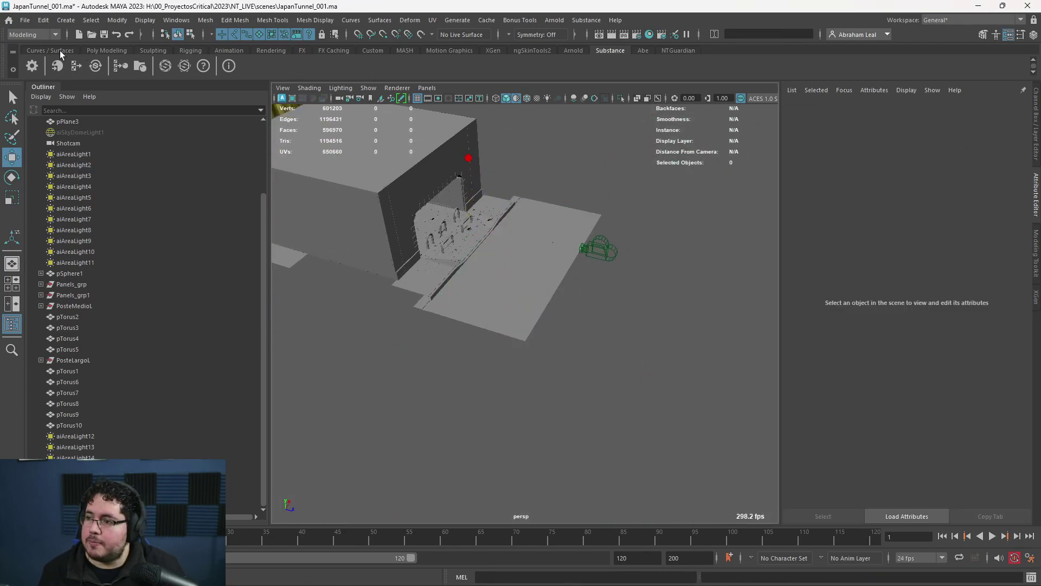
# Create a polygon plane scaled to about 455 and place it above the street at about Y 402, Z 585
pyautogui.click(95, 50)
pyautogui.press('r')
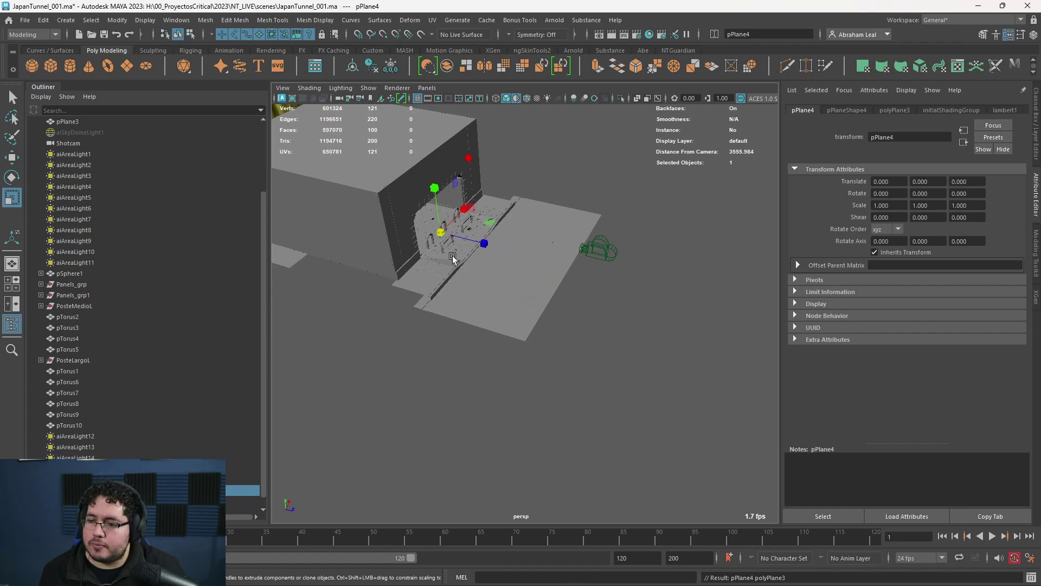
pyautogui.moveTo(441, 233); pyautogui.dragTo(554, 260)
pyautogui.press('w')
pyautogui.moveTo(513, 200); pyautogui.dragTo(513, 142)
pyautogui.keyDown('alt'); pyautogui.moveTo(545, 208); pyautogui.dragTo(581, 328, button='middle'); pyautogui.keyUp('alt')
pyautogui.scroll(7, 591, 328)
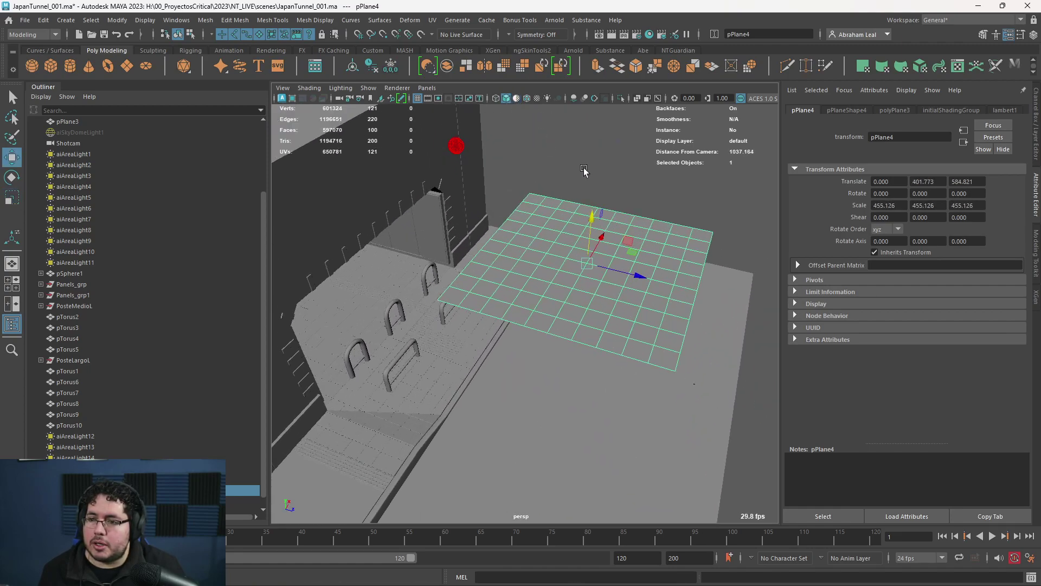
# Turn on textured display and assign a new aiStandardSurface material to the plane
pyautogui.press('6')
pyautogui.keyDown('alt'); pyautogui.moveTo(584, 169); pyautogui.dragTo(574, 204, button='middle'); pyautogui.keyUp('alt')
pyautogui.scroll(6, 564, 206)
pyautogui.moveTo(536, 206); pyautogui.dragTo(545, 484, button='right')
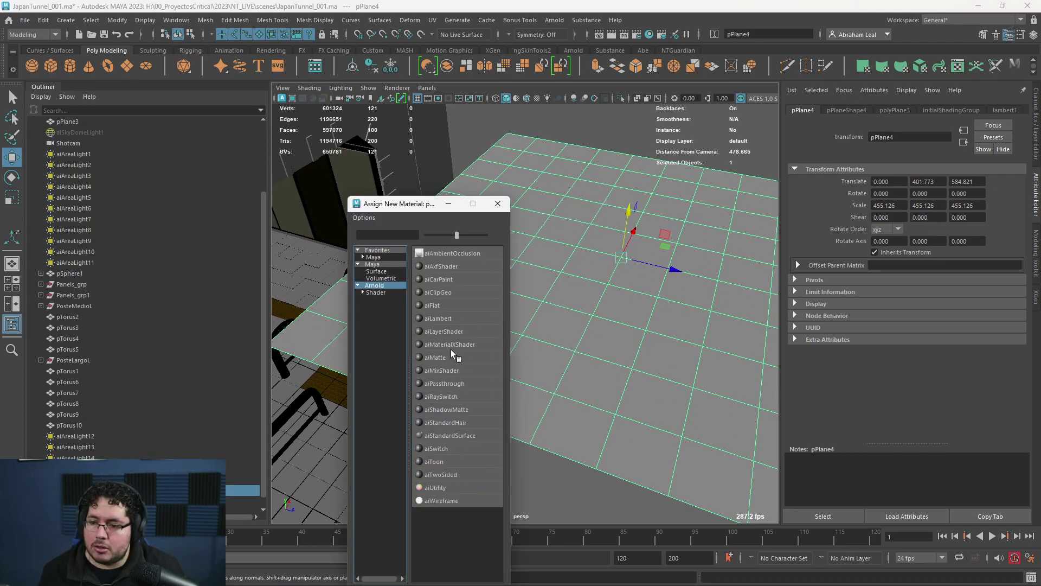
pyautogui.click(452, 435)
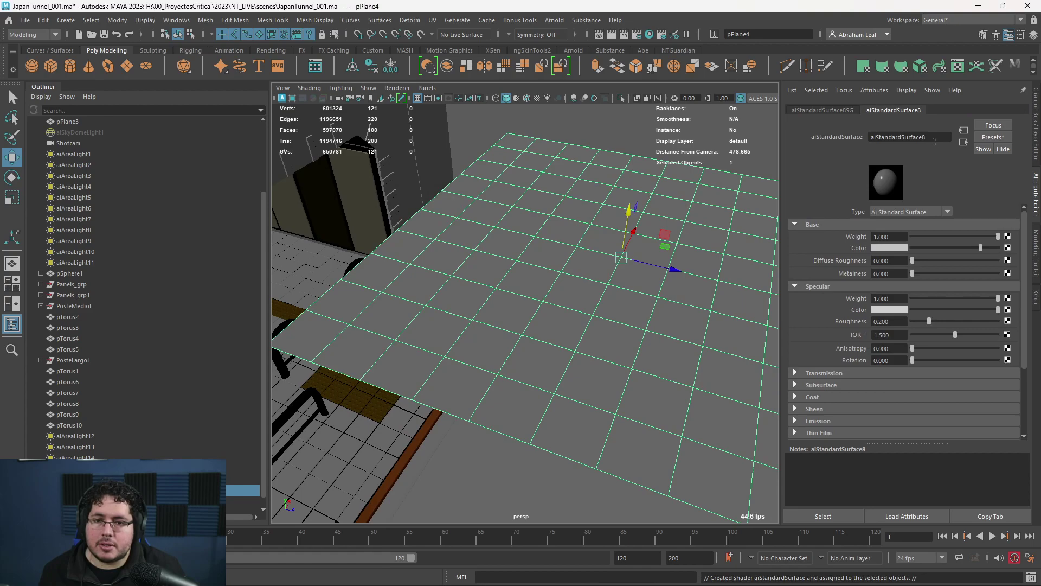
# Rename the plane's new aiStandardSurface material to M_Leaves
pyautogui.doubleClick(900, 136)
pyautogui.write('M_Lea')
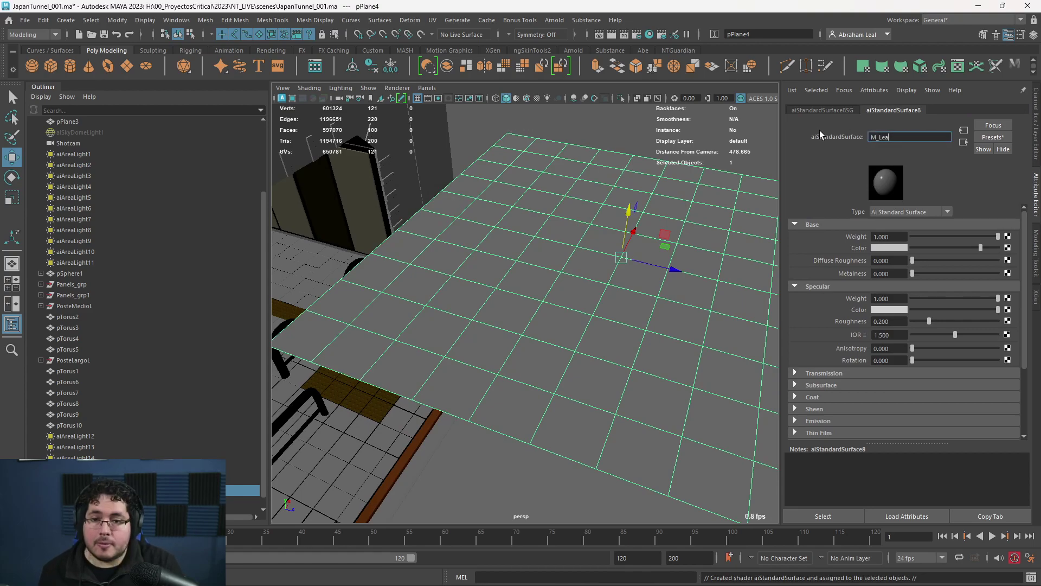
pyautogui.write('ves')
pyautogui.press('Return')
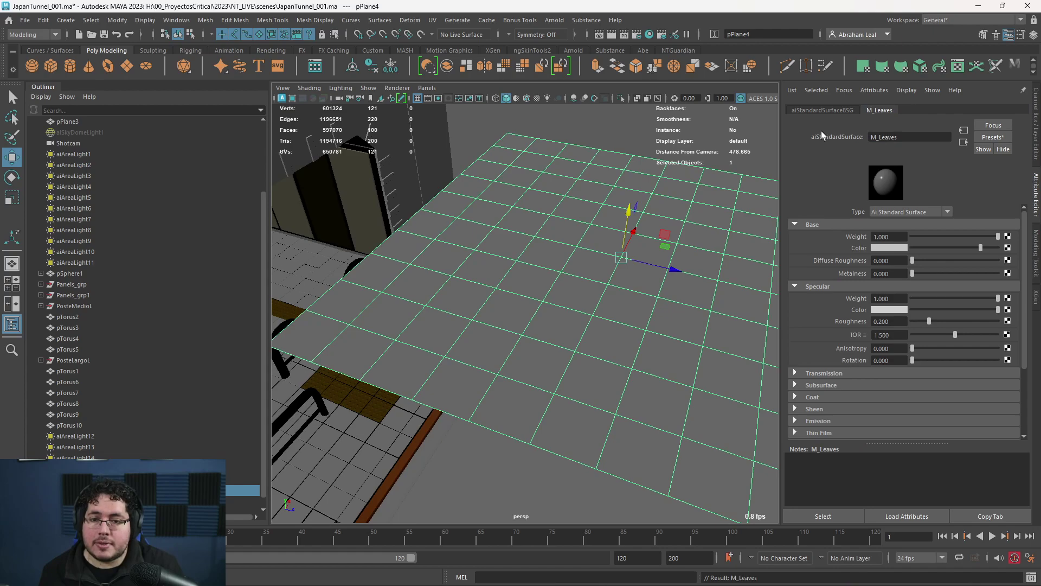
# Connect a file texture with Leaves.png from sourceimages to the material's base color and display it on the plane
pyautogui.click(1010, 249)
pyautogui.click(465, 292)
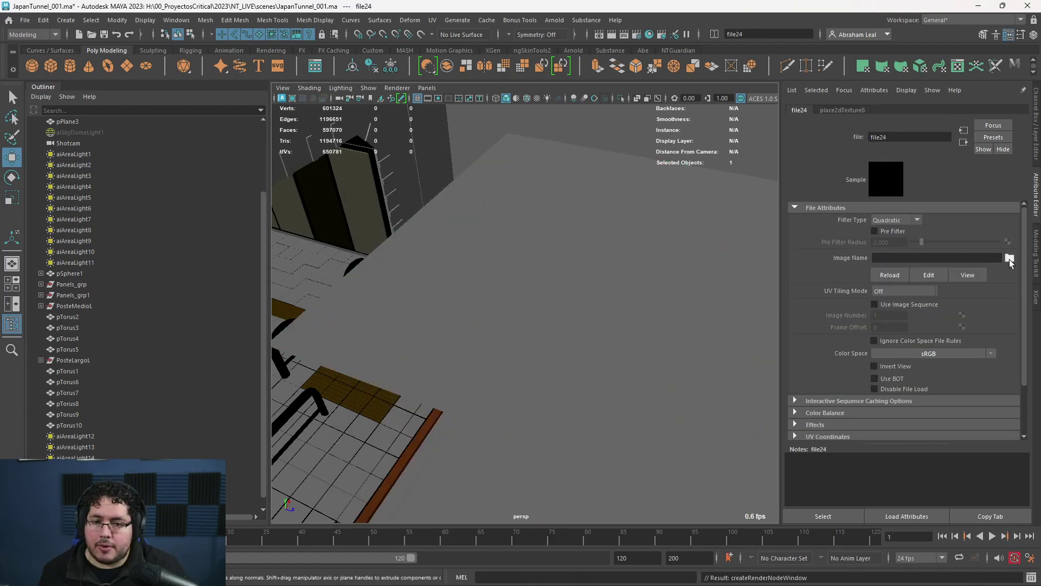
pyautogui.click(1010, 259)
pyautogui.scroll(-8, 299, 243)
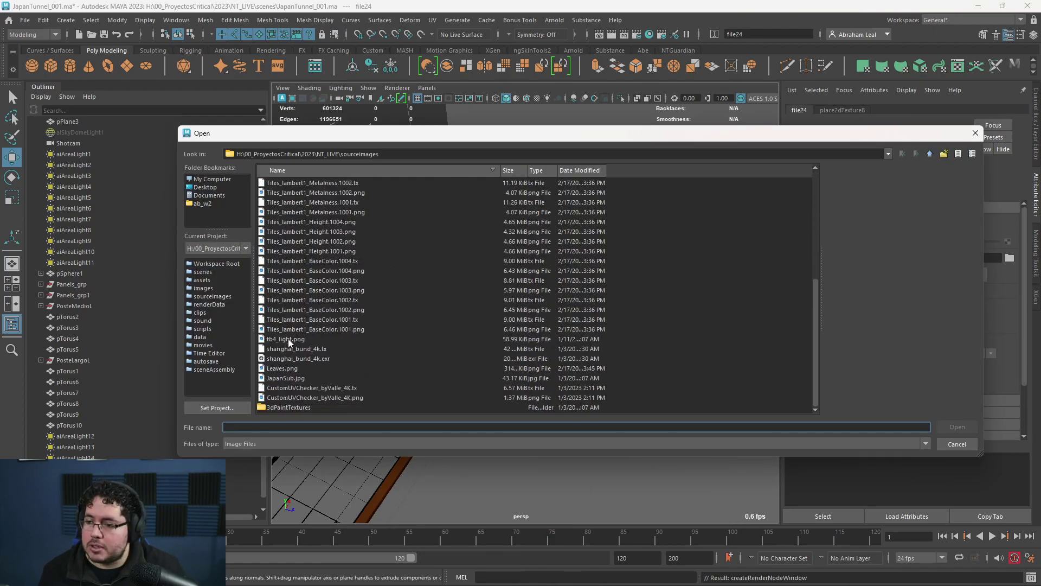
pyautogui.click(287, 368)
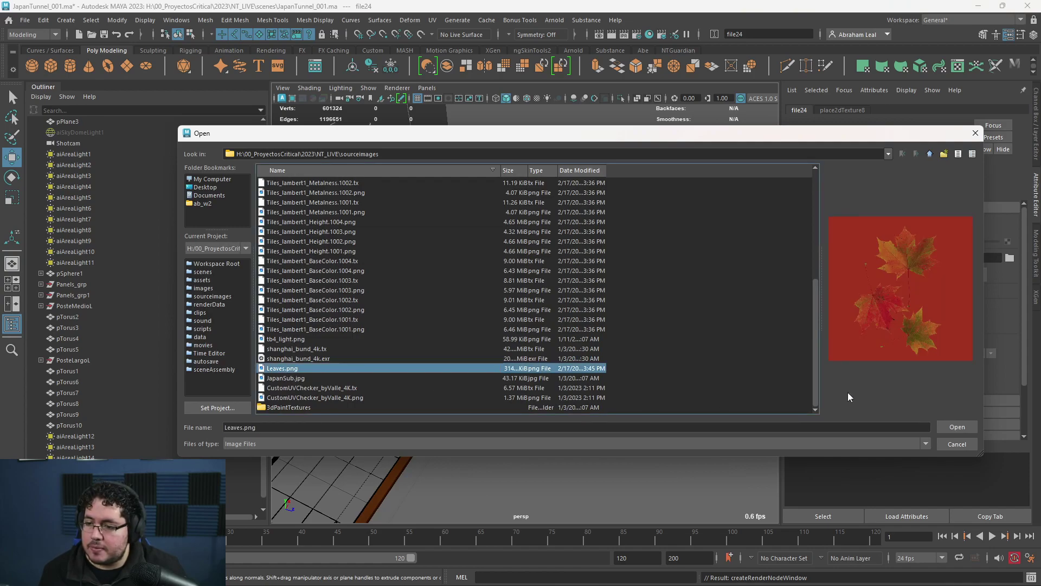
pyautogui.click(958, 427)
pyautogui.press('6')
pyautogui.keyDown('alt'); pyautogui.moveTo(613, 263); pyautogui.dragTo(536, 304); pyautogui.keyUp('alt')
pyautogui.scroll(3, 552, 293)
pyautogui.click(552, 296)
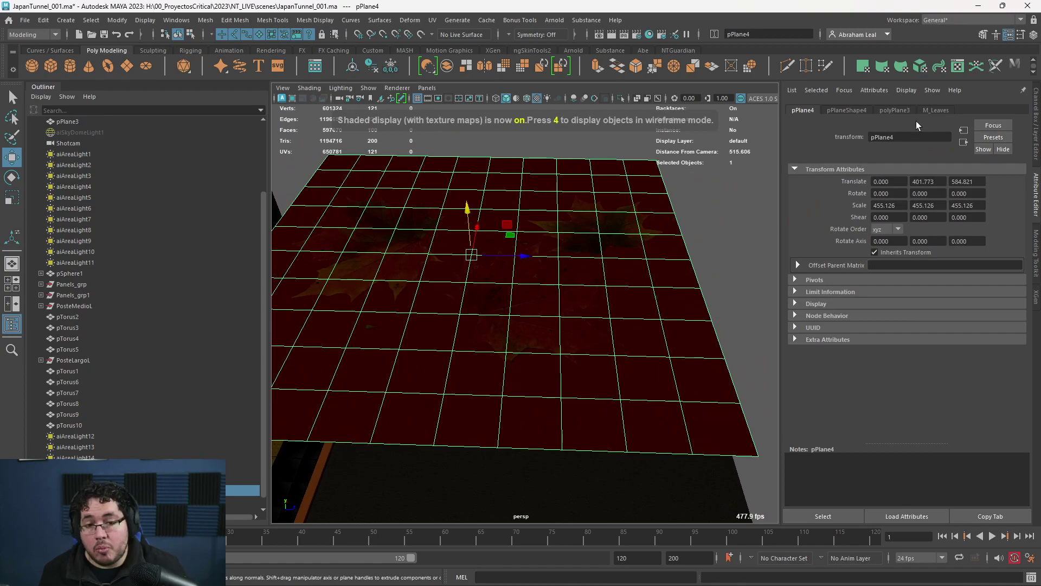
# Open the Hypershade and graph the node network of the M_Leaves material
pyautogui.click(929, 111)
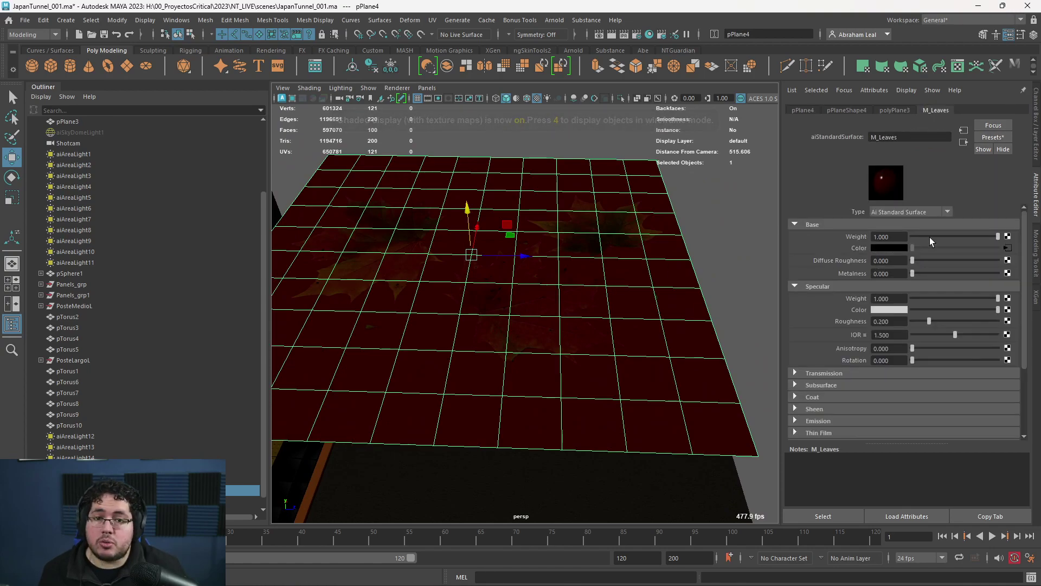
pyautogui.click(649, 33)
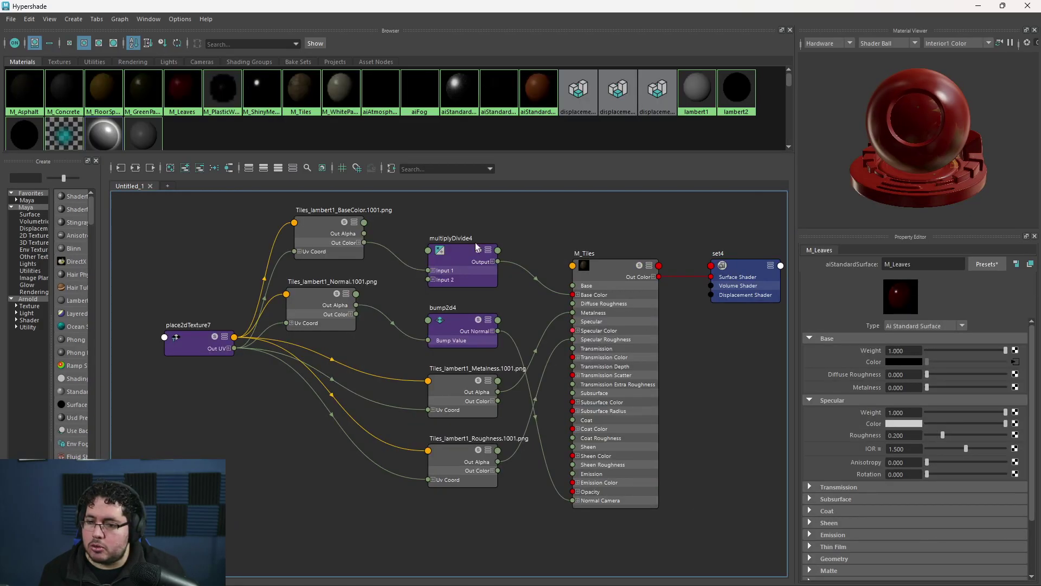
pyautogui.click(135, 171)
pyautogui.scroll(5, 403, 271)
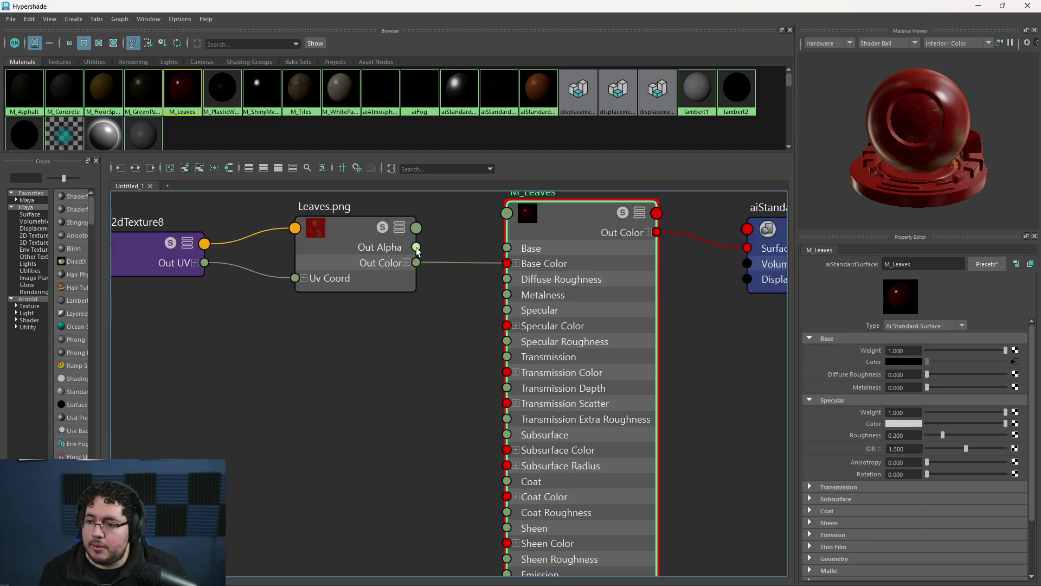
pyautogui.scroll(-3, 485, 497)
pyautogui.moveTo(484, 463); pyautogui.dragTo(464, 484)
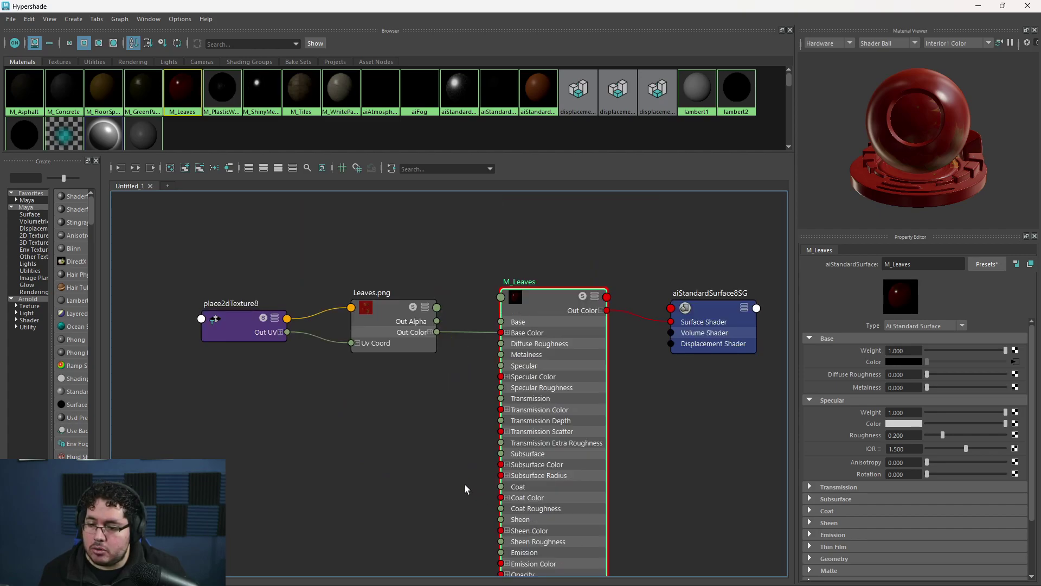
pyautogui.keyDown('alt'); pyautogui.moveTo(430, 474); pyautogui.dragTo(407, 387, button='middle'); pyautogui.keyUp('alt')
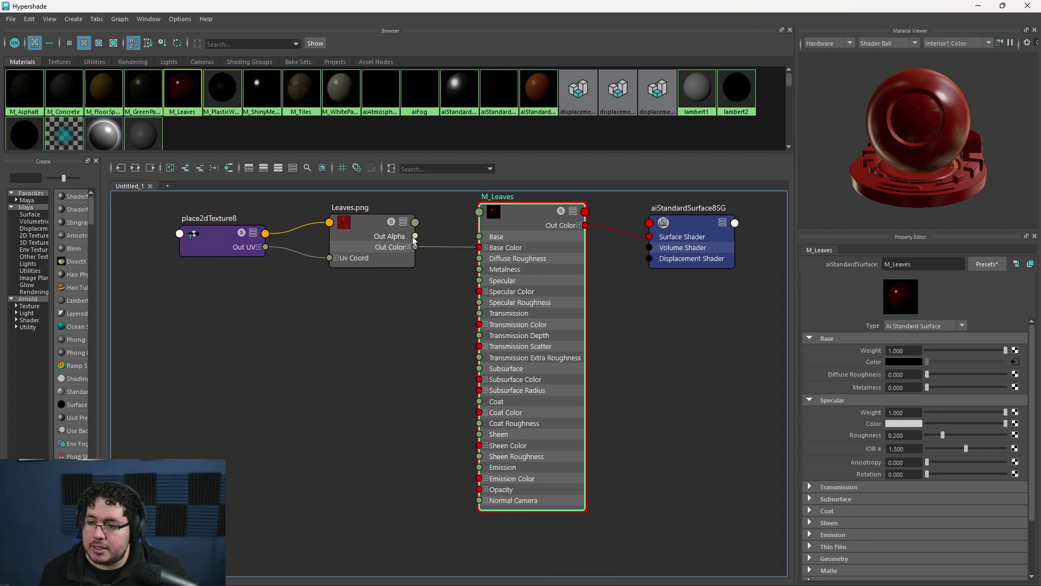
# Connect the Leaves.png Out Alpha to Opacity R, G and B of M_Leaves, and put the Hypershade away
pyautogui.moveTo(415, 236); pyautogui.dragTo(479, 489)
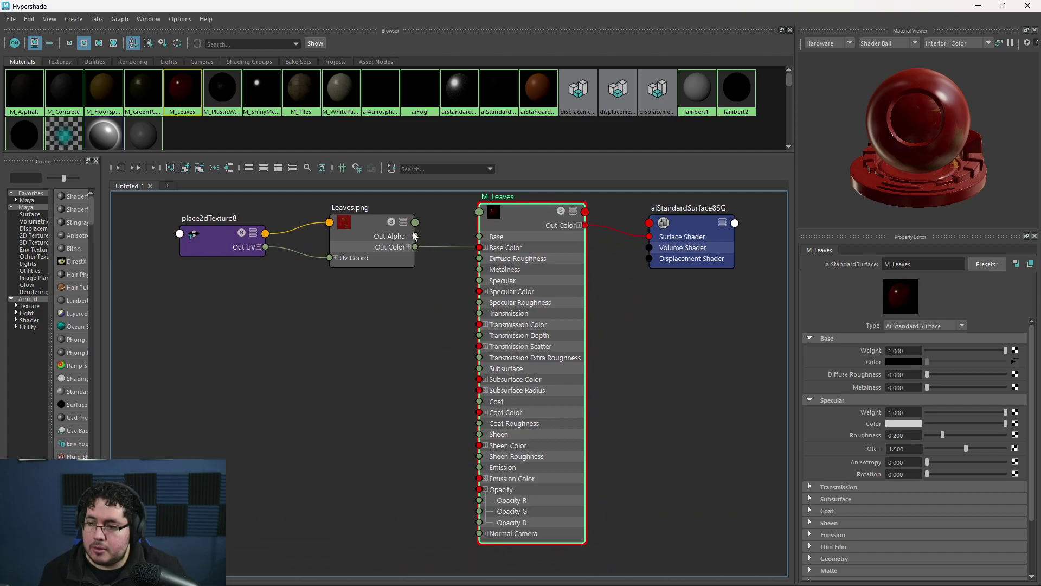
pyautogui.moveTo(415, 236); pyautogui.dragTo(479, 500)
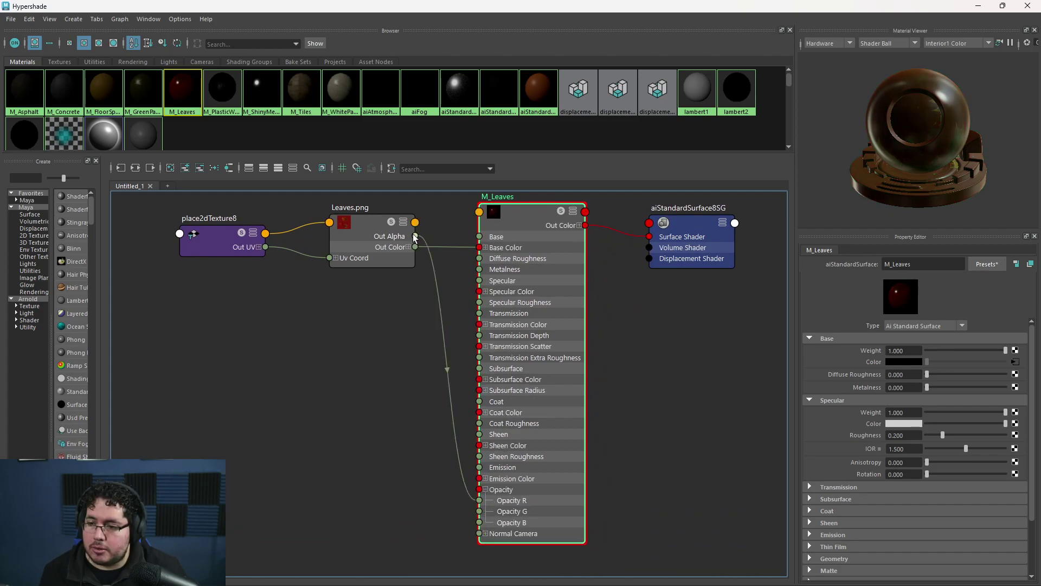
pyautogui.moveTo(416, 237); pyautogui.dragTo(479, 511)
pyautogui.moveTo(416, 236); pyautogui.dragTo(480, 523)
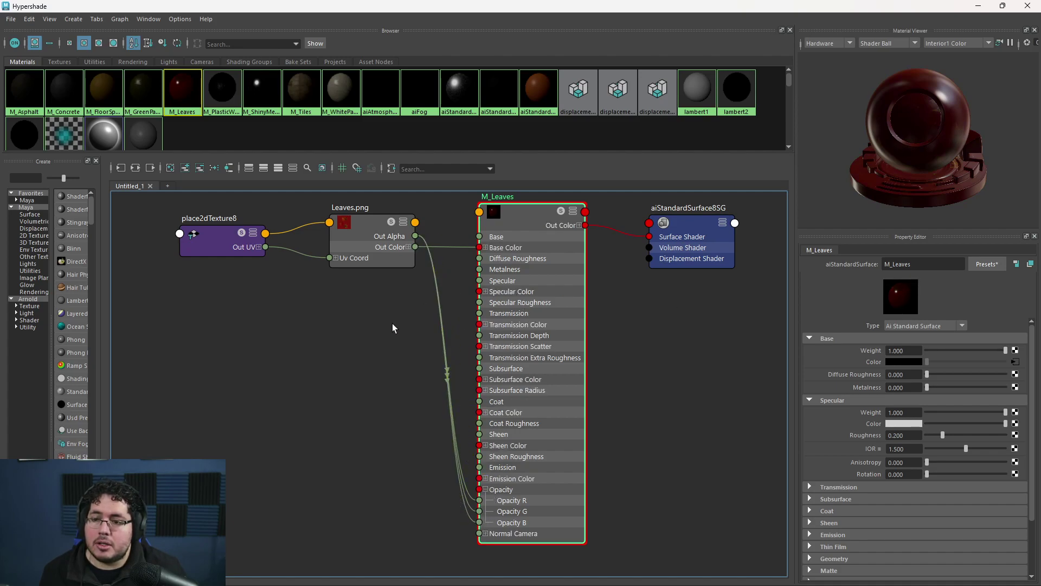
pyautogui.scroll(3, 445, 399)
pyautogui.keyDown('alt'); pyautogui.moveTo(551, 234); pyautogui.dragTo(537, 338, button='middle'); pyautogui.keyUp('alt')
pyautogui.click(974, 5)
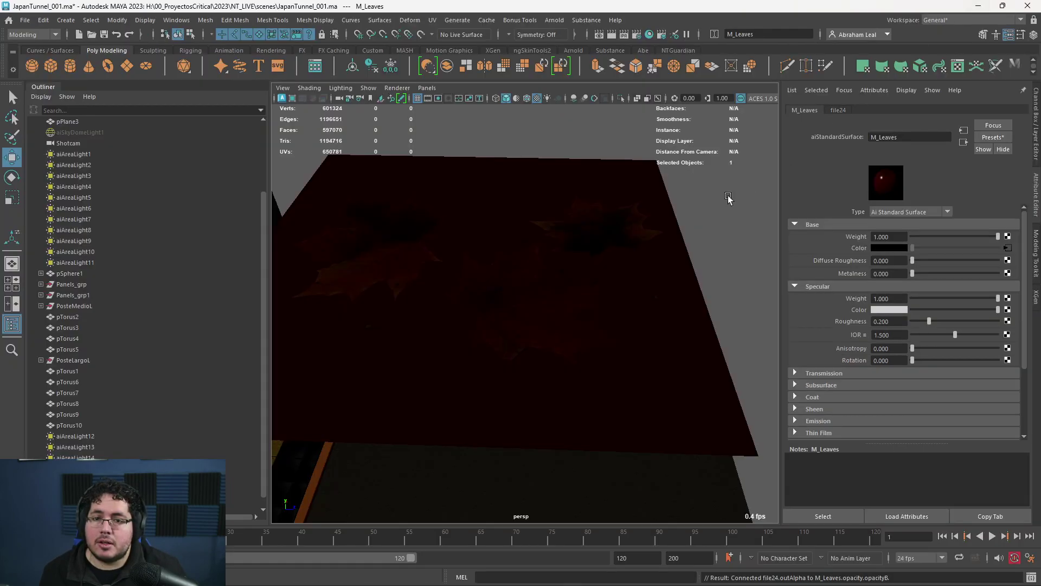
# Scale down the leaves plane and place it tilted in front of the tunnel entrance
pyautogui.keyDown('alt'); pyautogui.moveTo(727, 200); pyautogui.dragTo(565, 267); pyautogui.keyUp('alt')
pyautogui.click(541, 263)
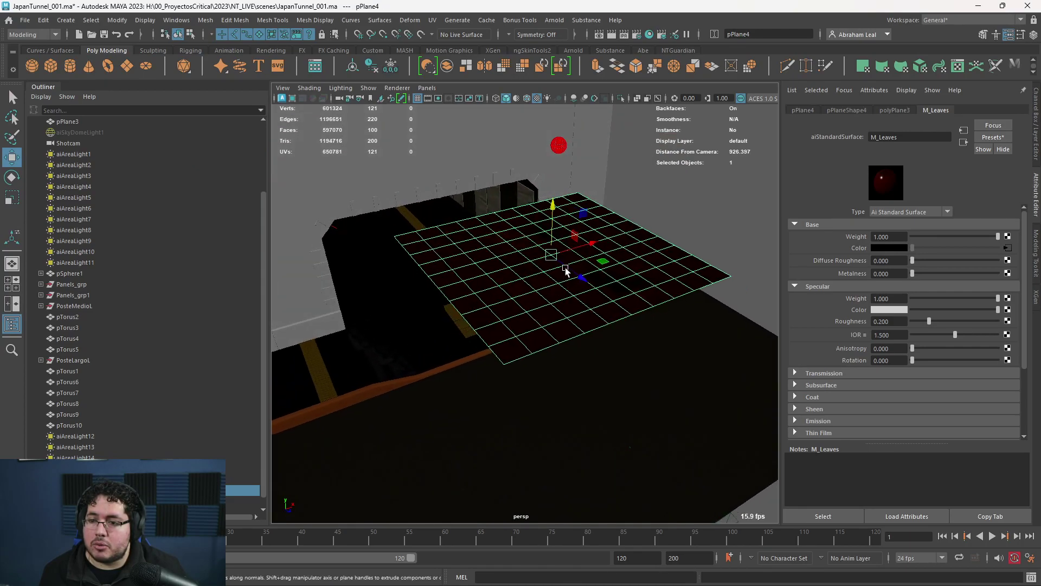
pyautogui.moveTo(553, 216); pyautogui.dragTo(490, 353)
pyautogui.press('r')
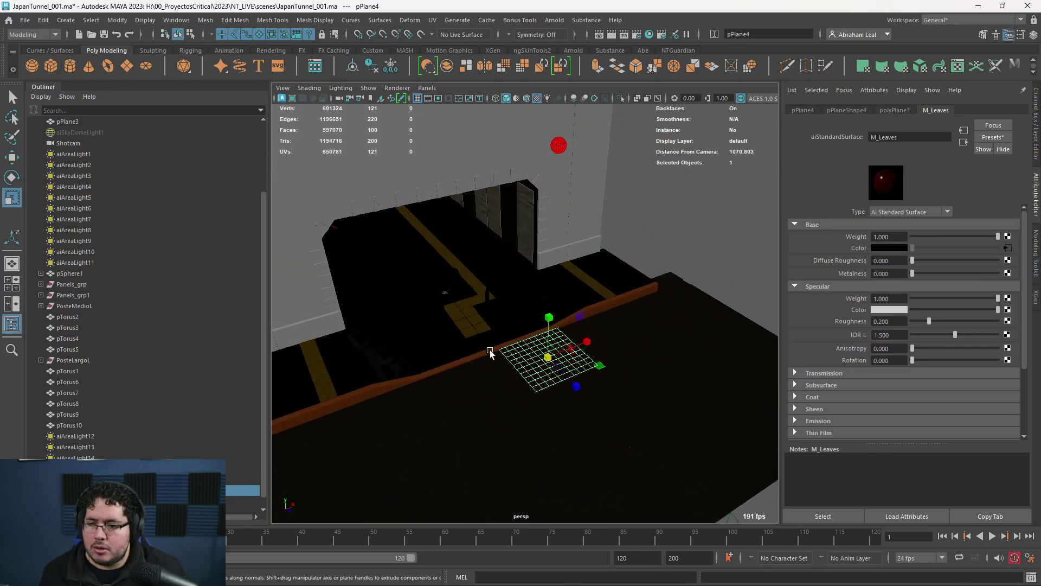
pyautogui.press('w')
pyautogui.keyDown('alt'); pyautogui.moveTo(602, 375); pyautogui.dragTo(618, 314); pyautogui.keyUp('alt')
pyautogui.moveTo(646, 368); pyautogui.dragTo(514, 321)
pyautogui.press('e')
pyautogui.moveTo(509, 286); pyautogui.dragTo(522, 306)
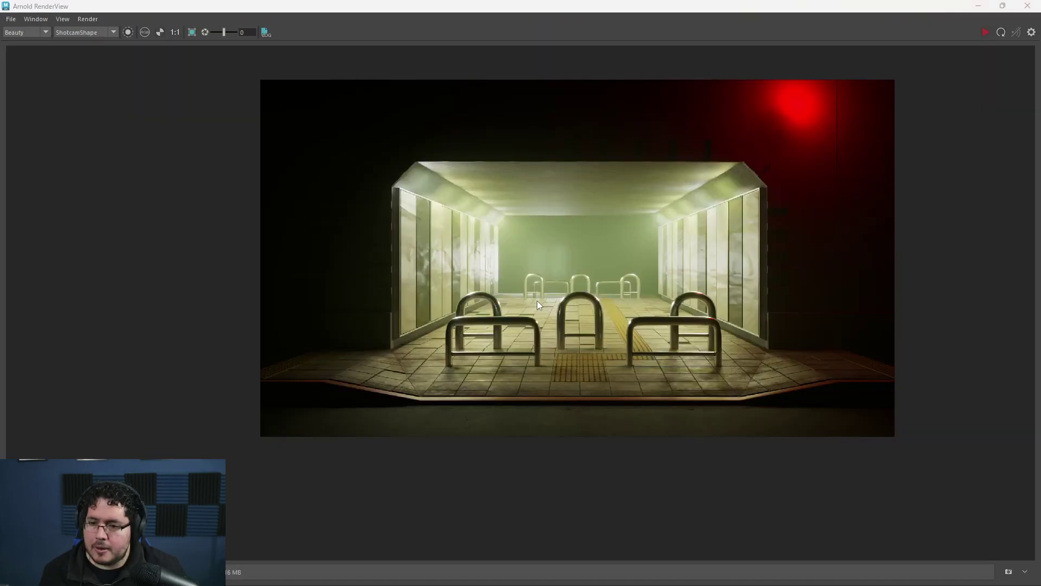
# Render the shot camera view in the Arnold RenderView to check the leaves plane, stopping and minimizing it when done
pyautogui.click(982, 33)
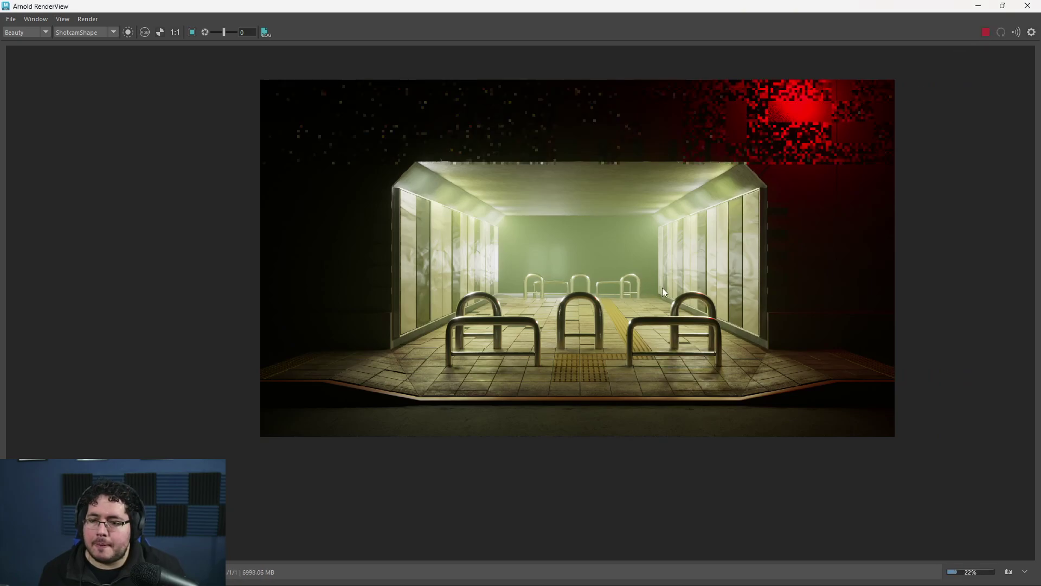
pyautogui.scroll(5, 584, 345)
pyautogui.scroll(-2, 584, 345)
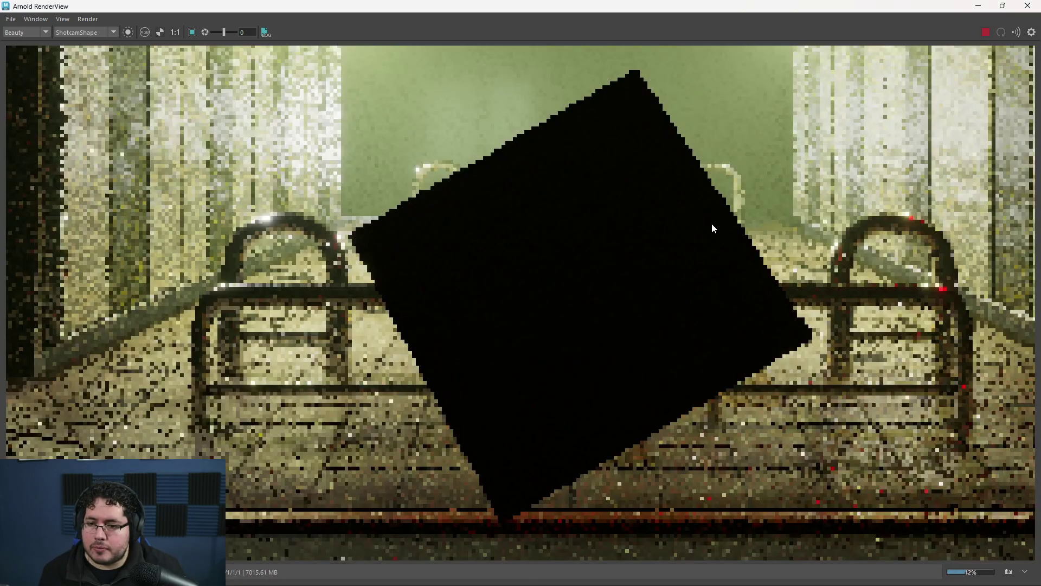
pyautogui.click(985, 31)
pyautogui.click(979, 5)
# Switch to Photoshop and examine the leaves document's layers and channels, including Alpha 1, against the Maya setup
pyautogui.hotkey('alt', 'Tab')
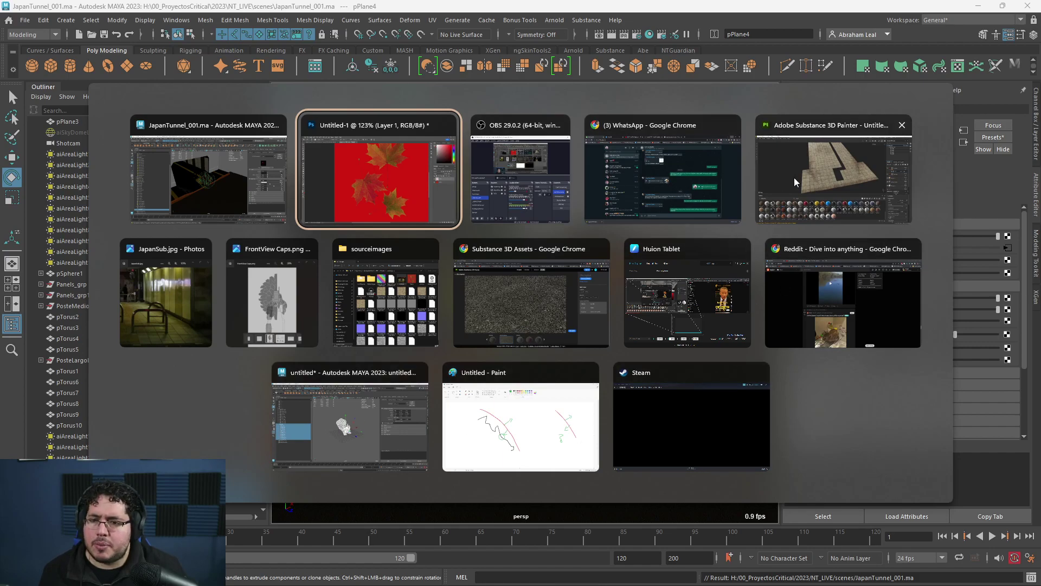
pyautogui.click(332, 190)
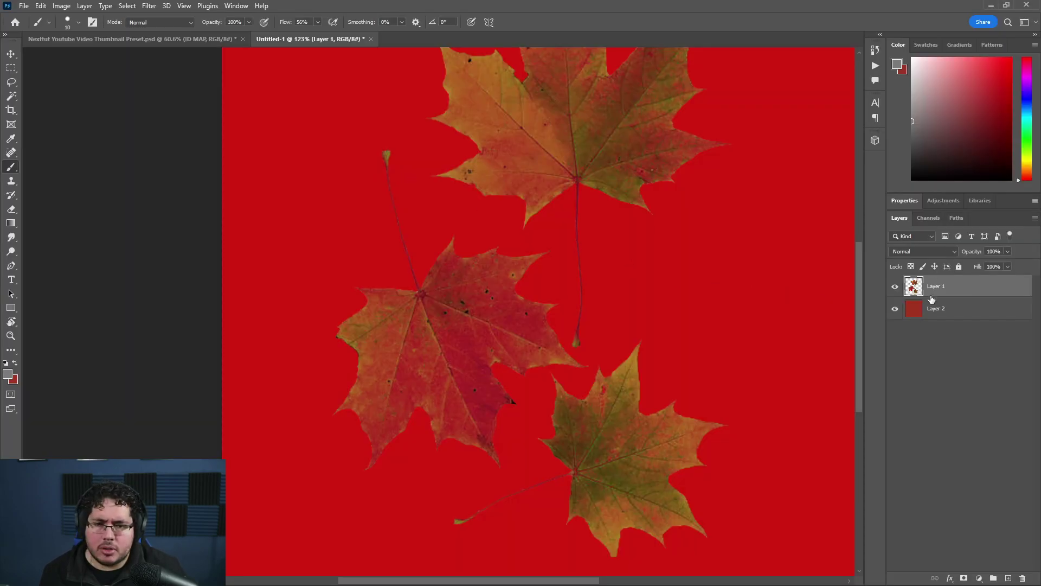
pyautogui.click(930, 219)
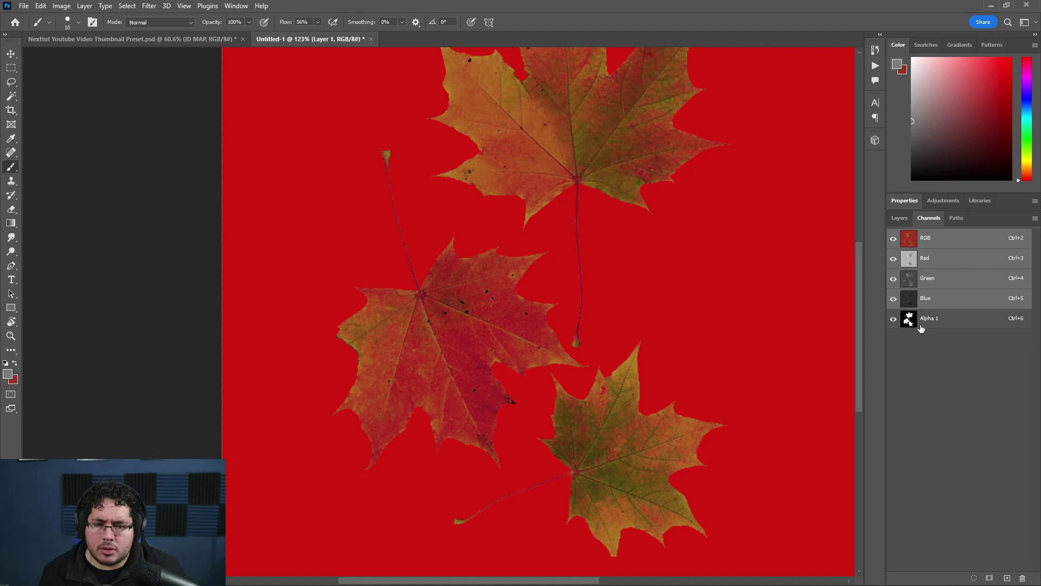
pyautogui.click(899, 219)
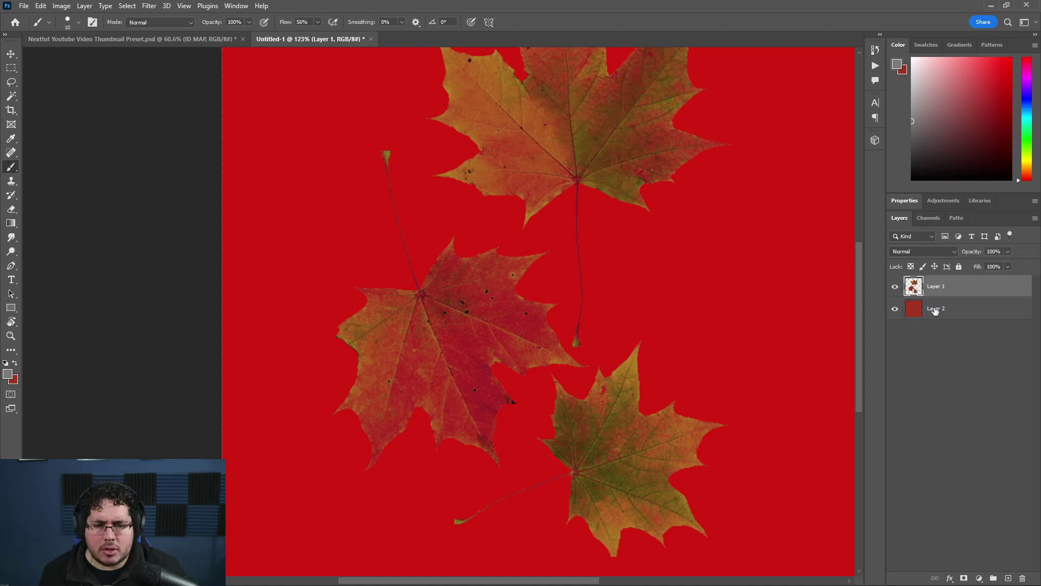
pyautogui.click(923, 223)
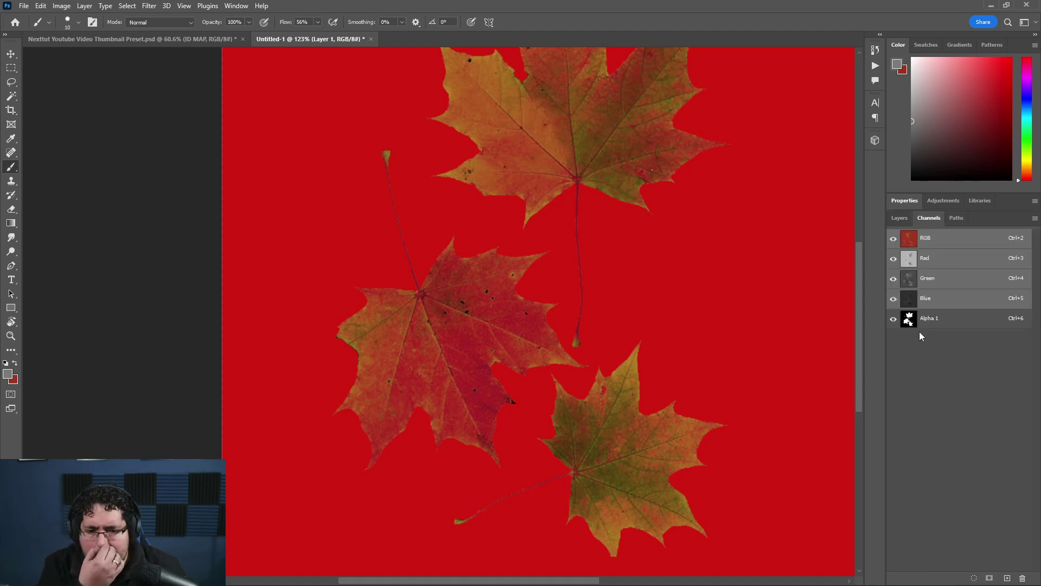
pyautogui.click(899, 218)
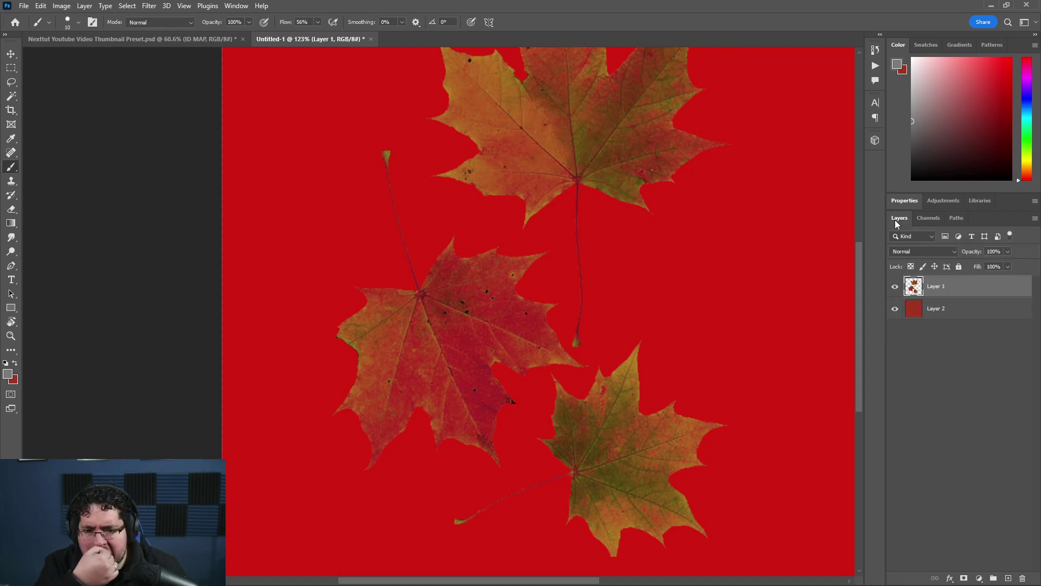
pyautogui.hotkey('alt', 'Tab')
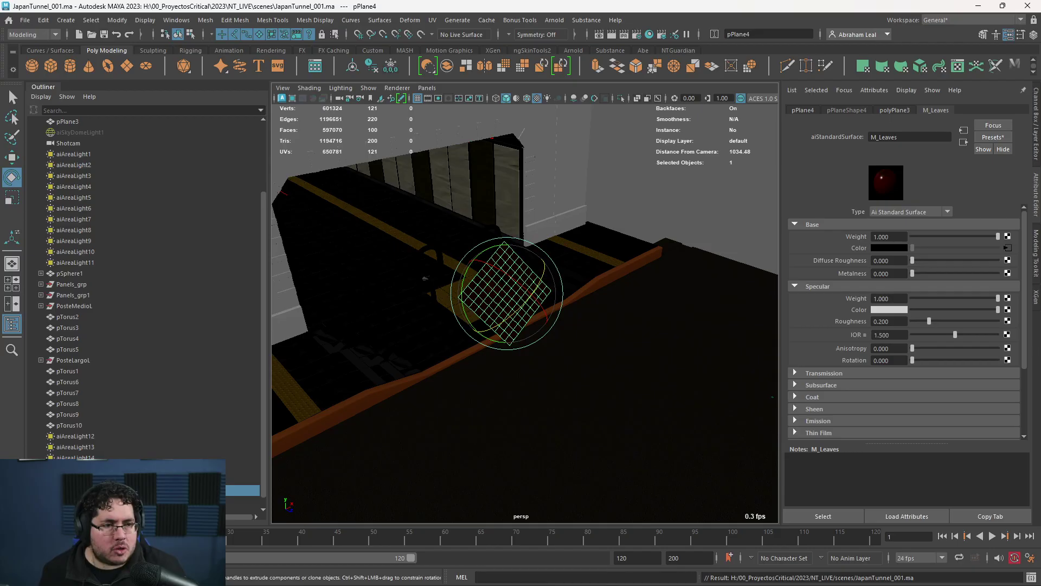
pyautogui.hotkey('alt', 'Tab')
pyautogui.hotkey('alt', 'Tab')
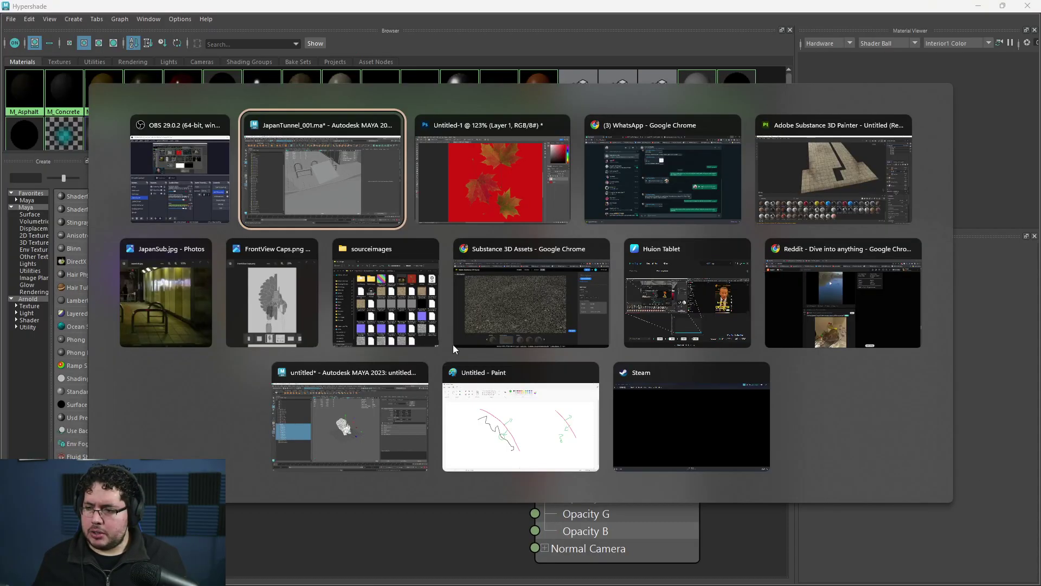
pyautogui.hotkey('alt', 'Tab')
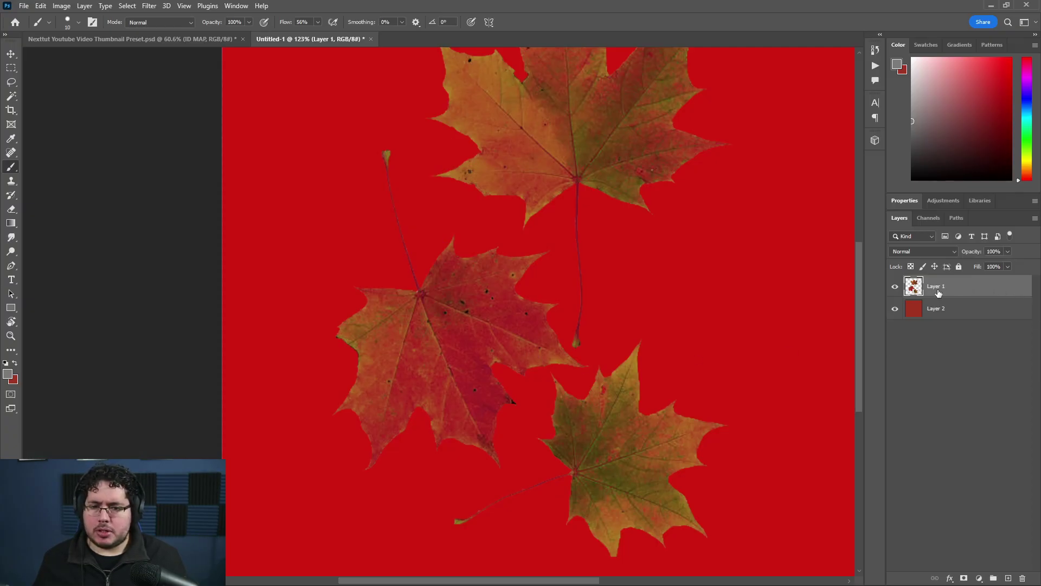
# Fill Layer 2 with black and the leaf shapes on Layer 1 with white
pyautogui.click(941, 310)
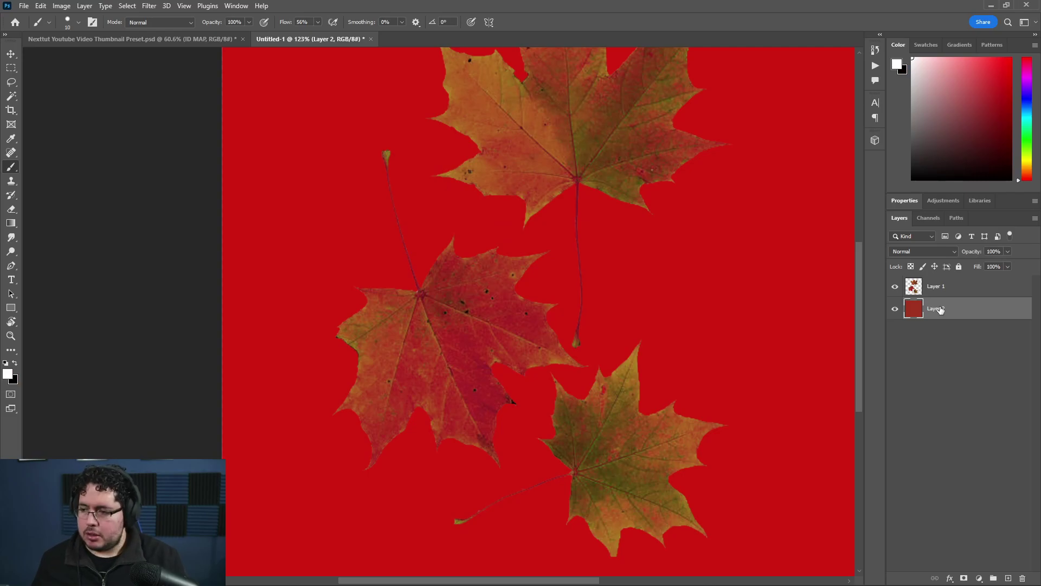
pyautogui.hotkey('ctrl', 'BackSpace')
pyautogui.click(964, 293)
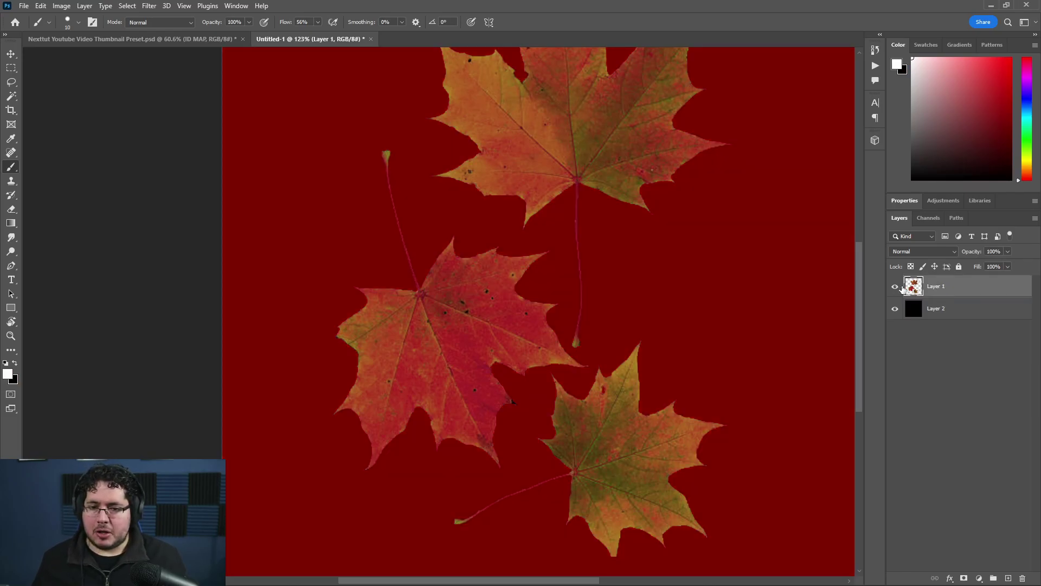
pyautogui.keyDown('ctrl'); pyautogui.click(914, 287); pyautogui.keyUp('ctrl')
pyautogui.press('x')
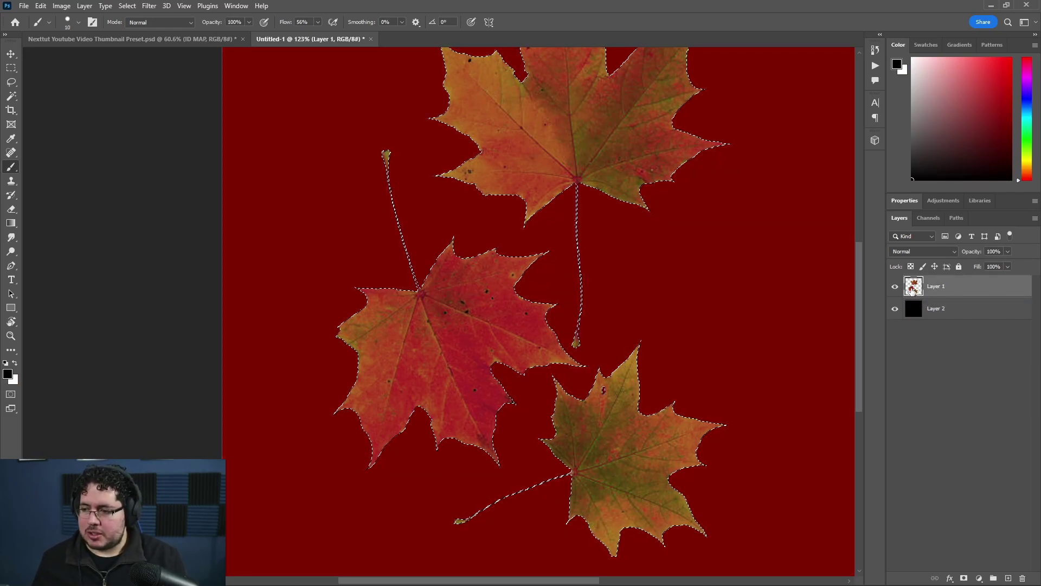
pyautogui.hotkey('alt', 'BackSpace')
pyautogui.press('x')
# Select Layer 2 and hide the Alpha 1 channel so only the RGB channels are displayed
pyautogui.click(936, 314)
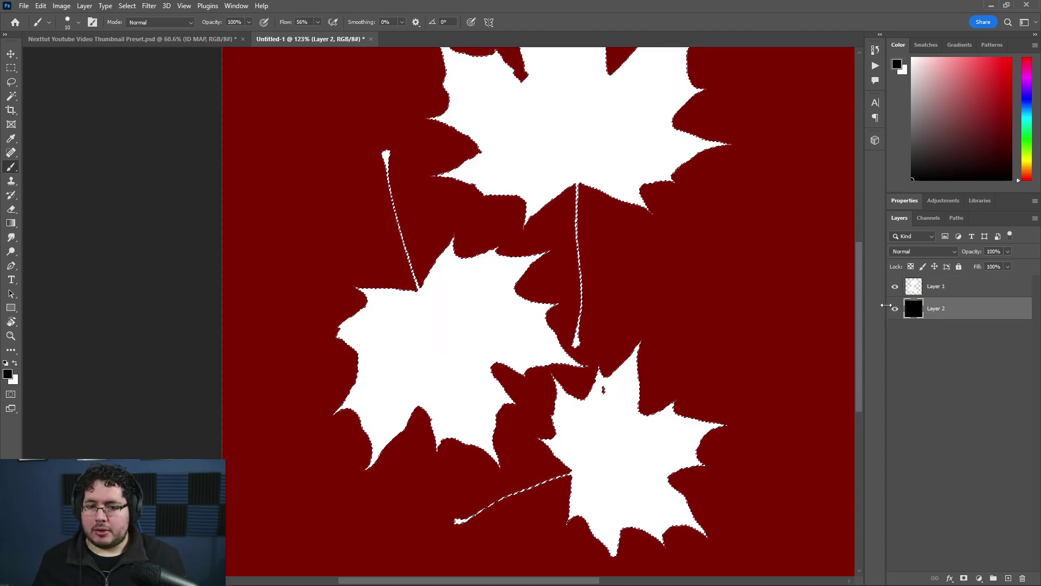
pyautogui.click(929, 217)
pyautogui.click(893, 318)
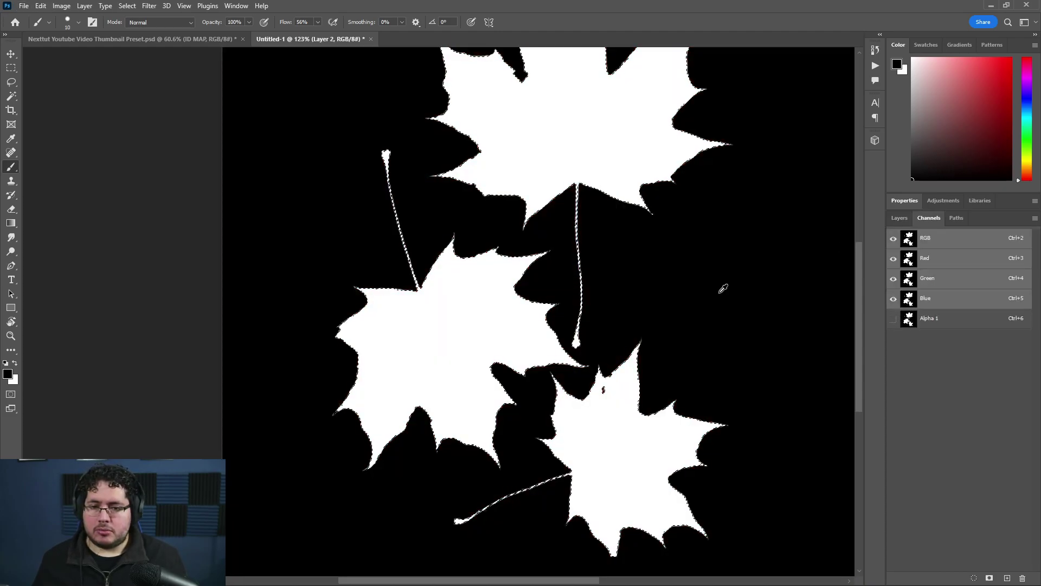
pyautogui.hotkey('ctrl', '0')
pyautogui.hotkey('ctrl', 's')
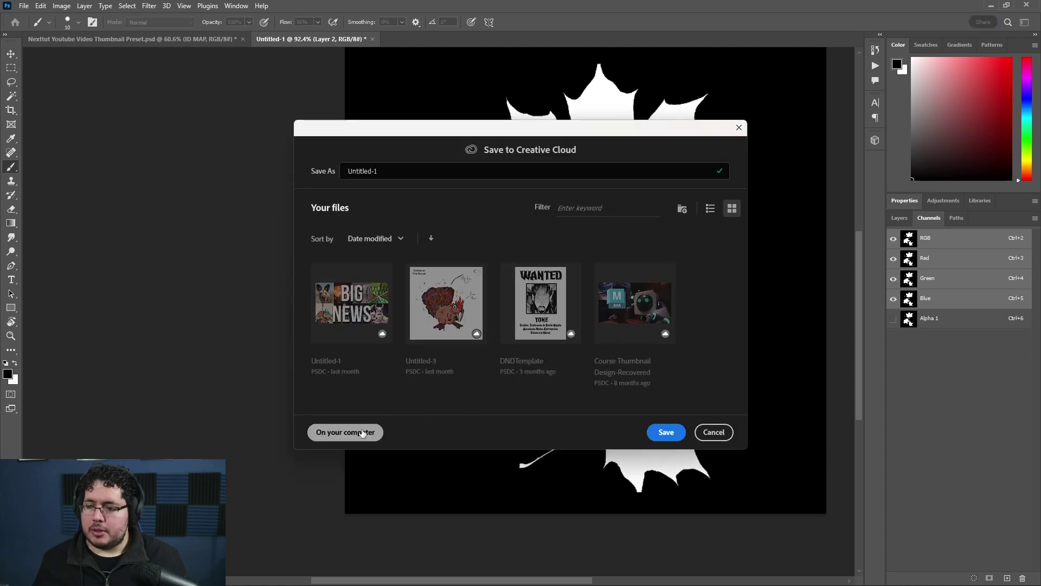
pyautogui.click(738, 127)
pyautogui.keyDown('alt'); pyautogui.scroll(5, 597, 171); pyautogui.keyUp('alt')
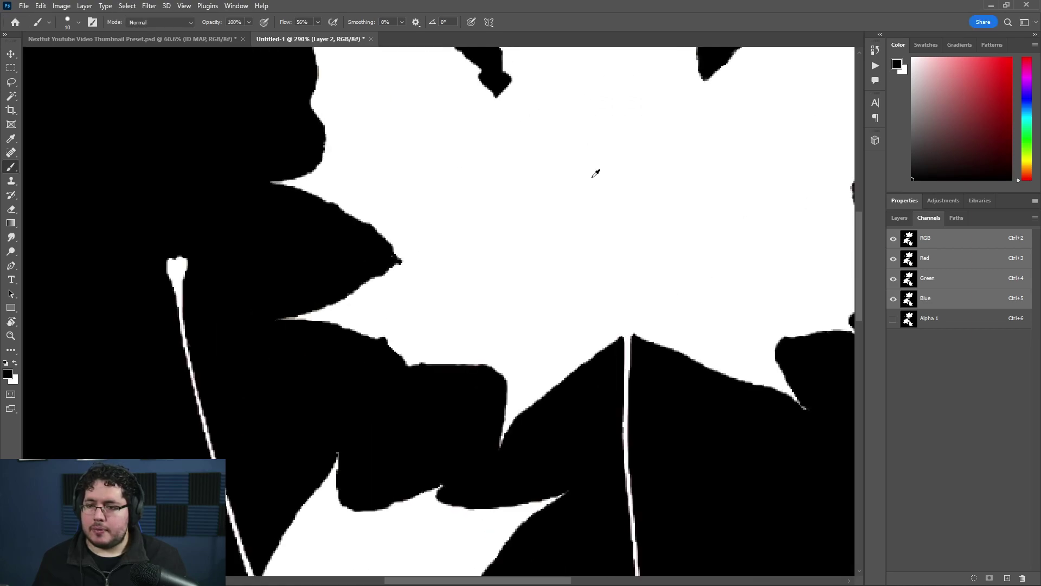
pyautogui.keyDown('alt'); pyautogui.scroll(-5, 595, 174); pyautogui.keyUp('alt')
# Save a copy of the black-and-white leaf mask to the computer as the PNG Leaves_alpha in the sourceimages folder
pyautogui.hotkey('ctrl', 's')
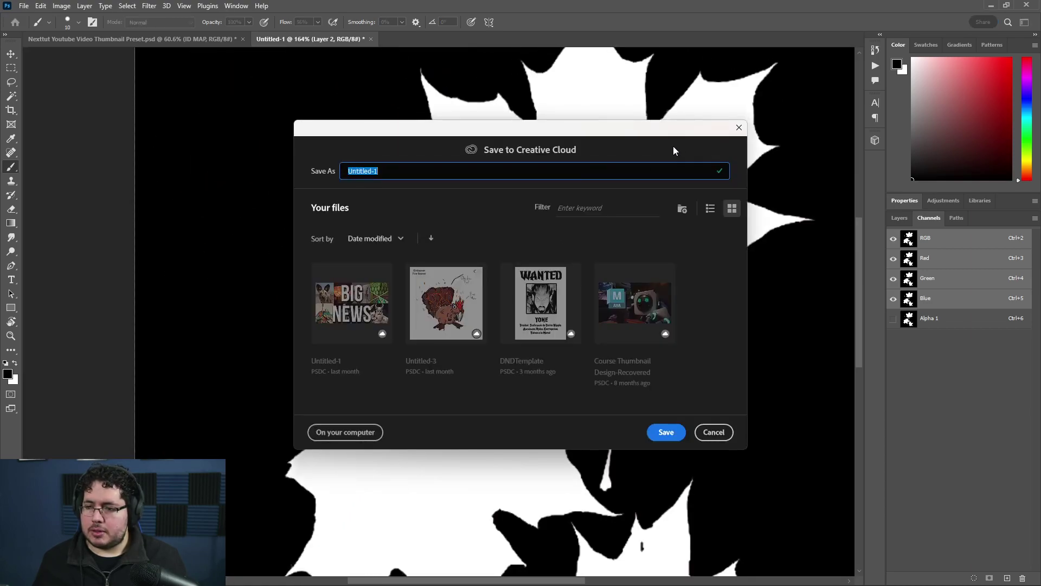
pyautogui.click(358, 432)
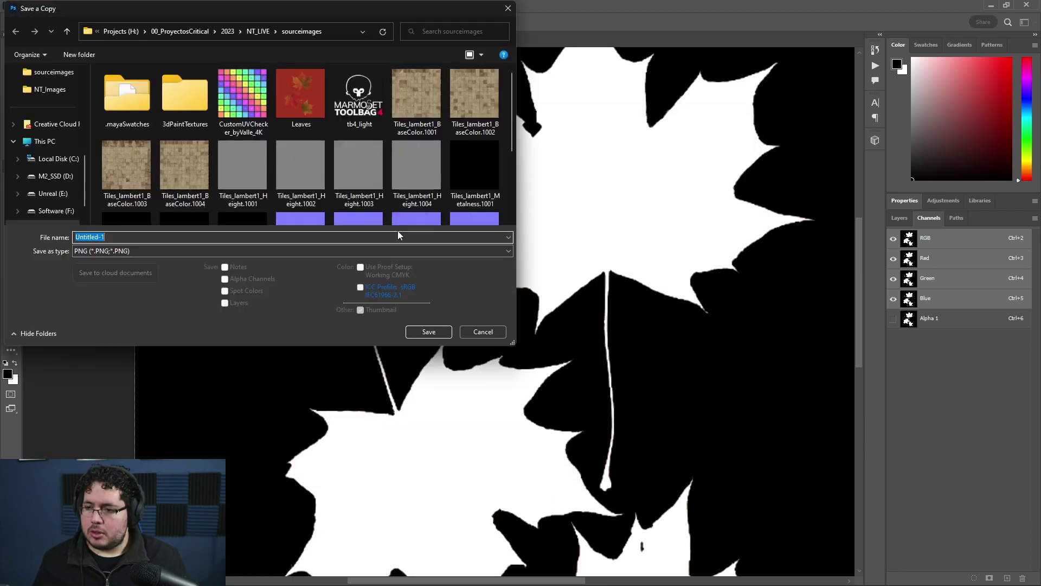
pyautogui.click(300, 98)
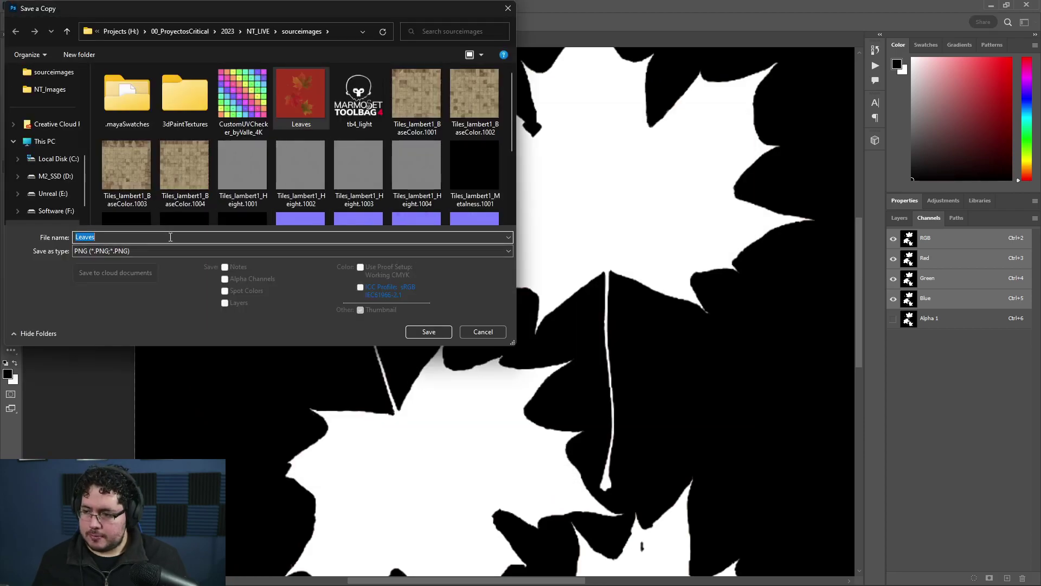
pyautogui.write('?alpha')
pyautogui.press('Return')
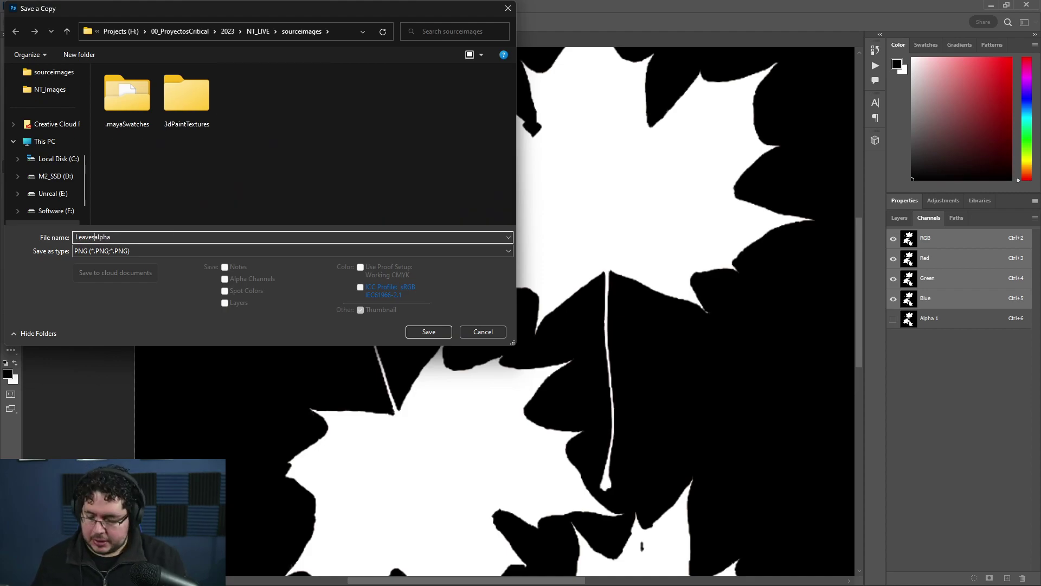
pyautogui.write('_')
pyautogui.press('Return')
pyautogui.click(578, 174)
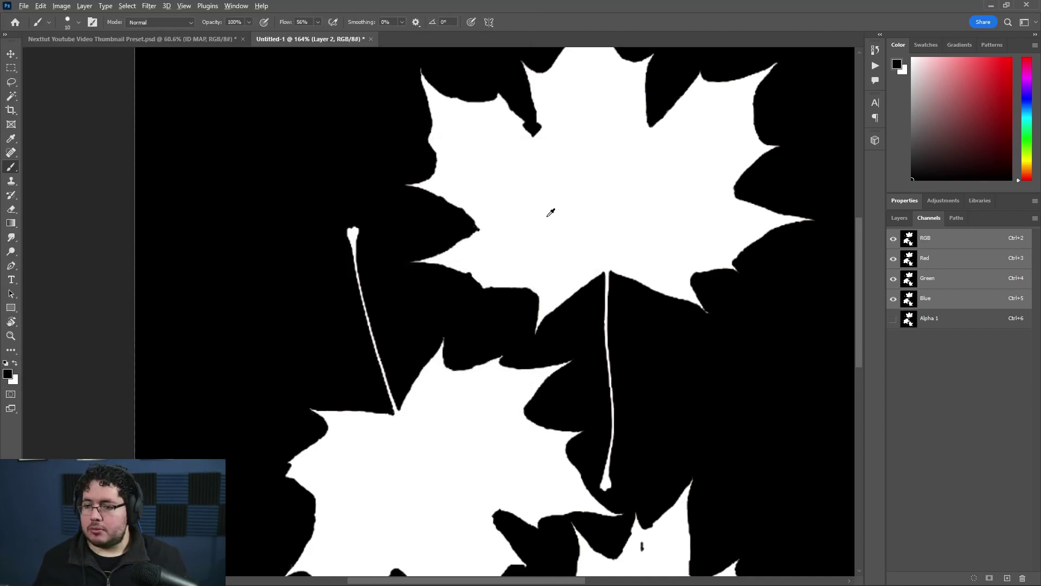
# Switch to Maya's Hypershade and create a file texture node below the Leaves.png node
pyautogui.hotkey('alt', 'Tab')
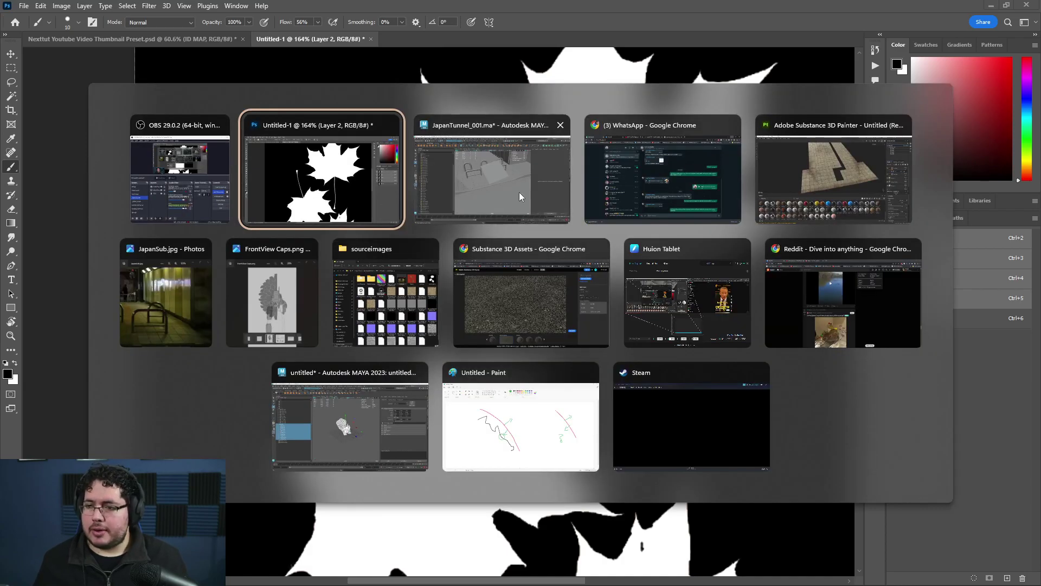
pyautogui.click(519, 192)
pyautogui.press('Tab')
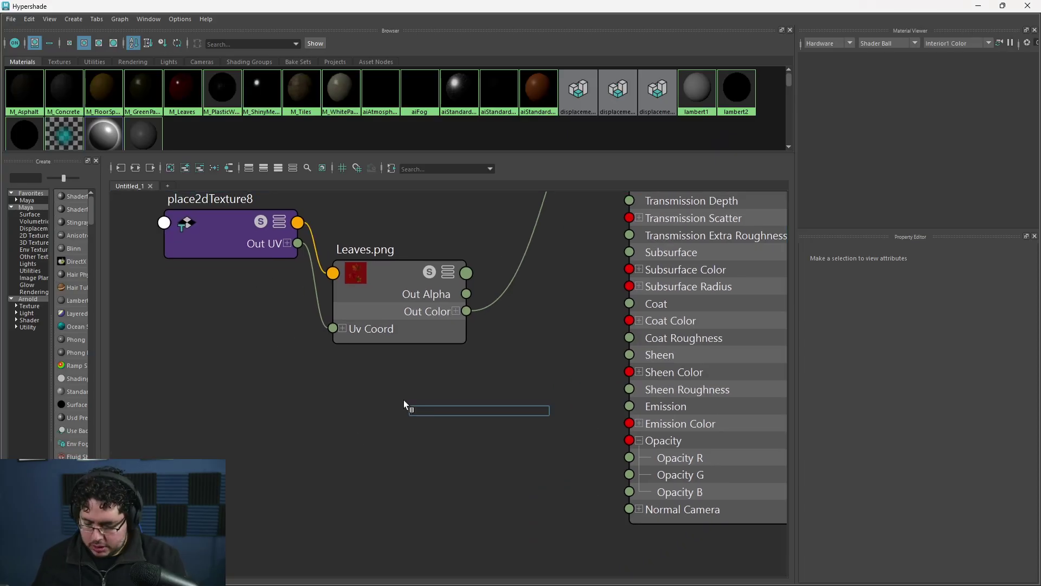
pyautogui.write('ima')
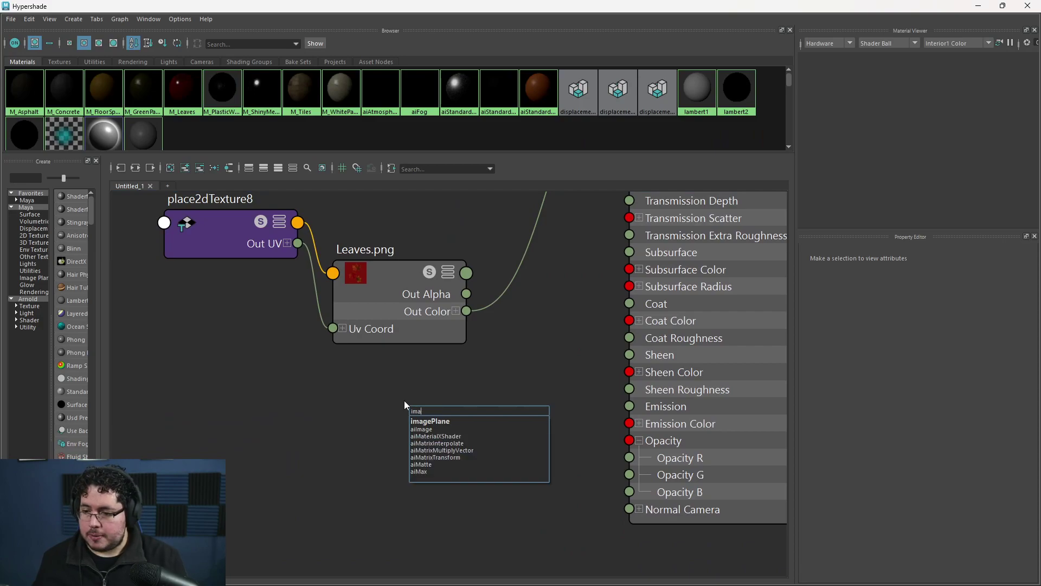
pyautogui.press('BackSpace')
pyautogui.press('BackSpace')
pyautogui.press('BackSpace')
pyautogui.write('file')
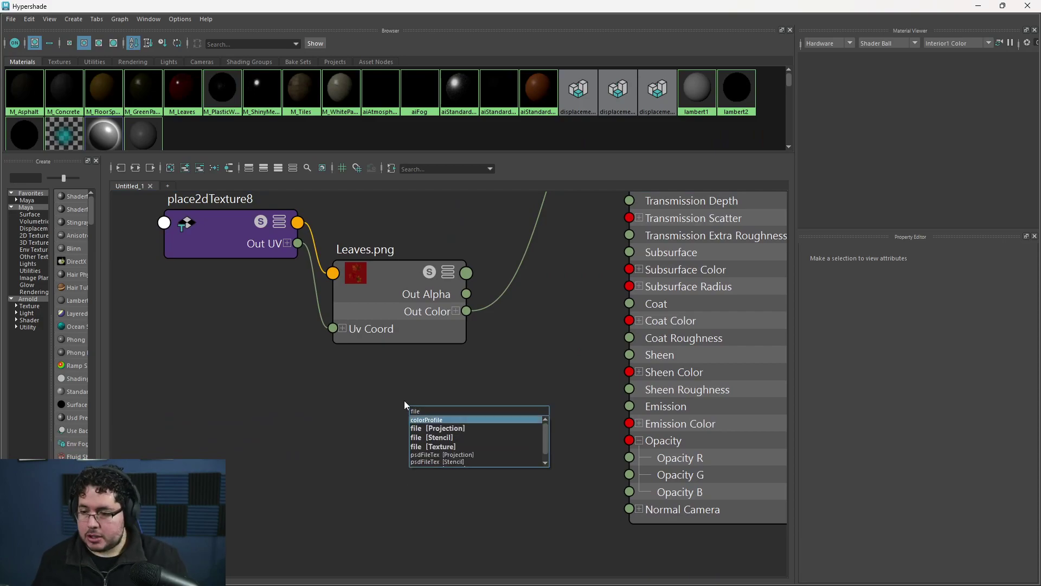
pyautogui.press('Down')
pyautogui.press('Down')
pyautogui.press('Down')
pyautogui.press('Return')
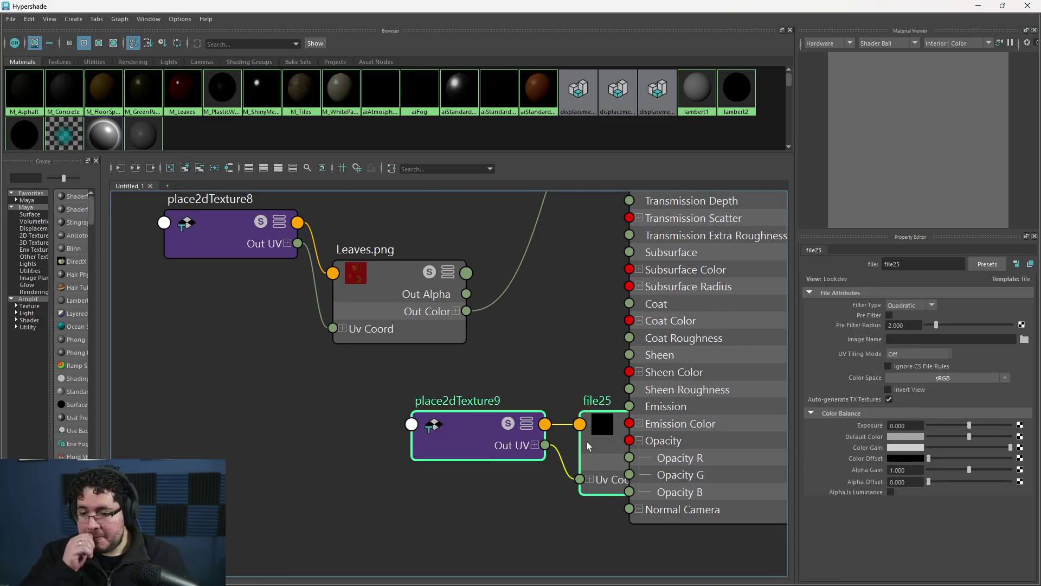
# Load Leaves_alpha.png into the new file node and connect its Out Color to the Opacity input of M_Leaves
pyautogui.click(1025, 339)
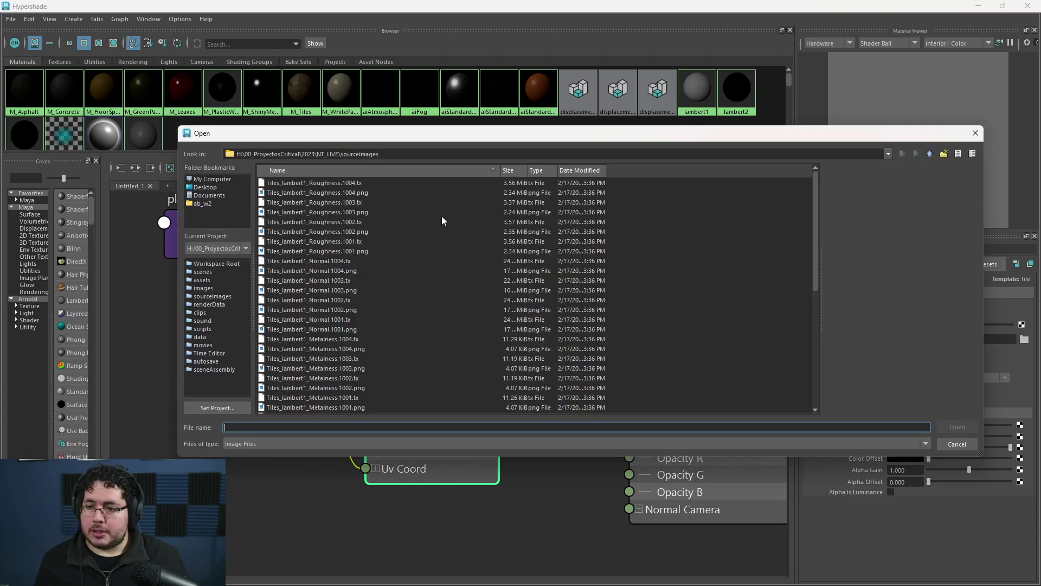
pyautogui.scroll(-5, 380, 271)
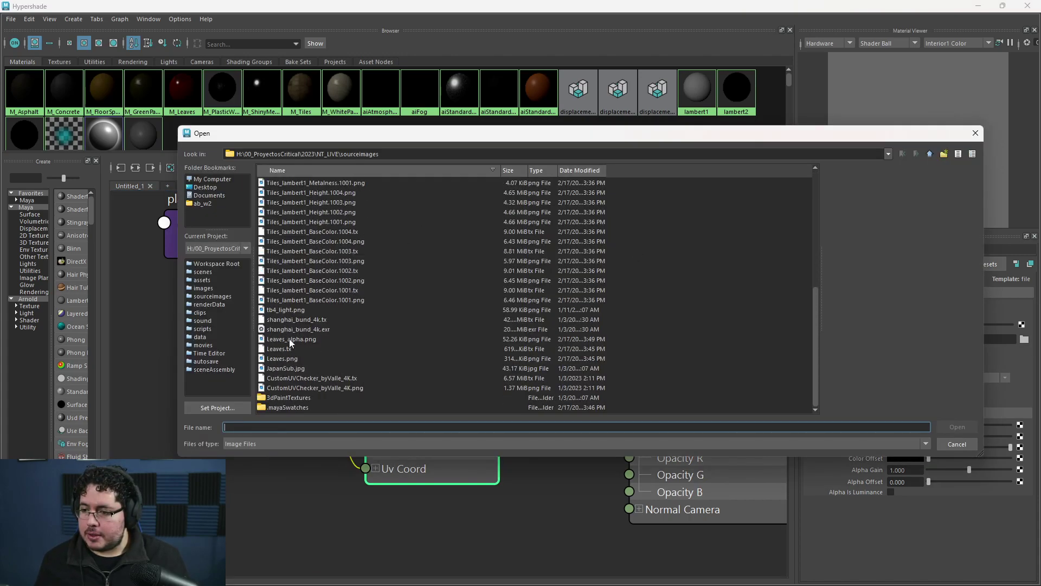
pyautogui.click(288, 338)
pyautogui.click(956, 427)
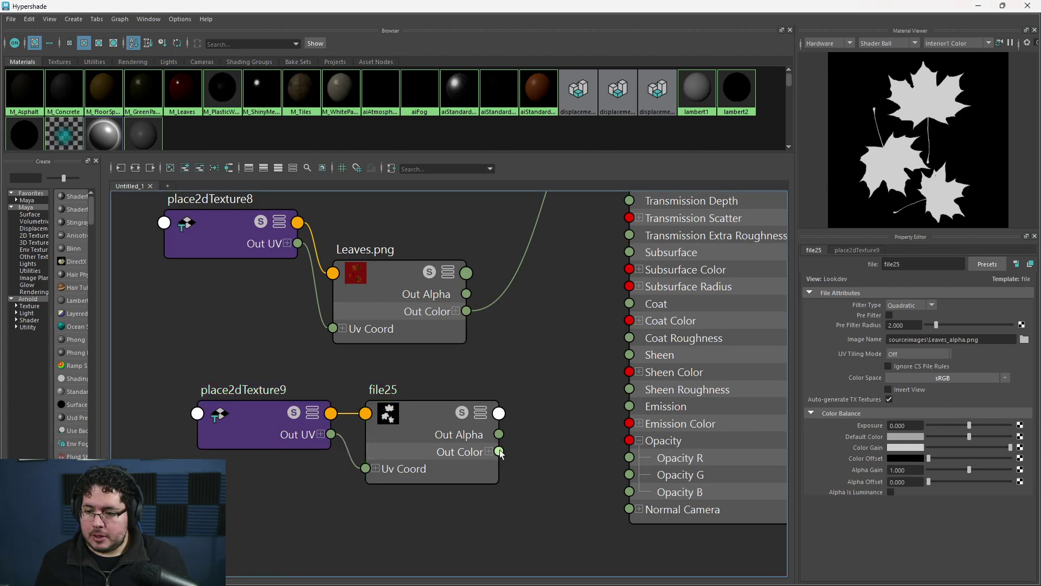
pyautogui.moveTo(593, 435); pyautogui.dragTo(640, 443)
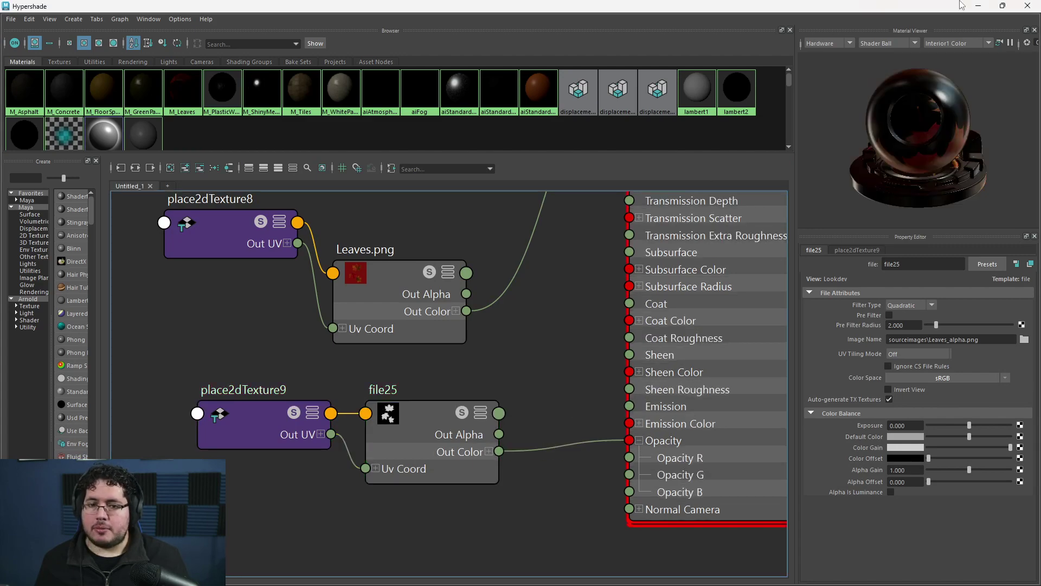
# Render the shot camera in the Arnold RenderView to check the leaf cutouts, stopping and minimizing it when done
pyautogui.click(981, 7)
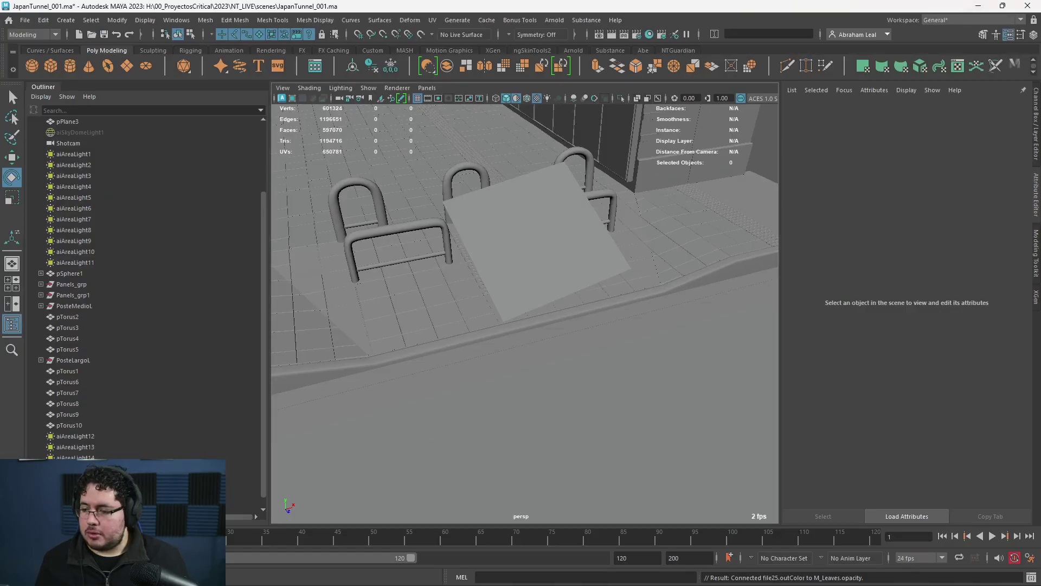
pyautogui.hotkey('alt', 'Tab')
pyautogui.click(985, 32)
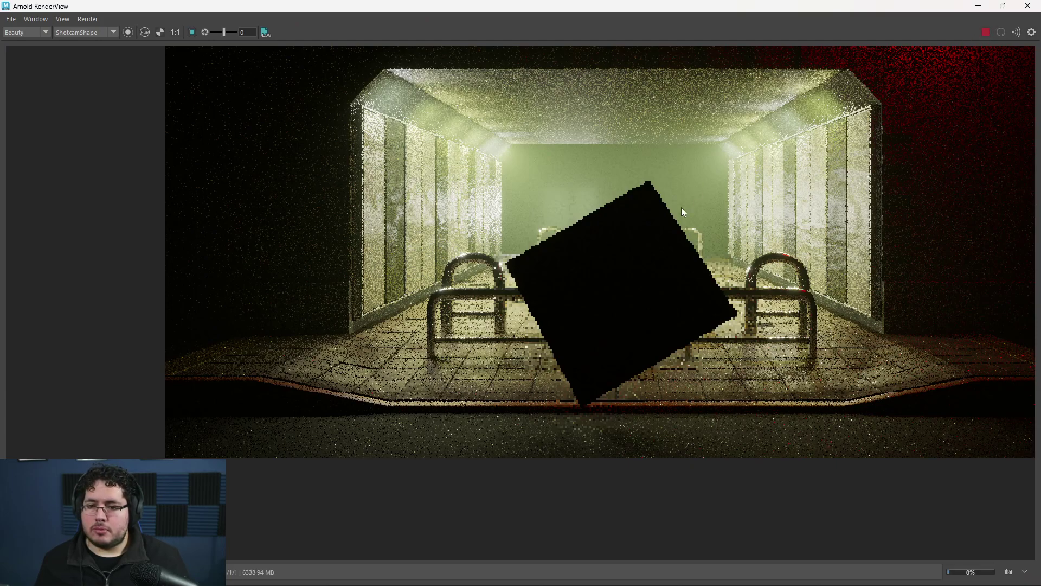
pyautogui.scroll(3, 653, 241)
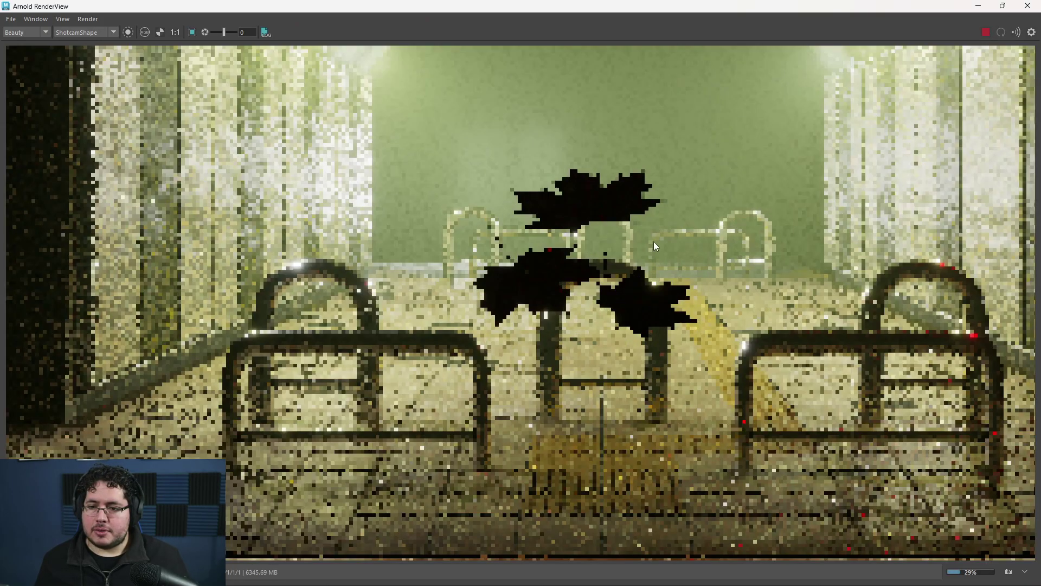
pyautogui.click(985, 32)
pyautogui.click(978, 6)
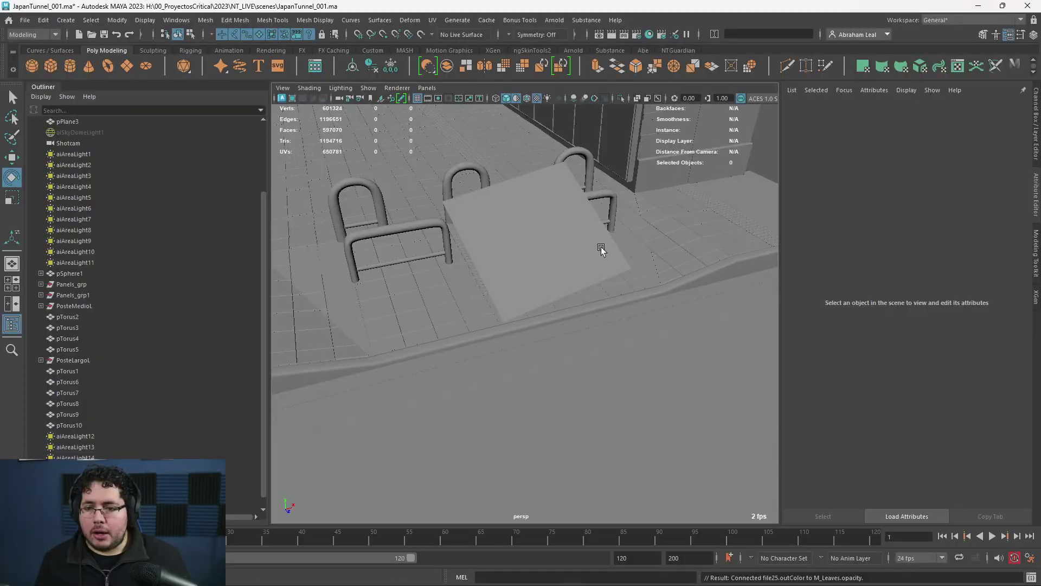
# Select the leaves plane and set its Rotate X, Y and Z to 0
pyautogui.click(601, 249)
pyautogui.keyDown('alt'); pyautogui.moveTo(525, 288); pyautogui.dragTo(611, 256); pyautogui.keyUp('alt')
pyautogui.hotkey('ctrl', 'a')
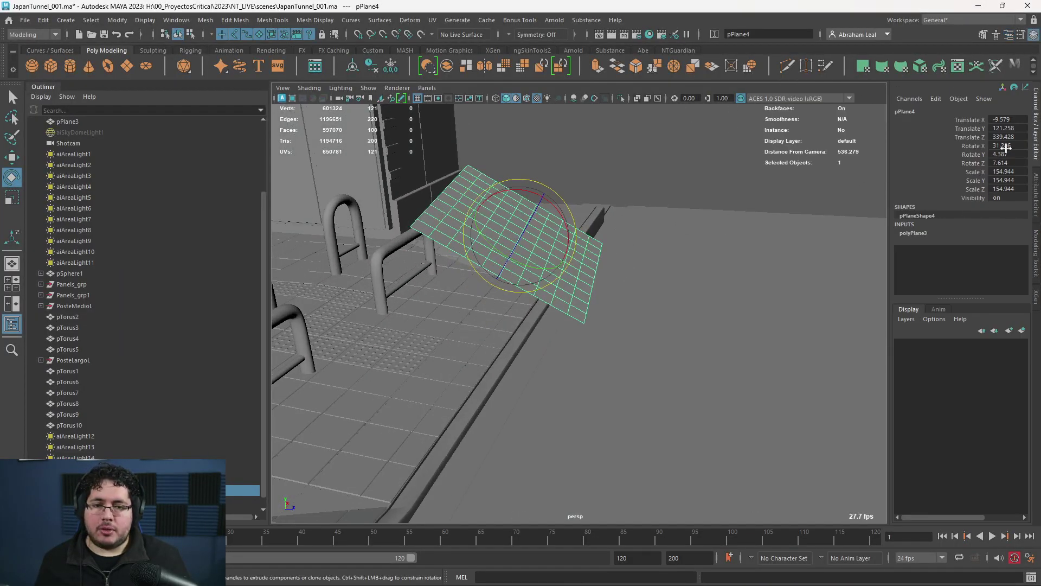
pyautogui.moveTo(1006, 147); pyautogui.dragTo(1013, 162)
pyautogui.write('0')
pyautogui.press('Return')
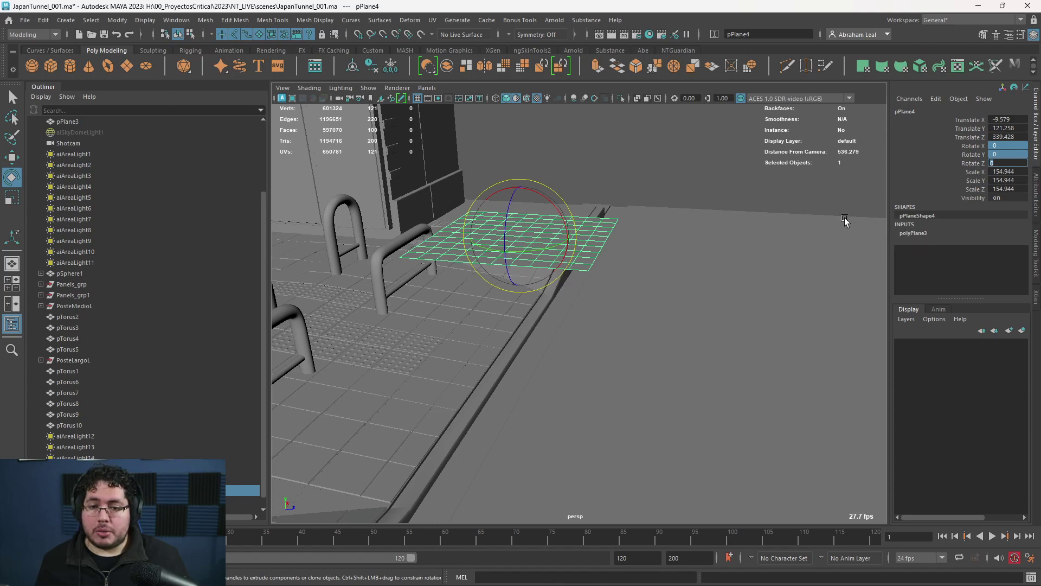
# Isolate the leaves plane and show it with its texture in the top view
pyautogui.hotkey('ctrl', '1')
pyautogui.press('space')
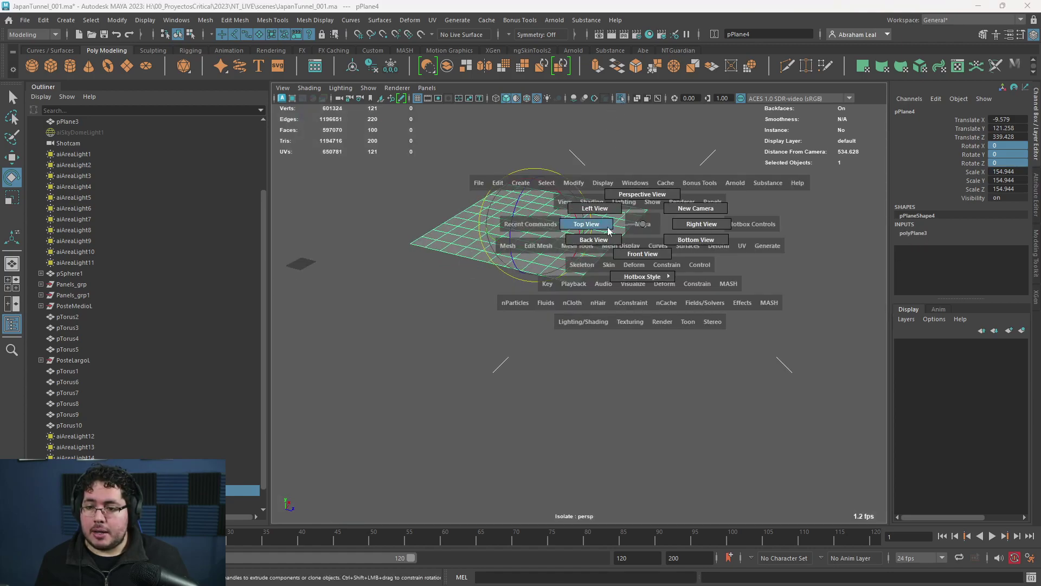
pyautogui.click(594, 226)
pyautogui.click(531, 170)
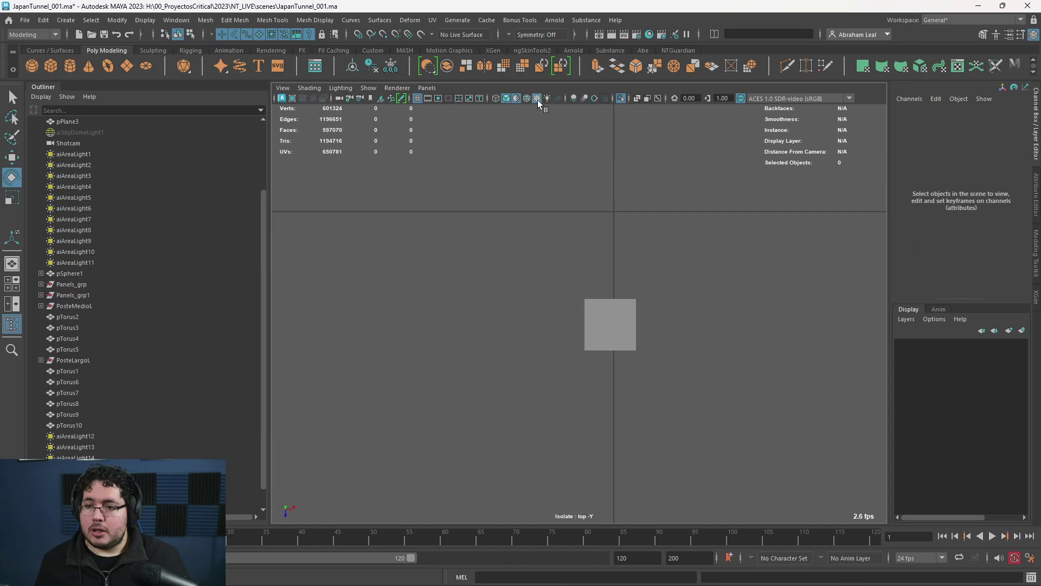
pyautogui.click(516, 99)
pyautogui.scroll(6, 674, 353)
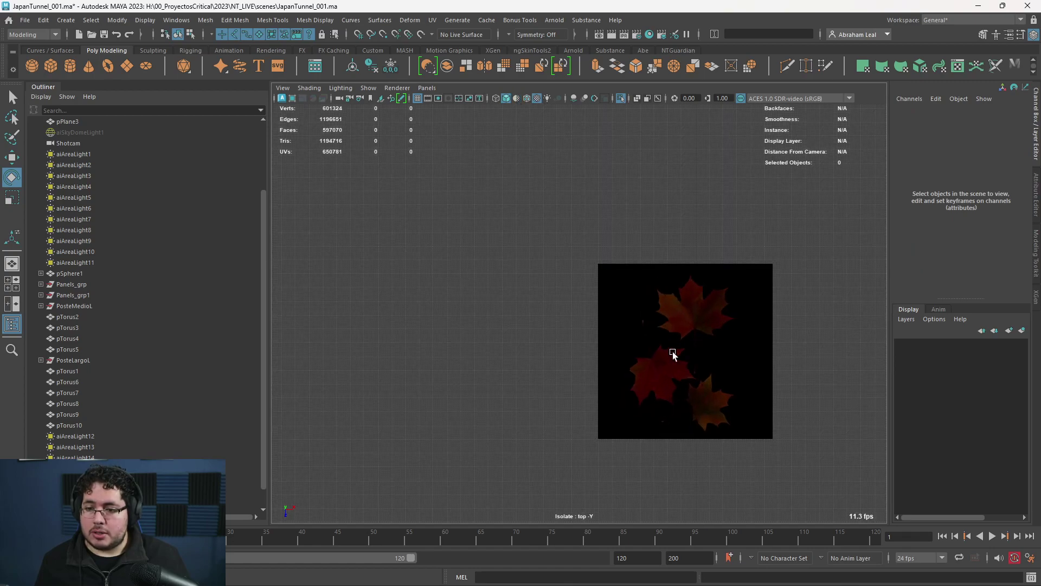
pyautogui.keyDown('alt'); pyautogui.moveTo(674, 353); pyautogui.dragTo(488, 251, button='middle'); pyautogui.keyUp('alt')
pyautogui.scroll(4, 488, 251)
pyautogui.keyDown('alt'); pyautogui.moveTo(501, 287); pyautogui.dragTo(744, 372, button='middle'); pyautogui.keyUp('alt')
# Select and delete all the interior edges of the leaves plane, keeping only its outer border
pyautogui.click(603, 286)
pyautogui.keyDown('alt'); pyautogui.moveTo(604, 285); pyautogui.dragTo(651, 316, button='middle'); pyautogui.keyUp('alt')
pyautogui.keyDown('alt'); pyautogui.moveTo(651, 317); pyautogui.dragTo(601, 272, button='right'); pyautogui.keyUp('alt')
pyautogui.moveTo(603, 244); pyautogui.dragTo(603, 185, button='right')
pyautogui.press('q')
pyautogui.click(449, 195)
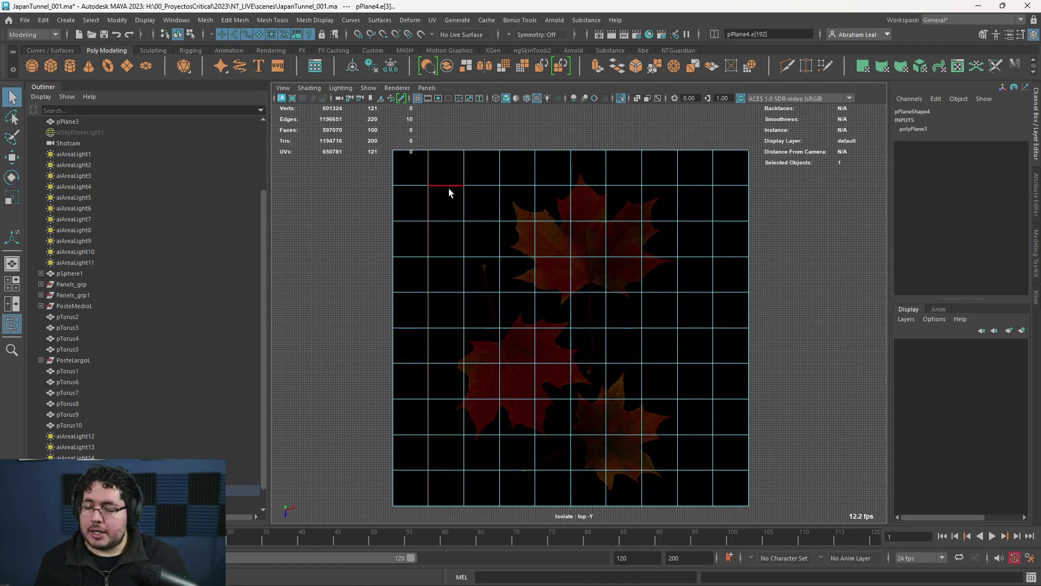
pyautogui.moveTo(726, 180); pyautogui.dragTo(416, 483)
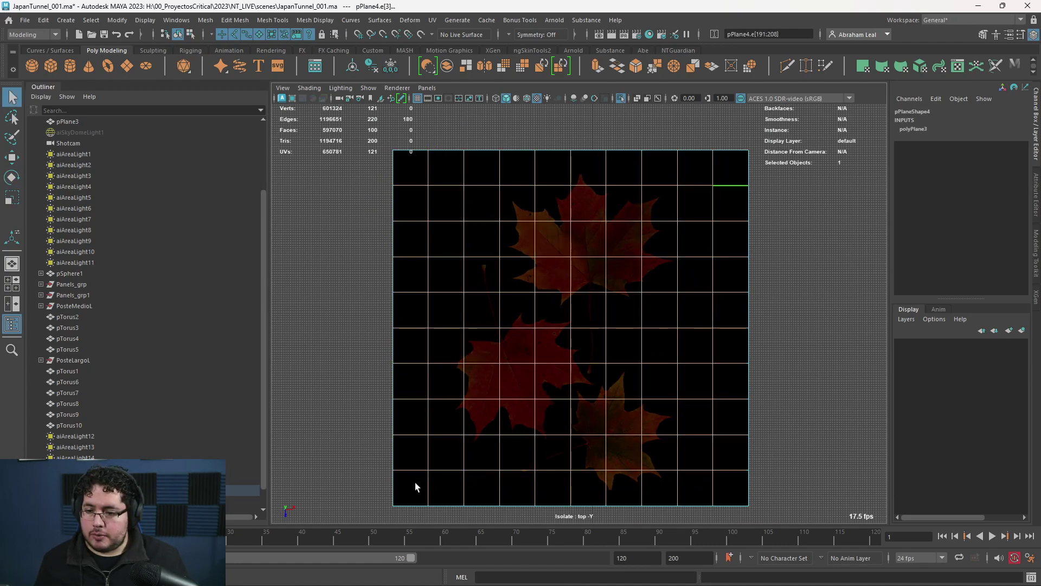
pyautogui.hotkey('ctrl', 'BackSpace')
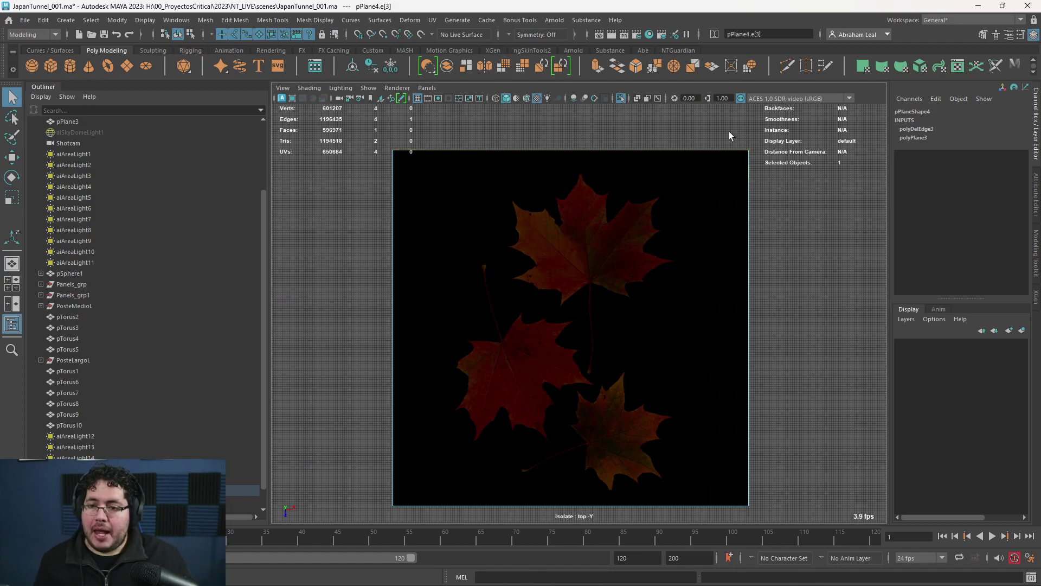
# Cut a simple outline around the uppermost leaf and its stem with Multi-Cut, starting and ending on the plane's upper edge
pyautogui.press('F8')
pyautogui.hotkey('ctrl', 'shift', 'x')
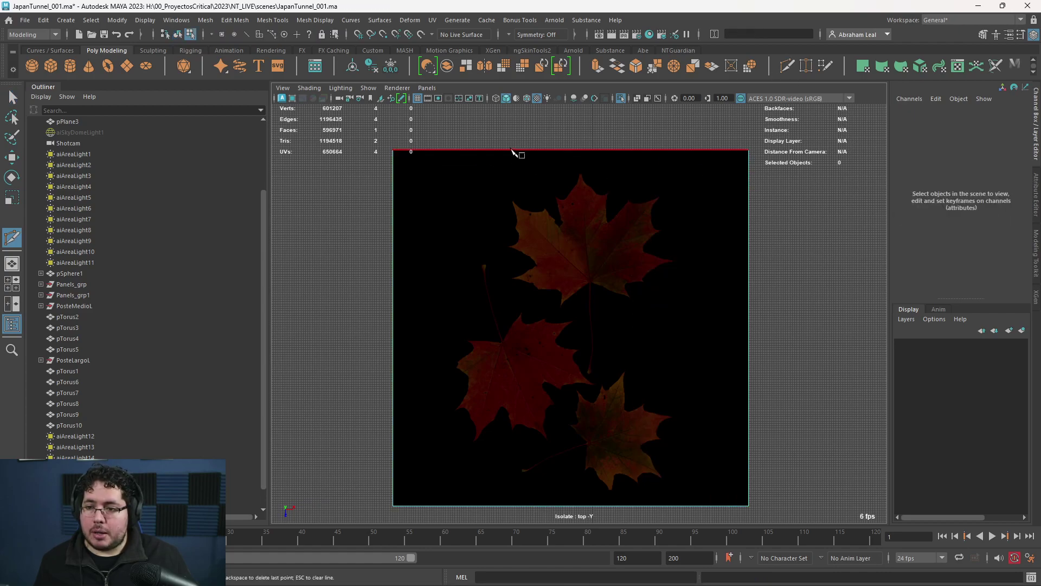
pyautogui.click(507, 150)
pyautogui.click(505, 290)
pyautogui.click(585, 315)
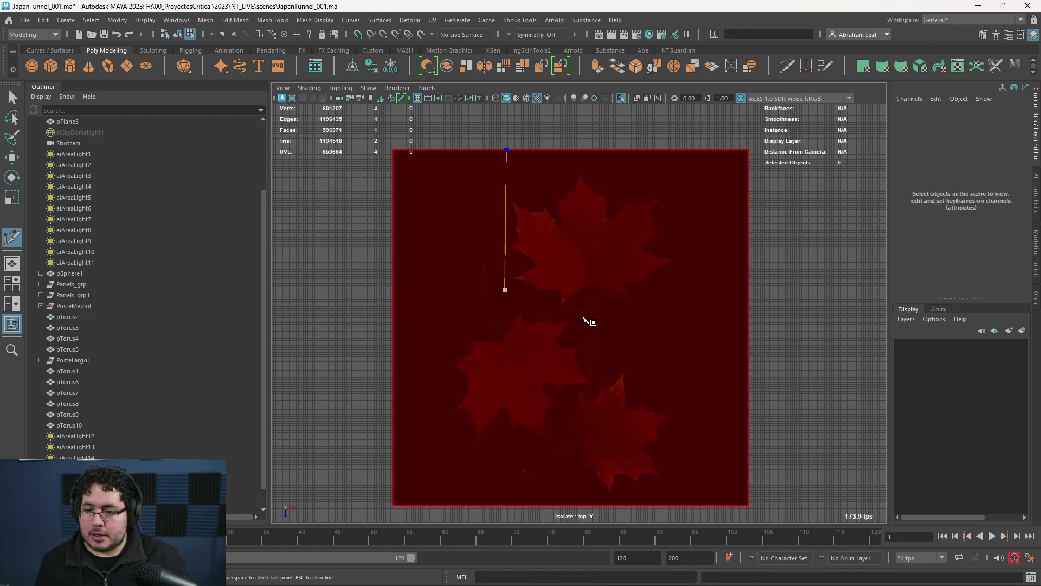
pyautogui.click(584, 349)
pyautogui.click(585, 375)
pyautogui.click(601, 378)
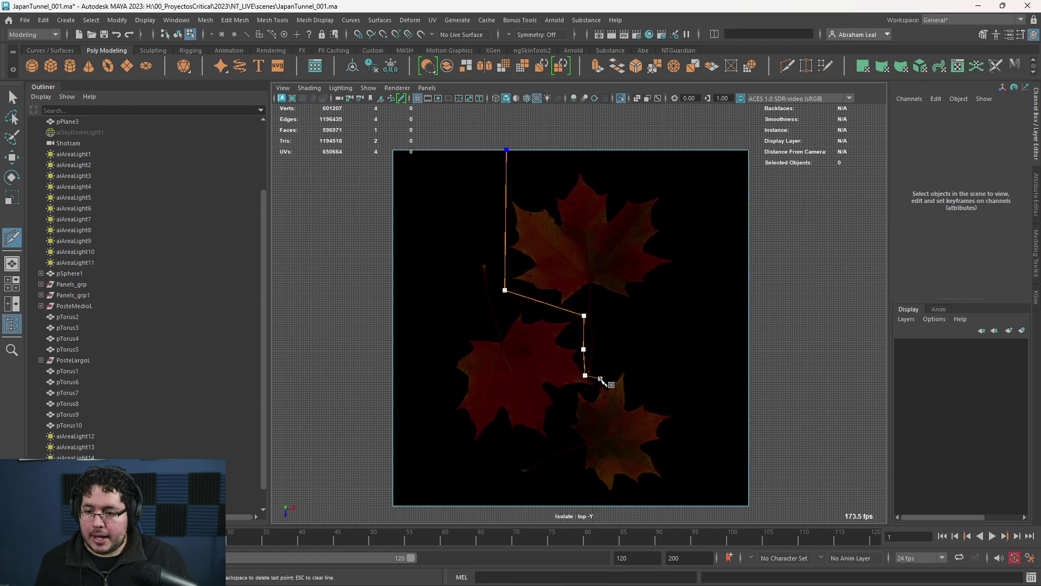
pyautogui.click(606, 312)
pyautogui.click(639, 294)
pyautogui.click(687, 255)
pyautogui.click(669, 189)
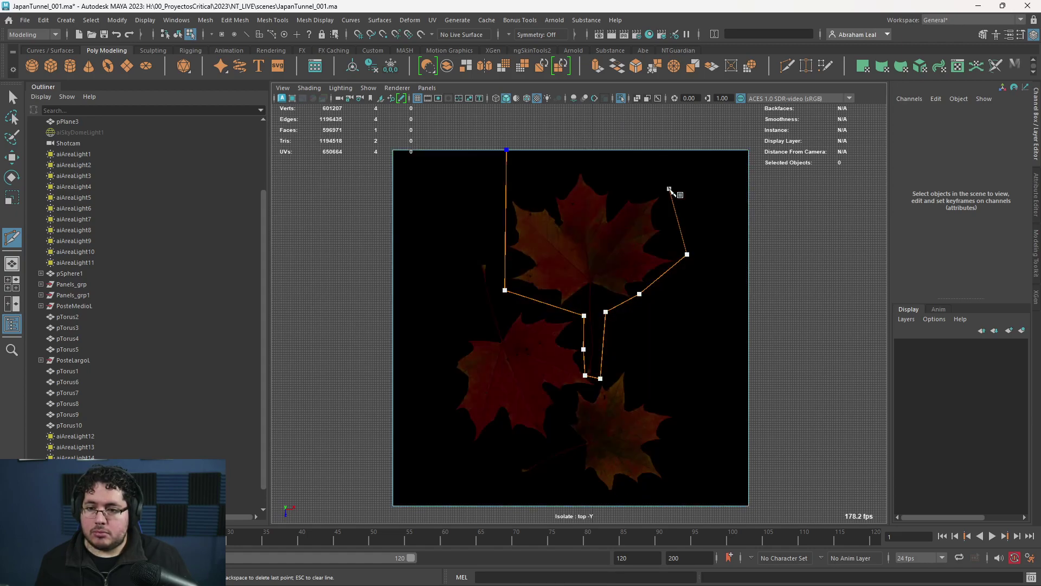
pyautogui.click(612, 150)
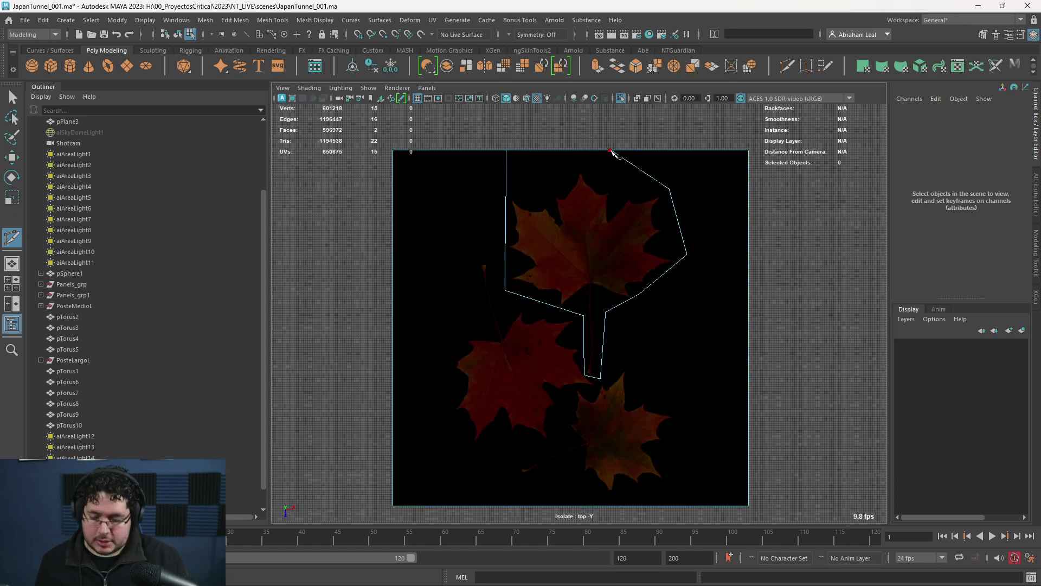
# Cut a closed Multi-Cut outline around the lower-right leaf and its stem, starting and ending at the stem corner of the first outline
pyautogui.keyDown('alt'); pyautogui.moveTo(666, 387); pyautogui.dragTo(686, 286, button='middle'); pyautogui.keyUp('alt')
pyautogui.keyDown('alt'); pyautogui.moveTo(686, 286); pyautogui.dragTo(814, 341, button='right'); pyautogui.keyUp('alt')
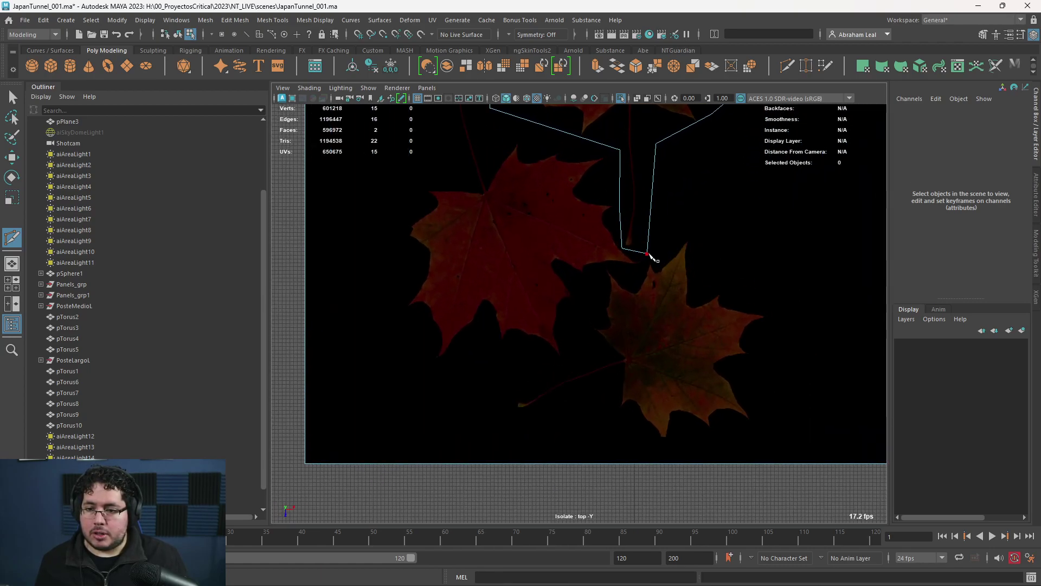
pyautogui.click(649, 253)
pyautogui.click(703, 222)
pyautogui.click(759, 362)
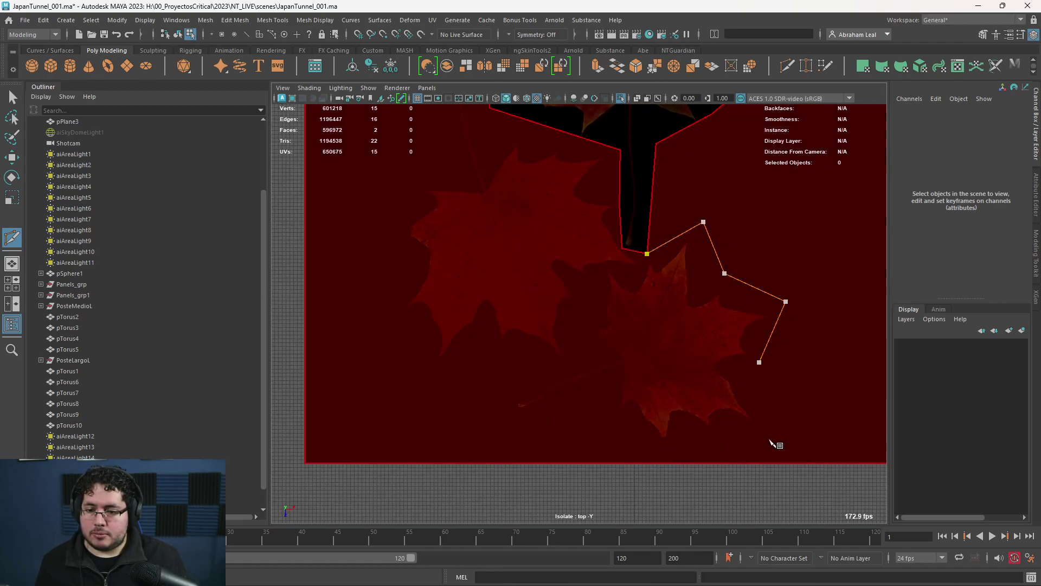
pyautogui.click(769, 444)
pyautogui.click(575, 448)
pyautogui.click(499, 431)
pyautogui.click(492, 374)
pyautogui.click(580, 358)
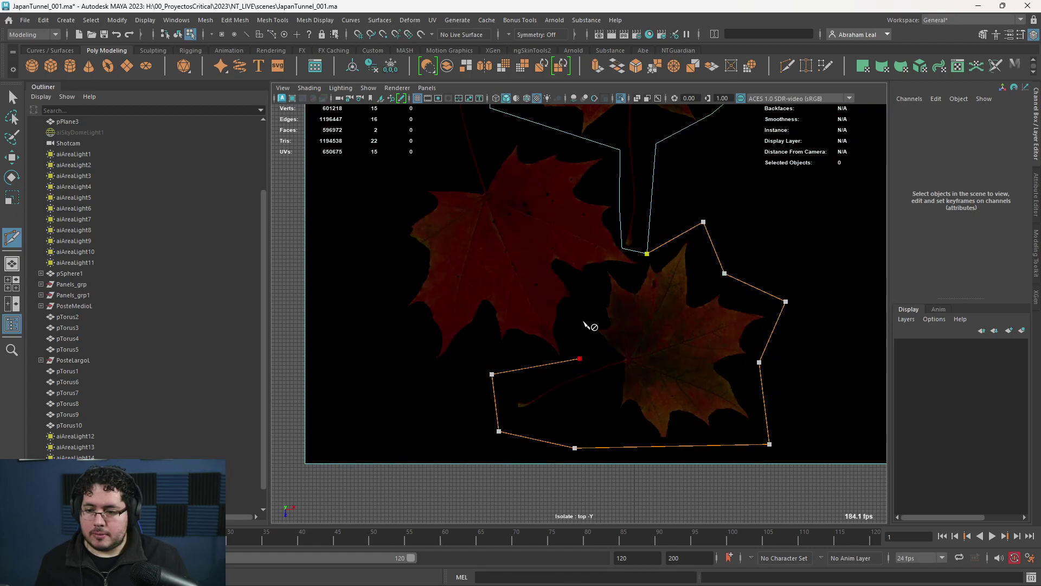
pyautogui.click(592, 283)
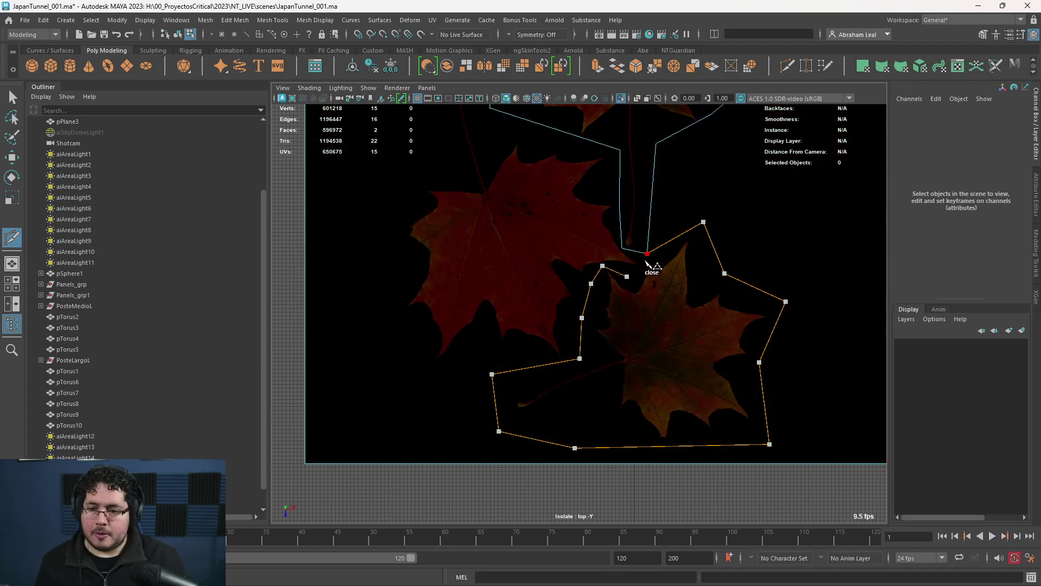
pyautogui.click(644, 261)
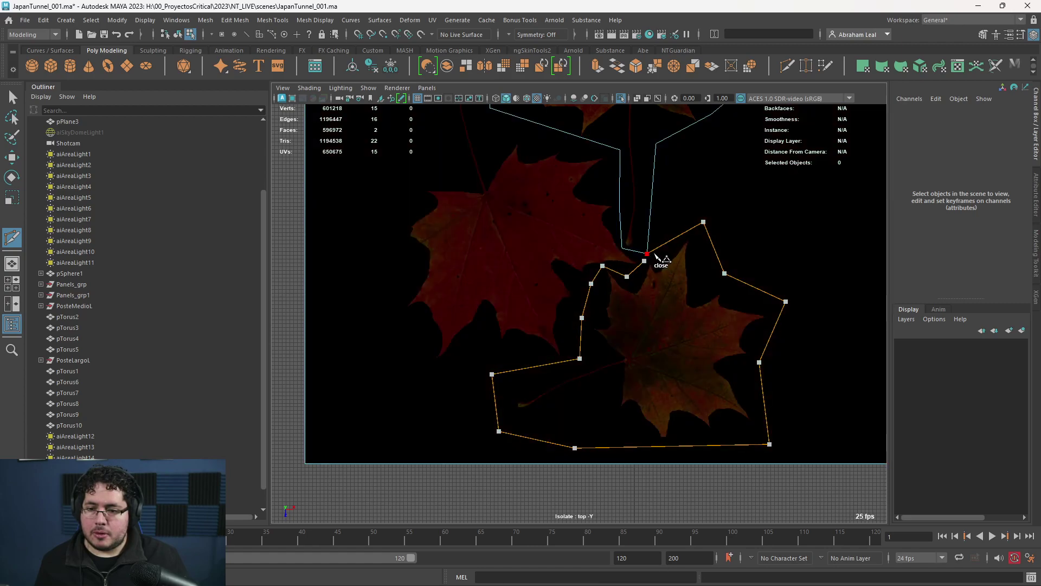
pyautogui.scroll(4, 709, 330)
pyautogui.keyDown('alt'); pyautogui.moveTo(685, 257); pyautogui.dragTo(528, 314, button='middle'); pyautogui.keyUp('alt')
pyautogui.scroll(2, 521, 293)
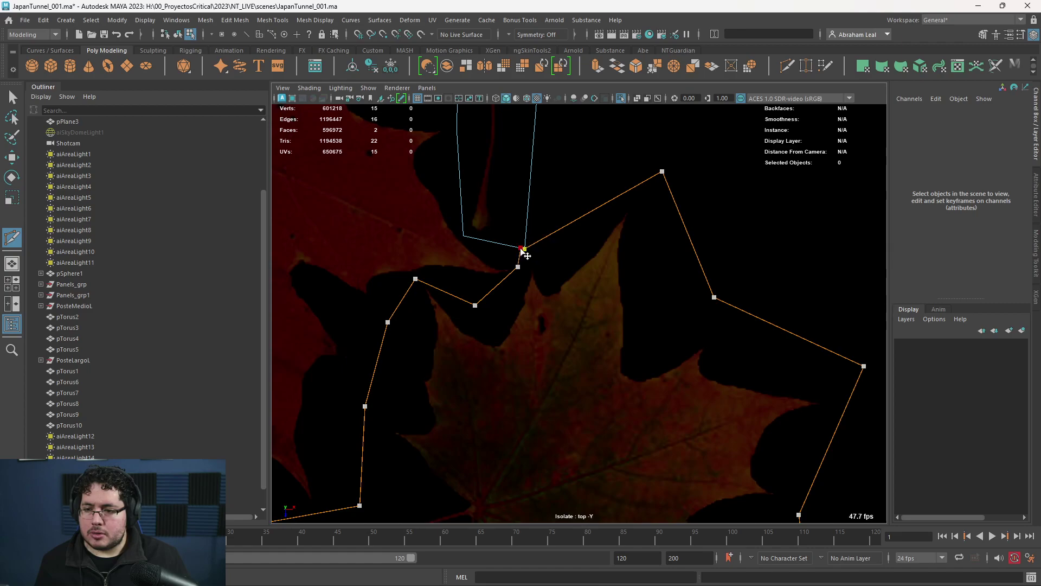
pyautogui.scroll(-5, 522, 251)
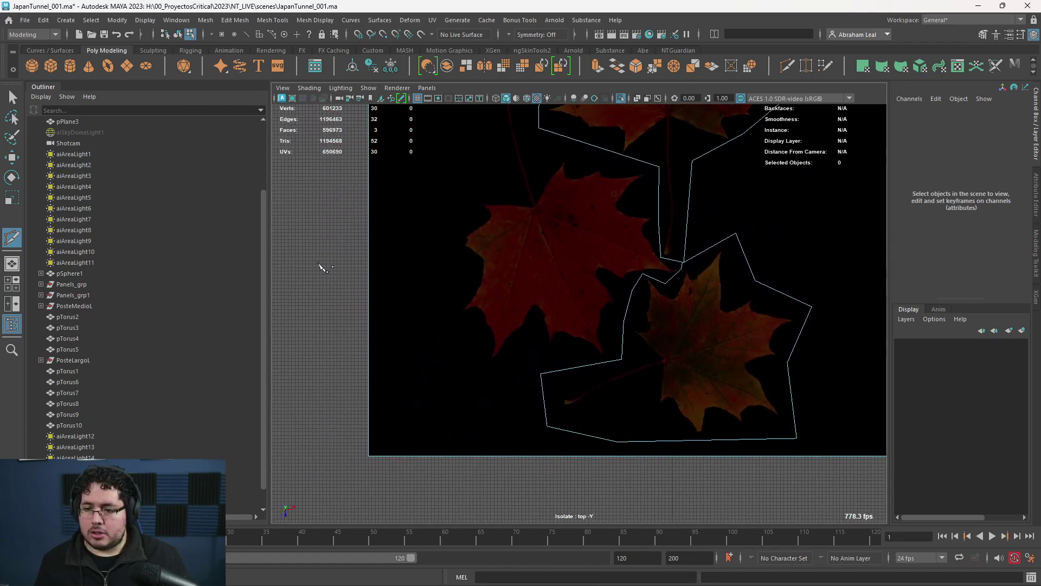
# Cut an outline around the left leaf and its stem, running from the lower-right leaf's outline to the top leaf's outline
pyautogui.click(566, 408)
pyautogui.click(460, 395)
pyautogui.click(456, 267)
pyautogui.keyDown('alt'); pyautogui.moveTo(474, 230); pyautogui.dragTo(468, 325, button='middle'); pyautogui.keyUp('alt')
pyautogui.click(496, 299)
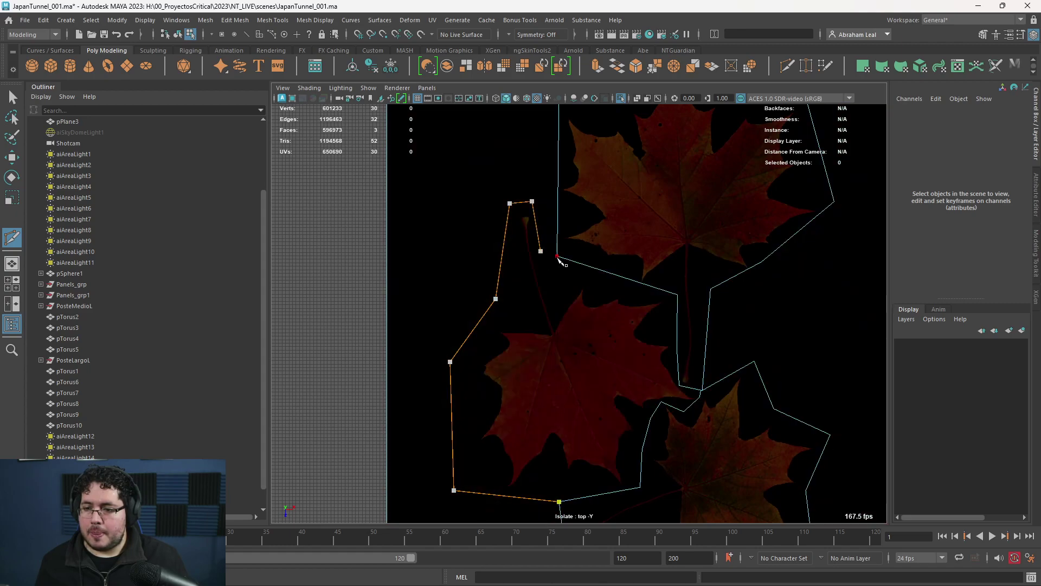
pyautogui.press('Return')
pyautogui.scroll(-2, 561, 263)
# Delete the surplus face surrounding the three outlined leaves
pyautogui.press('q')
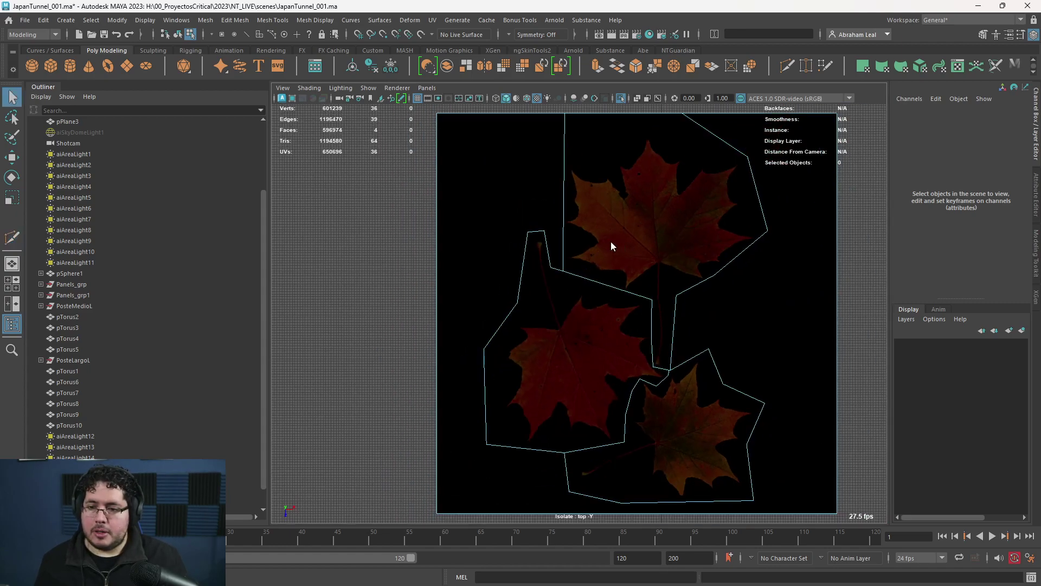
pyautogui.click(809, 333)
pyautogui.press('Delete')
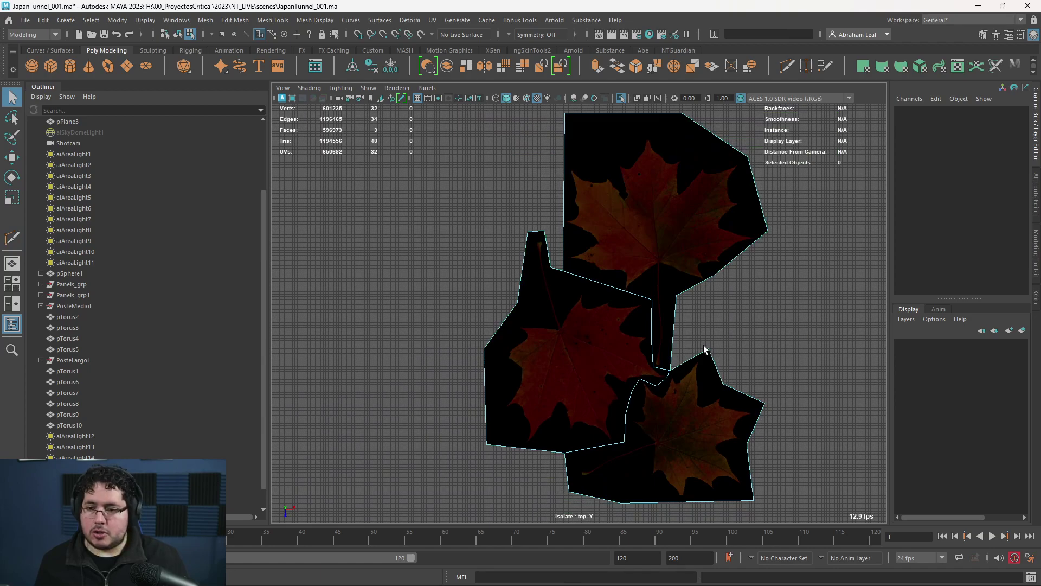
# Extract the left leaf's face from the plane as a separate object
pyautogui.scroll(2, 641, 365)
pyautogui.scroll(-1, 641, 365)
pyautogui.press('F10')
pyautogui.press('F11')
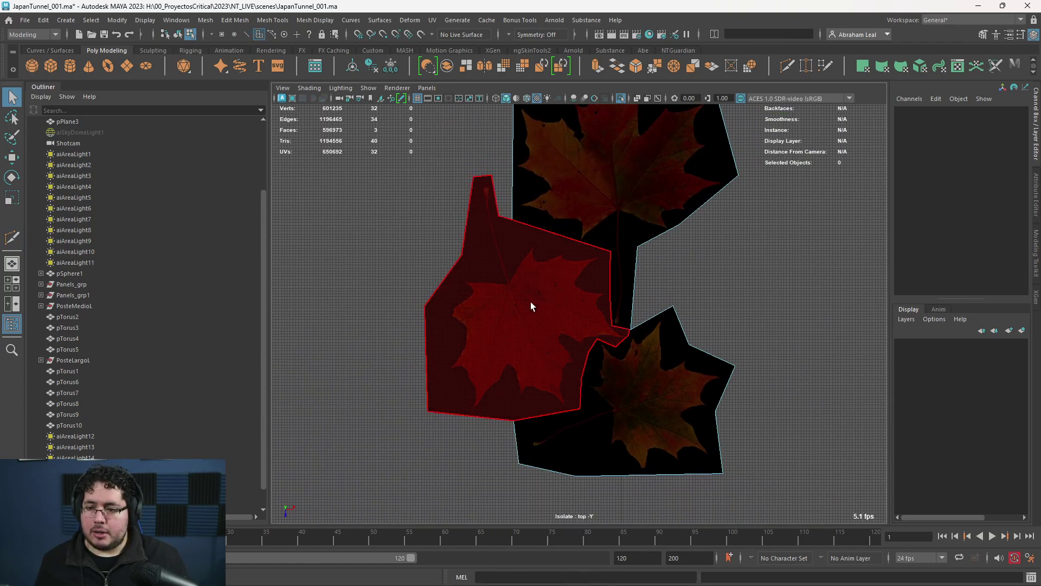
pyautogui.click(531, 302)
pyautogui.scroll(-1, 600, 344)
pyautogui.click(235, 20)
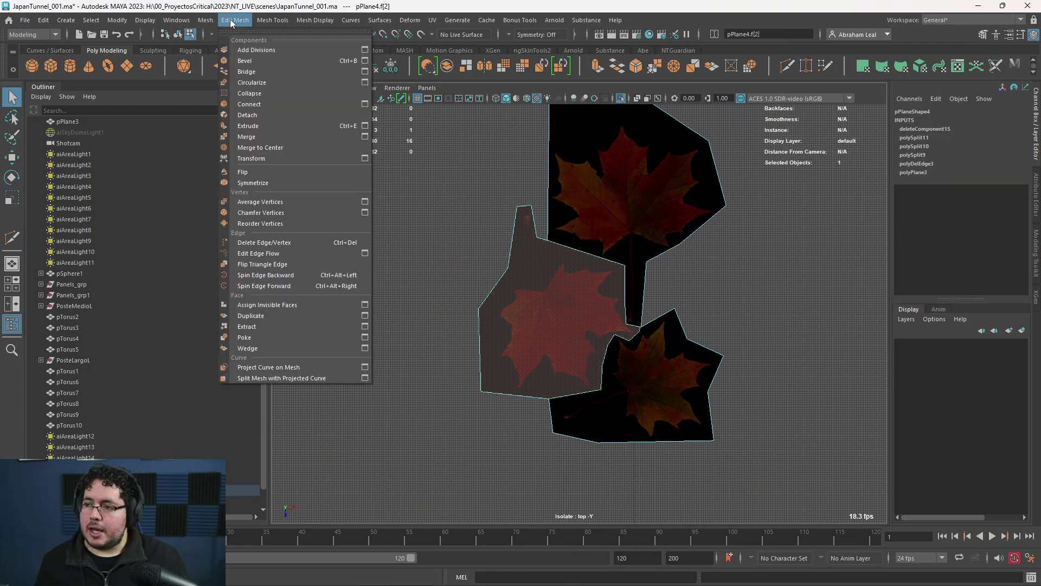
pyautogui.click(258, 330)
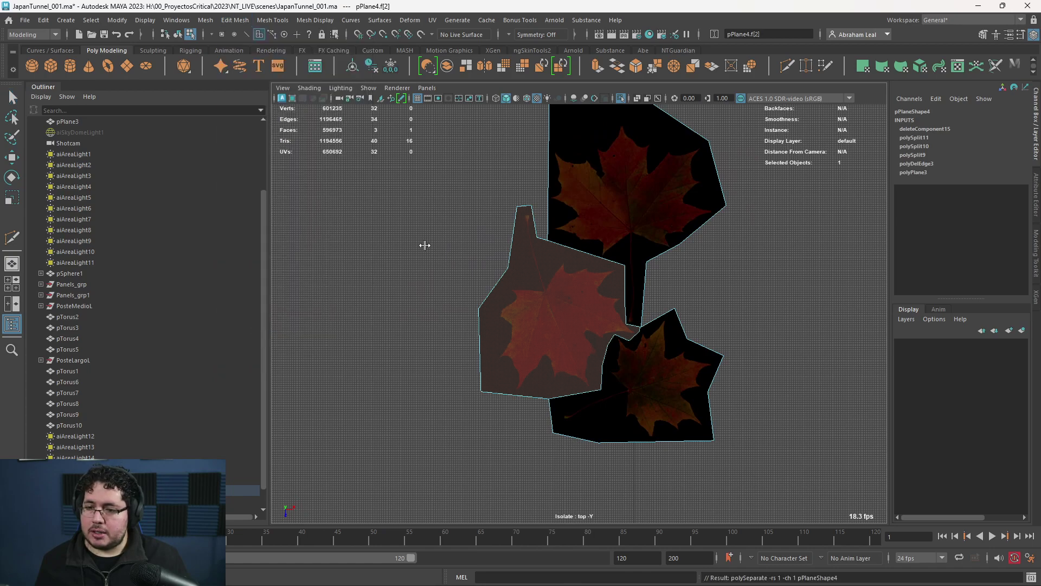
# Move the extracted left leaf card away from the other two leaves
pyautogui.click(579, 309)
pyautogui.press('F8')
pyautogui.press('w')
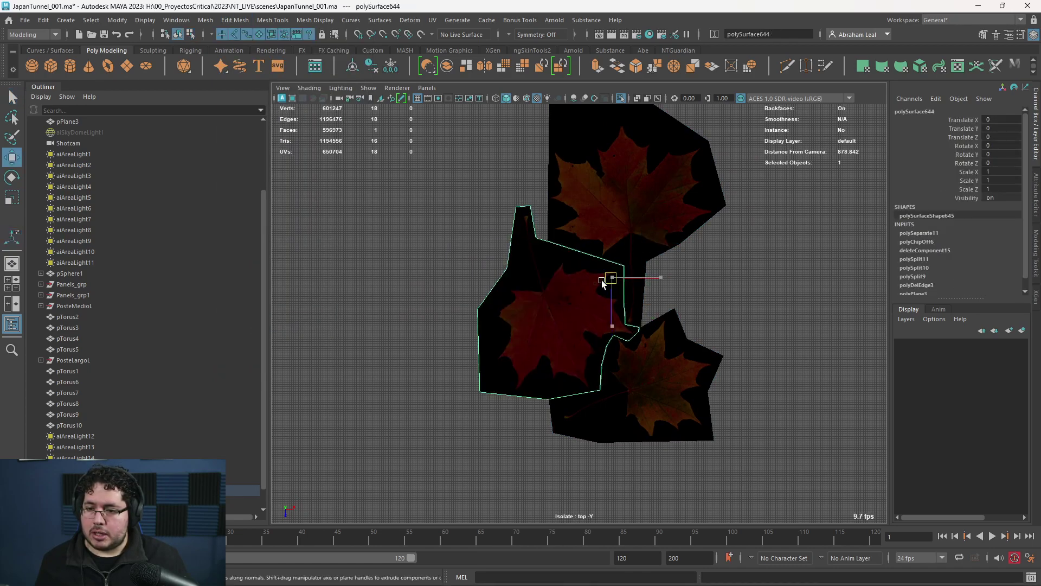
pyautogui.moveTo(608, 279); pyautogui.dragTo(506, 282)
# Extract the top leaf's face so it separates from the lower-right leaf
pyautogui.click(632, 235)
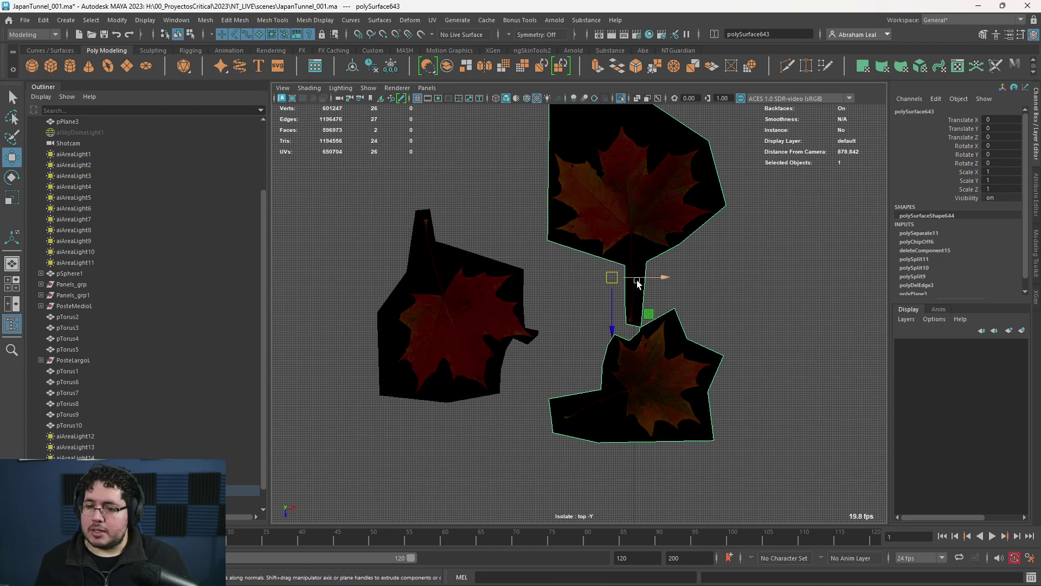
pyautogui.scroll(3, 637, 281)
pyautogui.moveTo(637, 154); pyautogui.dragTo(642, 184, button='right')
pyautogui.click(644, 189)
pyautogui.click(241, 23)
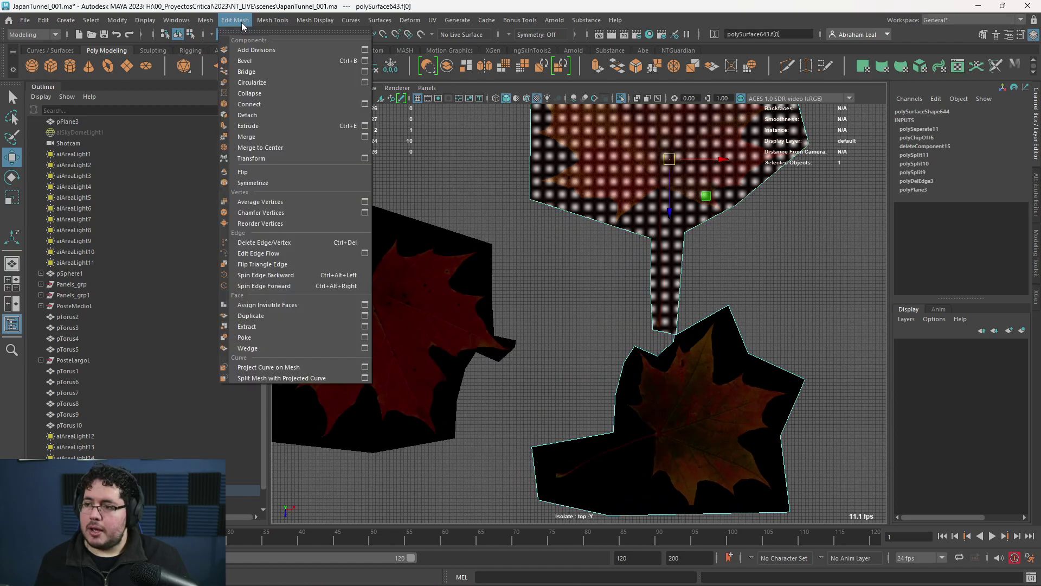
pyautogui.click(247, 326)
pyautogui.scroll(-3, 722, 246)
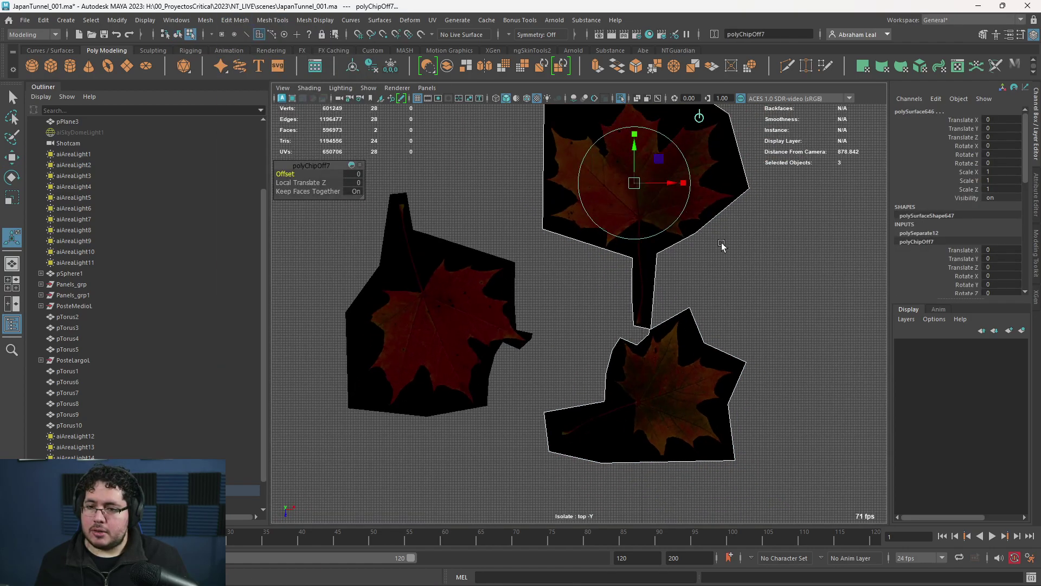
# Move the top leaf card up and to the left, clear of the small lower-right leaf
pyautogui.click(669, 232)
pyautogui.press('w')
pyautogui.moveTo(646, 203); pyautogui.dragTo(599, 179)
# Start a tighter Multi-Cut outline on the small leaf card, following its right and lower lobes from the upper edge
pyautogui.click(678, 401)
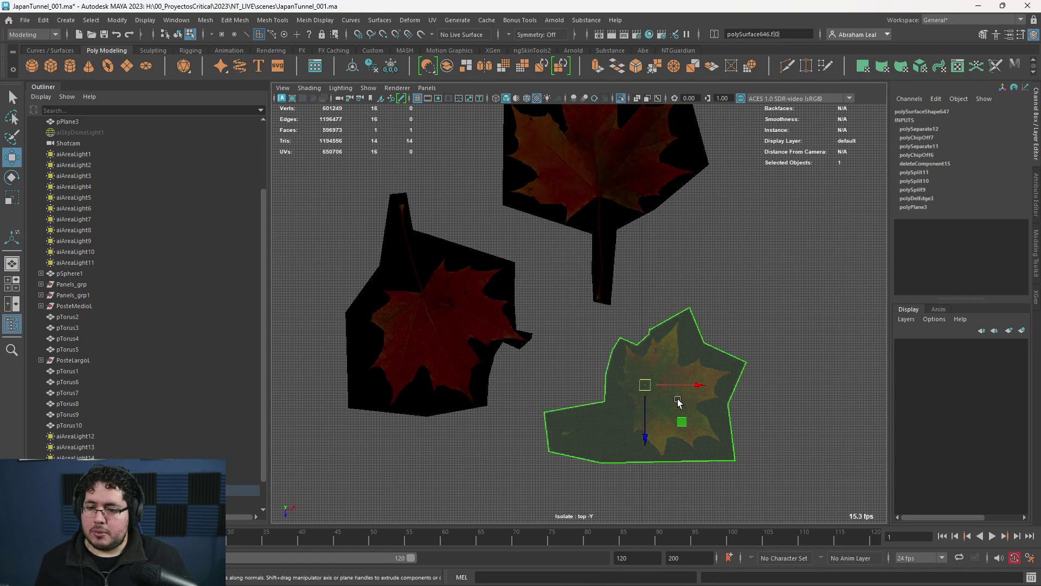
pyautogui.click(695, 304)
pyautogui.scroll(5, 639, 291)
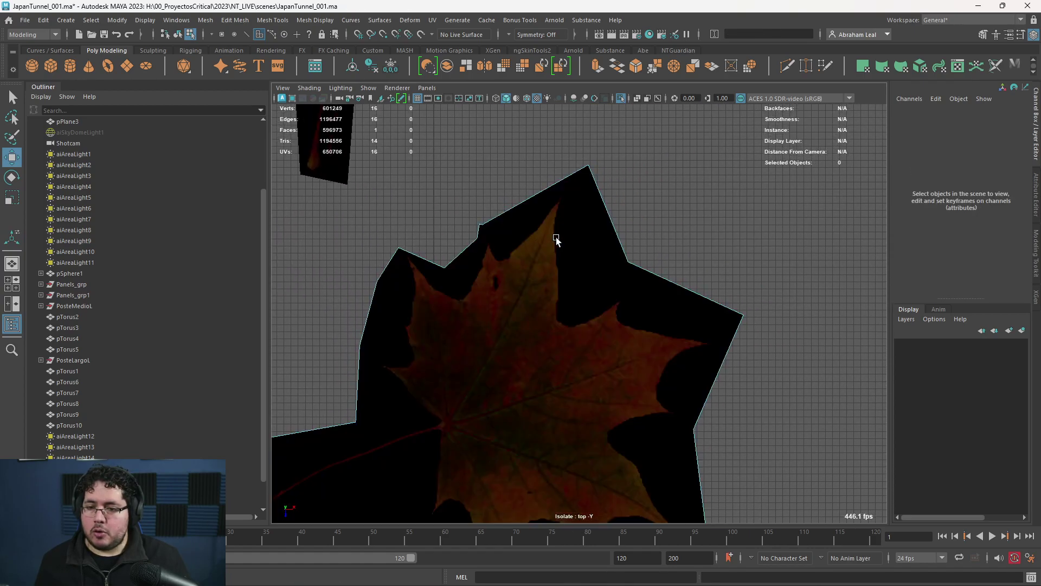
pyautogui.click(600, 252)
pyautogui.hotkey('ctrl', 'shift', 'x')
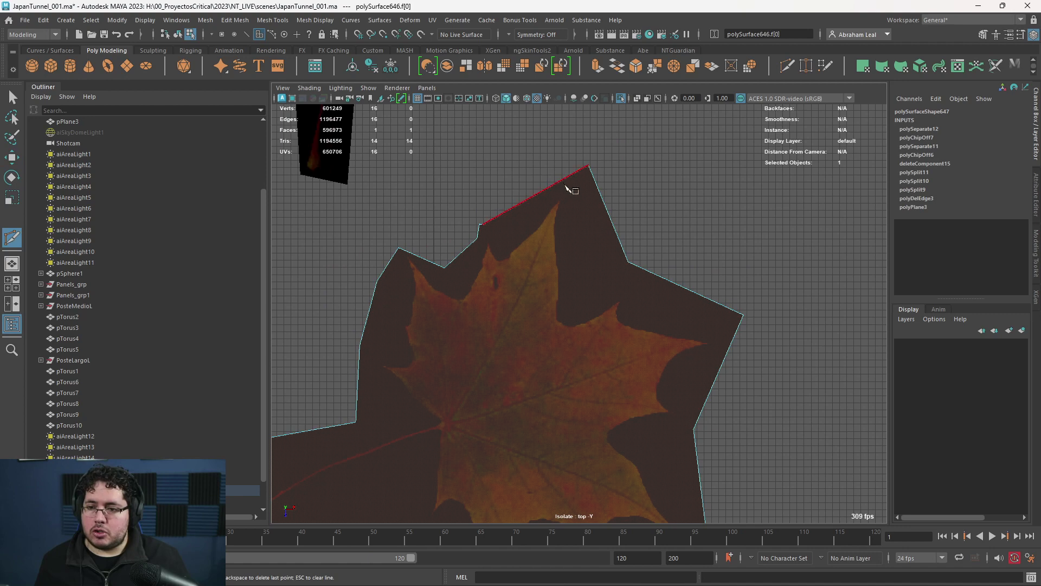
pyautogui.click(562, 180)
pyautogui.click(579, 309)
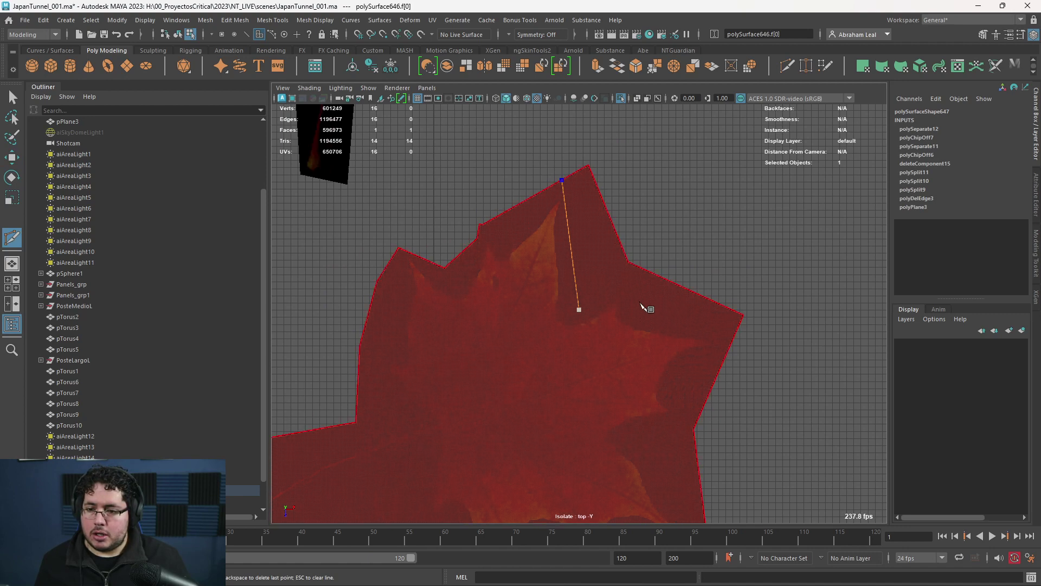
pyautogui.click(623, 288)
pyautogui.click(713, 341)
pyautogui.keyDown('alt'); pyautogui.moveTo(710, 365); pyautogui.dragTo(689, 267, button='middle'); pyautogui.keyUp('alt')
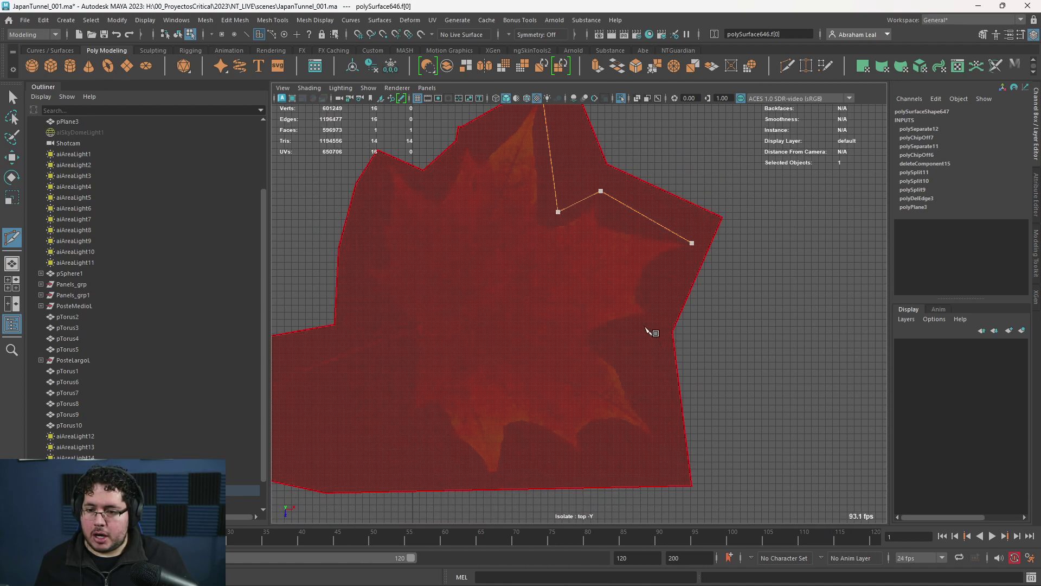
pyautogui.click(656, 327)
pyautogui.click(605, 344)
pyautogui.click(665, 448)
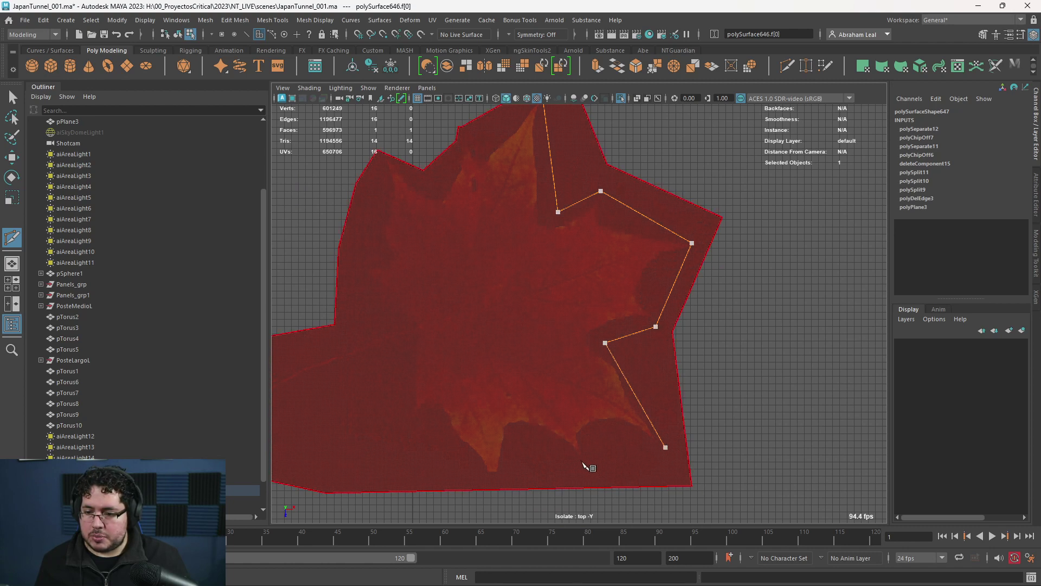
pyautogui.click(605, 435)
pyautogui.click(574, 464)
pyautogui.click(520, 438)
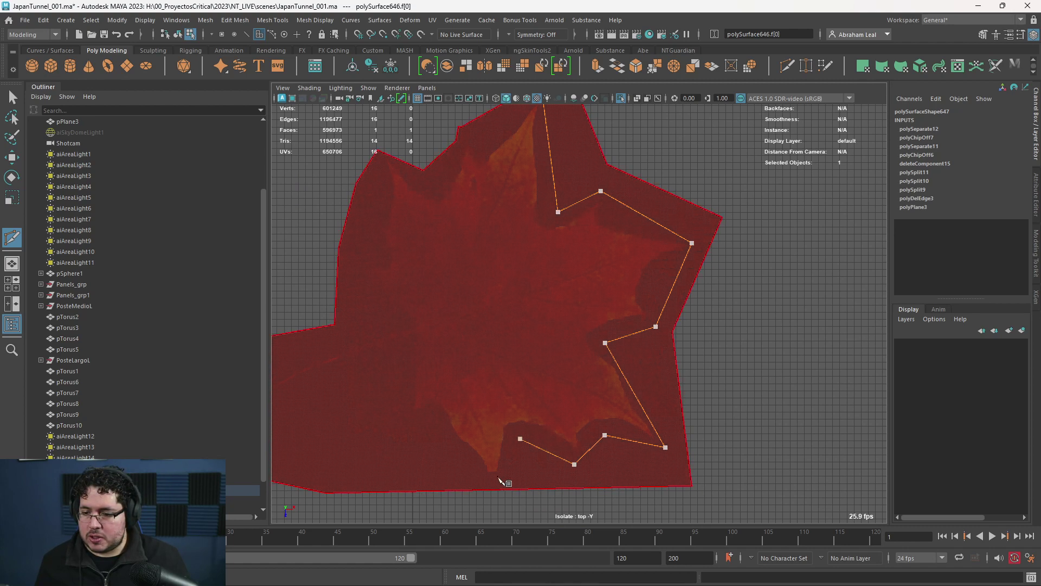
pyautogui.click(495, 478)
# Continue the tight outline around the small leaf's stem and left lobes, finishing at the card's upper-left corner
pyautogui.click(429, 415)
pyautogui.click(413, 421)
pyautogui.click(400, 356)
pyautogui.keyDown('alt'); pyautogui.moveTo(375, 353); pyautogui.dragTo(614, 293, button='middle'); pyautogui.keyUp('alt')
pyautogui.click(448, 376)
pyautogui.click(448, 336)
pyautogui.keyDown('alt'); pyautogui.moveTo(522, 298); pyautogui.dragTo(445, 364, button='middle'); pyautogui.keyUp('alt')
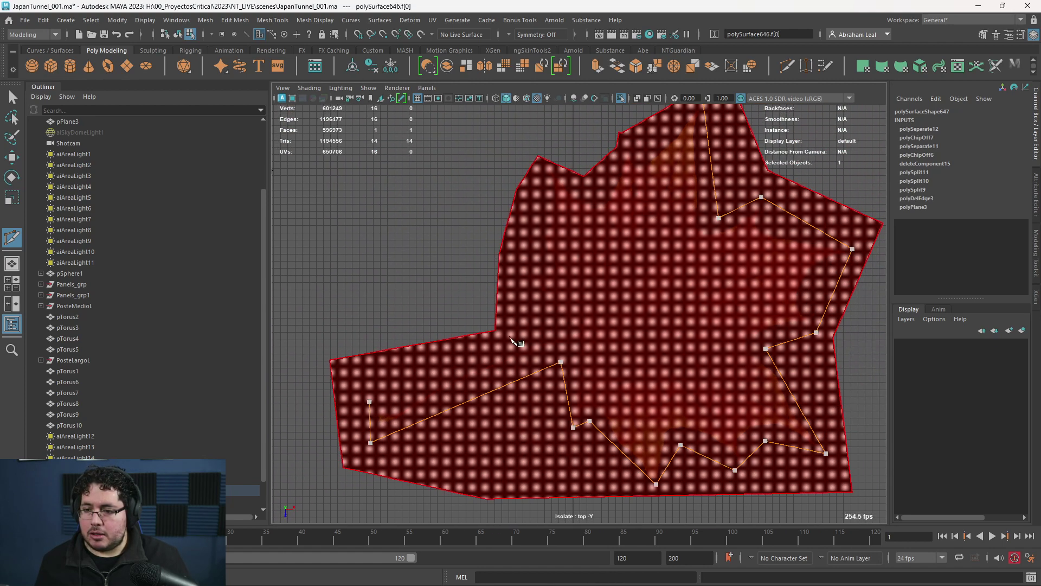
pyautogui.click(558, 327)
pyautogui.click(509, 273)
pyautogui.click(539, 266)
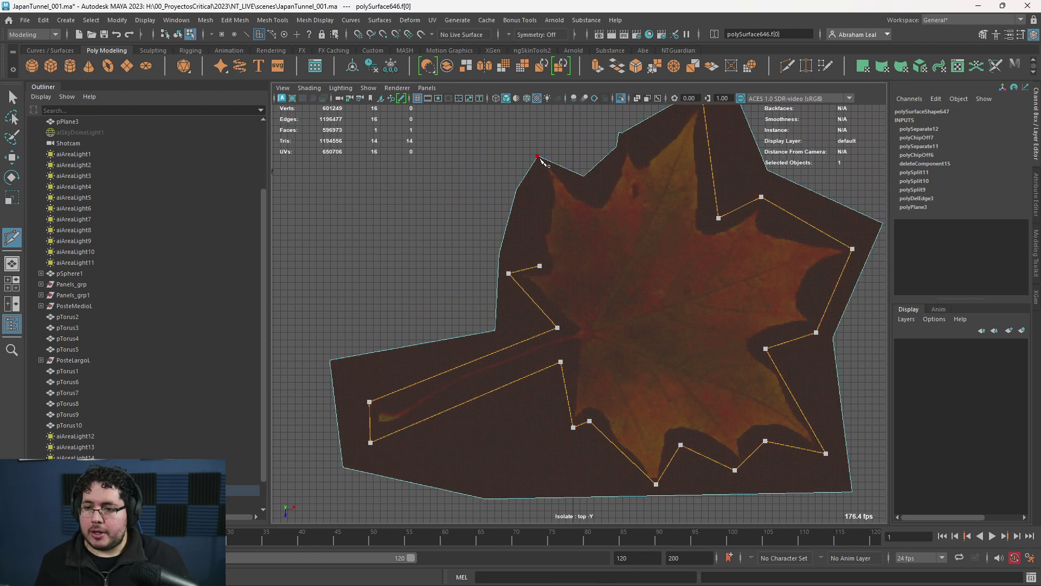
pyautogui.press('Return')
# Delete the excess face outside the small leaf's tight outline
pyautogui.press('q')
pyautogui.moveTo(574, 170); pyautogui.dragTo(574, 200, button='right')
pyautogui.click(532, 203)
pyautogui.press('Delete')
pyautogui.scroll(-3, 611, 250)
pyautogui.keyDown('alt'); pyautogui.moveTo(611, 250); pyautogui.dragTo(566, 324, button='middle'); pyautogui.keyUp('alt')
pyautogui.scroll(5, 581, 275)
pyautogui.scroll(3, 581, 275)
pyautogui.moveTo(557, 162); pyautogui.dragTo(529, 166, button='right')
pyautogui.keyDown('alt'); pyautogui.moveTo(542, 175); pyautogui.dragTo(537, 212, button='middle'); pyautogui.keyUp('alt')
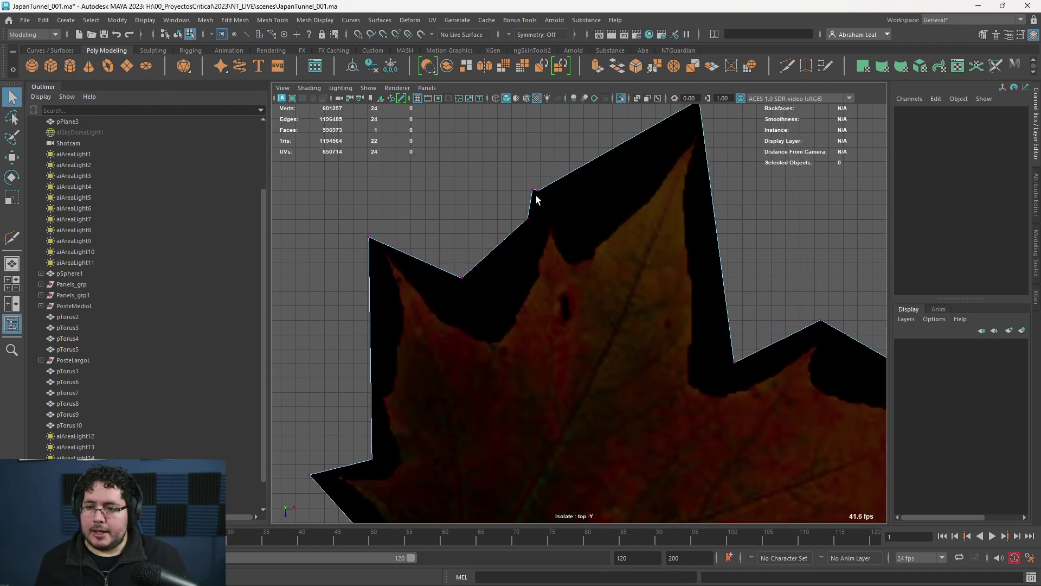
pyautogui.moveTo(525, 201); pyautogui.dragTo(563, 193)
pyautogui.press('w')
pyautogui.hotkey('ctrl', 'z')
pyautogui.click(558, 163)
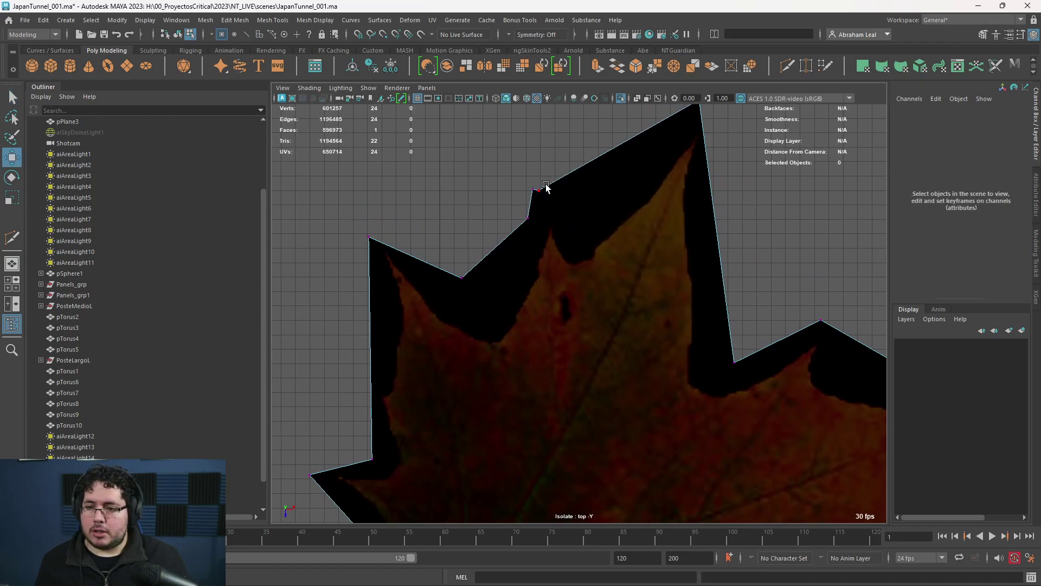
pyautogui.keyDown('alt'); pyautogui.moveTo(571, 193); pyautogui.dragTo(541, 218, button='middle'); pyautogui.keyUp('alt')
# Return to object mode, select all three leaf cards and triangulate them
pyautogui.moveTo(575, 215); pyautogui.dragTo(714, 172, button='right')
pyautogui.scroll(-7, 676, 258)
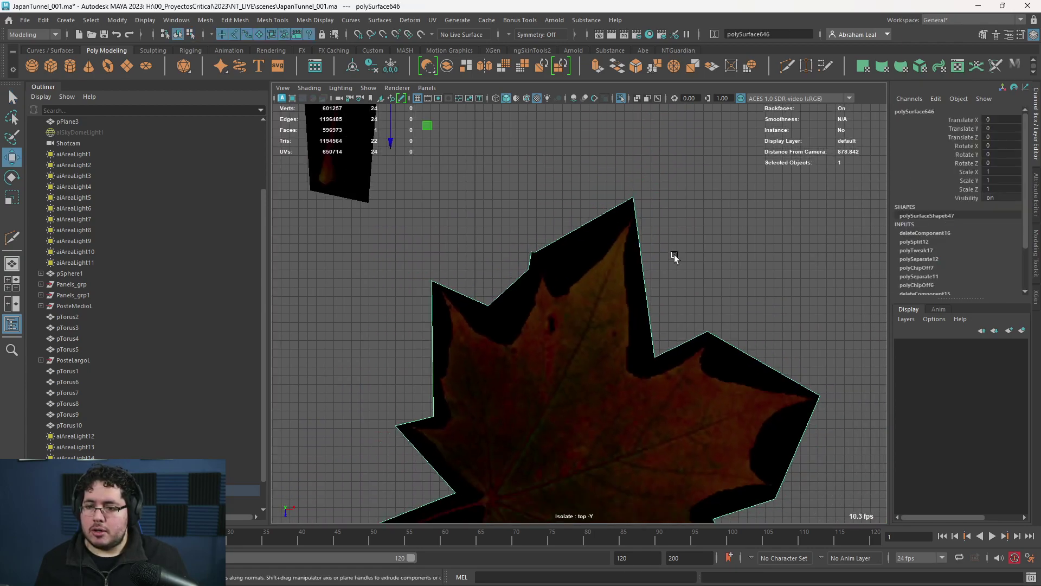
pyautogui.scroll(-4, 442, 249)
pyautogui.scroll(2, 420, 222)
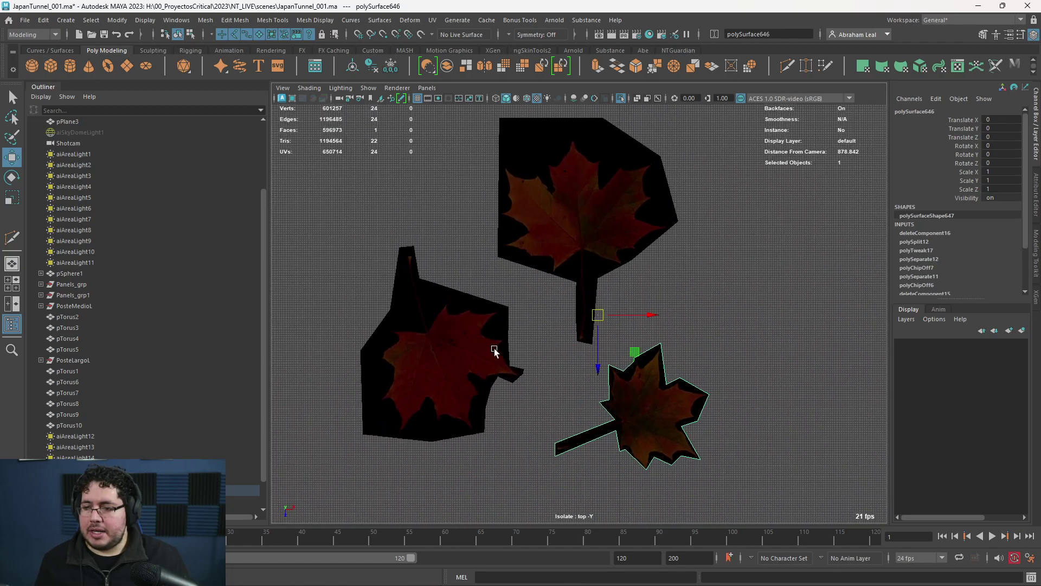
pyautogui.scroll(-3, 673, 198)
pyautogui.scroll(2, 616, 210)
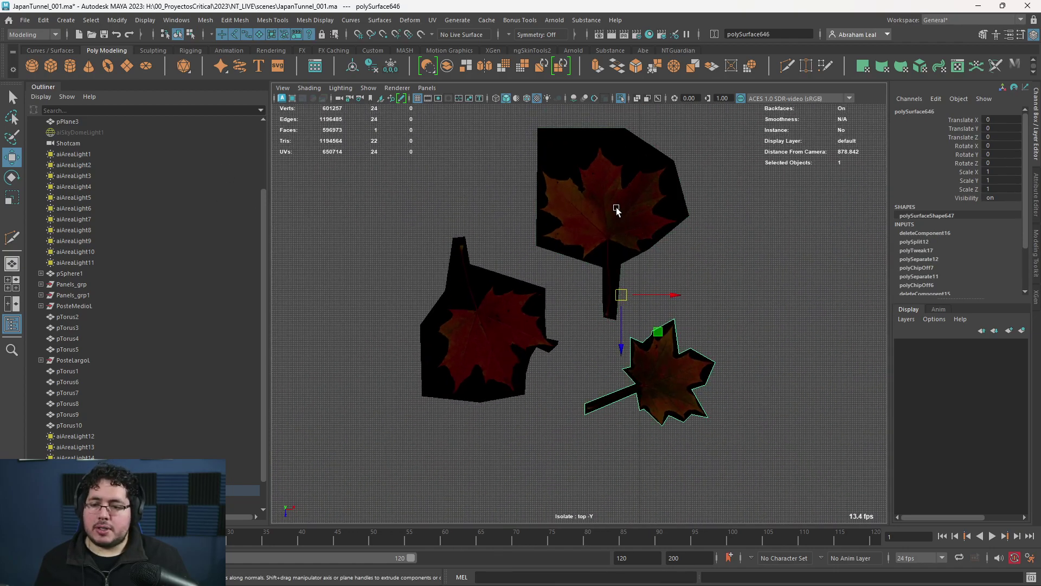
pyautogui.keyDown('shift'); pyautogui.click(504, 333); pyautogui.keyUp('shift')
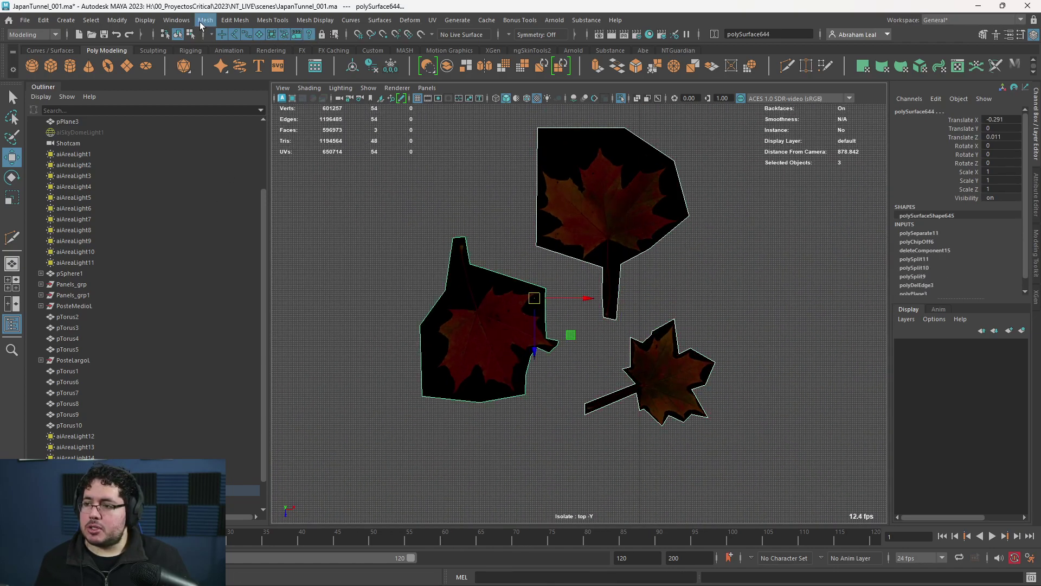
pyautogui.click(233, 20)
pyautogui.moveTo(206, 21)
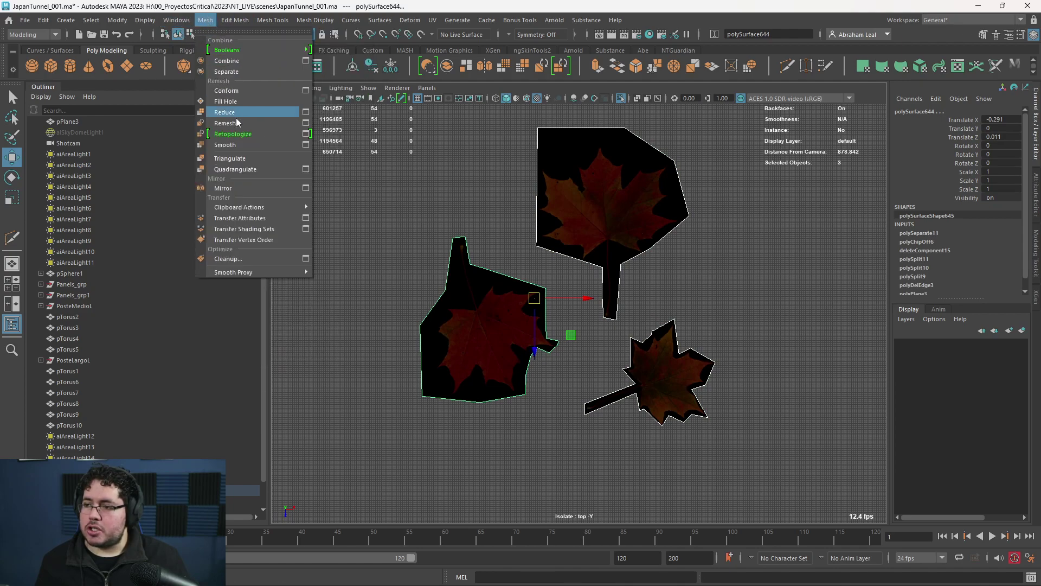
pyautogui.click(230, 158)
pyautogui.click(481, 221)
# Switch to the perspective view and examine the triangulated top and small leaf cards
pyautogui.click(615, 220)
pyautogui.press('space')
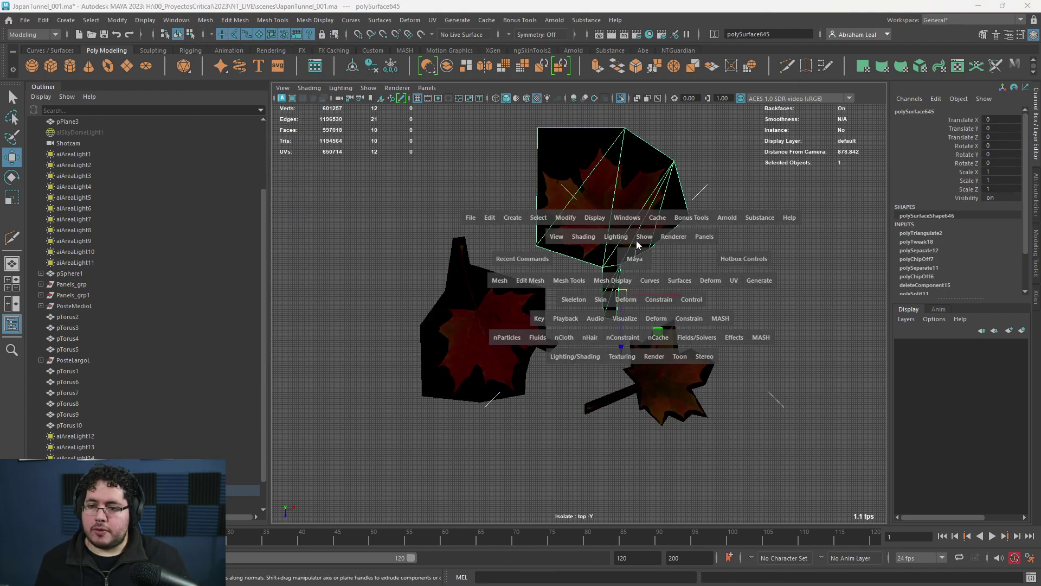
pyautogui.moveTo(635, 255); pyautogui.dragTo(634, 233)
pyautogui.keyDown('alt'); pyautogui.moveTo(554, 220); pyautogui.dragTo(510, 293); pyautogui.keyUp('alt')
pyautogui.click(532, 158)
pyautogui.keyDown('alt'); pyautogui.moveTo(407, 179); pyautogui.dragTo(512, 220, button='middle'); pyautogui.keyUp('alt')
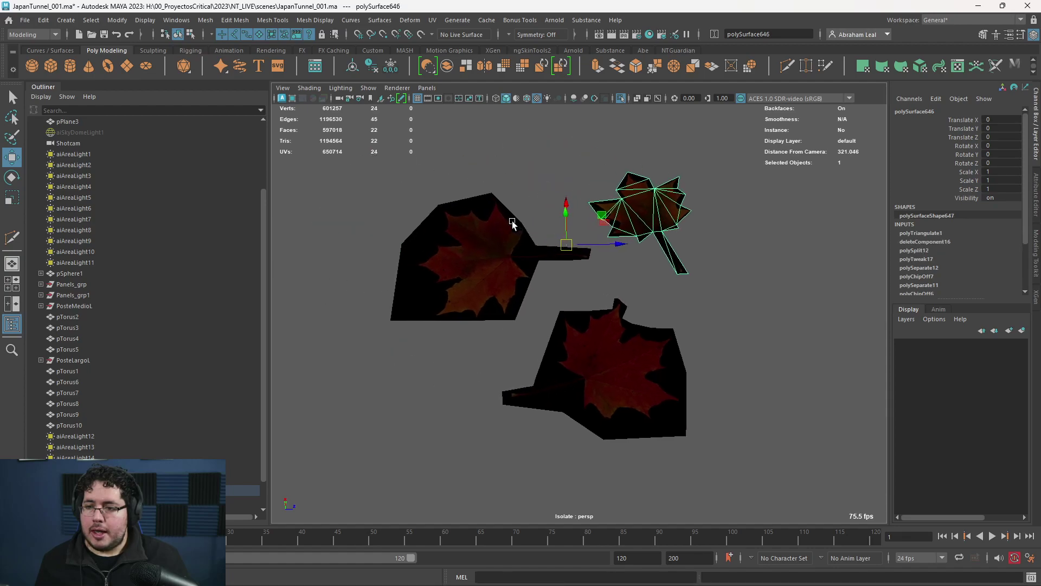
# Bend the top leaf card by moving the two vertices of its wide outer edge upward
pyautogui.scroll(3, 512, 221)
pyautogui.click(416, 245)
pyautogui.keyDown('alt'); pyautogui.moveTo(392, 244); pyautogui.dragTo(488, 242, button='middle'); pyautogui.keyUp('alt')
pyautogui.scroll(-4, 488, 242)
pyautogui.moveTo(524, 260); pyautogui.dragTo(450, 238, button='right')
pyautogui.moveTo(603, 296); pyautogui.dragTo(454, 340)
pyautogui.press('b')
pyautogui.keyDown('alt'); pyautogui.moveTo(571, 318); pyautogui.dragTo(560, 323); pyautogui.keyUp('alt')
pyautogui.scroll(3, 560, 323)
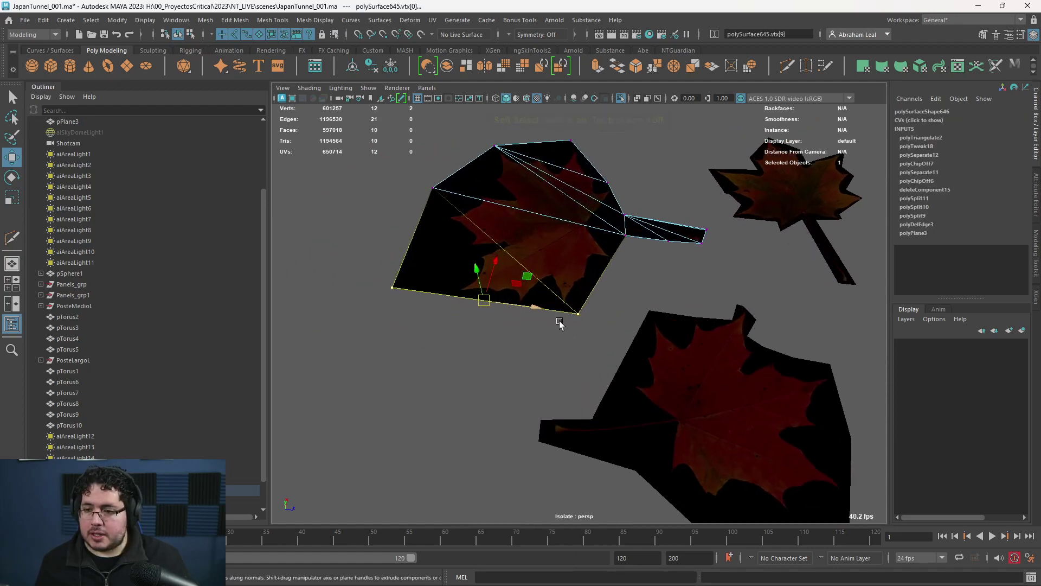
pyautogui.moveTo(476, 267); pyautogui.dragTo(473, 244)
pyautogui.keyDown('alt'); pyautogui.moveTo(473, 244); pyautogui.dragTo(423, 217); pyautogui.keyUp('alt')
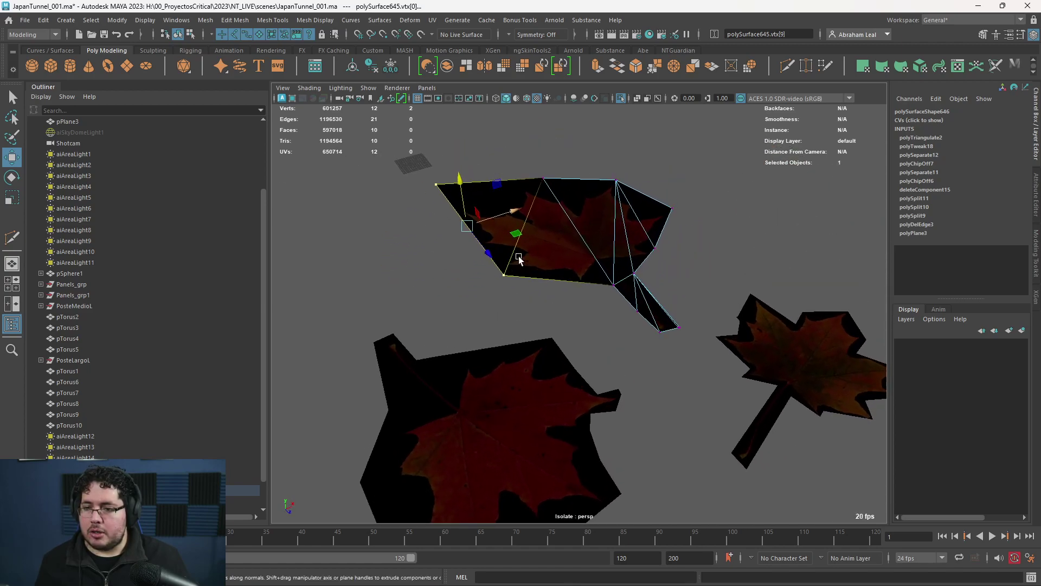
# Raise the top leaf card's opposite corner vertices and its stem-tip vertices to curl the leaf
pyautogui.moveTo(688, 183); pyautogui.dragTo(633, 191)
pyautogui.click(636, 198)
pyautogui.moveTo(660, 262); pyautogui.dragTo(621, 296)
pyautogui.keyDown('alt'); pyautogui.moveTo(622, 296); pyautogui.dragTo(693, 238); pyautogui.keyUp('alt')
pyautogui.press('e')
pyautogui.press('w')
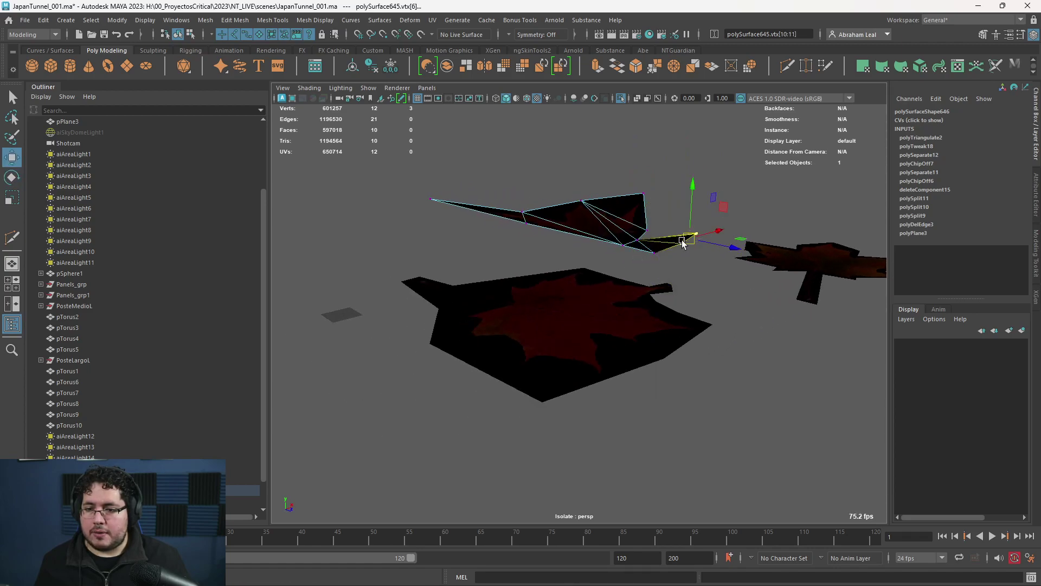
# Bend the large red leaf card by moving its side tip and outer corner vertices out of the plane
pyautogui.click(590, 341)
pyautogui.moveTo(651, 278); pyautogui.dragTo(591, 255, button='right')
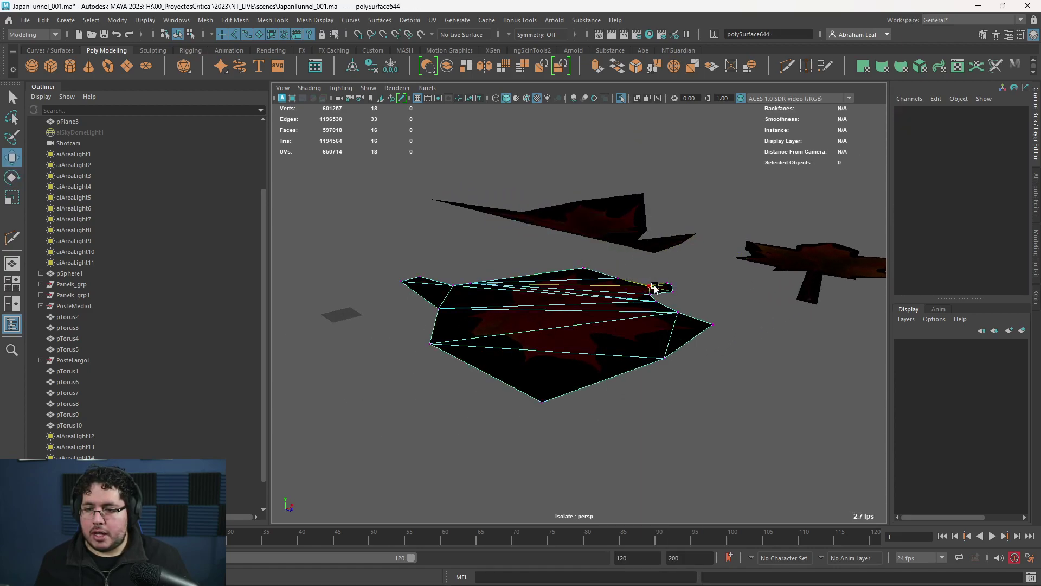
pyautogui.moveTo(656, 275)
pyautogui.mouseDown()
pyautogui.moveTo(679, 298)
pyautogui.moveTo(650, 281)
pyautogui.mouseUp()
pyautogui.press('e')
pyautogui.press('w')
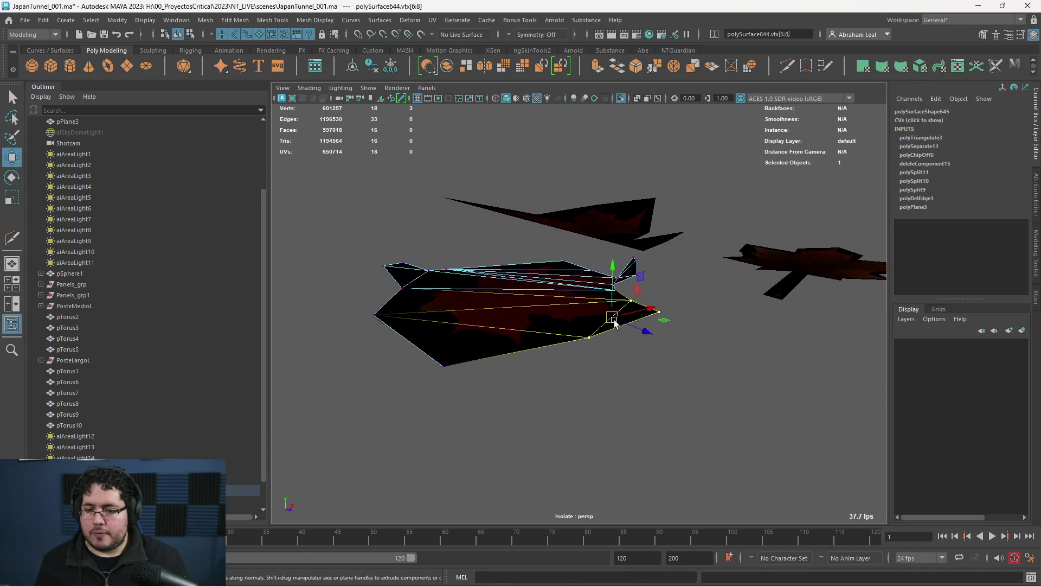
pyautogui.moveTo(613, 320); pyautogui.dragTo(556, 247)
pyautogui.press('e')
pyautogui.keyDown('alt'); pyautogui.moveTo(623, 243); pyautogui.dragTo(615, 272); pyautogui.keyUp('alt')
# Cut a line lengthwise across the large red leaf card and lower the vertices along its middle
pyautogui.hotkey('ctrl', 'shift', 'x')
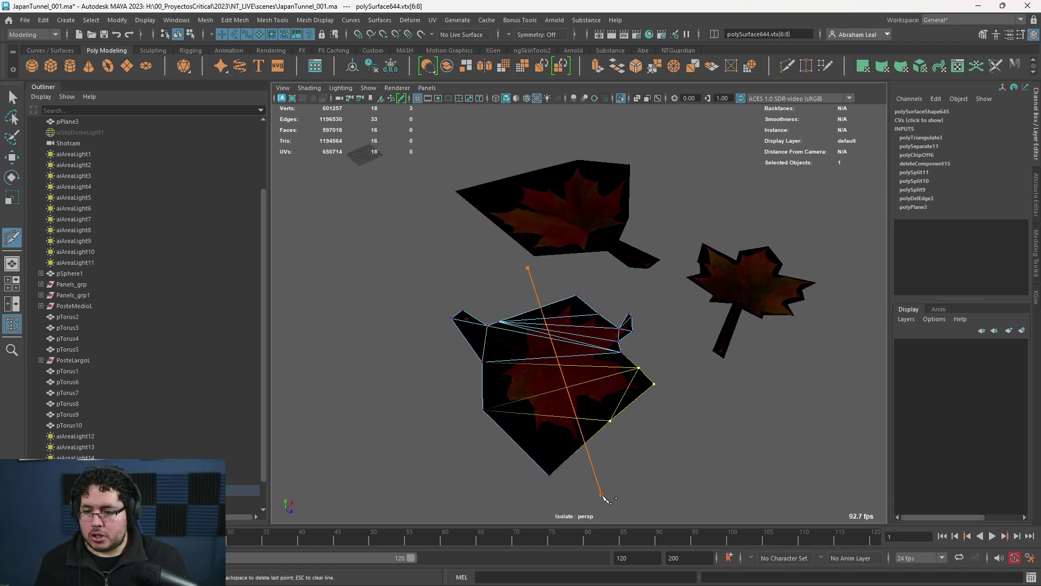
pyautogui.press('q')
pyautogui.moveTo(566, 372); pyautogui.dragTo(511, 280, button='right')
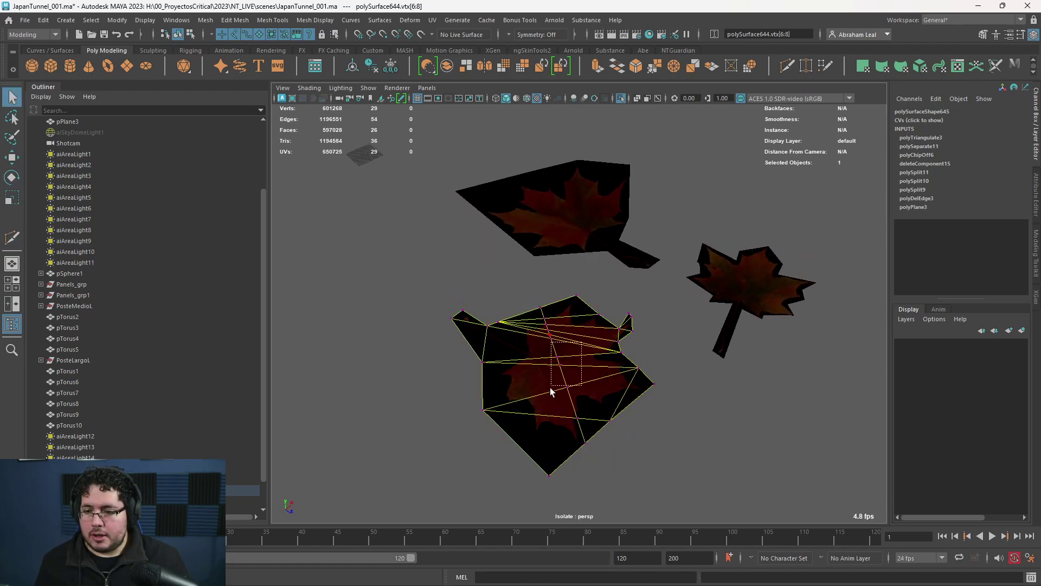
pyautogui.moveTo(551, 391); pyautogui.dragTo(551, 391)
pyautogui.keyDown('alt'); pyautogui.moveTo(552, 390); pyautogui.dragTo(591, 378); pyautogui.keyUp('alt')
pyautogui.press('b')
pyautogui.moveTo(596, 308); pyautogui.dragTo(666, 316)
pyautogui.press('w')
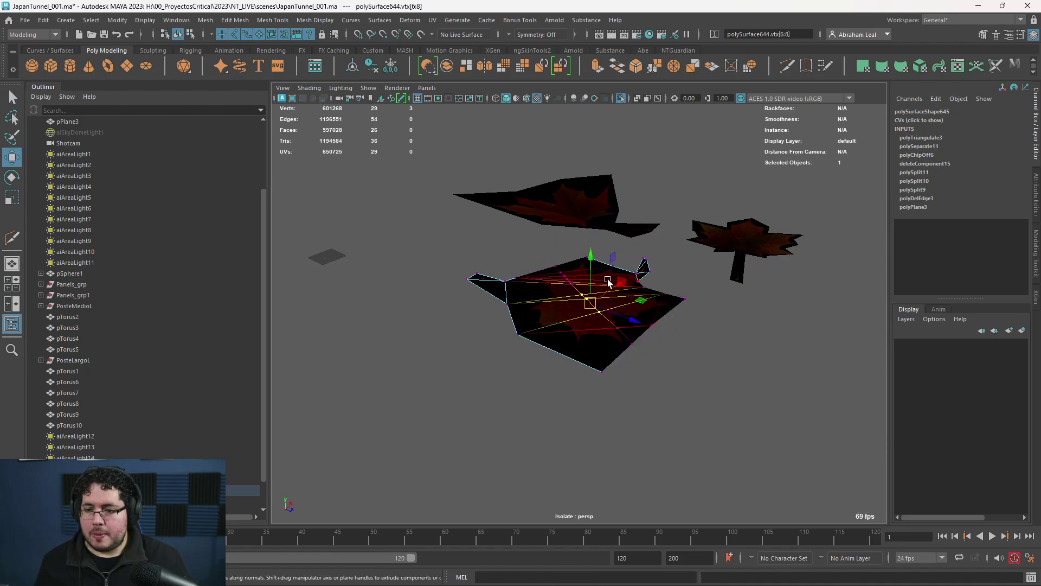
pyautogui.moveTo(592, 260); pyautogui.dragTo(591, 272)
# Select the small leaf card in untextured shaded display and cut a line straight across its lobes
pyautogui.press('5')
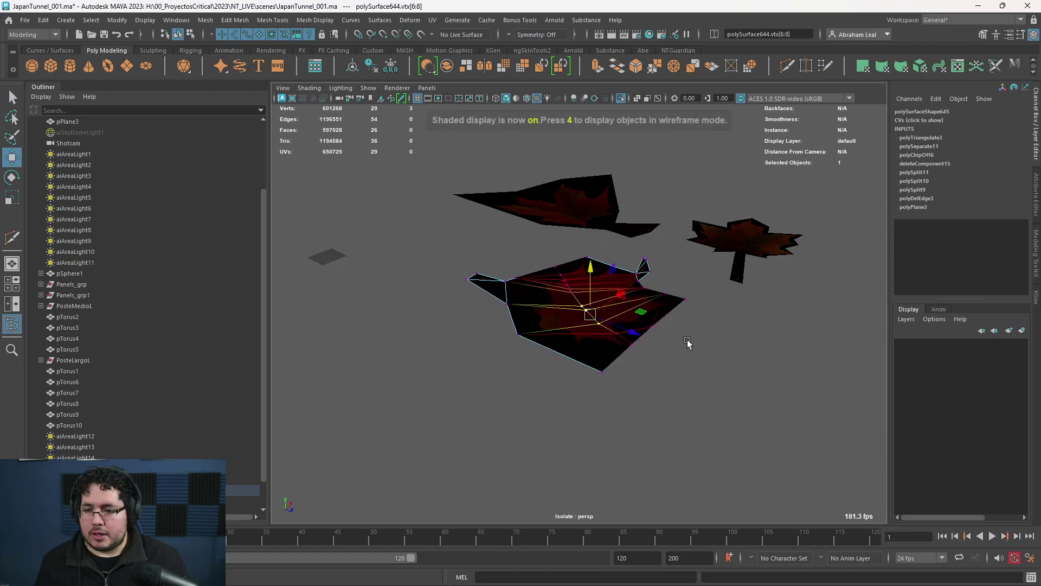
pyautogui.keyDown('alt'); pyautogui.moveTo(688, 343); pyautogui.dragTo(610, 302); pyautogui.keyUp('alt')
pyautogui.moveTo(584, 290); pyautogui.dragTo(642, 245, button='right')
pyautogui.keyDown('alt'); pyautogui.moveTo(638, 330); pyautogui.dragTo(716, 291); pyautogui.keyUp('alt')
pyautogui.press('f')
pyautogui.keyDown('alt'); pyautogui.moveTo(616, 347); pyautogui.dragTo(594, 324, button='right'); pyautogui.keyUp('alt')
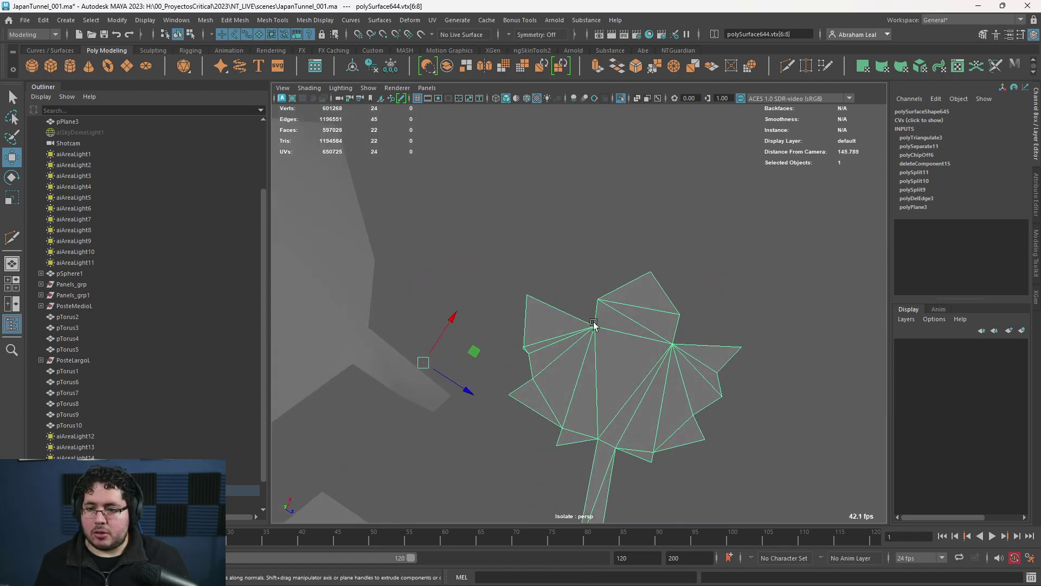
pyautogui.click(788, 66)
pyautogui.keyDown('alt'); pyautogui.moveTo(520, 384); pyautogui.dragTo(494, 334, button='middle'); pyautogui.keyUp('alt')
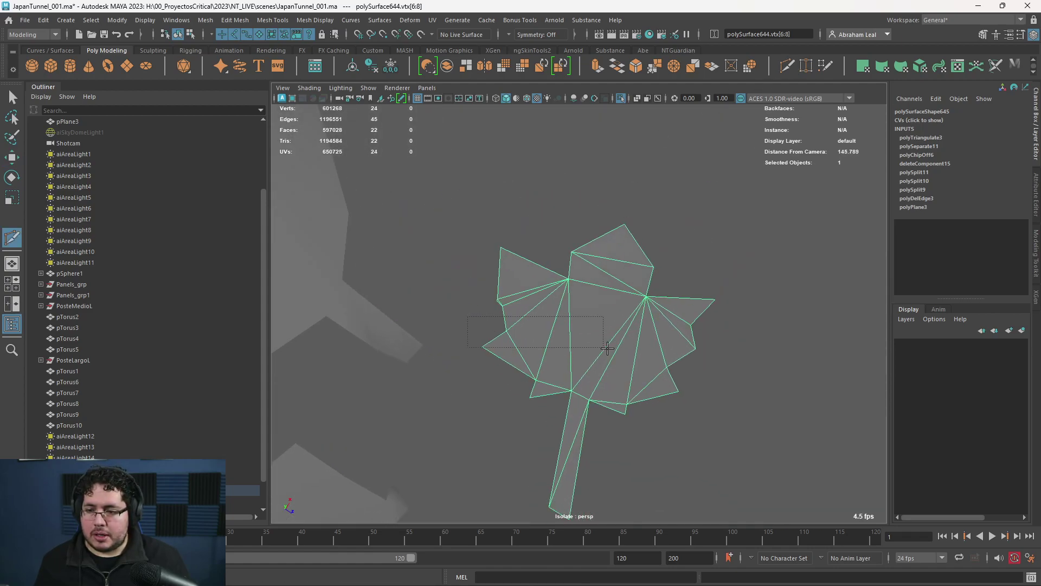
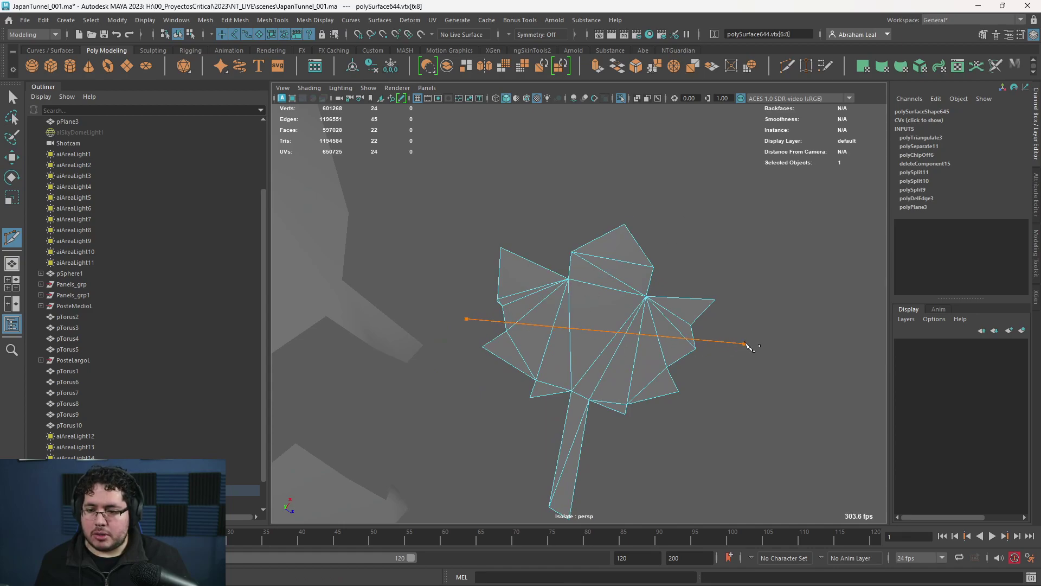
pyautogui.press('q')
pyautogui.moveTo(595, 275); pyautogui.dragTo(542, 275, button='right')
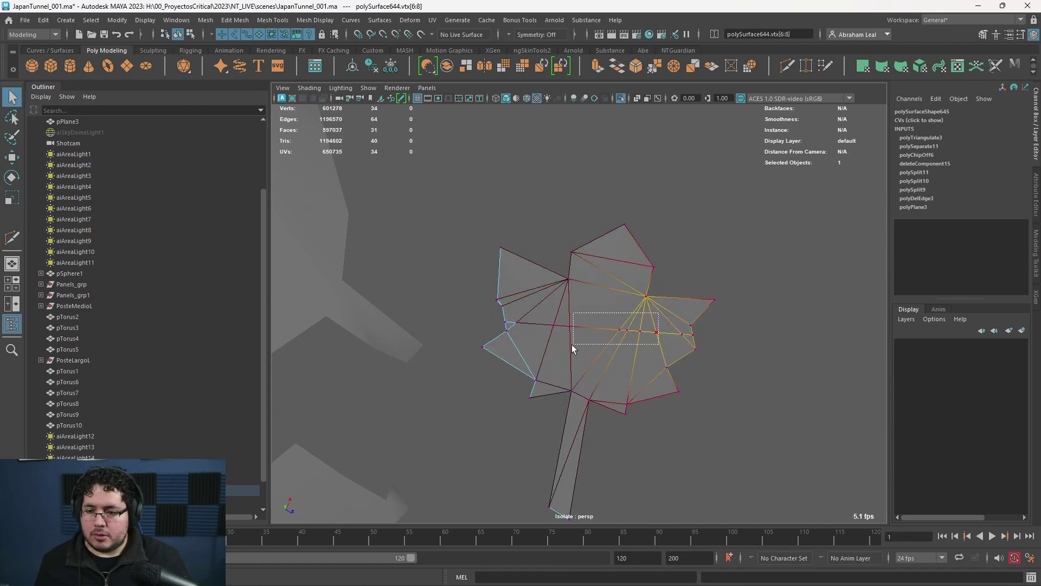
# Restore the textured display and bend the small leaf card by moving vertices along the new cut and outer parts
pyautogui.moveTo(572, 344); pyautogui.dragTo(550, 342)
pyautogui.press('5')
pyautogui.moveTo(663, 380)
pyautogui.keyDown('alt'); pyautogui.mouseDown()
pyautogui.moveTo(598, 348)
pyautogui.moveTo(600, 413)
pyautogui.moveTo(595, 401)
pyautogui.mouseUp(); pyautogui.keyUp('alt')
pyautogui.press('6')
pyautogui.press('w')
pyautogui.keyDown('alt'); pyautogui.moveTo(596, 254); pyautogui.dragTo(402, 339); pyautogui.keyUp('alt')
pyautogui.keyDown('alt'); pyautogui.moveTo(402, 358); pyautogui.dragTo(433, 264); pyautogui.keyUp('alt')
pyautogui.keyDown('alt'); pyautogui.moveTo(428, 316); pyautogui.dragTo(427, 289); pyautogui.keyUp('alt')
pyautogui.moveTo(419, 247); pyautogui.dragTo(452, 248)
pyautogui.keyDown('alt'); pyautogui.moveTo(662, 291); pyautogui.dragTo(653, 329); pyautogui.keyUp('alt')
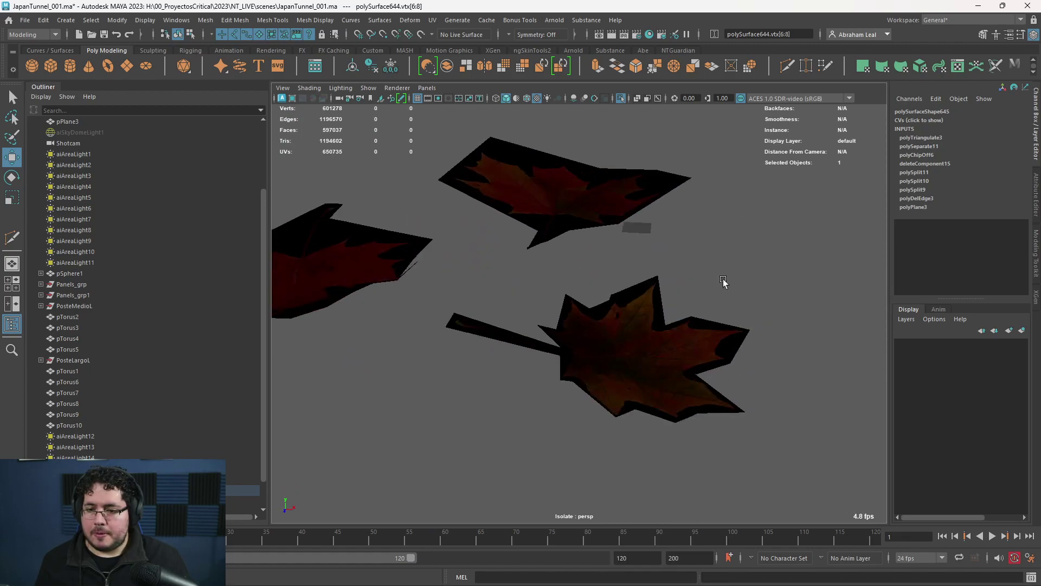
# Return the small leaf card to object selection and turn off isolation so the full tunnel scene shows
pyautogui.keyDown('alt'); pyautogui.moveTo(724, 279); pyautogui.dragTo(633, 324); pyautogui.keyUp('alt')
pyautogui.click(693, 329)
pyautogui.keyDown('alt'); pyautogui.moveTo(718, 282); pyautogui.dragTo(735, 333); pyautogui.keyUp('alt')
pyautogui.keyDown('alt'); pyautogui.moveTo(734, 332); pyautogui.dragTo(671, 238, button='right'); pyautogui.keyUp('alt')
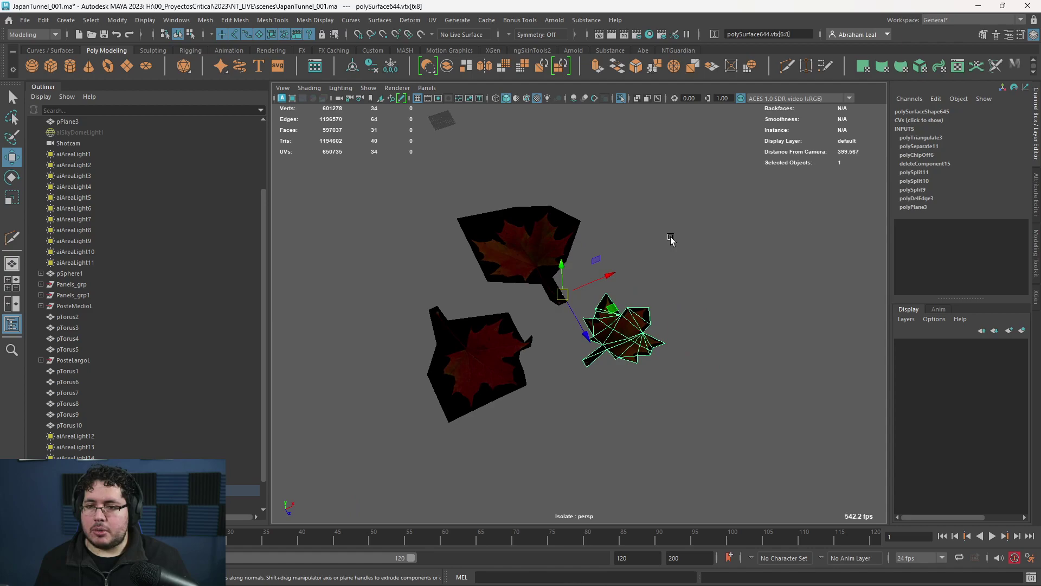
pyautogui.click(622, 99)
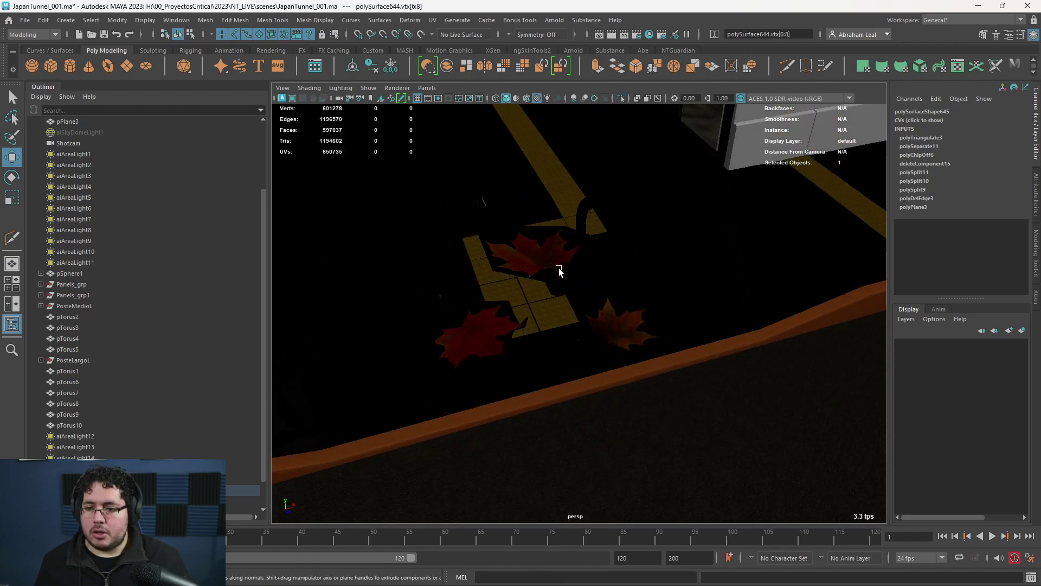
# Select all three leaf cards, delete their history and center their pivots
pyautogui.press('q')
pyautogui.click(581, 308)
pyautogui.keyDown('alt'); pyautogui.moveTo(581, 308); pyautogui.dragTo(533, 289); pyautogui.keyUp('alt')
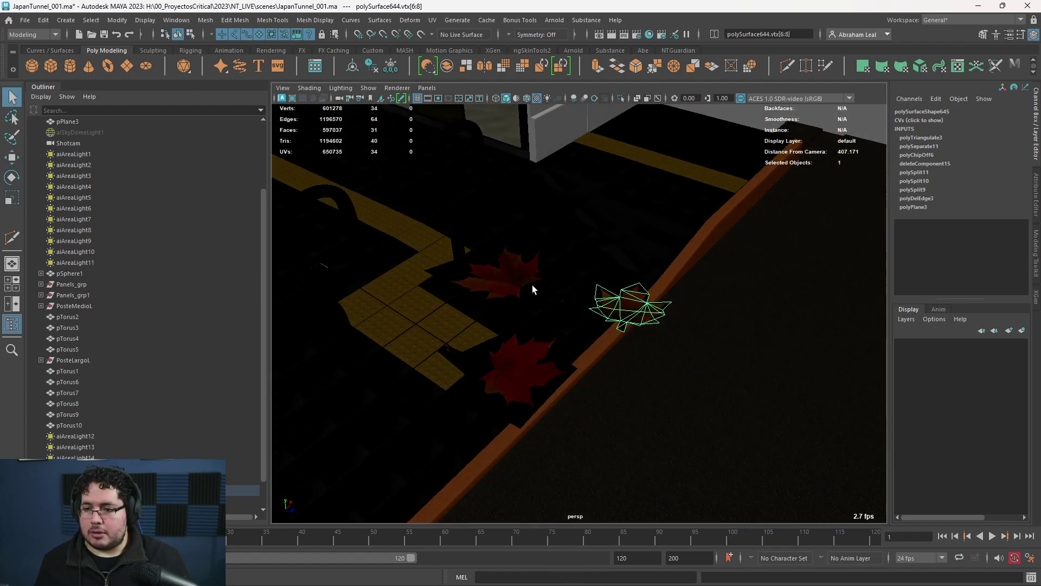
pyautogui.keyDown('shift'); pyautogui.click(524, 361); pyautogui.keyUp('shift')
pyautogui.keyDown('alt'); pyautogui.moveTo(553, 382); pyautogui.dragTo(520, 369); pyautogui.keyUp('alt')
pyautogui.keyDown('alt'); pyautogui.moveTo(520, 368); pyautogui.dragTo(353, 225, button='right'); pyautogui.keyUp('alt')
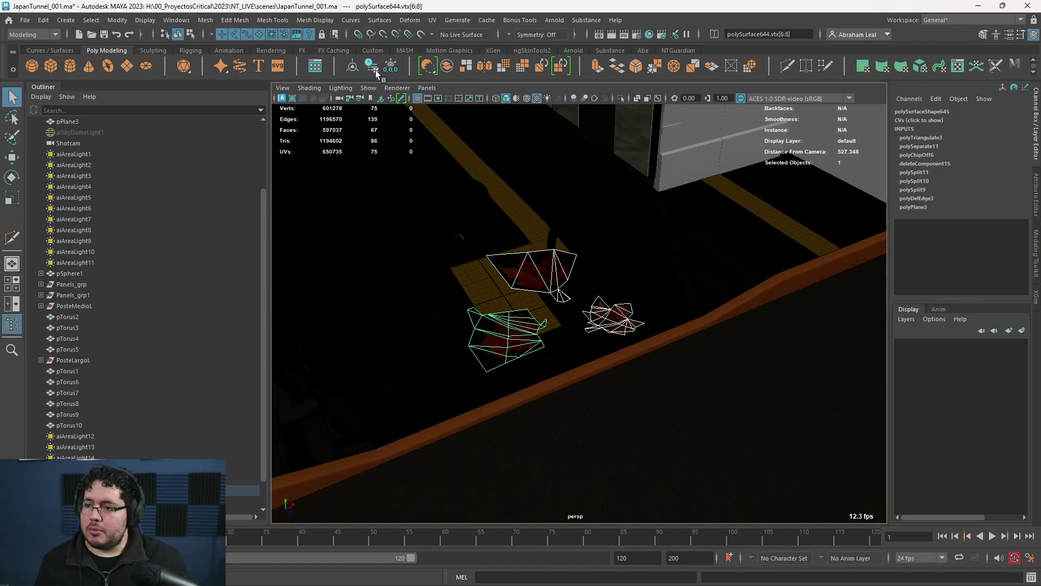
pyautogui.click(349, 63)
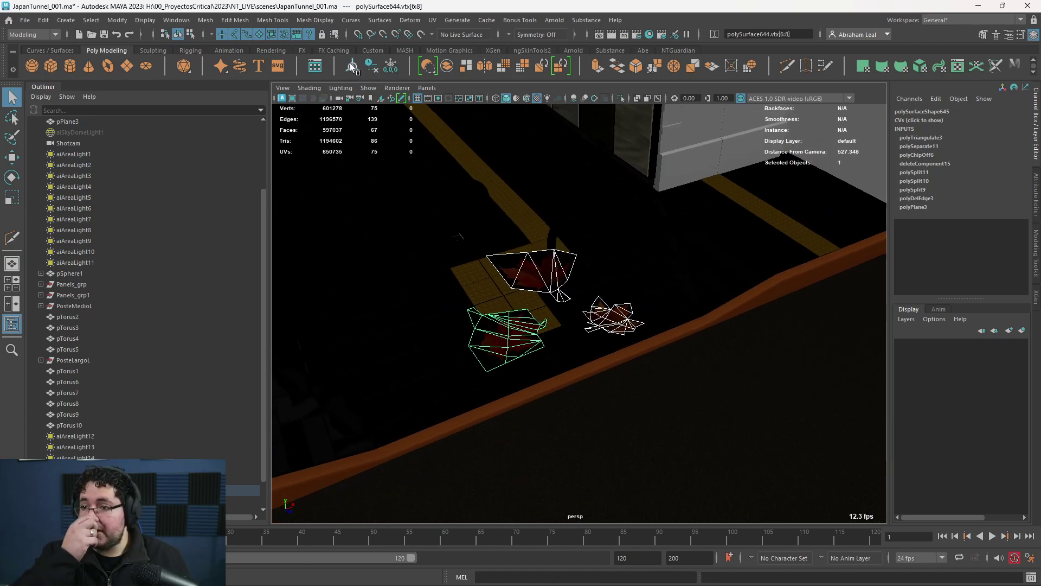
# Reselect the three floating leaf cards and move them down to the ground beside the orange curb
pyautogui.keyDown('alt'); pyautogui.moveTo(602, 293); pyautogui.dragTo(717, 230); pyautogui.keyUp('alt')
pyautogui.keyDown('alt'); pyautogui.moveTo(717, 230); pyautogui.dragTo(613, 303, button='right'); pyautogui.keyUp('alt')
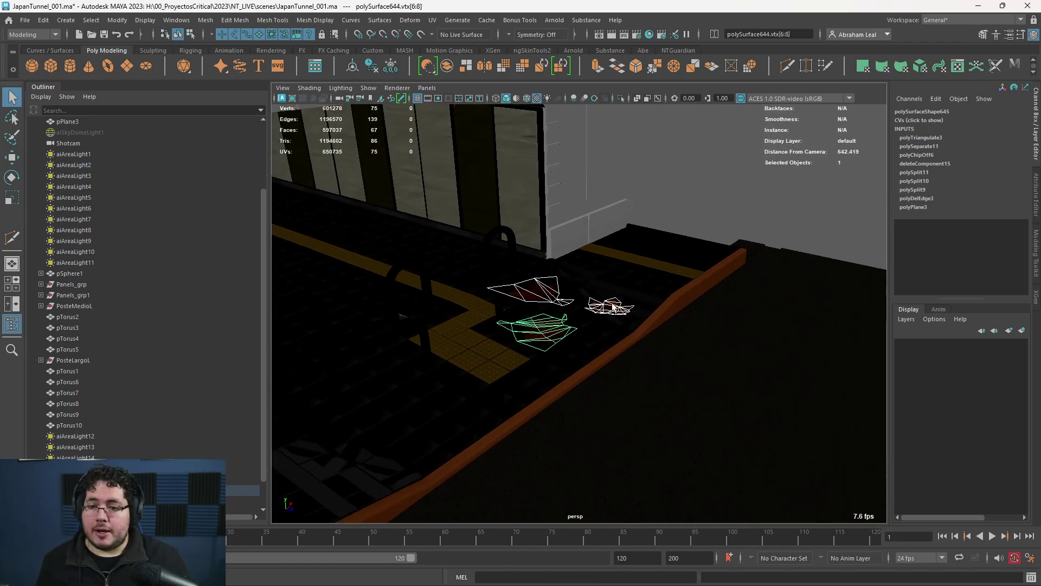
pyautogui.keyDown('alt'); pyautogui.moveTo(675, 216); pyautogui.dragTo(707, 243); pyautogui.keyUp('alt')
pyautogui.click(1035, 190)
pyautogui.click(1036, 123)
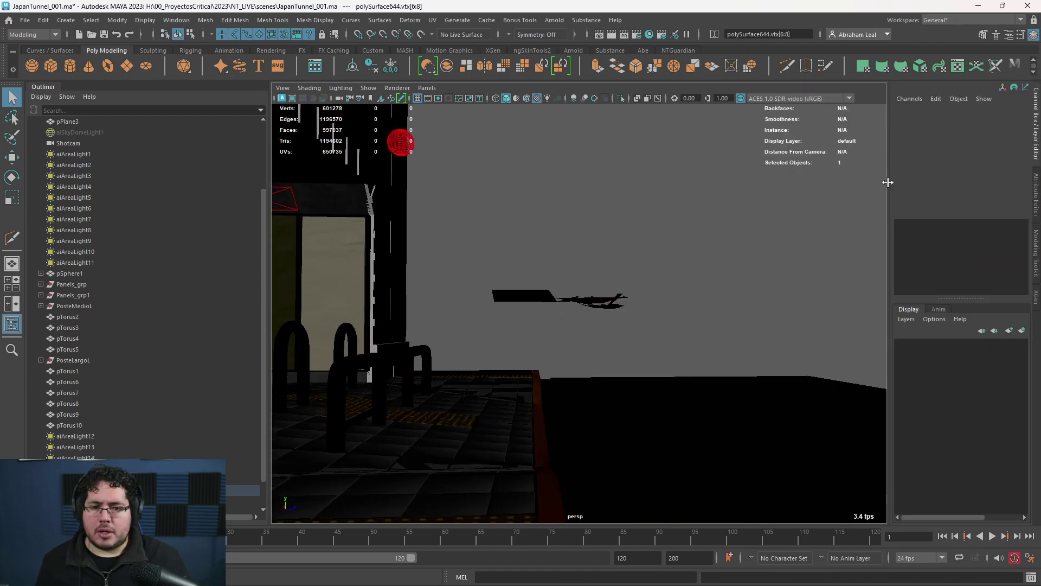
pyautogui.keyDown('alt'); pyautogui.moveTo(613, 276); pyautogui.dragTo(497, 315); pyautogui.keyUp('alt')
pyautogui.click(605, 296)
pyautogui.click(549, 289)
pyautogui.click(561, 303)
pyautogui.press('w')
pyautogui.moveTo(578, 242); pyautogui.dragTo(632, 350)
pyautogui.press('q')
pyautogui.click(588, 338)
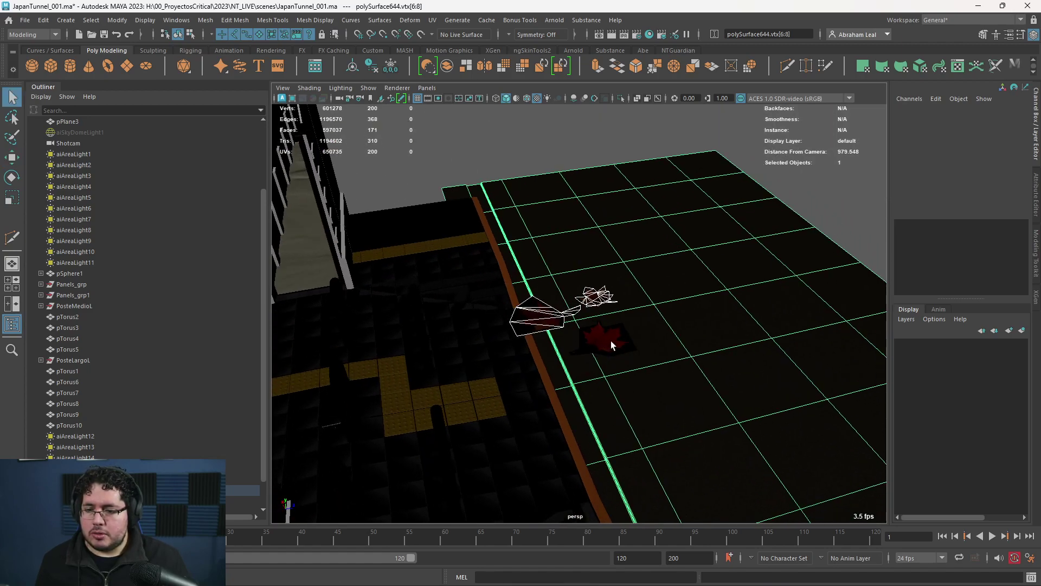
pyautogui.hotkey('ctrl', 'z')
# Scale the three leaf cards down uniformly to 0.57
pyautogui.keyDown('alt'); pyautogui.moveTo(698, 307); pyautogui.dragTo(567, 412); pyautogui.keyUp('alt')
pyautogui.press('r')
pyautogui.press('w')
pyautogui.keyDown('alt'); pyautogui.moveTo(567, 413); pyautogui.dragTo(584, 342, button='middle'); pyautogui.keyUp('alt')
# Duplicate the three-leaf set and spread the copies along the dark road beside the curb
pyautogui.hotkey('ctrl', 'd')
pyautogui.moveTo(564, 316); pyautogui.dragTo(755, 308)
pyautogui.keyDown('alt'); pyautogui.moveTo(755, 308); pyautogui.dragTo(659, 363); pyautogui.keyUp('alt')
pyautogui.keyDown('alt'); pyautogui.moveTo(659, 363); pyautogui.dragTo(597, 326, button='middle'); pyautogui.keyUp('alt')
pyautogui.moveTo(563, 356); pyautogui.dragTo(504, 428)
pyautogui.keyDown('alt'); pyautogui.moveTo(507, 421); pyautogui.dragTo(401, 361); pyautogui.keyUp('alt')
pyautogui.keyDown('alt'); pyautogui.moveTo(413, 358); pyautogui.dragTo(635, 358); pyautogui.keyUp('alt')
pyautogui.moveTo(565, 337); pyautogui.dragTo(382, 292)
pyautogui.keyDown('alt'); pyautogui.moveTo(391, 293); pyautogui.dragTo(538, 351); pyautogui.keyUp('alt')
# Duplicate the leaf set again and move the copy over the curb onto the tiled sidewalk
pyautogui.hotkey('ctrl', 'd')
pyautogui.hotkey('ctrl', 'd')
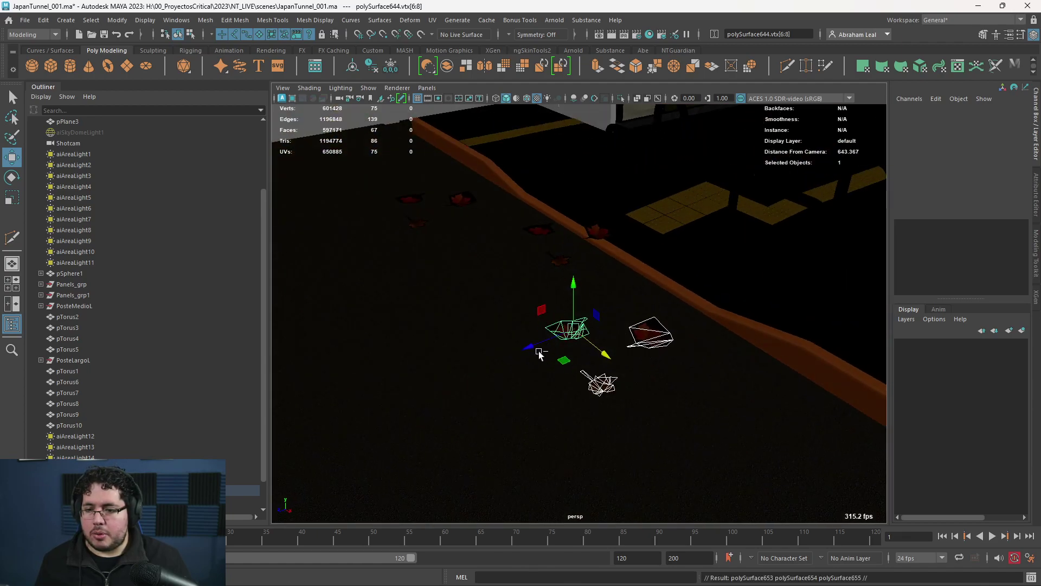
pyautogui.hotkey('ctrl', 'd')
pyautogui.moveTo(540, 354); pyautogui.dragTo(701, 283, button='middle')
pyautogui.keyDown('alt'); pyautogui.moveTo(722, 270); pyautogui.dragTo(618, 310); pyautogui.keyUp('alt')
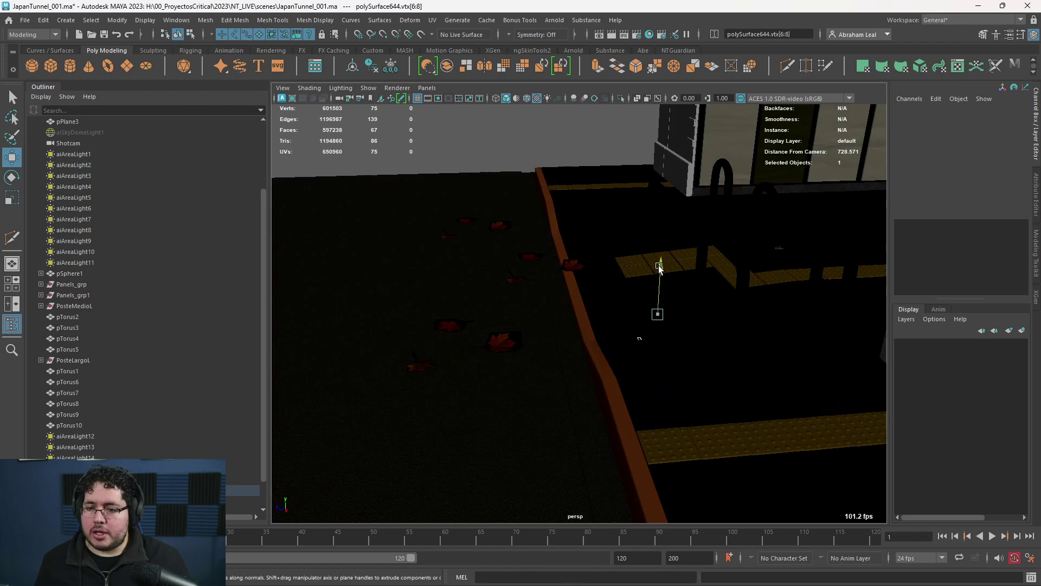
pyautogui.moveTo(659, 266); pyautogui.dragTo(733, 264)
# Duplicate the sidewalk leaf set, move the copy farther along the sidewalk and rotate it -40.137 degrees around Y
pyautogui.hotkey('ctrl', 'd')
pyautogui.moveTo(617, 290); pyautogui.dragTo(449, 287)
pyautogui.press('e')
pyautogui.press('F10')
pyautogui.keyDown('alt'); pyautogui.moveTo(467, 289); pyautogui.dragTo(433, 274); pyautogui.keyUp('alt')
pyautogui.press('q')
pyautogui.moveTo(433, 275); pyautogui.dragTo(497, 249, button='right')
pyautogui.scroll(-4, 496, 249)
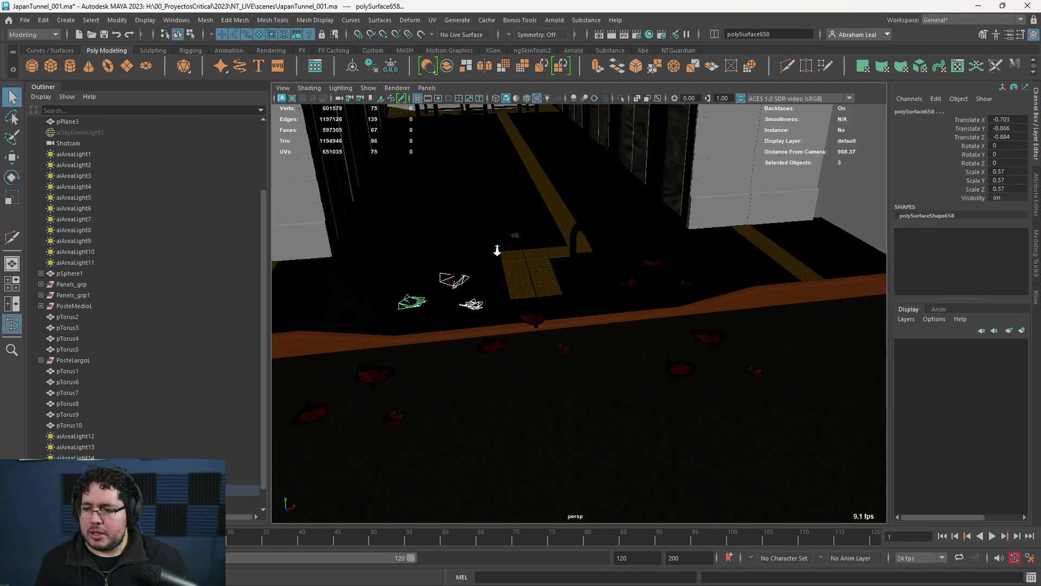
pyautogui.keyDown('alt'); pyautogui.moveTo(496, 249); pyautogui.dragTo(560, 237, button='middle'); pyautogui.keyUp('alt')
pyautogui.scroll(4, 559, 255)
pyautogui.press('e')
pyautogui.moveTo(535, 291); pyautogui.dragTo(495, 294)
pyautogui.keyDown('alt'); pyautogui.moveTo(502, 293); pyautogui.dragTo(653, 266); pyautogui.keyUp('alt')
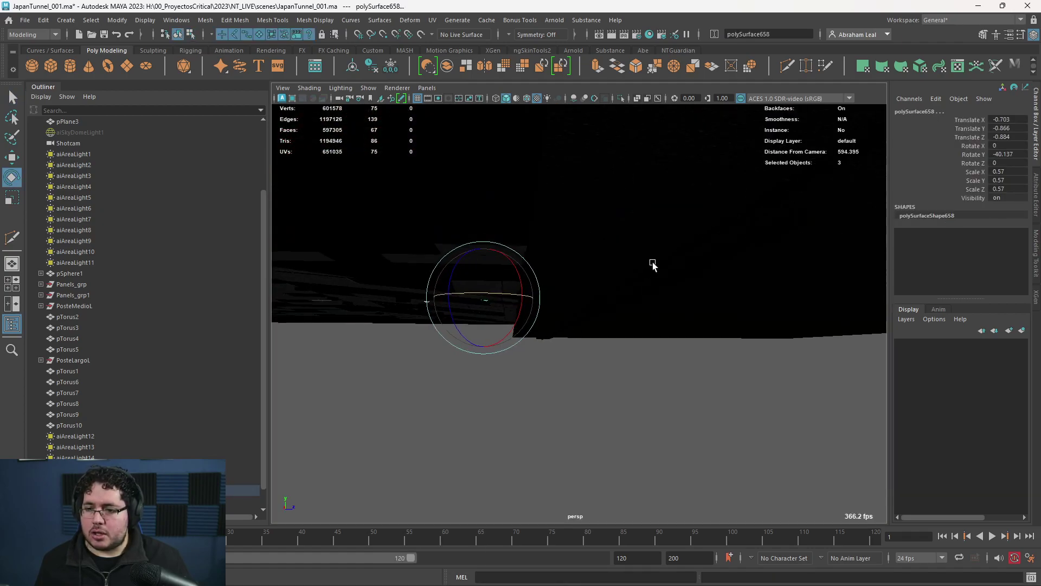
# Lower the small leaf of the newest sidewalk set closer to the tiles, to Translate Y -0.878
pyautogui.keyDown('alt'); pyautogui.moveTo(564, 312); pyautogui.dragTo(620, 330, button='middle'); pyautogui.keyUp('alt')
pyautogui.keyDown('alt'); pyautogui.moveTo(621, 330); pyautogui.dragTo(688, 380); pyautogui.keyUp('alt')
pyautogui.scroll(4, 688, 379)
pyautogui.keyDown('alt'); pyautogui.moveTo(699, 380); pyautogui.dragTo(691, 343, button='middle'); pyautogui.keyUp('alt')
pyautogui.click(690, 342)
pyautogui.keyDown('alt'); pyautogui.moveTo(690, 342); pyautogui.dragTo(670, 337); pyautogui.keyUp('alt')
pyautogui.click(685, 337)
pyautogui.press('w')
pyautogui.moveTo(665, 287); pyautogui.dragTo(684, 307)
pyautogui.keyDown('alt'); pyautogui.moveTo(685, 307); pyautogui.dragTo(534, 307, button='right'); pyautogui.keyUp('alt')
pyautogui.keyDown('alt'); pyautogui.moveTo(664, 312); pyautogui.dragTo(633, 360); pyautogui.keyUp('alt')
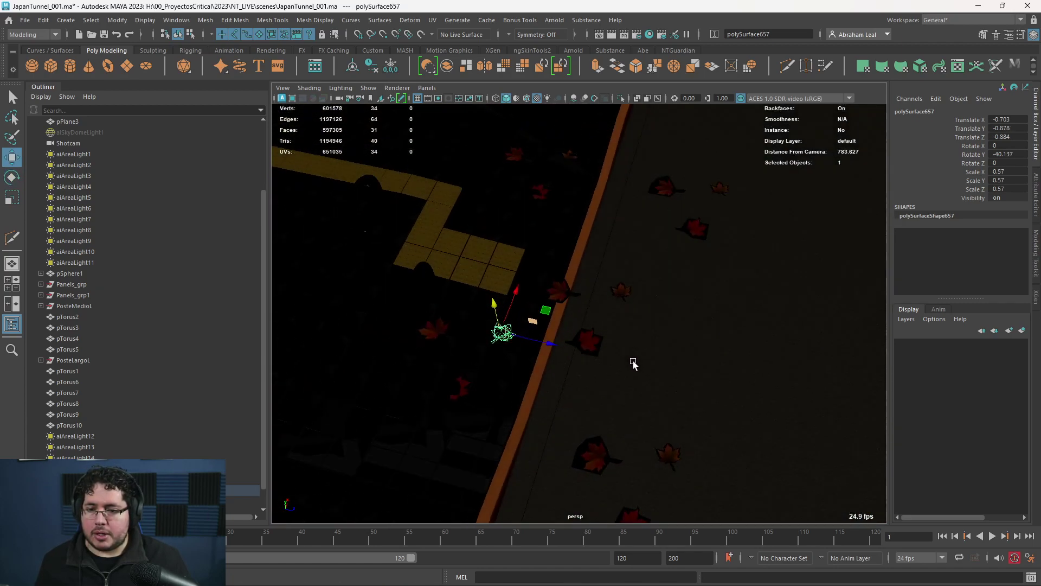
# Select four leaves from different sets and rotate them together to about 79.417 degrees around Y
pyautogui.keyDown('alt'); pyautogui.moveTo(600, 449); pyautogui.dragTo(679, 372); pyautogui.keyUp('alt')
pyautogui.click(684, 348)
pyautogui.keyDown('alt'); pyautogui.moveTo(736, 352); pyautogui.dragTo(599, 279); pyautogui.keyUp('alt')
pyautogui.keyDown('shift'); pyautogui.click(598, 279); pyautogui.keyUp('shift')
pyautogui.press('q')
pyautogui.keyDown('shift'); pyautogui.click(629, 214); pyautogui.keyUp('shift')
pyautogui.keyDown('shift'); pyautogui.click(546, 216); pyautogui.keyUp('shift')
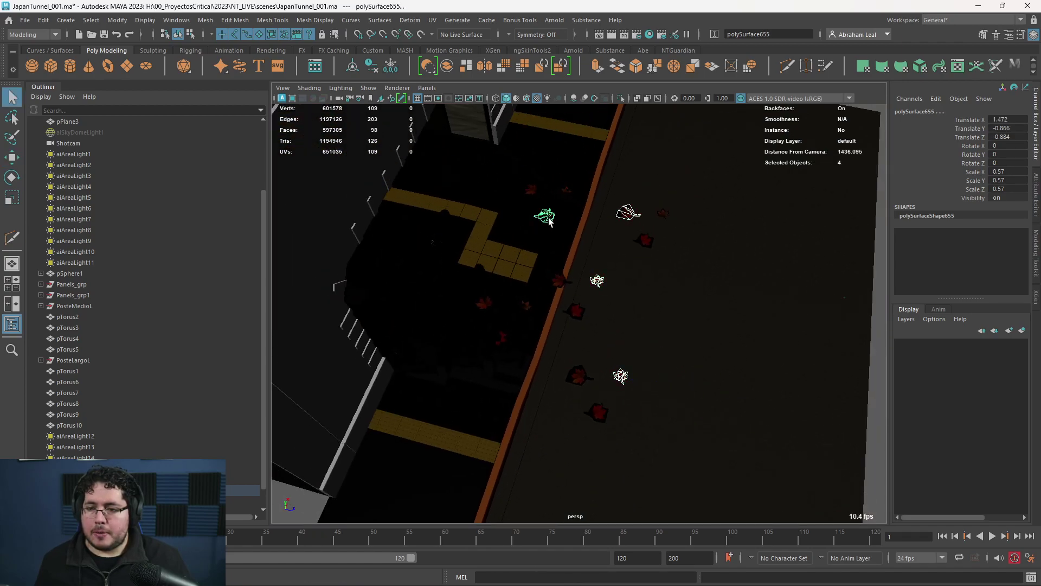
pyautogui.press('e')
pyautogui.moveTo(591, 218); pyautogui.dragTo(584, 266)
# Select the large leaf beside the middle of the curb and rotate it to -34.77 degrees around Y
pyautogui.click(576, 308)
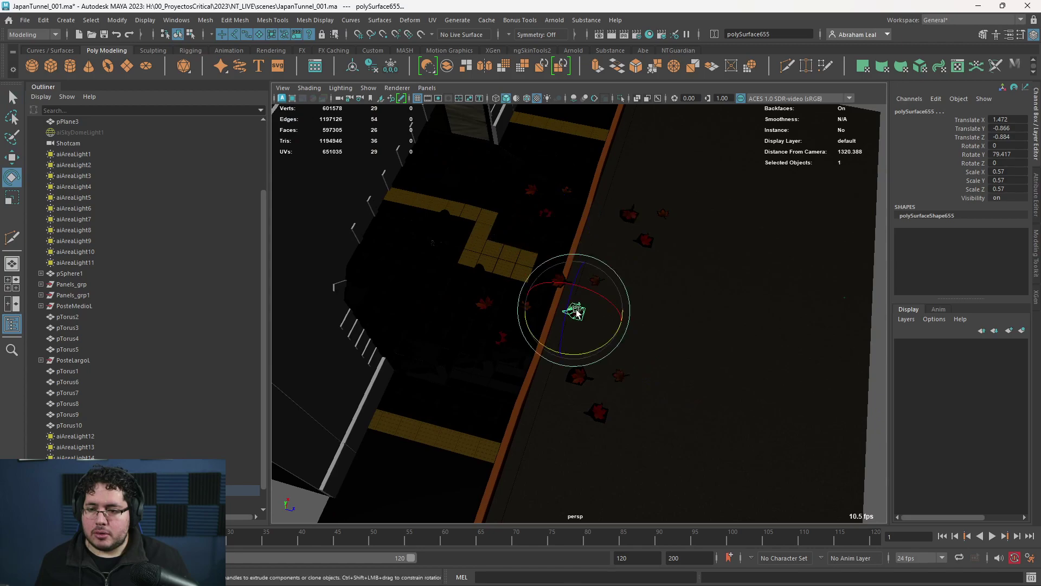
pyautogui.keyDown('alt'); pyautogui.moveTo(593, 349); pyautogui.dragTo(674, 312); pyautogui.keyUp('alt')
pyautogui.press('q')
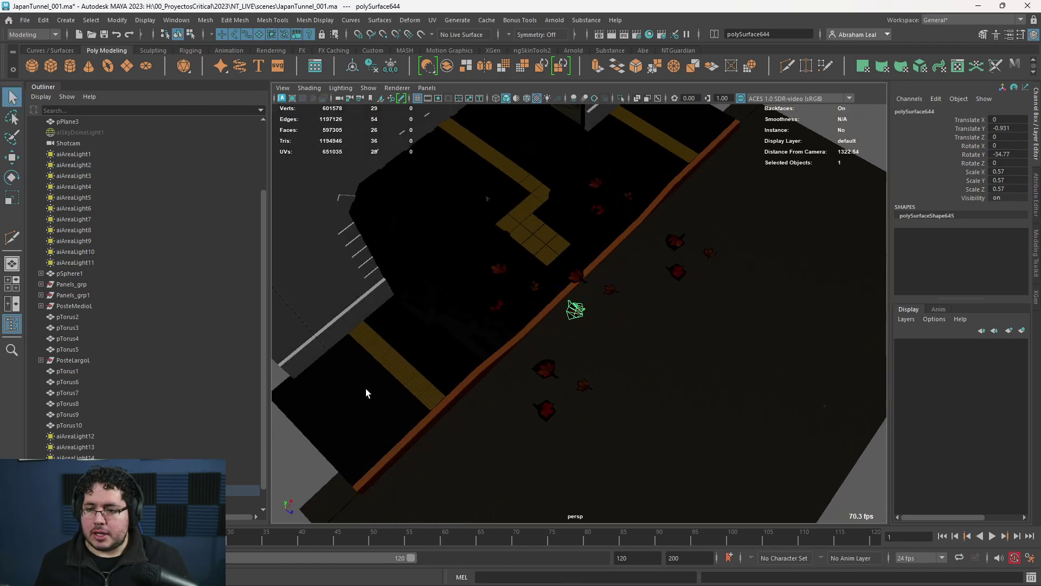
# Duplicate the group holding all the scattered leaves and shift the copy sideways to Translate X -89.182
pyautogui.click(369, 393)
pyautogui.keyDown('alt'); pyautogui.moveTo(369, 394); pyautogui.dragTo(498, 342); pyautogui.keyUp('alt')
pyautogui.hotkey('ctrl', 'd')
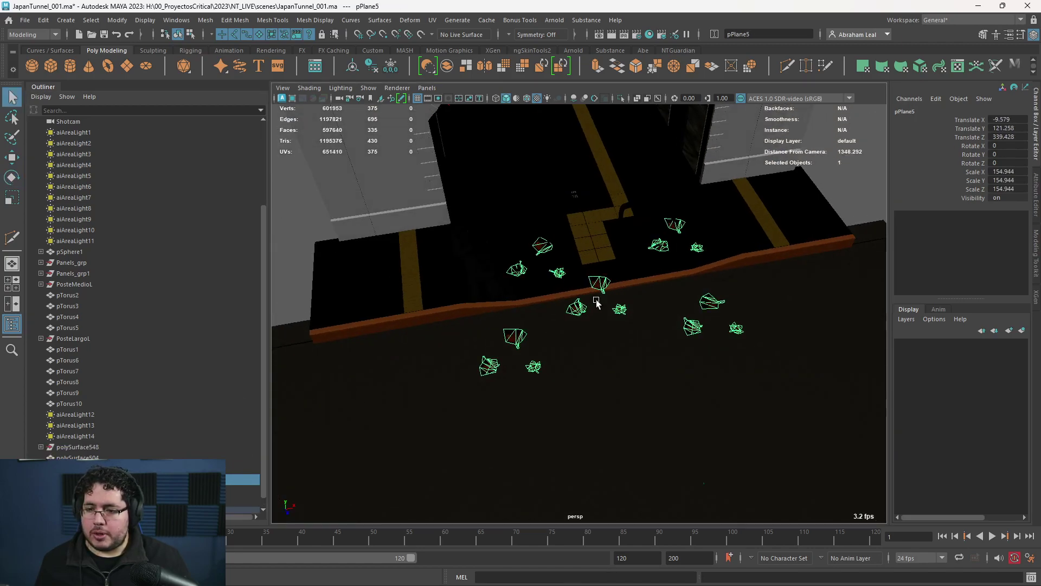
pyautogui.press('w')
pyautogui.moveTo(610, 236); pyautogui.dragTo(617, 257)
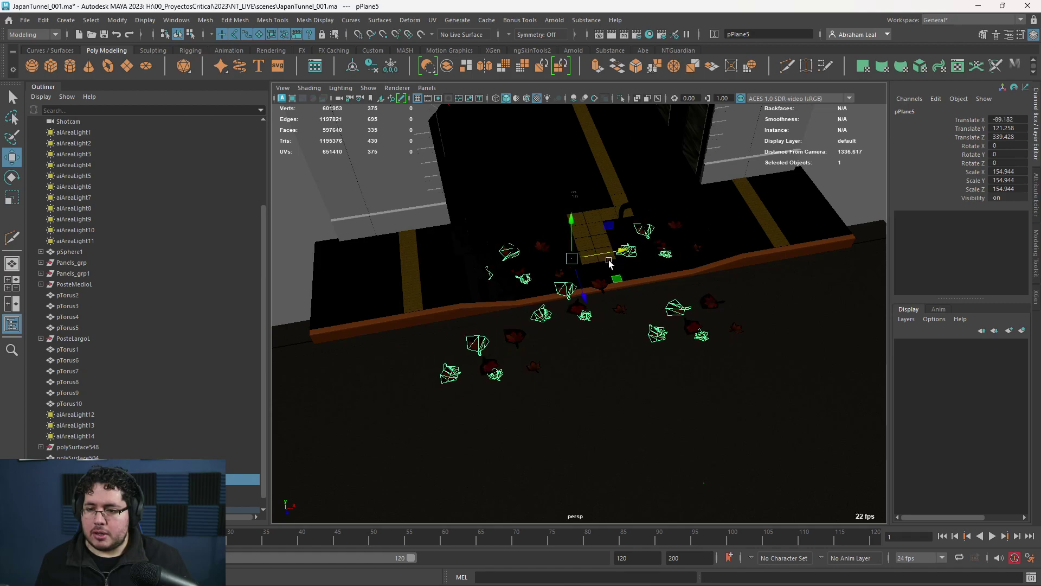
# Examine the duplicated leaves on the sidewalk up close, using the default material display
pyautogui.keyDown('alt'); pyautogui.moveTo(477, 264); pyautogui.dragTo(548, 271, button='right'); pyautogui.keyUp('alt')
pyautogui.keyDown('alt'); pyautogui.moveTo(434, 299); pyautogui.dragTo(510, 327, button='middle'); pyautogui.keyUp('alt')
pyautogui.keyDown('alt'); pyautogui.moveTo(510, 327); pyautogui.dragTo(510, 282); pyautogui.keyUp('alt')
pyautogui.keyDown('alt'); pyautogui.moveTo(607, 264); pyautogui.dragTo(589, 376); pyautogui.keyUp('alt')
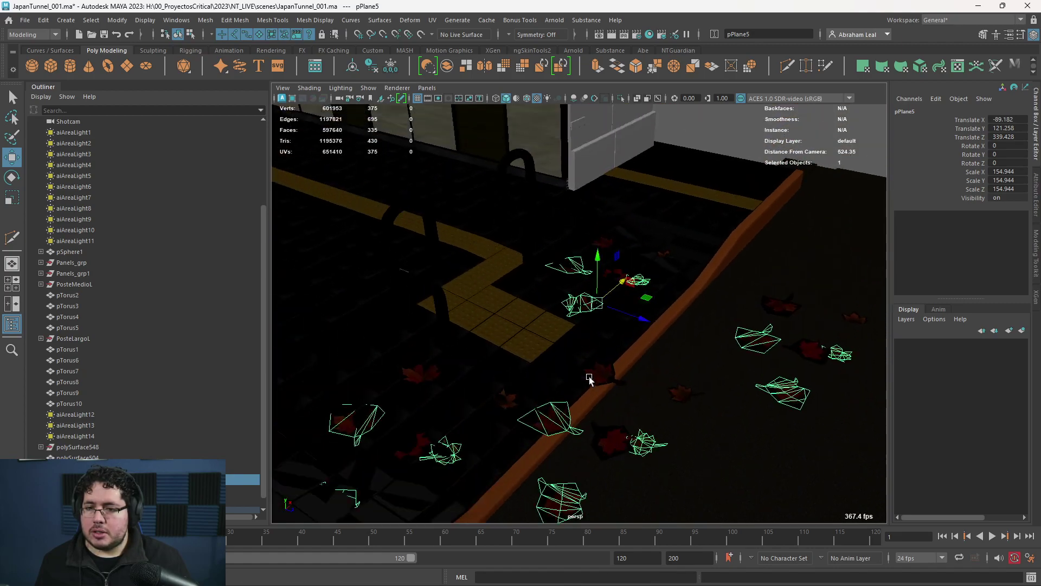
pyautogui.keyDown('alt'); pyautogui.moveTo(588, 376); pyautogui.dragTo(592, 434, button='middle'); pyautogui.keyUp('alt')
pyautogui.keyDown('alt'); pyautogui.moveTo(543, 304); pyautogui.dragTo(616, 286, button='right'); pyautogui.keyUp('alt')
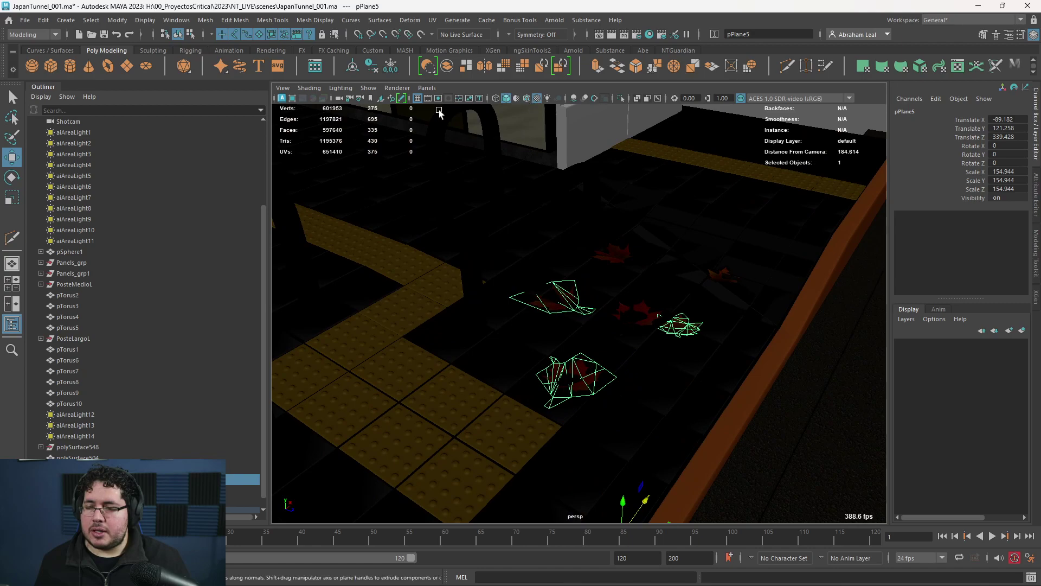
pyautogui.click(515, 100)
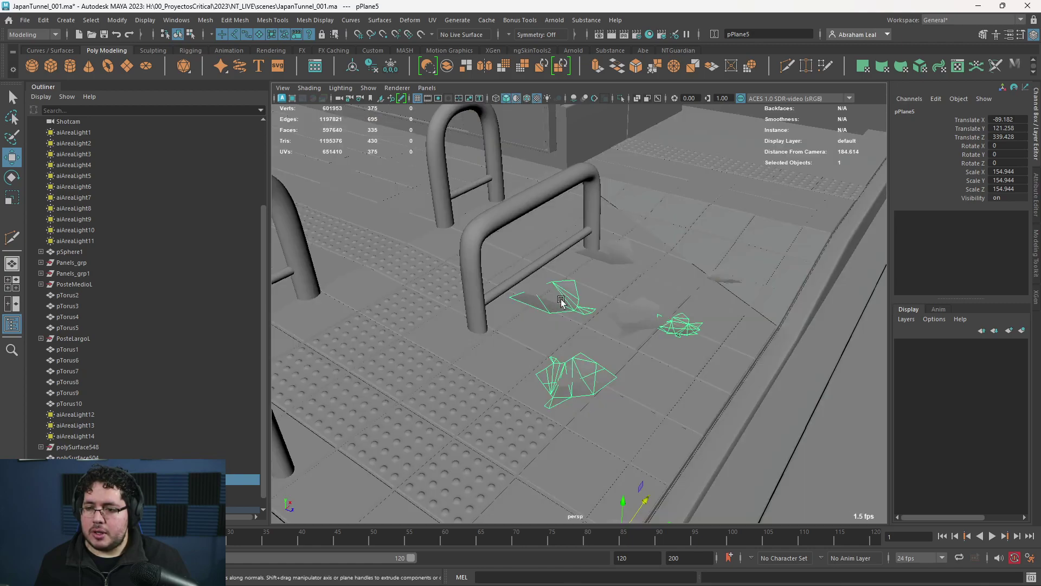
# Try to shift two neighbouring copied leaves on the road sideways together, and undo the move
pyautogui.click(562, 299)
pyautogui.keyDown('alt'); pyautogui.moveTo(561, 298); pyautogui.dragTo(513, 277); pyautogui.keyUp('alt')
pyautogui.press('e')
pyautogui.scroll(-3, 507, 312)
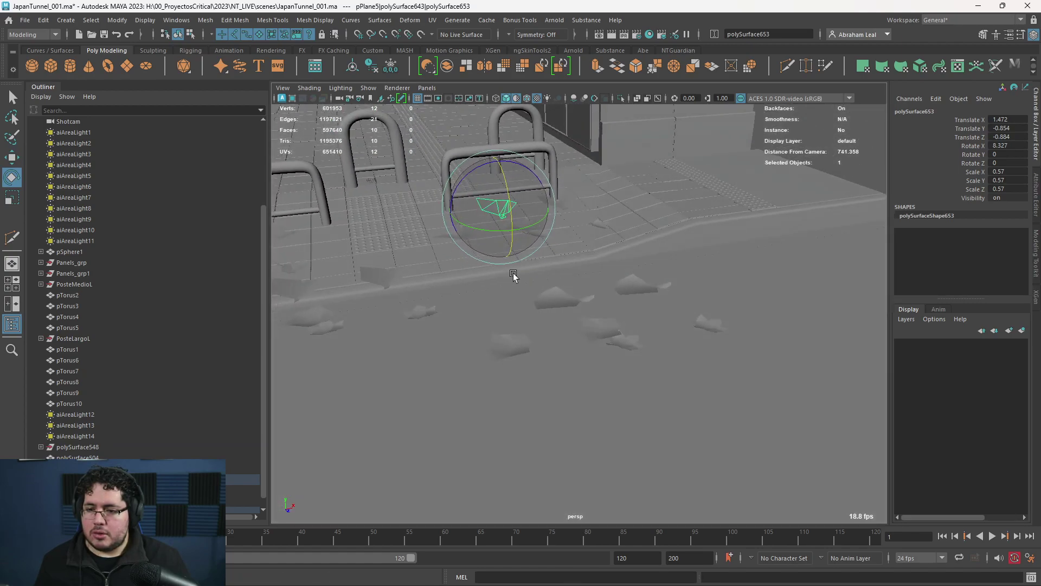
pyautogui.click(564, 302)
pyautogui.keyDown('shift'); pyautogui.click(626, 343); pyautogui.keyUp('shift')
pyautogui.press('w')
pyautogui.press('f')
pyautogui.moveTo(652, 336); pyautogui.dragTo(435, 335)
pyautogui.hotkey('ctrl', 'z')
pyautogui.press('e')
pyautogui.keyDown('alt'); pyautogui.moveTo(435, 335); pyautogui.dragTo(672, 423, button='middle'); pyautogui.keyUp('alt')
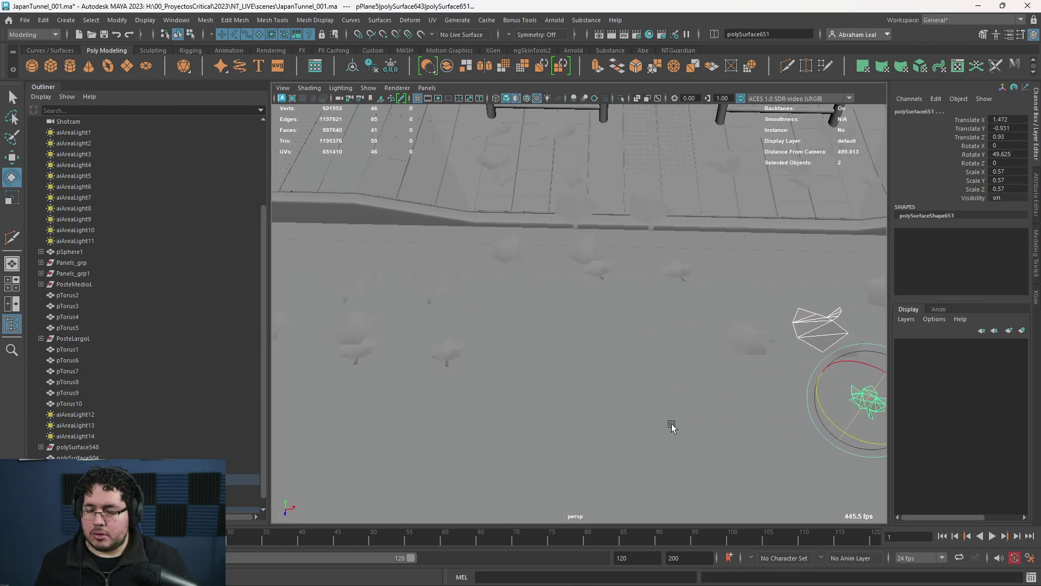
# Select a single leaf on the road beside the curb and save the scene
pyautogui.keyDown('alt'); pyautogui.moveTo(672, 423); pyautogui.dragTo(498, 316); pyautogui.keyUp('alt')
pyautogui.click(440, 334)
pyautogui.press('q')
pyautogui.click(513, 292)
pyautogui.press('e')
pyautogui.scroll(-3, 580, 355)
pyautogui.press('5')
pyautogui.keyDown('alt'); pyautogui.moveTo(582, 364); pyautogui.dragTo(705, 315); pyautogui.keyUp('alt')
pyautogui.press('5')
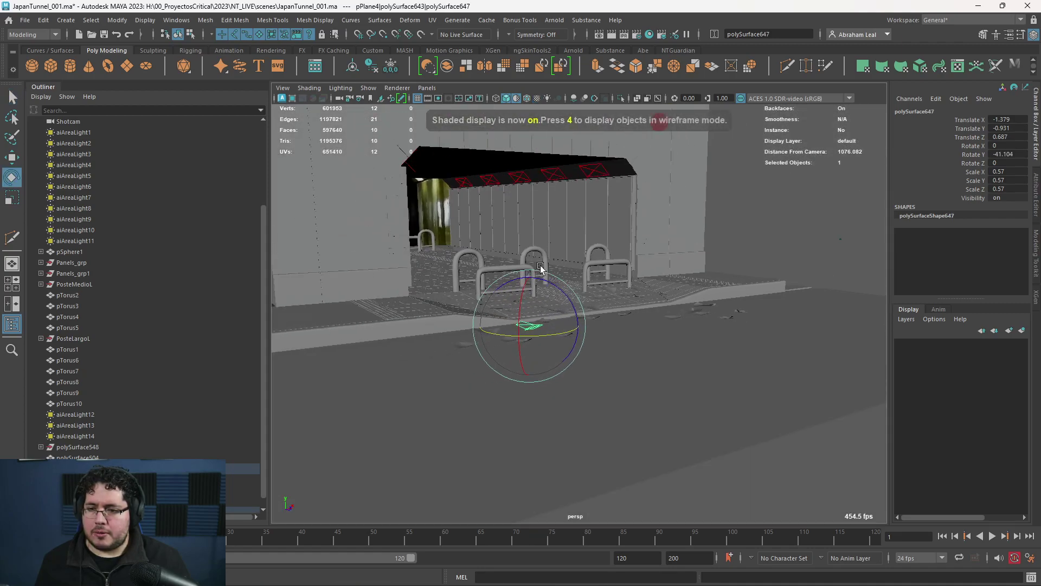
pyautogui.hotkey('ctrl', 's')
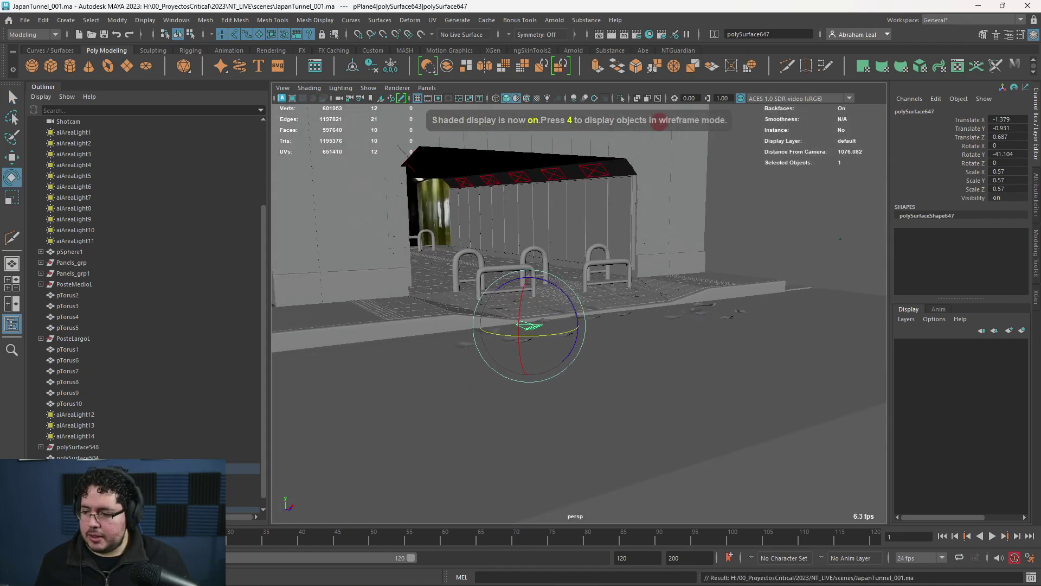
# Switch to Arnold RenderView, start a new render and examine the scattered leaves on the road and sidewalk
pyautogui.hotkey('alt', 'Tab')
pyautogui.click(985, 33)
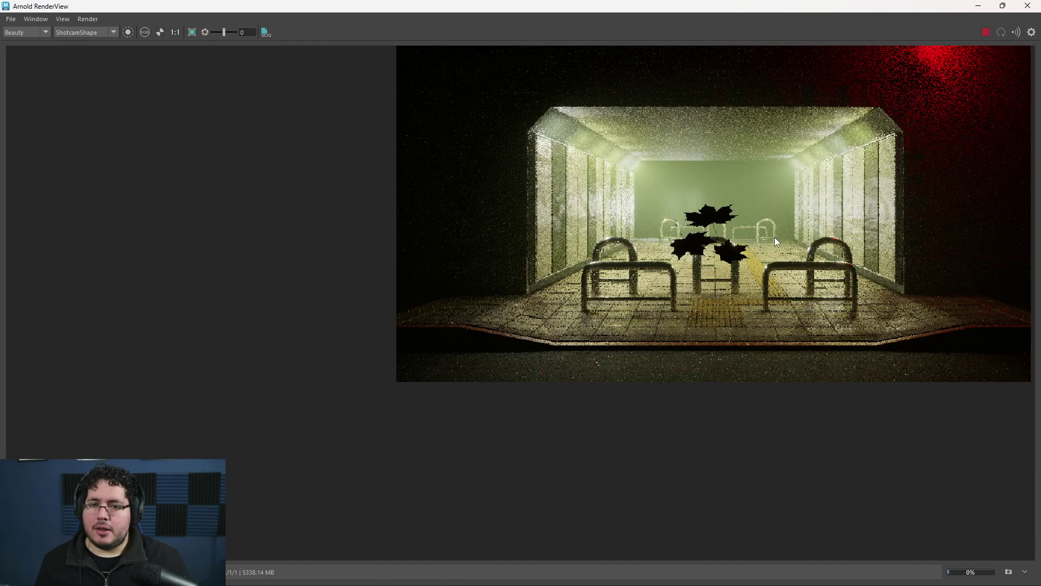
pyautogui.scroll(5, 634, 435)
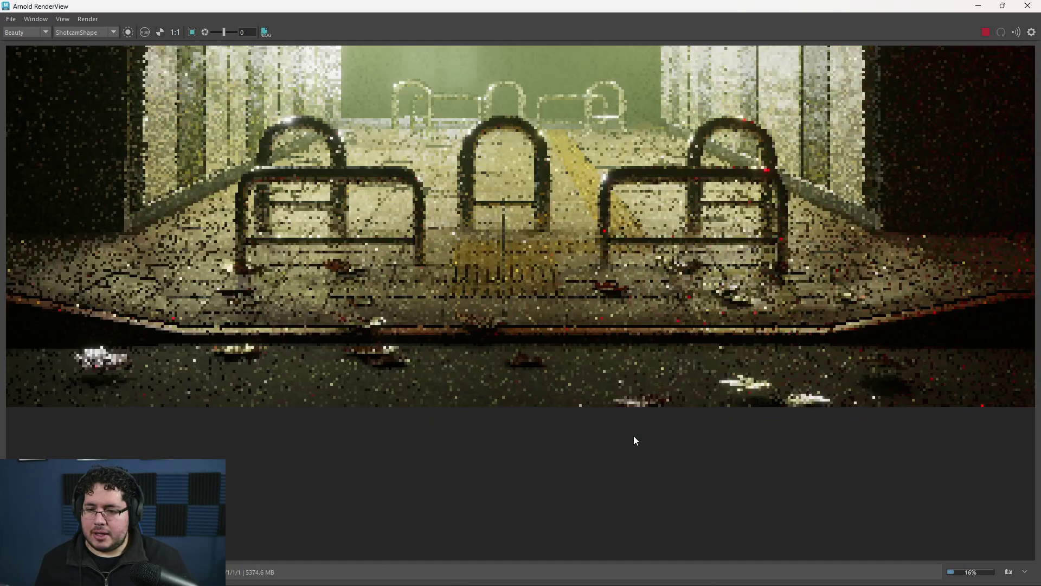
pyautogui.scroll(-5, 633, 435)
pyautogui.scroll(5, 618, 421)
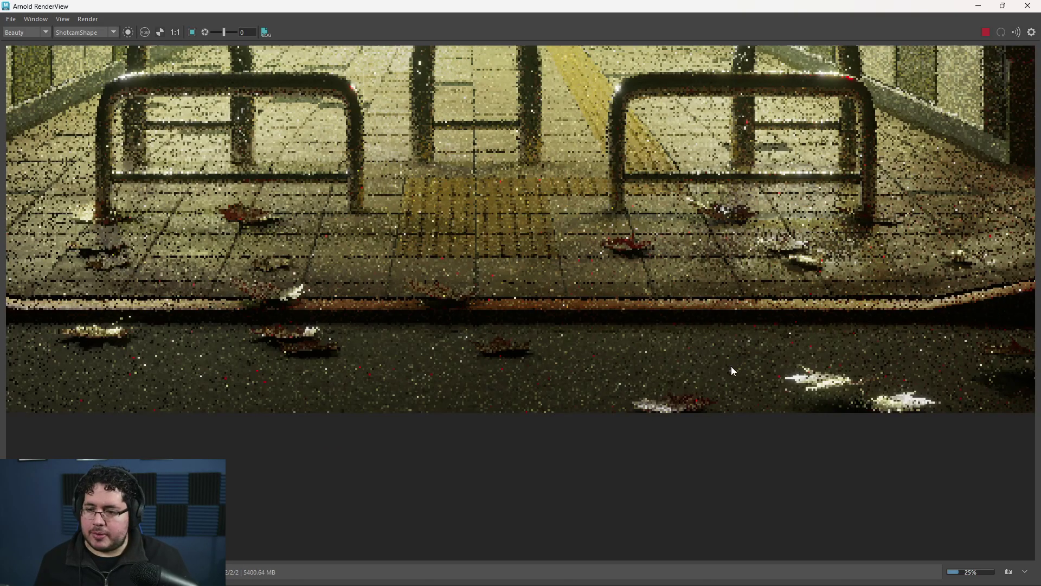
pyautogui.scroll(-5, 609, 335)
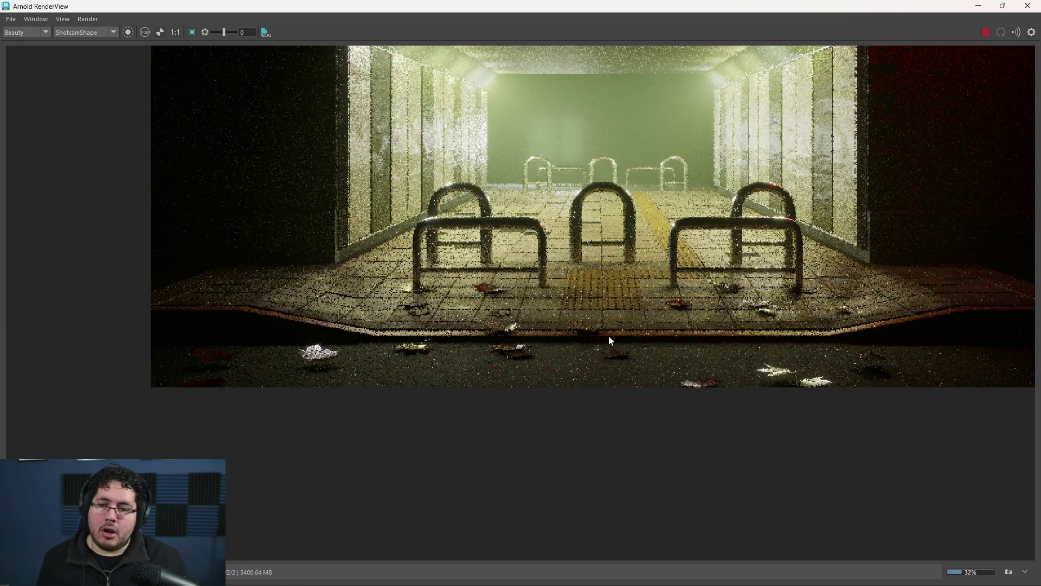
# Compare the whole rendered tunnel with close views of the leaves along the curb, and stop the render
pyautogui.scroll(-2, 506, 326)
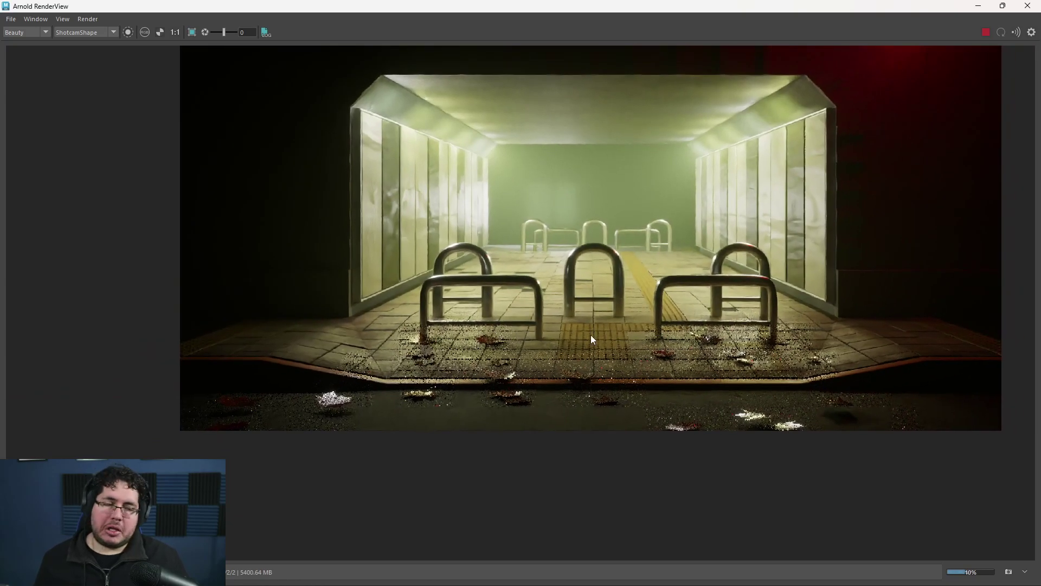
pyautogui.scroll(1, 718, 373)
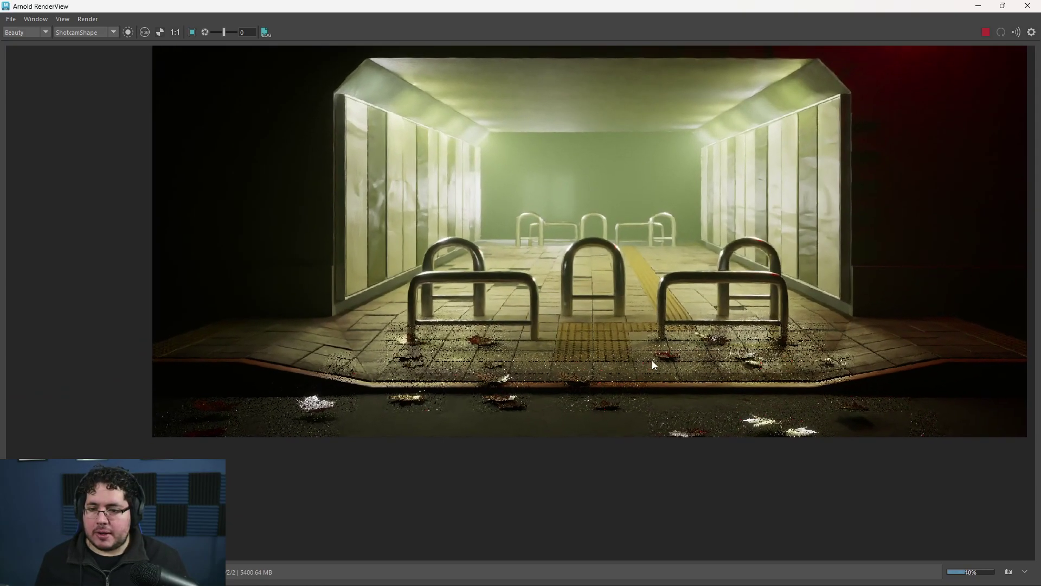
pyautogui.scroll(3, 652, 360)
pyautogui.scroll(-3, 682, 363)
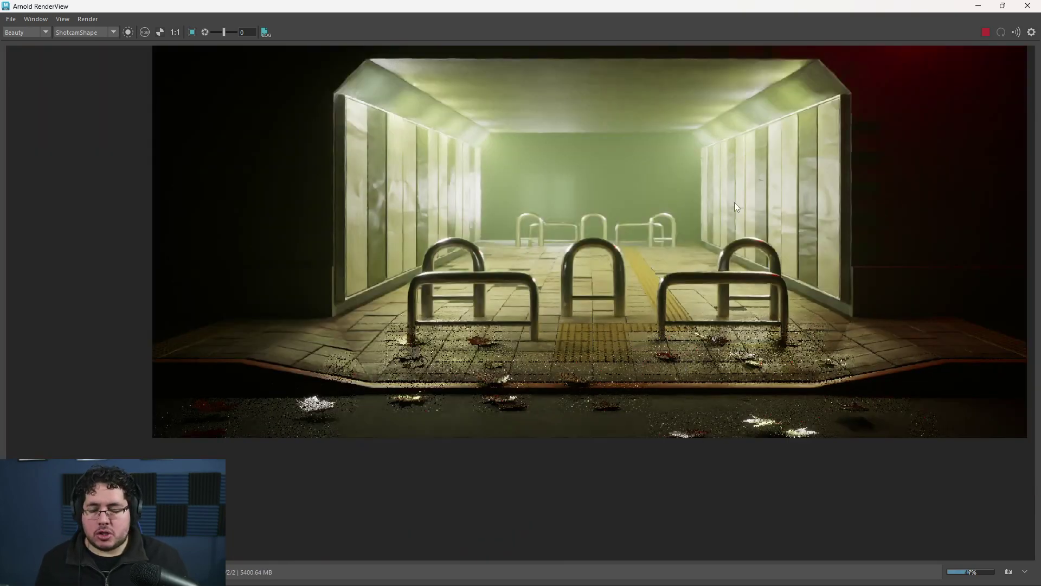
pyautogui.scroll(3, 712, 301)
pyautogui.scroll(-1, 721, 296)
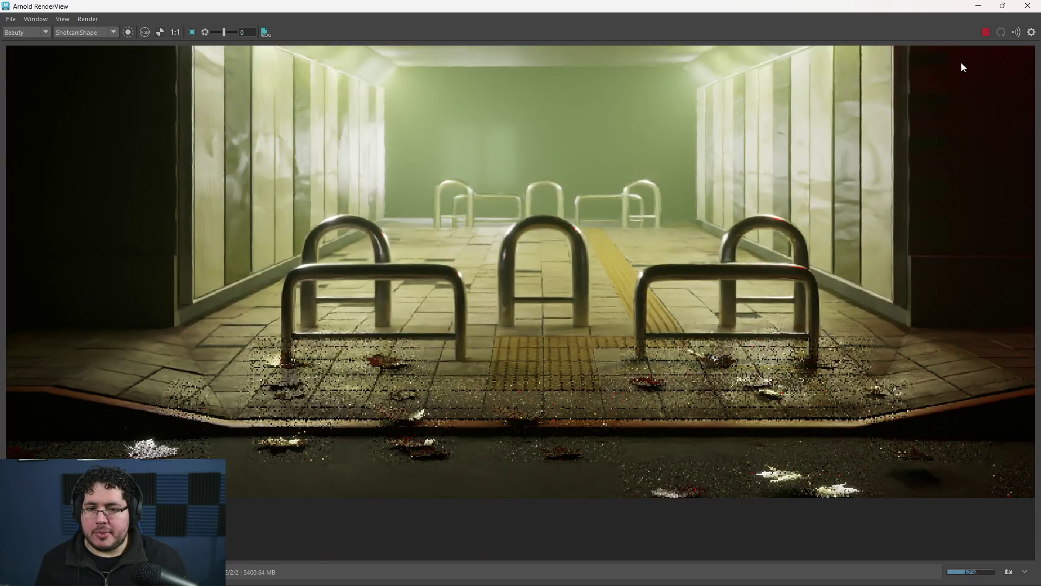
pyautogui.click(986, 33)
pyautogui.scroll(3, 292, 431)
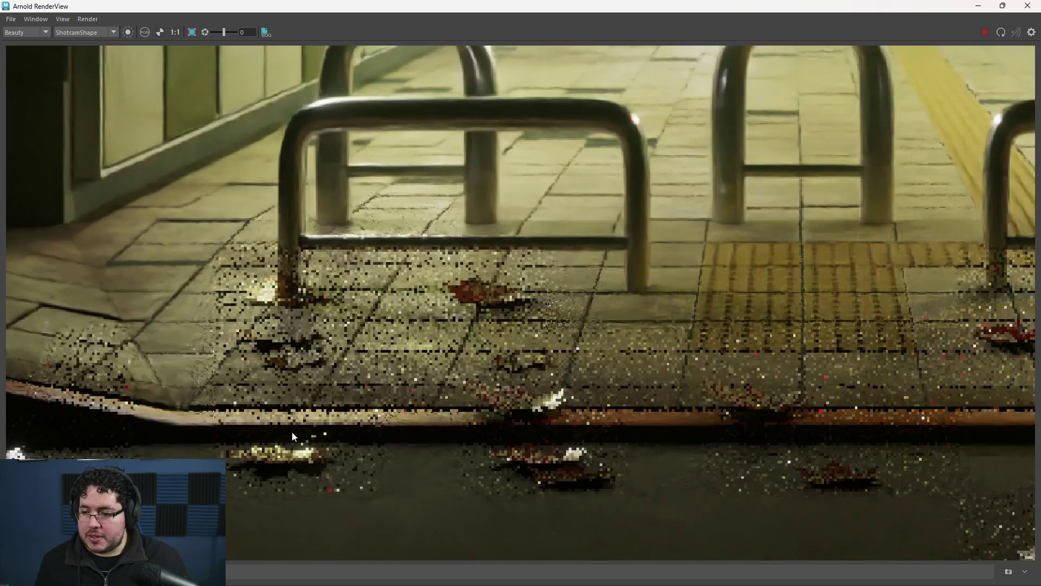
pyautogui.scroll(-5, 629, 399)
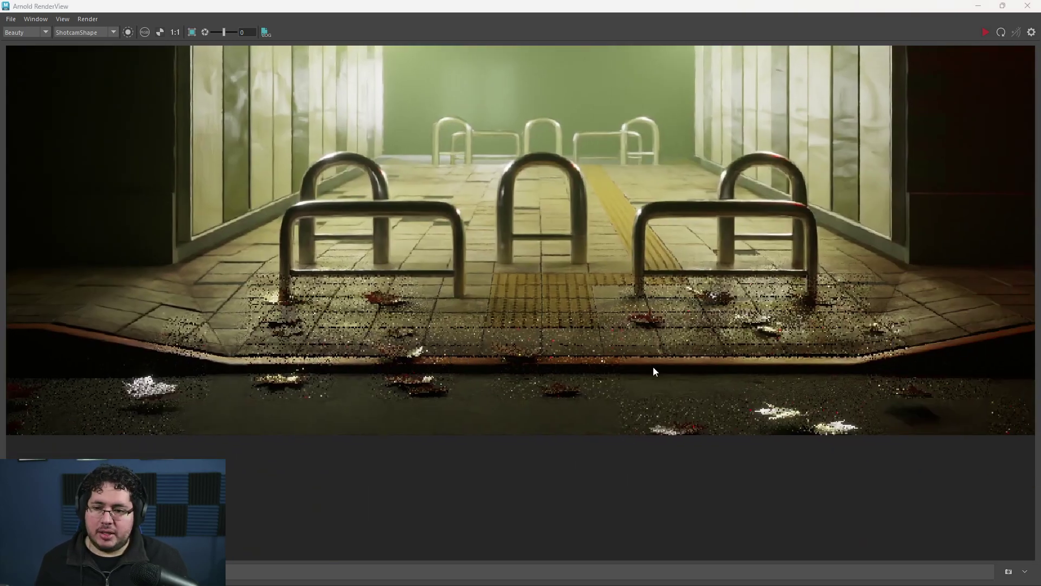
# Switch to the leaf texture in Photoshop and desaturate Layer 1, which holds the leaves
pyautogui.hotkey('alt', 'Tab')
pyautogui.hotkey('alt', 'Tab')
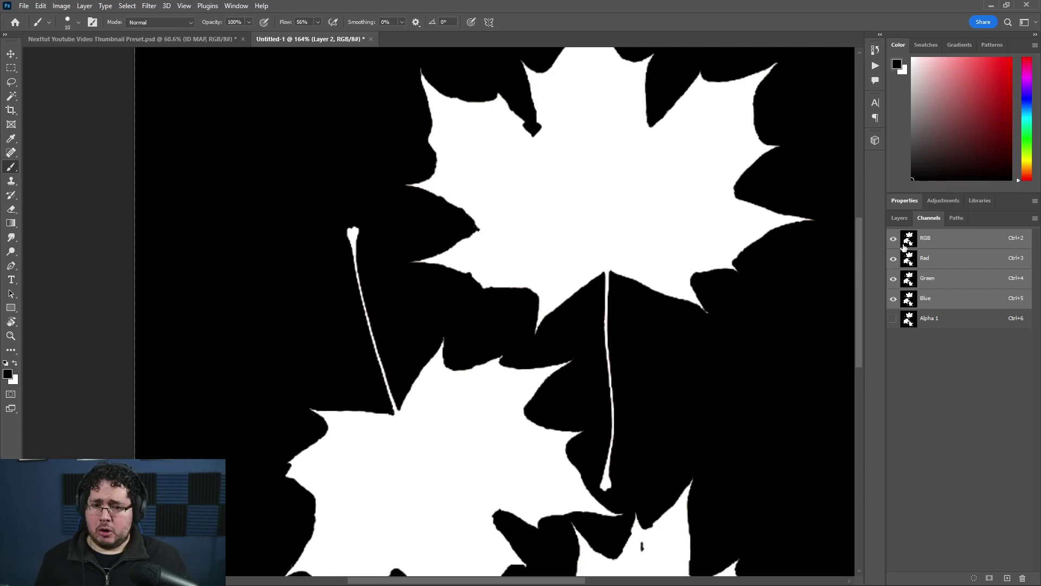
pyautogui.click(900, 217)
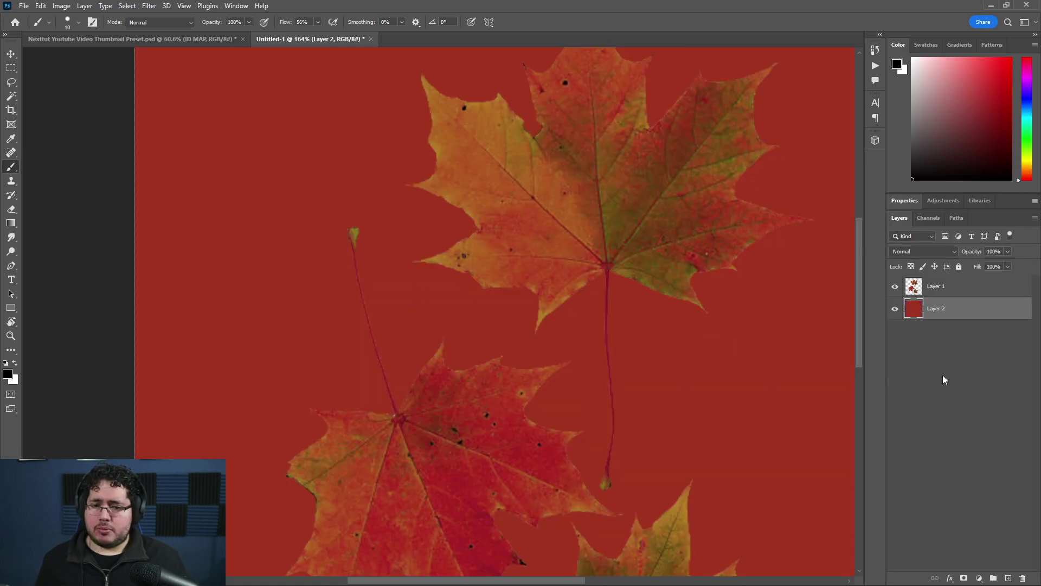
pyautogui.click(931, 287)
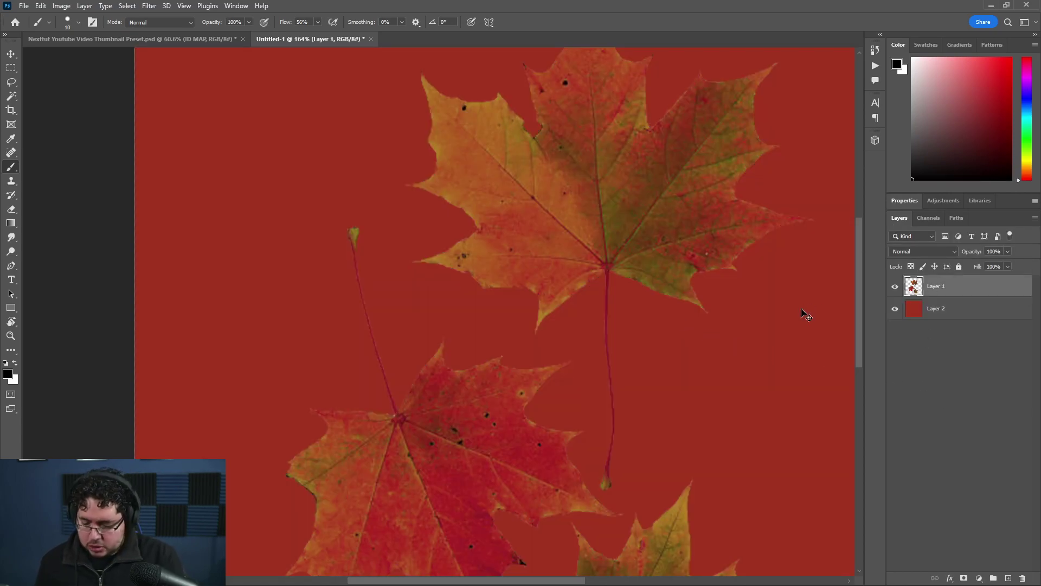
pyautogui.hotkey('shift', 'ctrl', 'u')
pyautogui.keyDown('alt'); pyautogui.scroll(-2, 631, 353); pyautogui.keyUp('alt')
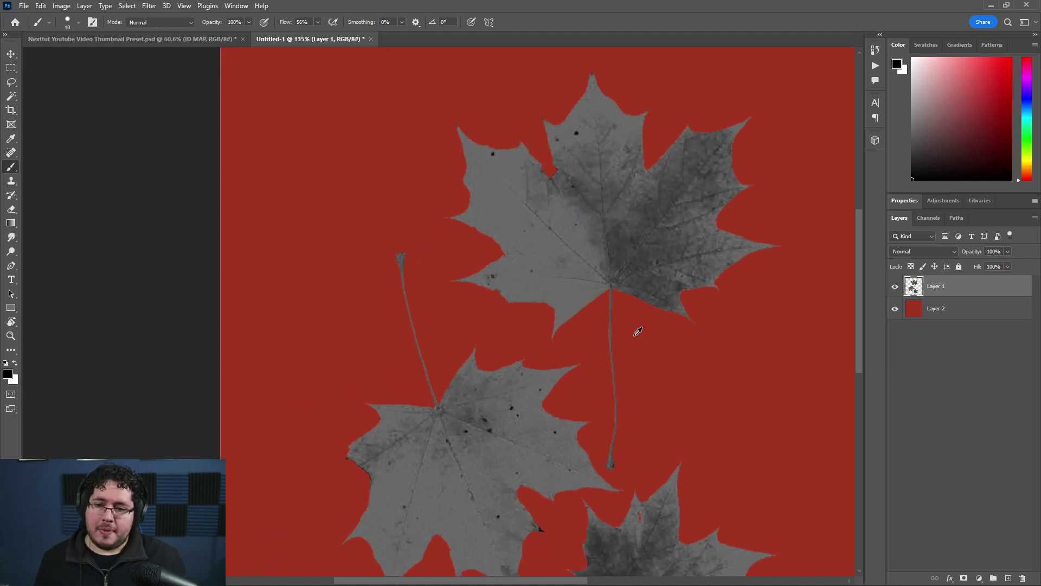
pyautogui.keyDown('alt'); pyautogui.scroll(1, 638, 332); pyautogui.keyUp('alt')
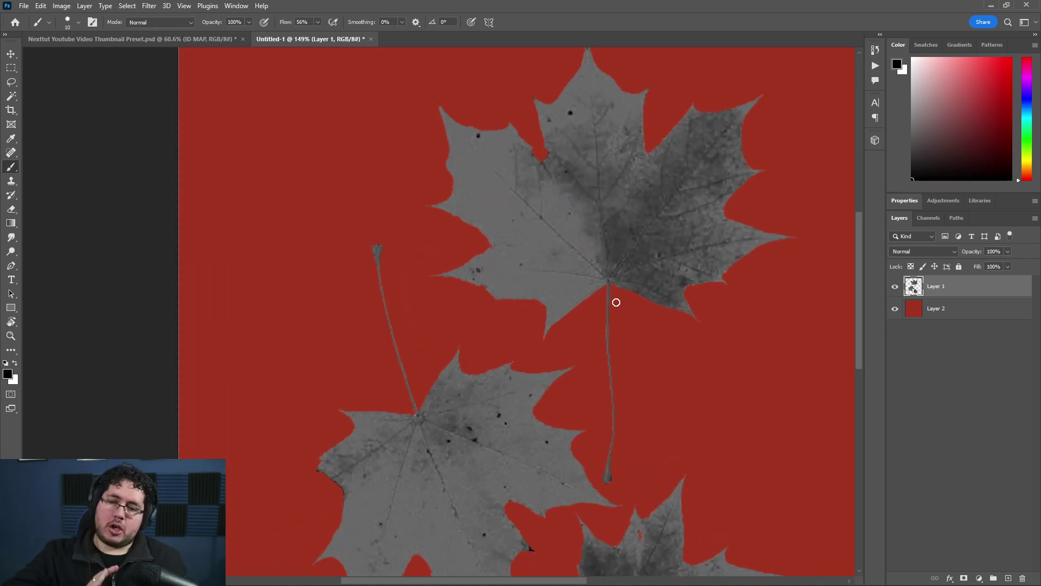
# Adjust the Levels of the grey leaves with black input 16, a lowered white input and adjusted midtones
pyautogui.hotkey('ctrl', 'l')
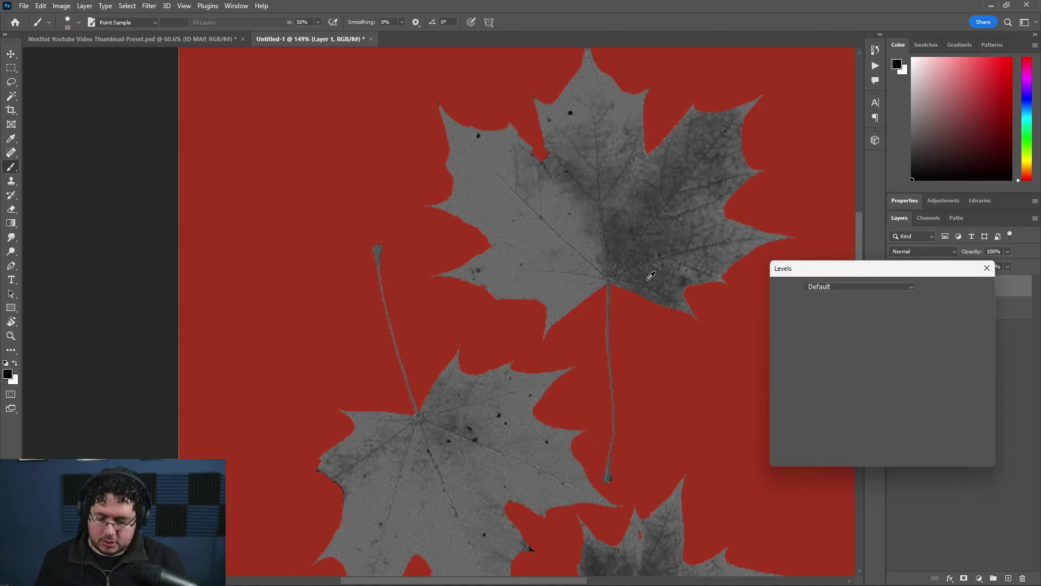
pyautogui.moveTo(852, 391); pyautogui.dragTo(826, 391)
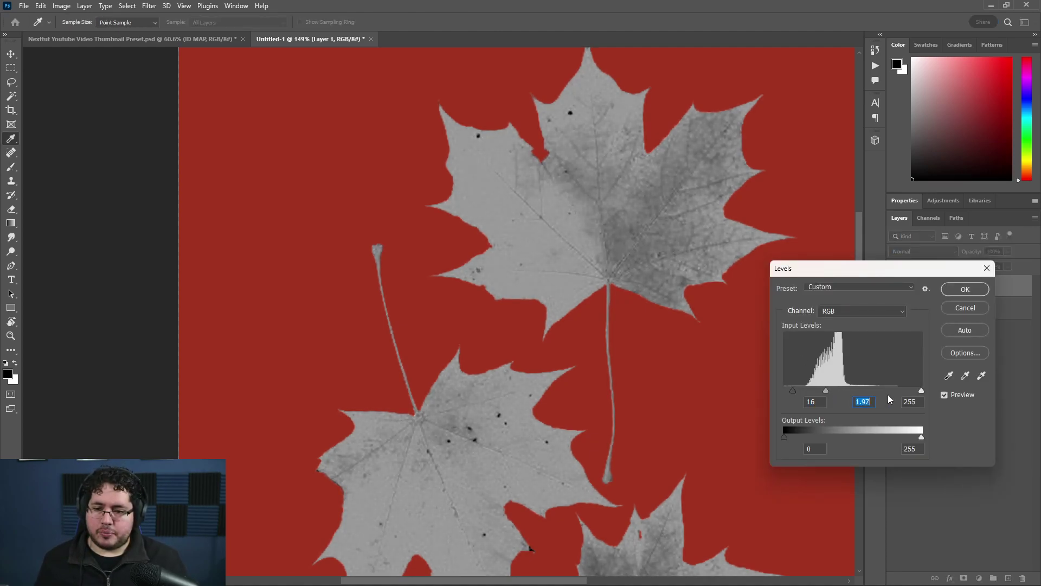
pyautogui.moveTo(921, 390); pyautogui.dragTo(878, 391)
pyautogui.moveTo(815, 391); pyautogui.dragTo(827, 391)
pyautogui.click(965, 289)
pyautogui.press('b')
pyautogui.keyDown('alt'); pyautogui.scroll(-3, 667, 396); pyautogui.keyUp('alt')
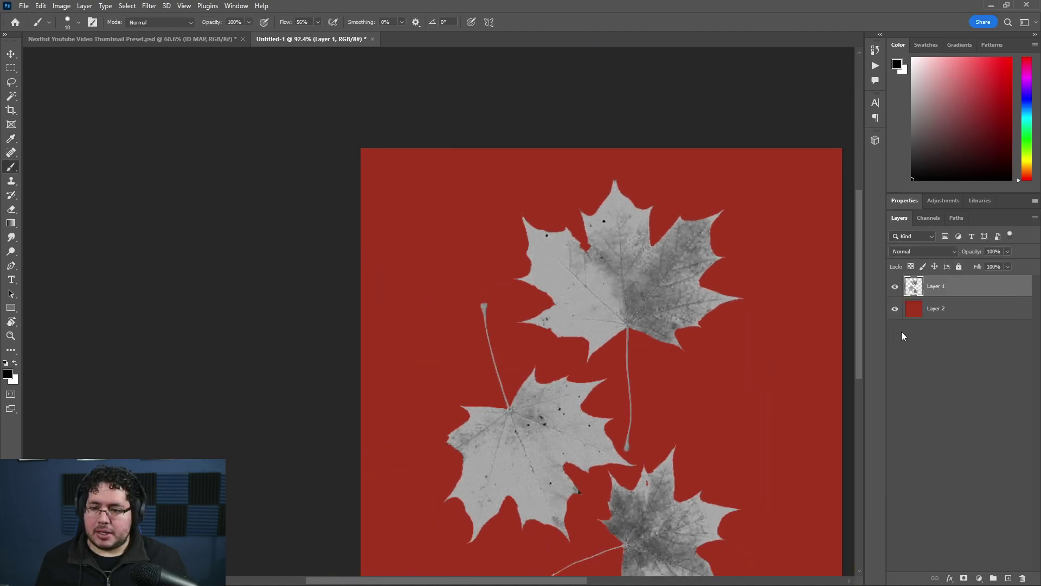
# Set the saturation of the red background on Layer 2 to -100 with Hue/Saturation
pyautogui.click(958, 316)
pyautogui.hotkey('ctrl', 'u')
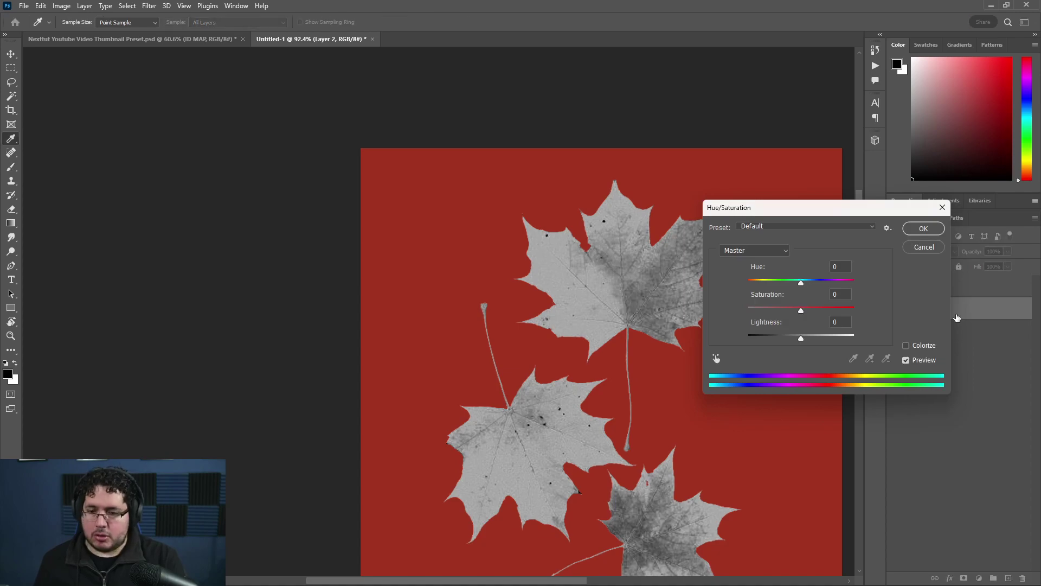
pyautogui.moveTo(802, 310); pyautogui.dragTo(749, 308)
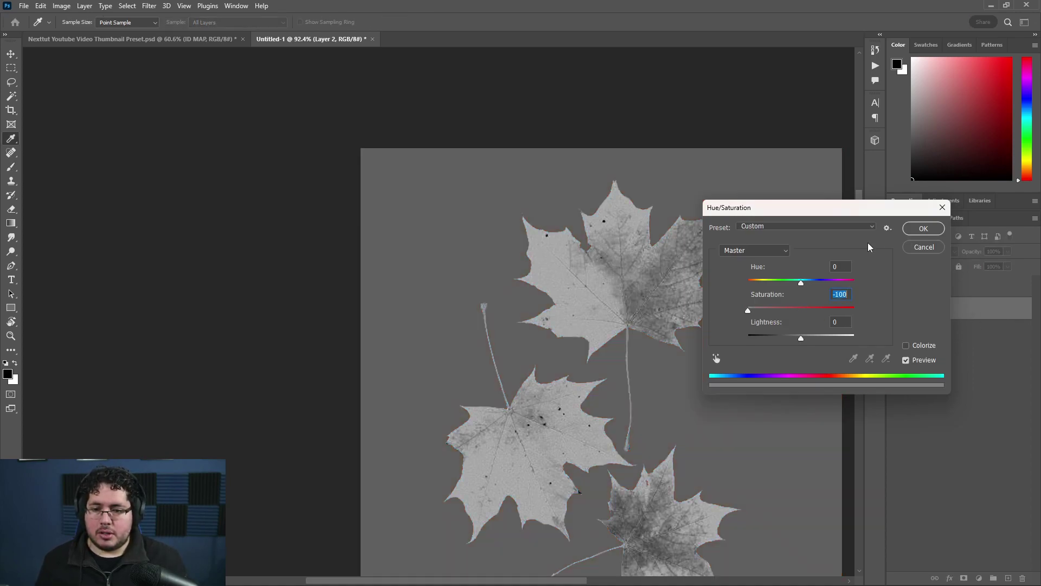
pyautogui.press('Return')
# Save a PNG copy named Leaves_roughness in the project's sourceimages folder, using the large file size option
pyautogui.hotkey('ctrl', 's')
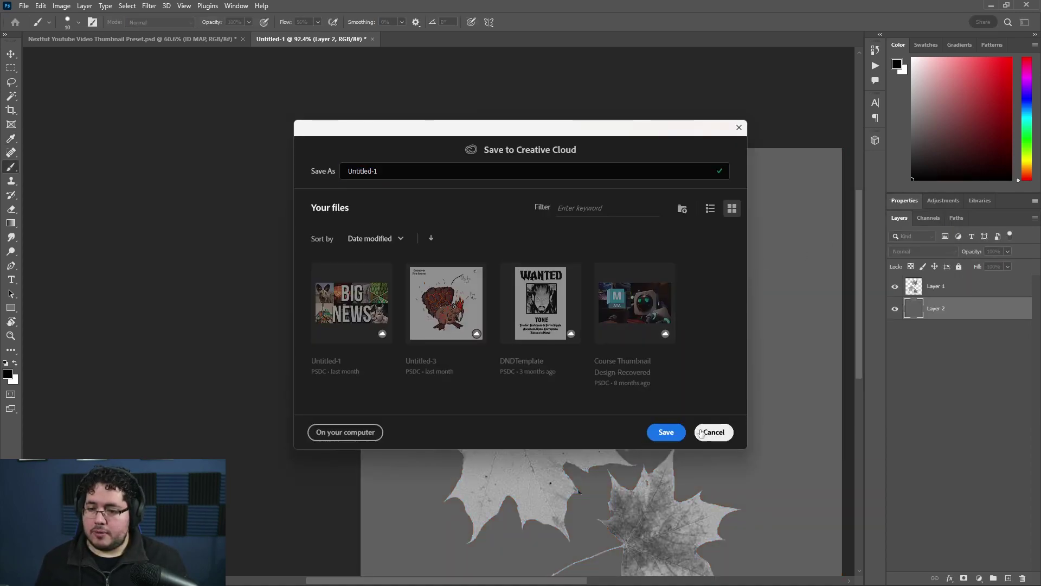
pyautogui.click(353, 433)
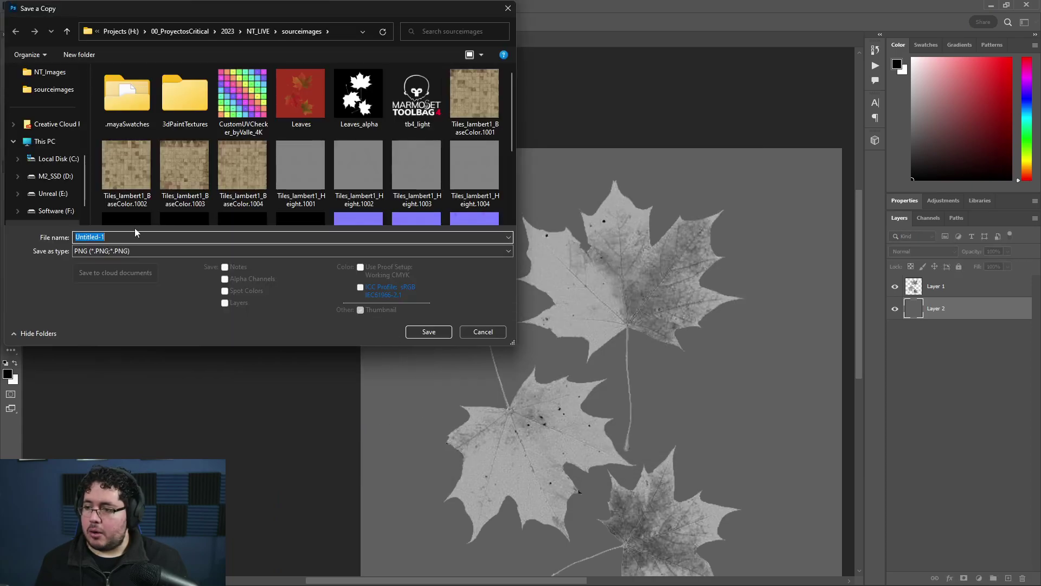
pyautogui.click(358, 95)
pyautogui.click(139, 235)
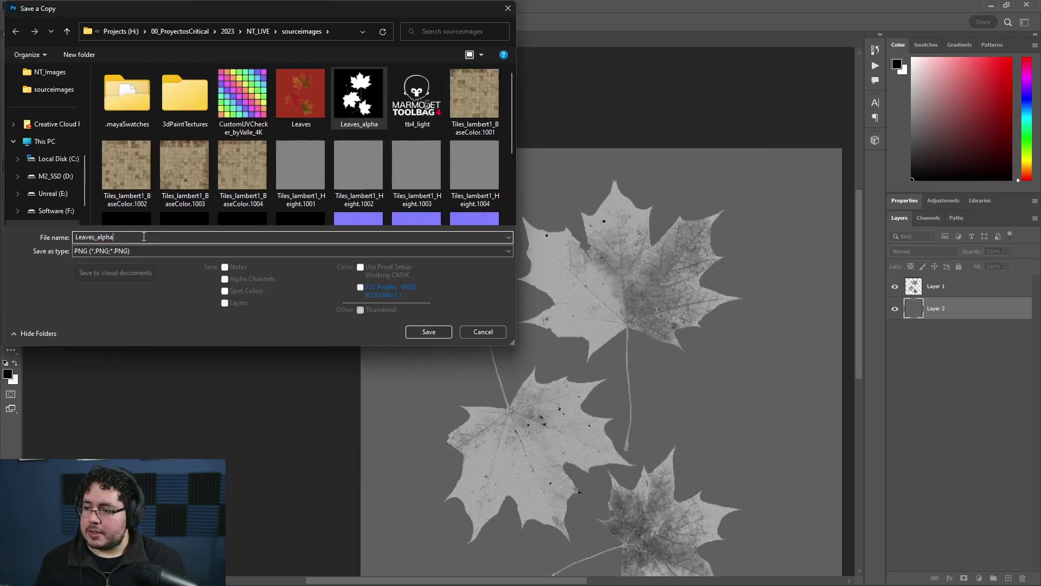
pyautogui.press('BackSpace')
pyautogui.press('BackSpace')
pyautogui.write('ropu')
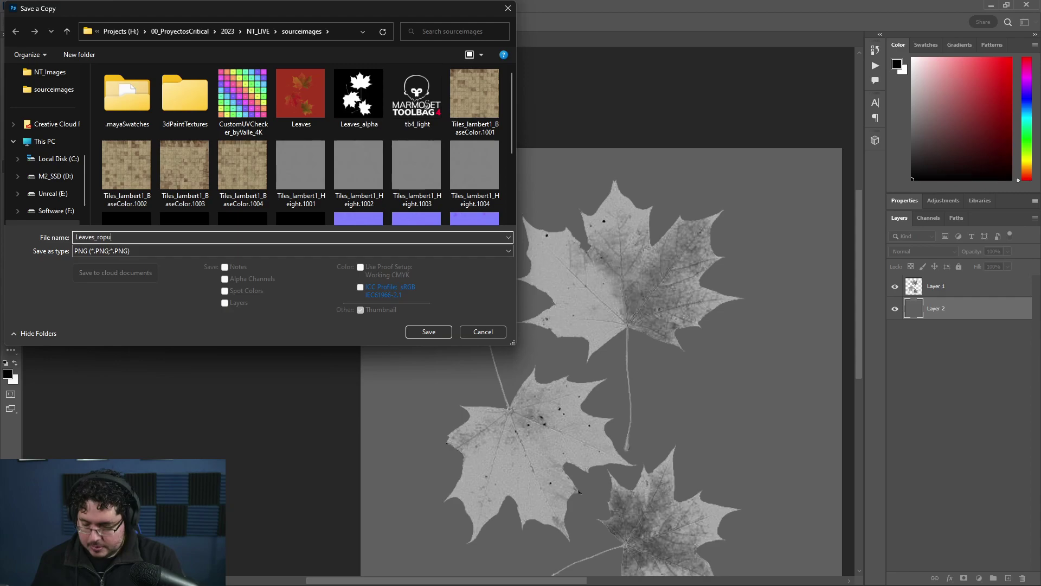
pyautogui.write('ss')
pyautogui.press('Return')
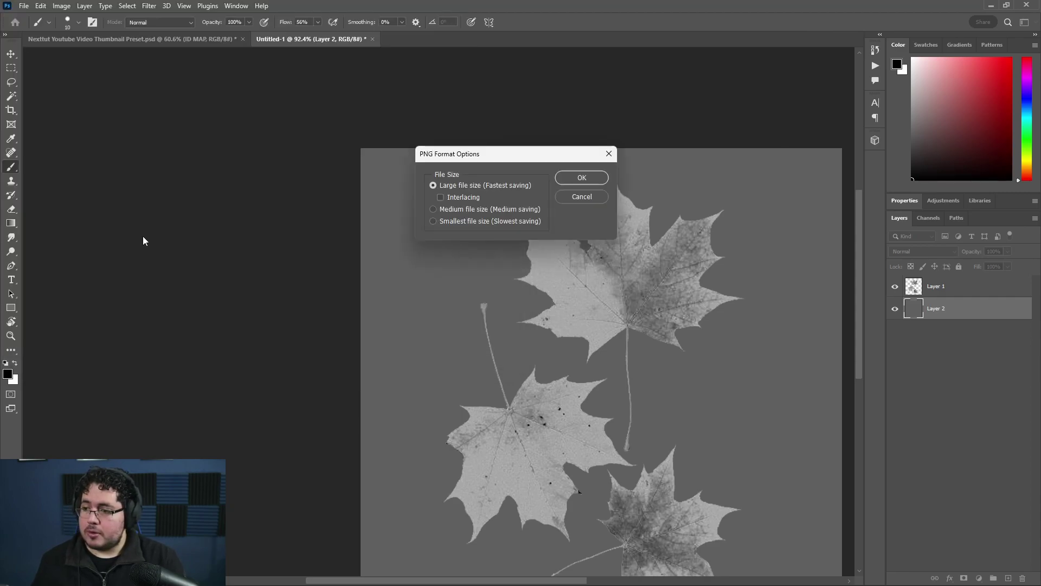
pyautogui.click(567, 178)
# Switch back to Maya and connect a File texture to the specular roughness of the M_Leaves material
pyautogui.hotkey('alt', 'Tab')
pyautogui.click(558, 198)
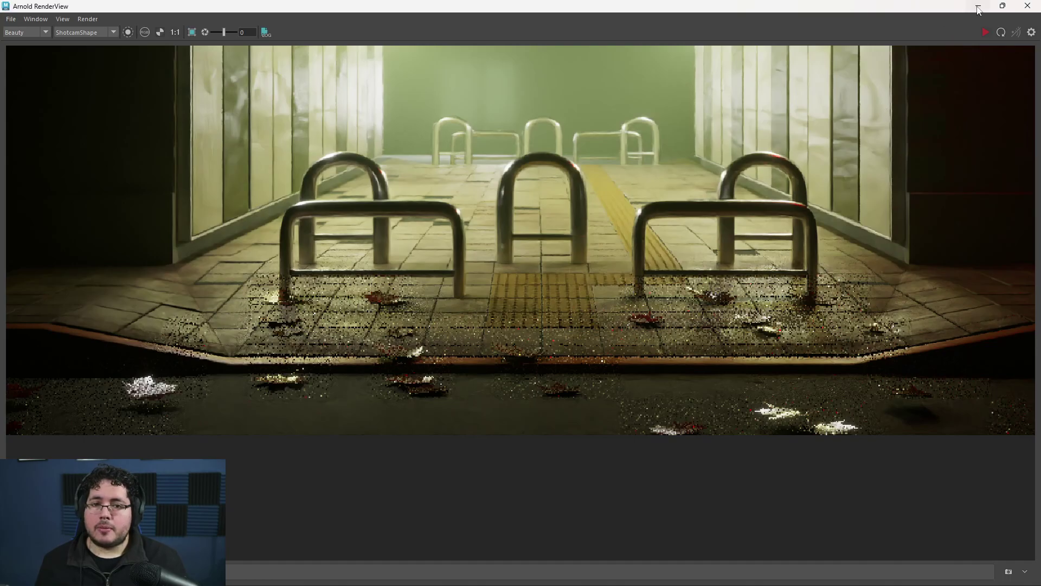
pyautogui.click(979, 8)
pyautogui.hotkey('ctrl', 'a')
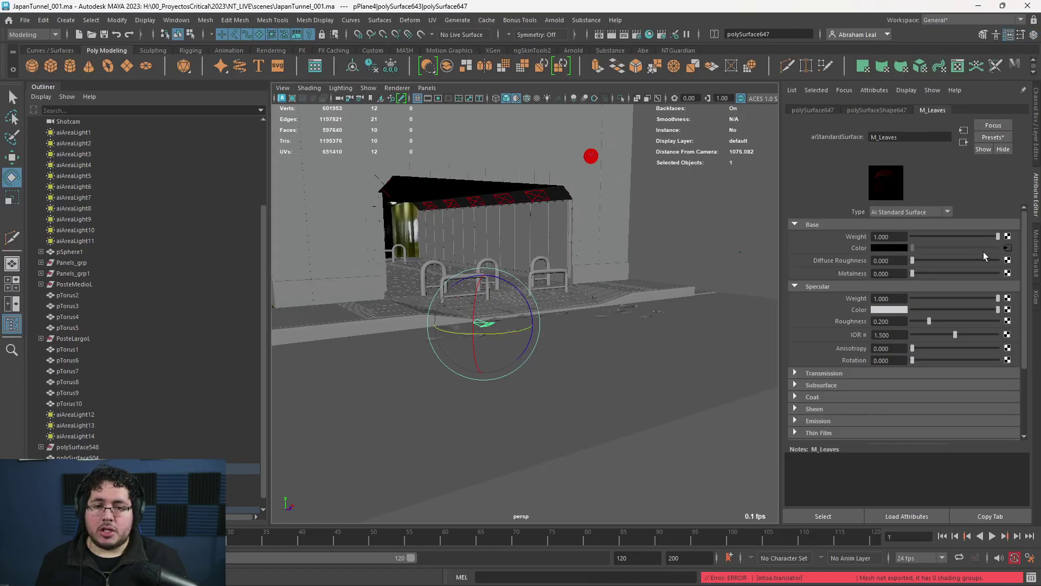
pyautogui.click(1007, 322)
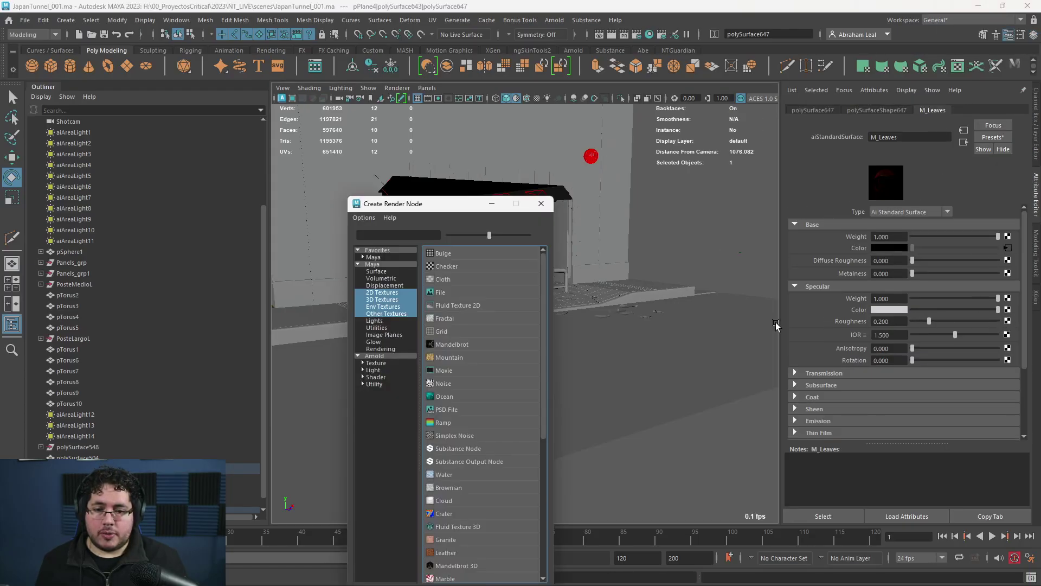
pyautogui.click(454, 300)
# Load Leaves_roughness.png from the sourceimages folder into the roughness File texture and set its color space to Raw
pyautogui.click(1008, 259)
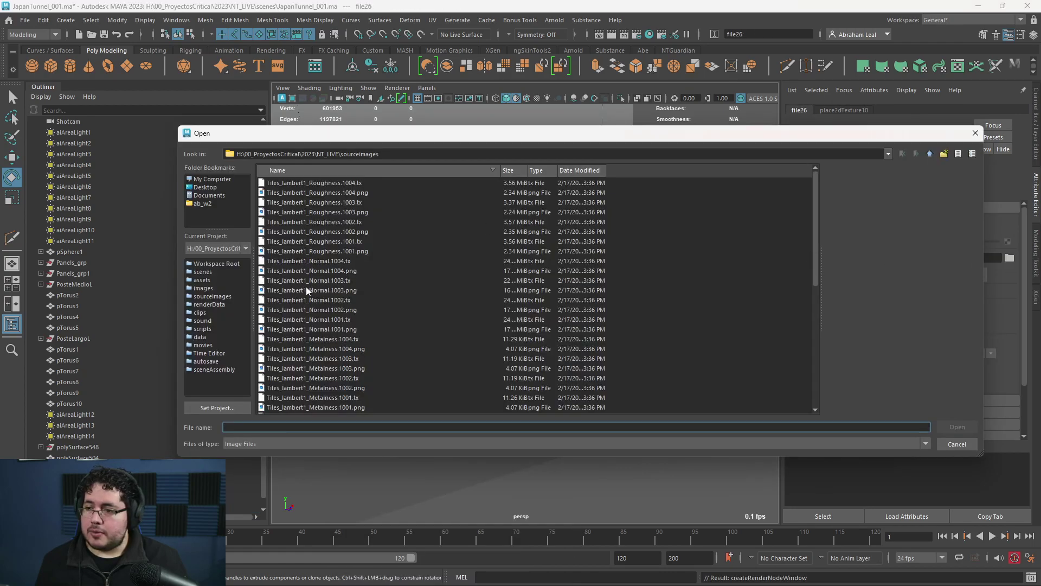
pyautogui.scroll(-10, 306, 286)
pyautogui.click(294, 320)
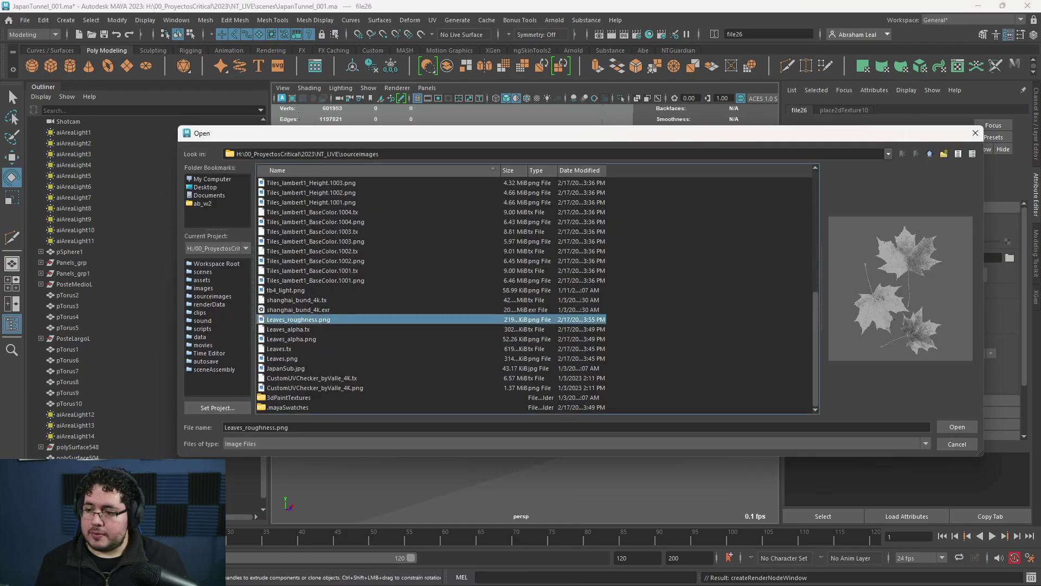
pyautogui.click(956, 429)
pyautogui.click(929, 354)
pyautogui.moveTo(948, 385)
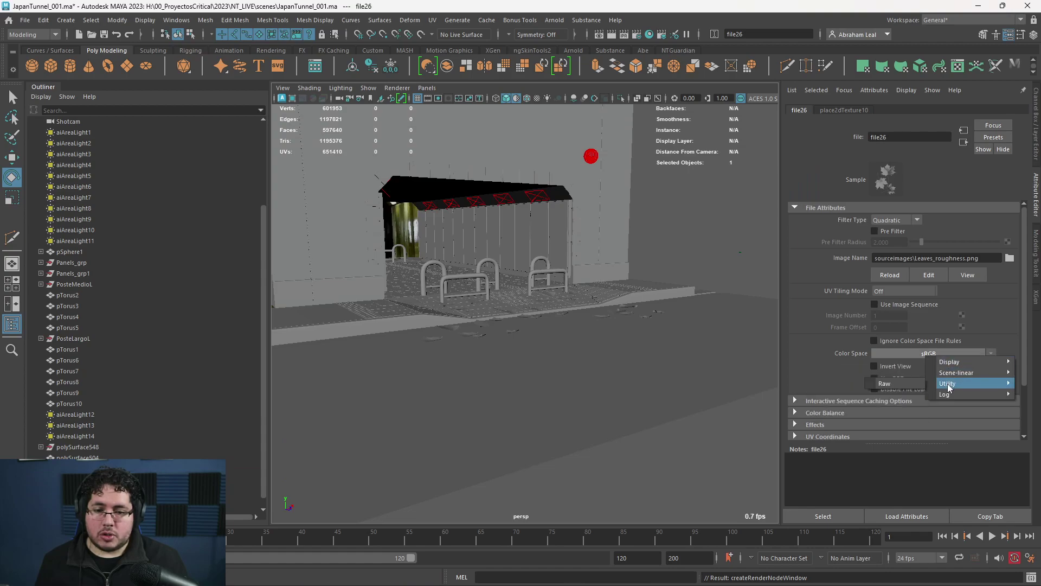
pyautogui.click(900, 383)
# Enable Alpha Is Luminance for the leaves roughness texture in Hypershade
pyautogui.scroll(-2, 832, 421)
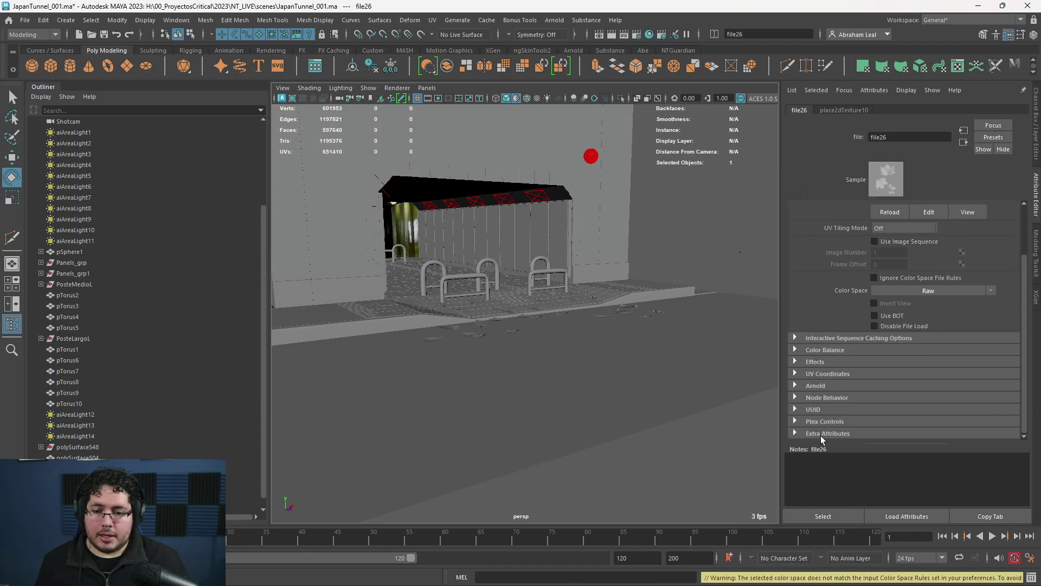
pyautogui.click(823, 386)
pyautogui.click(823, 386)
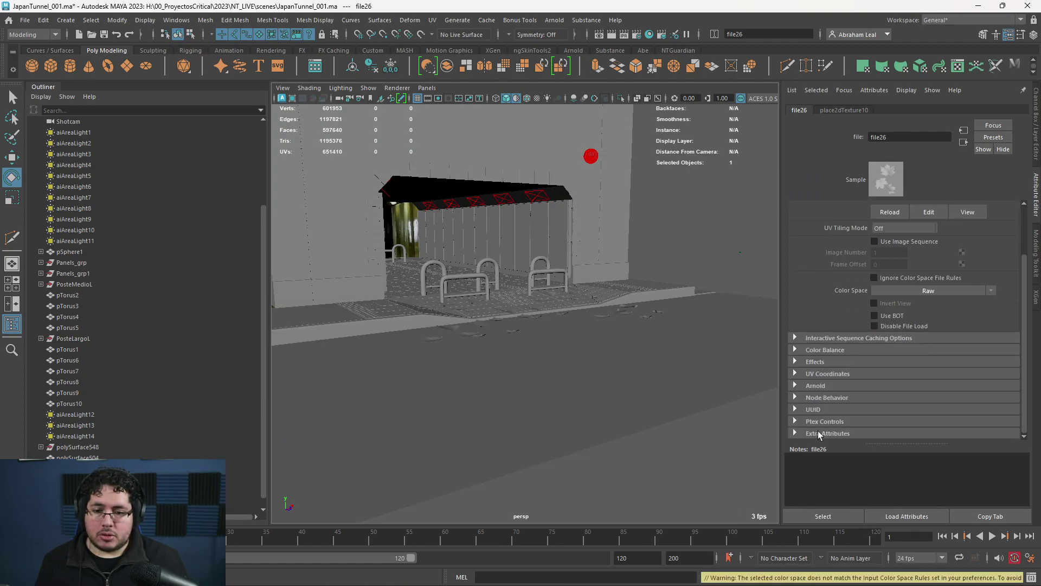
pyautogui.click(818, 433)
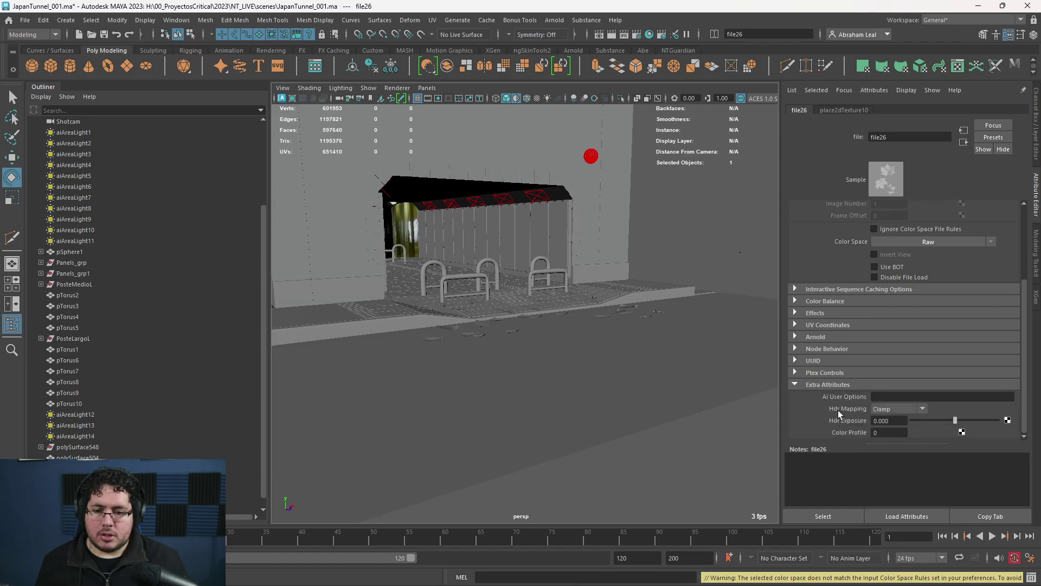
pyautogui.scroll(1, 837, 332)
pyautogui.hotkey('alt', 'Tab')
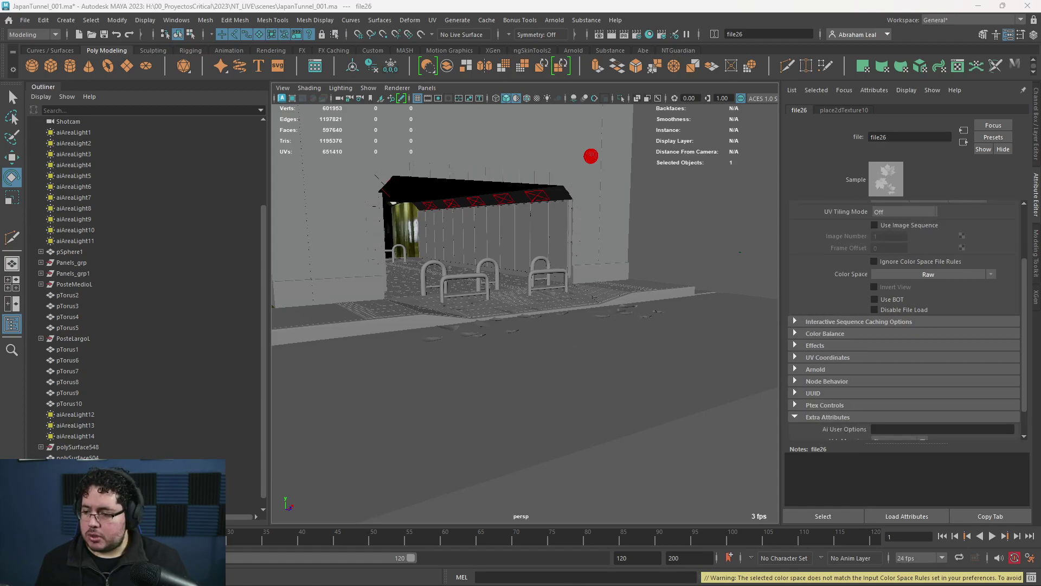
pyautogui.click(978, 6)
pyautogui.hotkey('alt', 'Tab')
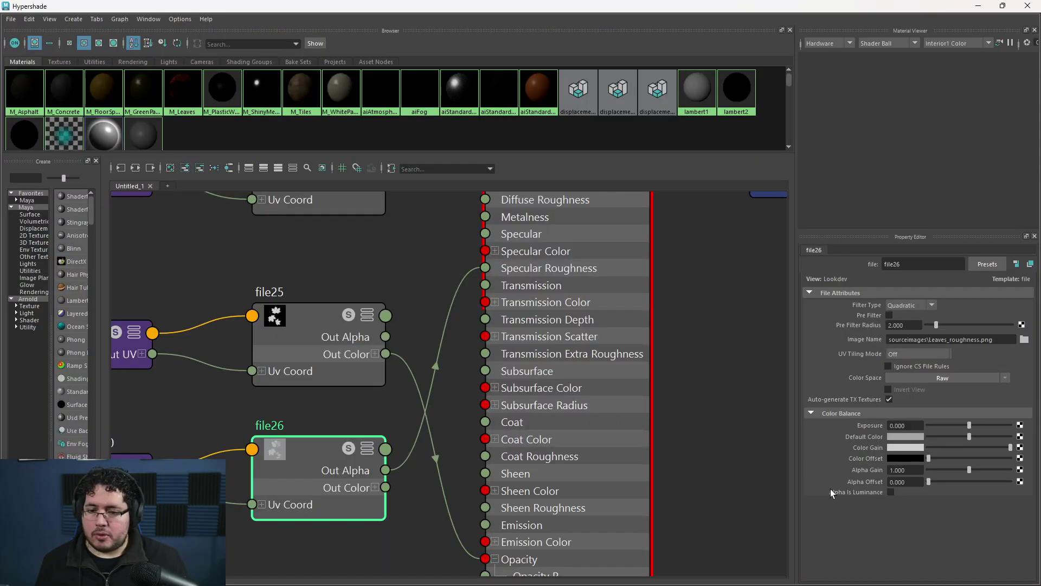
pyautogui.click(978, 6)
# Run the Arnold RenderView render, examine the leaves near the curb up close, and stop the render
pyautogui.hotkey('alt', 'Tab')
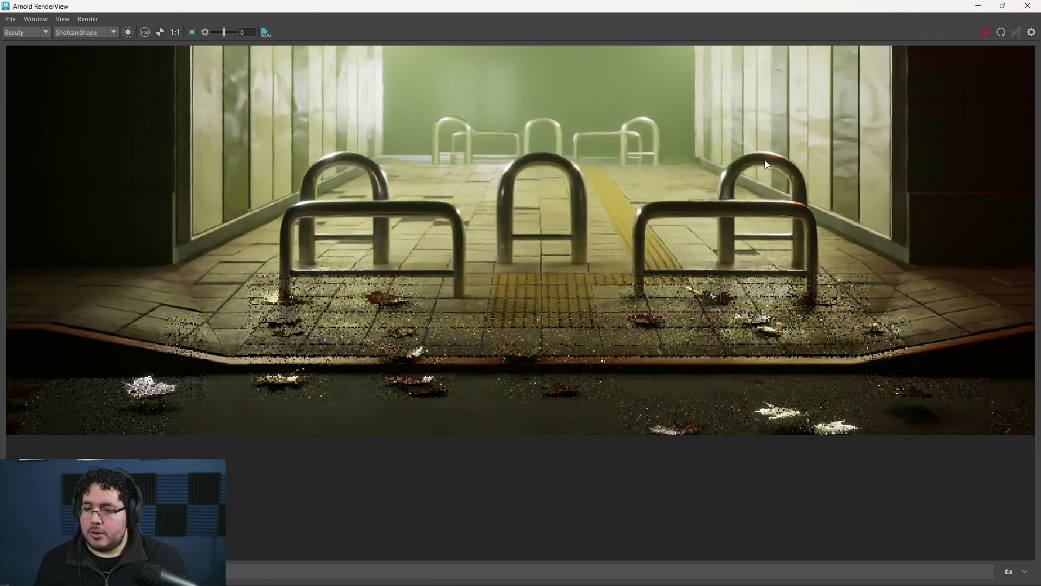
pyautogui.click(986, 32)
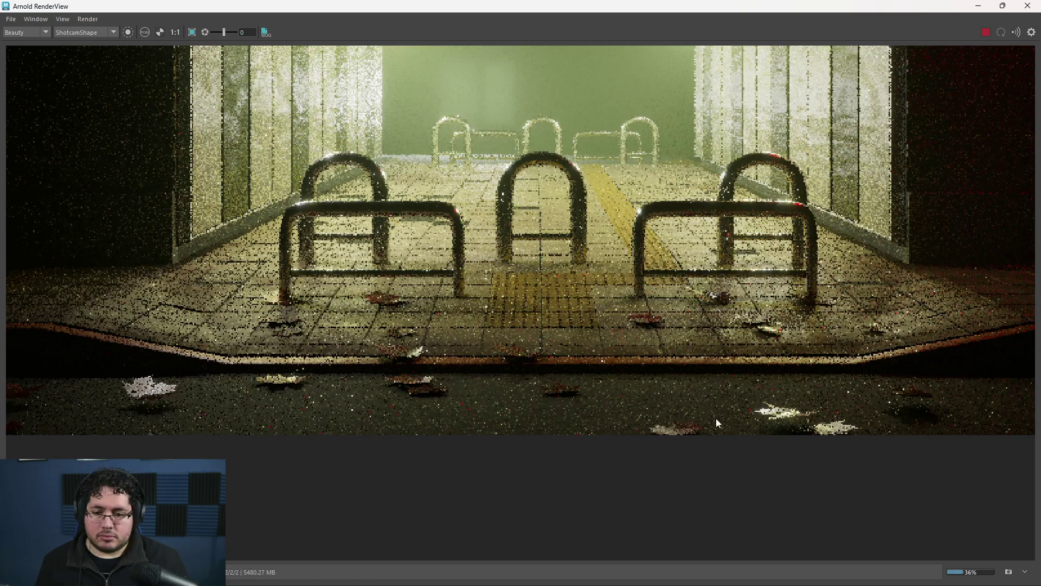
pyautogui.scroll(-5, 716, 418)
pyautogui.scroll(8, 716, 418)
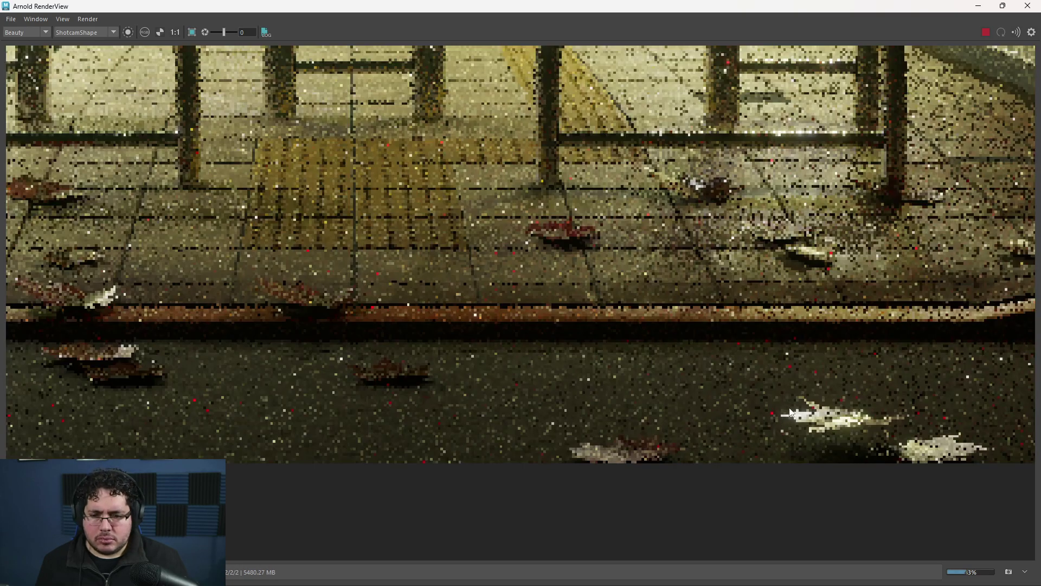
pyautogui.click(986, 31)
pyautogui.click(980, 8)
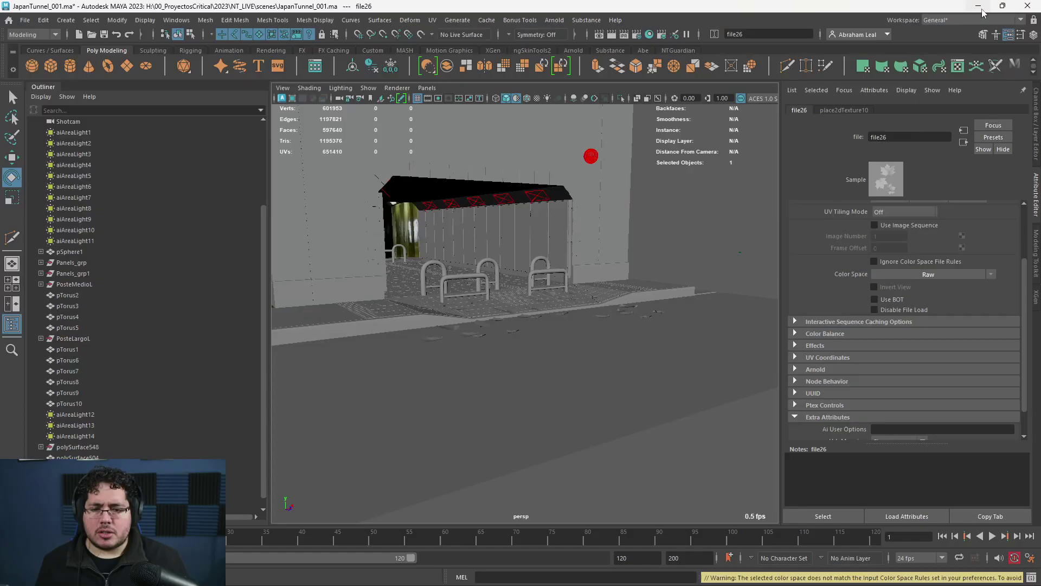
# Examine in Hypershade how the roughness texture is connected to the leaves material's Specular Roughness and check its attributes
pyautogui.scroll(4, 945, 295)
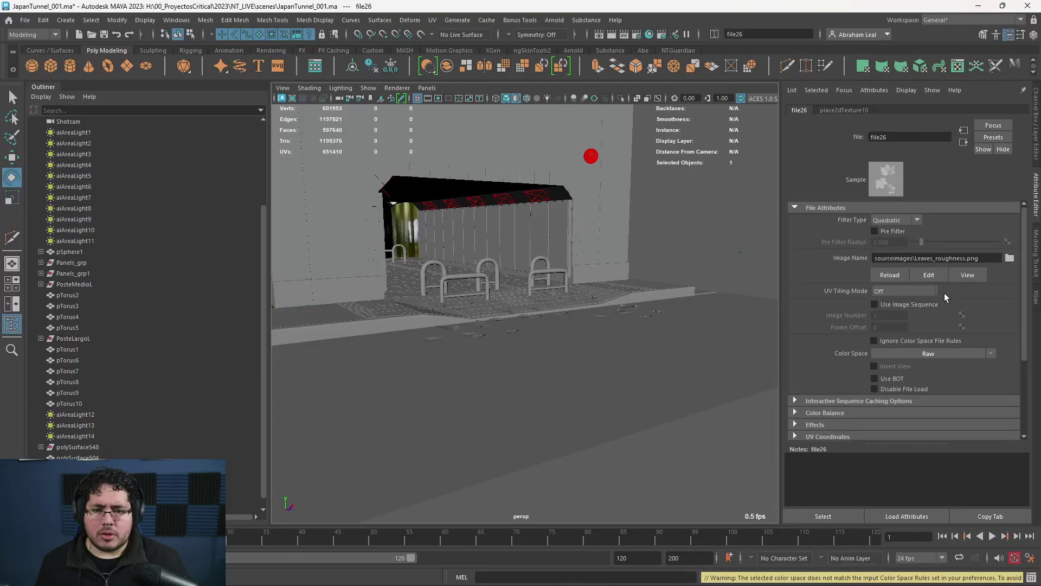
pyautogui.click(649, 33)
pyautogui.scroll(-5, 638, 328)
pyautogui.scroll(7, 465, 387)
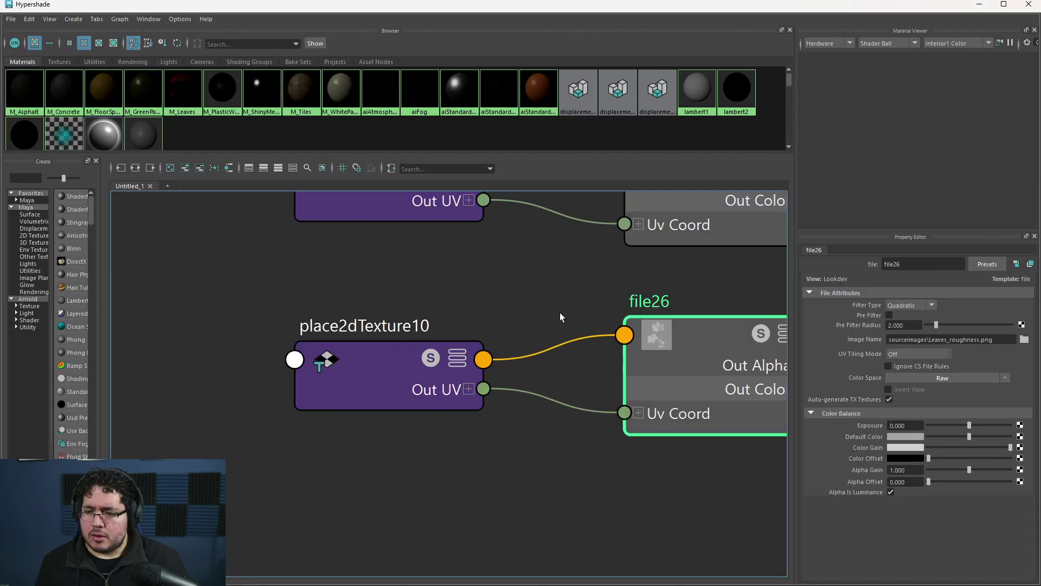
pyautogui.keyDown('alt'); pyautogui.moveTo(720, 311); pyautogui.dragTo(511, 337, button='middle'); pyautogui.keyUp('alt')
pyautogui.scroll(-2, 511, 337)
pyautogui.keyDown('alt'); pyautogui.moveTo(605, 318); pyautogui.dragTo(484, 437, button='middle'); pyautogui.keyUp('alt')
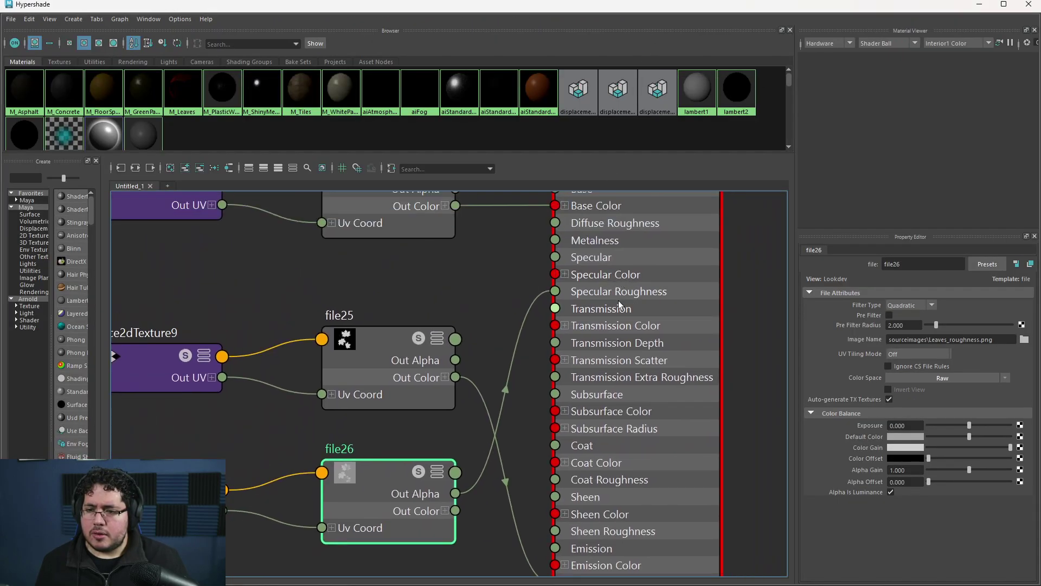
pyautogui.keyDown('alt'); pyautogui.moveTo(402, 471); pyautogui.dragTo(486, 431, button='middle'); pyautogui.keyUp('alt')
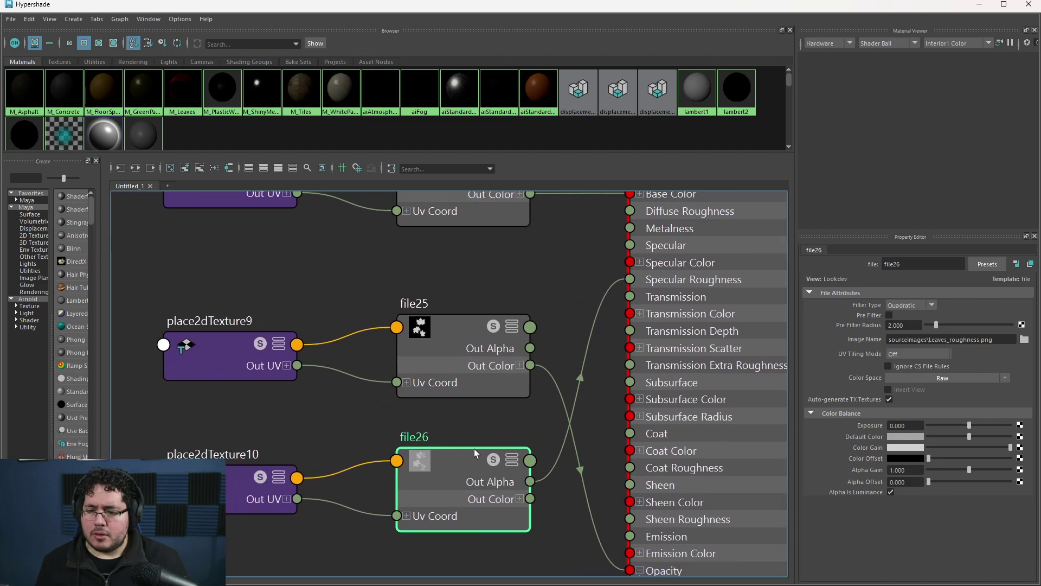
# Restart the Arnold RenderView render and examine the whole tunnel image with the scattered leaves
pyautogui.hotkey('alt', 'Tab')
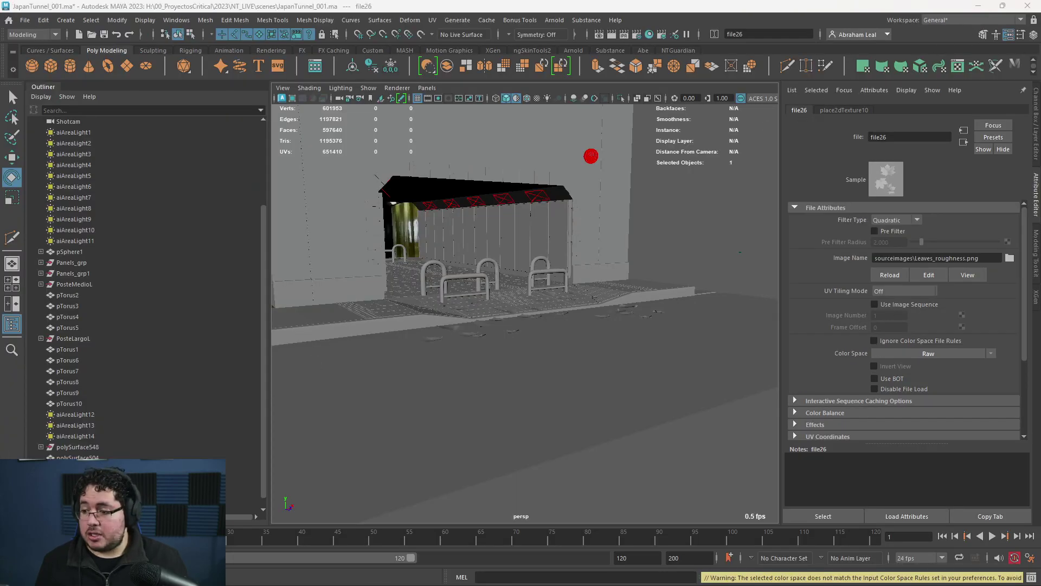
pyautogui.hotkey('alt', 'Tab')
pyautogui.click(985, 33)
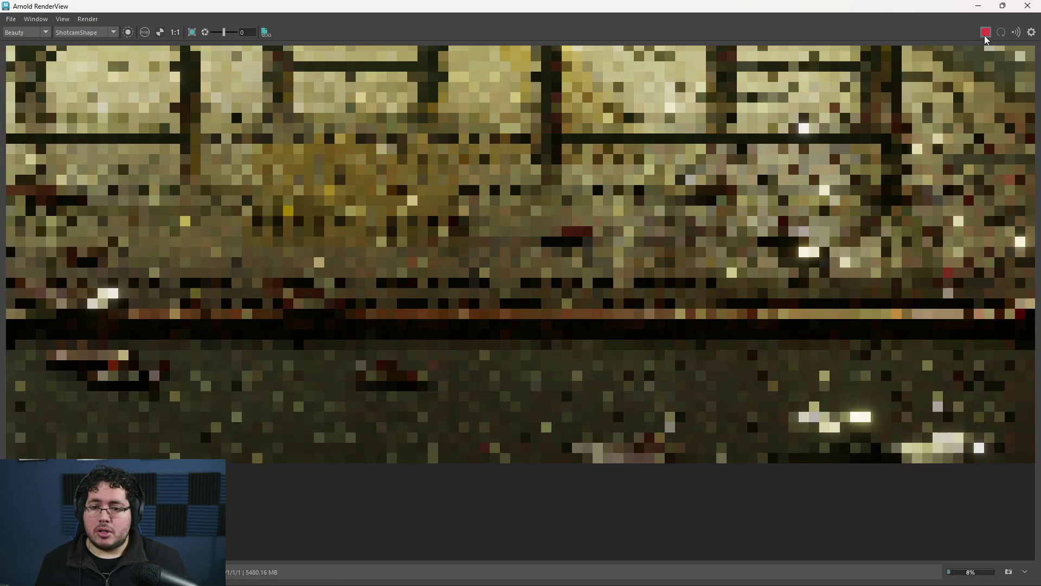
pyautogui.scroll(-8, 746, 236)
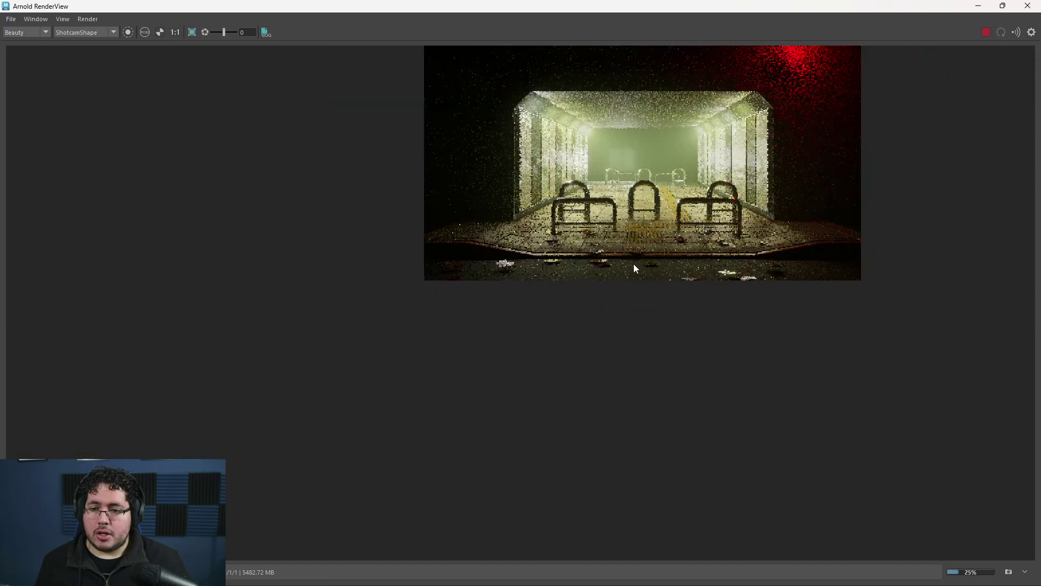
pyautogui.moveTo(651, 254); pyautogui.dragTo(641, 324, button='middle')
pyautogui.scroll(4, 643, 317)
pyautogui.moveTo(667, 273); pyautogui.dragTo(647, 351, button='middle')
pyautogui.moveTo(685, 302); pyautogui.dragTo(676, 353, button='middle')
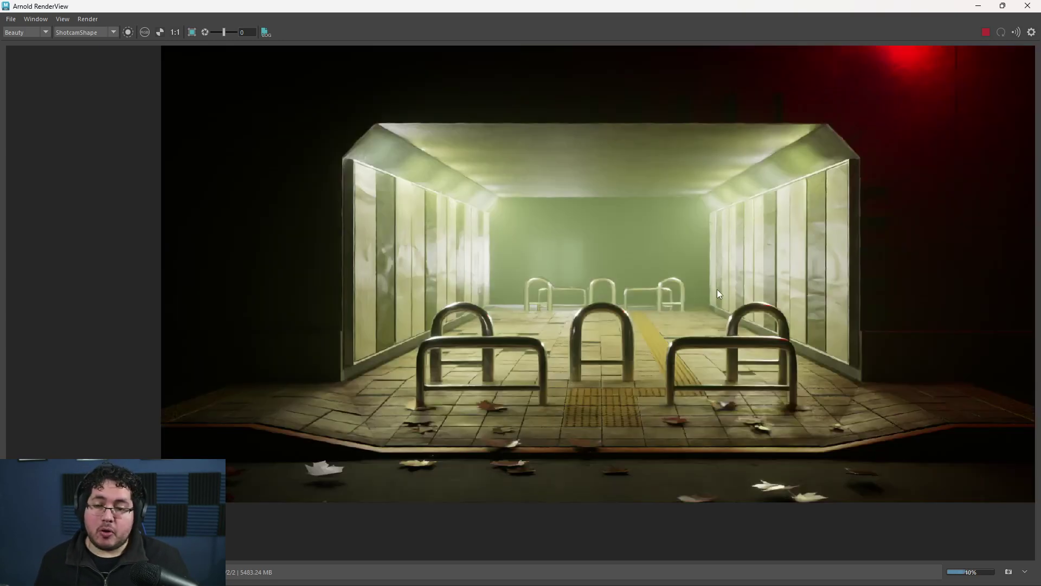
pyautogui.scroll(-2, 717, 294)
pyautogui.scroll(2, 717, 294)
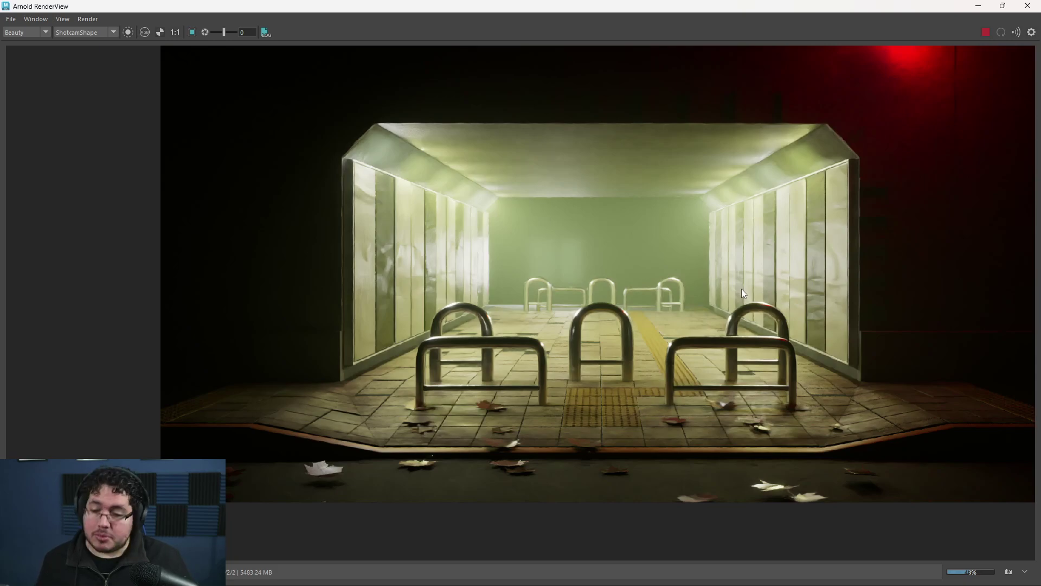
pyautogui.scroll(-2, 741, 290)
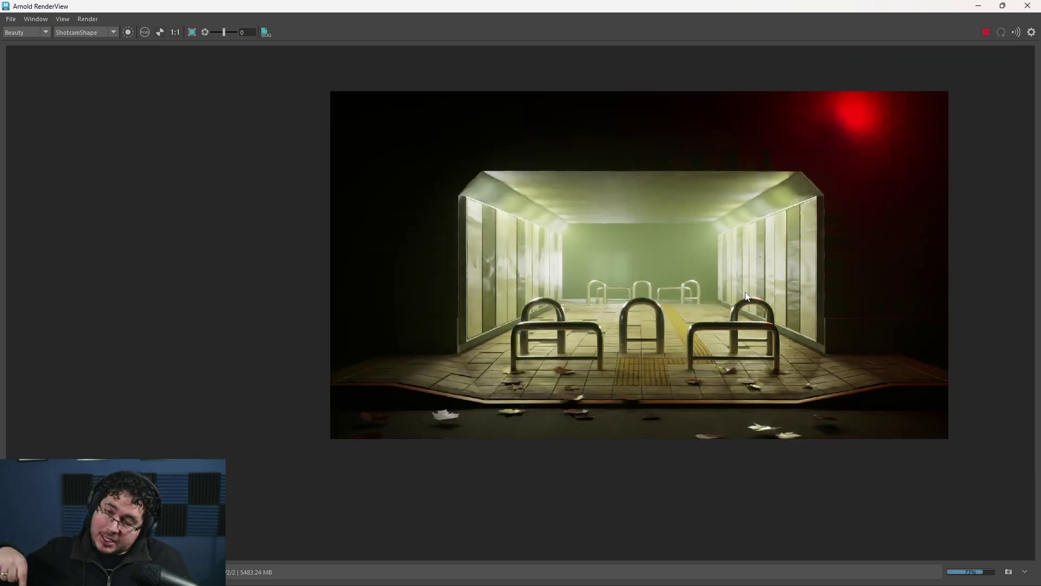